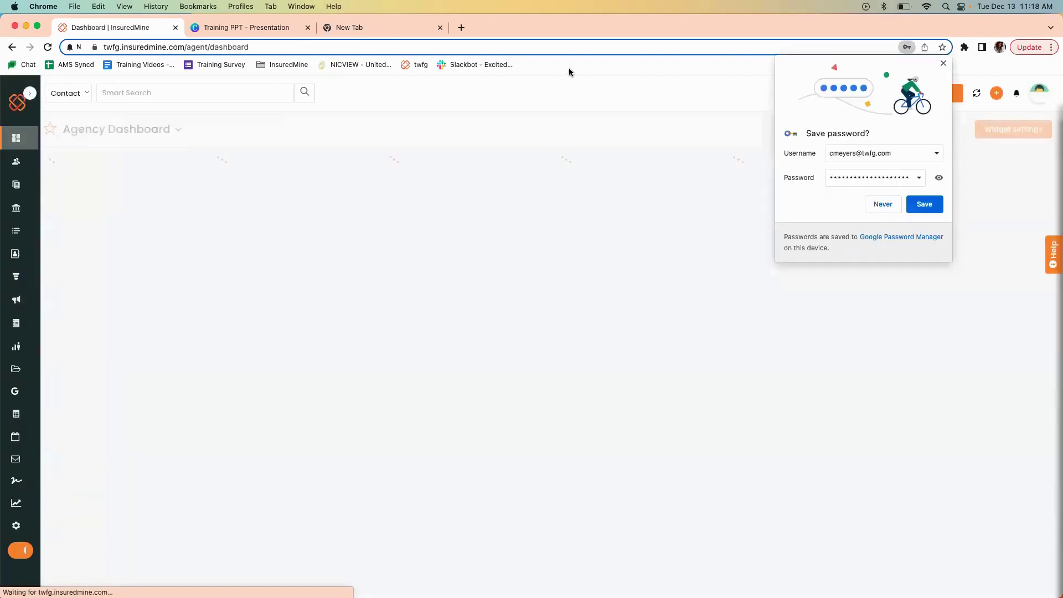
Dismiss Chrome's save-password prompt and open Get Started from the avatar menu.
{"action": "left_click", "coordinate": [944, 64]}
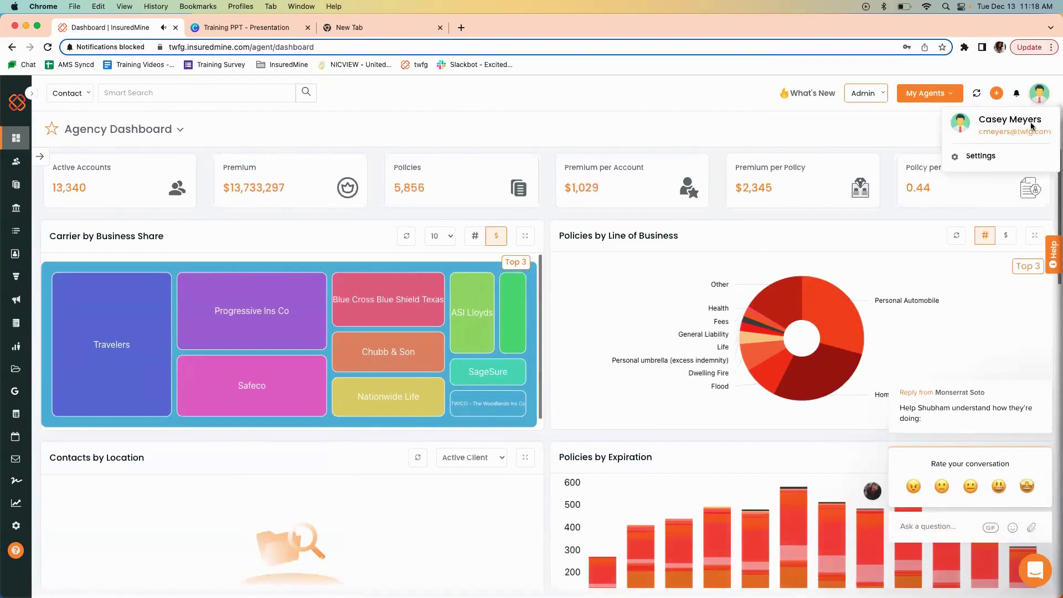
{"action": "left_click", "coordinate": [967, 176]}
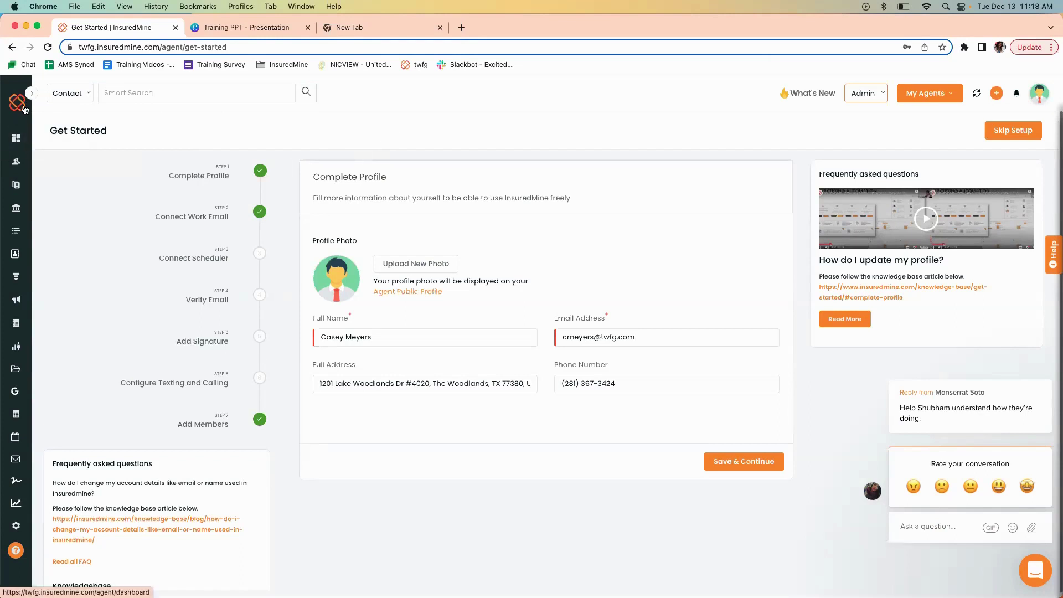
Reopen Get Started from the profile menu and save the Complete Profile step with Save & Continue.
{"action": "triple_click", "coordinate": [94, 125]}
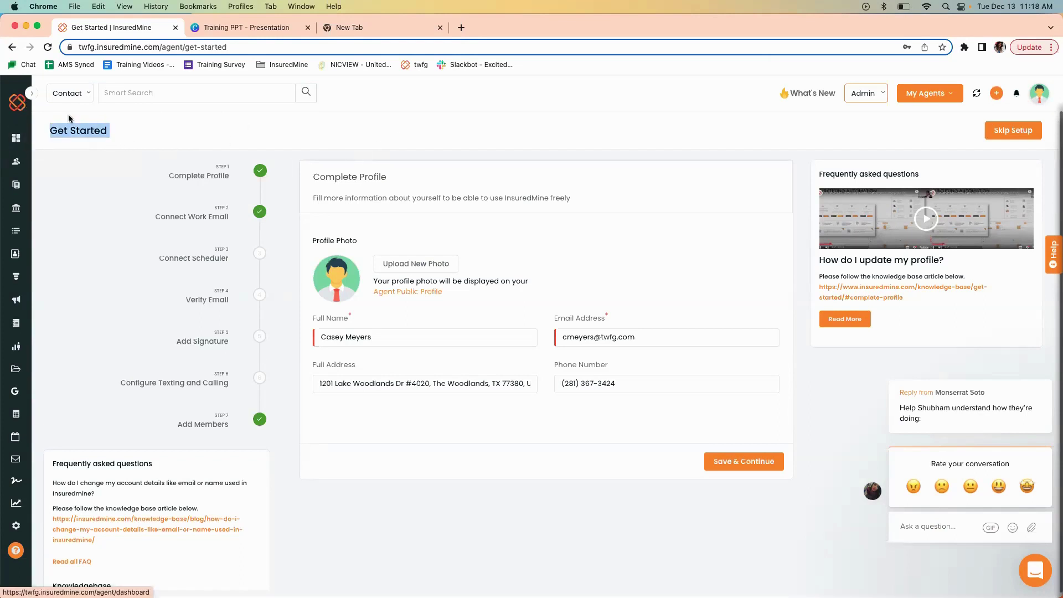
{"action": "left_click", "coordinate": [1033, 101]}
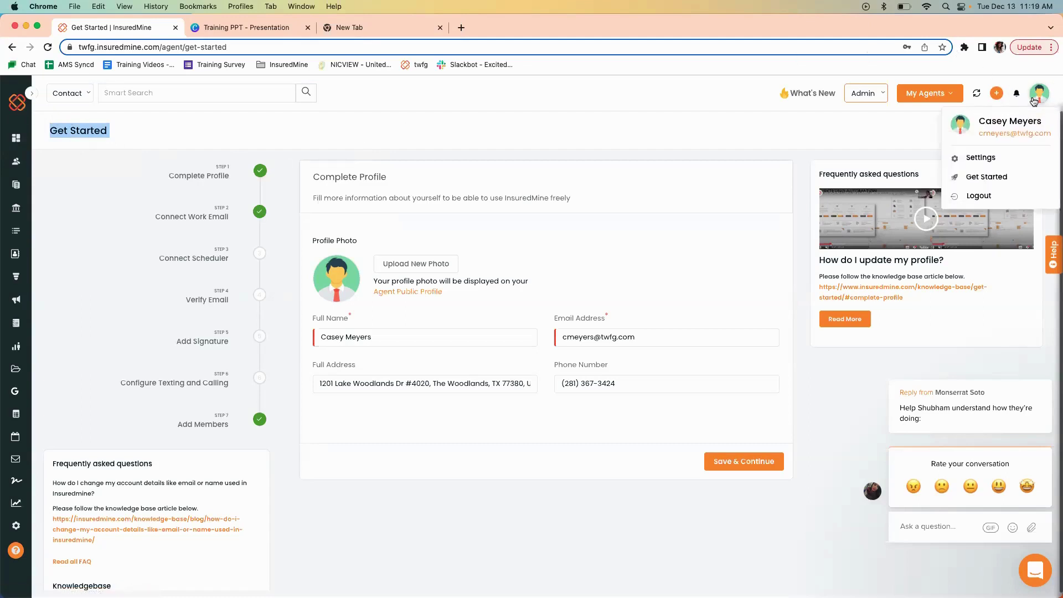
{"action": "left_click", "coordinate": [1002, 181]}
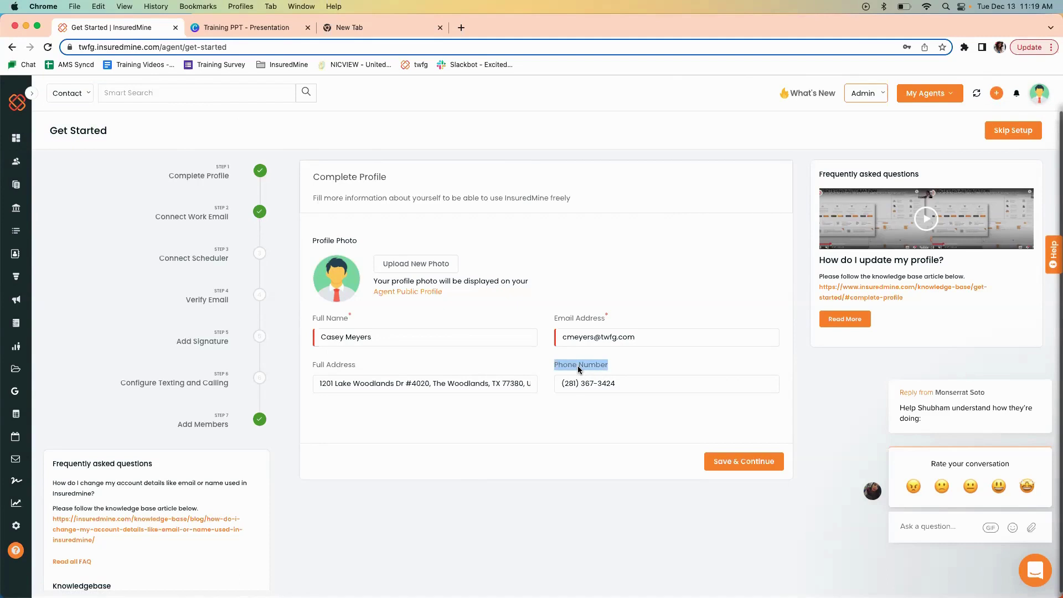
{"action": "left_click", "coordinate": [718, 463]}
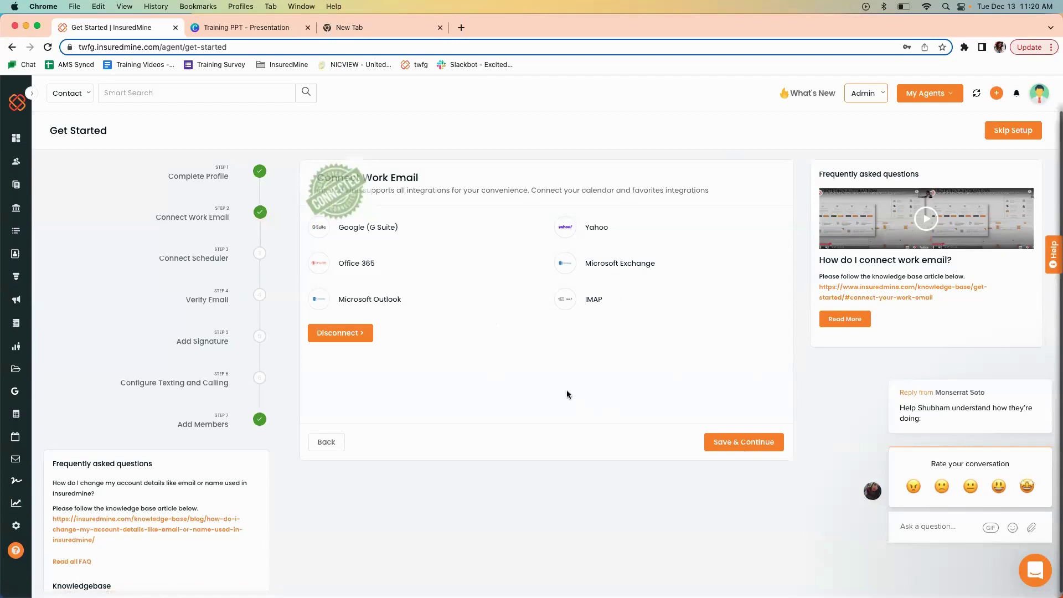
Open and close the support chat, move the Help tab down, view the Get Started help articles, then go to Pipelines.
{"action": "left_click", "coordinate": [1034, 576]}
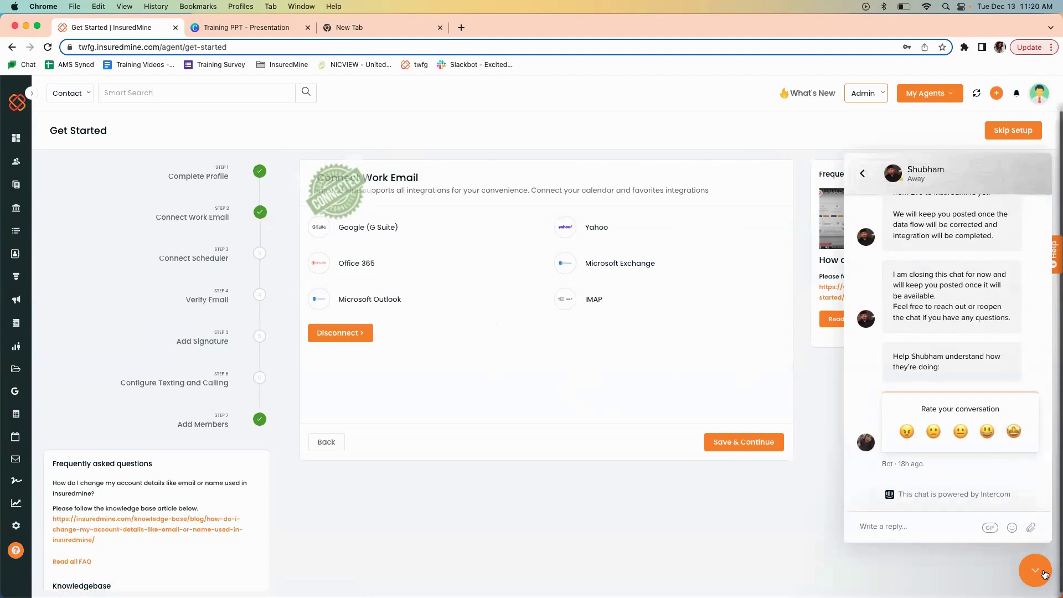
{"action": "left_click", "coordinate": [1046, 574]}
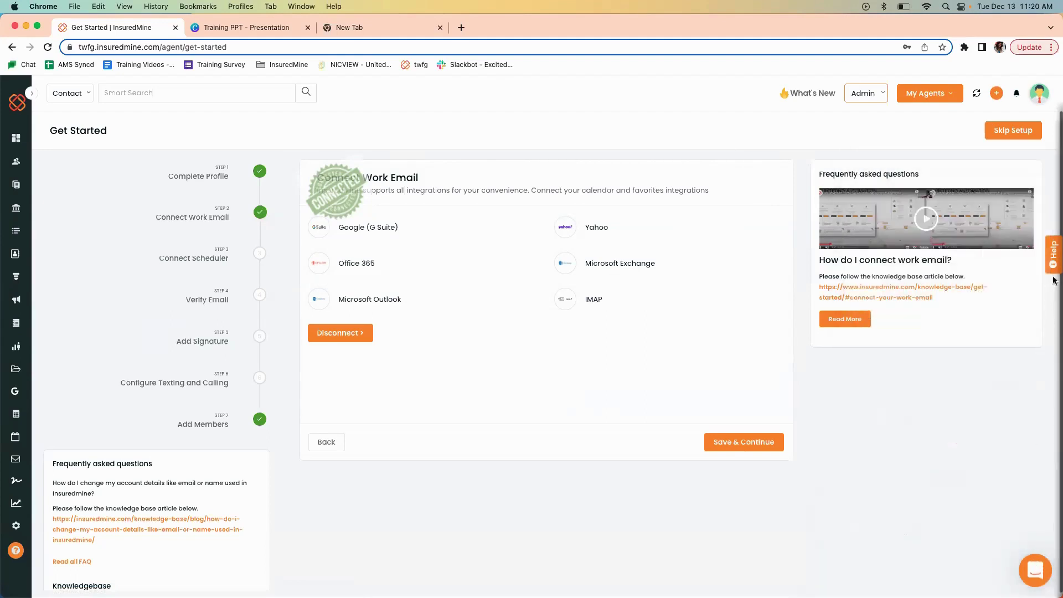
{"action": "left_click_drag", "start_coordinate": [1050, 265], "coordinate": [1040, 372]}
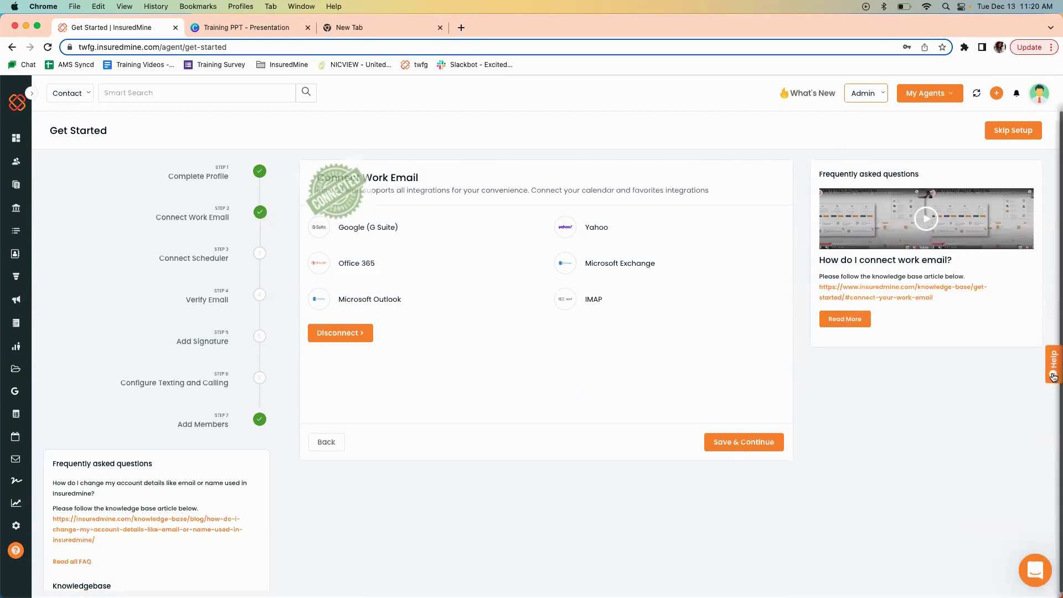
{"action": "left_click", "coordinate": [1054, 377]}
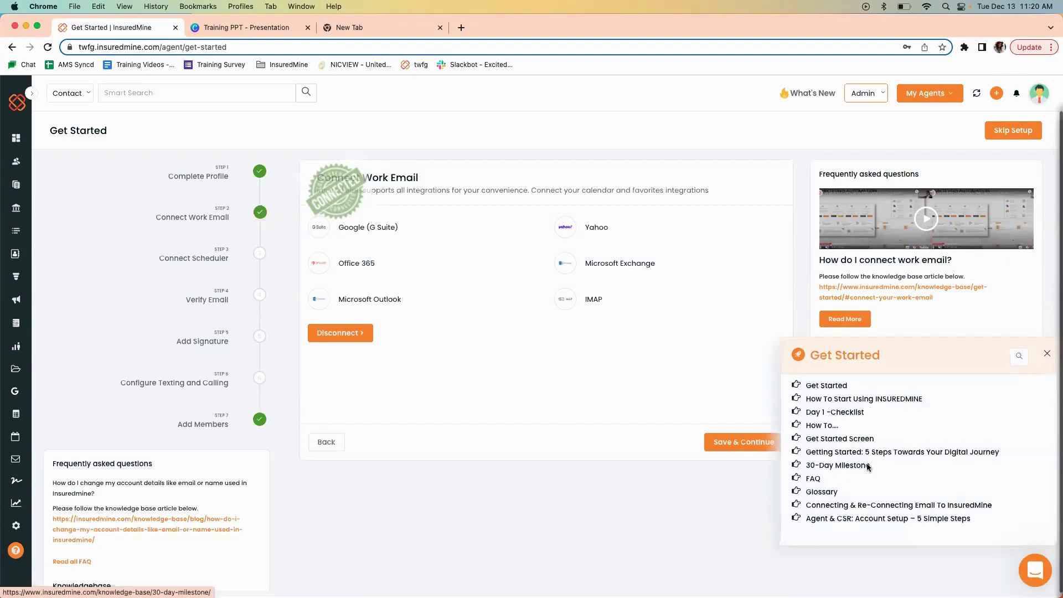
{"action": "left_click", "coordinate": [16, 277]}
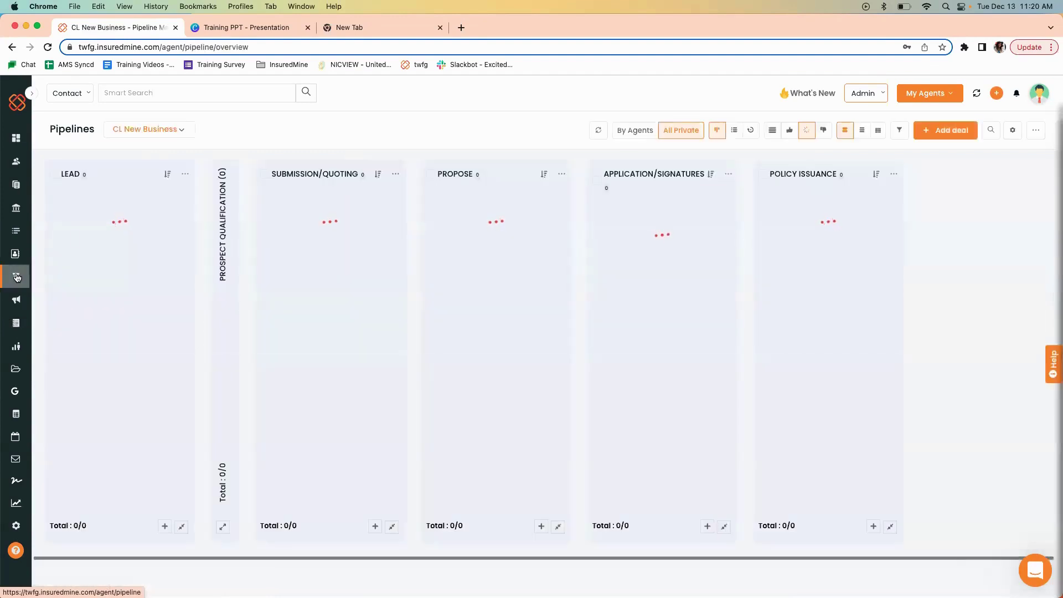
View the Pipelines help articles and profile menu, then return to the Agency Dashboard.
{"action": "left_click", "coordinate": [1051, 367]}
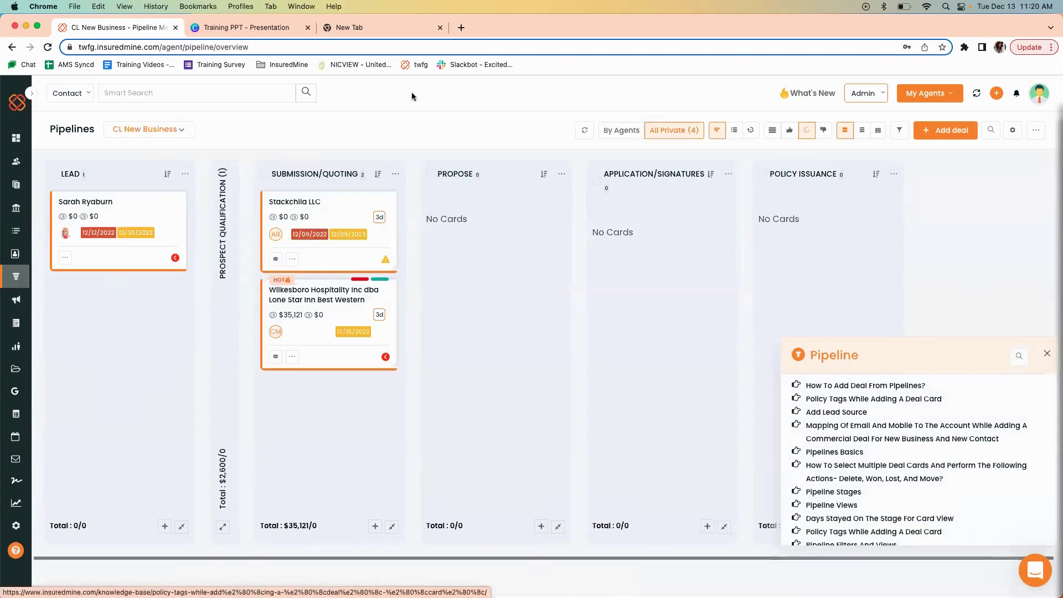
{"action": "left_click", "coordinate": [1035, 91]}
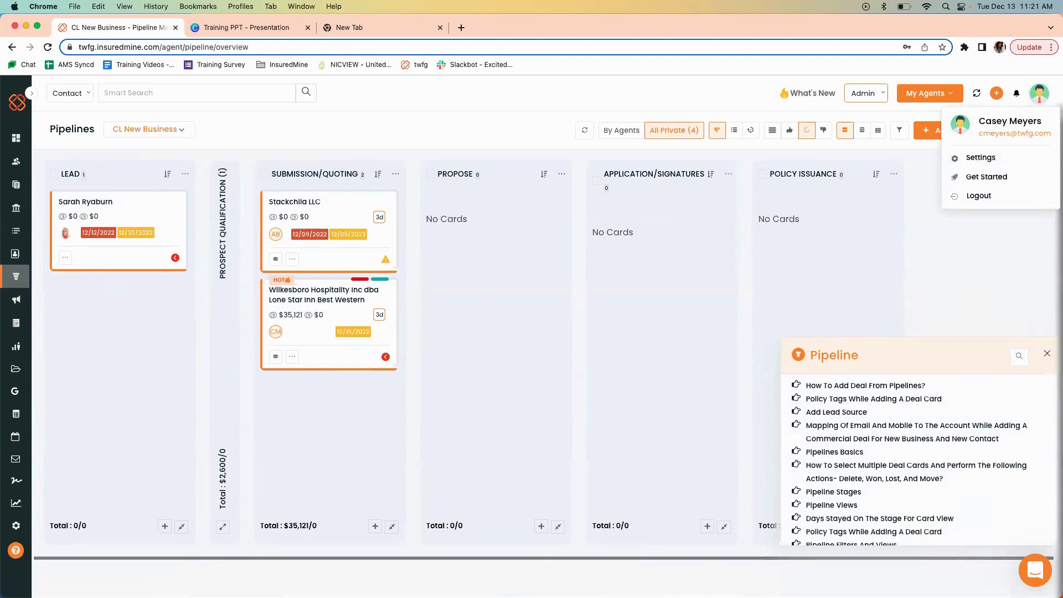
{"action": "left_click", "coordinate": [27, 122]}
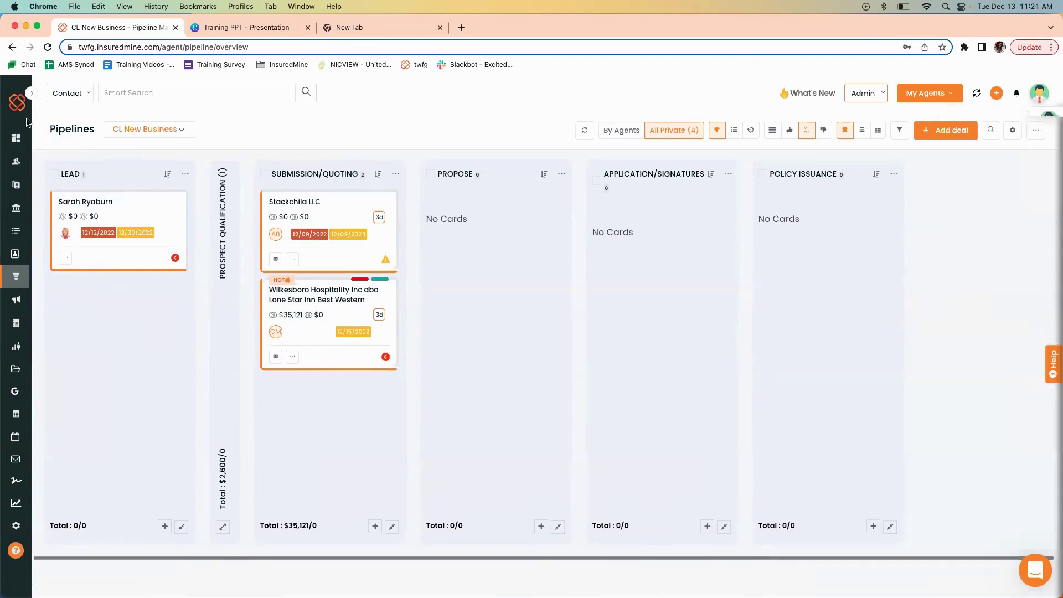
{"action": "left_click", "coordinate": [16, 138]}
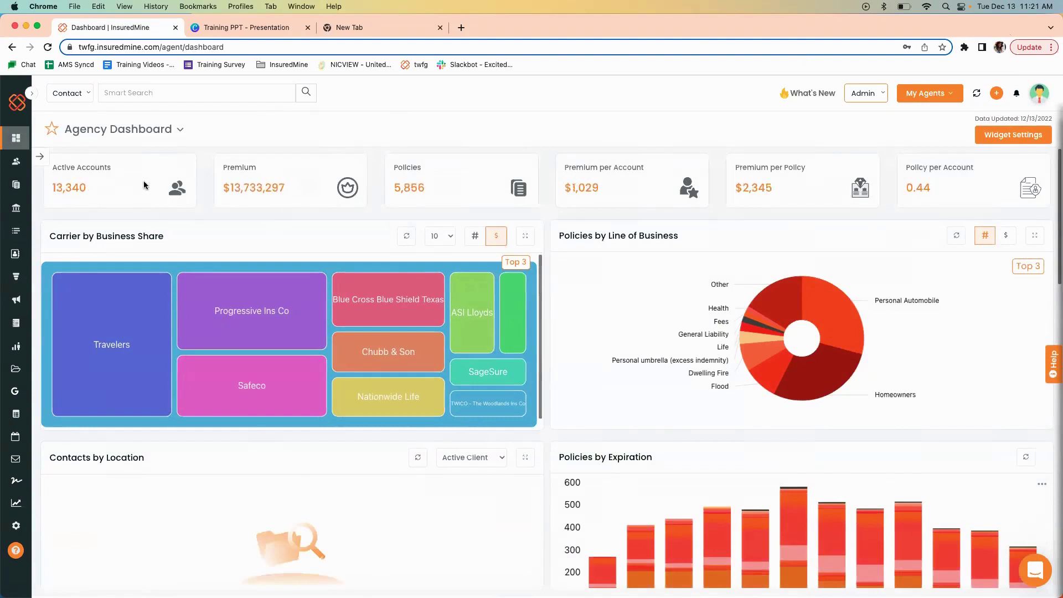
Hide Chrome's bookmarks bar with Cmd+Shift+B and open the dashboard title dropdown.
{"action": "left_click", "coordinate": [125, 6]}
{"action": "key", "text": "Escape"}
{"action": "key", "text": "super+shift+b"}
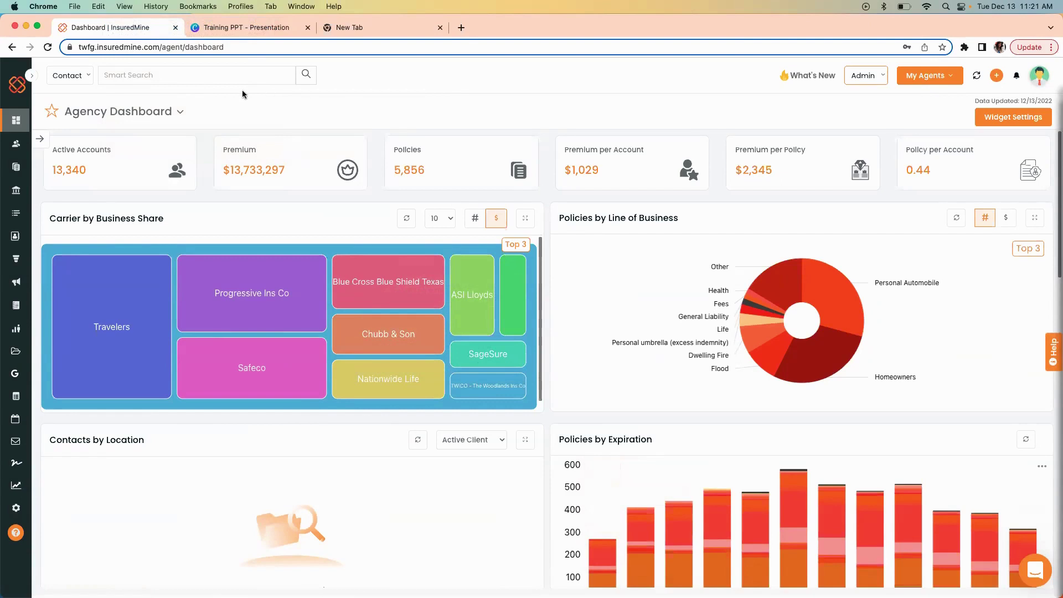
{"action": "left_click", "coordinate": [174, 114]}
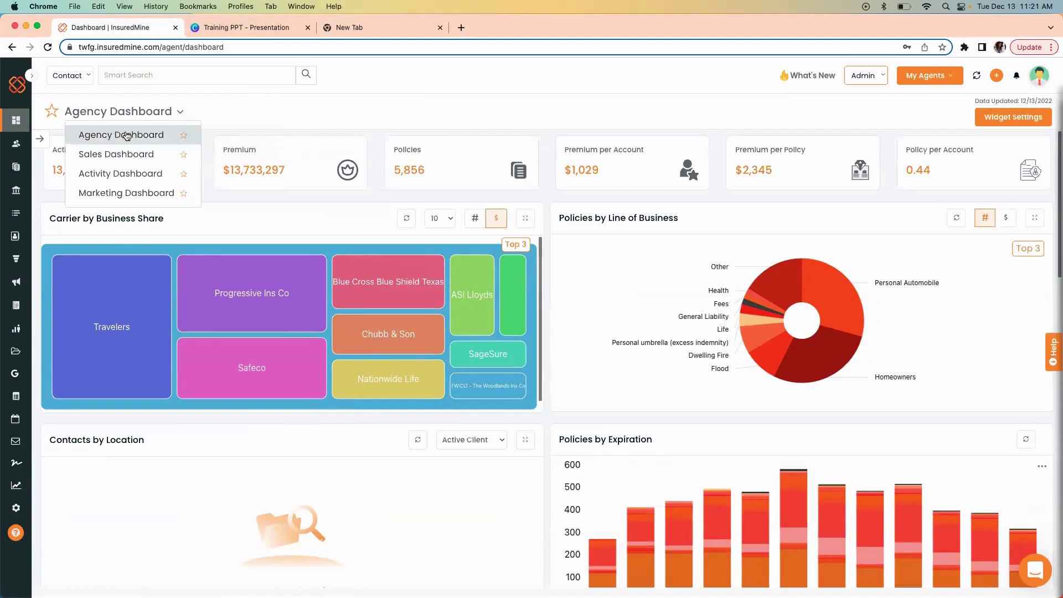
Switch to the Sales Dashboard and view its Sales Goal, Pipeline Leaderboard and Lead Flow reports.
{"action": "left_click", "coordinate": [107, 155]}
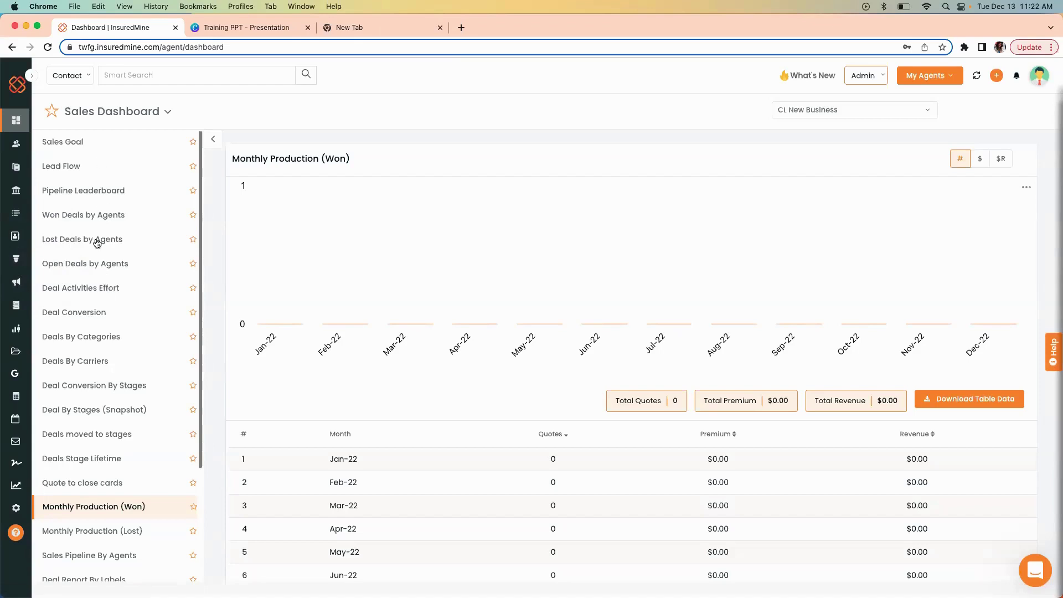
{"action": "left_click", "coordinate": [60, 149]}
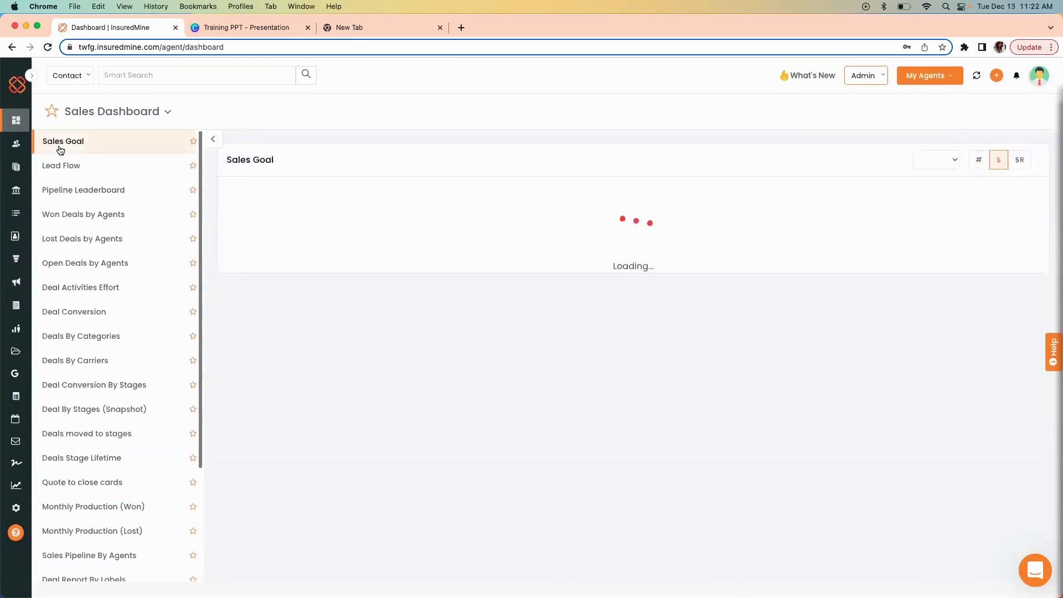
{"action": "left_click", "coordinate": [79, 190]}
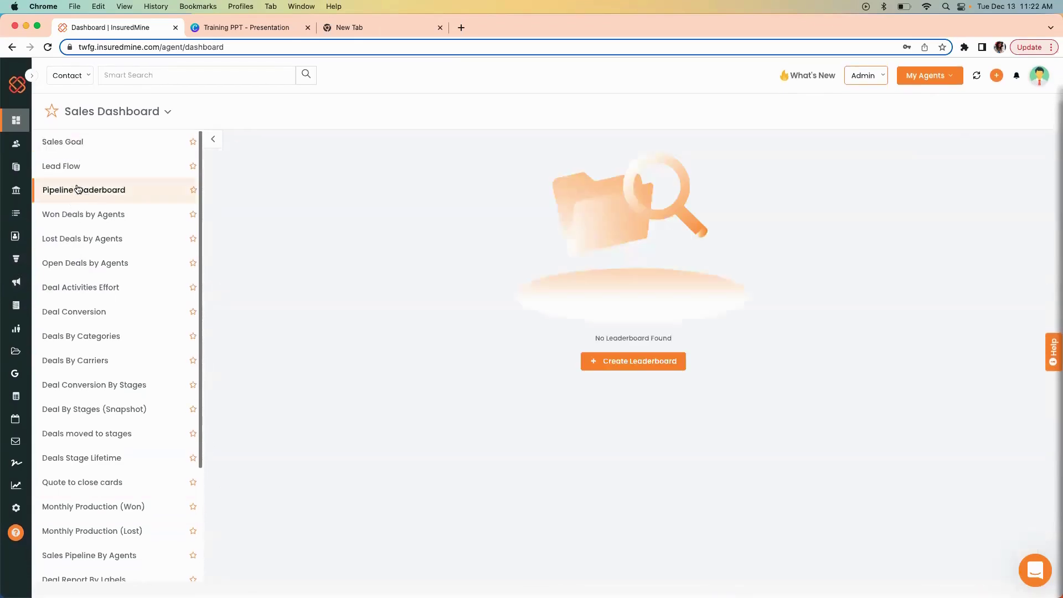
{"action": "left_click", "coordinate": [70, 169]}
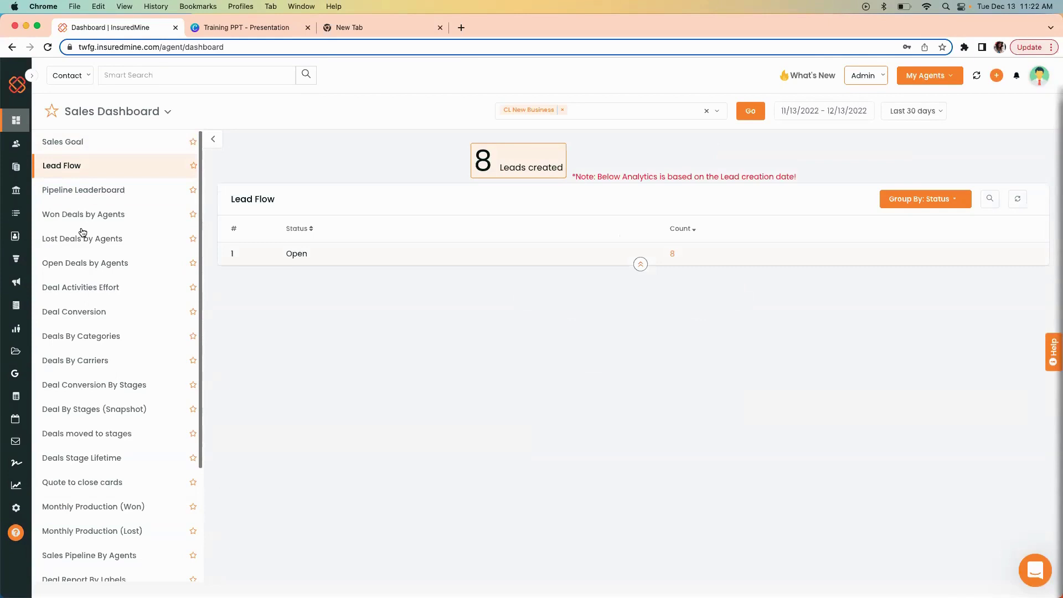
Reselect Sales Dashboard from the dashboard list, then reopen the list.
{"action": "left_click", "coordinate": [108, 113]}
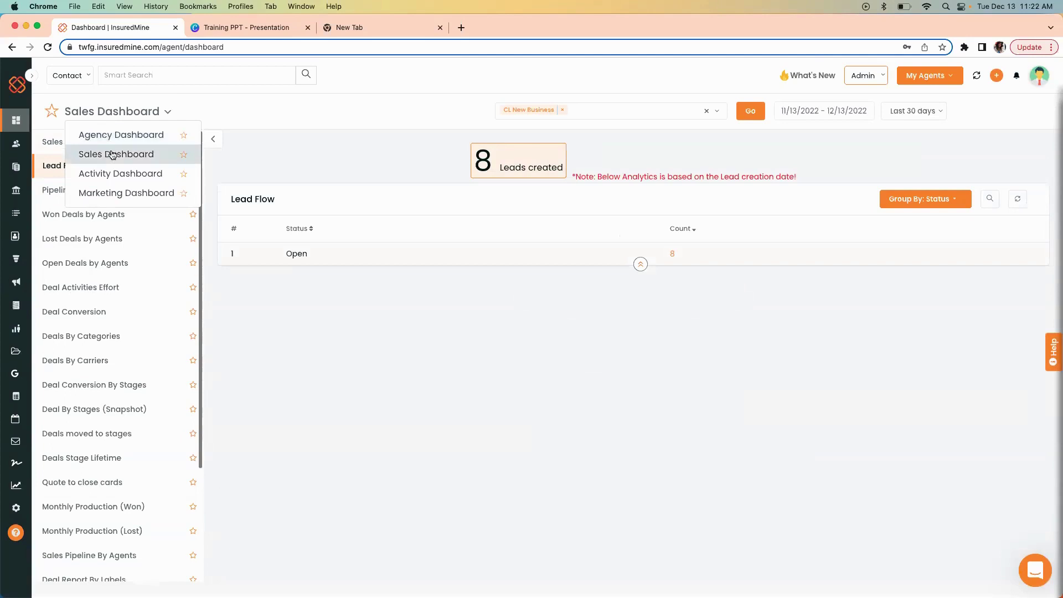
{"action": "left_click", "coordinate": [112, 155]}
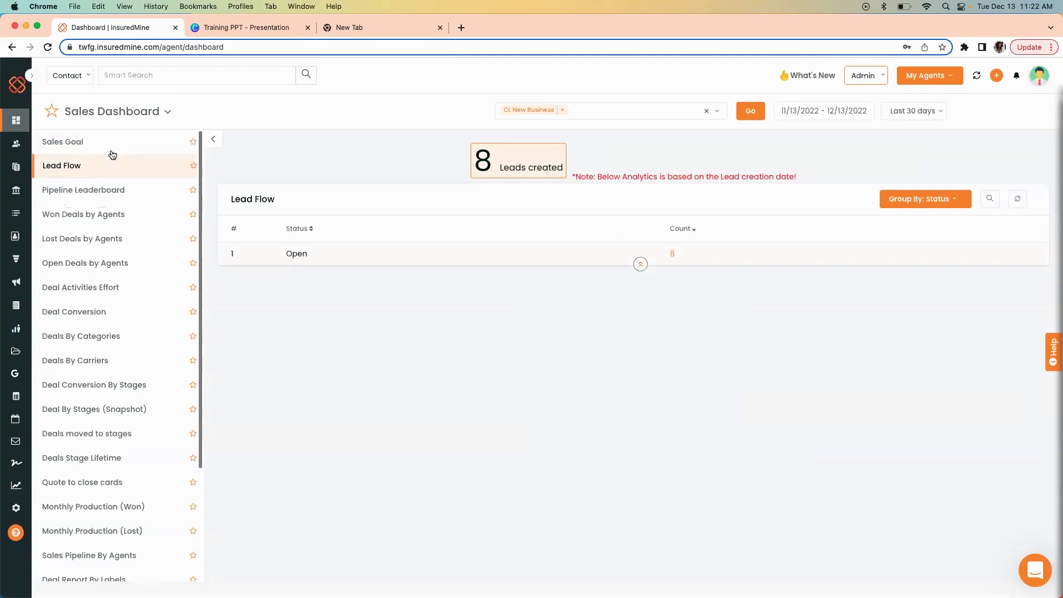
{"action": "left_click", "coordinate": [114, 111]}
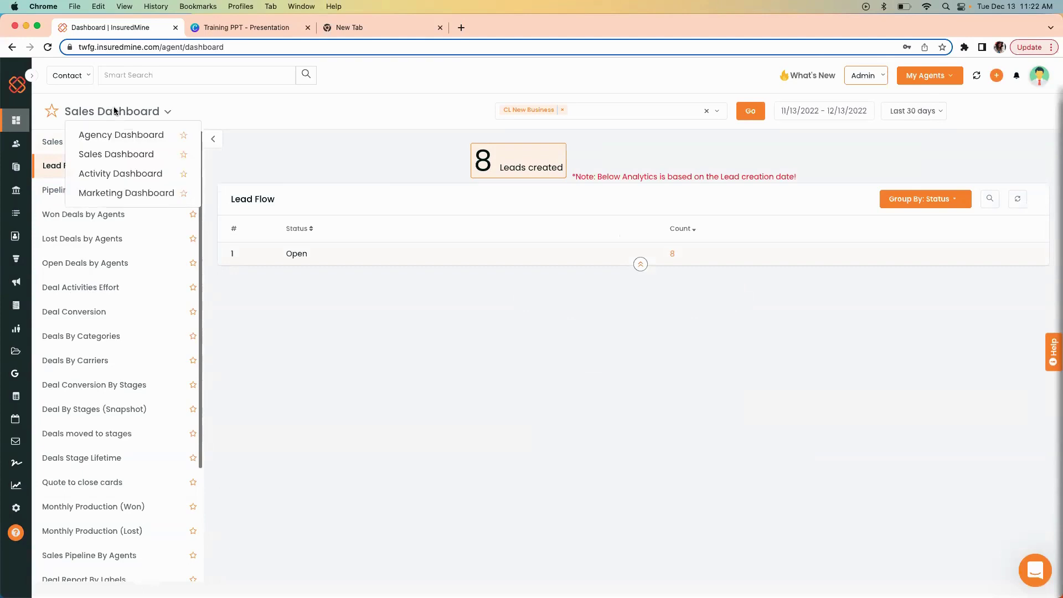
Switch to the Activity Dashboard to review its Todo list and pending tasks, then reopen the dashboard list.
{"action": "left_click", "coordinate": [118, 175]}
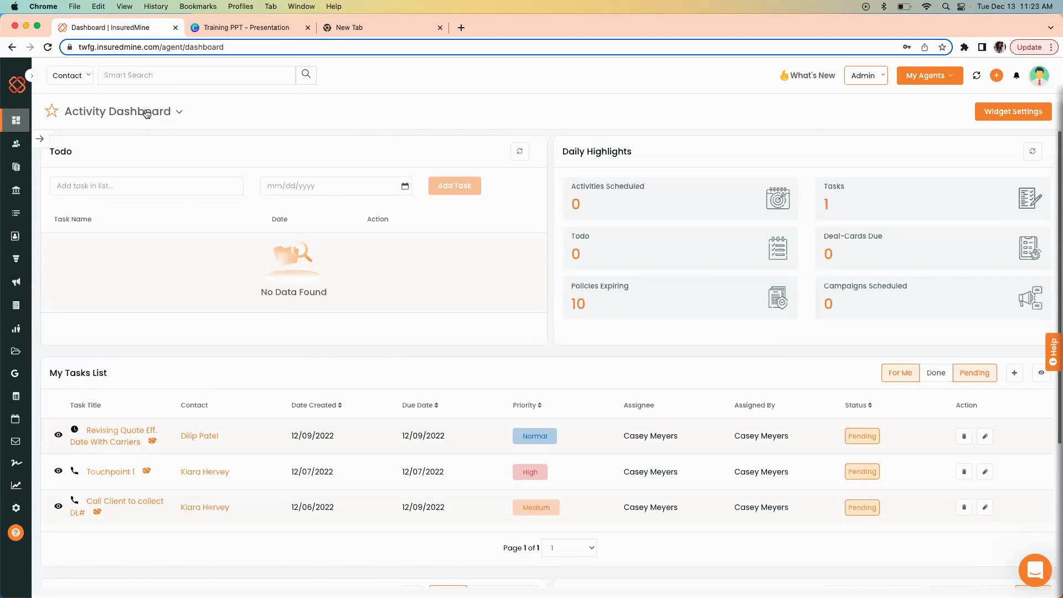
{"action": "left_click", "coordinate": [147, 114]}
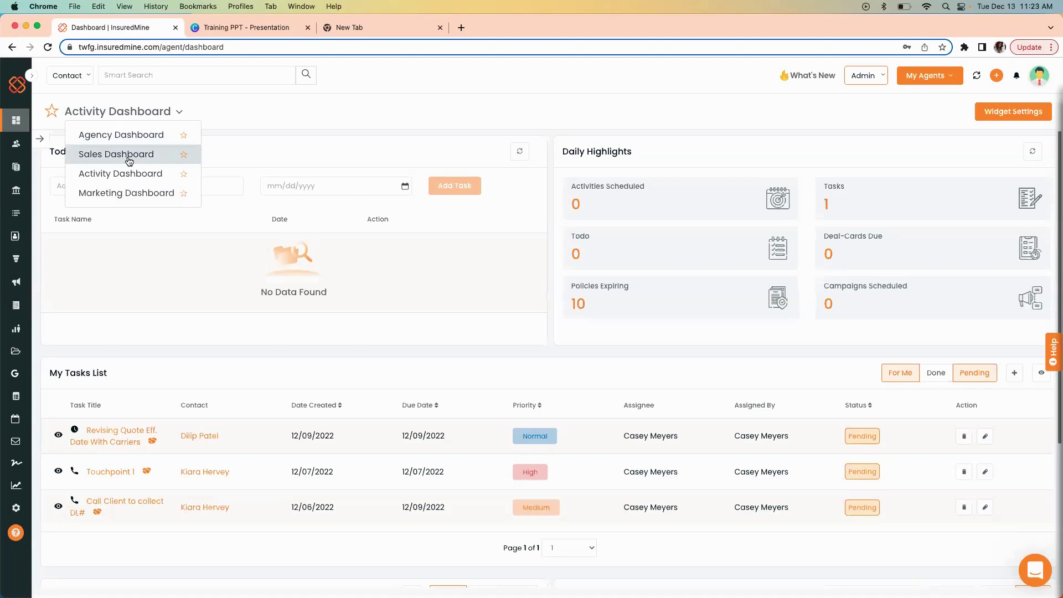
Look over the Marketing Dashboard's automations and campaign feed, then switch back to the Agency Dashboard.
{"action": "left_click", "coordinate": [142, 198]}
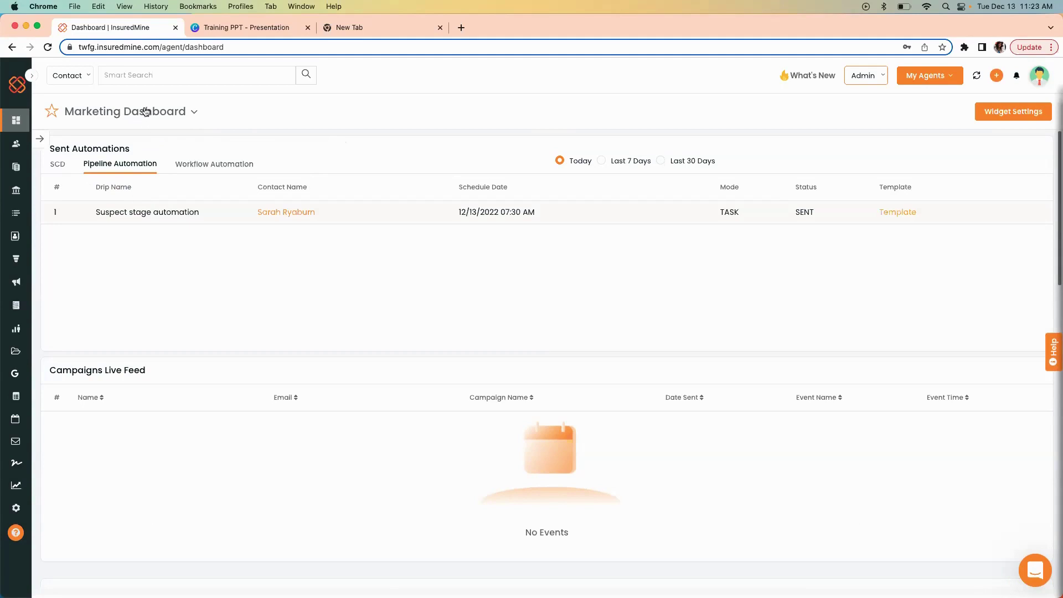
{"action": "left_click", "coordinate": [113, 114]}
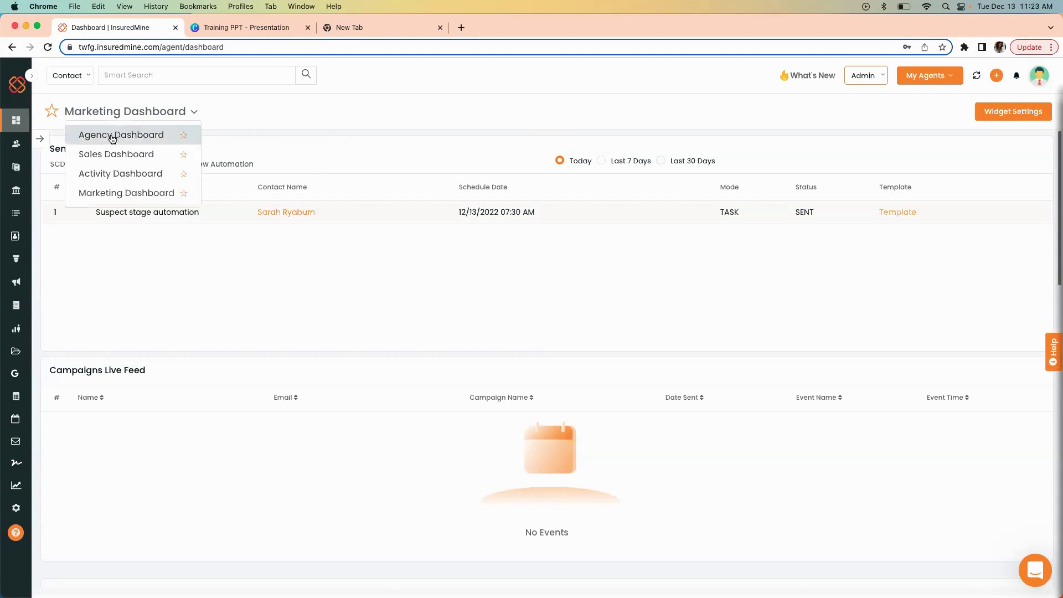
{"action": "left_click", "coordinate": [113, 135]}
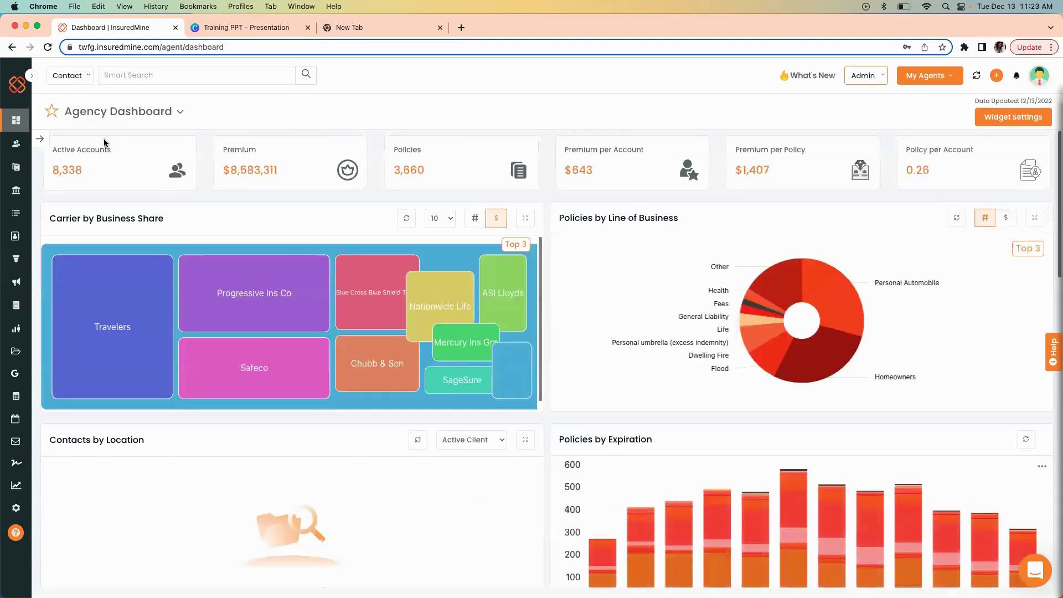
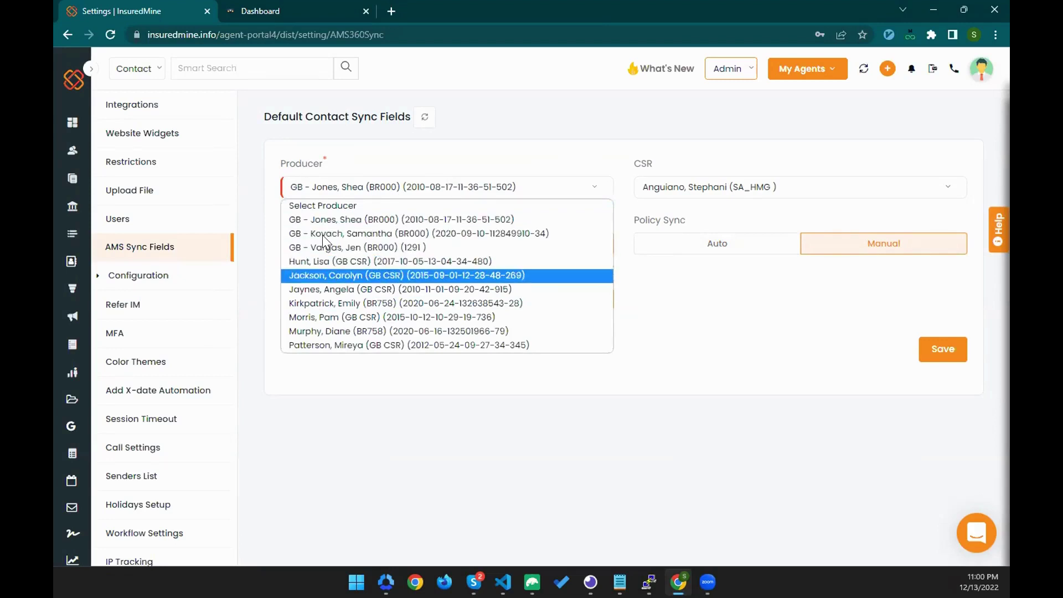
Keep the current producer and save the default contact sync fields with all syncs on Manual.
{"action": "left_click", "coordinate": [457, 219]}
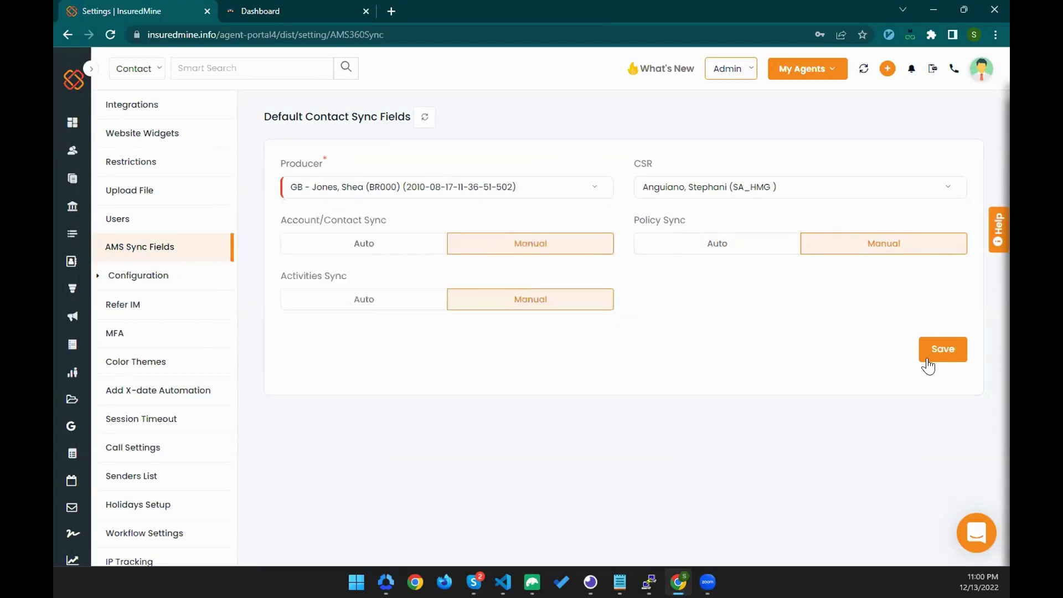
{"action": "left_click", "coordinate": [935, 355]}
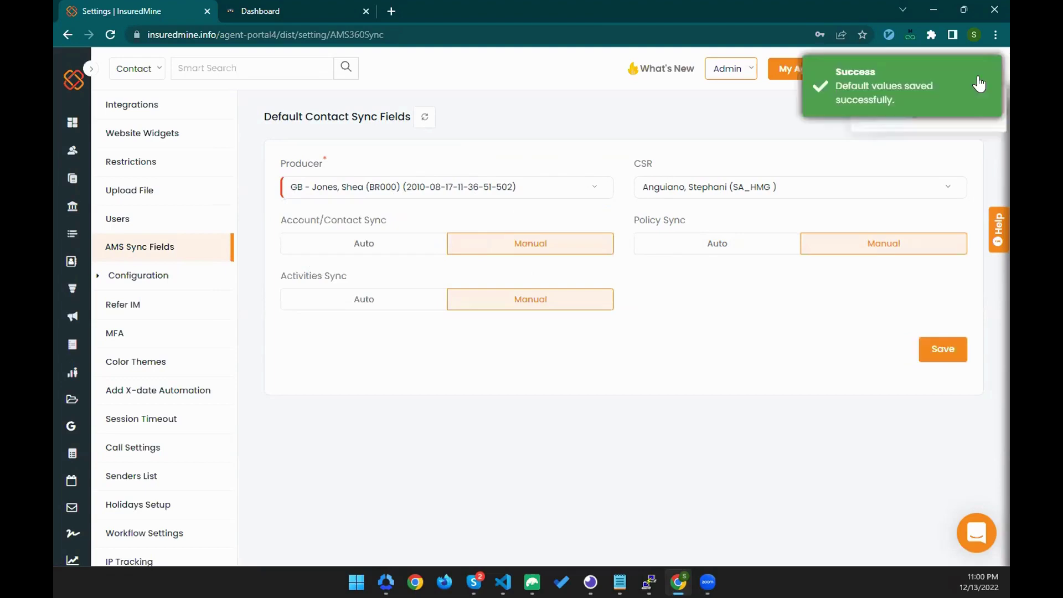
{"action": "left_click", "coordinate": [980, 80]}
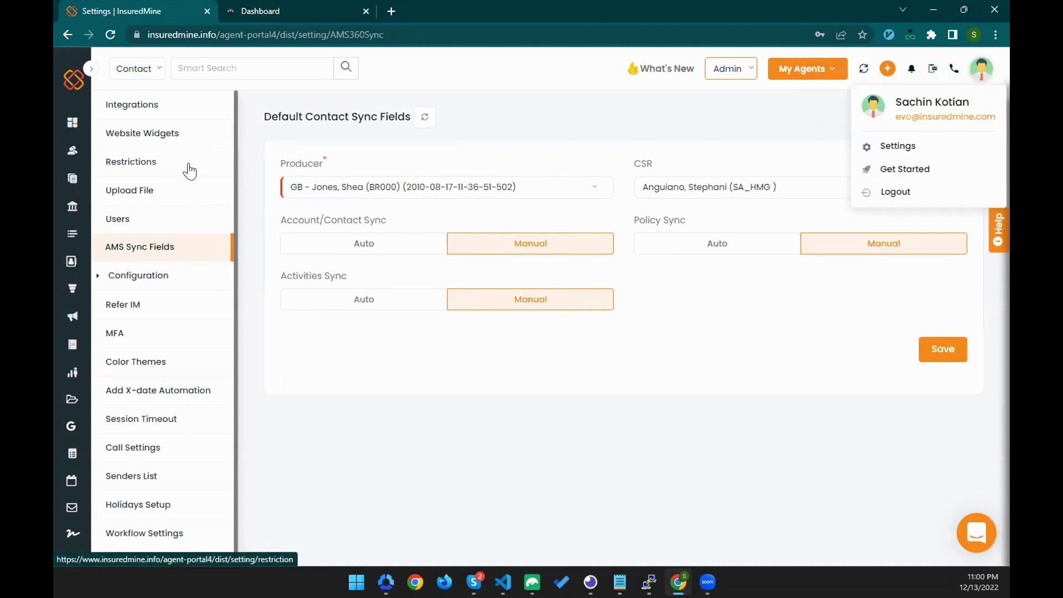
Go to the Contacts page showing 574 contacts, many synced with EVO.
{"action": "left_click", "coordinate": [503, 582]}
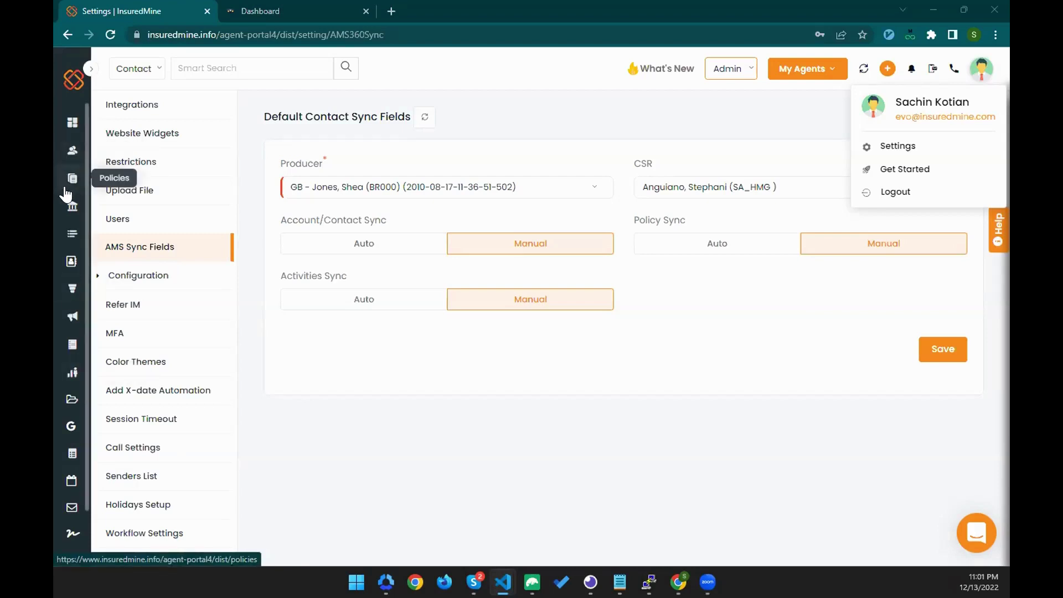
{"action": "left_click", "coordinate": [71, 264]}
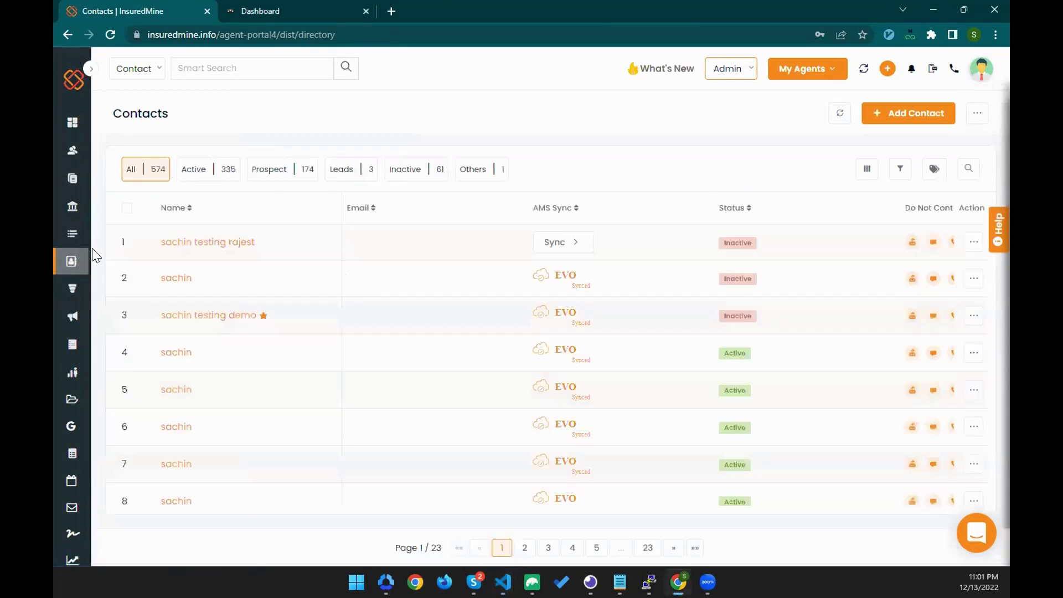
Sort the 574 contacts by Name in ascending order and scroll down through the list.
{"action": "left_click", "coordinate": [169, 211]}
{"action": "scroll", "coordinate": [237, 277], "scroll_direction": "down", "scroll_amount": 3}
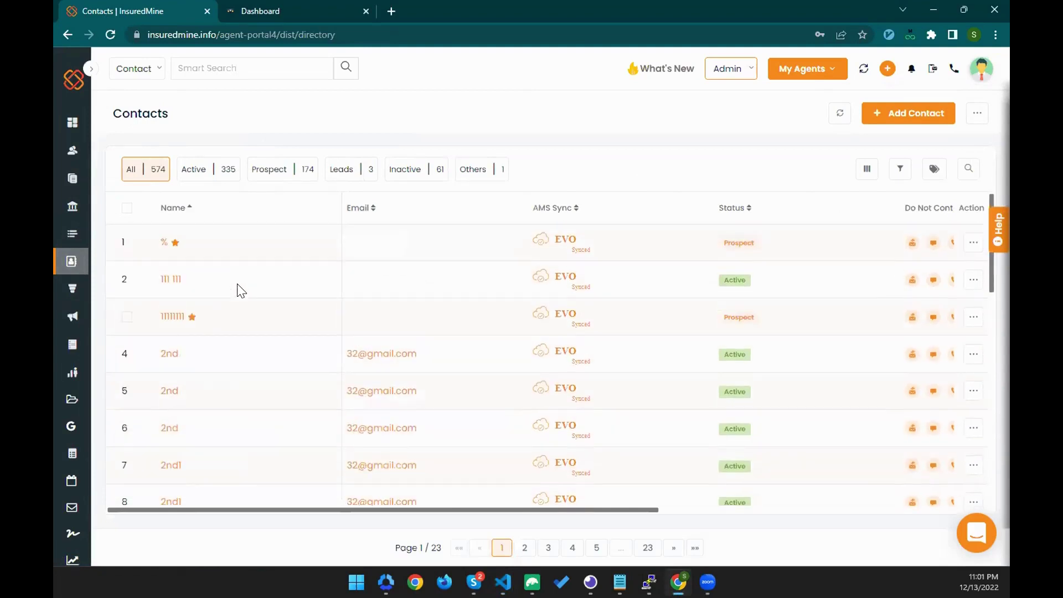
{"action": "scroll", "coordinate": [237, 290], "scroll_direction": "down", "scroll_amount": 2}
{"action": "scroll", "coordinate": [186, 315], "scroll_direction": "down", "scroll_amount": 3}
{"action": "scroll", "coordinate": [196, 397], "scroll_direction": "down", "scroll_amount": 2}
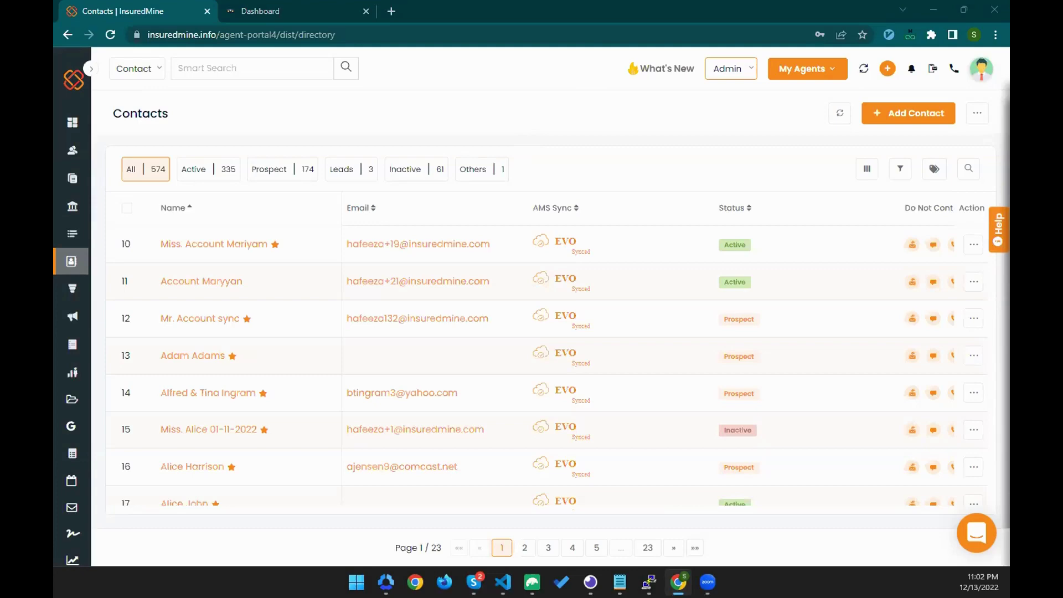
{"action": "key", "text": "alt+Tab"}
{"action": "key", "text": "alt+Tab"}
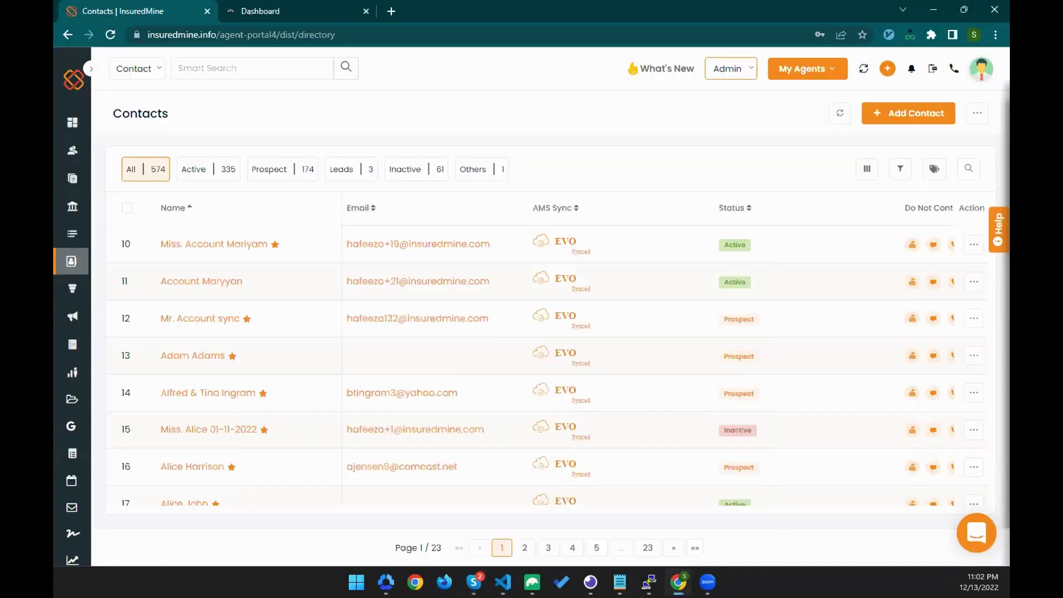
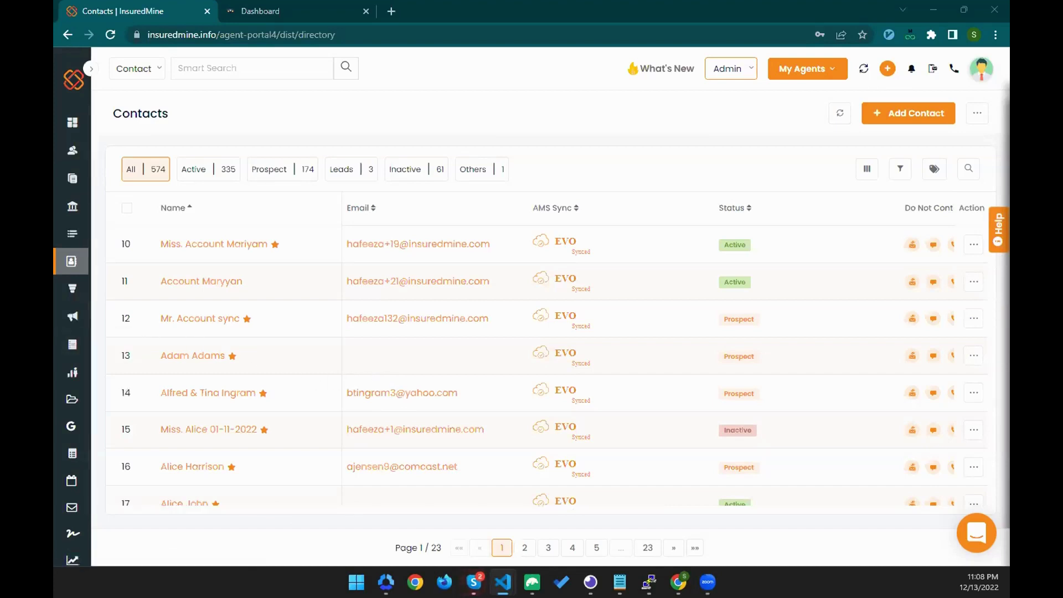
Open the Add Contact form on the Contacts page, reopening it after expanding the navigation sidebar.
{"action": "scroll", "coordinate": [261, 273], "scroll_direction": "up", "scroll_amount": 5}
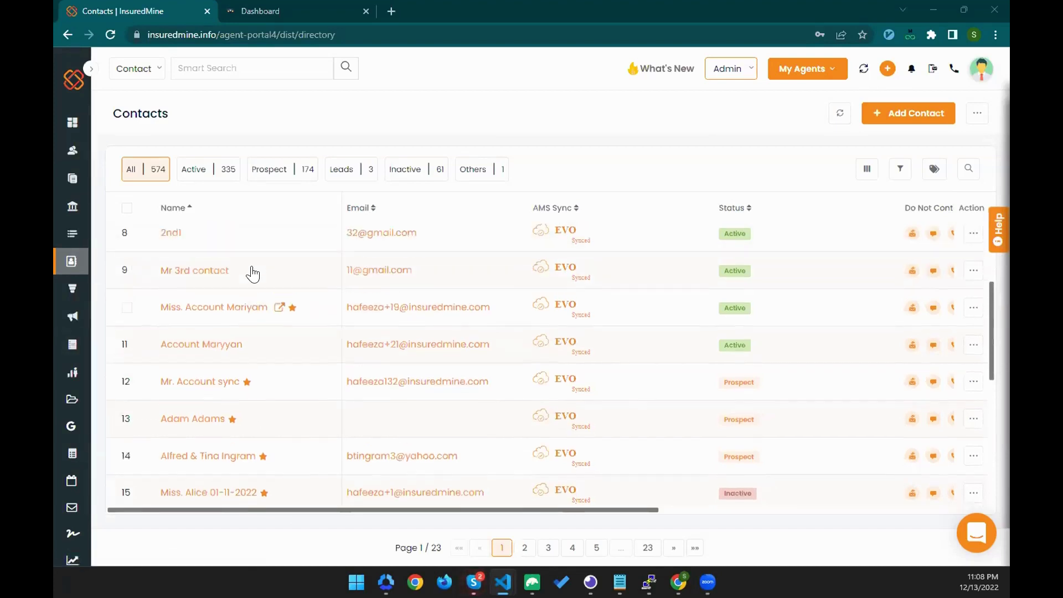
{"action": "scroll", "coordinate": [269, 274], "scroll_direction": "down", "scroll_amount": 5}
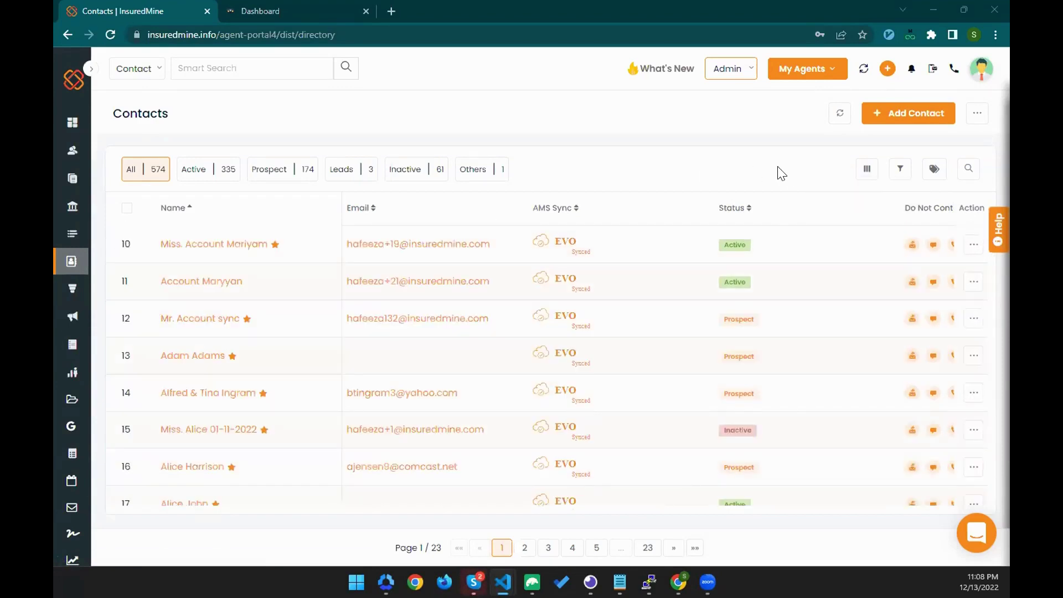
{"action": "left_click", "coordinate": [886, 111]}
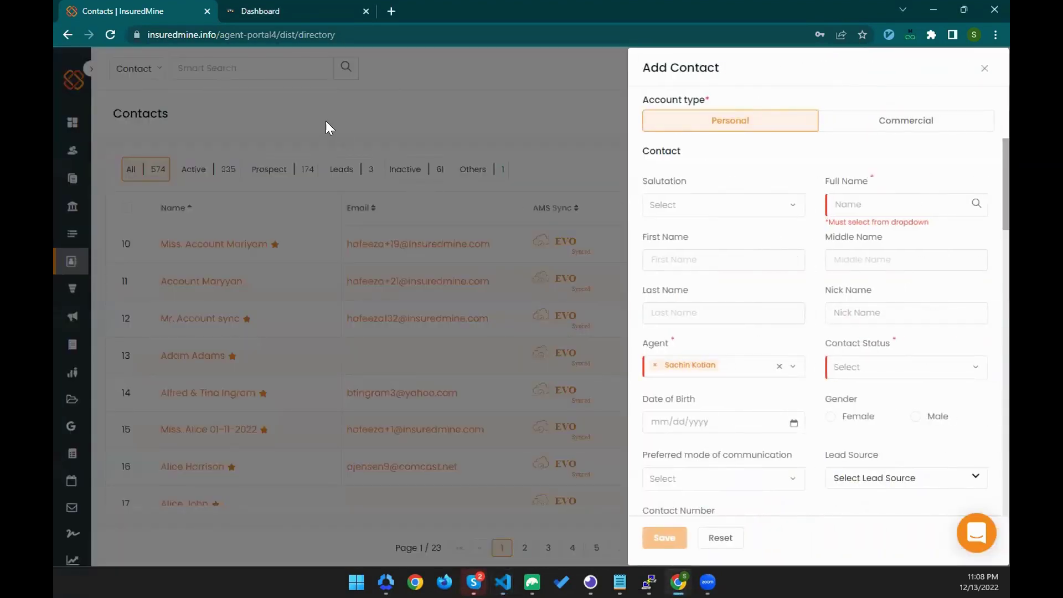
{"action": "left_click", "coordinate": [984, 69]}
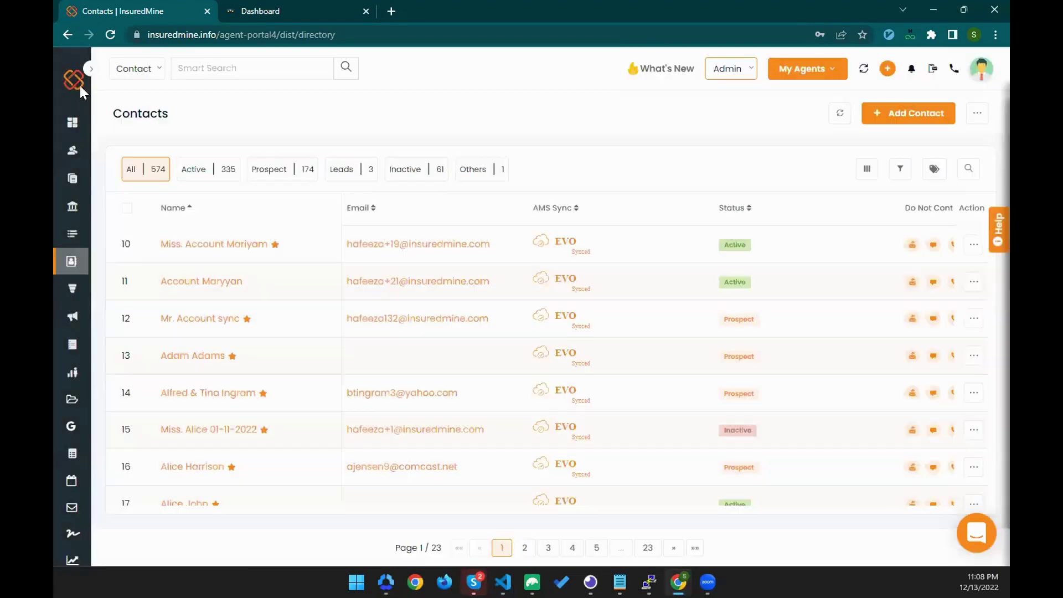
{"action": "left_click", "coordinate": [89, 69]}
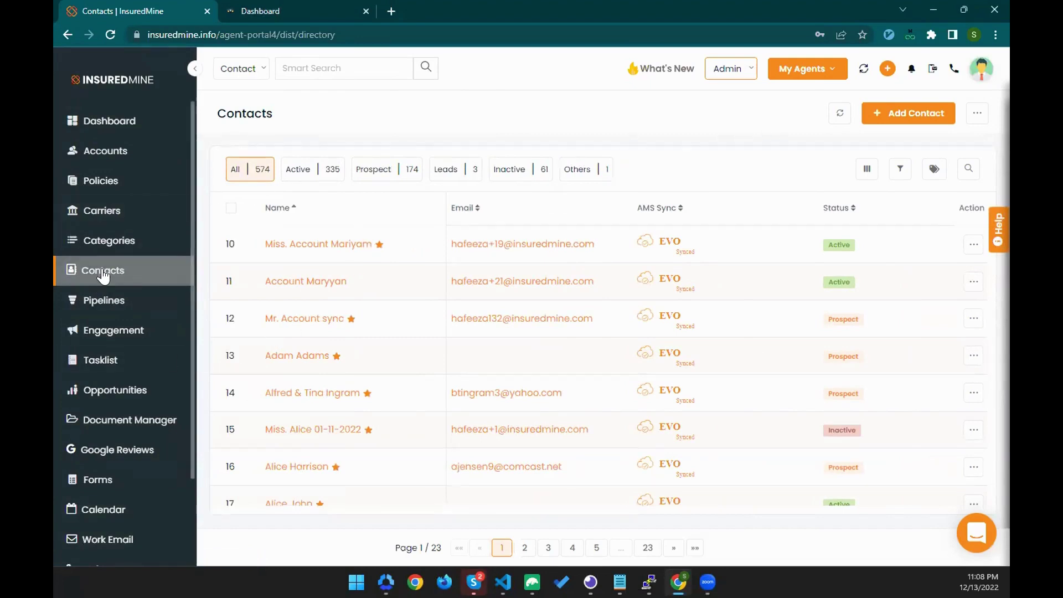
{"action": "left_click", "coordinate": [904, 115]}
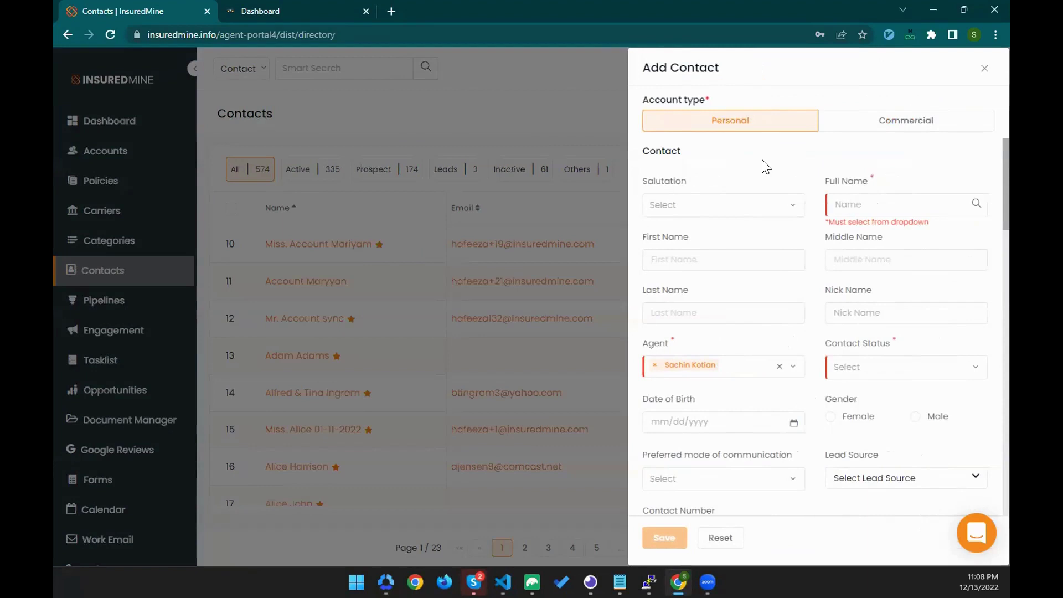
Choose the Mr. salutation and create a new contact from the test contact's full name, replacing a mistyped search.
{"action": "left_click", "coordinate": [758, 203]}
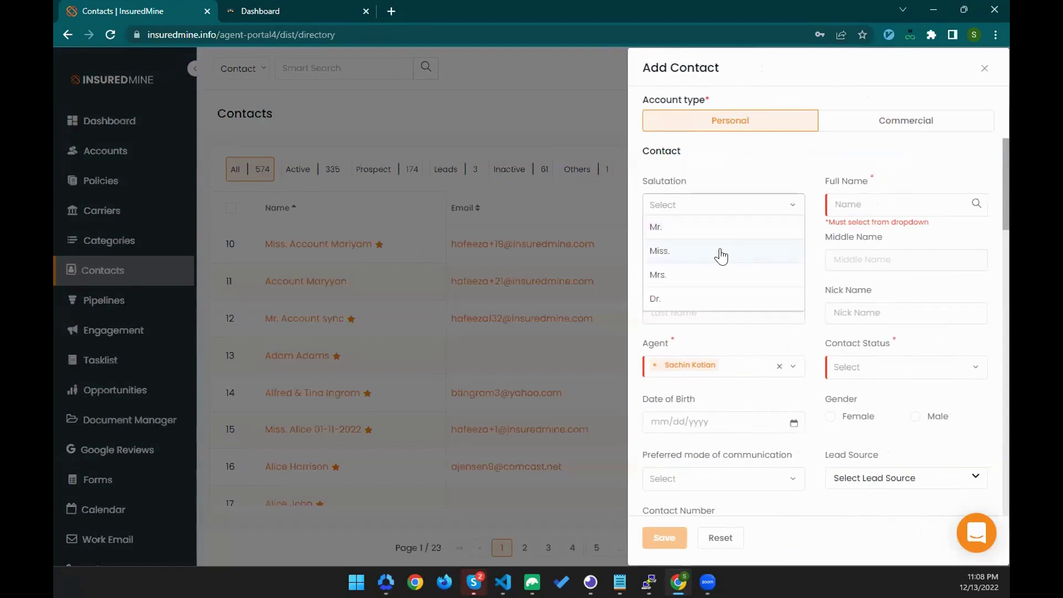
{"action": "left_click", "coordinate": [718, 227]}
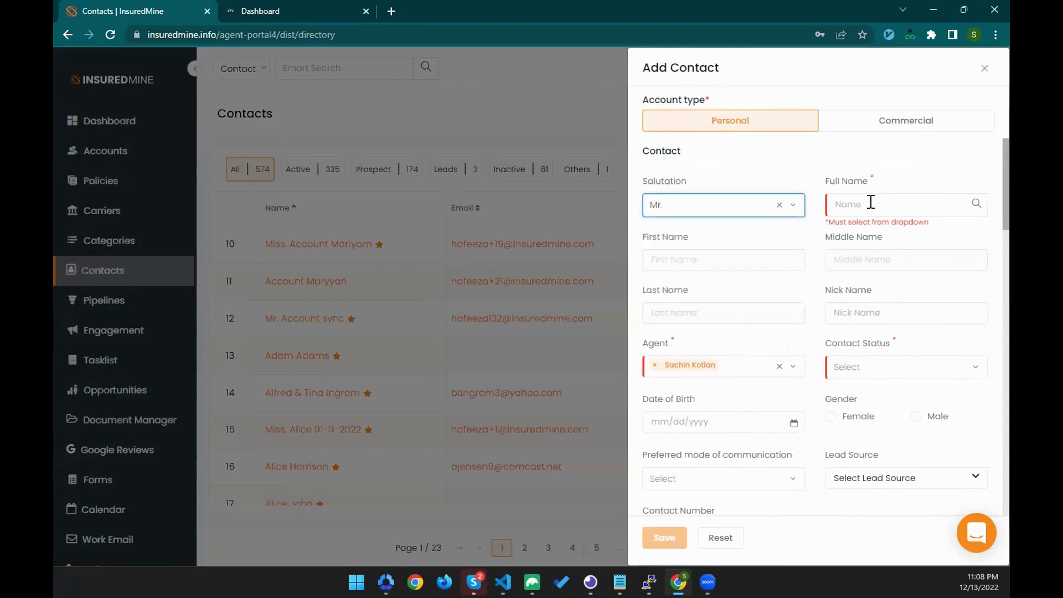
{"action": "left_click", "coordinate": [872, 203]}
{"action": "type", "text": "Insure"}
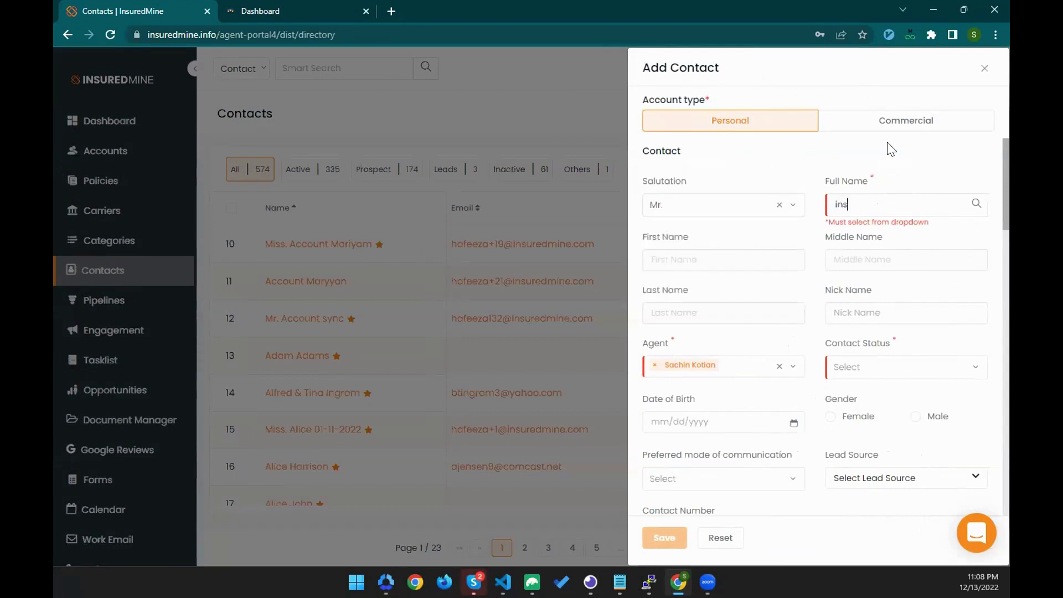
{"action": "key", "text": "ctrl+a"}
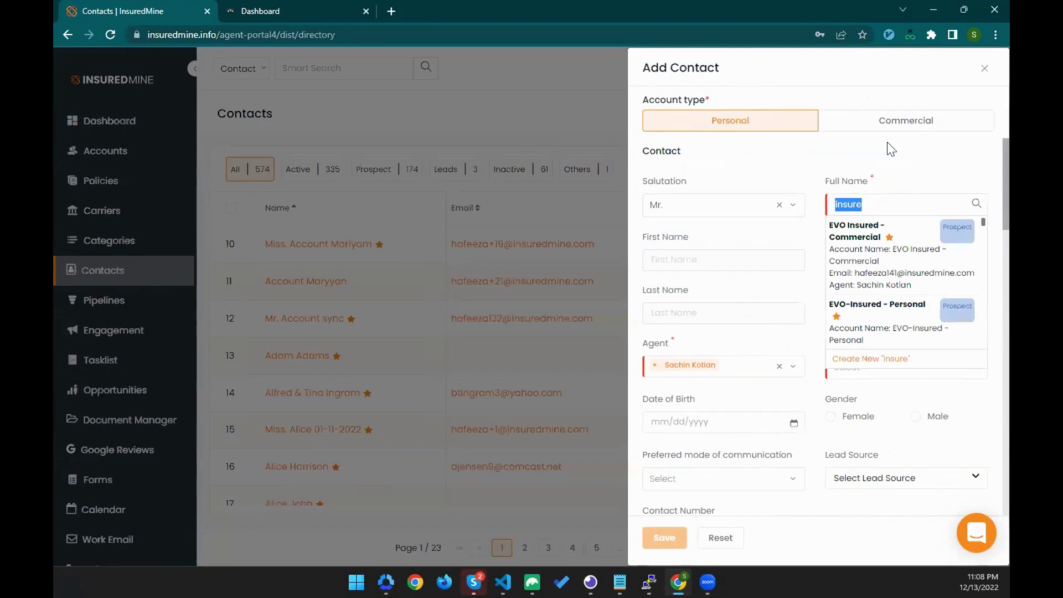
{"action": "key", "text": "BackSpace"}
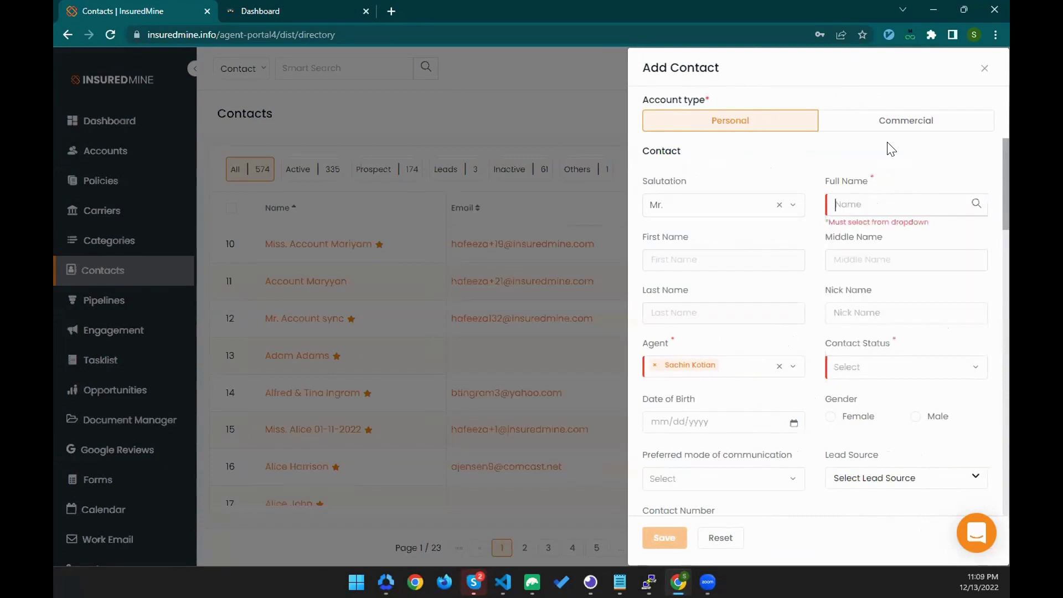
{"action": "type", "text": "sa"}
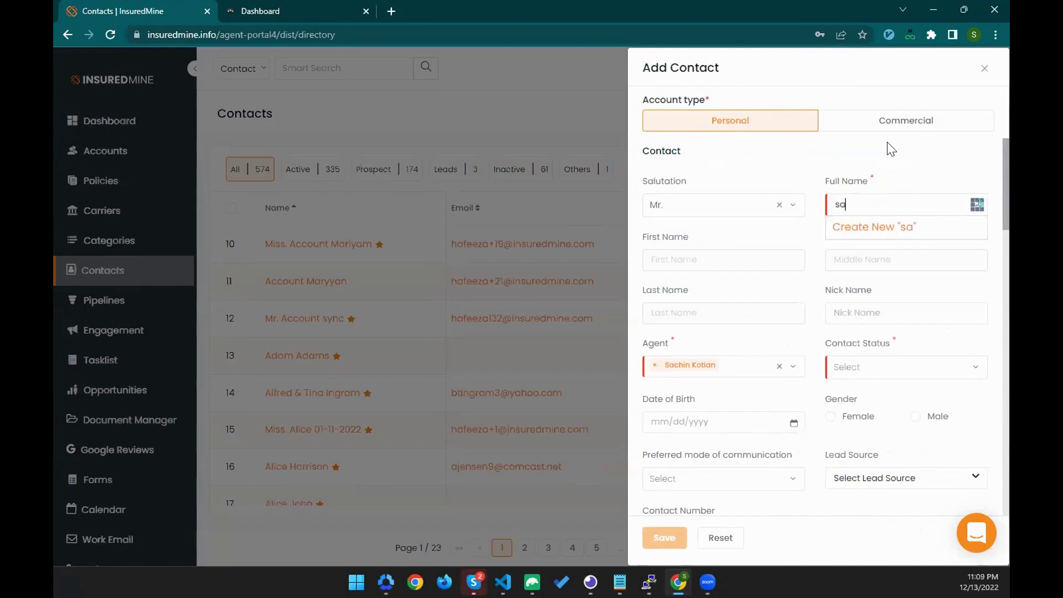
{"action": "type", "text": "chin"}
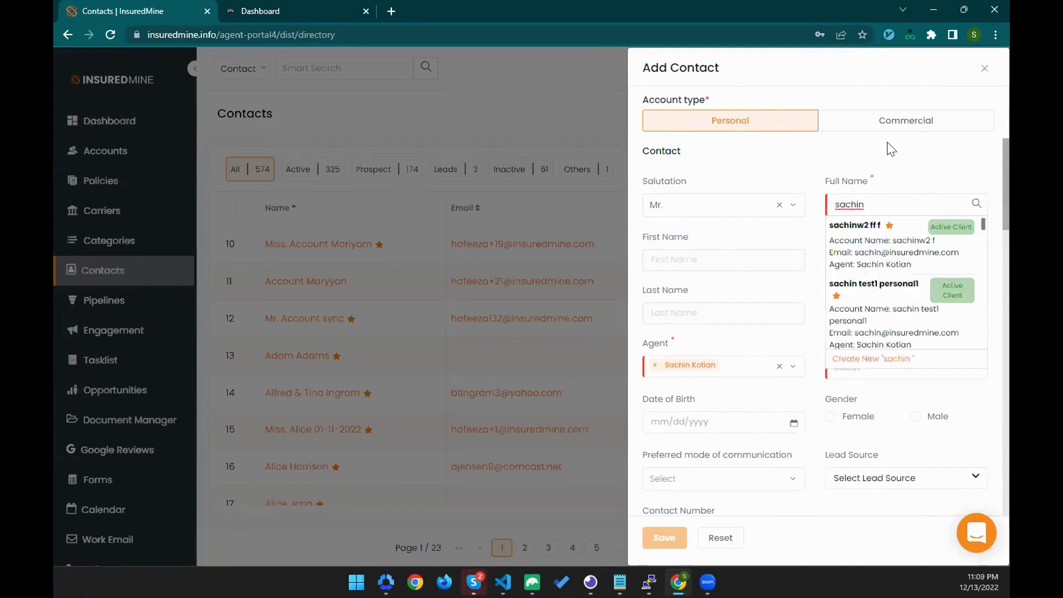
{"action": "type", "text": " 13/12"}
{"action": "left_click", "coordinate": [875, 359]}
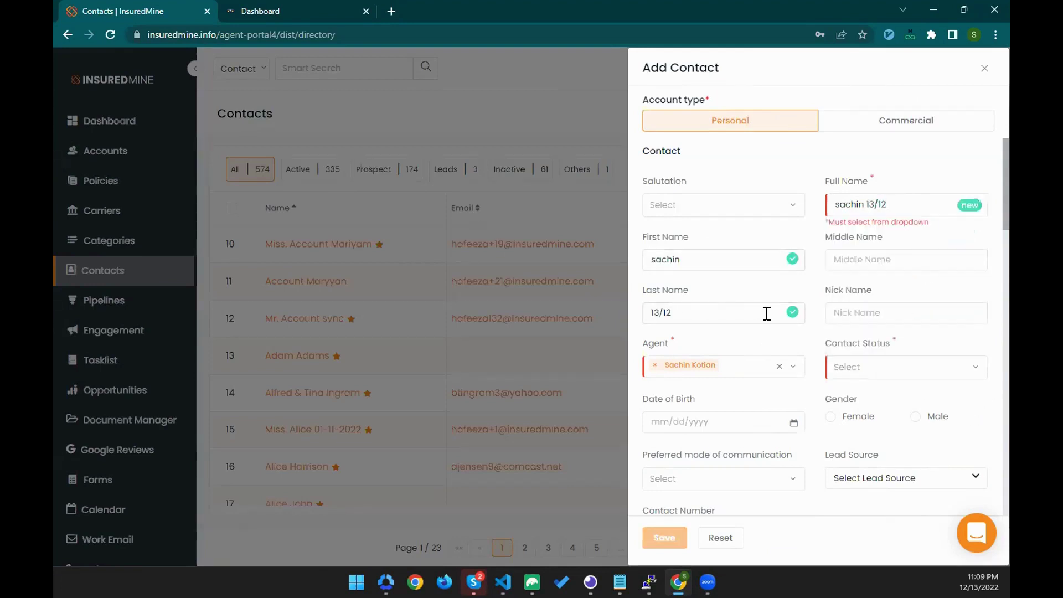
Set the contact status to Active Client and the gender to Female.
{"action": "scroll", "coordinate": [766, 314], "scroll_direction": "down", "scroll_amount": 1}
{"action": "left_click", "coordinate": [856, 303]}
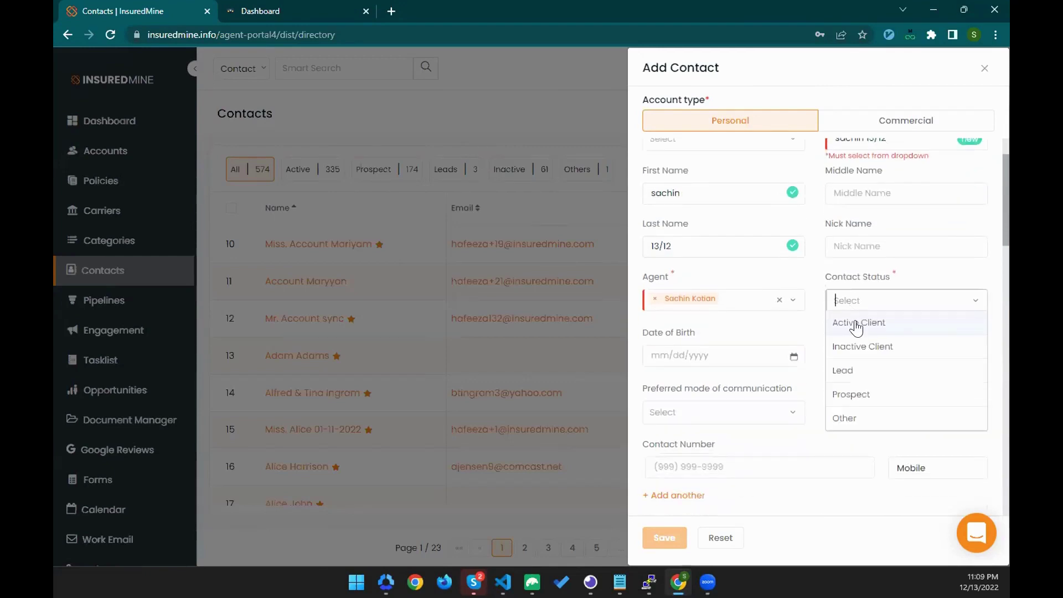
{"action": "left_click", "coordinate": [857, 325]}
{"action": "scroll", "coordinate": [853, 315], "scroll_direction": "up", "scroll_amount": 1}
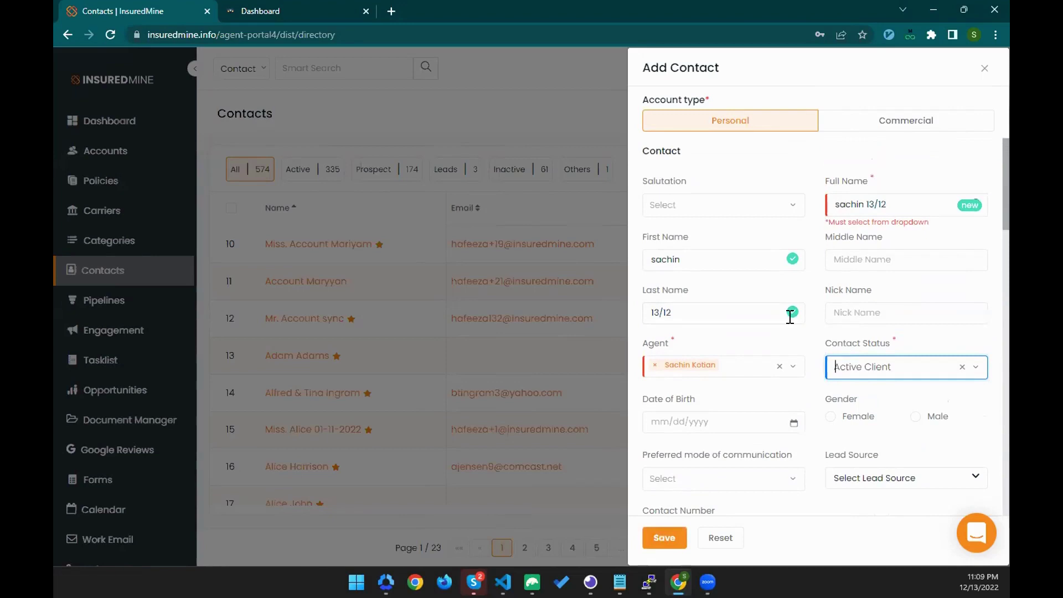
{"action": "left_click", "coordinate": [782, 343]}
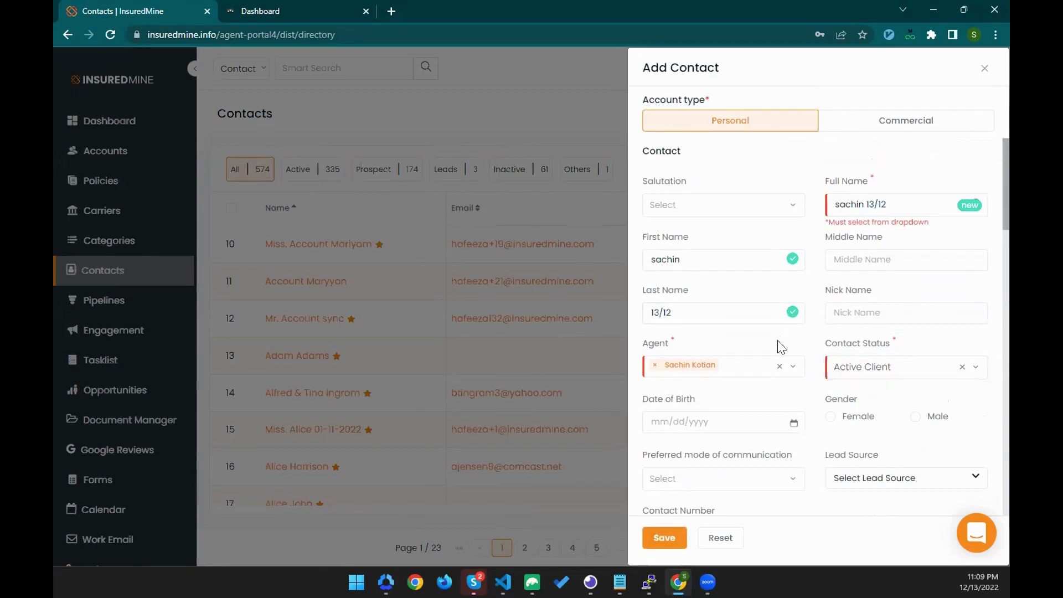
{"action": "left_click", "coordinate": [829, 419]}
Fill the contact's e-mail and phone number from a saved browser autofill suggestion.
{"action": "left_click", "coordinate": [785, 424]}
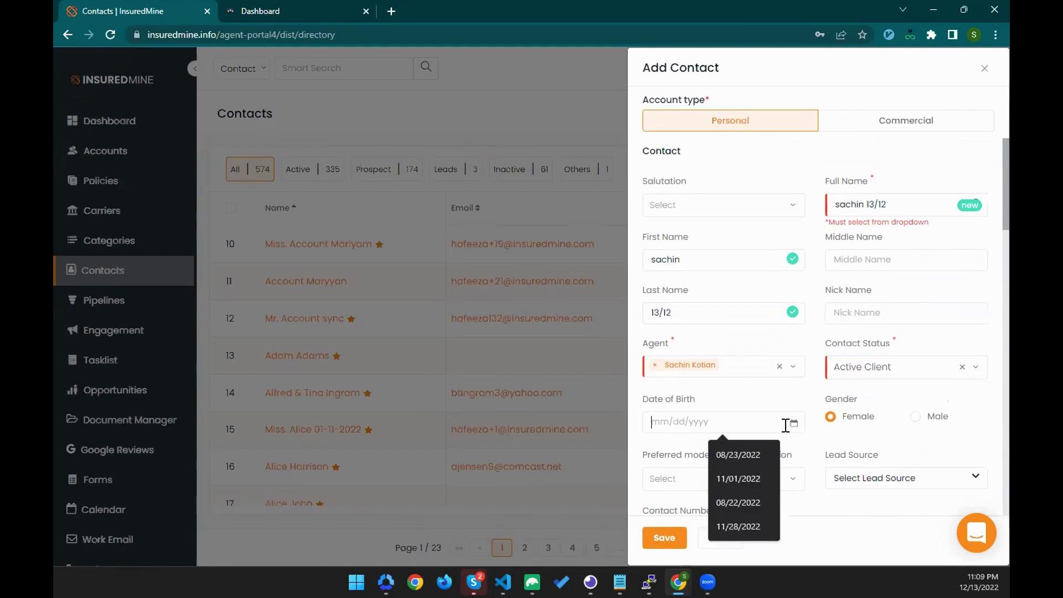
{"action": "left_click", "coordinate": [795, 423]}
{"action": "scroll", "coordinate": [794, 421], "scroll_direction": "down", "scroll_amount": 4}
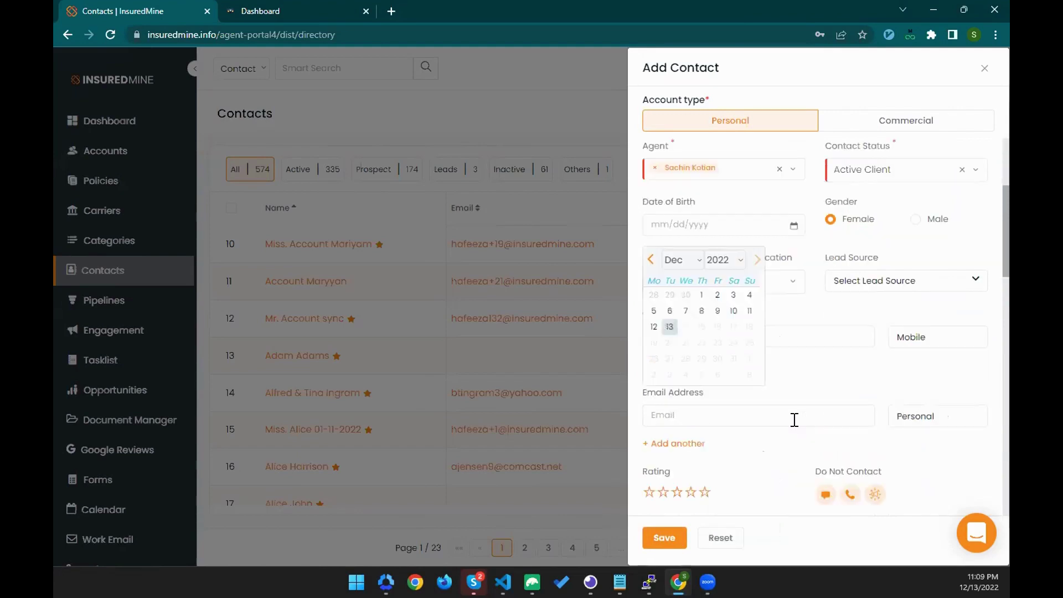
{"action": "left_click", "coordinate": [715, 418]}
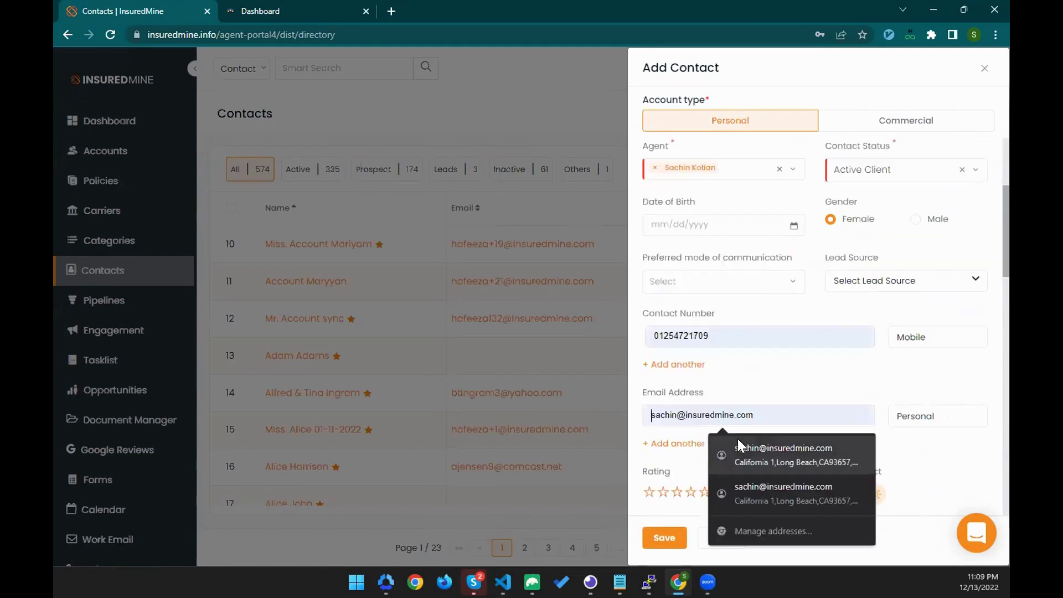
{"action": "left_click", "coordinate": [742, 392]}
{"action": "scroll", "coordinate": [711, 321], "scroll_direction": "down", "scroll_amount": 2}
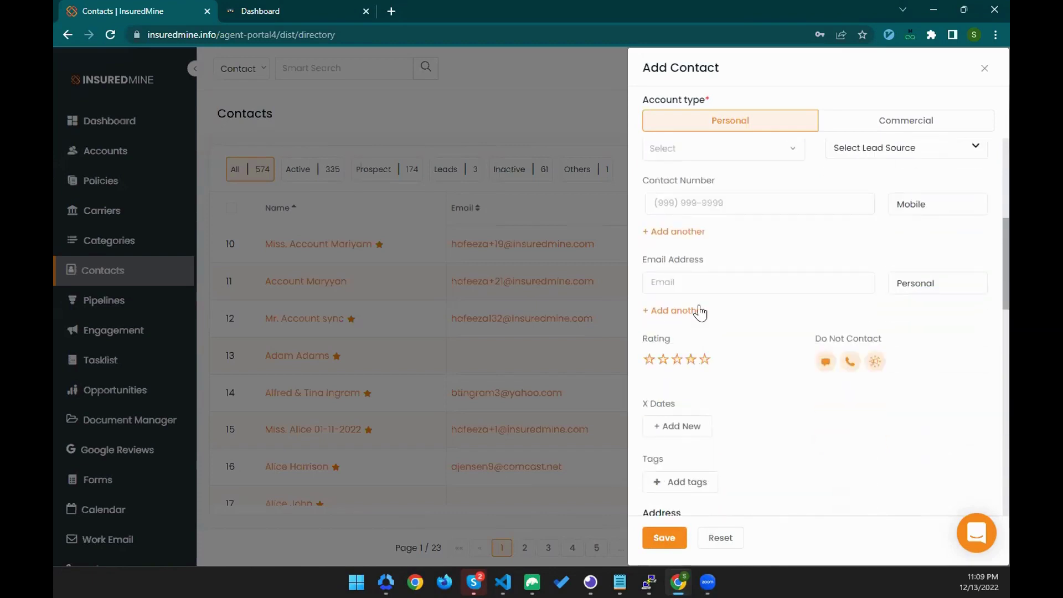
{"action": "left_click", "coordinate": [700, 273]}
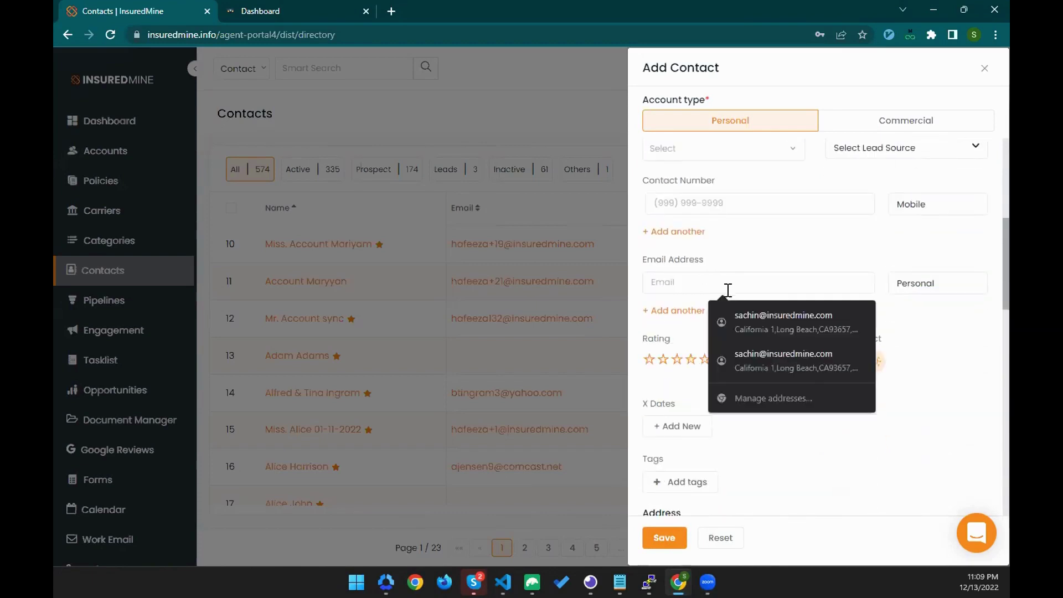
{"action": "left_click", "coordinate": [747, 311]}
Clean up the auto-filled address by removing India from the country and trimming extra mailing address text.
{"action": "scroll", "coordinate": [750, 347], "scroll_direction": "down", "scroll_amount": 8}
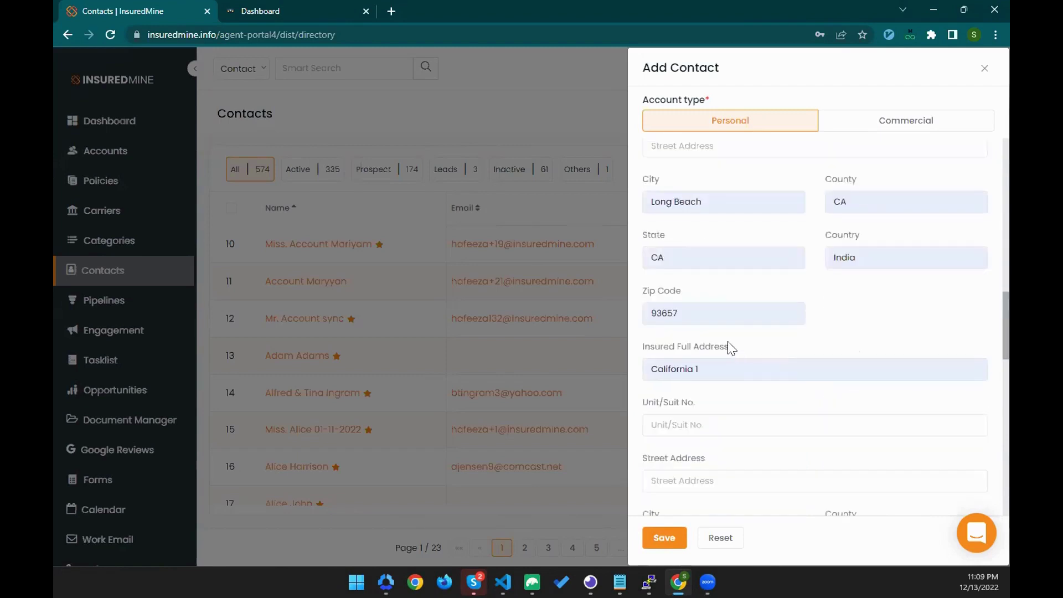
{"action": "scroll", "coordinate": [738, 347], "scroll_direction": "up", "scroll_amount": 3}
{"action": "double_click", "coordinate": [847, 458]}
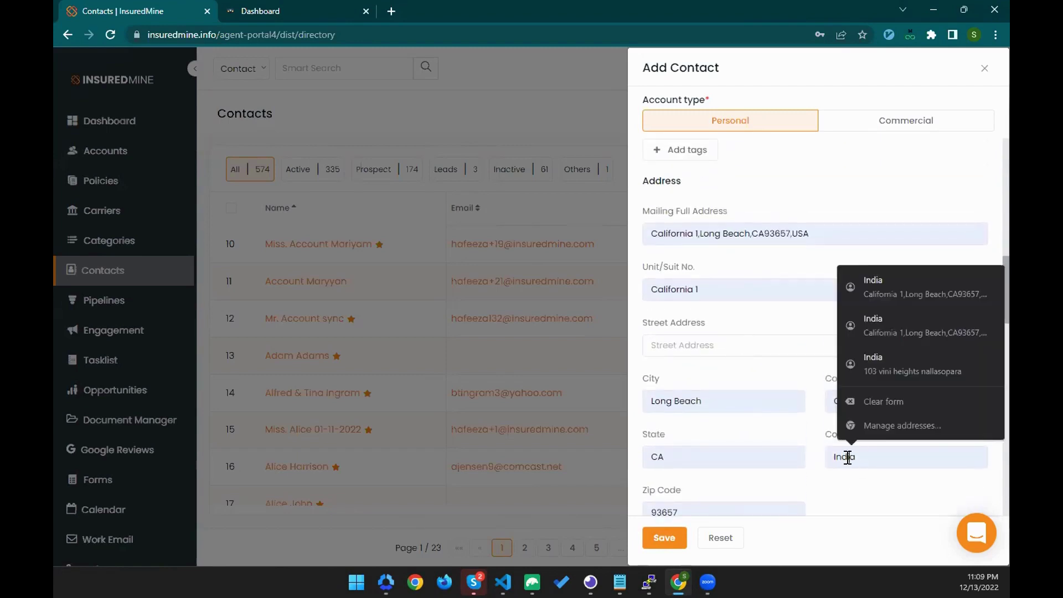
{"action": "key", "text": "BackSpace"}
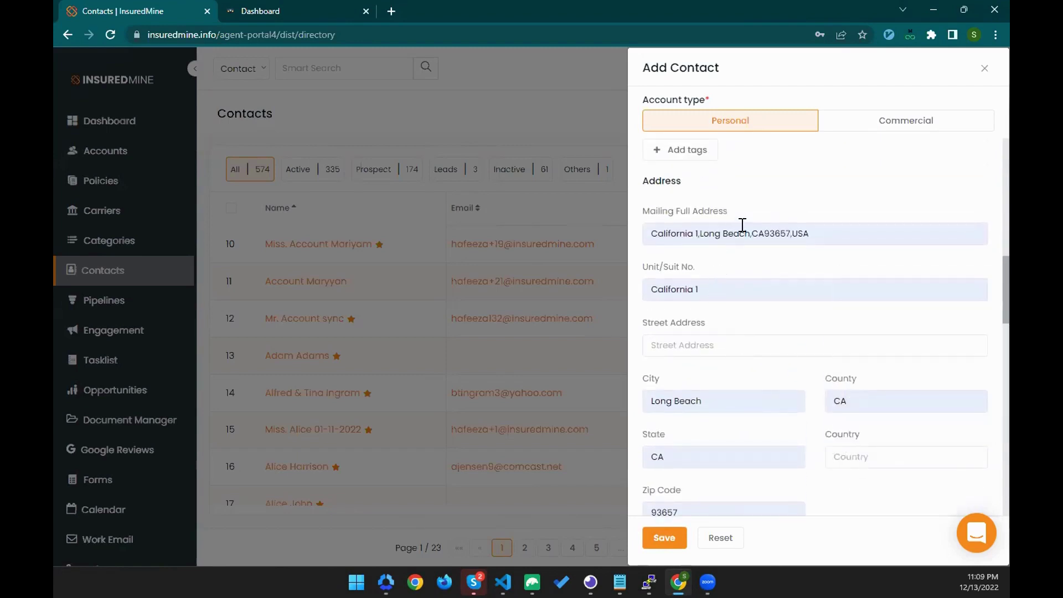
{"action": "left_click_drag", "start_coordinate": [710, 233], "coordinate": [872, 227]}
{"action": "key", "text": "BackSpace"}
{"action": "key", "text": "BackSpace"}
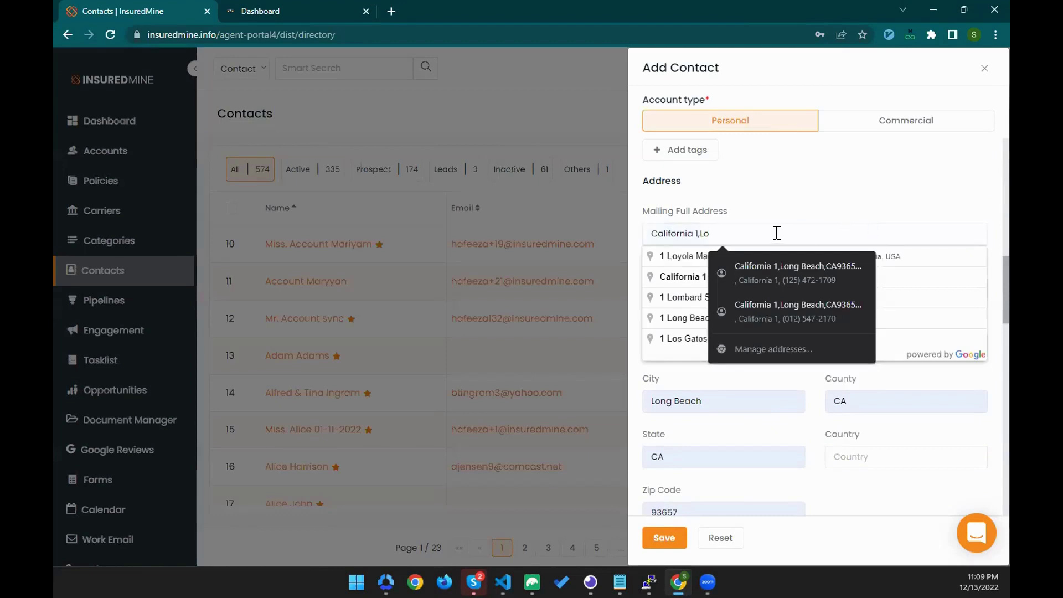
{"action": "key", "text": "shift+Left"}
{"action": "key", "text": "shift+Left"}
{"action": "key", "text": "BackSpace"}
{"action": "key", "text": "BackSpace"}
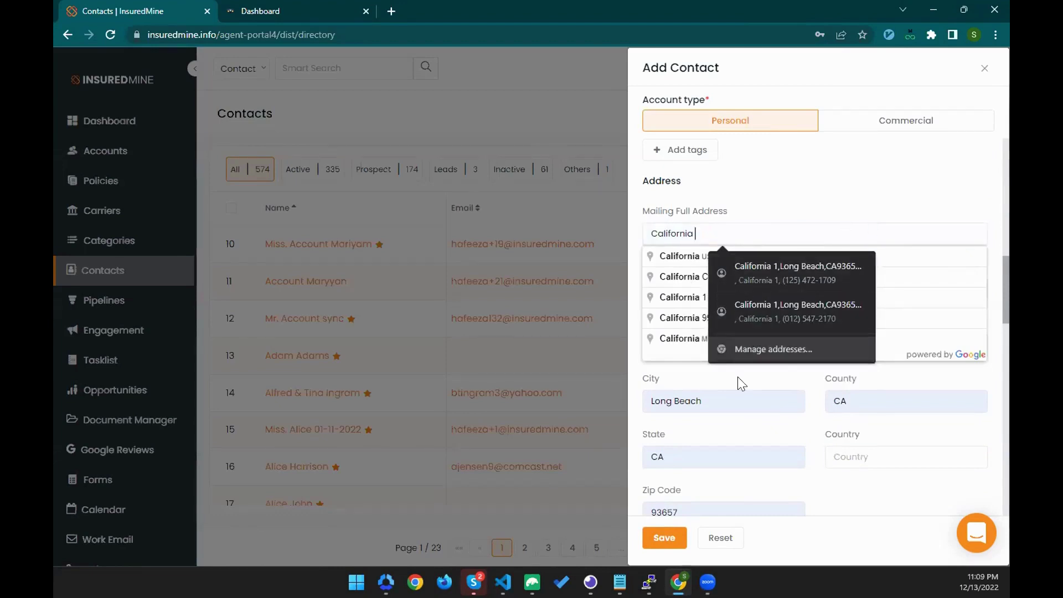
{"action": "scroll", "coordinate": [741, 380], "scroll_direction": "down", "scroll_amount": 3}
{"action": "left_click", "coordinate": [813, 411]}
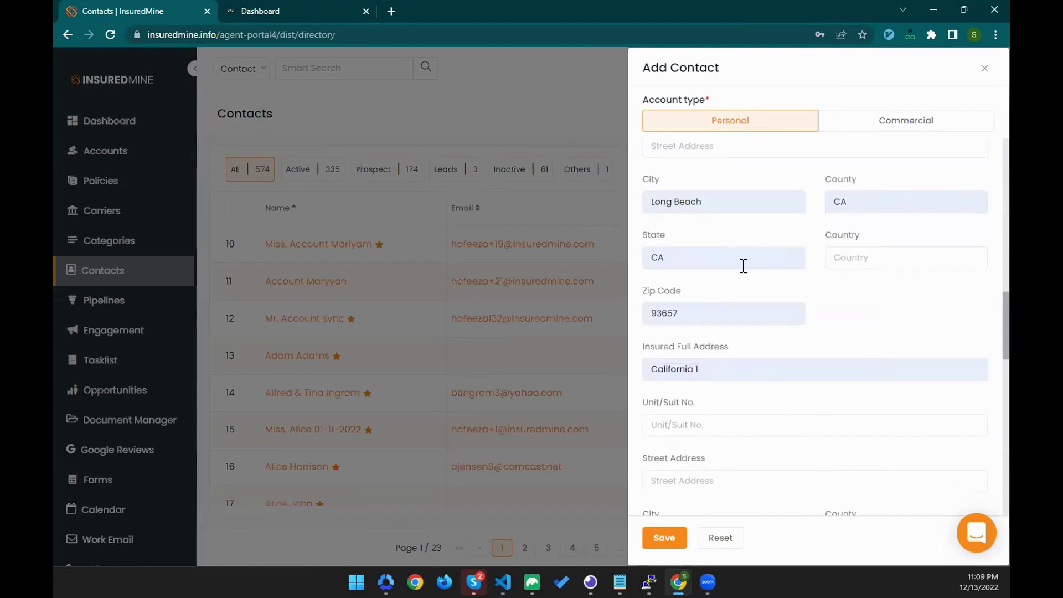
{"action": "scroll", "coordinate": [743, 266], "scroll_direction": "up", "scroll_amount": 4}
{"action": "scroll", "coordinate": [692, 255], "scroll_direction": "down", "scroll_amount": 8}
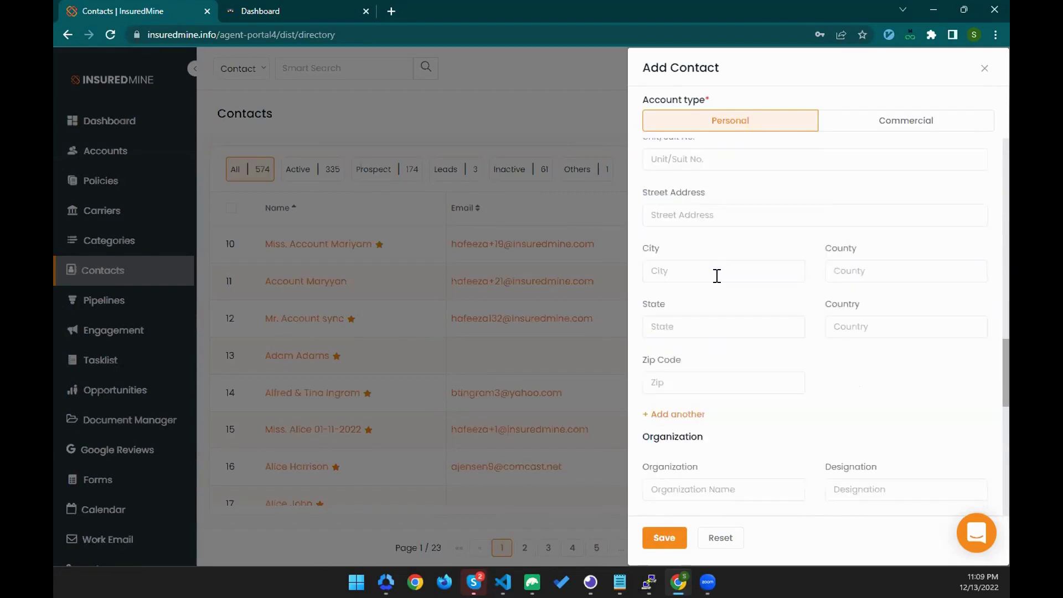
{"action": "scroll", "coordinate": [684, 273], "scroll_direction": "down", "scroll_amount": 10}
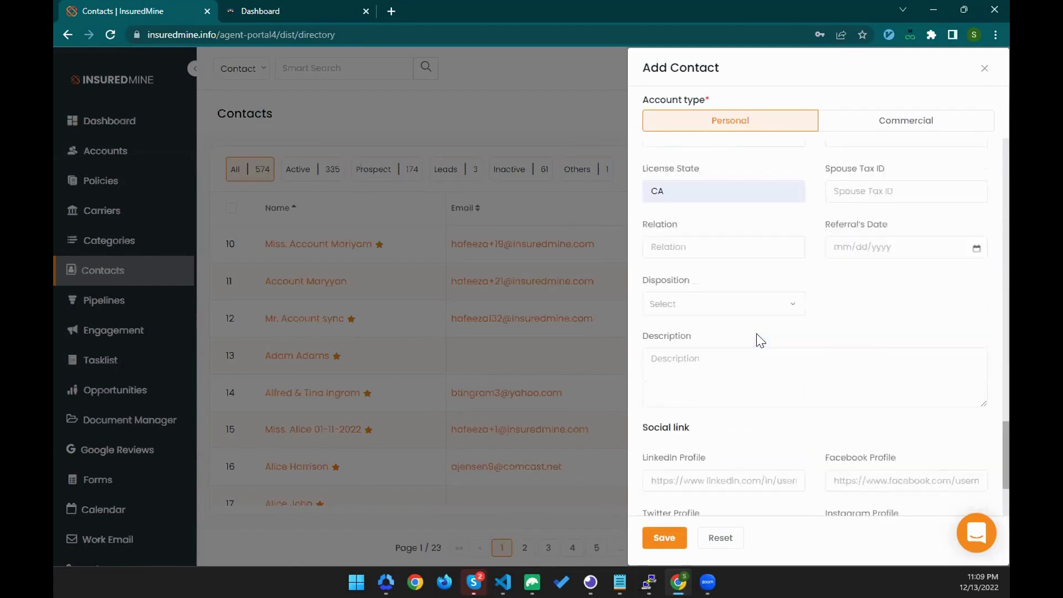
{"action": "scroll", "coordinate": [697, 275], "scroll_direction": "up", "scroll_amount": 4}
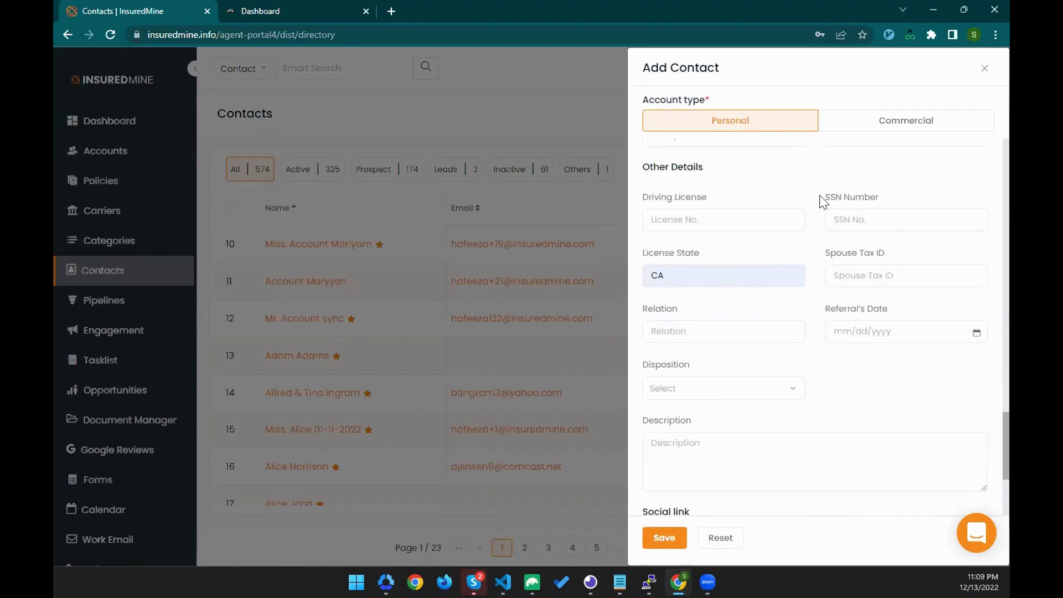
{"action": "left_click_drag", "start_coordinate": [824, 199], "coordinate": [887, 199]}
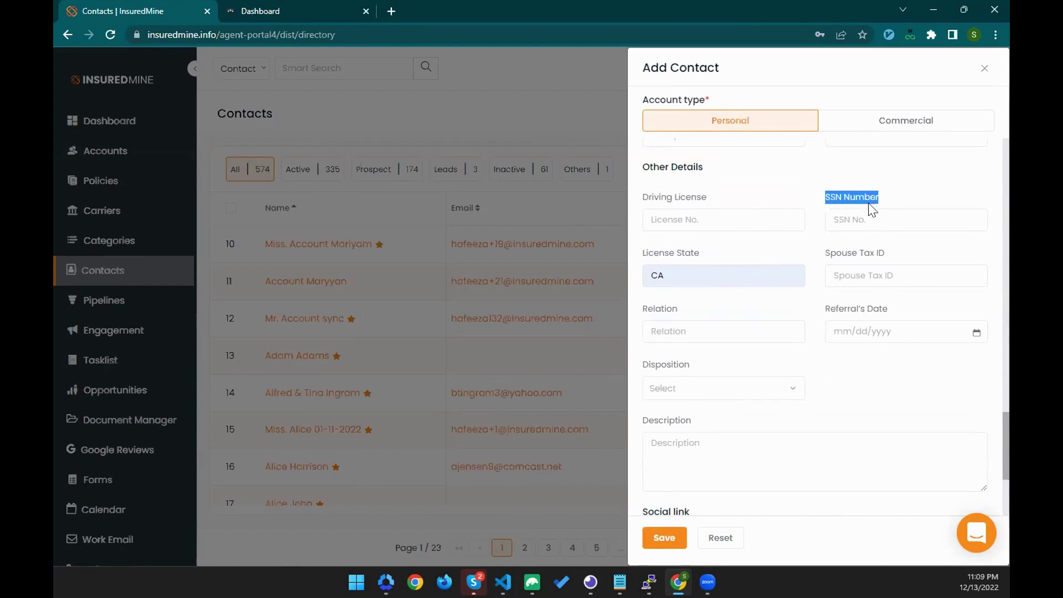
{"action": "scroll", "coordinate": [786, 261], "scroll_direction": "up", "scroll_amount": 1}
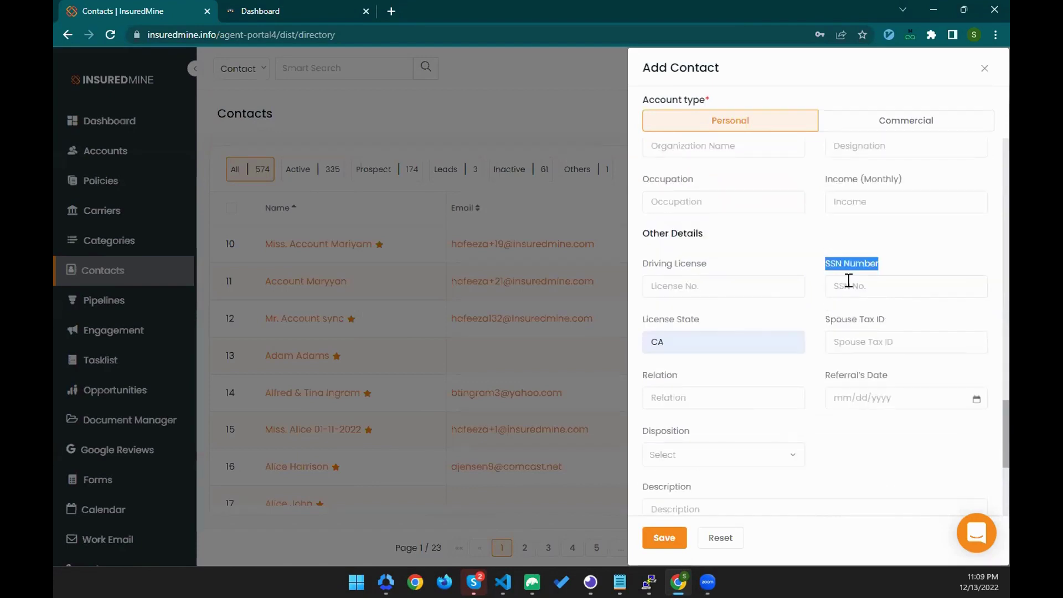
{"action": "scroll", "coordinate": [863, 407], "scroll_direction": "down", "scroll_amount": 3}
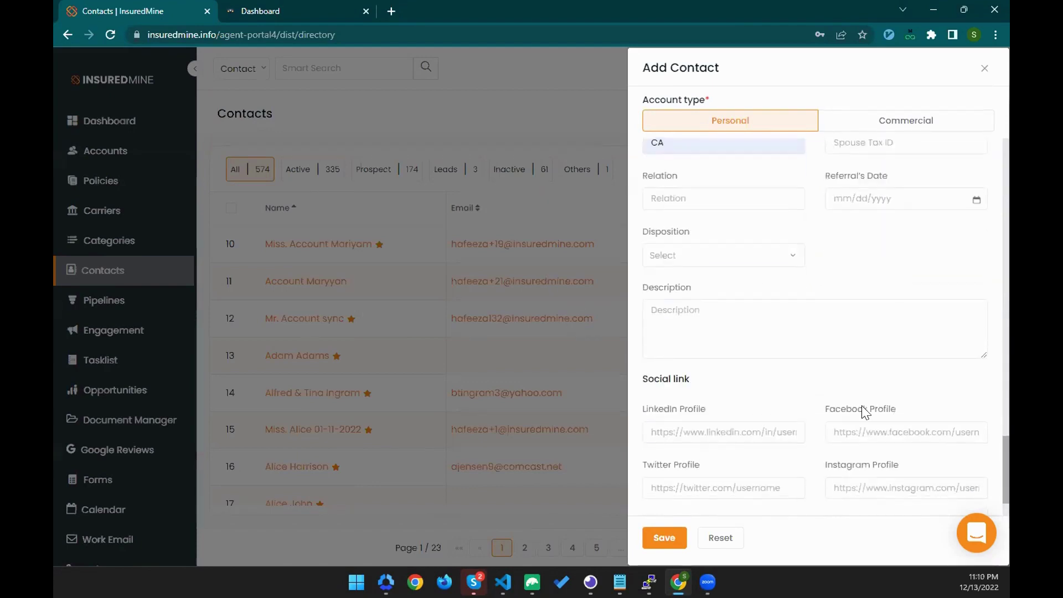
{"action": "scroll", "coordinate": [787, 421], "scroll_direction": "up", "scroll_amount": 4}
Enter the contact's SSN number under Other Details.
{"action": "left_click", "coordinate": [843, 353]}
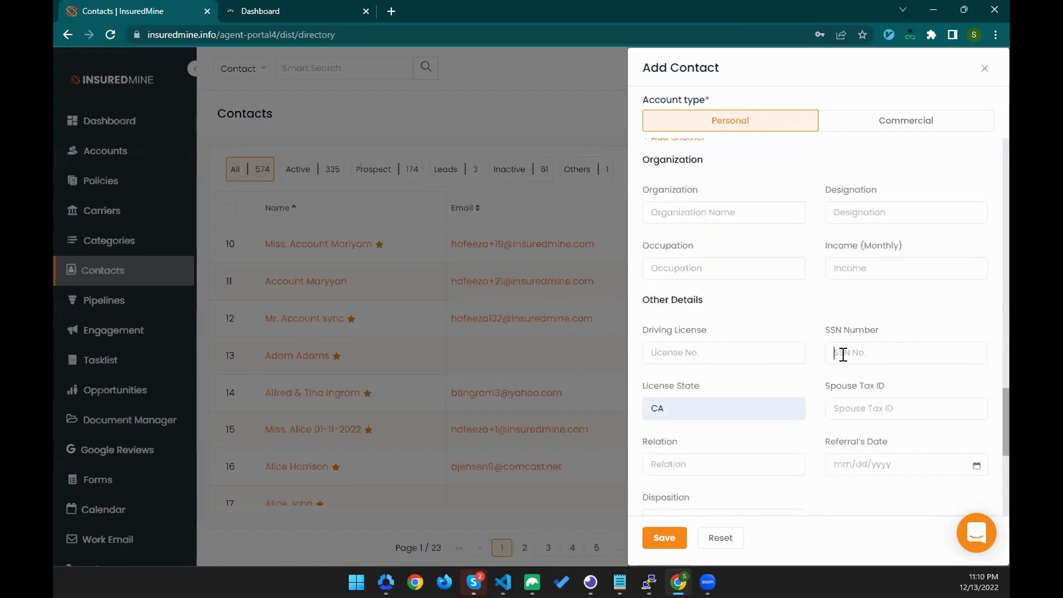
{"action": "type", "text": "111111"}
{"action": "key", "text": "Tab"}
{"action": "scroll", "coordinate": [800, 431], "scroll_direction": "down", "scroll_amount": 5}
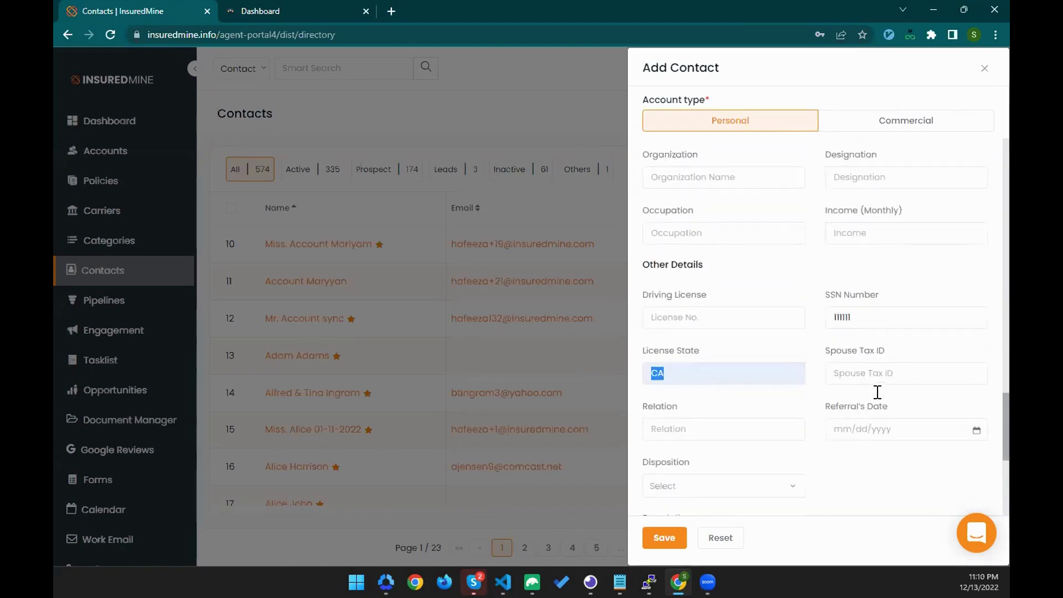
Save the new contact and sort the Contacts list by name in ascending order.
{"action": "left_click", "coordinate": [654, 536]}
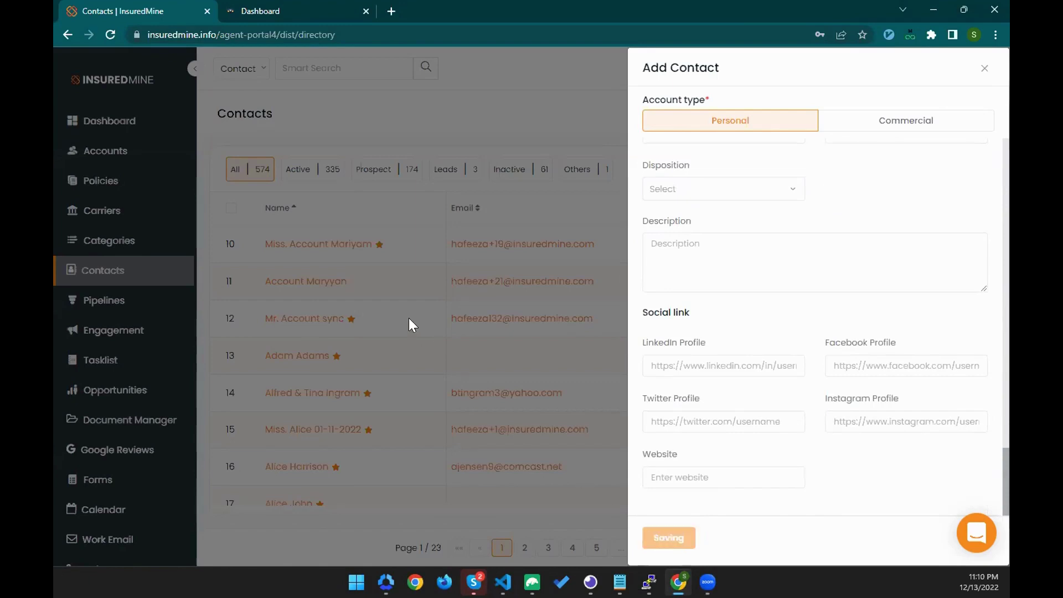
{"action": "scroll", "coordinate": [726, 249], "scroll_direction": "up", "scroll_amount": 15}
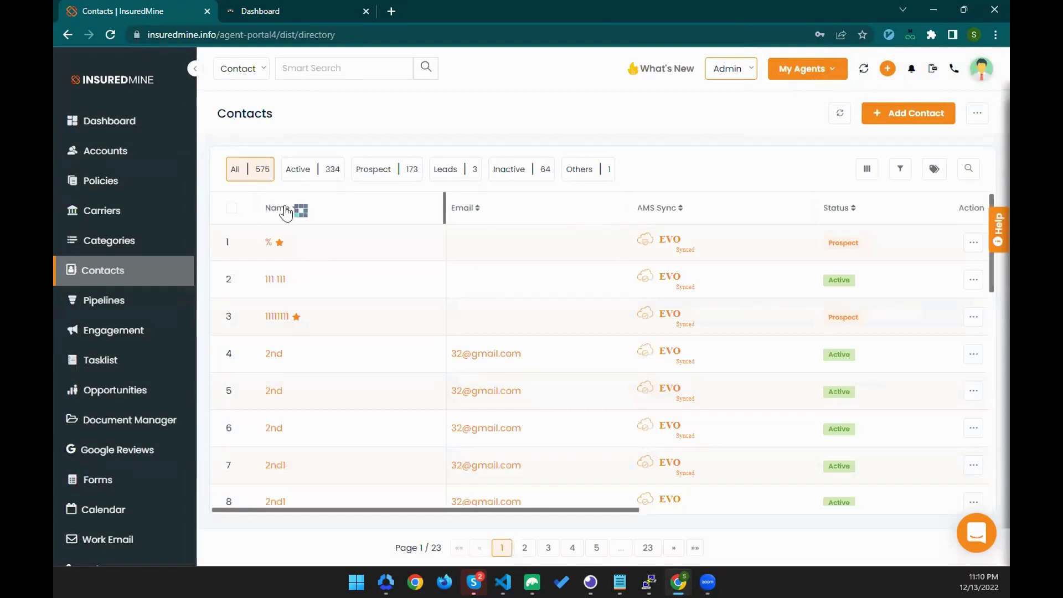
{"action": "left_click", "coordinate": [277, 208]}
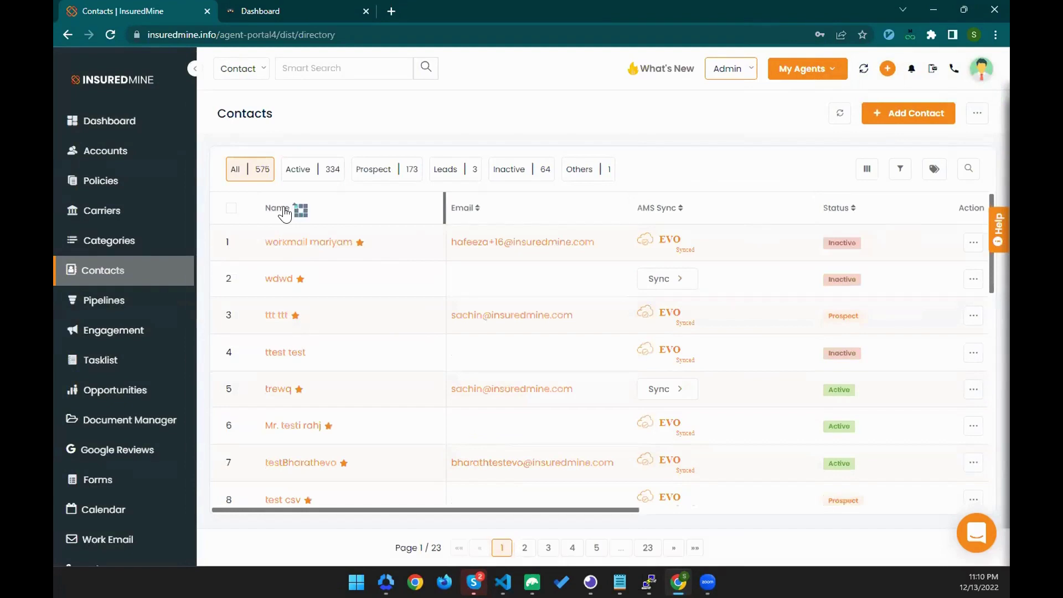
{"action": "left_click", "coordinate": [285, 213]}
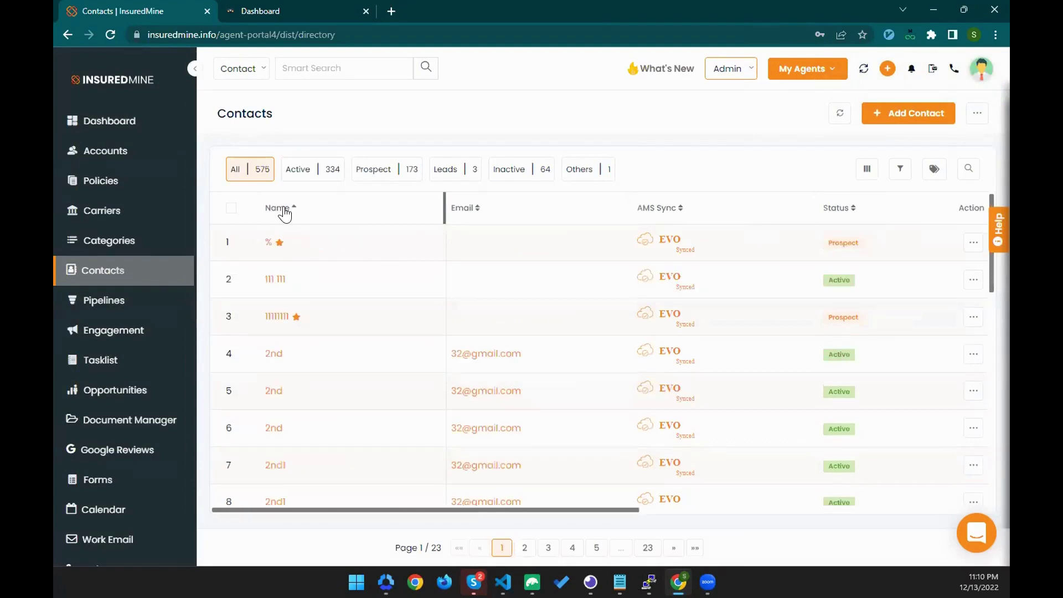
Search Smart Search for the 13/12 test account and open its Contact 360 page.
{"action": "left_click", "coordinate": [346, 63]}
{"action": "type", "text": "sac"}
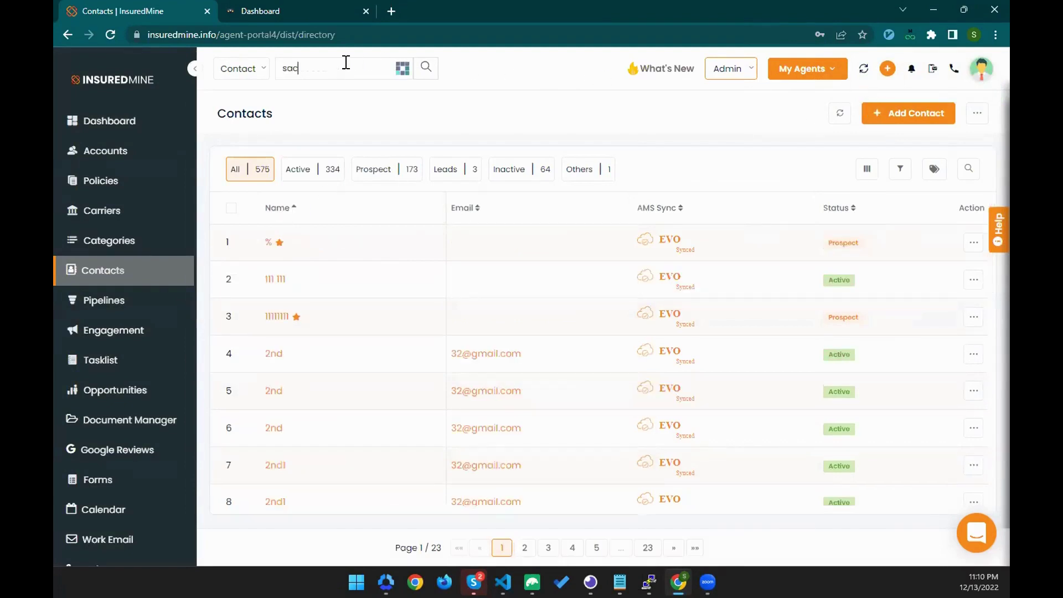
{"action": "type", "text": "hin"}
{"action": "type", "text": "12/13"}
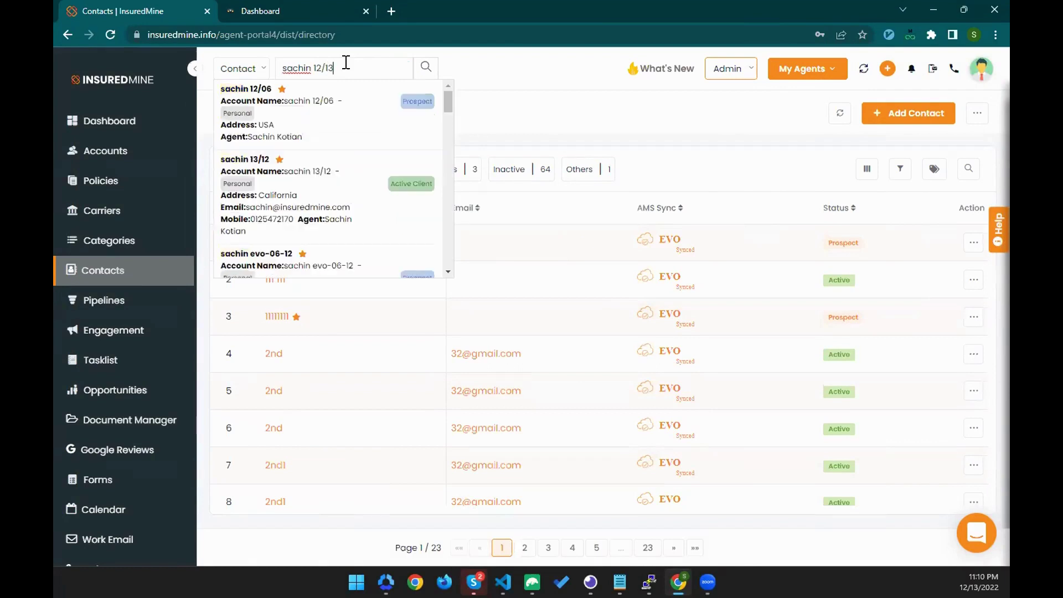
{"action": "left_click", "coordinate": [316, 195]}
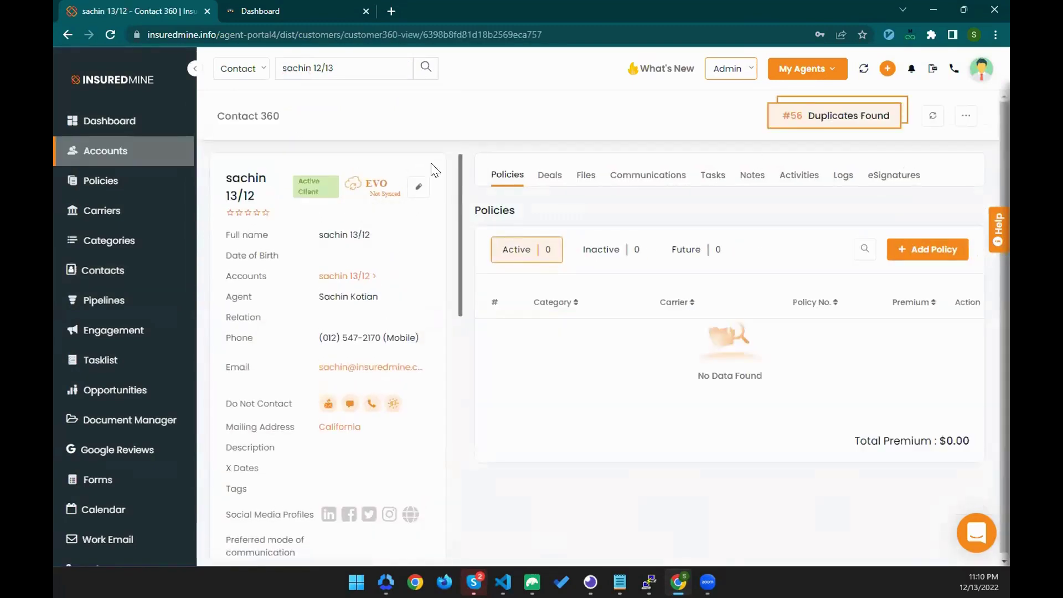
Open the EVO Sync to AMS panel and browse the available CSRs and producers.
{"action": "left_click", "coordinate": [367, 192]}
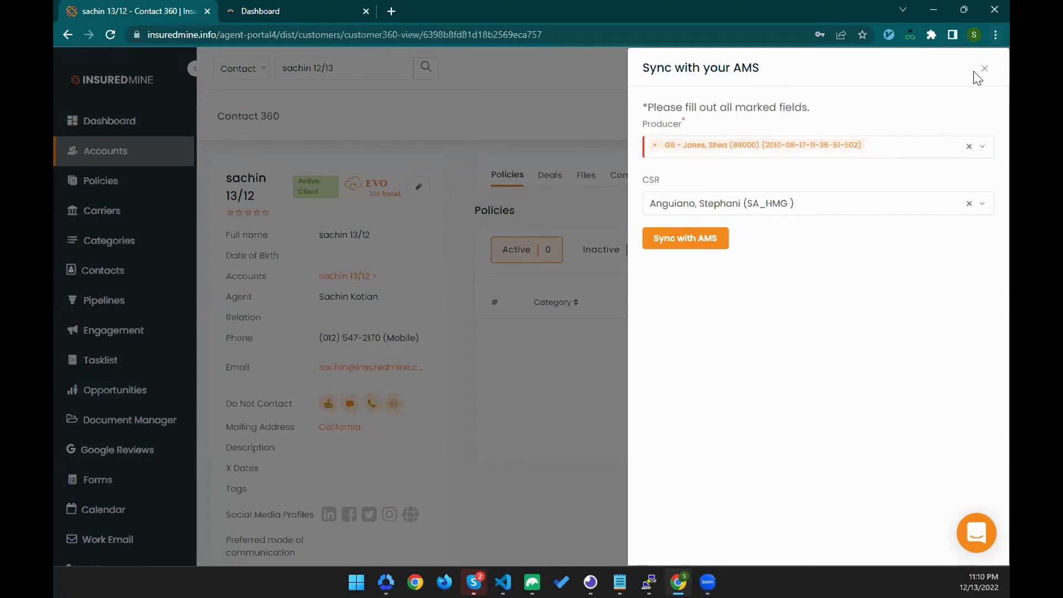
{"action": "left_click", "coordinate": [776, 210]}
{"action": "scroll", "coordinate": [786, 288], "scroll_direction": "down", "scroll_amount": 2}
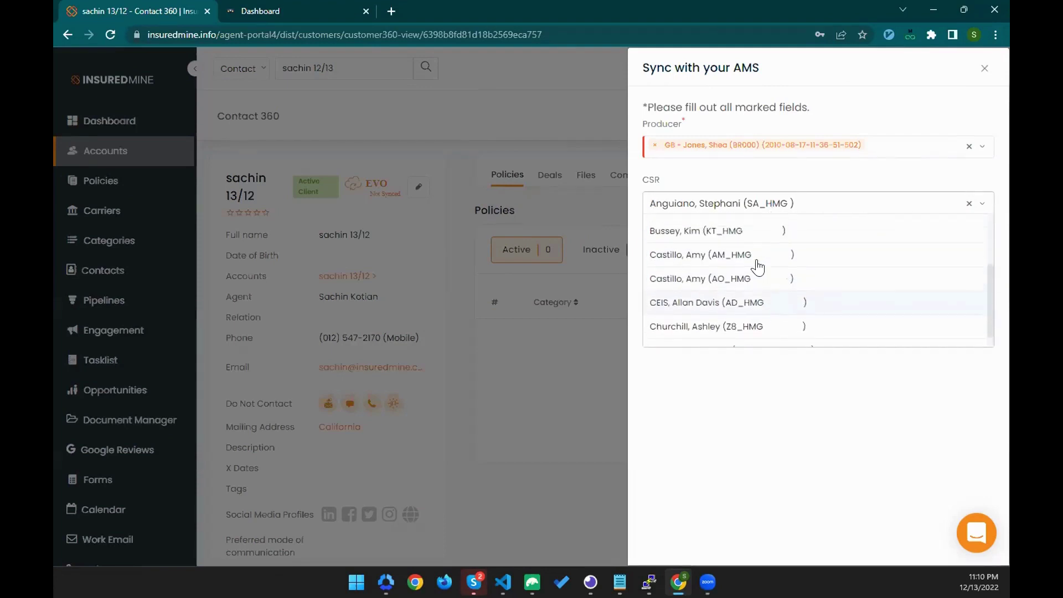
{"action": "scroll", "coordinate": [755, 266], "scroll_direction": "up", "scroll_amount": 2}
{"action": "left_click", "coordinate": [917, 153]}
{"action": "scroll", "coordinate": [715, 233], "scroll_direction": "down", "scroll_amount": 2}
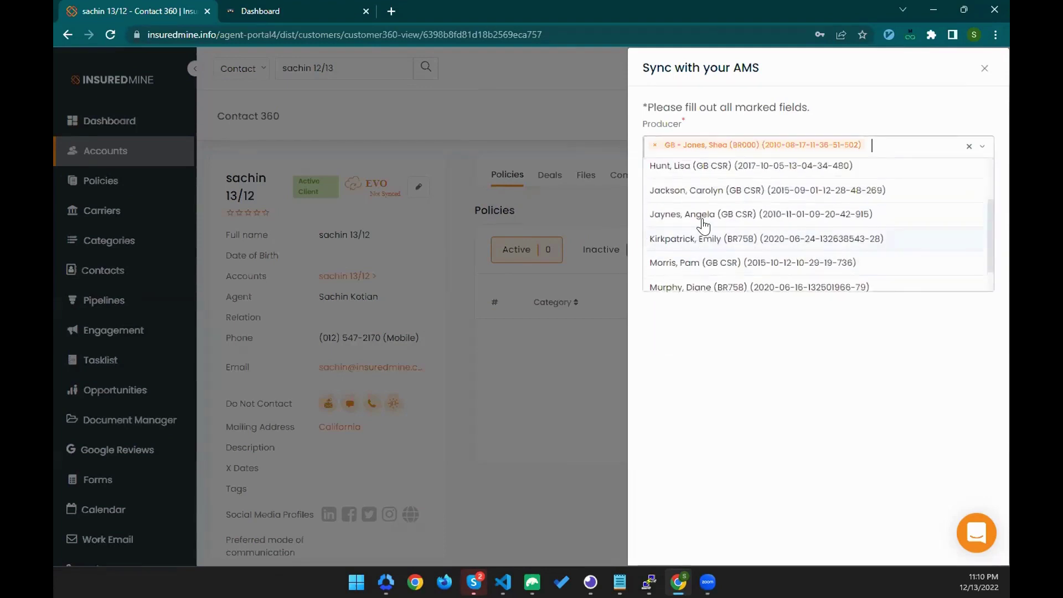
{"action": "scroll", "coordinate": [709, 224], "scroll_direction": "up", "scroll_amount": 2}
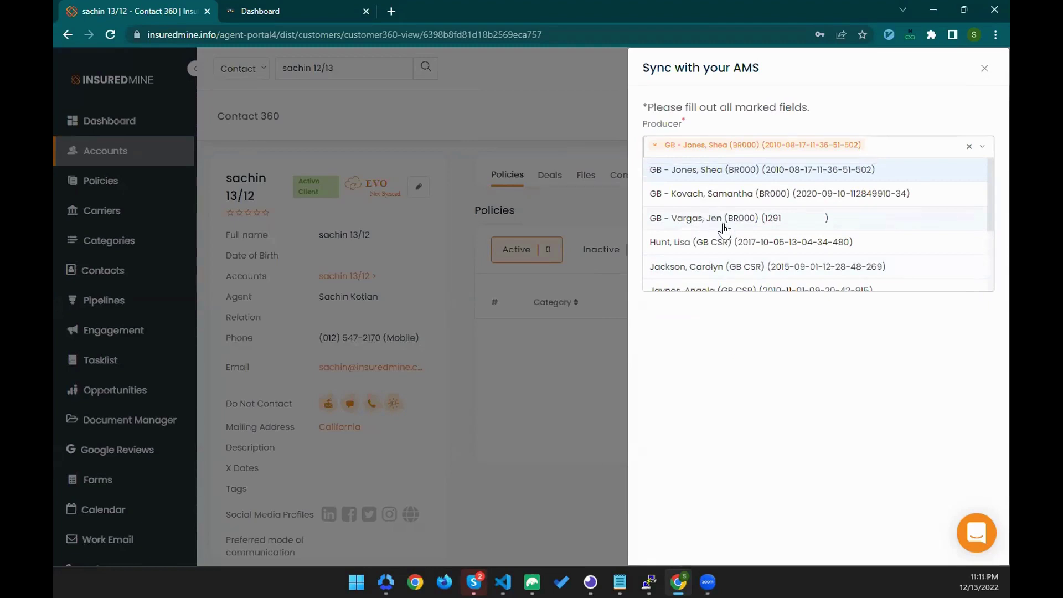
{"action": "scroll", "coordinate": [724, 221], "scroll_direction": "down", "scroll_amount": 3}
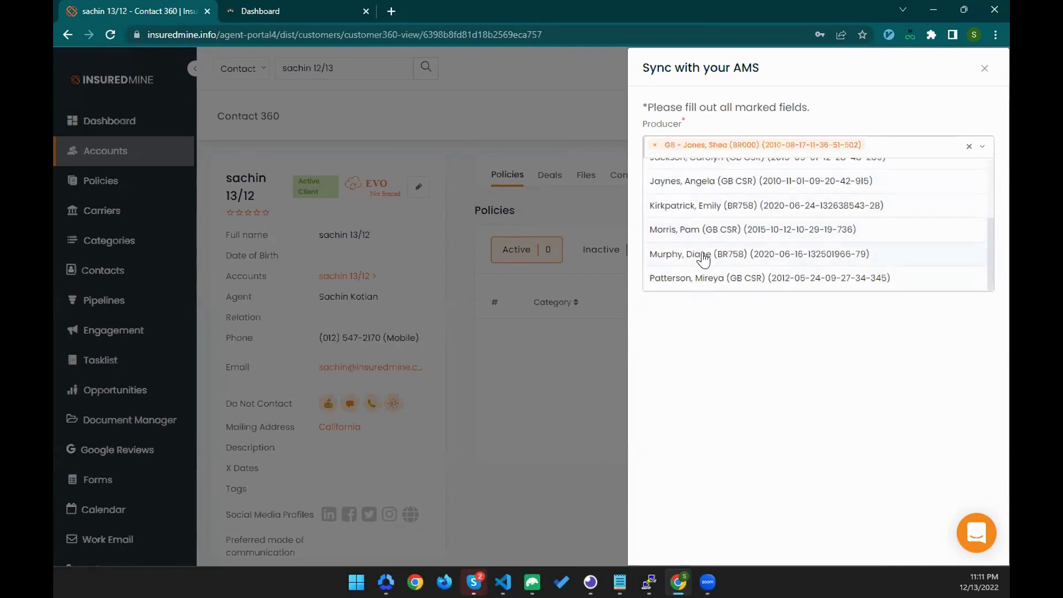
{"action": "scroll", "coordinate": [700, 252], "scroll_direction": "up", "scroll_amount": 3}
Rearrange the Producer tags so a single new producer remains selected.
{"action": "left_click", "coordinate": [685, 198]}
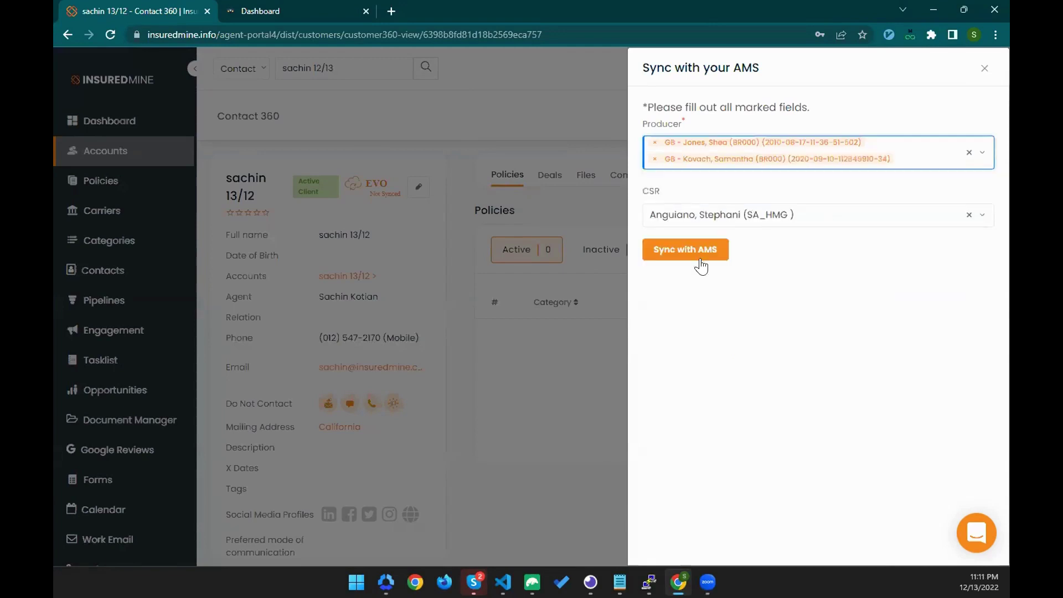
{"action": "left_click", "coordinate": [655, 143]}
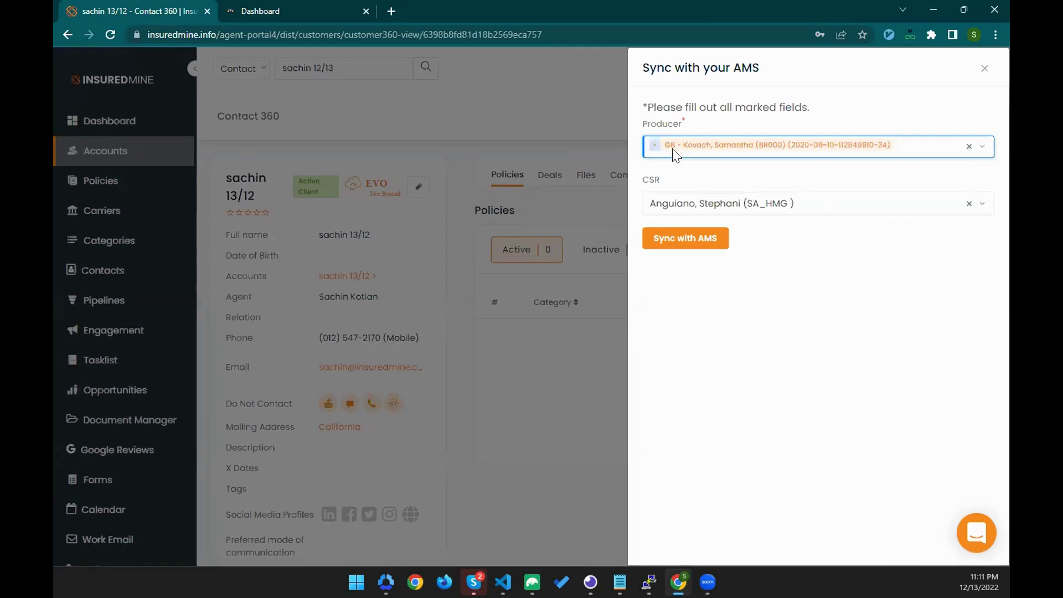
{"action": "left_click", "coordinate": [984, 150]}
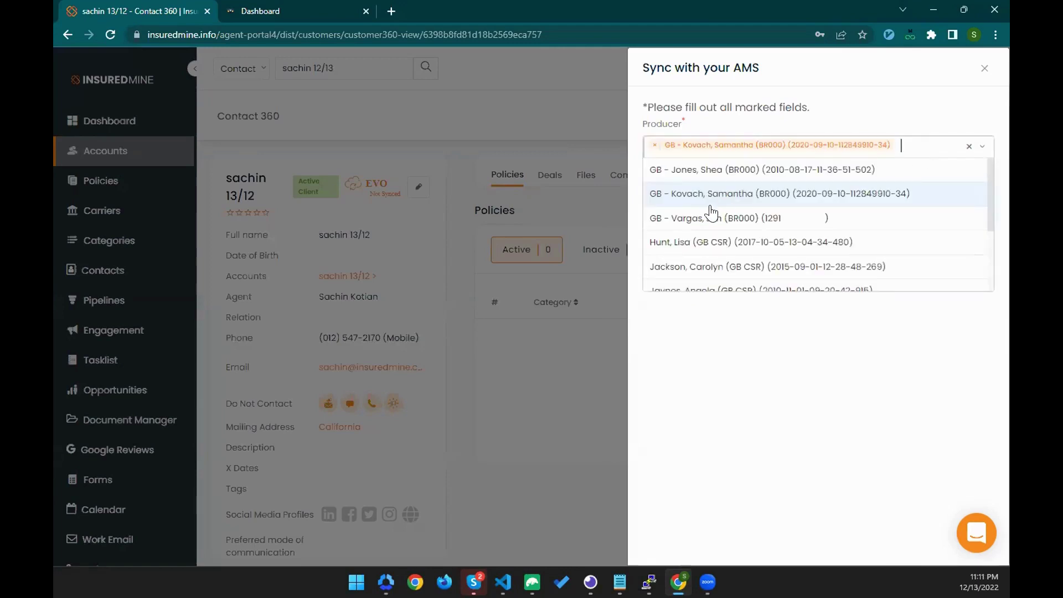
{"action": "left_click", "coordinate": [713, 216]}
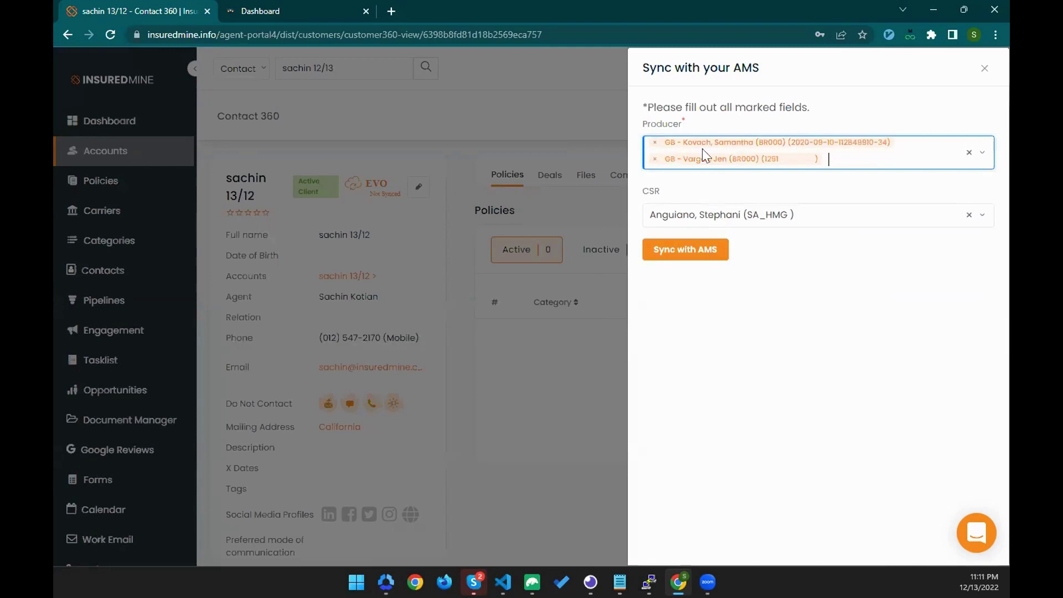
{"action": "left_click", "coordinate": [655, 158]}
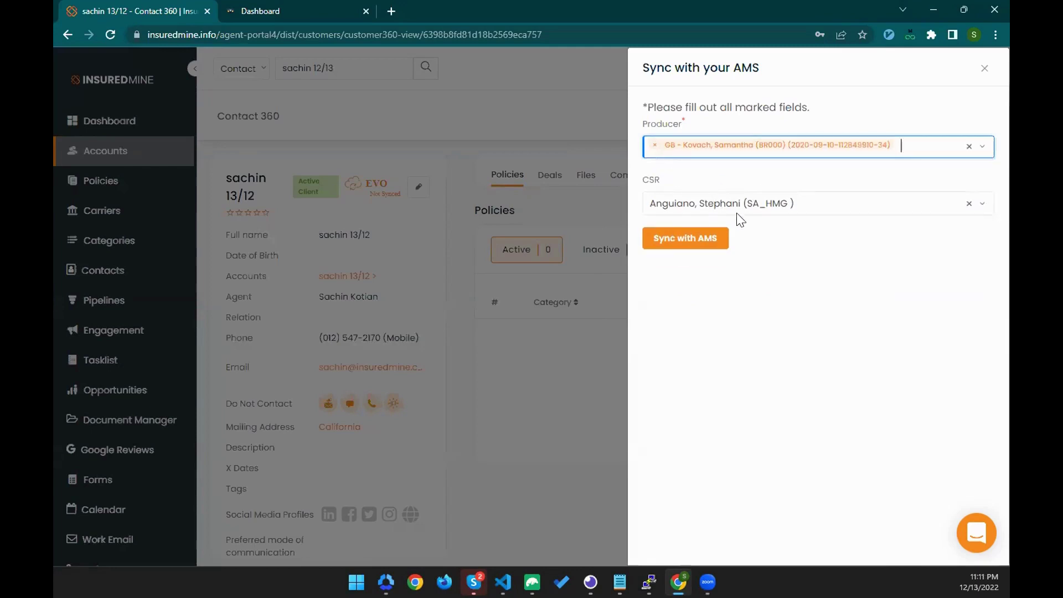
Choose a different CSR and sync the contact with EVO AMS.
{"action": "left_click", "coordinate": [742, 206]}
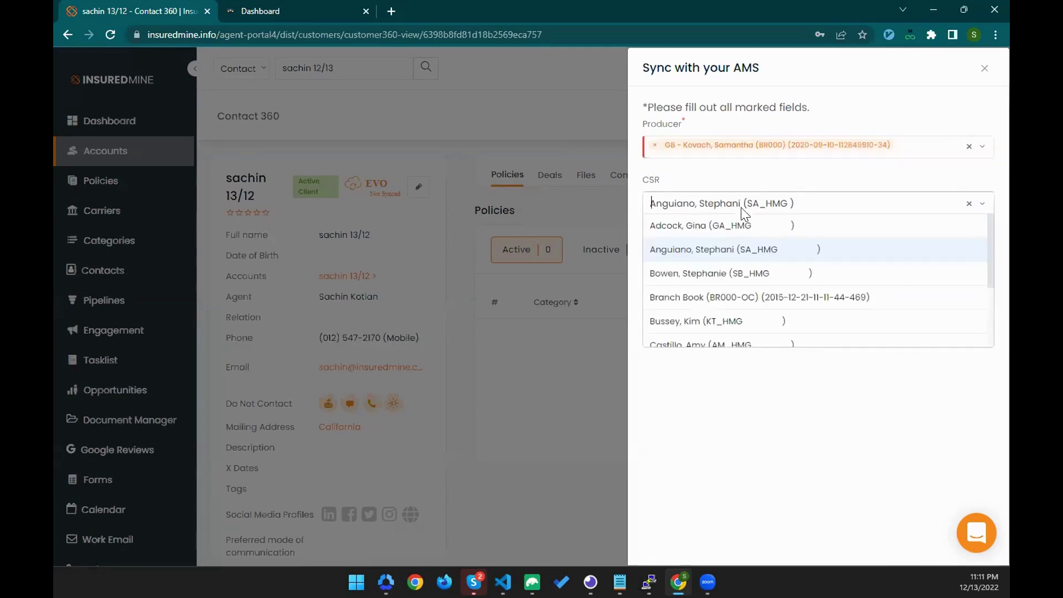
{"action": "left_click", "coordinate": [713, 277]}
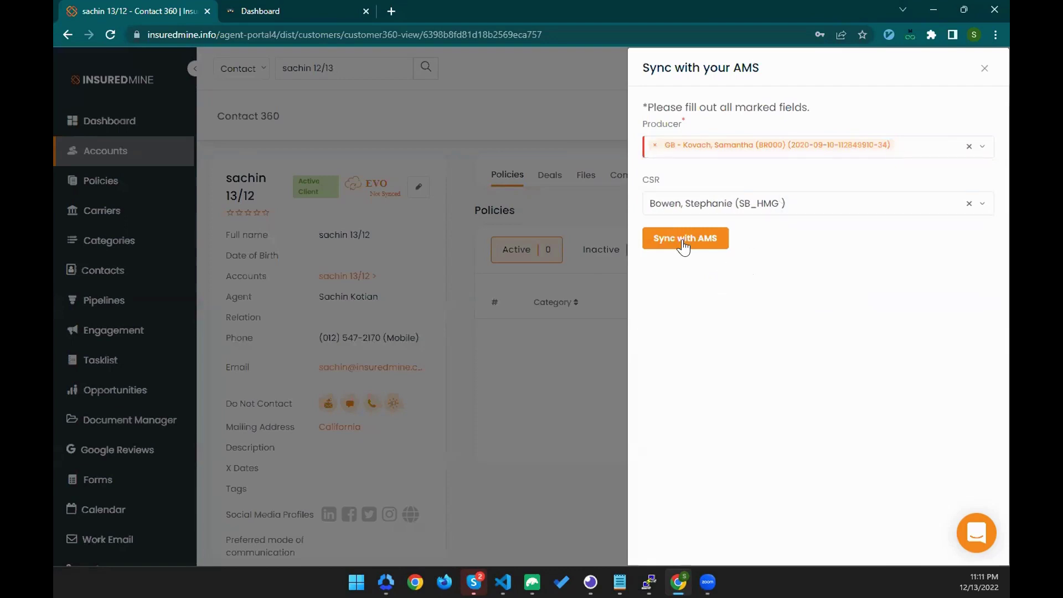
{"action": "left_click", "coordinate": [663, 240]}
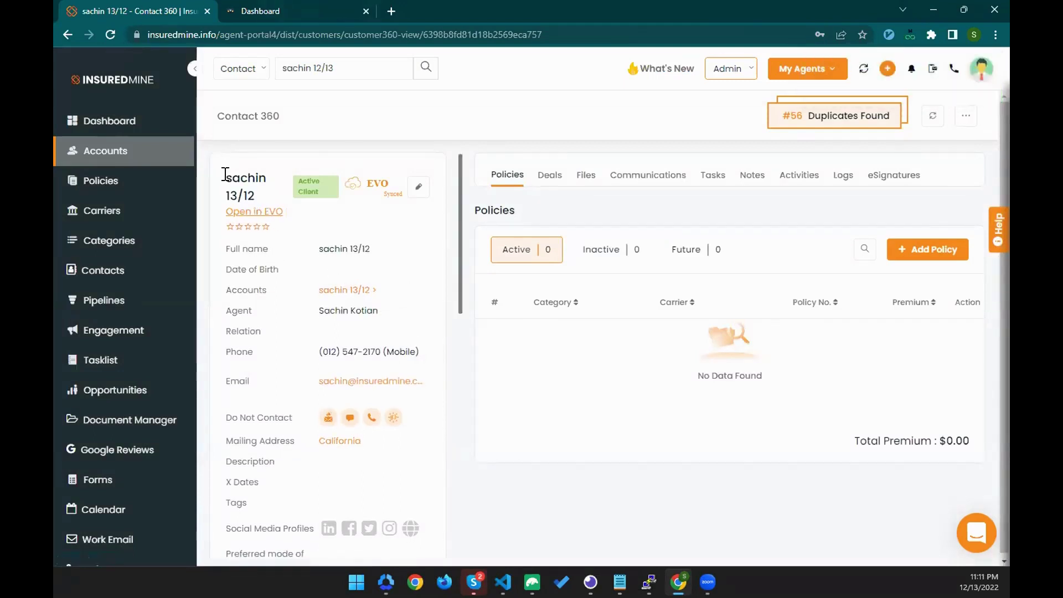
Open the synced client in EVO and wait for its EVO client page to load.
{"action": "left_click", "coordinate": [254, 212]}
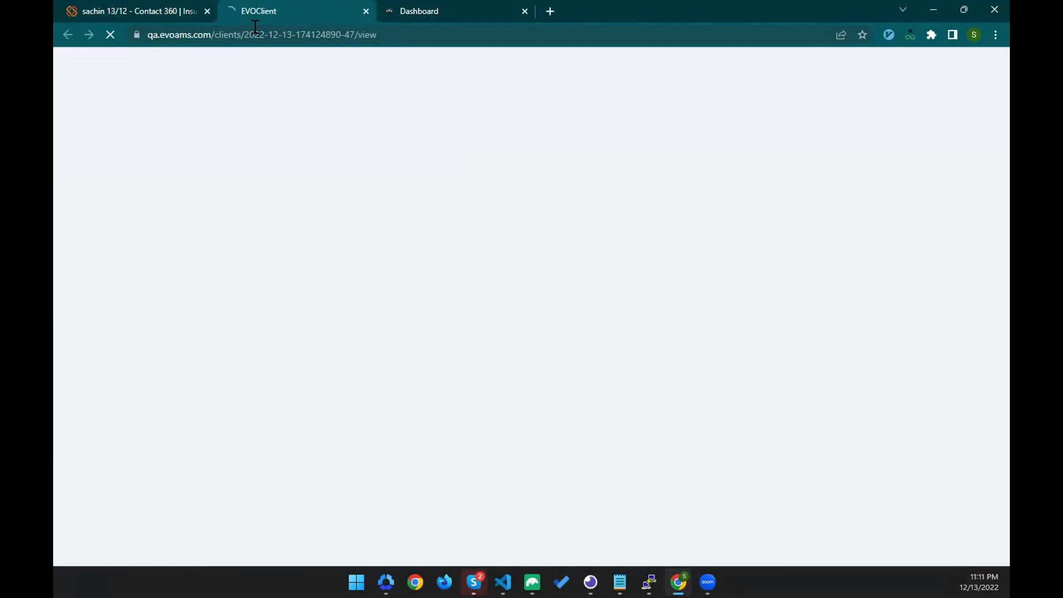
{"action": "left_click", "coordinate": [255, 29]}
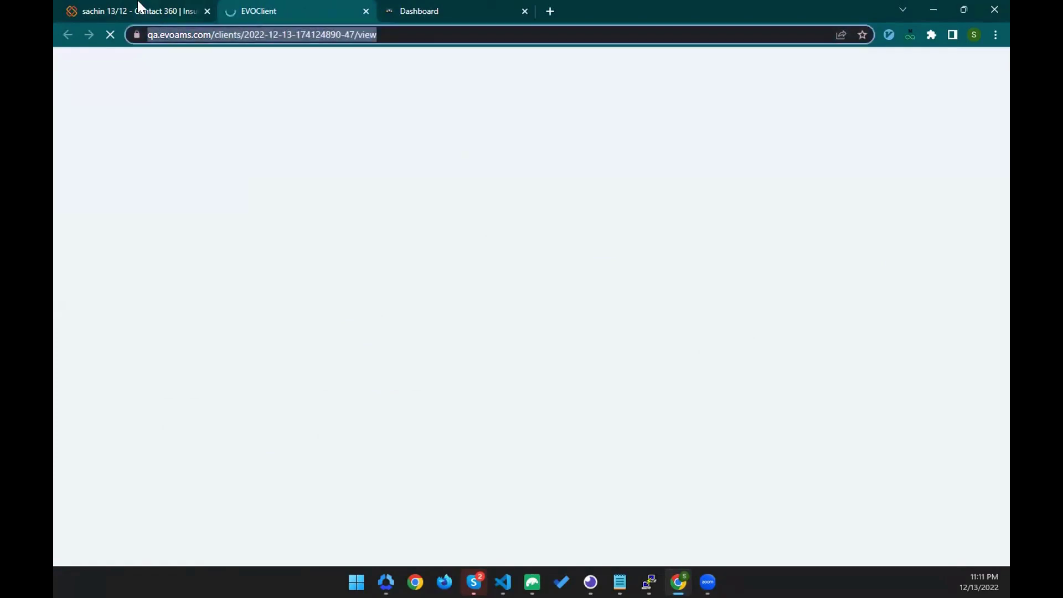
{"action": "left_click", "coordinate": [139, 7]}
{"action": "left_click", "coordinate": [284, 8]}
{"action": "left_click", "coordinate": [106, 6]}
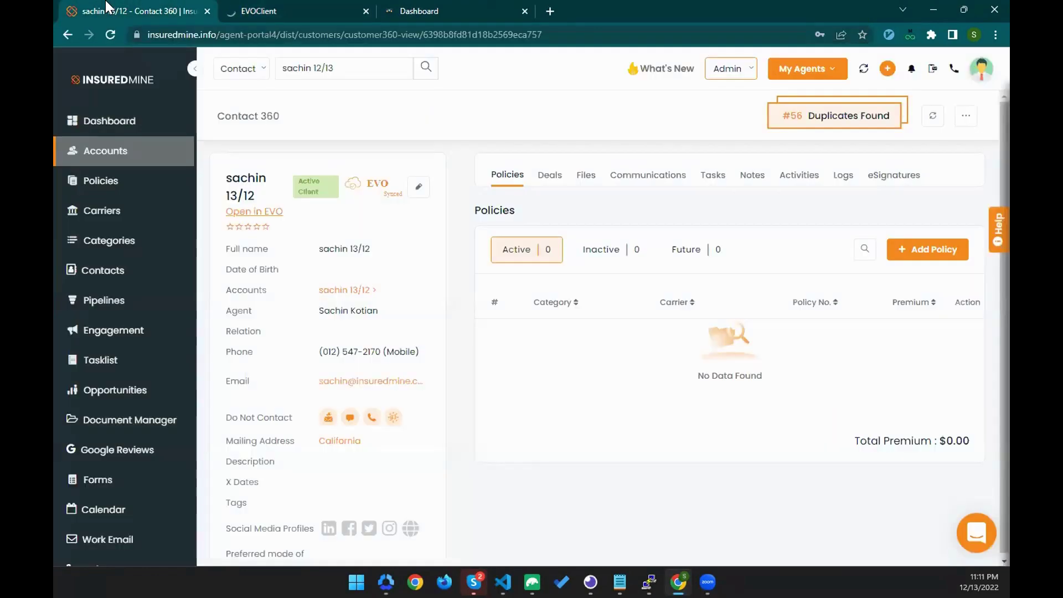
{"action": "left_click", "coordinate": [227, 8]}
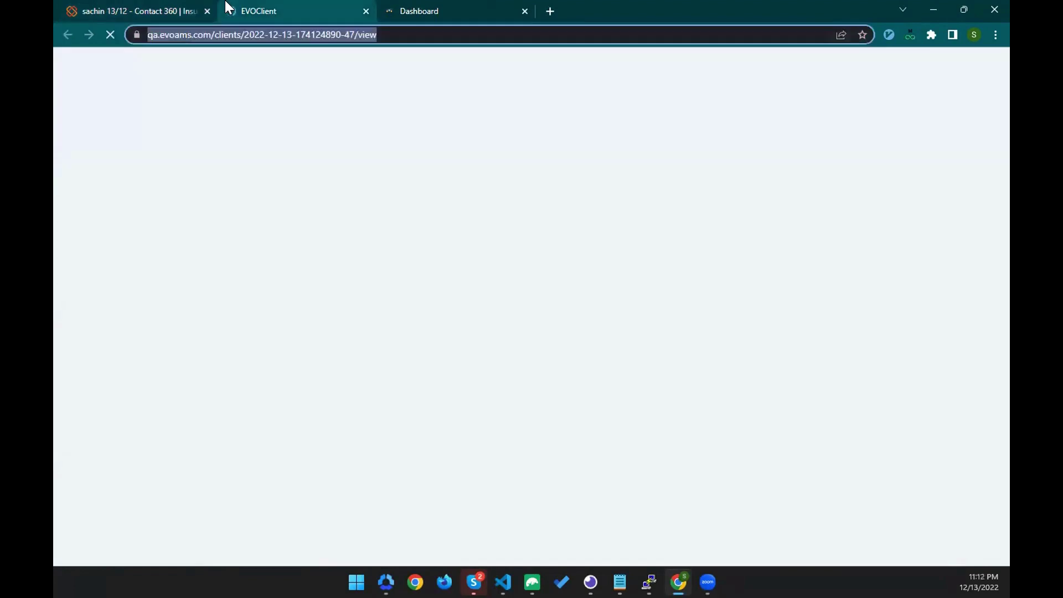
{"action": "left_click", "coordinate": [189, 7]}
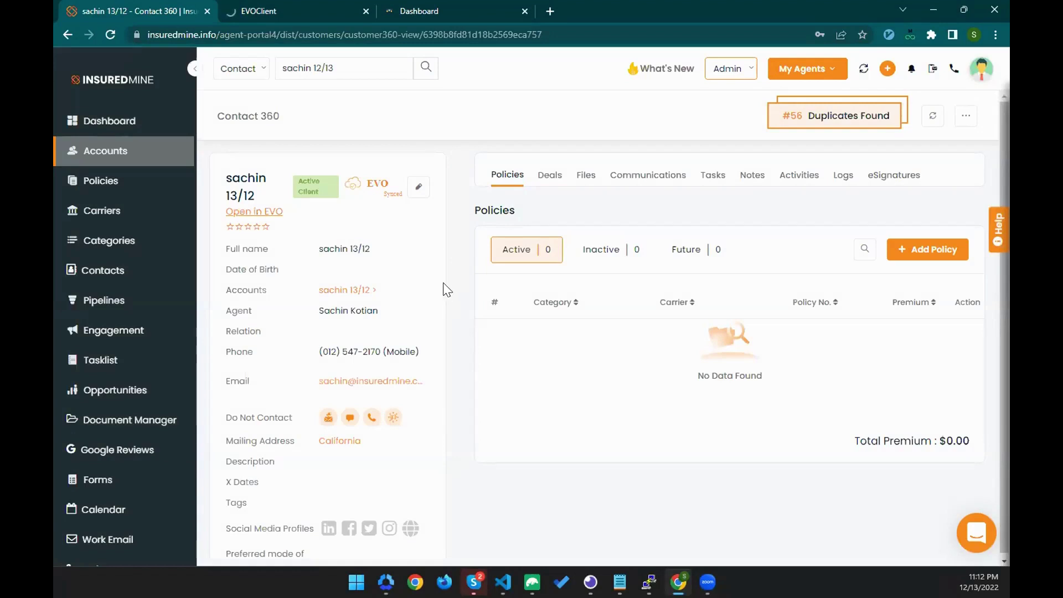
{"action": "left_click", "coordinate": [276, 10]}
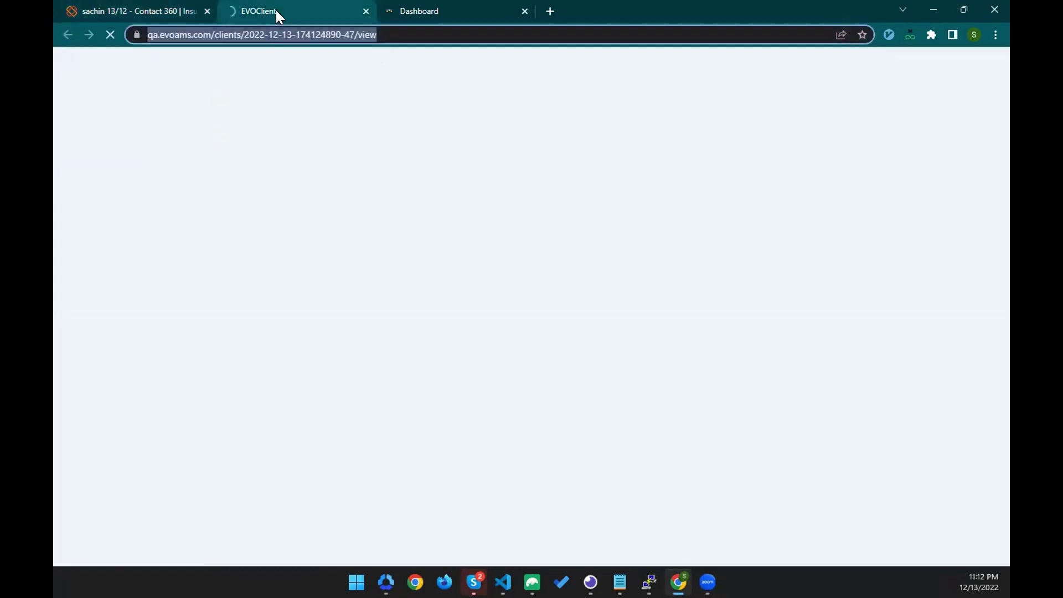
{"action": "left_click", "coordinate": [171, 8]}
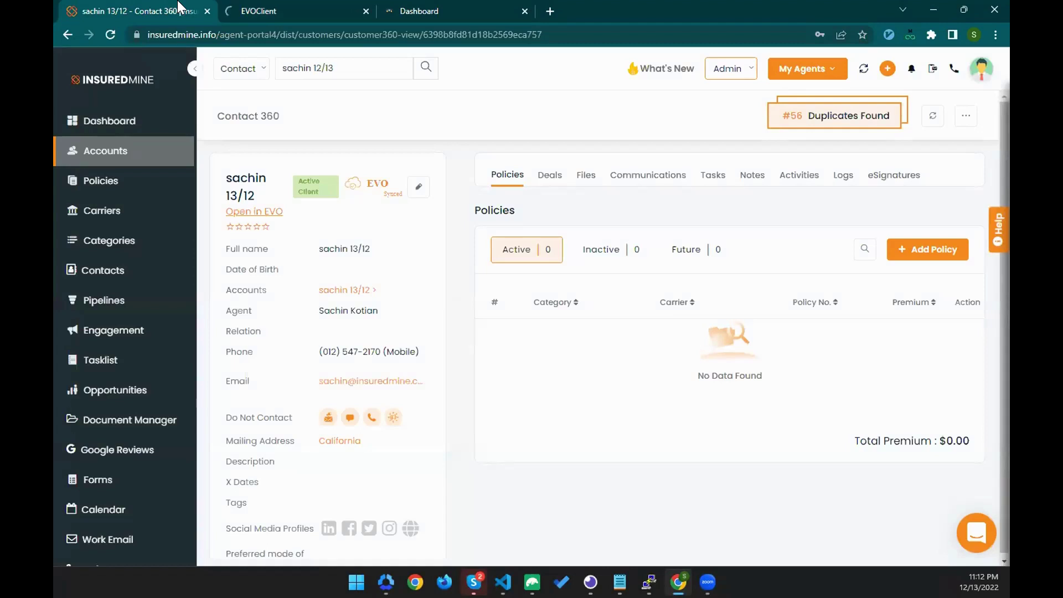
{"action": "left_click", "coordinate": [227, 9]}
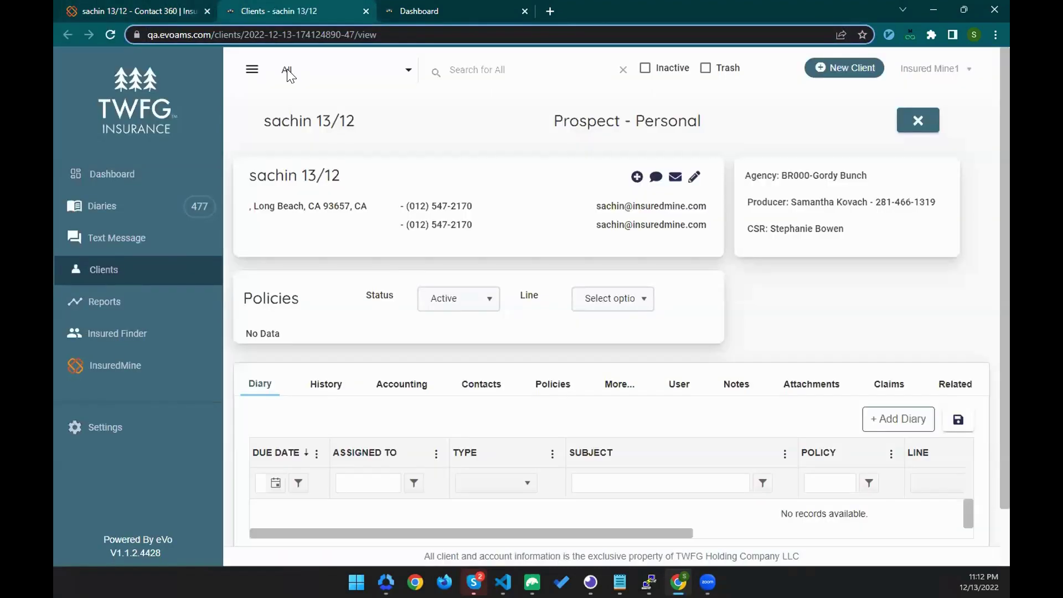
Glance at the InsuredMine Contact 360 record, then come back to the EVO client page.
{"action": "scroll", "coordinate": [565, 235], "scroll_direction": "down", "scroll_amount": 1}
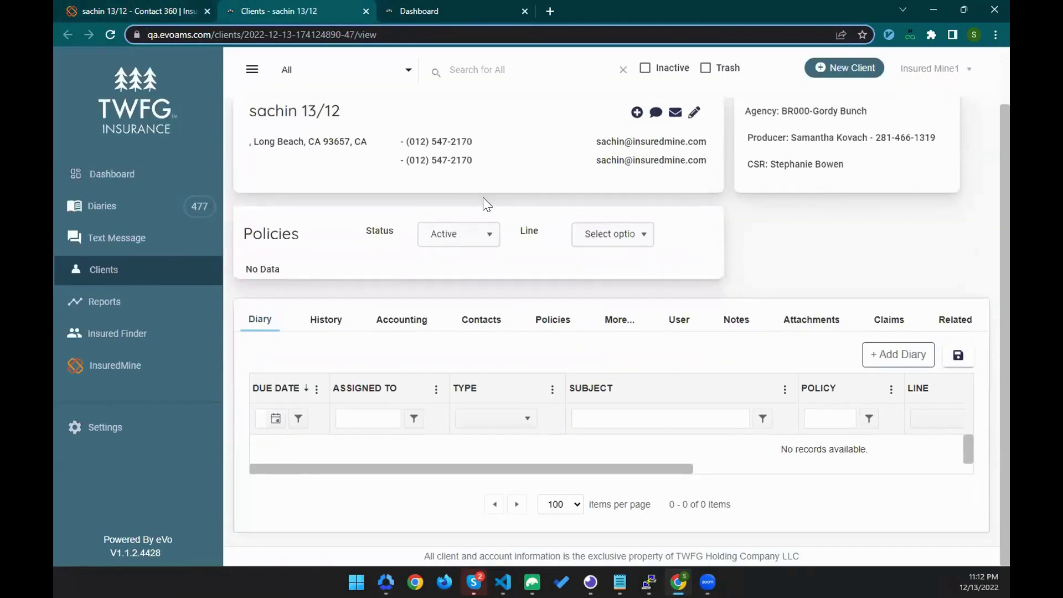
{"action": "left_click", "coordinate": [79, 9]}
{"action": "scroll", "coordinate": [389, 278], "scroll_direction": "down", "scroll_amount": 10}
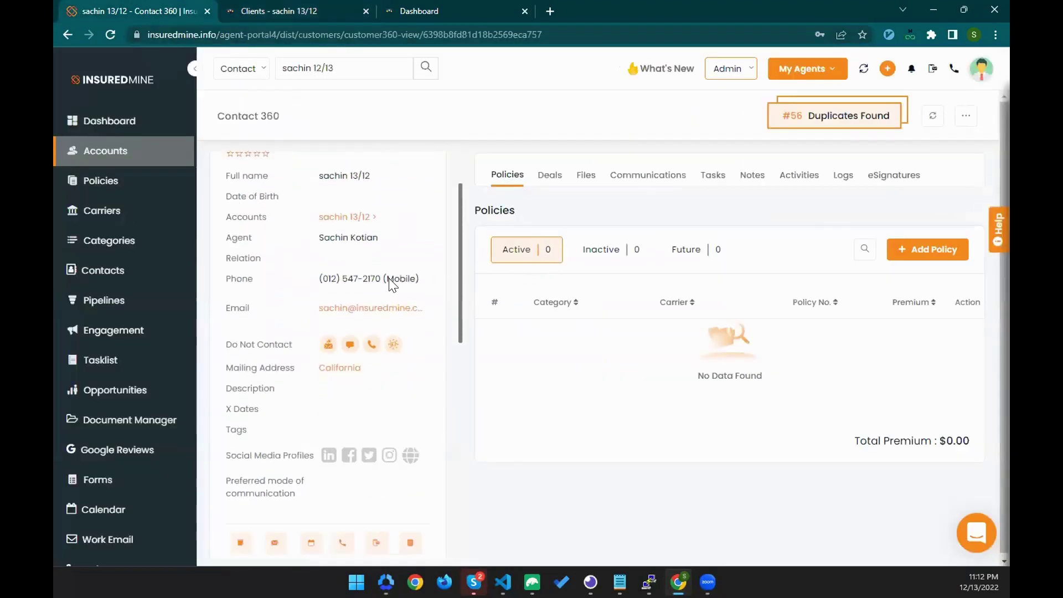
{"action": "scroll", "coordinate": [389, 302], "scroll_direction": "up", "scroll_amount": 10}
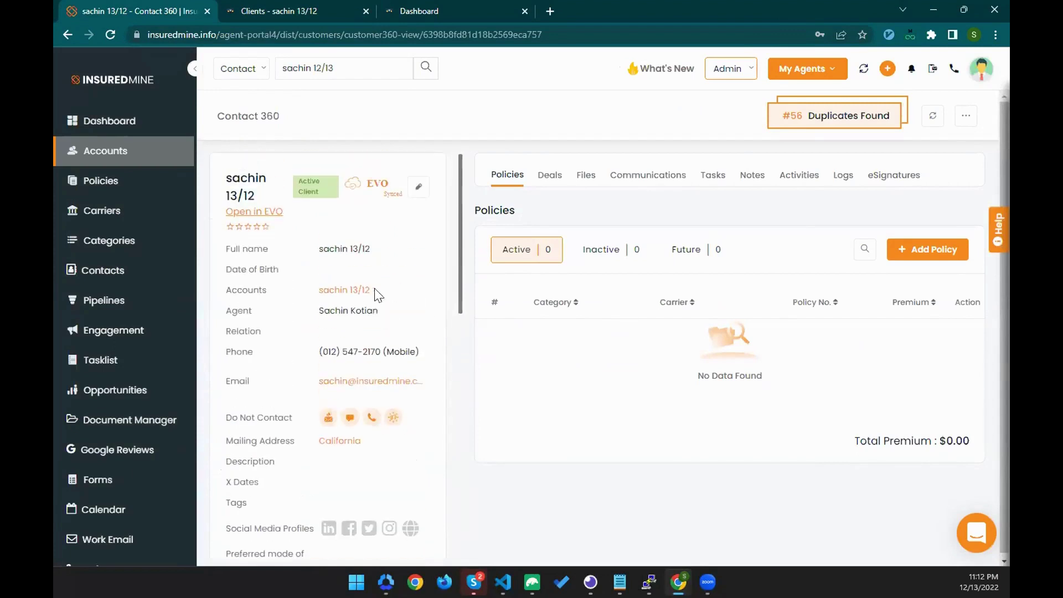
{"action": "scroll", "coordinate": [405, 313], "scroll_direction": "down", "scroll_amount": 3}
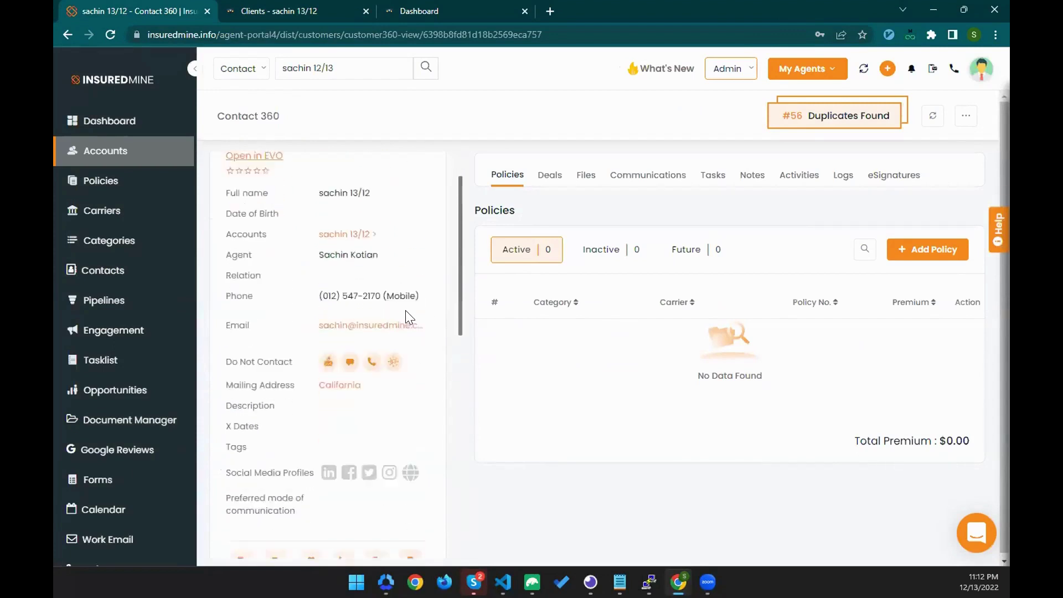
{"action": "scroll", "coordinate": [348, 318], "scroll_direction": "up", "scroll_amount": 3}
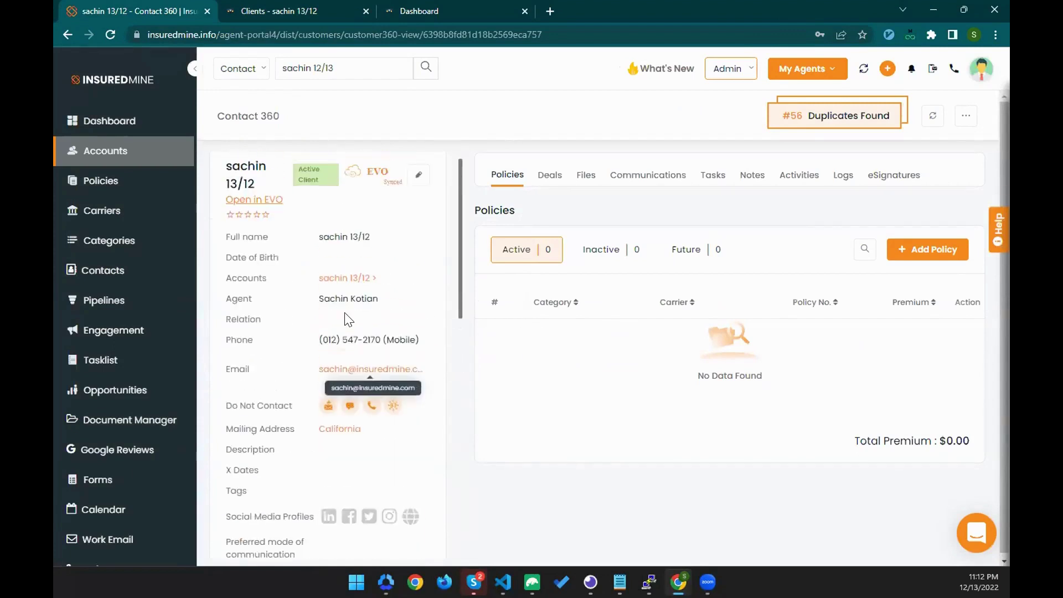
{"action": "key", "text": "ctrl+Tab"}
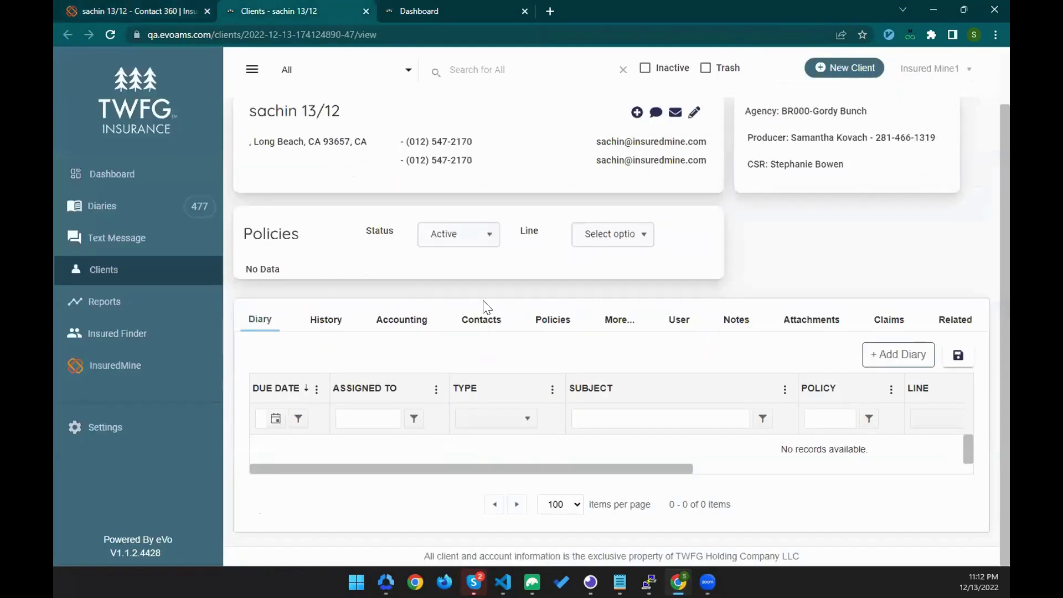
Review the EVO client's name, producer, CSR and empty diary, then return to Contact 360.
{"action": "scroll", "coordinate": [486, 307], "scroll_direction": "up", "scroll_amount": 2}
{"action": "scroll", "coordinate": [493, 322], "scroll_direction": "down", "scroll_amount": 2}
{"action": "scroll", "coordinate": [421, 330], "scroll_direction": "up", "scroll_amount": 1}
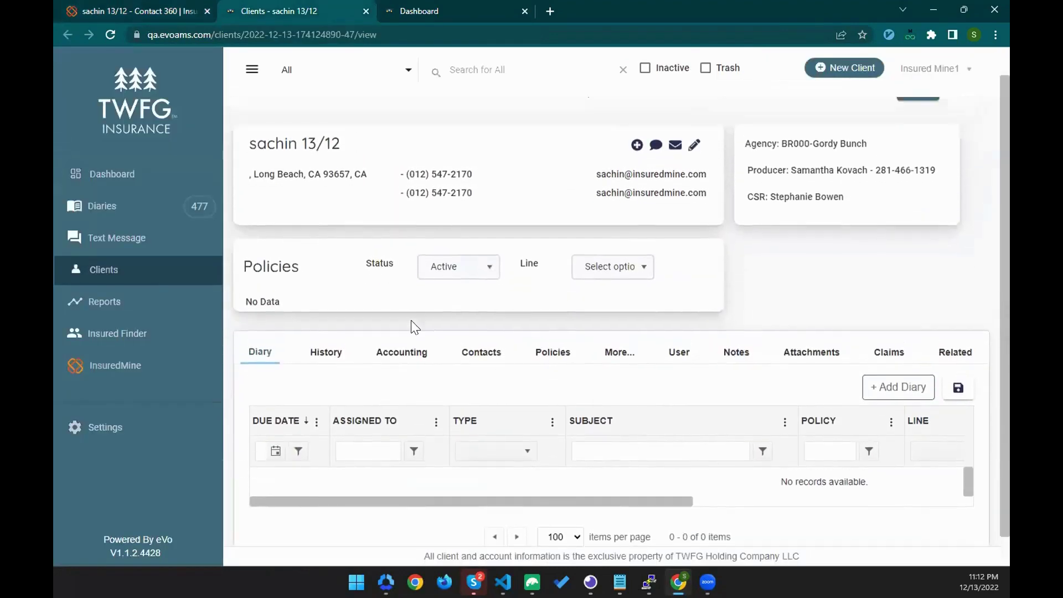
{"action": "scroll", "coordinate": [356, 289], "scroll_direction": "up", "scroll_amount": 1}
{"action": "scroll", "coordinate": [360, 237], "scroll_direction": "down", "scroll_amount": 2}
{"action": "scroll", "coordinate": [332, 199], "scroll_direction": "up", "scroll_amount": 2}
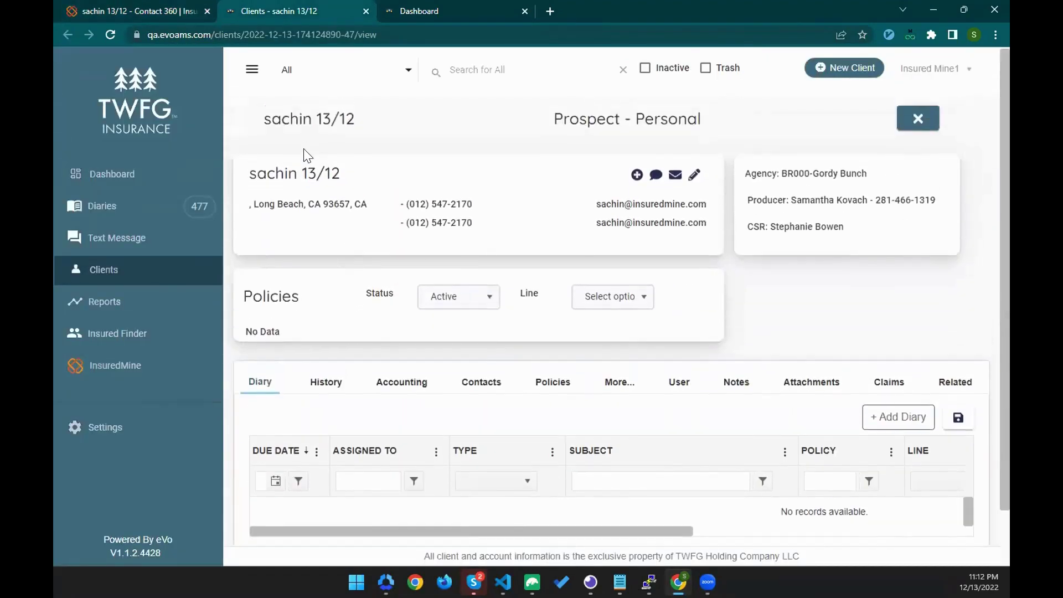
{"action": "left_click_drag", "start_coordinate": [260, 119], "coordinate": [375, 111]}
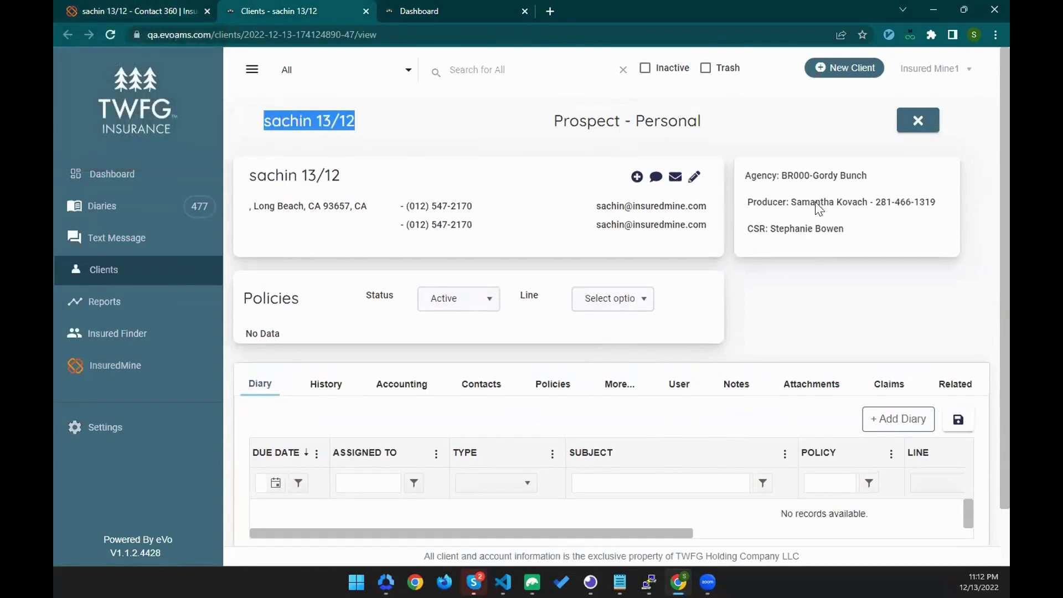
{"action": "left_click_drag", "start_coordinate": [791, 201], "coordinate": [867, 204]}
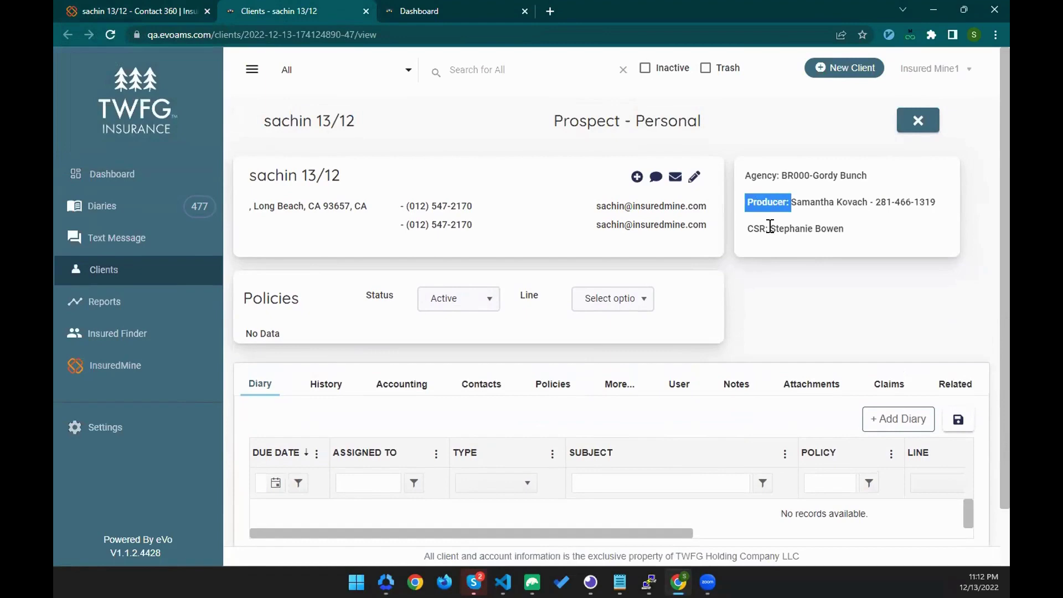
{"action": "left_click_drag", "start_coordinate": [770, 228], "coordinate": [846, 231]}
{"action": "scroll", "coordinate": [276, 391], "scroll_direction": "down", "scroll_amount": 2}
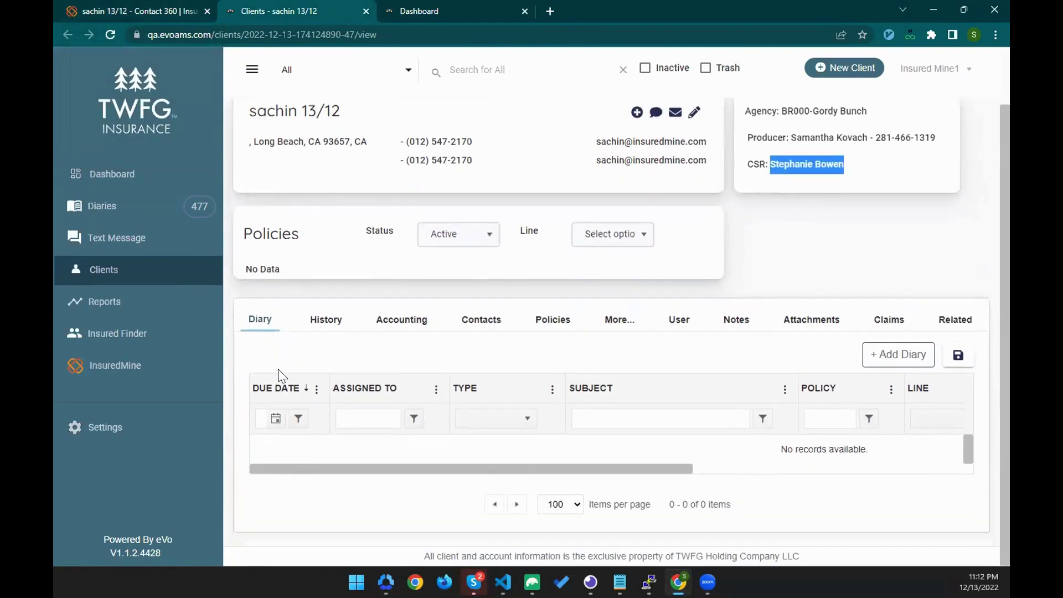
{"action": "left_click", "coordinate": [130, 10]}
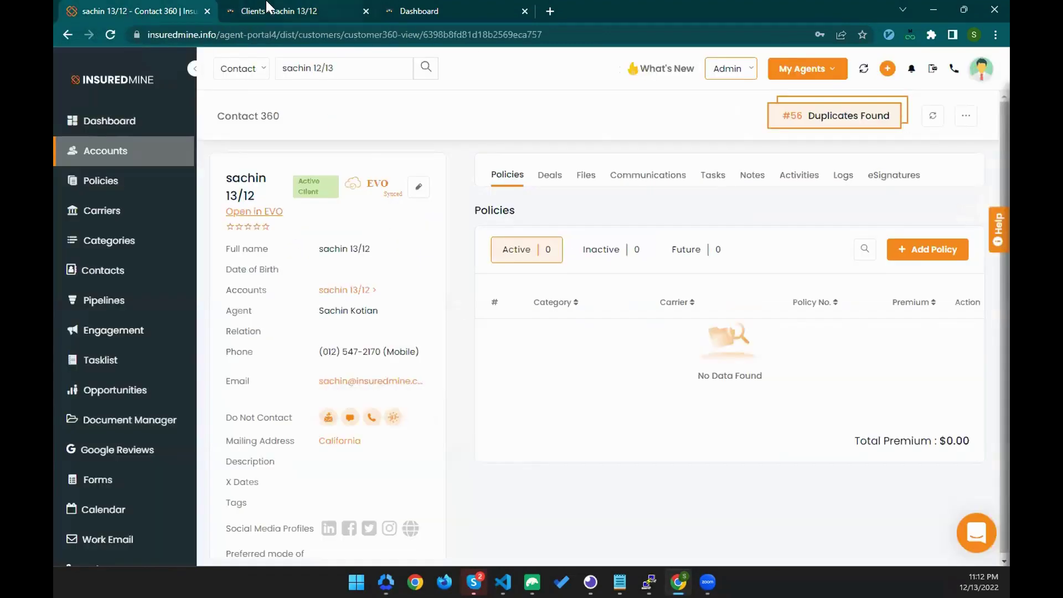
Open the contact's linked 13/12 account from Contact 360 and wait for it to load.
{"action": "left_click", "coordinate": [252, 10]}
{"action": "left_click", "coordinate": [135, 10]}
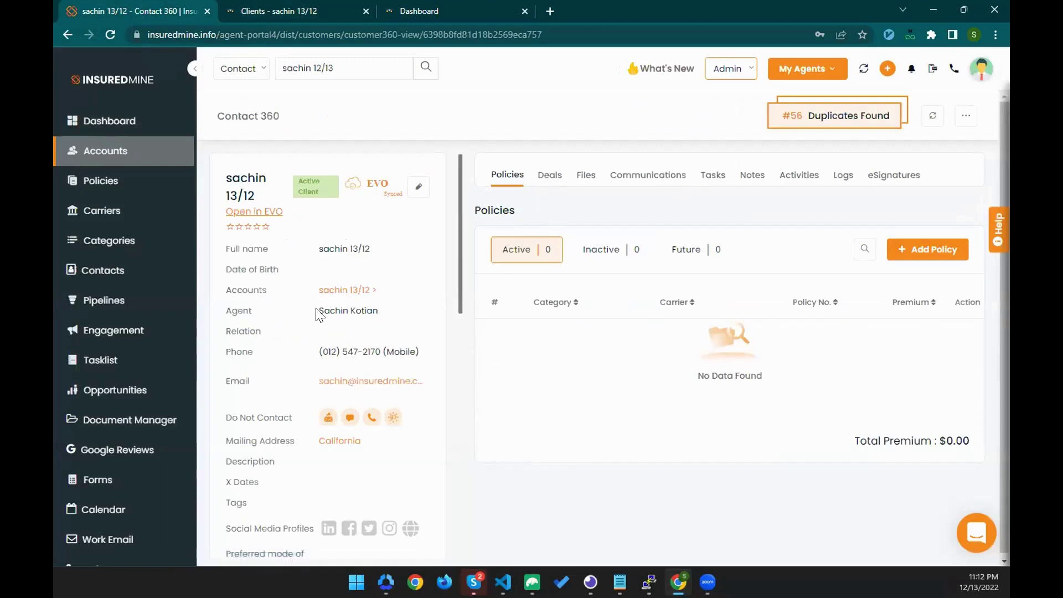
{"action": "left_click", "coordinate": [343, 292]}
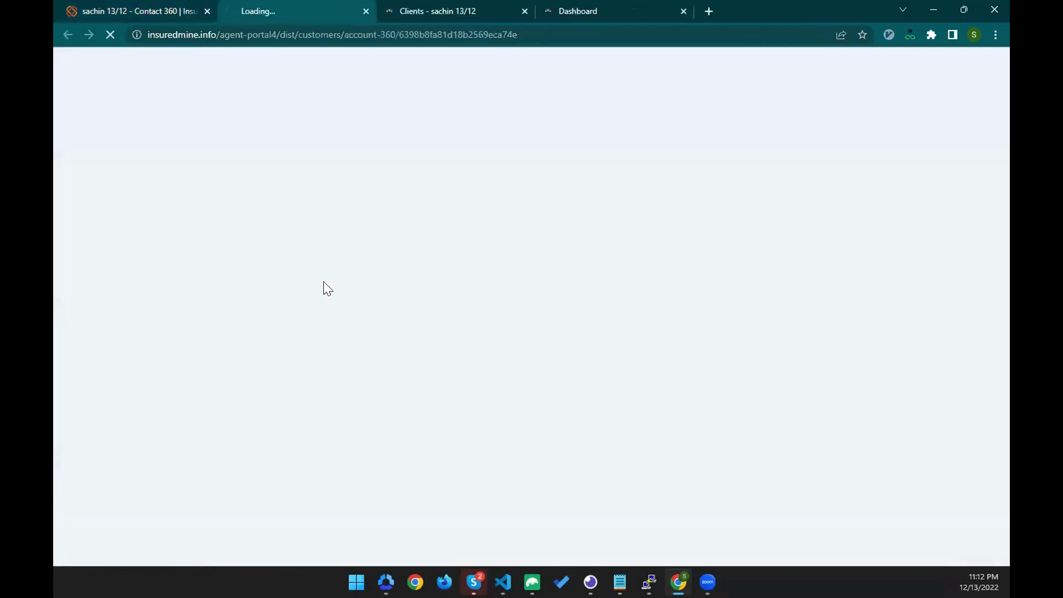
{"action": "left_click", "coordinate": [97, 7]}
{"action": "left_click", "coordinate": [260, 8]}
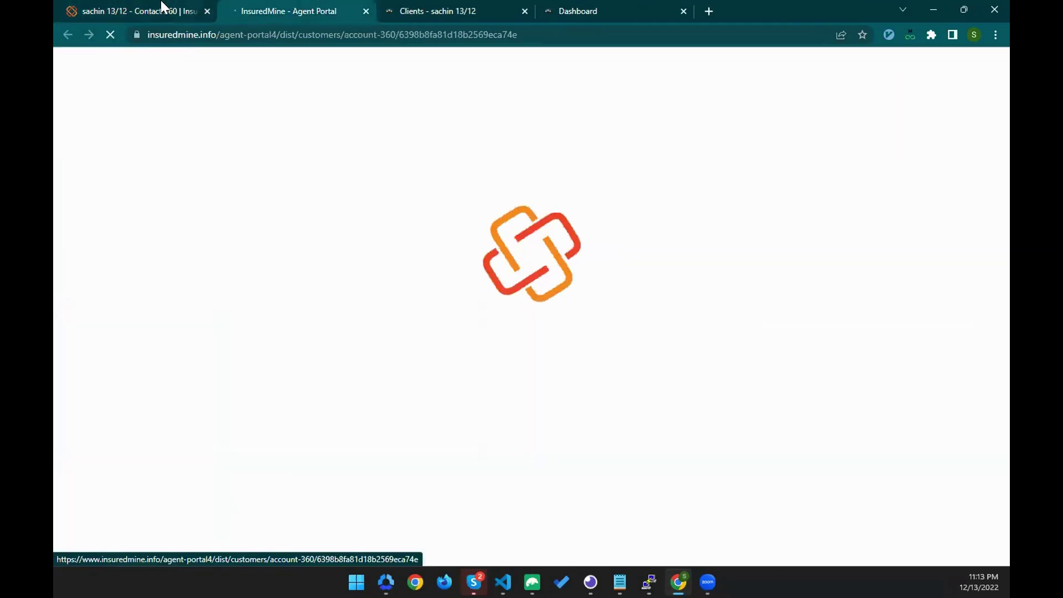
{"action": "left_click", "coordinate": [161, 8]}
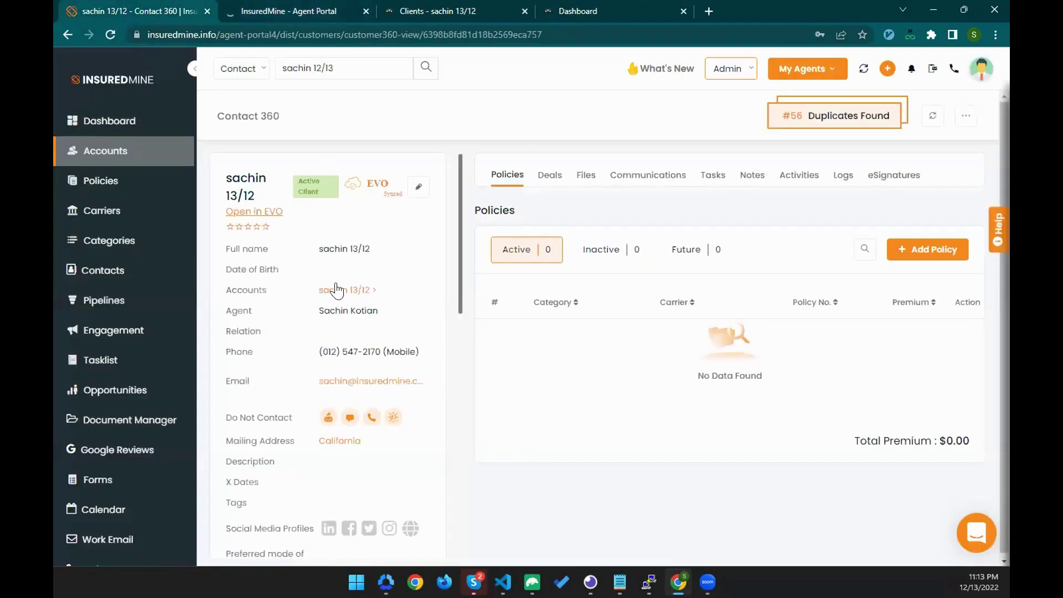
{"action": "left_click", "coordinate": [261, 7]}
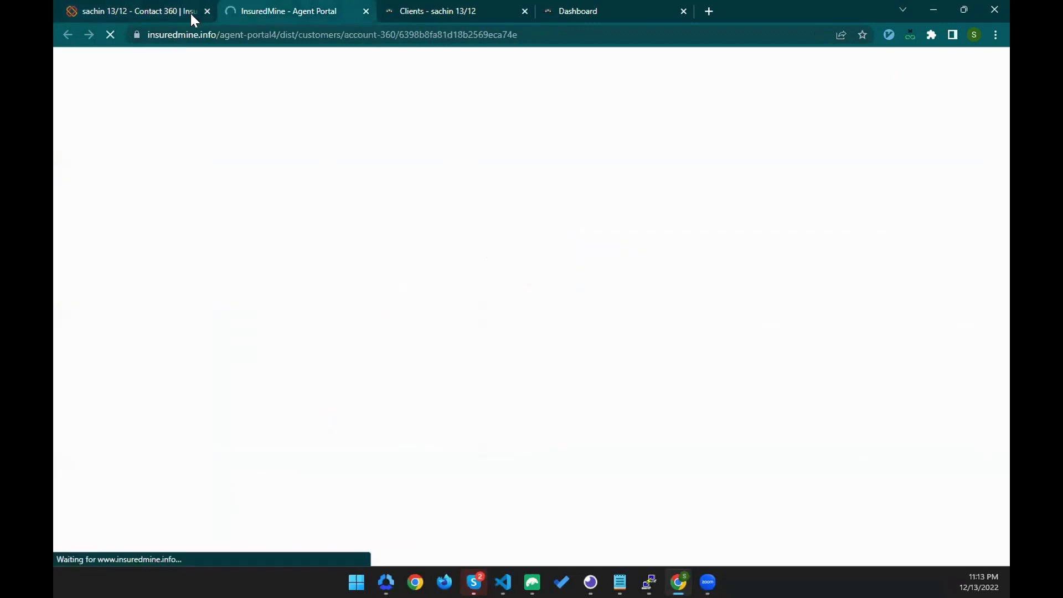
{"action": "left_click", "coordinate": [169, 8]}
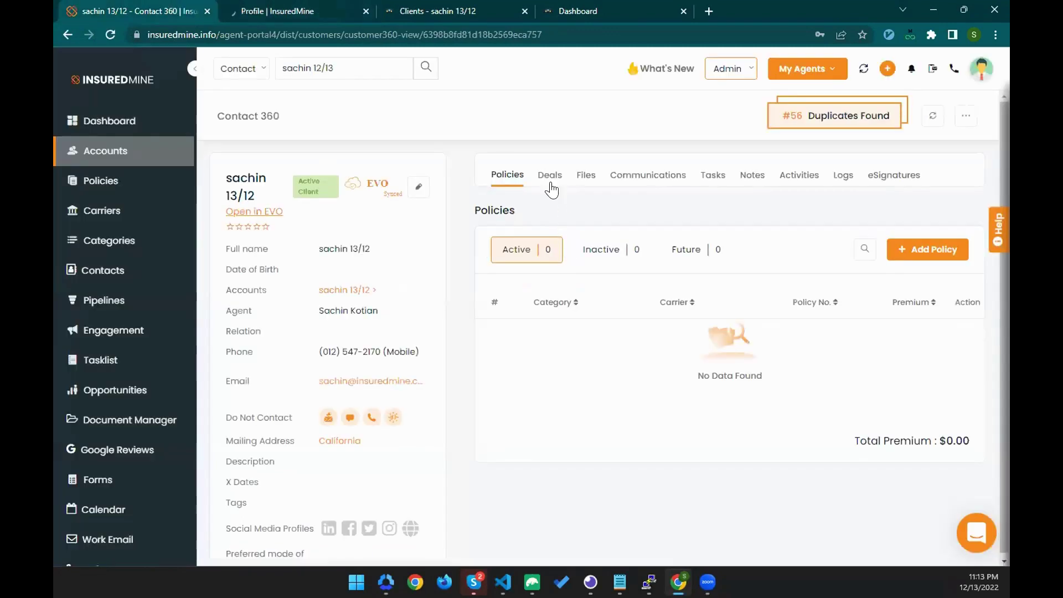
{"action": "left_click", "coordinate": [311, 9]}
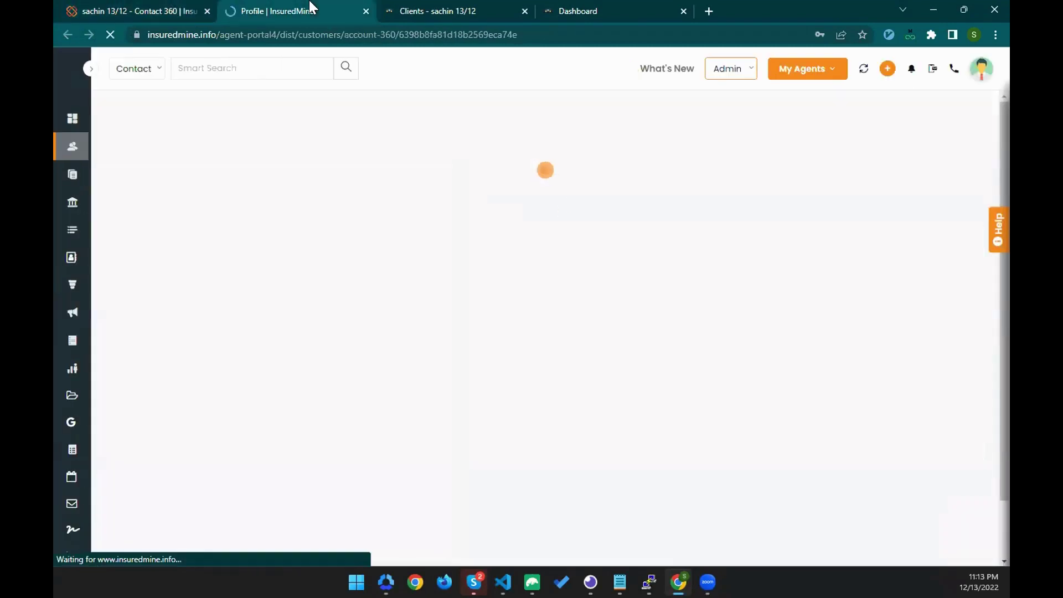
{"action": "left_click", "coordinate": [159, 8]}
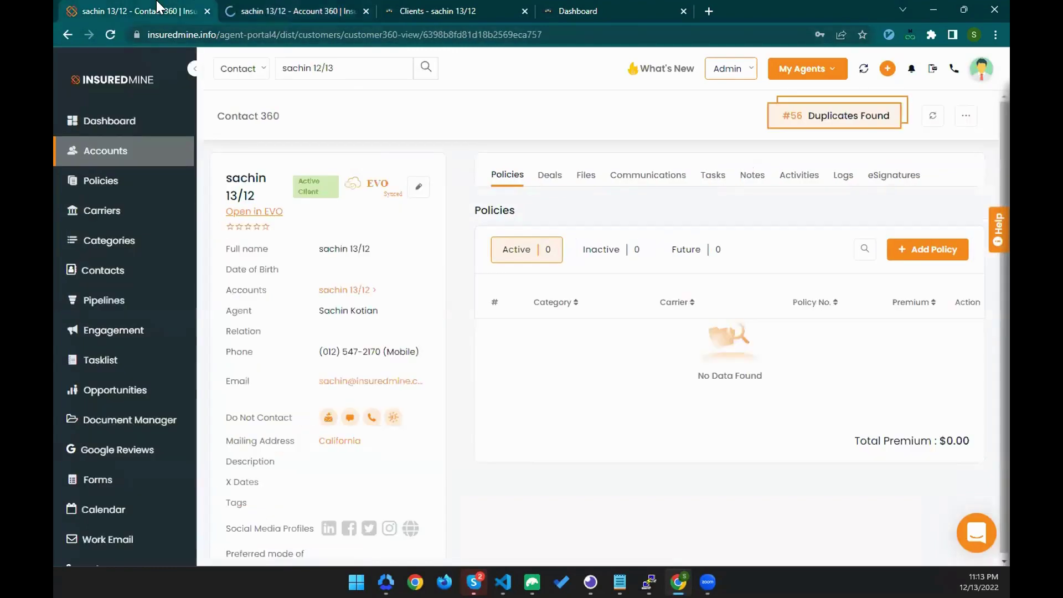
View the Account 360 contacts list, then switch back to the EVO client page.
{"action": "left_click", "coordinate": [239, 7]}
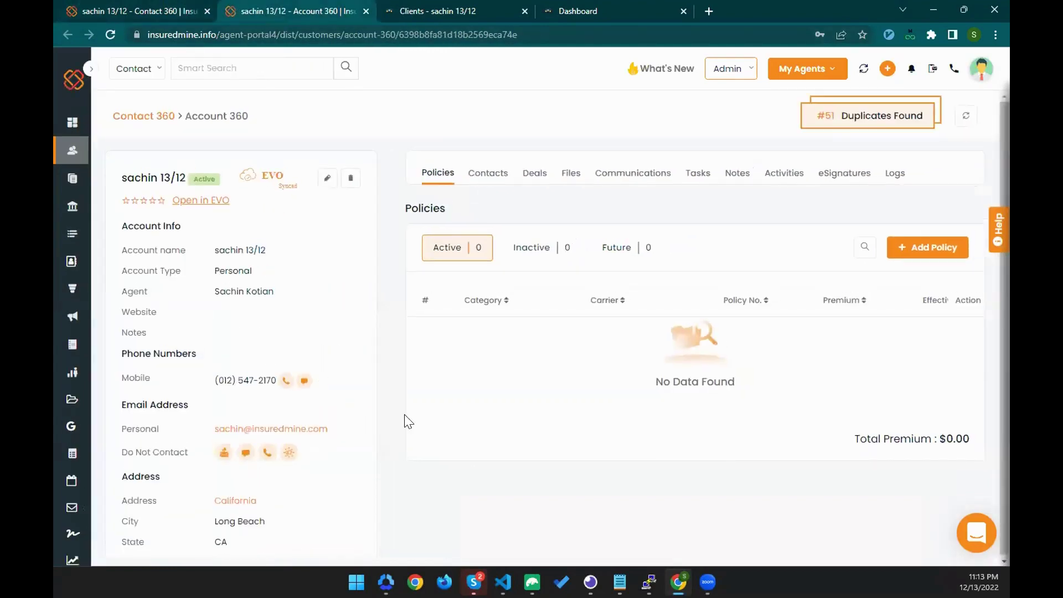
{"action": "left_click", "coordinate": [486, 174]}
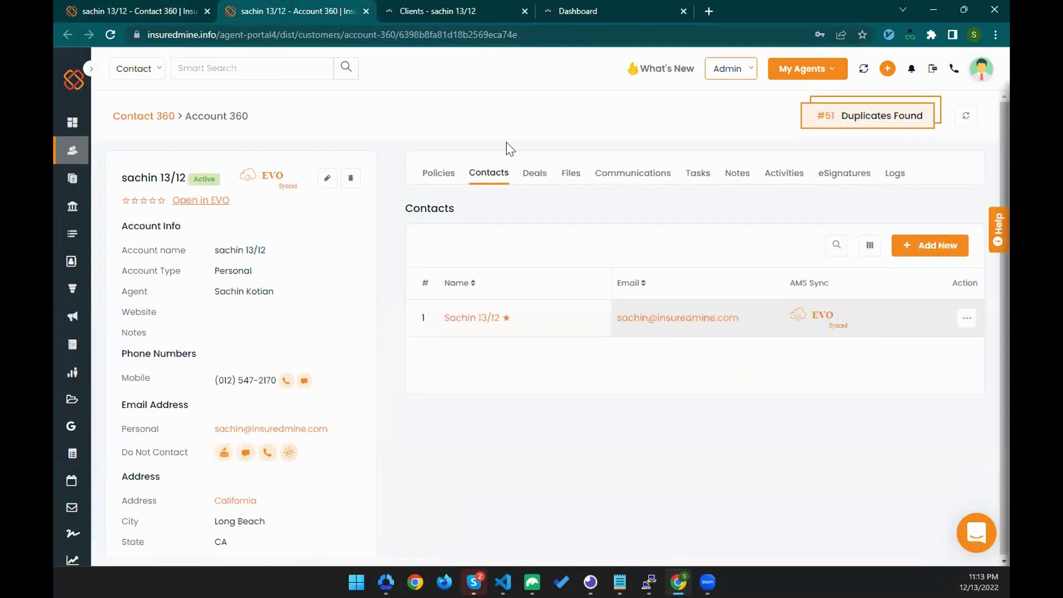
{"action": "left_click", "coordinate": [429, 12]}
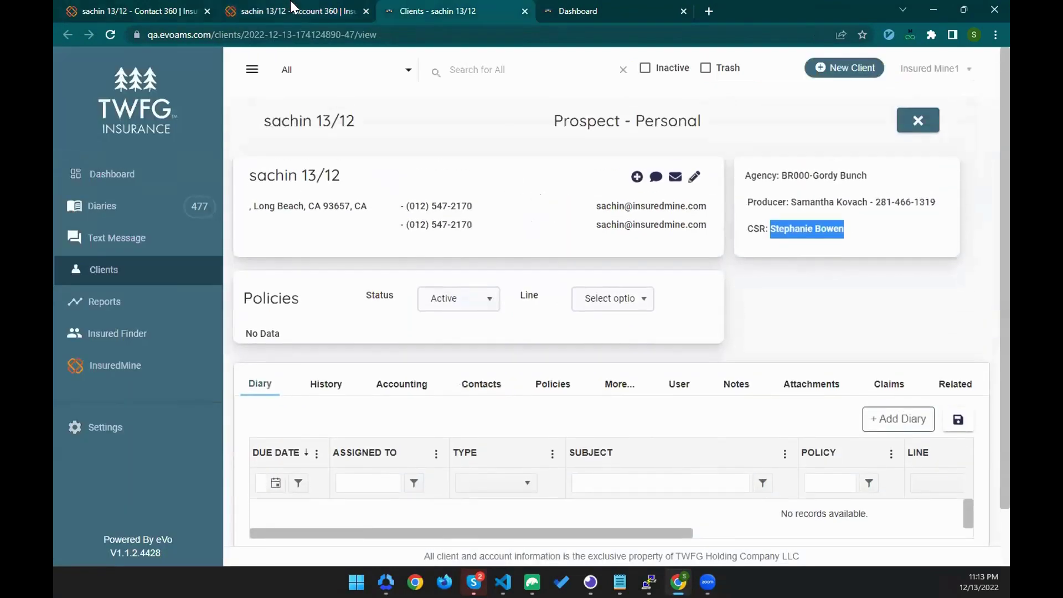
Compare the empty EVO client Contacts grid with the contact listed on InsuredMine's Account 360.
{"action": "left_click", "coordinate": [292, 10]}
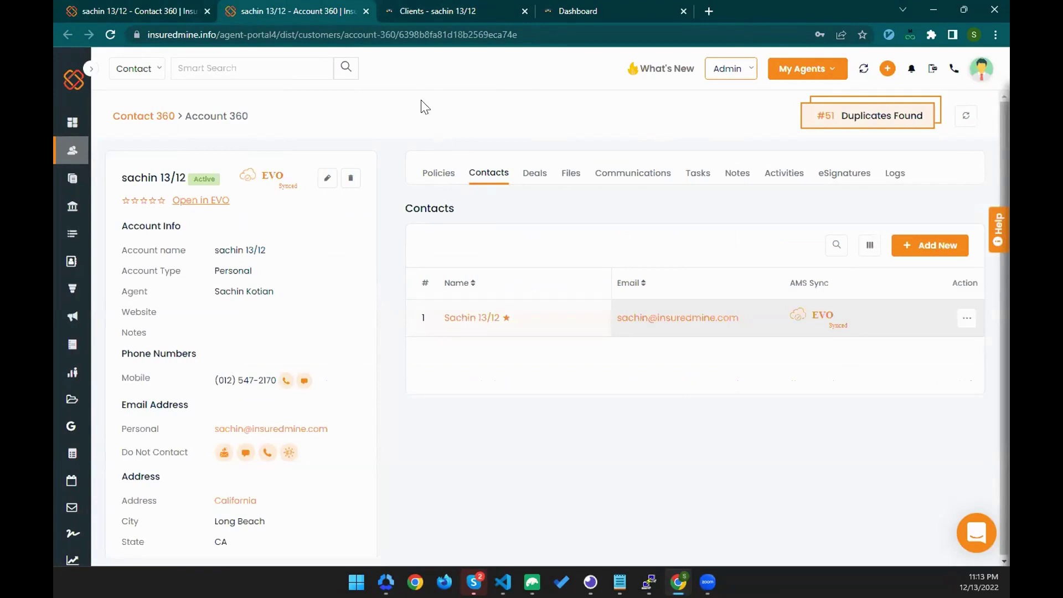
{"action": "left_click", "coordinate": [431, 8]}
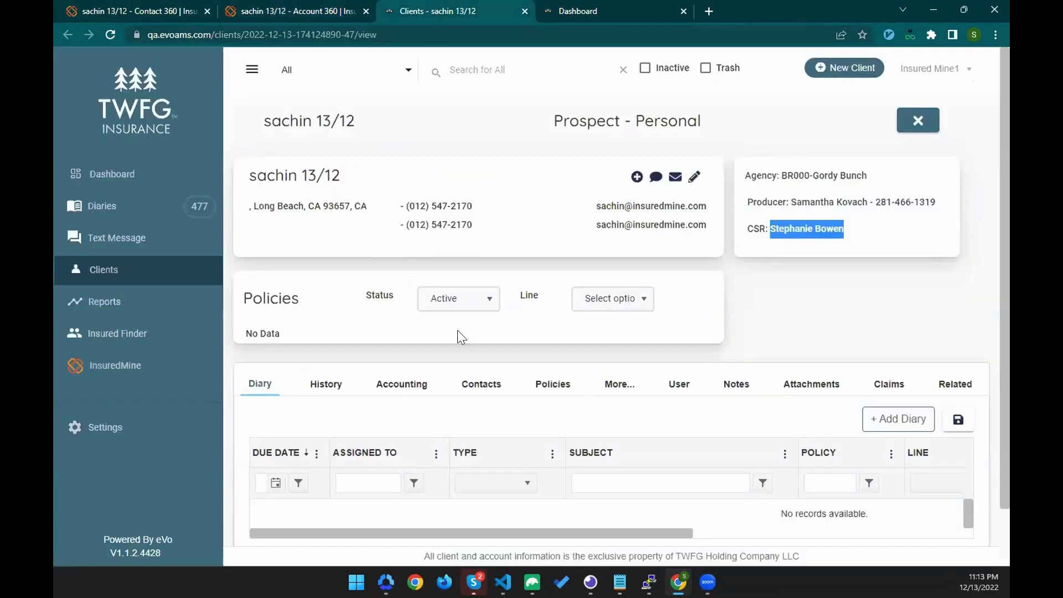
{"action": "left_click", "coordinate": [481, 384]}
{"action": "left_click", "coordinate": [331, 8]}
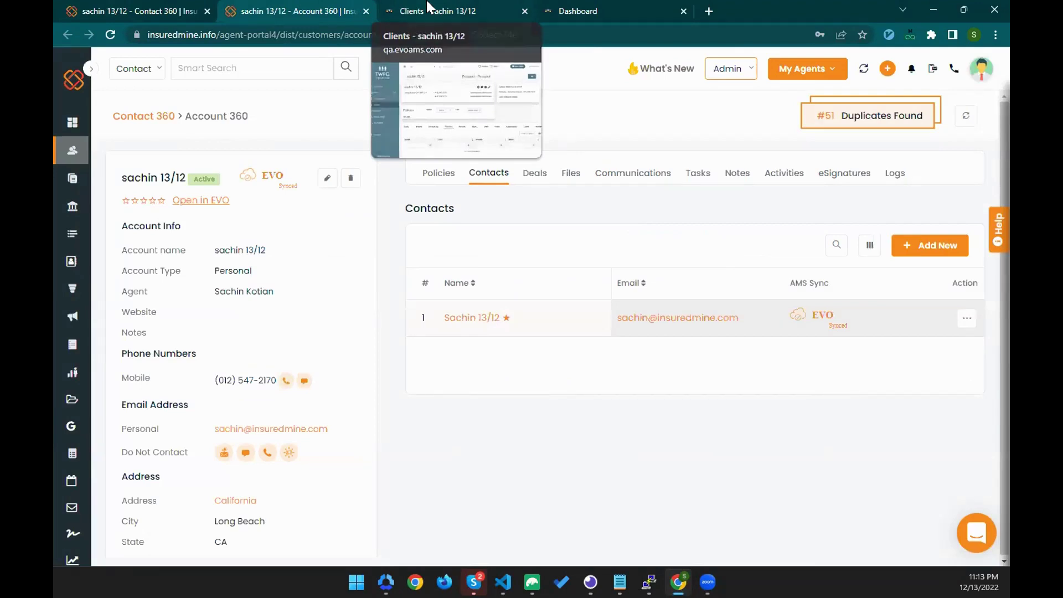
{"action": "left_click", "coordinate": [428, 8]}
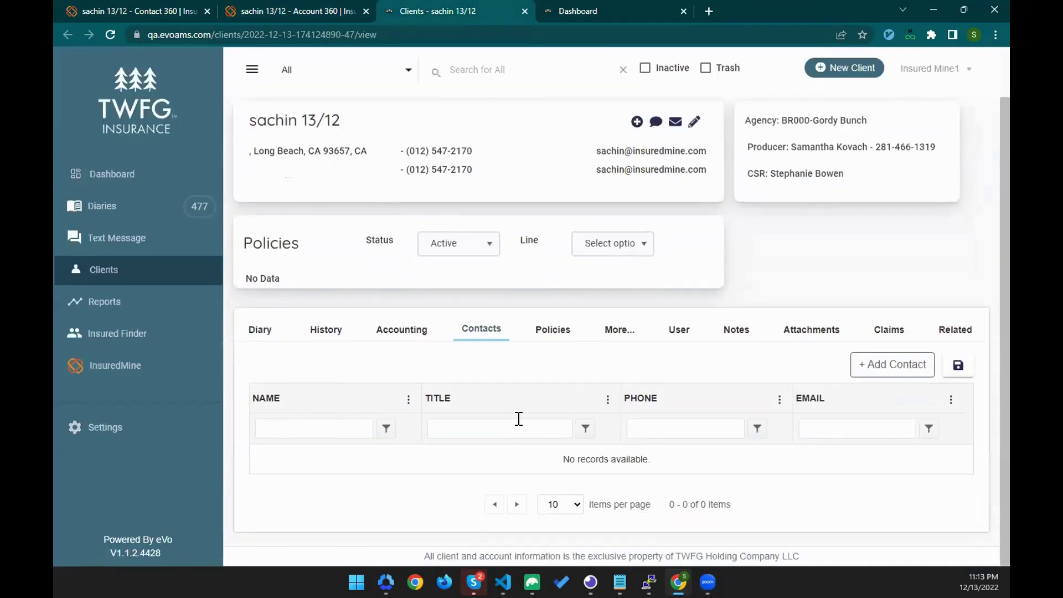
{"action": "scroll", "coordinate": [525, 344], "scroll_direction": "up", "scroll_amount": 1}
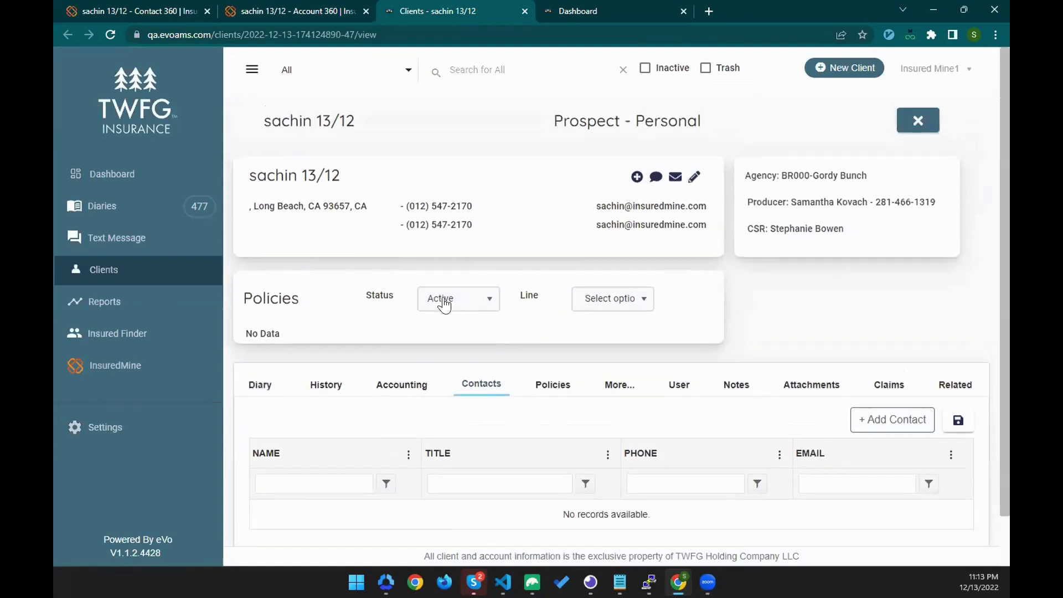
{"action": "scroll", "coordinate": [452, 249], "scroll_direction": "down", "scroll_amount": 1}
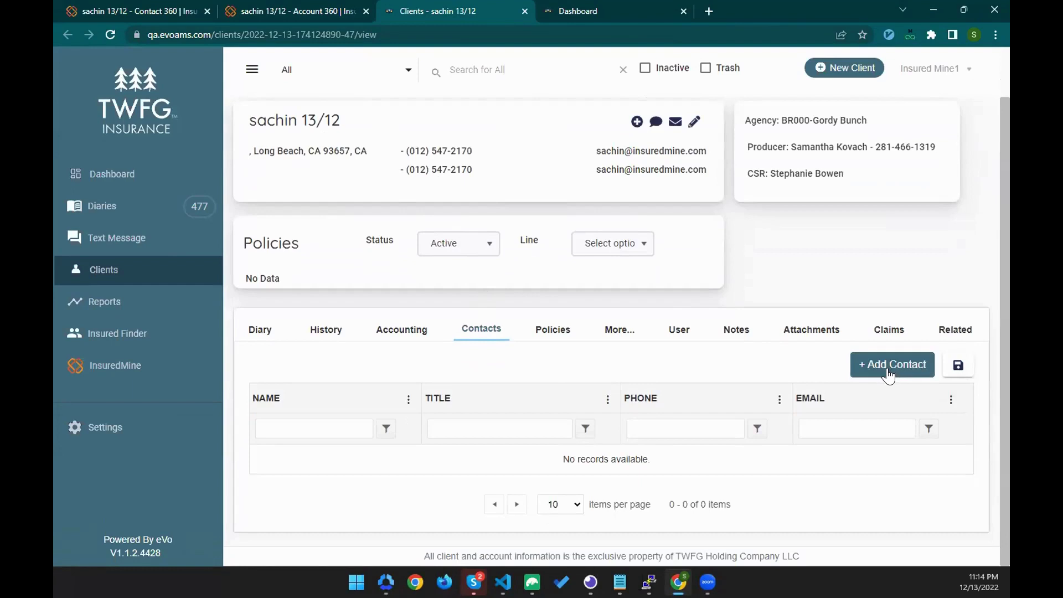
{"action": "left_click", "coordinate": [304, 8]}
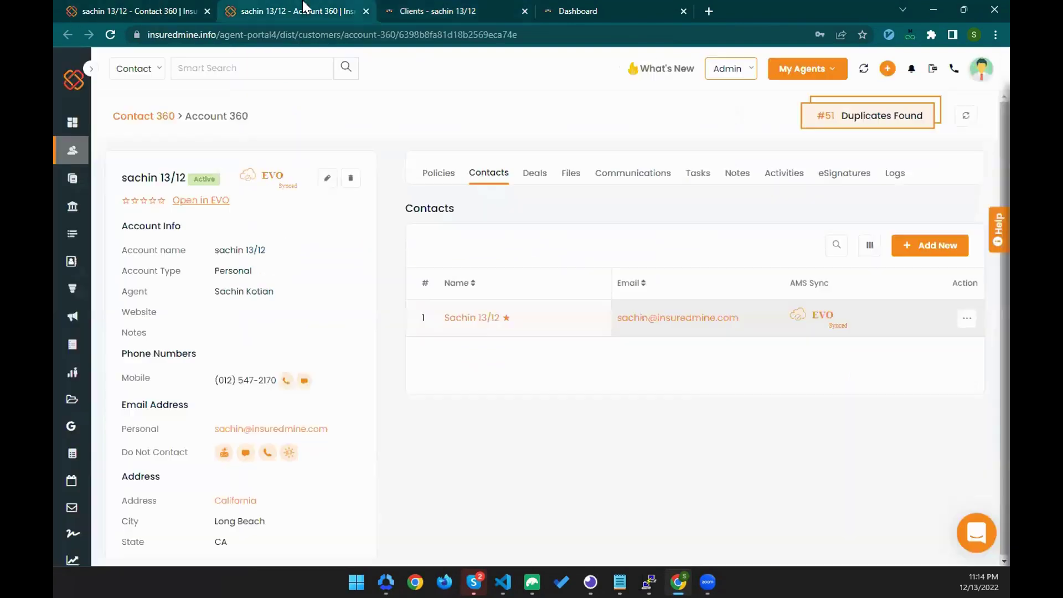
Add a new contact with salutation Mr., the contact's full name and gender Female, and save it.
{"action": "left_click", "coordinate": [901, 254]}
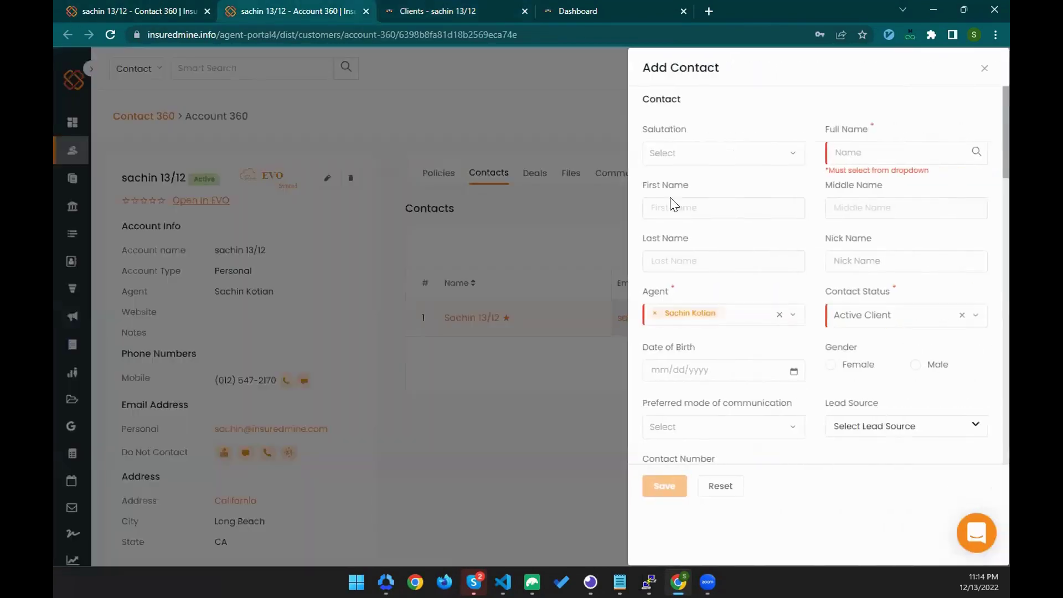
{"action": "left_click", "coordinate": [674, 160]}
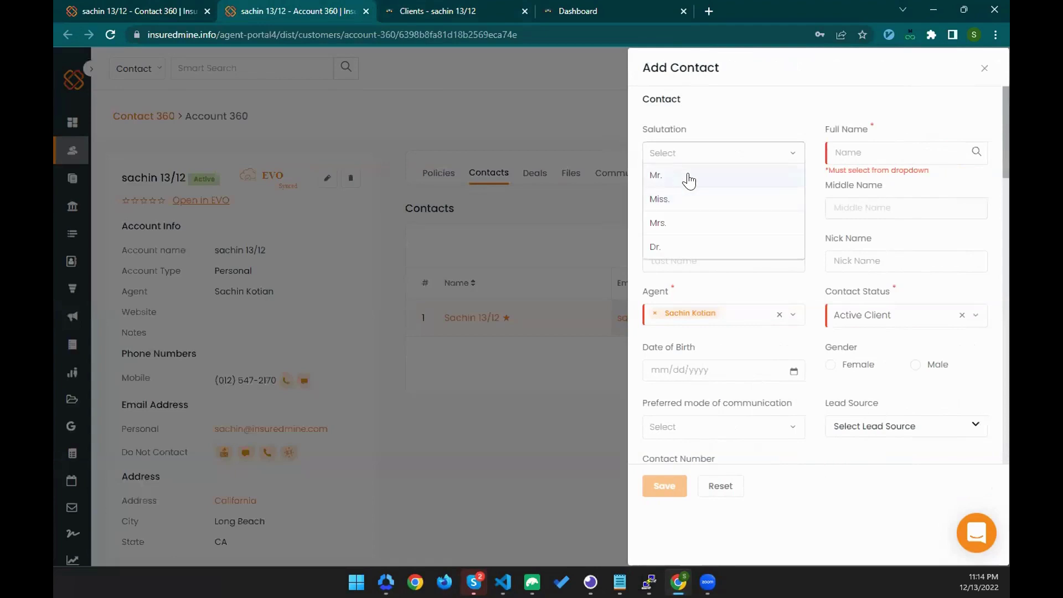
{"action": "left_click", "coordinate": [682, 177]}
{"action": "left_click", "coordinate": [892, 152]}
{"action": "type", "text": "sachin "}
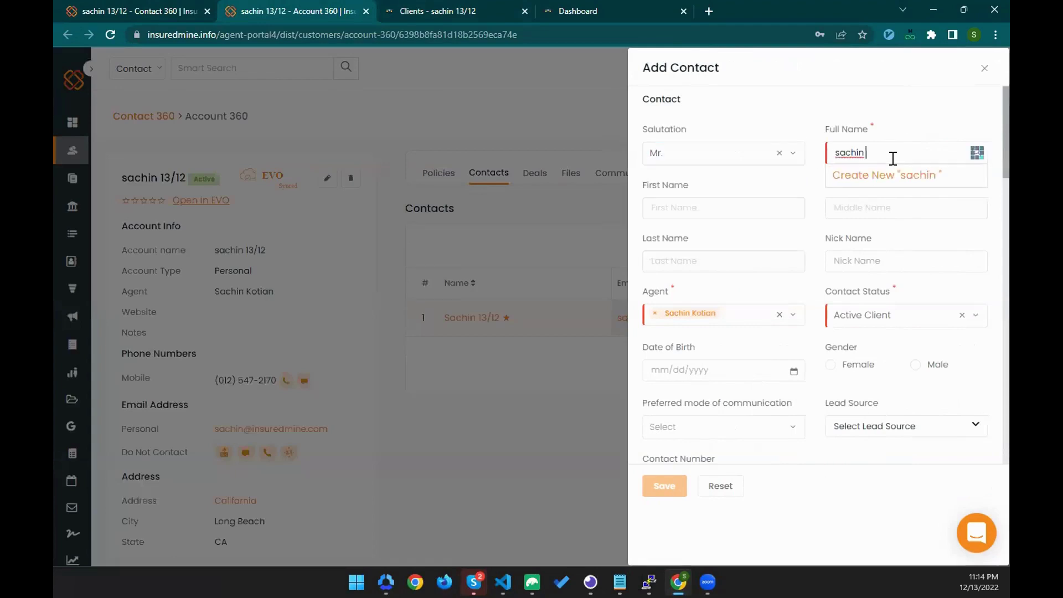
{"action": "type", "text": "secondary"}
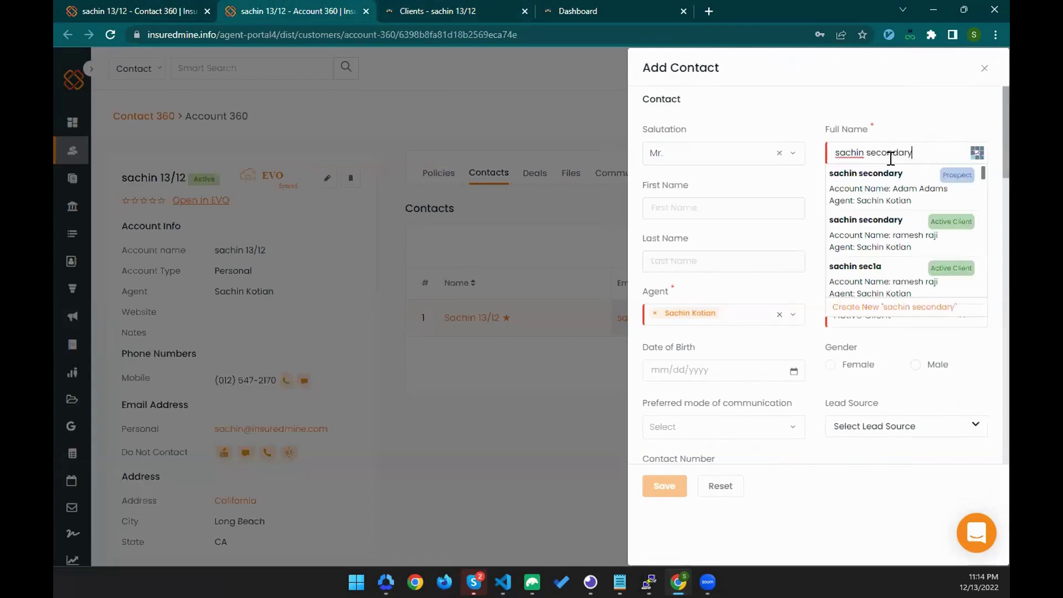
{"action": "left_click", "coordinate": [891, 308]}
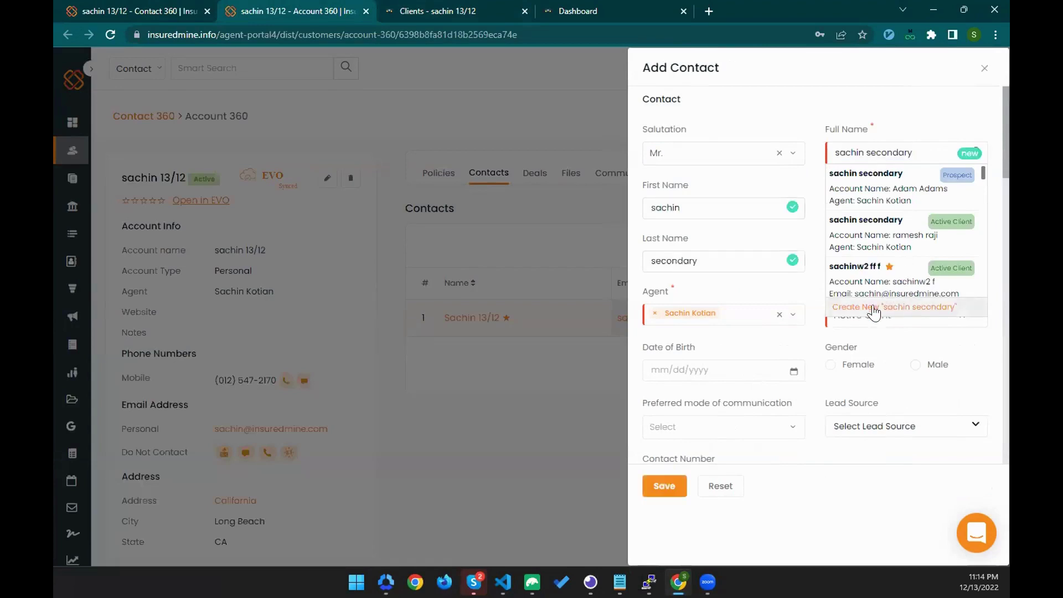
{"action": "left_click", "coordinate": [829, 365]}
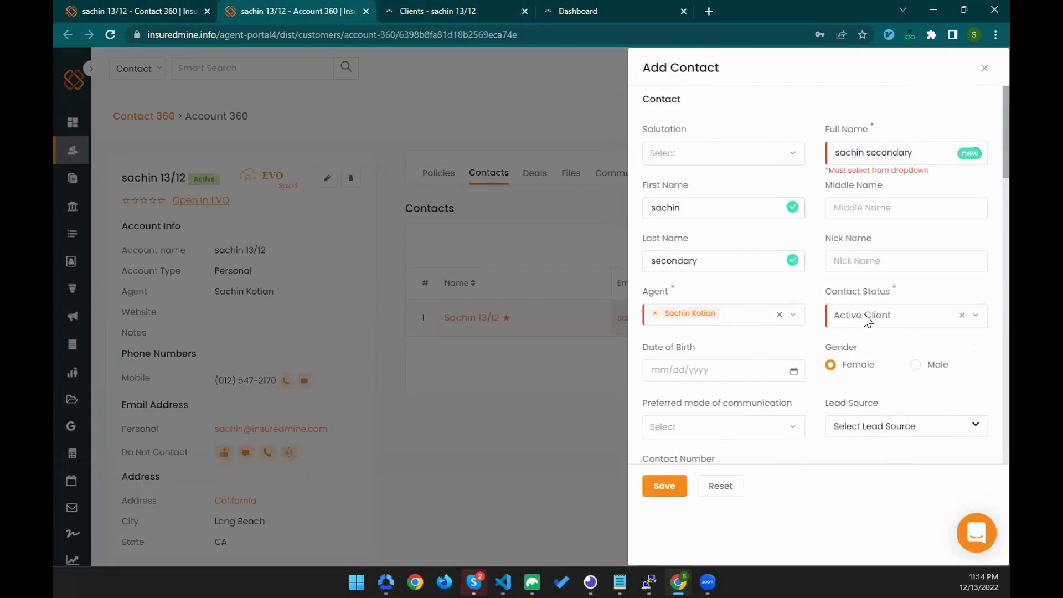
{"action": "left_click", "coordinate": [649, 495]}
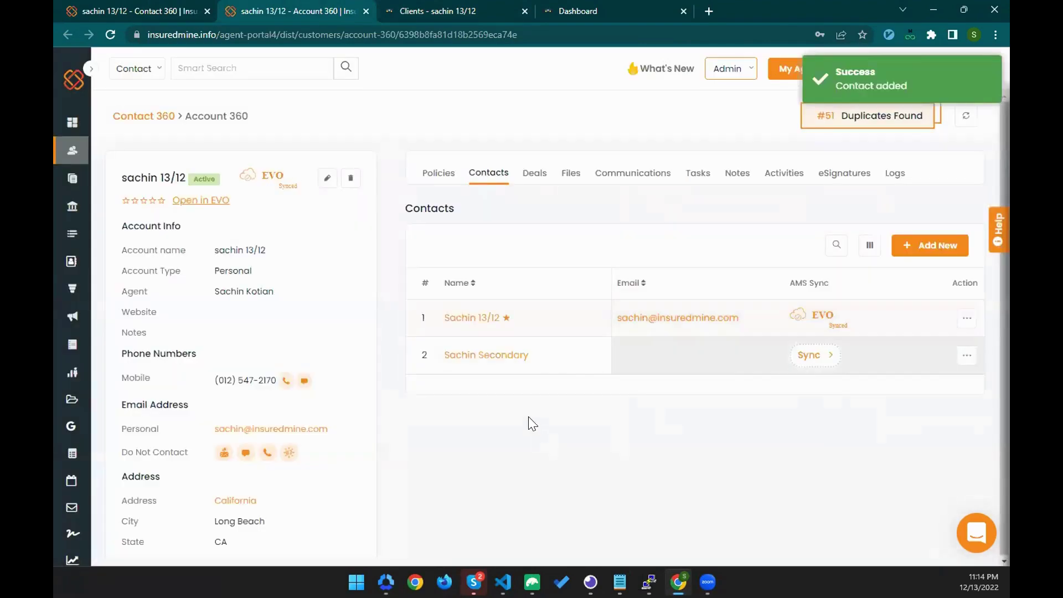
Submit the new contact's sync to EVO AMS with Producer and CSR, then reload the EVO client record.
{"action": "left_click", "coordinate": [810, 355]}
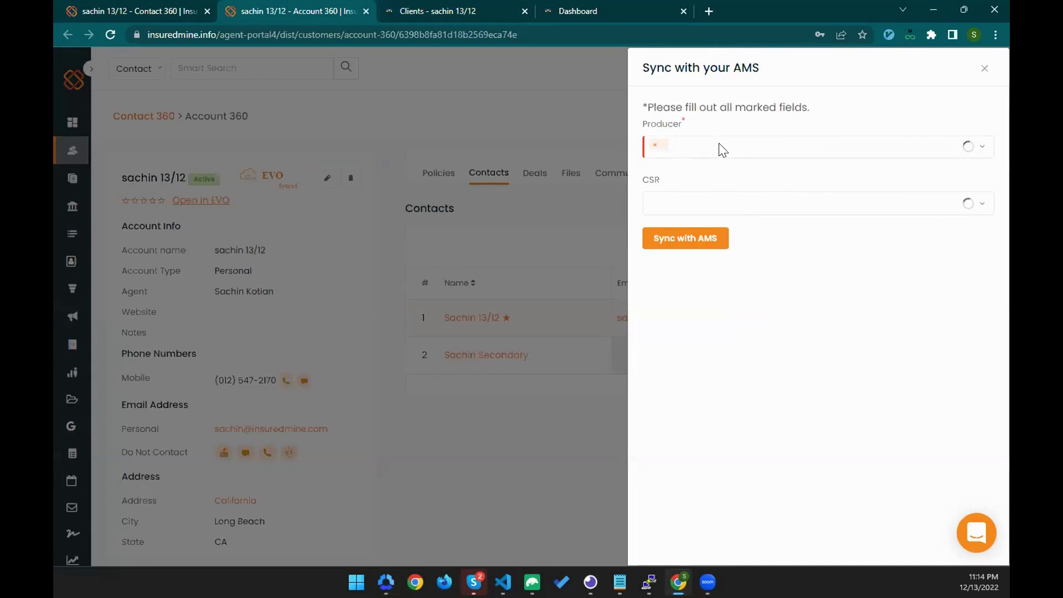
{"action": "left_click", "coordinate": [685, 237]}
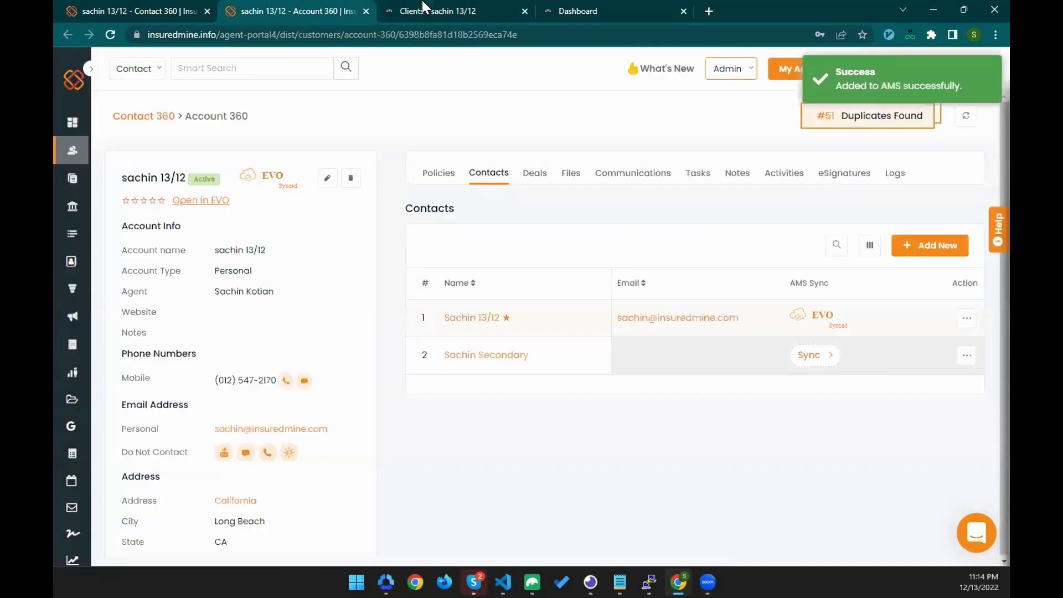
{"action": "left_click", "coordinate": [425, 9]}
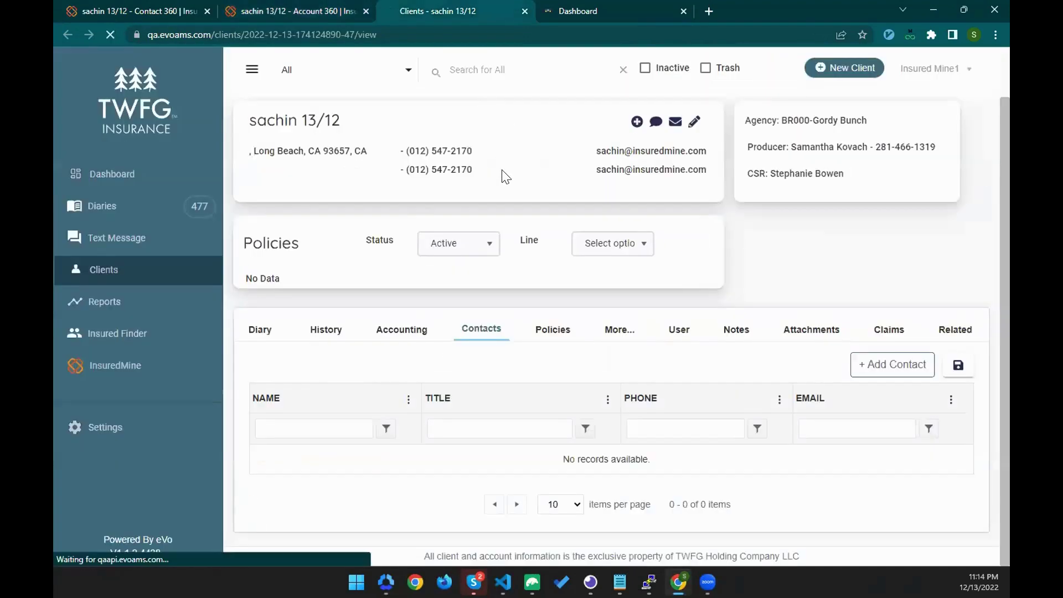
{"action": "left_click", "coordinate": [299, 10]}
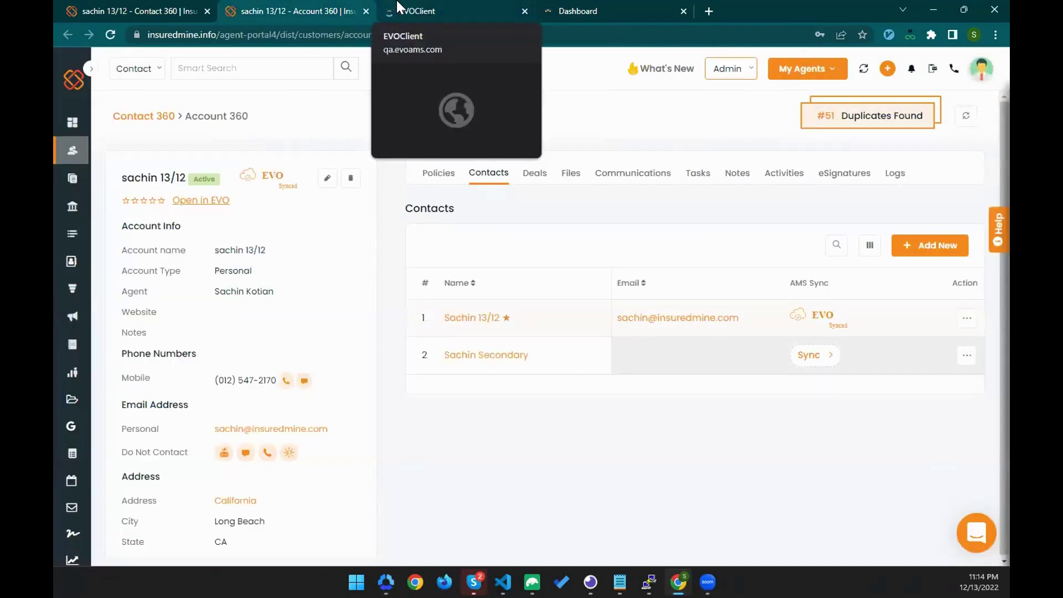
{"action": "left_click", "coordinate": [391, 8]}
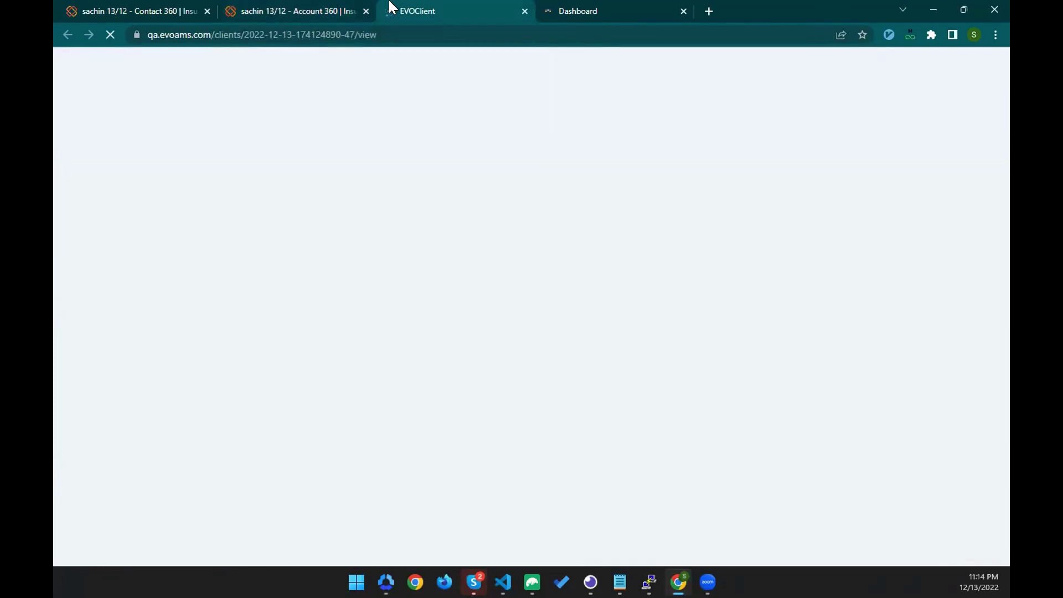
{"action": "left_click", "coordinate": [320, 7]}
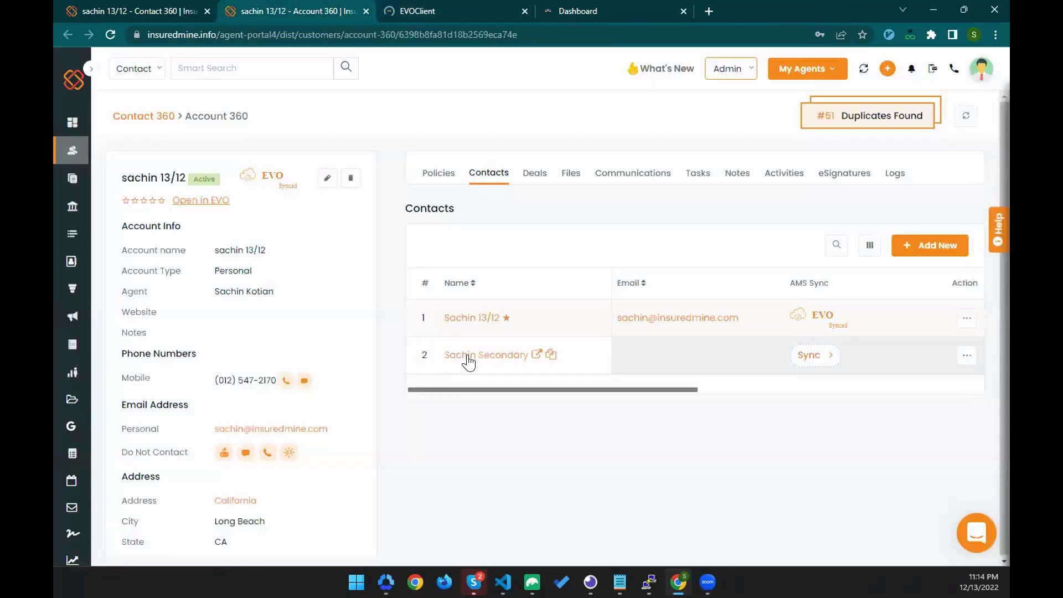
Open the secondary contact's Contact 360 page, then view the reloaded EVO client record.
{"action": "left_click", "coordinate": [468, 355]}
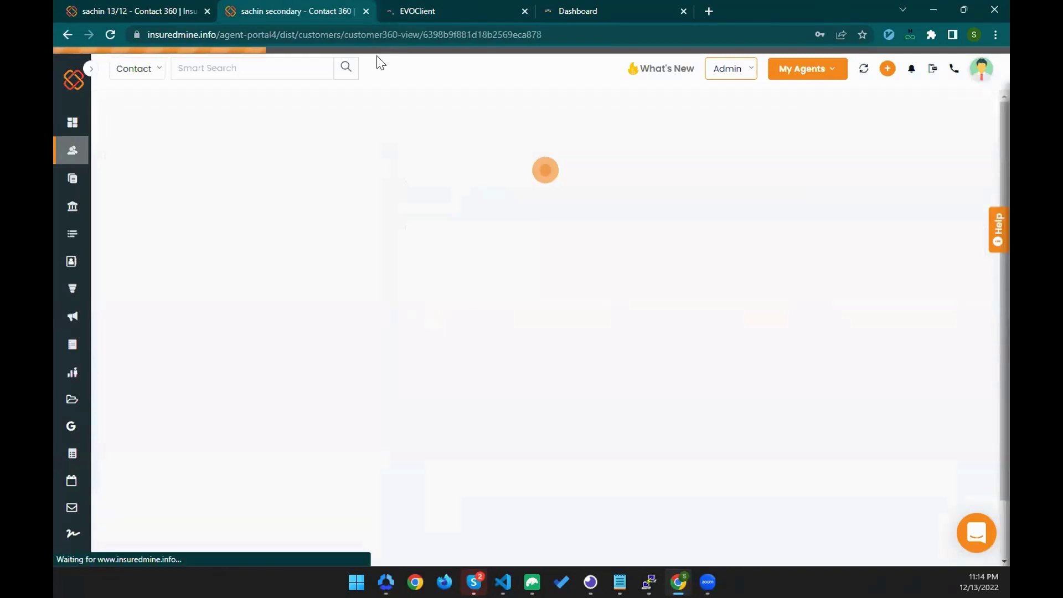
{"action": "left_click", "coordinate": [465, 8]}
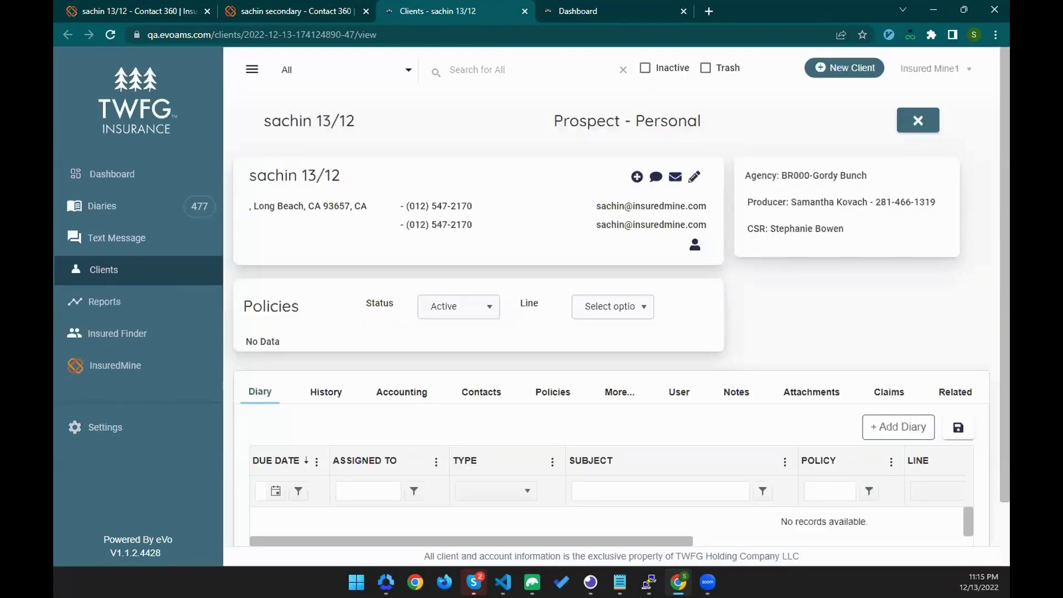
Show the EVO client's Contacts list with the secondary contact, cross-checking InsuredMine's account page.
{"action": "left_click", "coordinate": [481, 393]}
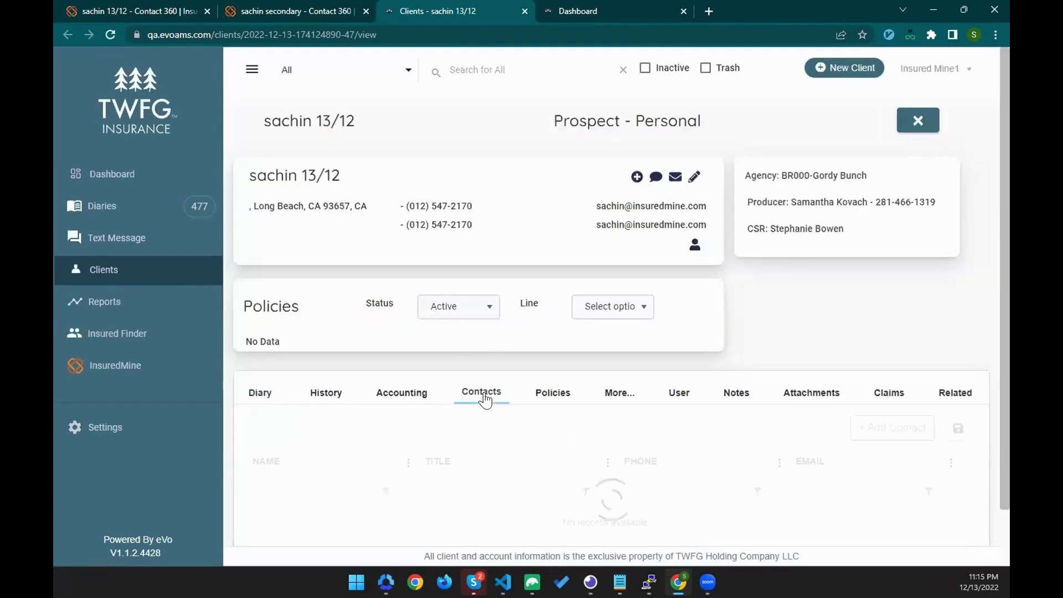
{"action": "scroll", "coordinate": [499, 388], "scroll_direction": "down", "scroll_amount": 2}
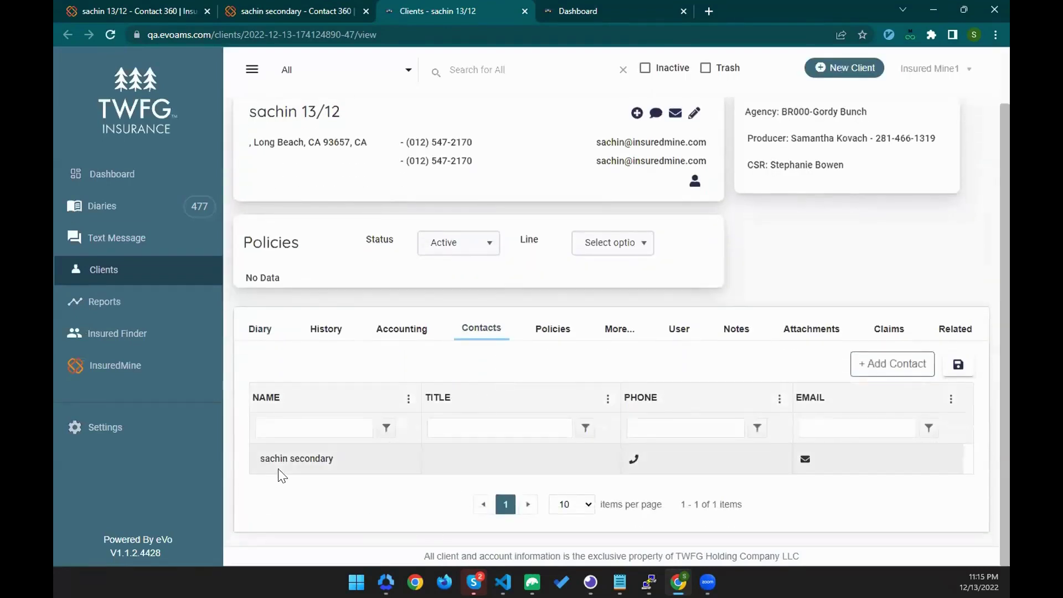
{"action": "left_click", "coordinate": [332, 10]}
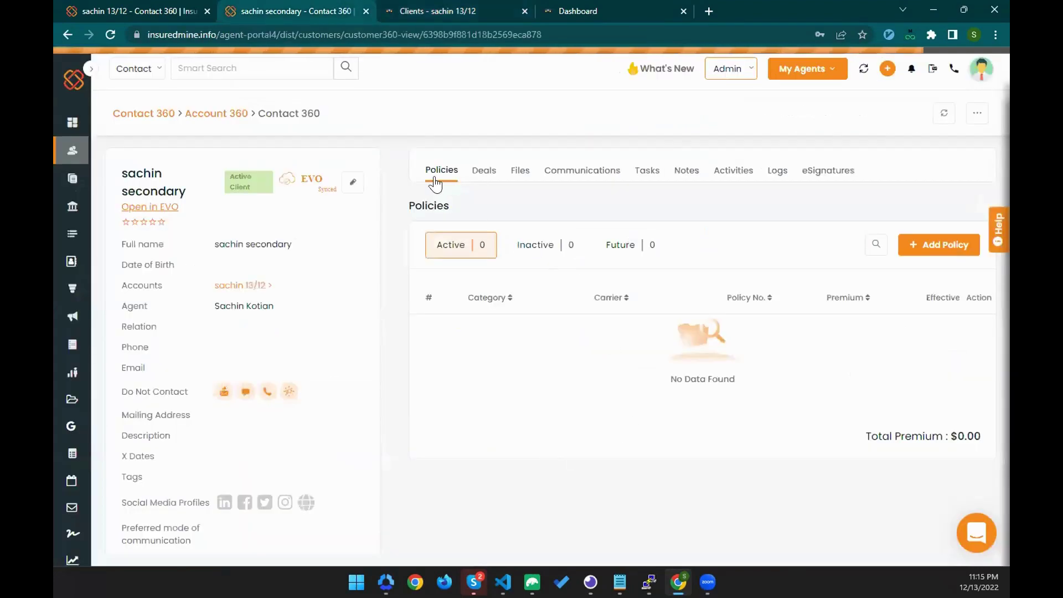
{"action": "left_click", "coordinate": [443, 10]}
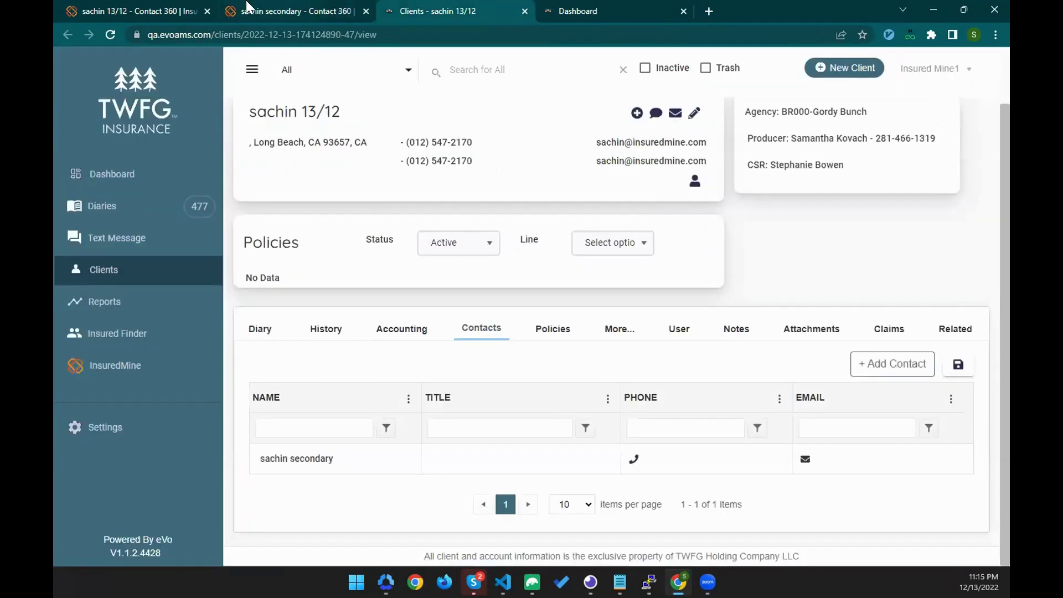
{"action": "left_click", "coordinate": [255, 10]}
{"action": "left_click", "coordinate": [68, 34]}
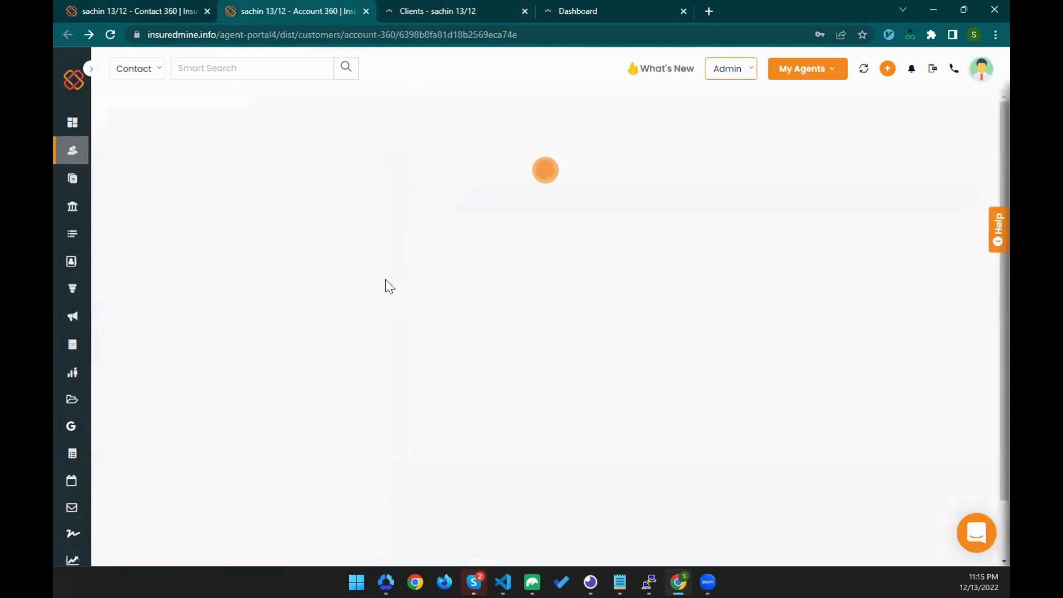
{"action": "left_click", "coordinate": [393, 10]}
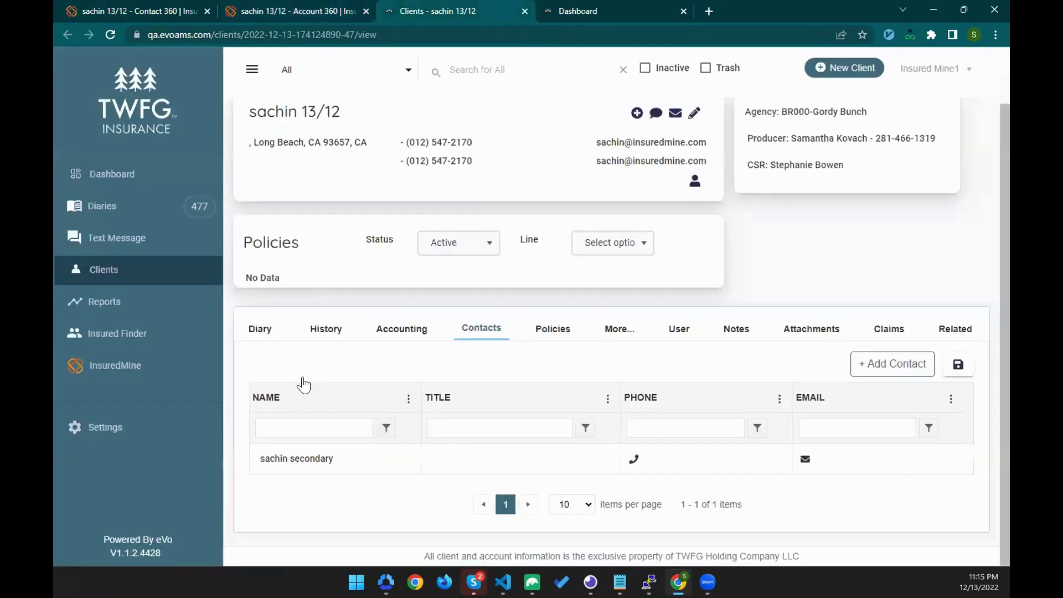
{"action": "left_click_drag", "start_coordinate": [242, 179], "coordinate": [387, 175]}
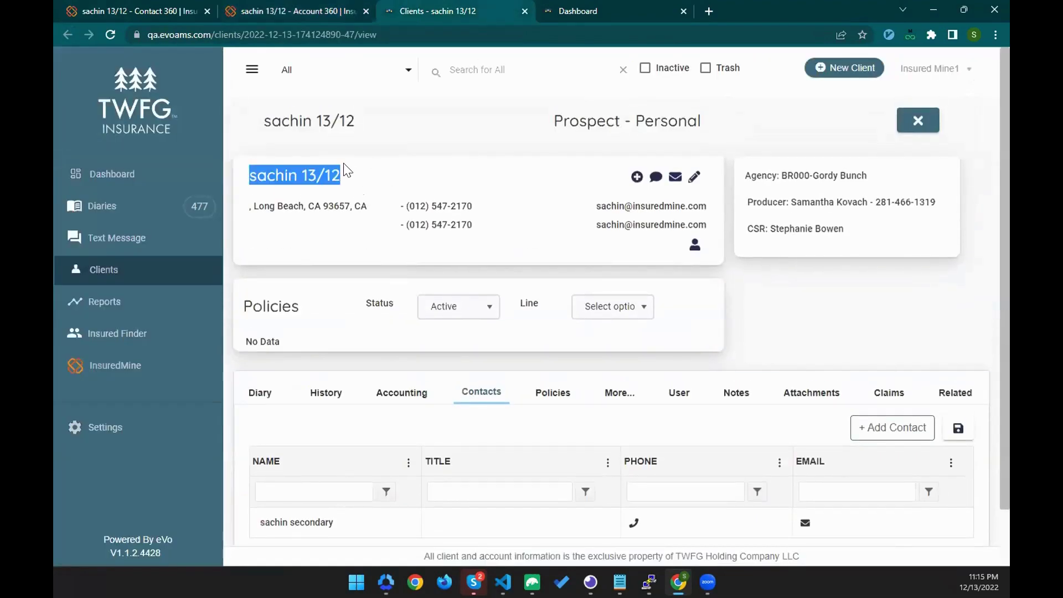
Open the Account 360 Contacts list and check both contacts show EVO Synced in the AMS Sync column.
{"action": "left_click", "coordinate": [286, 10]}
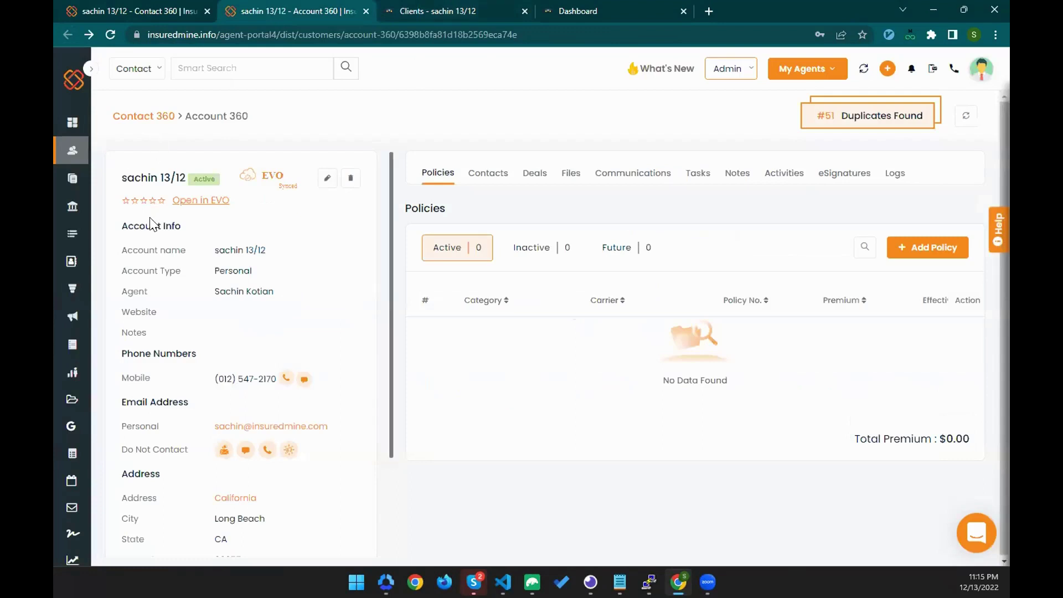
{"action": "left_click_drag", "start_coordinate": [212, 254], "coordinate": [268, 252]}
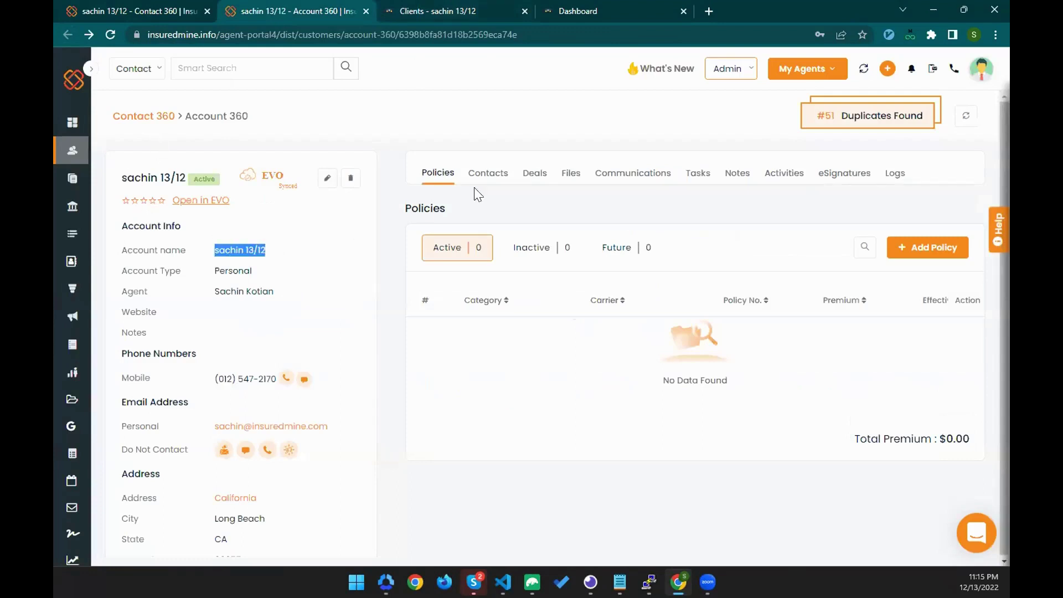
{"action": "left_click", "coordinate": [487, 172]}
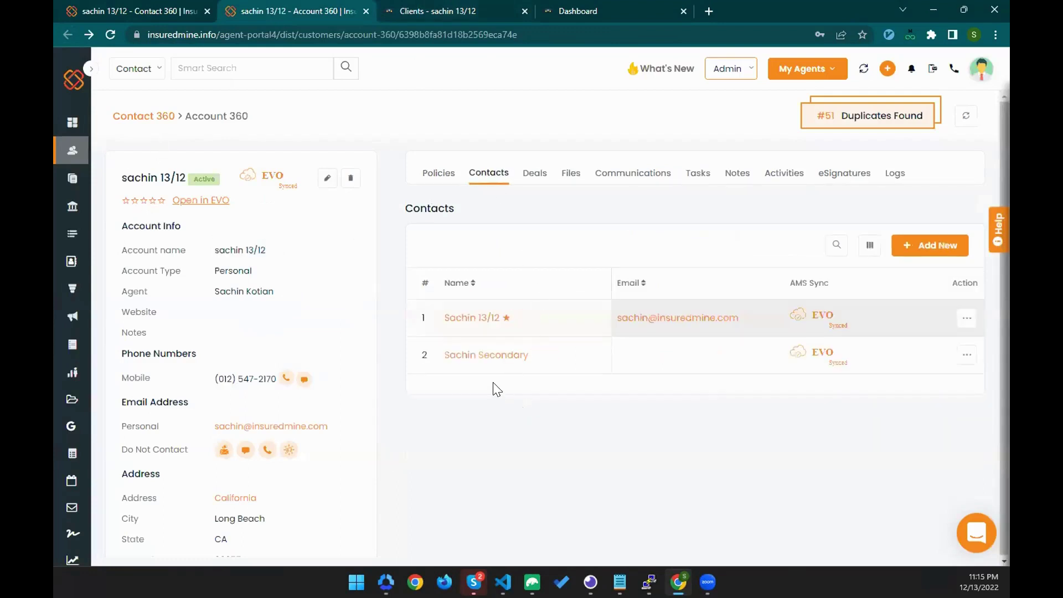
{"action": "mouse_move", "coordinate": [549, 330]}
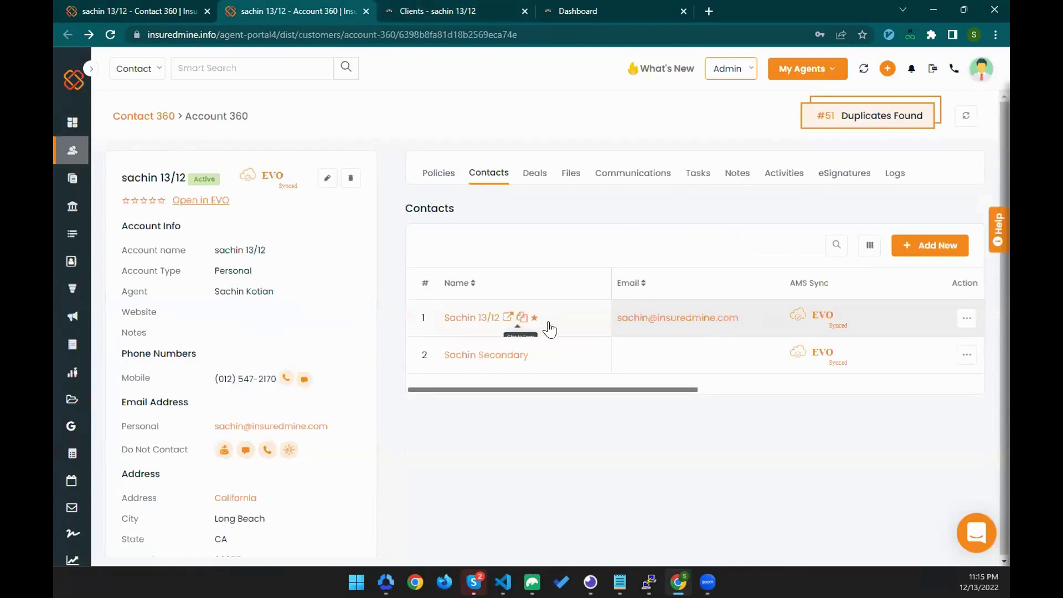
{"action": "left_click_drag", "start_coordinate": [601, 389], "coordinate": [392, 342]}
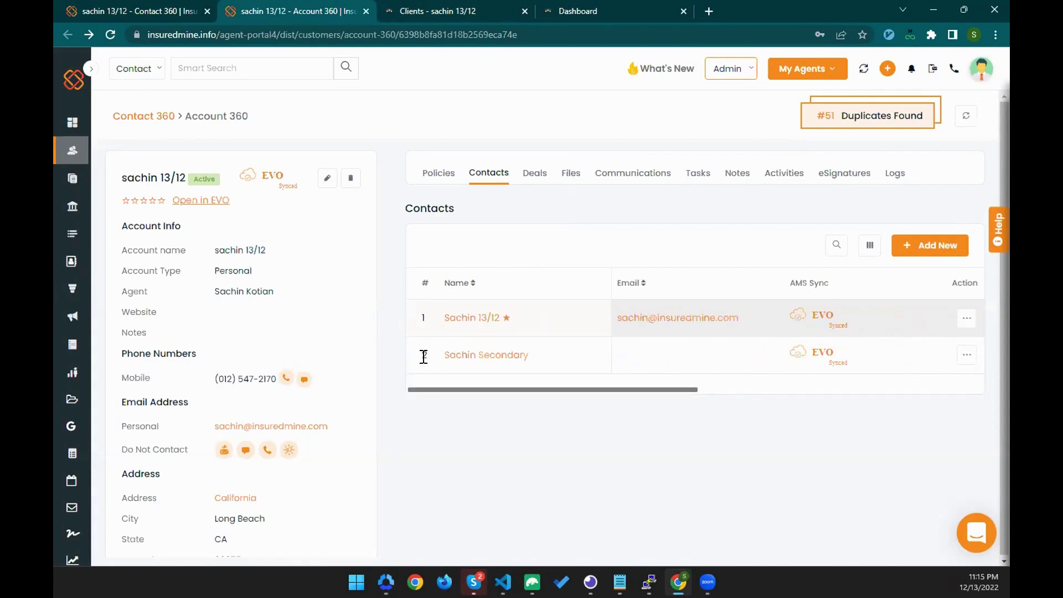
{"action": "left_click_drag", "start_coordinate": [424, 357], "coordinate": [569, 385]}
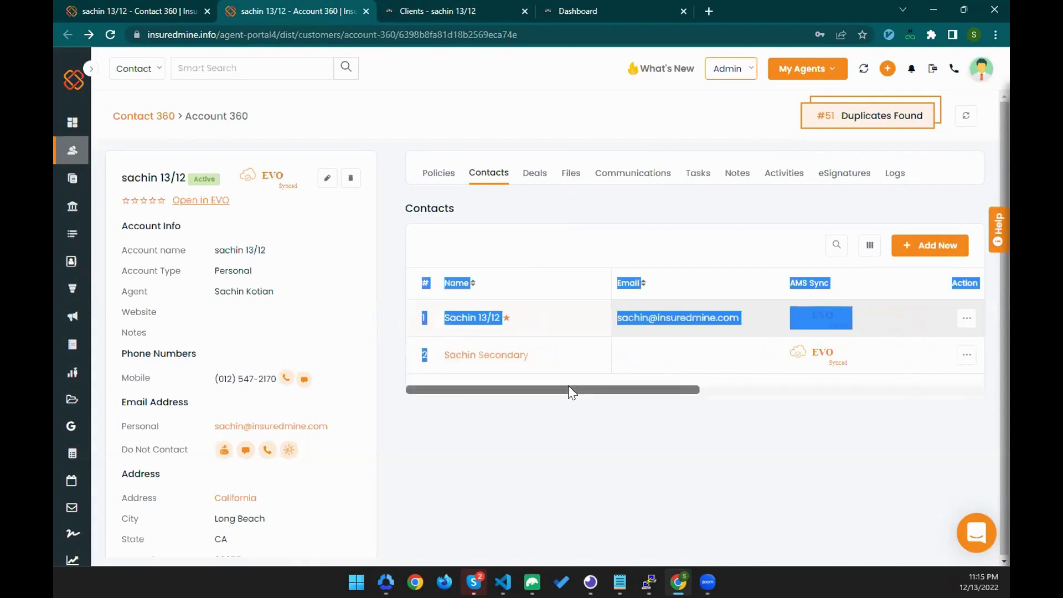
Switch back to the EVO client record, whose Contacts list holds the secondary contact.
{"action": "left_click", "coordinate": [429, 9]}
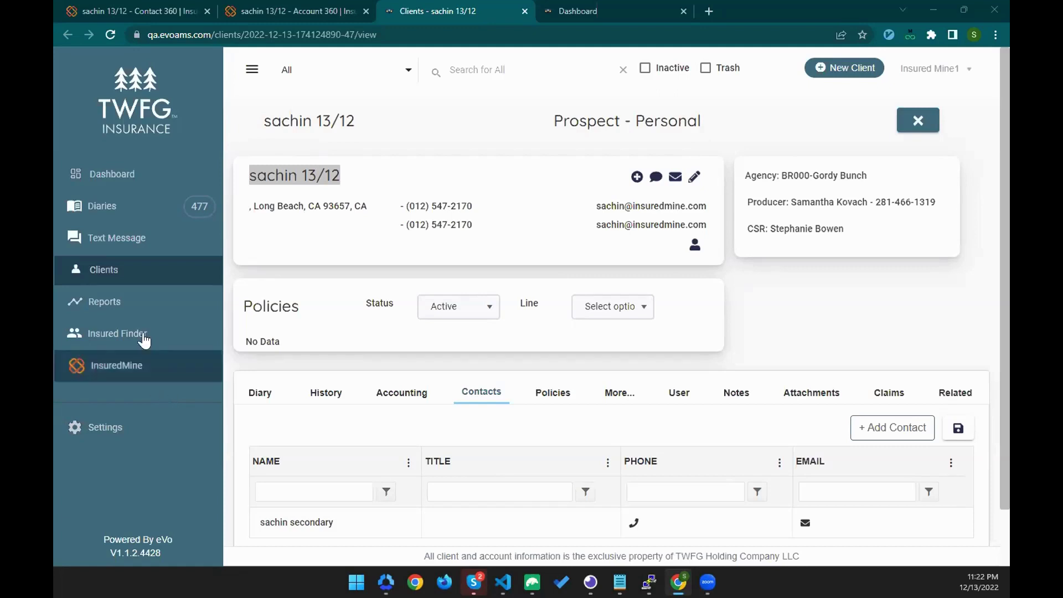
Check the account's empty Policies tab and open the Add Policy form.
{"action": "left_click", "coordinate": [288, 10]}
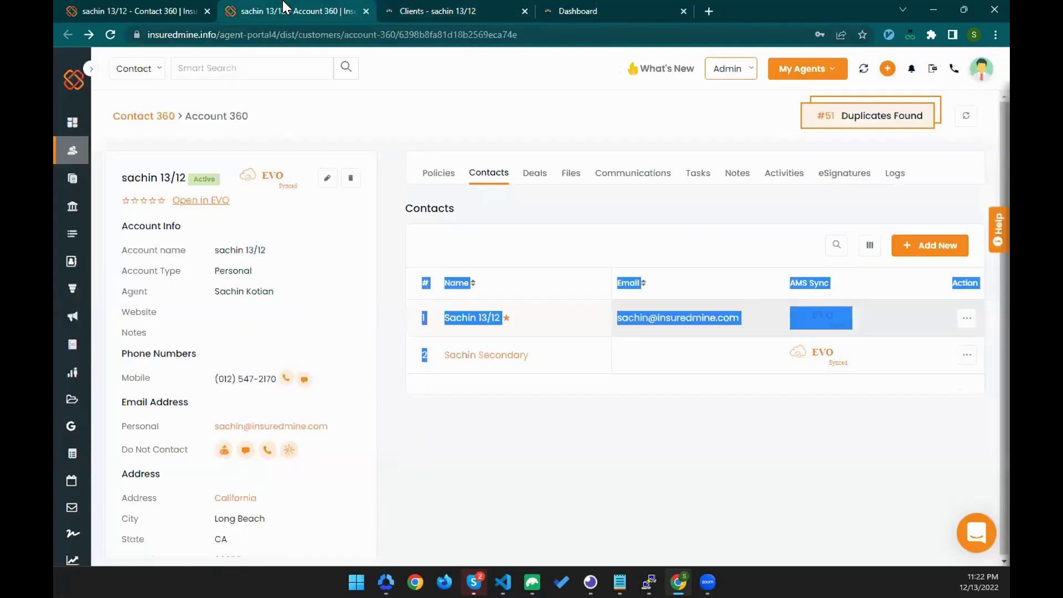
{"action": "left_click", "coordinate": [443, 181]}
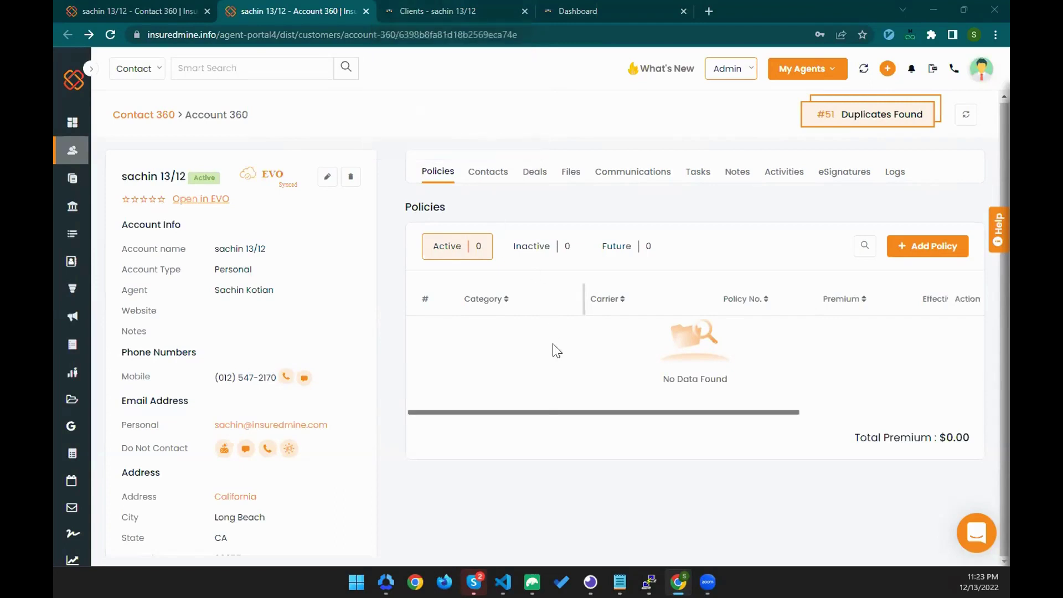
{"action": "left_click", "coordinate": [918, 250]}
Assign the new policy to the account's contact and locate the required category and carrier fields.
{"action": "left_click", "coordinate": [718, 274]}
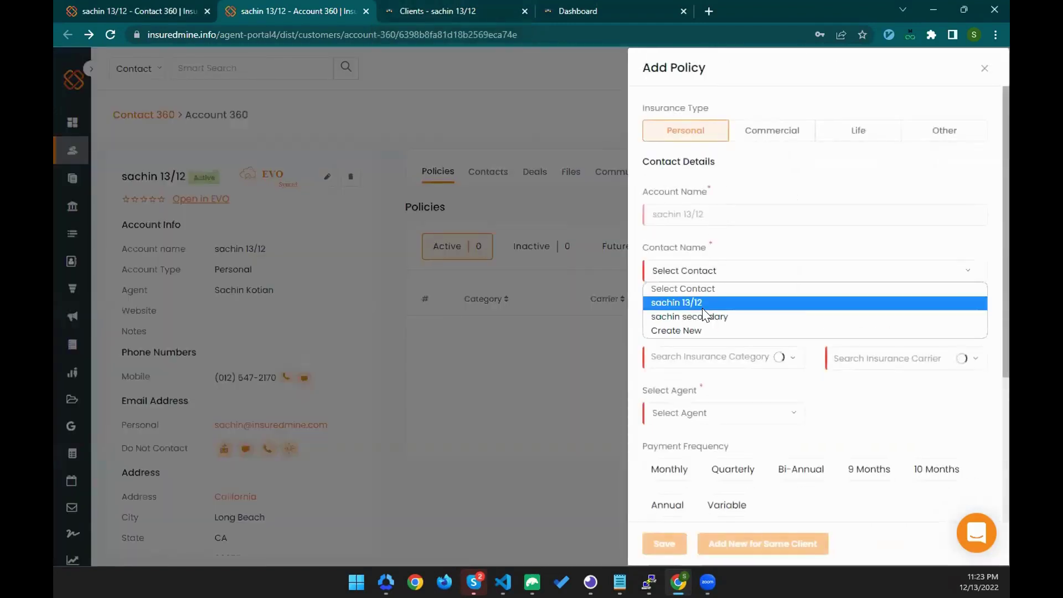
{"action": "left_click", "coordinate": [702, 303]}
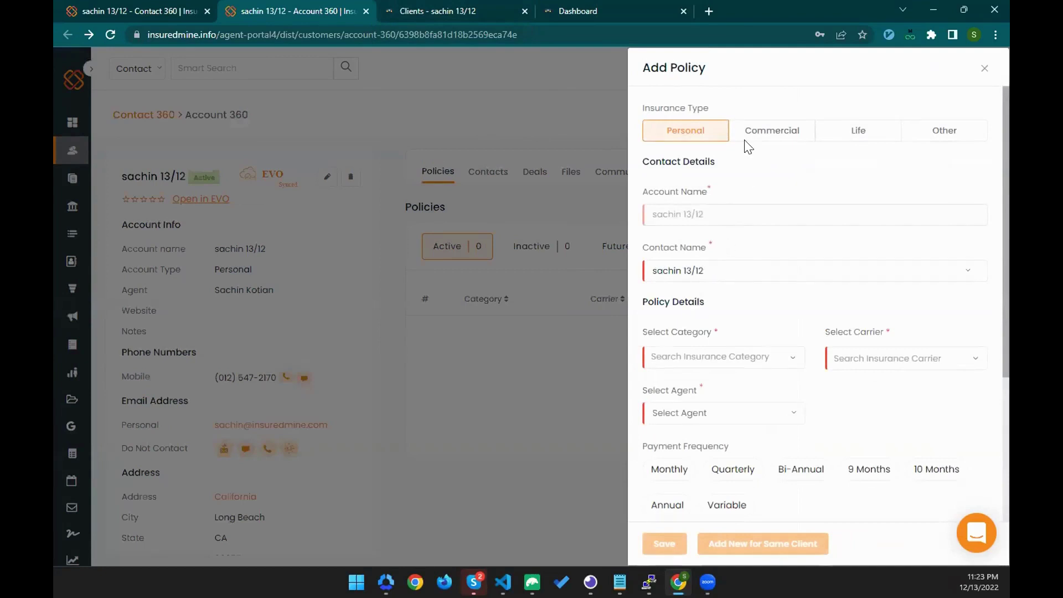
{"action": "scroll", "coordinate": [759, 358], "scroll_direction": "down", "scroll_amount": 1}
{"action": "left_click", "coordinate": [719, 290]}
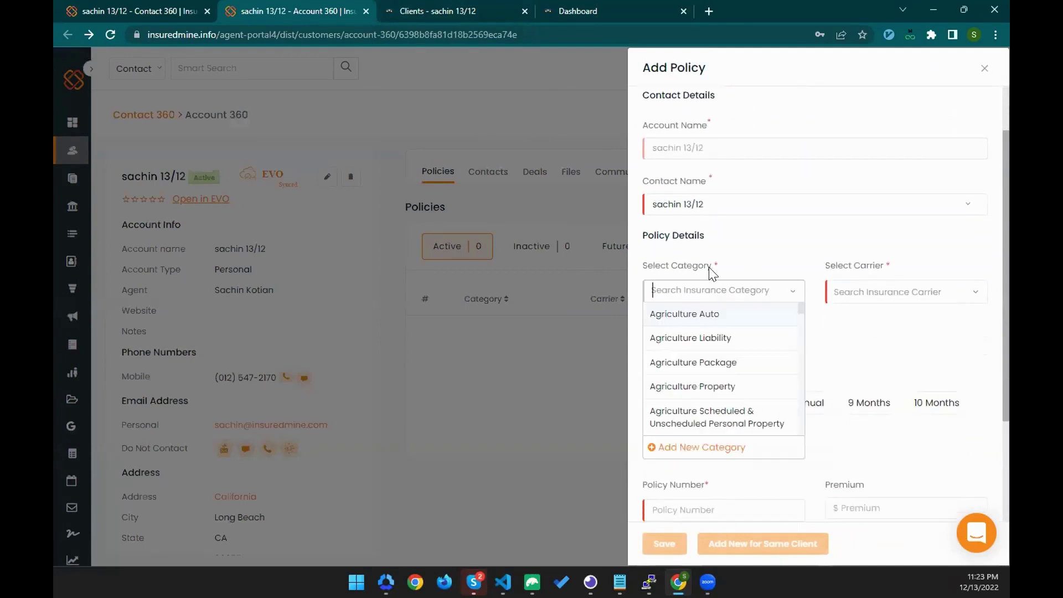
{"action": "left_click", "coordinate": [705, 267]}
{"action": "scroll", "coordinate": [698, 346], "scroll_direction": "up", "scroll_amount": 1}
{"action": "left_click", "coordinate": [705, 360]}
{"action": "scroll", "coordinate": [720, 413], "scroll_direction": "down", "scroll_amount": 1}
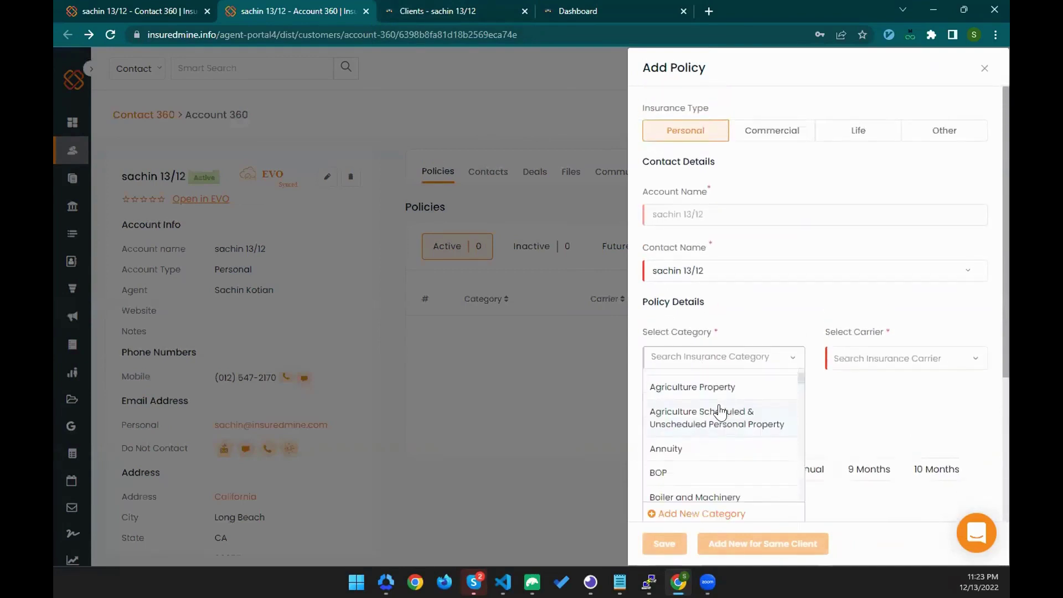
{"action": "scroll", "coordinate": [720, 412], "scroll_direction": "up", "scroll_amount": 1}
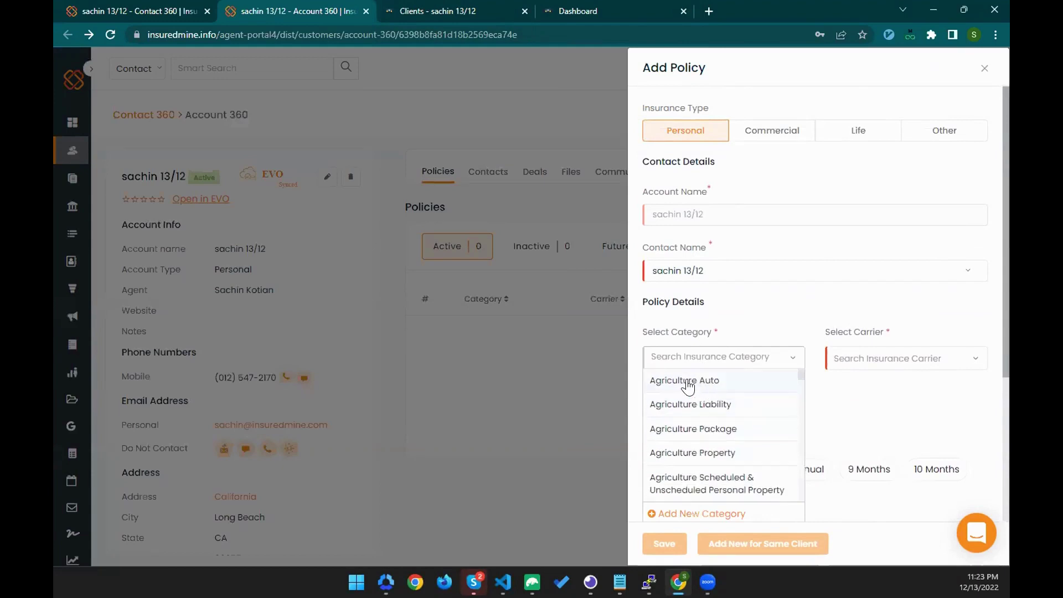
{"action": "left_click", "coordinate": [699, 315]}
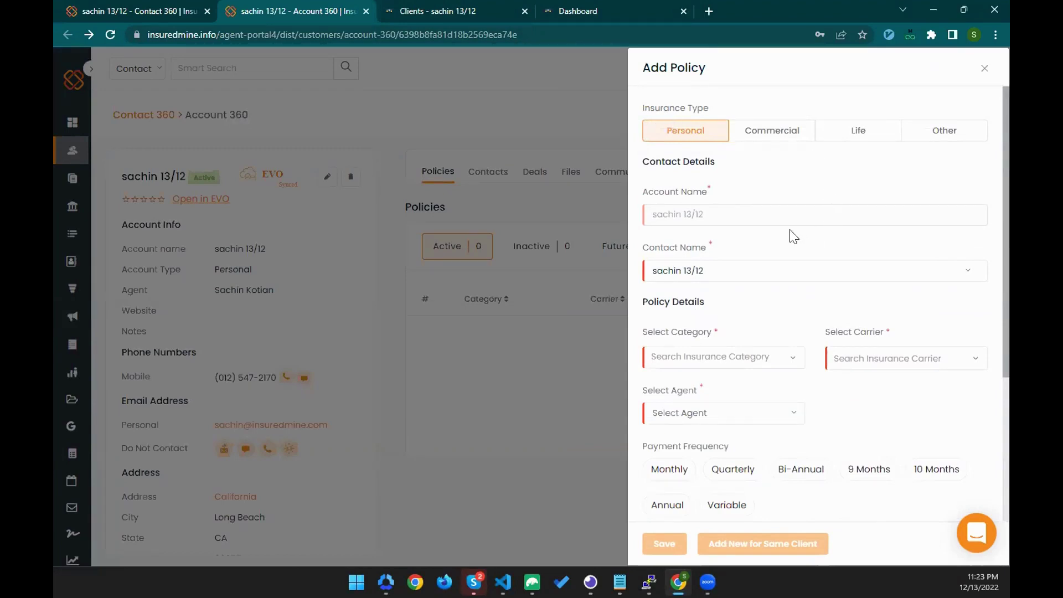
{"action": "triple_click", "coordinate": [690, 331]}
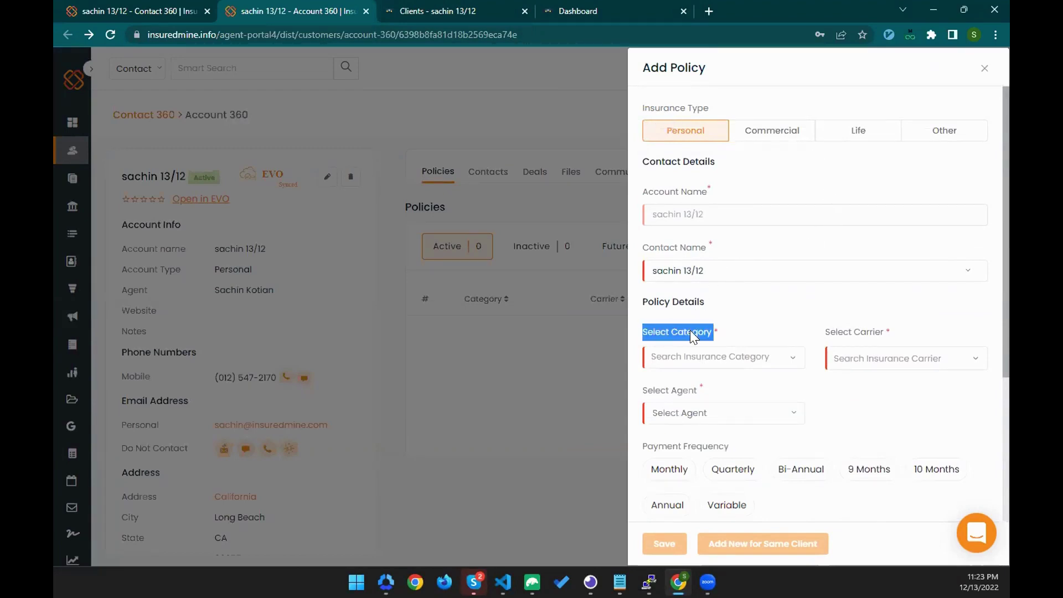
{"action": "triple_click", "coordinate": [871, 331]}
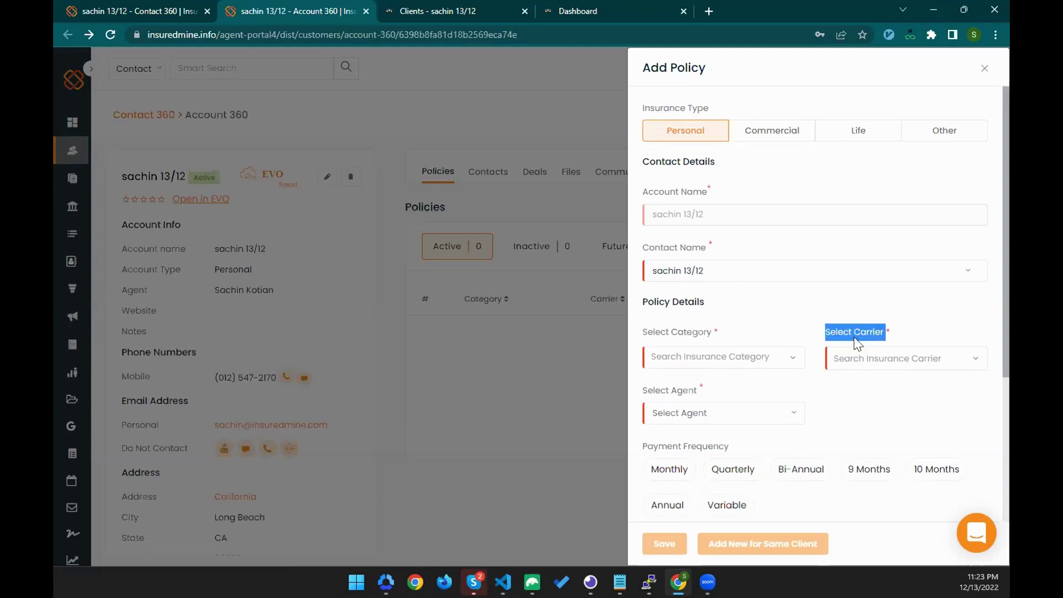
Set category Agriculture Auto and carrier ****Use TIG***-HMG, and assign an agent.
{"action": "left_click", "coordinate": [720, 358]}
{"action": "left_click", "coordinate": [695, 381]}
{"action": "left_click", "coordinate": [884, 359]}
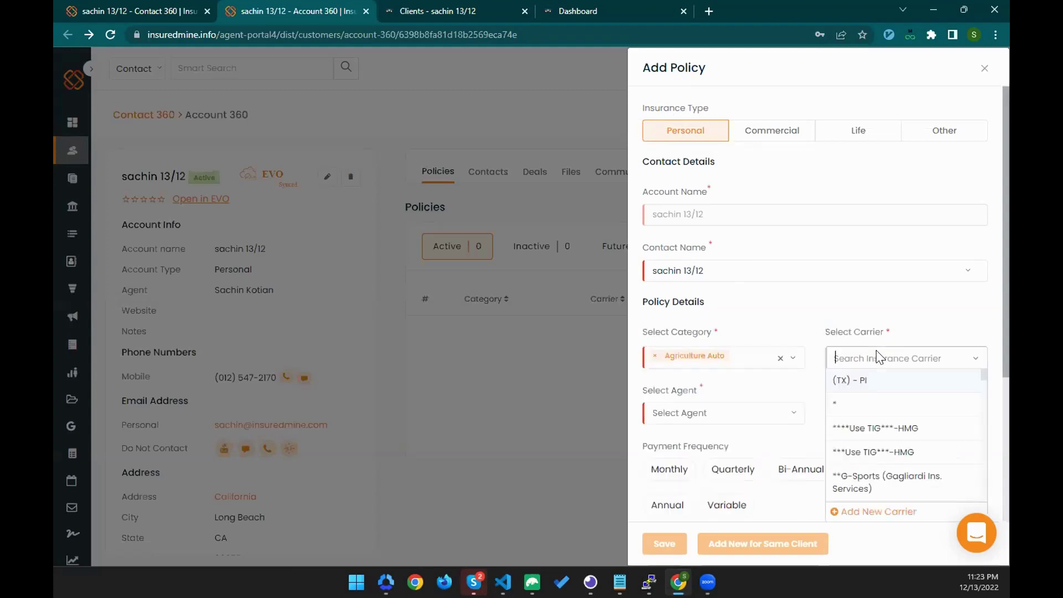
{"action": "scroll", "coordinate": [880, 383], "scroll_direction": "down", "scroll_amount": 5}
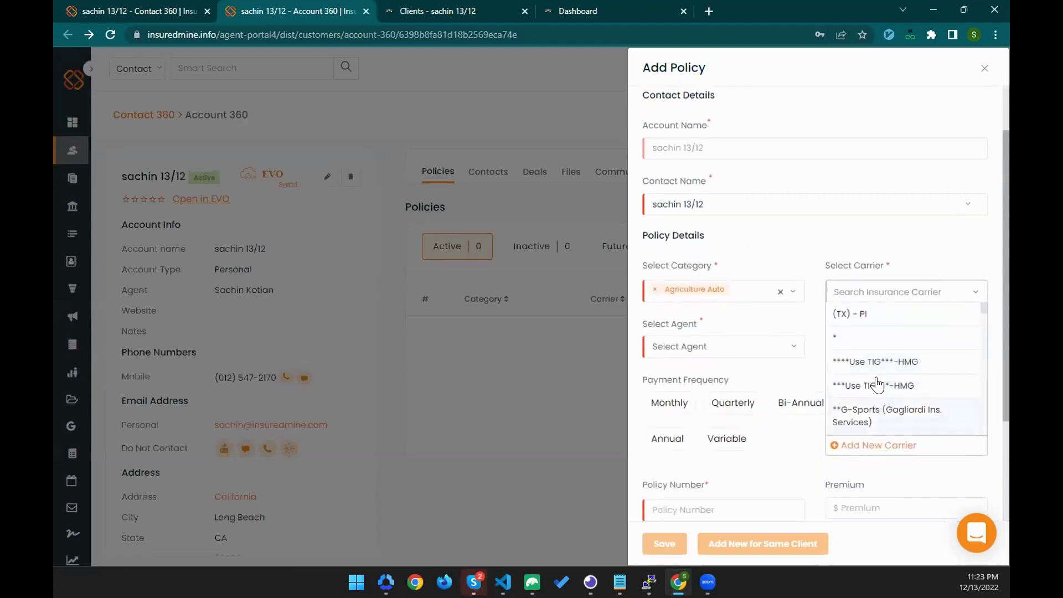
{"action": "scroll", "coordinate": [874, 381], "scroll_direction": "down", "scroll_amount": 4}
{"action": "scroll", "coordinate": [874, 381], "scroll_direction": "up", "scroll_amount": 3}
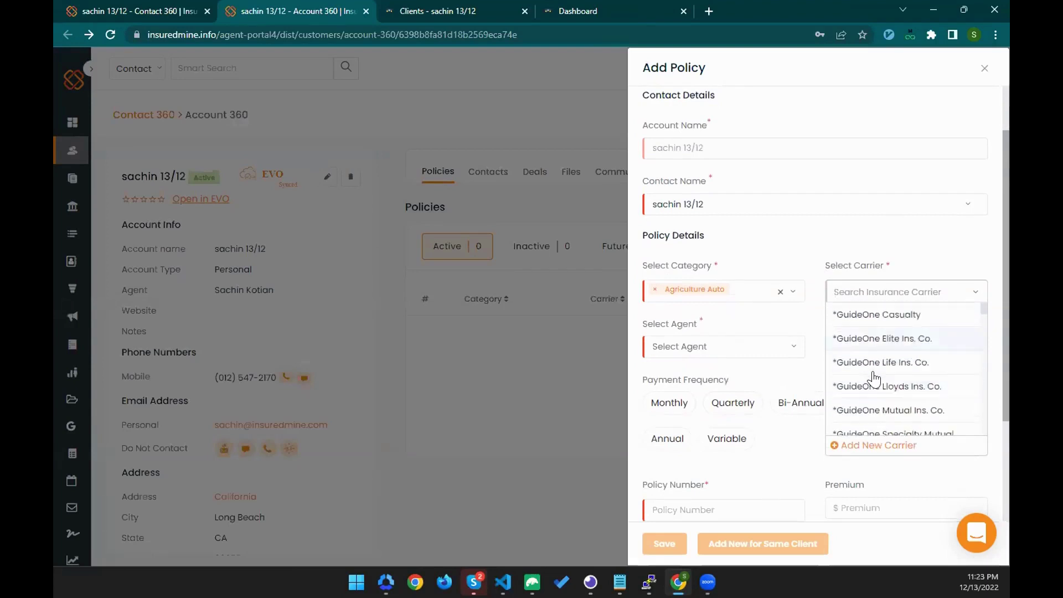
{"action": "scroll", "coordinate": [875, 380], "scroll_direction": "down", "scroll_amount": 3}
{"action": "scroll", "coordinate": [875, 380], "scroll_direction": "down", "scroll_amount": 5}
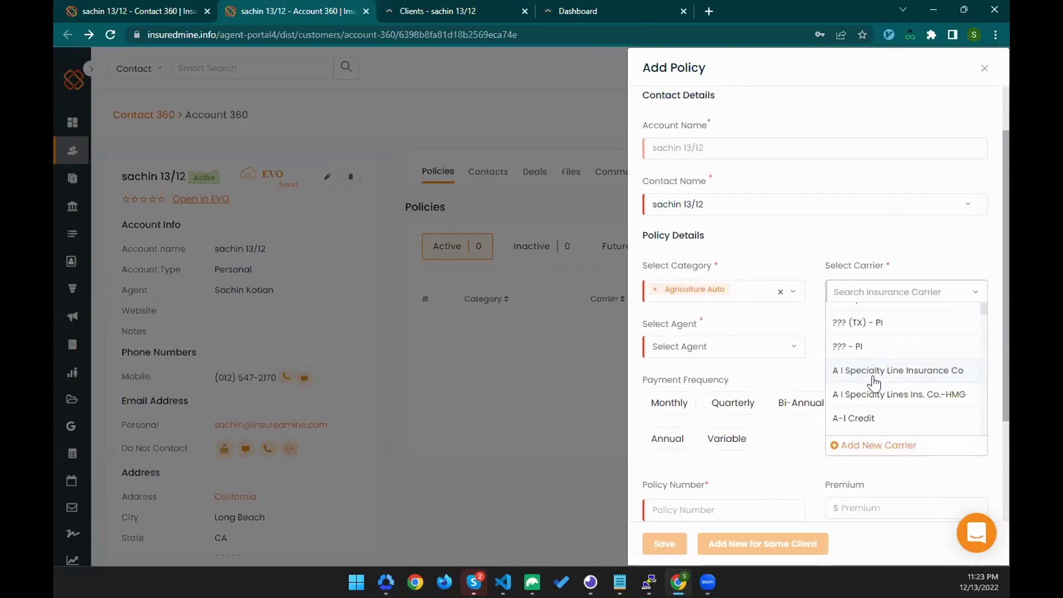
{"action": "scroll", "coordinate": [870, 375], "scroll_direction": "up", "scroll_amount": 1}
{"action": "scroll", "coordinate": [868, 380], "scroll_direction": "up", "scroll_amount": 5}
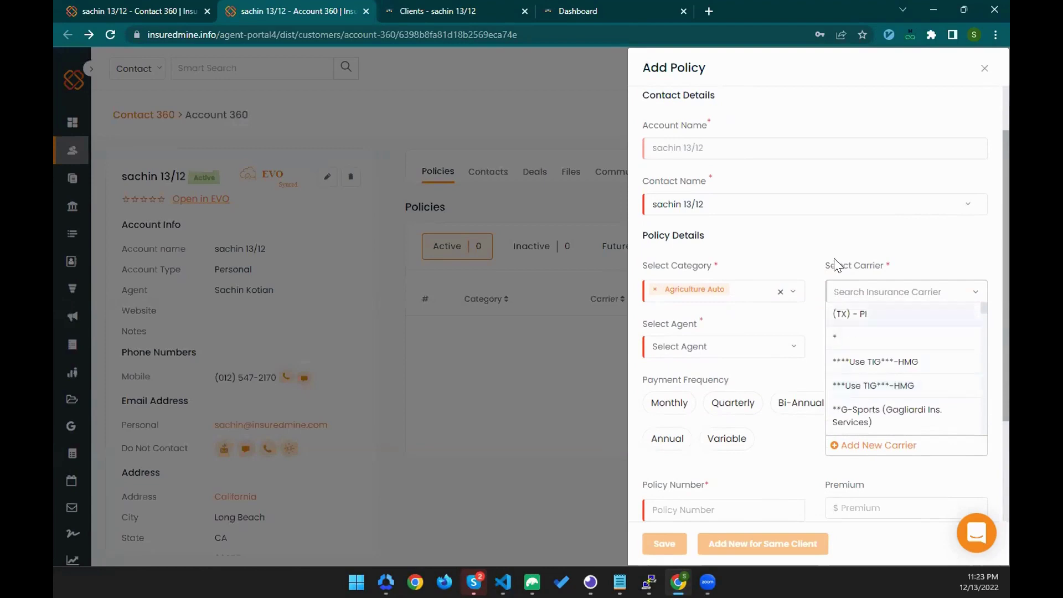
{"action": "scroll", "coordinate": [877, 379], "scroll_direction": "down", "scroll_amount": 2}
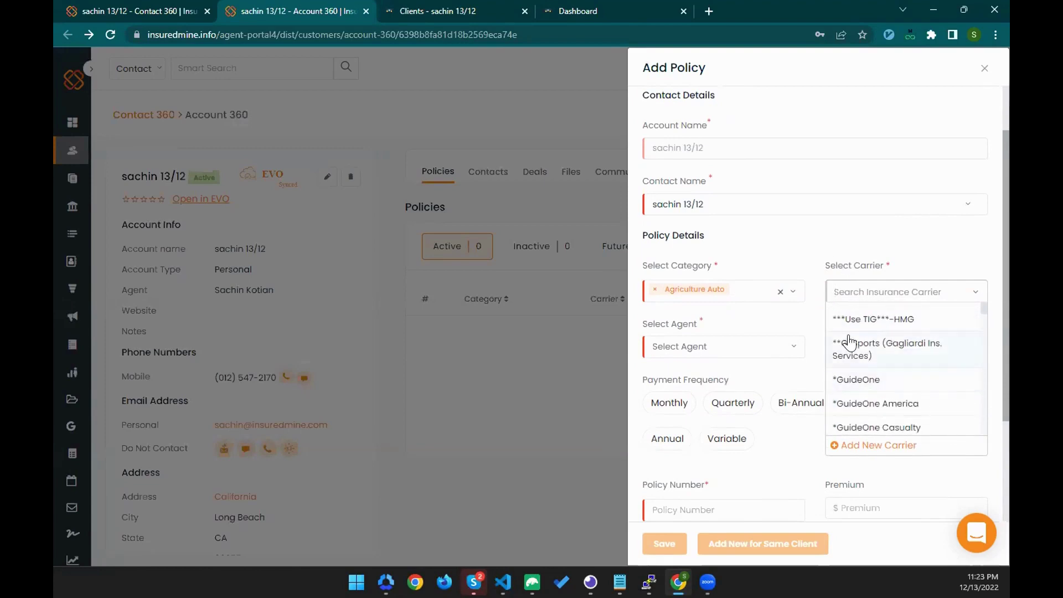
{"action": "scroll", "coordinate": [869, 347], "scroll_direction": "up", "scroll_amount": 2}
{"action": "left_click", "coordinate": [874, 360]}
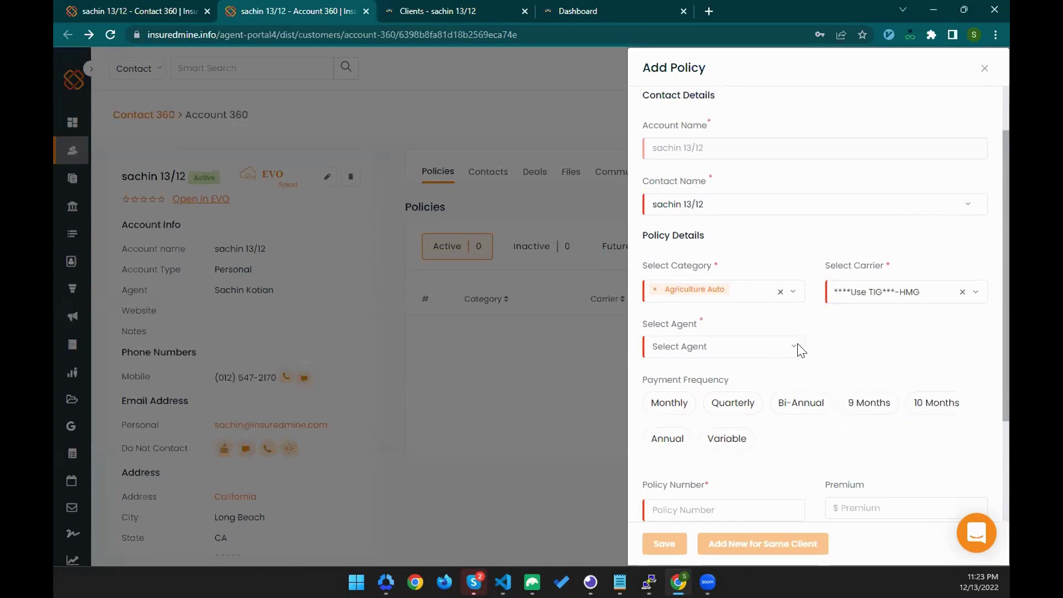
{"action": "left_click", "coordinate": [798, 348]}
{"action": "left_click", "coordinate": [724, 364]}
Choose Monthly payment frequency, enter the policy number and a 123 premium.
{"action": "scroll", "coordinate": [928, 434], "scroll_direction": "down", "scroll_amount": 2}
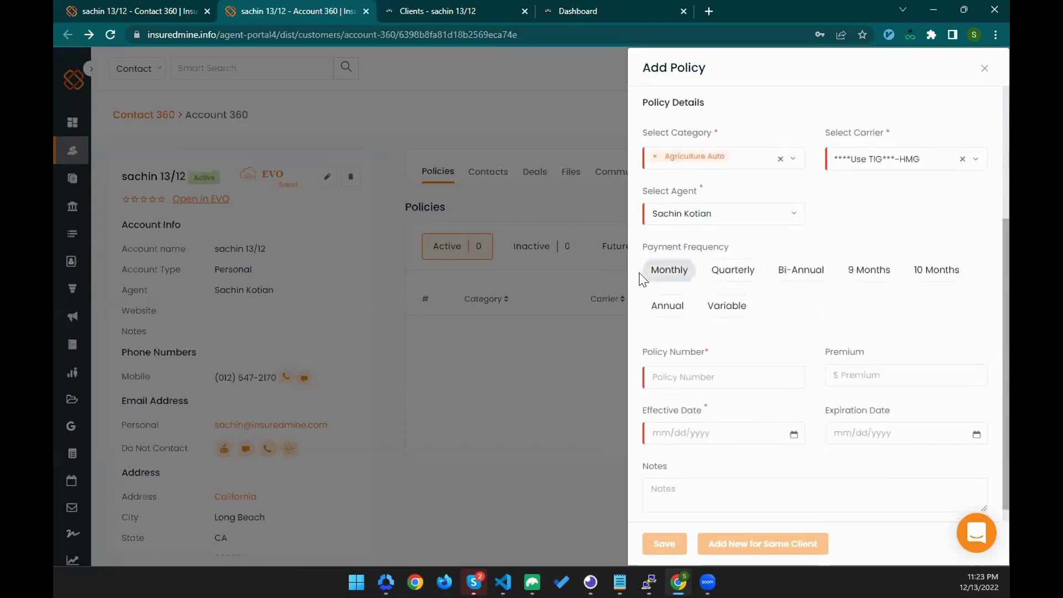
{"action": "left_click", "coordinate": [677, 271]}
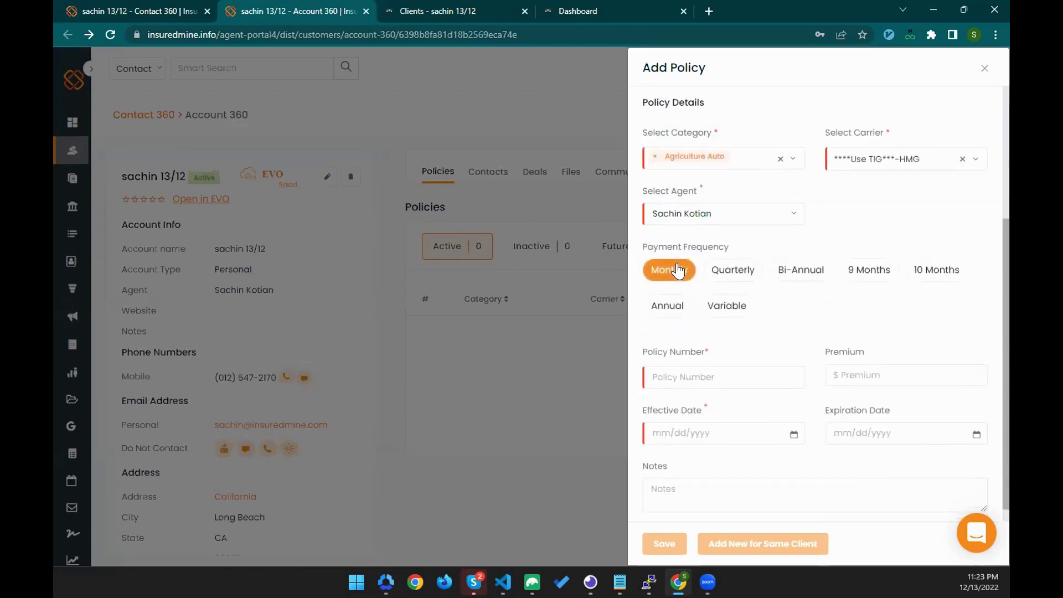
{"action": "left_click", "coordinate": [739, 377]}
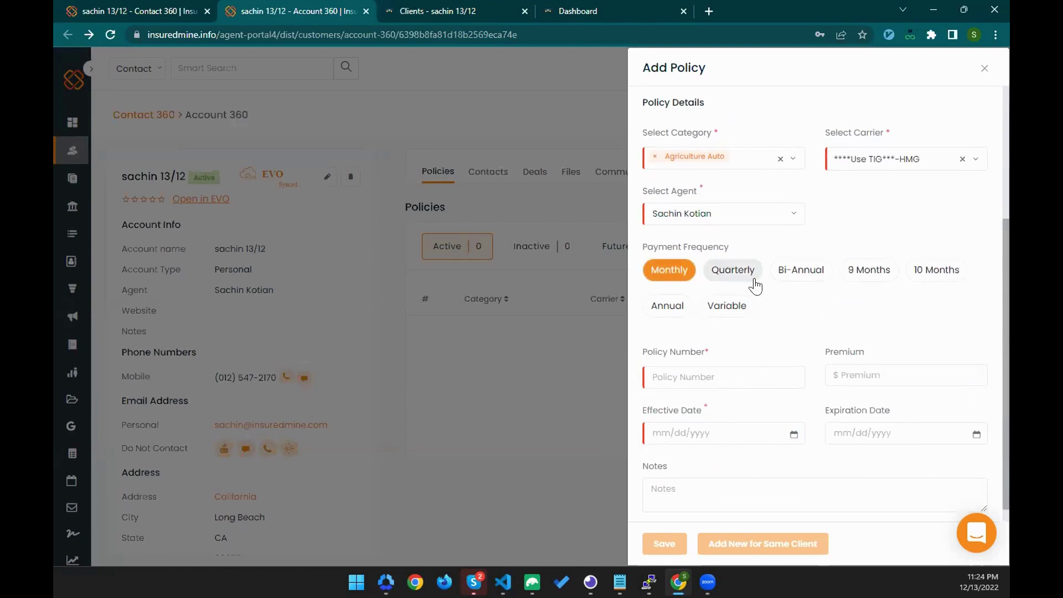
{"action": "type", "text": "sac"}
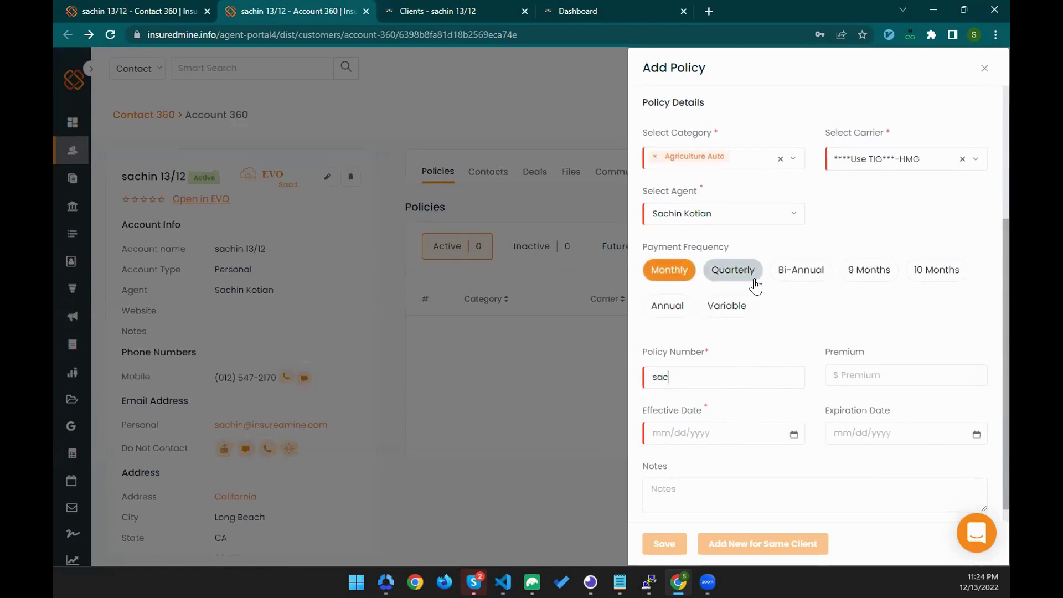
{"action": "type", "text": "hin-testing-13-12"}
{"action": "key", "text": "ctrl+a"}
{"action": "key", "text": "Tab"}
{"action": "type", "text": "123"}
{"action": "key", "text": "ctrl+a"}
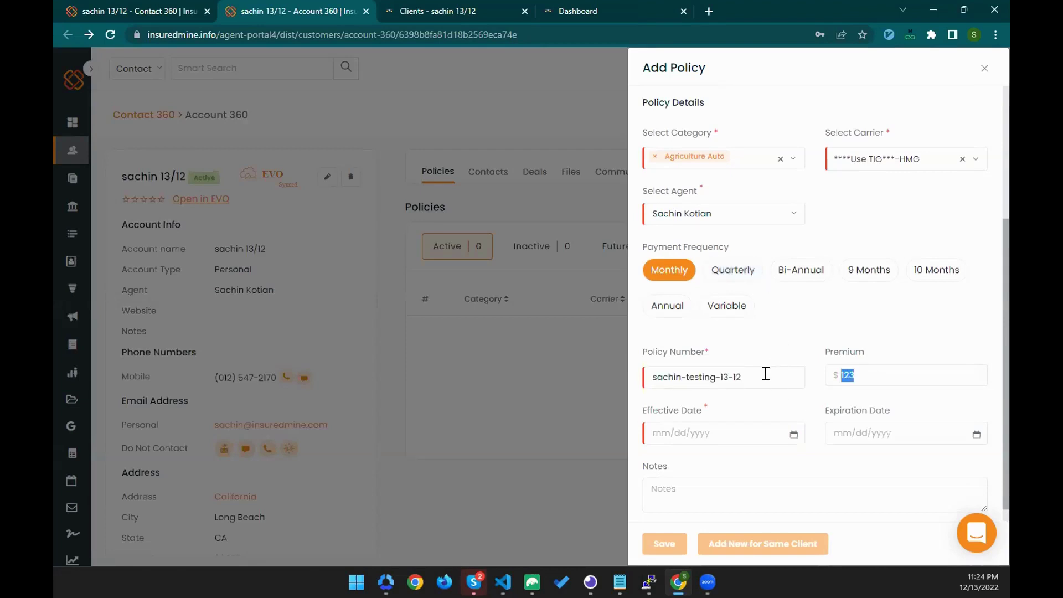
{"action": "left_click", "coordinate": [766, 373]}
{"action": "key", "text": "ctrl+a"}
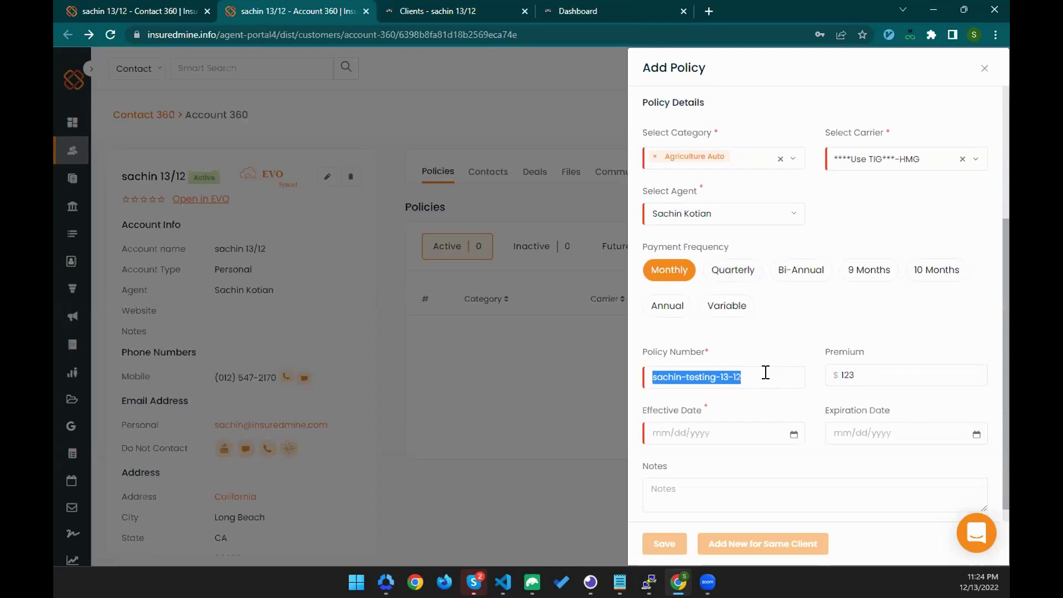
{"action": "left_click", "coordinate": [766, 372]}
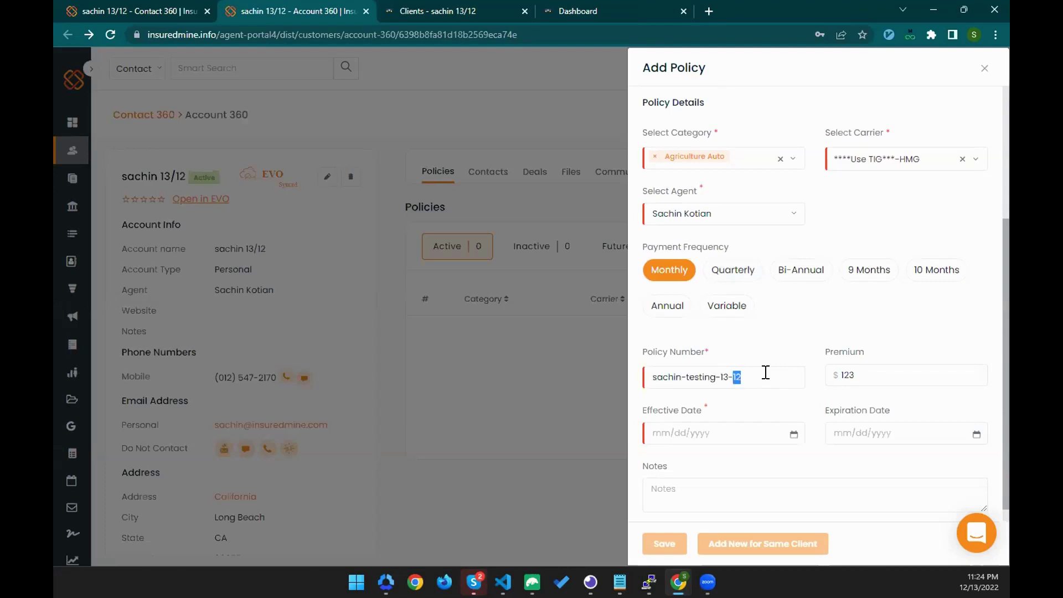
{"action": "key", "text": "ctrl+a"}
{"action": "left_click", "coordinate": [766, 372]}
{"action": "key", "text": "ctrl+a"}
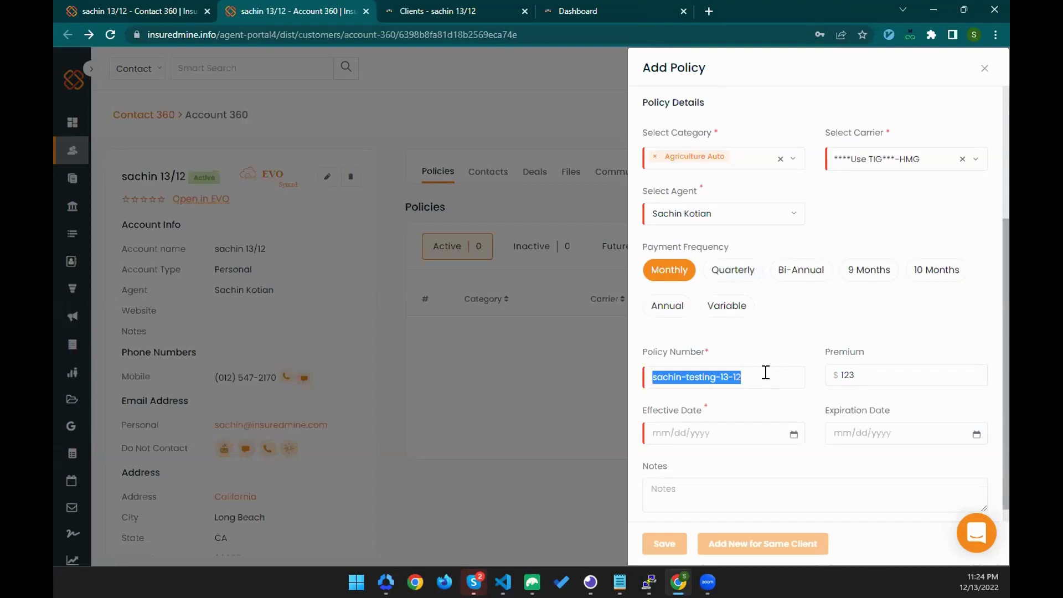
{"action": "double_click", "coordinate": [766, 372]}
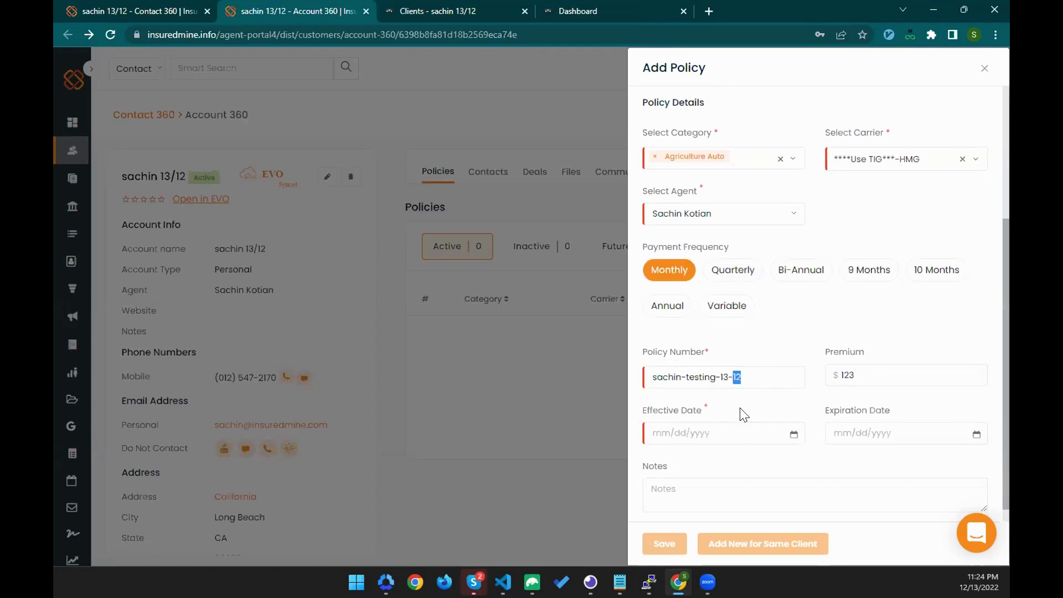
{"action": "triple_click", "coordinate": [728, 377]}
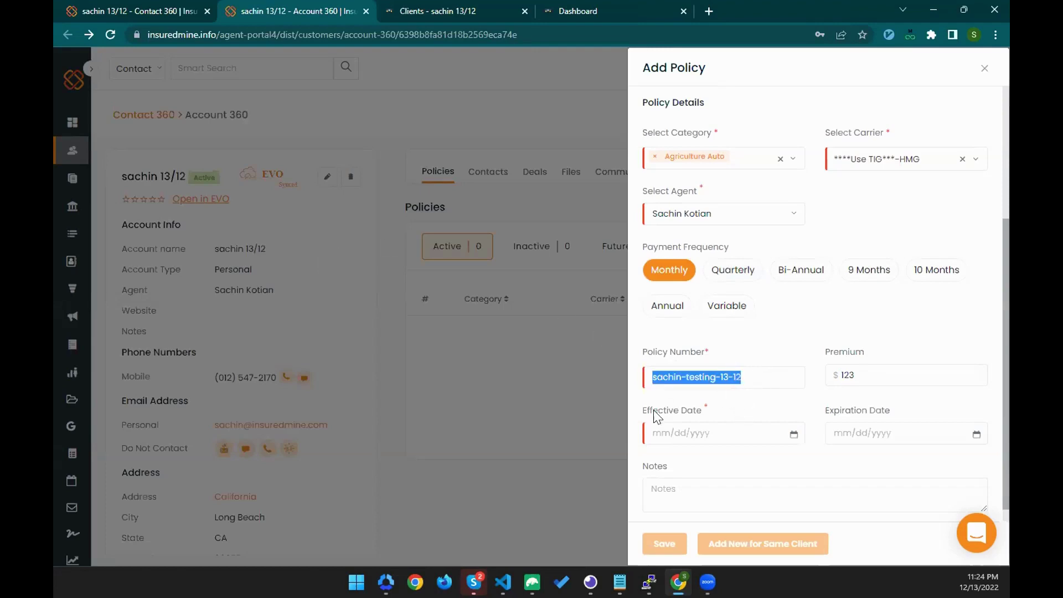
Set effective date 08/23/2022 and expiration 09/23/2023, then save the policy.
{"action": "left_click", "coordinate": [703, 431]}
{"action": "triple_click", "coordinate": [668, 370]}
{"action": "left_click", "coordinate": [705, 434]}
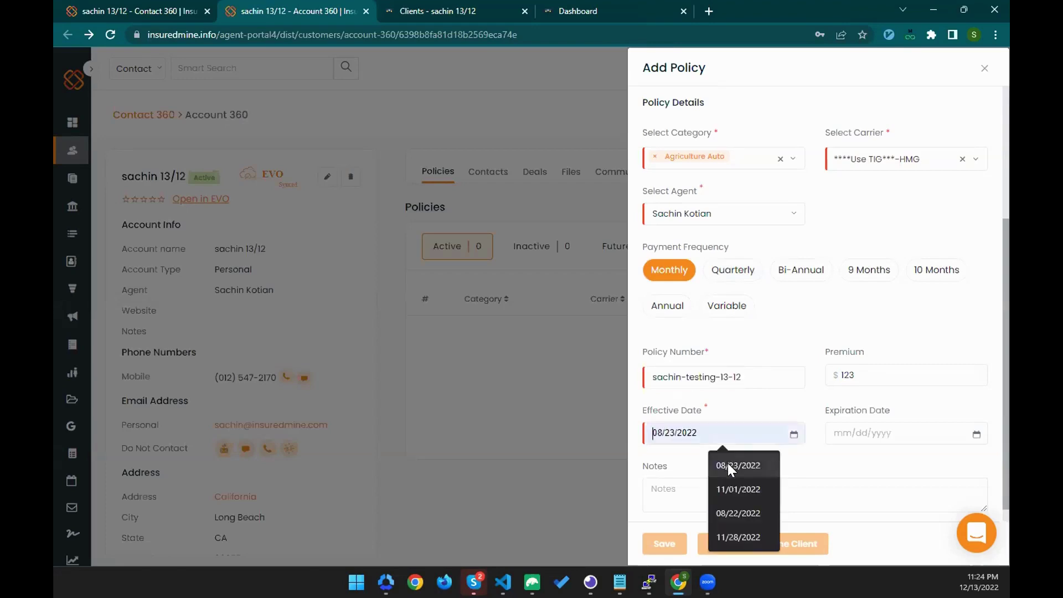
{"action": "left_click", "coordinate": [728, 464]}
{"action": "left_click", "coordinate": [898, 427]}
{"action": "key", "text": "BackSpace"}
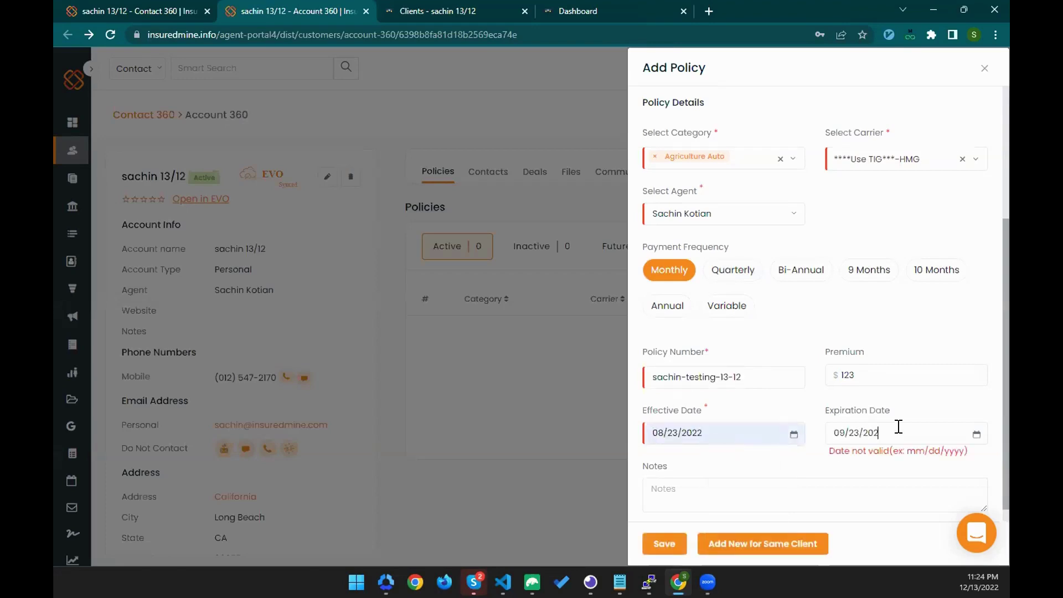
{"action": "type", "text": "3"}
{"action": "scroll", "coordinate": [803, 425], "scroll_direction": "down", "scroll_amount": 1}
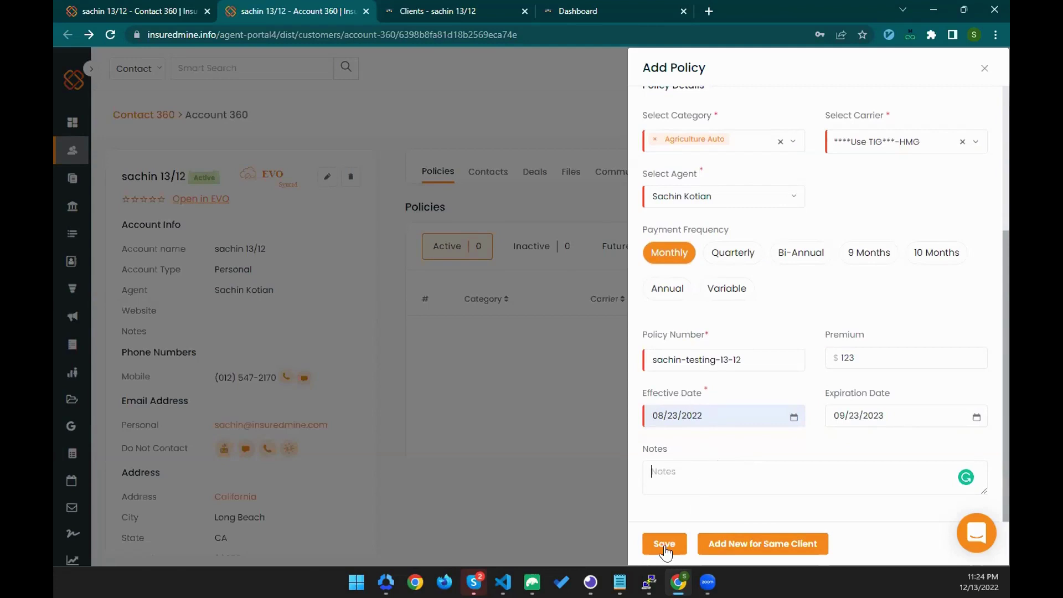
{"action": "triple_click", "coordinate": [746, 355]}
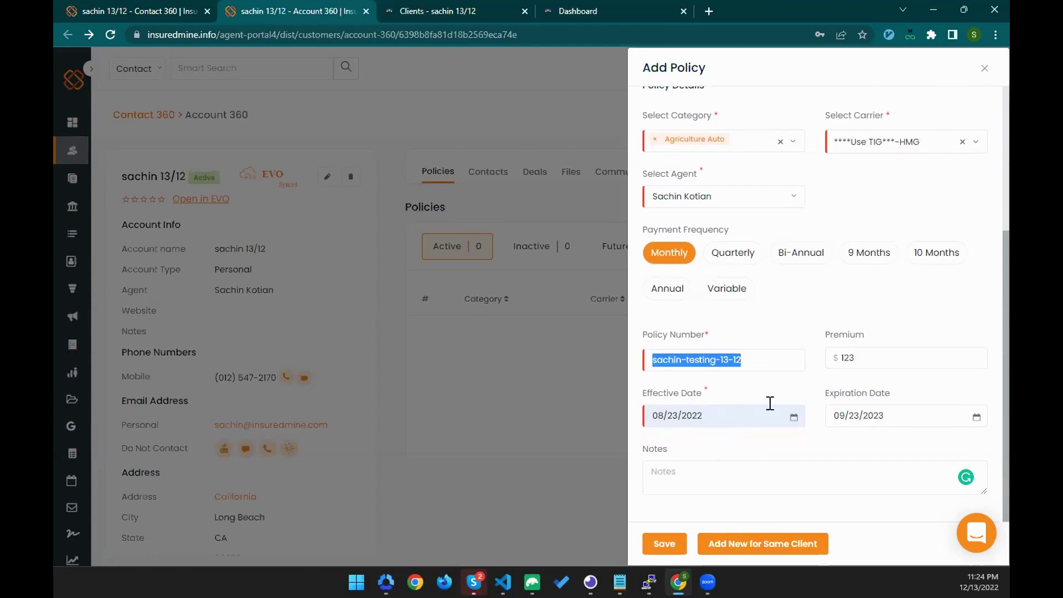
{"action": "left_click", "coordinate": [665, 542]}
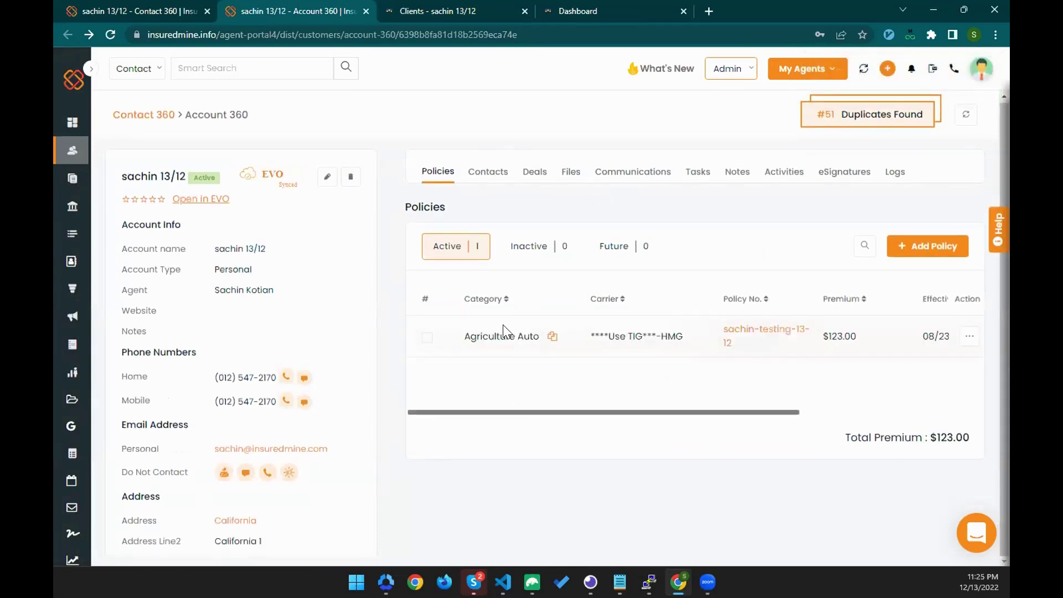
Open the detail page of the Agriculture Auto policy sachin-testing-13-12 from the Policies table.
{"action": "left_click_drag", "start_coordinate": [525, 413], "coordinate": [461, 410]}
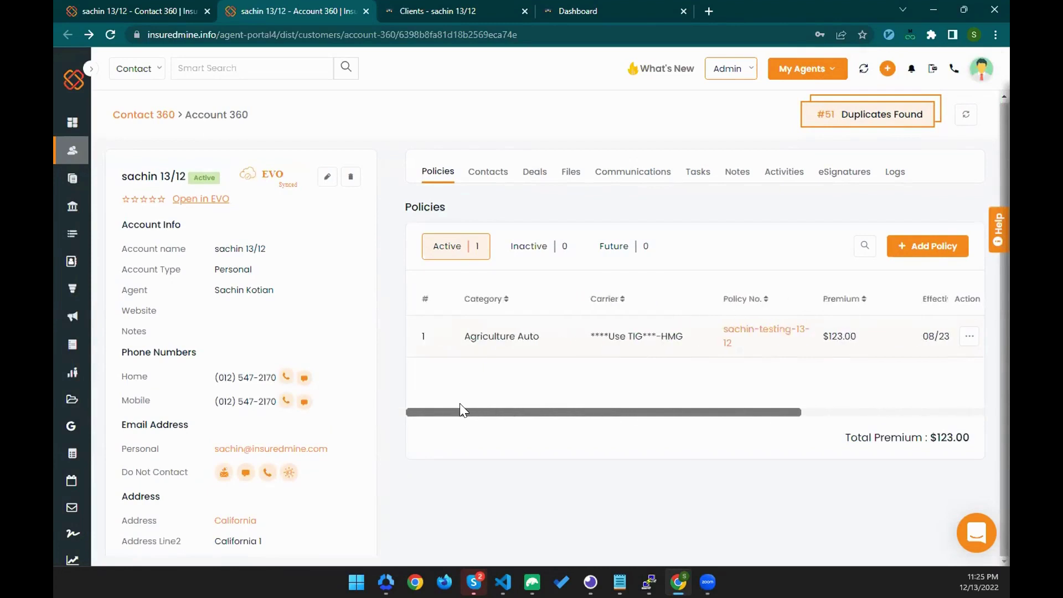
{"action": "left_click_drag", "start_coordinate": [769, 413], "coordinate": [949, 412]}
{"action": "left_click", "coordinate": [969, 336]}
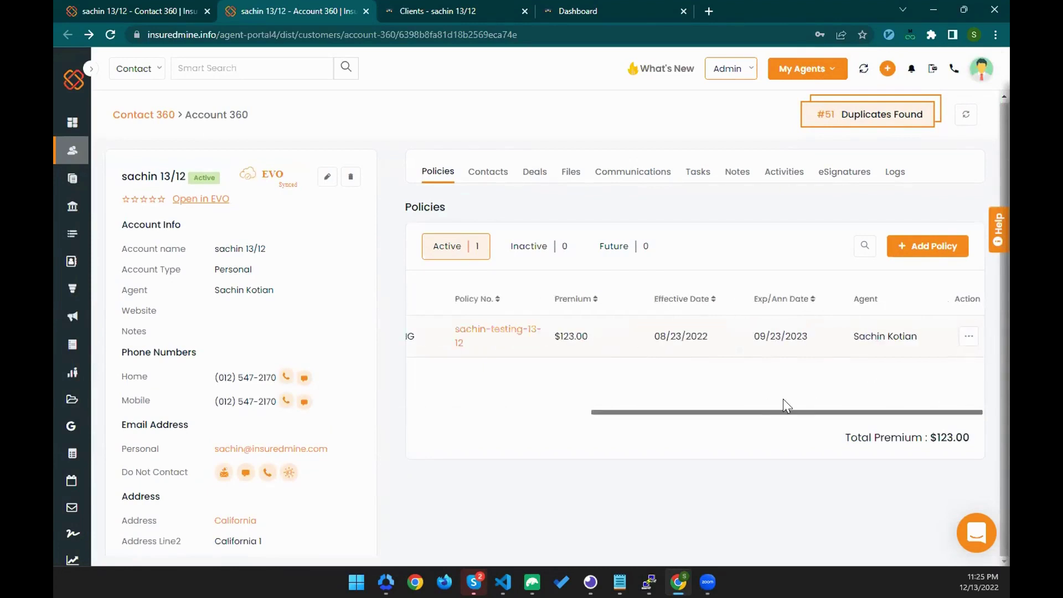
{"action": "left_click_drag", "start_coordinate": [723, 416], "coordinate": [608, 415]}
{"action": "left_click", "coordinate": [653, 333]}
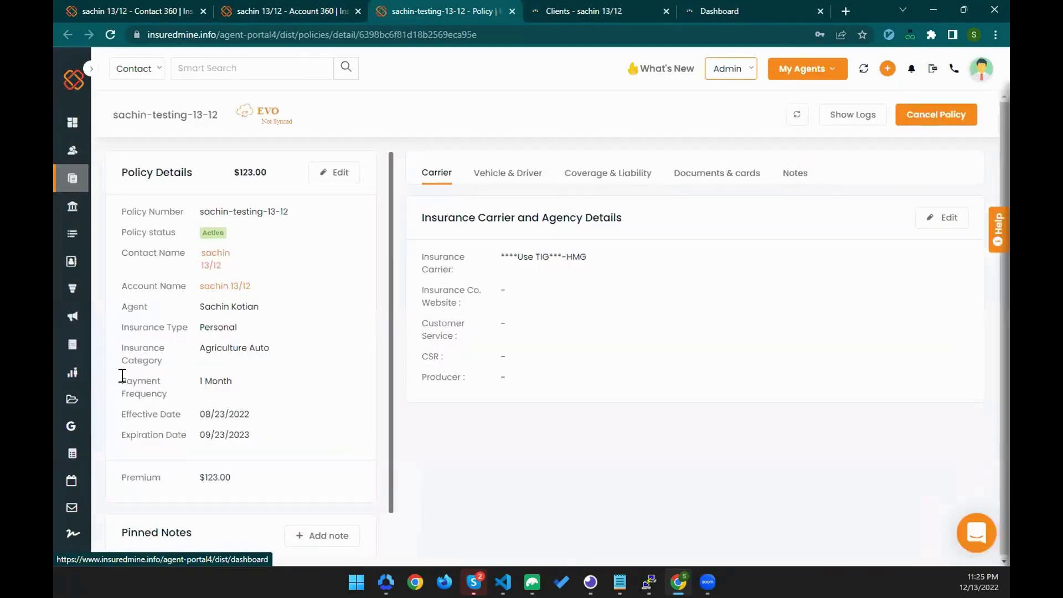
In the AMS sync panel, set Bill Type to 3rd Party and Bill Method to Agency Bill.
{"action": "left_click", "coordinate": [266, 113]}
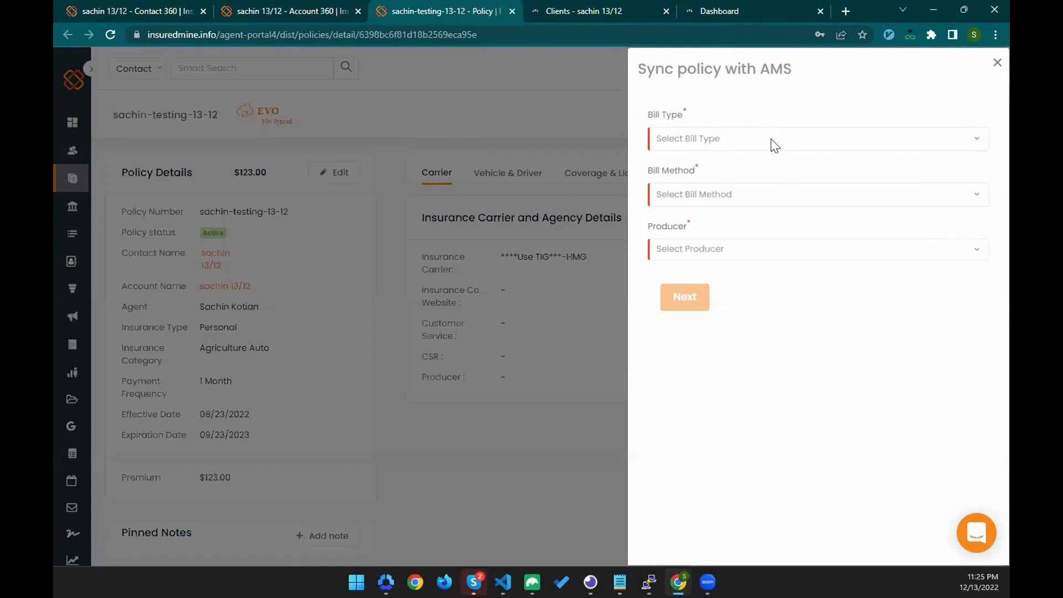
{"action": "left_click", "coordinate": [753, 198]}
{"action": "left_click", "coordinate": [729, 155]}
{"action": "left_click", "coordinate": [743, 198]}
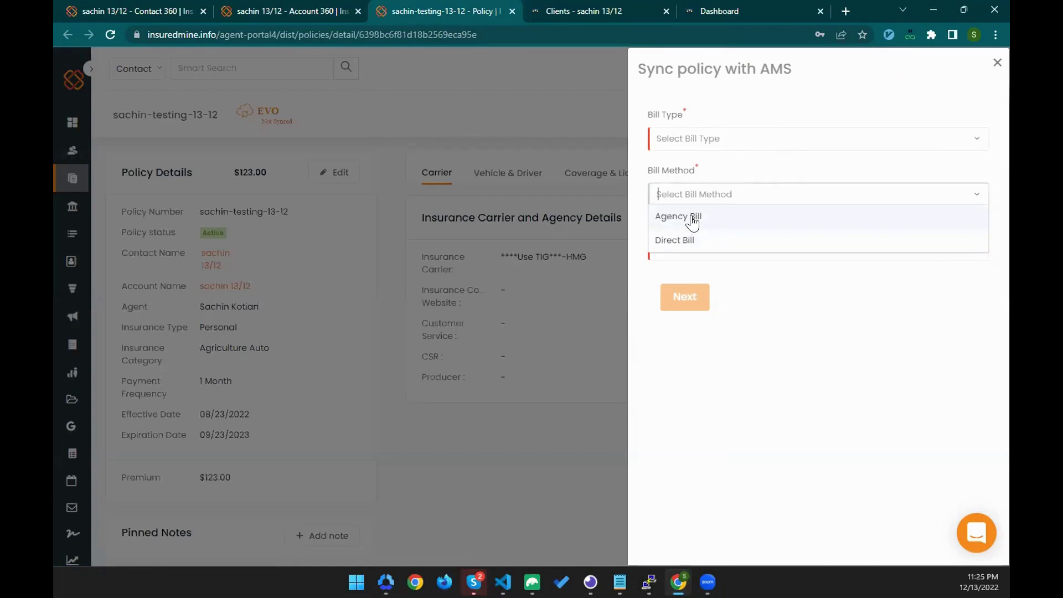
{"action": "left_click", "coordinate": [692, 144]}
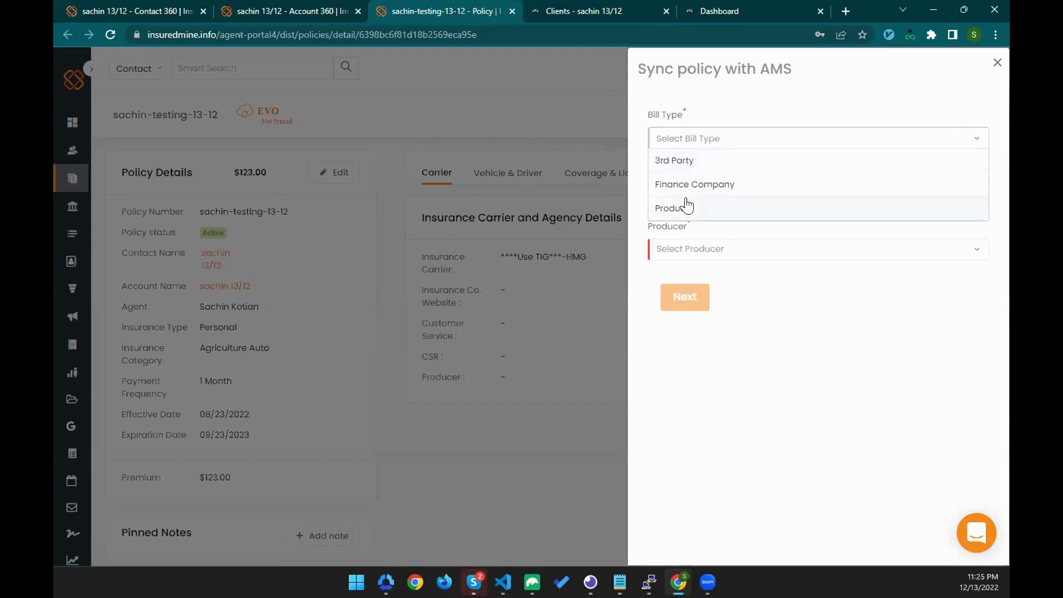
{"action": "left_click", "coordinate": [674, 162]}
{"action": "left_click", "coordinate": [693, 191]}
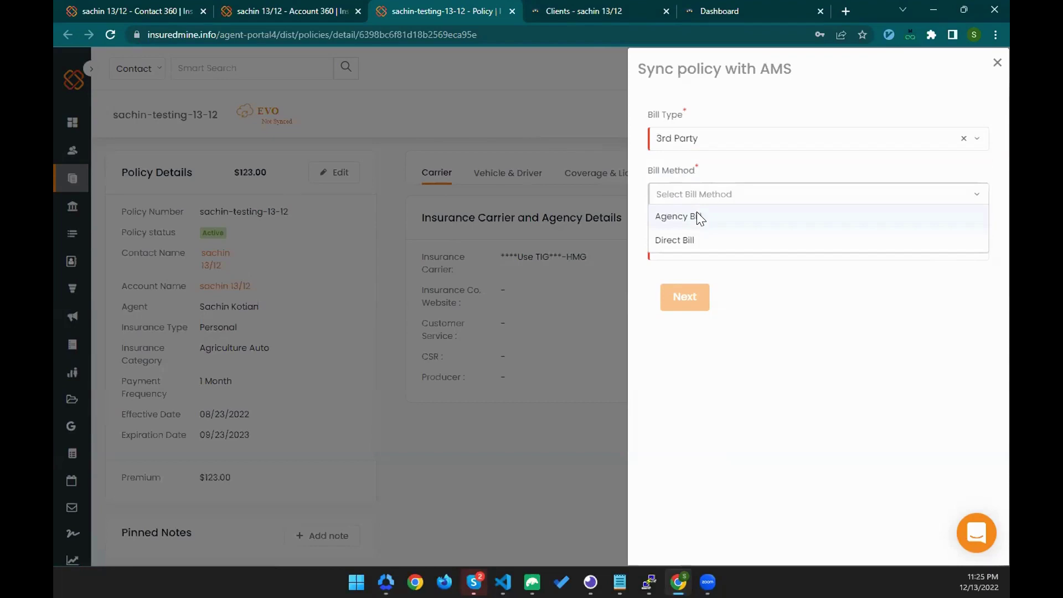
{"action": "left_click", "coordinate": [699, 217]}
Choose the first producer, keep 3rd Party as the bill type, and submit the policy sync.
{"action": "left_click", "coordinate": [728, 250]}
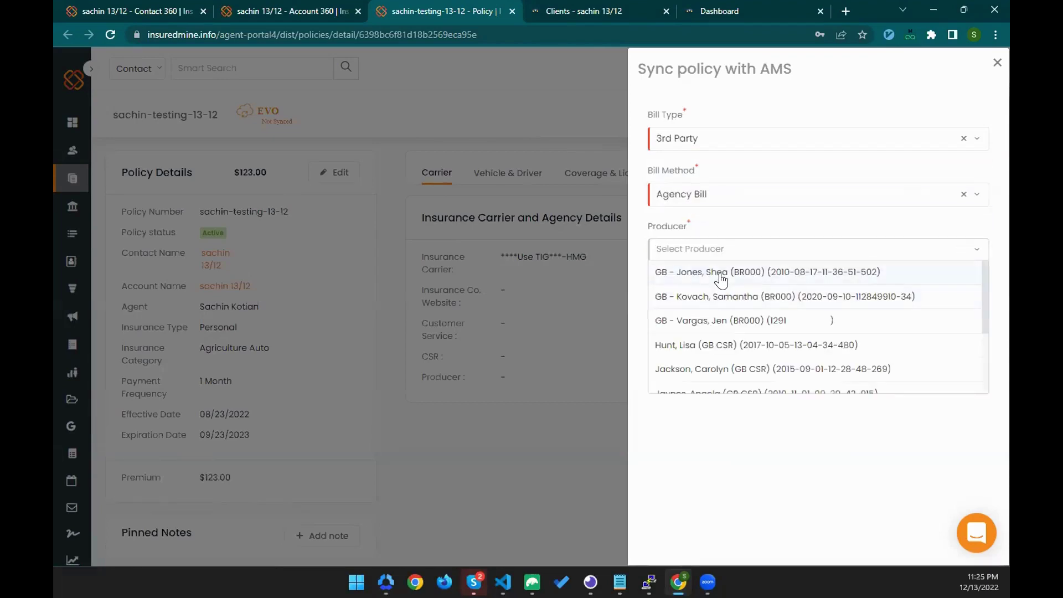
{"action": "left_click", "coordinate": [720, 277]}
{"action": "left_click", "coordinate": [776, 439]}
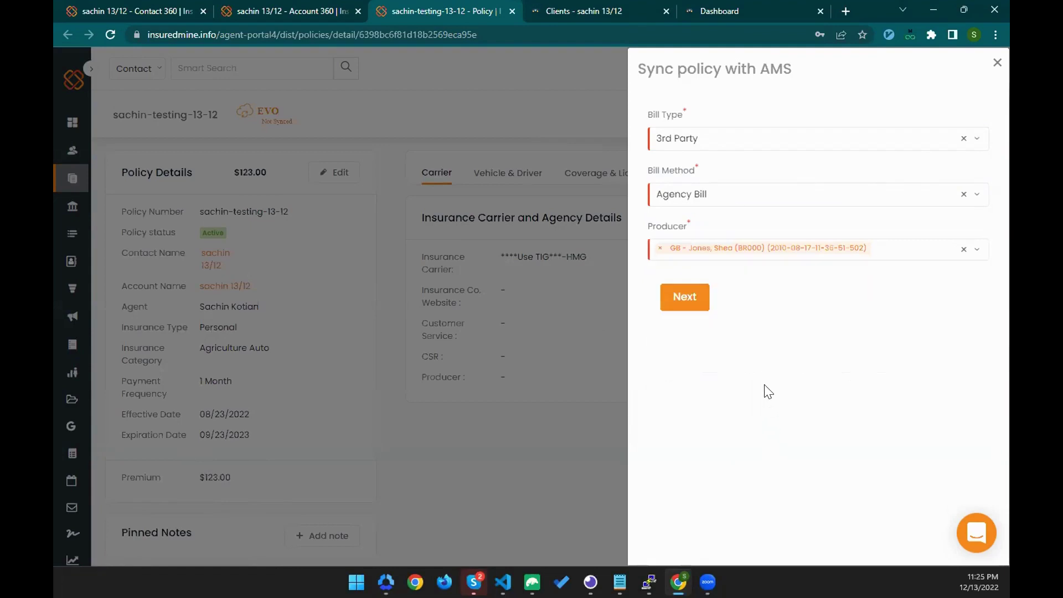
{"action": "left_click", "coordinate": [703, 128]}
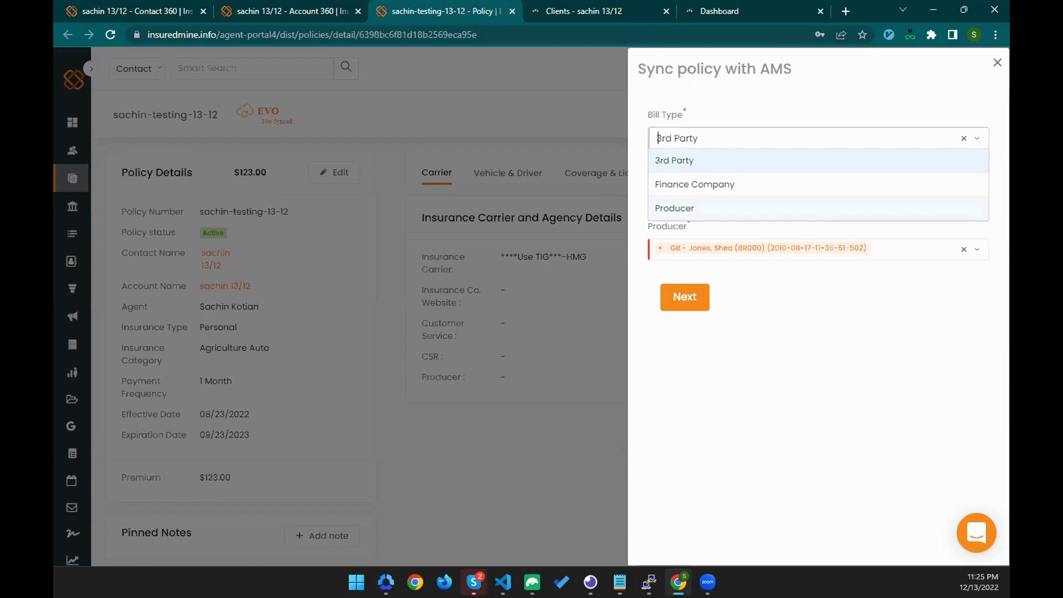
{"action": "left_click", "coordinate": [798, 400]}
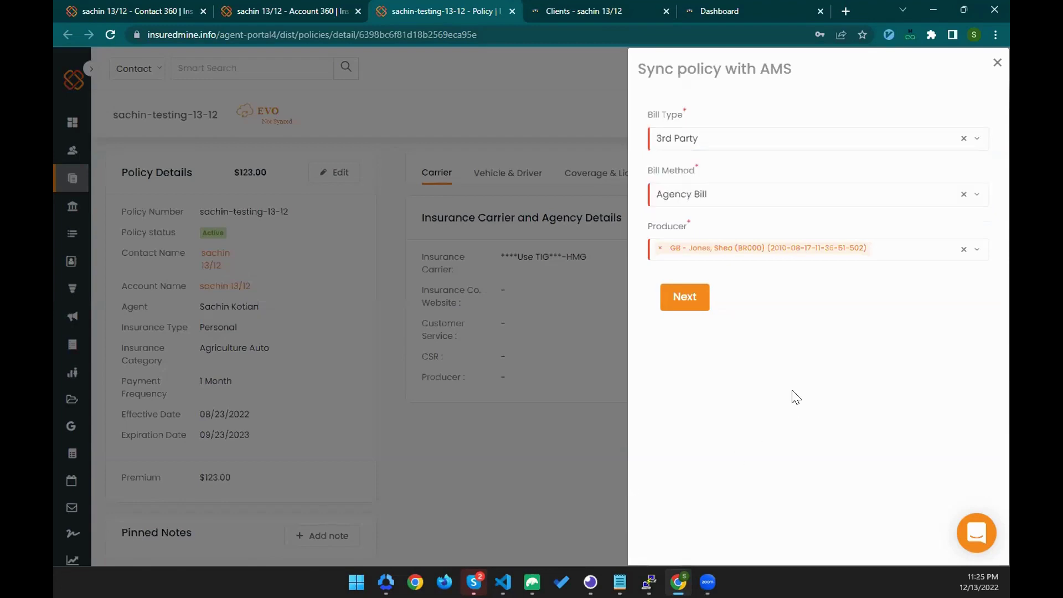
{"action": "left_click", "coordinate": [685, 297]}
Go to the policy's account page, then switch to the EVO client record.
{"action": "mouse_move", "coordinate": [271, 128]}
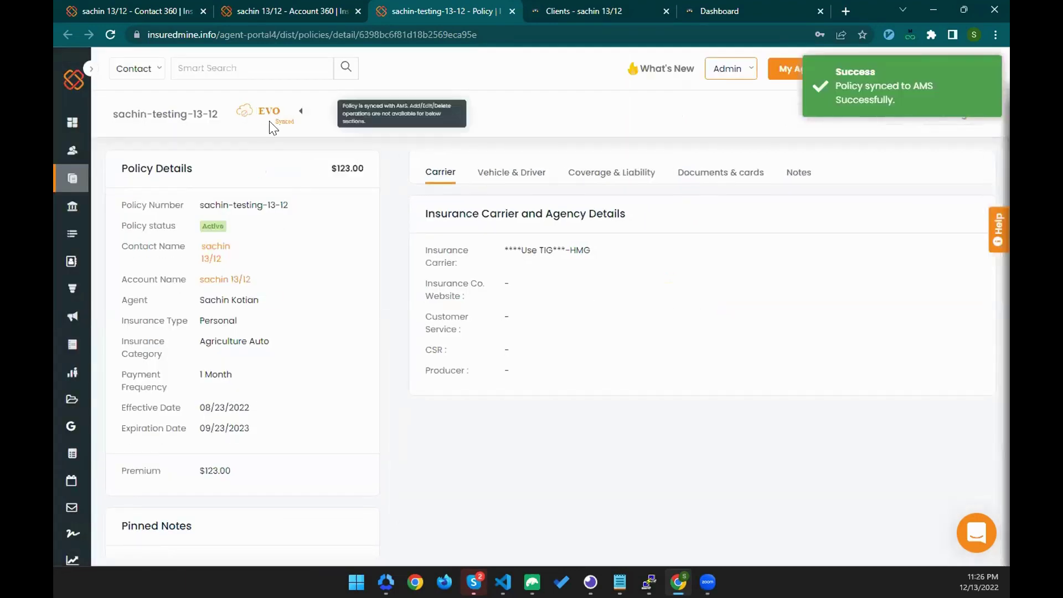
{"action": "left_click", "coordinate": [235, 279]}
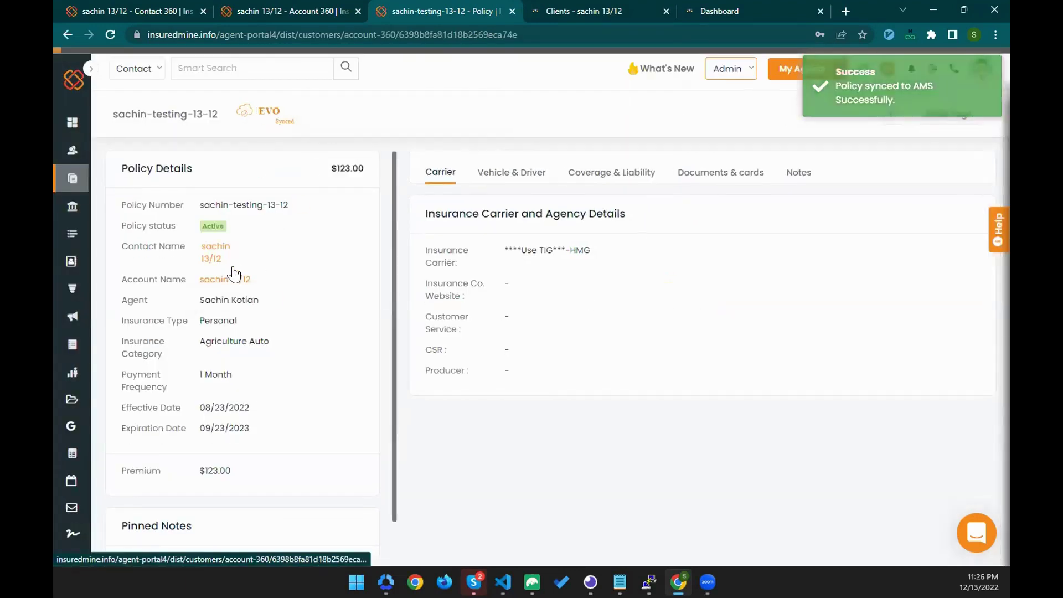
{"action": "left_click", "coordinate": [540, 8]}
{"action": "left_click", "coordinate": [111, 34]}
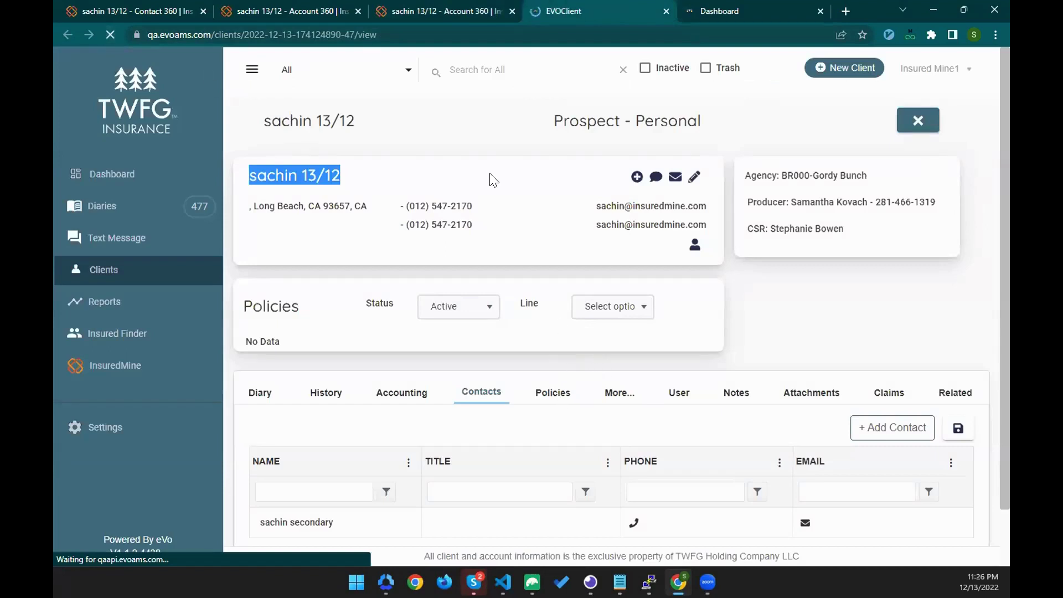
Show the EVO client's Policies grid sorted by effective date, locating the $123.00 Agriculture Auto policy.
{"action": "left_click", "coordinate": [444, 10]}
{"action": "left_click", "coordinate": [587, 7]}
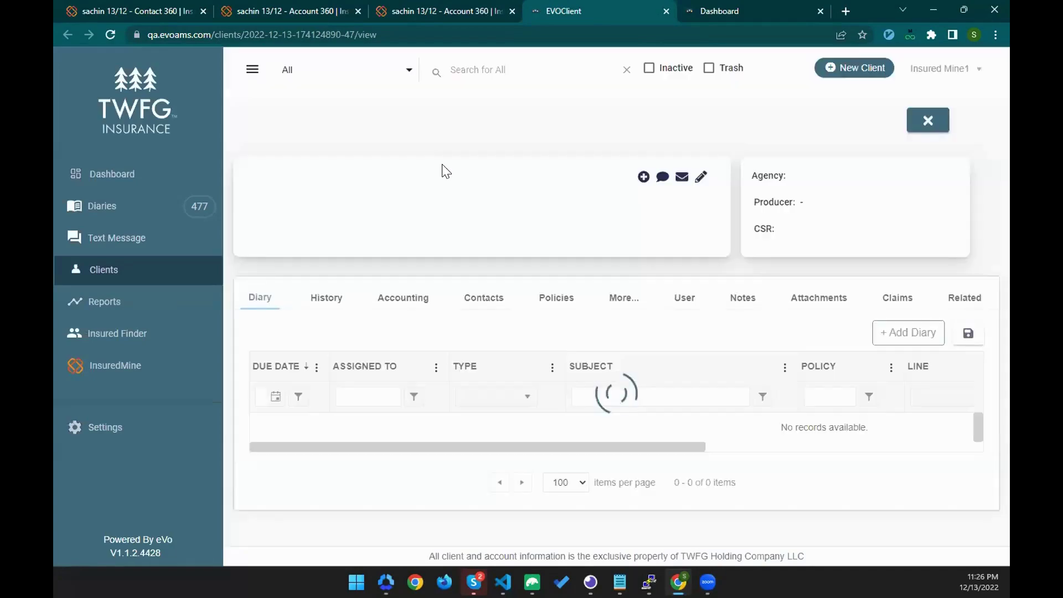
{"action": "scroll", "coordinate": [480, 355], "scroll_direction": "down", "scroll_amount": 1}
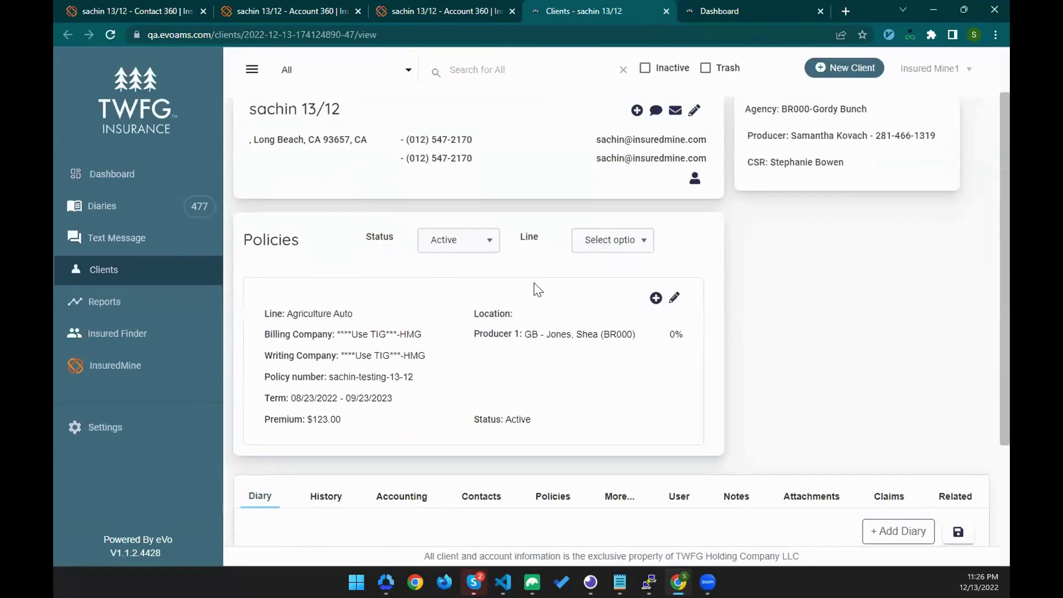
{"action": "scroll", "coordinate": [579, 410], "scroll_direction": "down", "scroll_amount": 1}
{"action": "scroll", "coordinate": [570, 482], "scroll_direction": "down", "scroll_amount": 3}
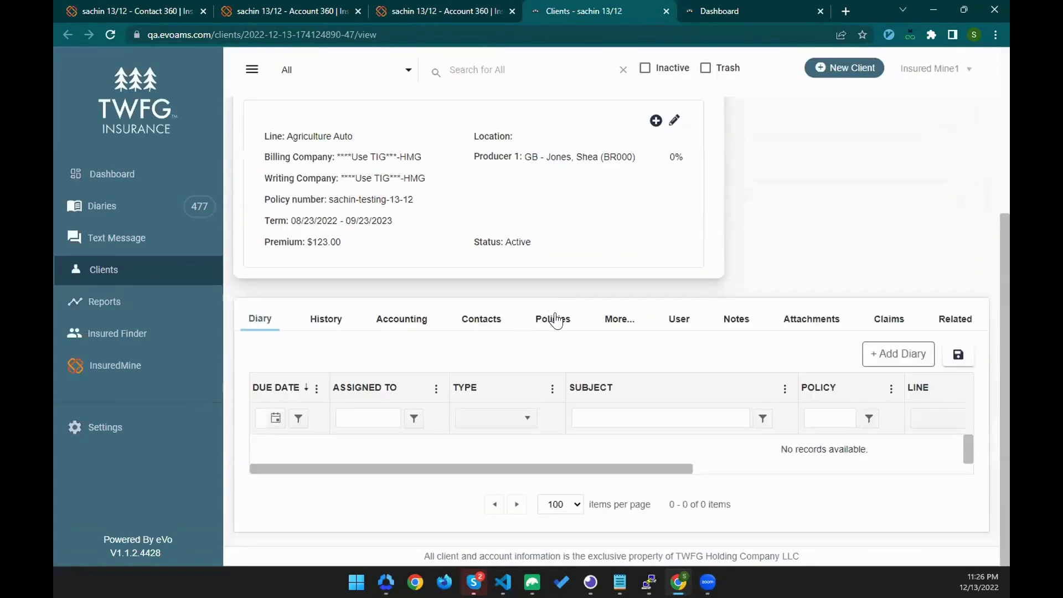
{"action": "left_click", "coordinate": [554, 319]}
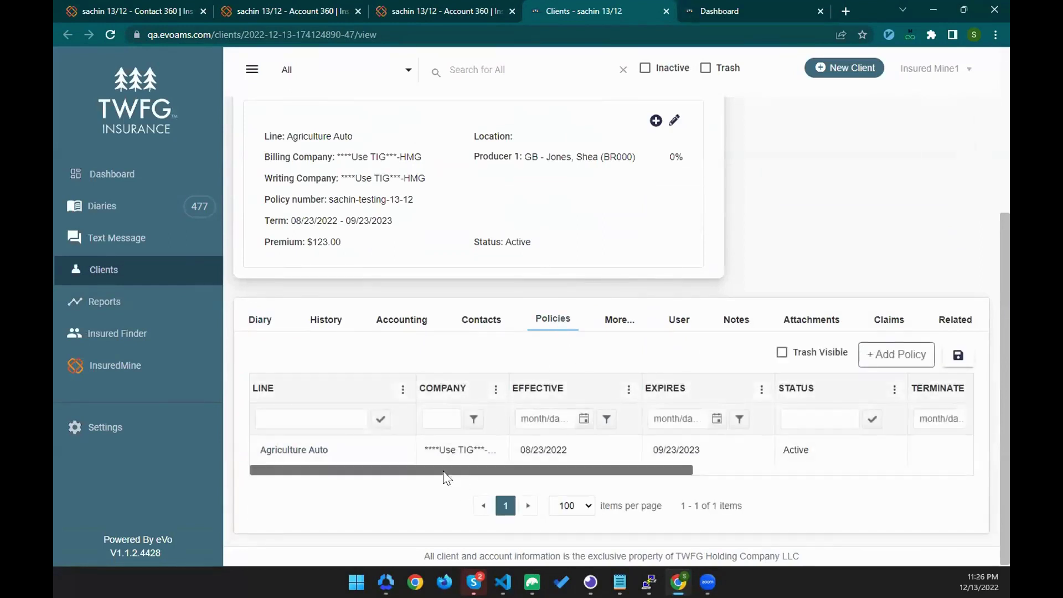
{"action": "left_click_drag", "start_coordinate": [443, 471], "coordinate": [400, 466]}
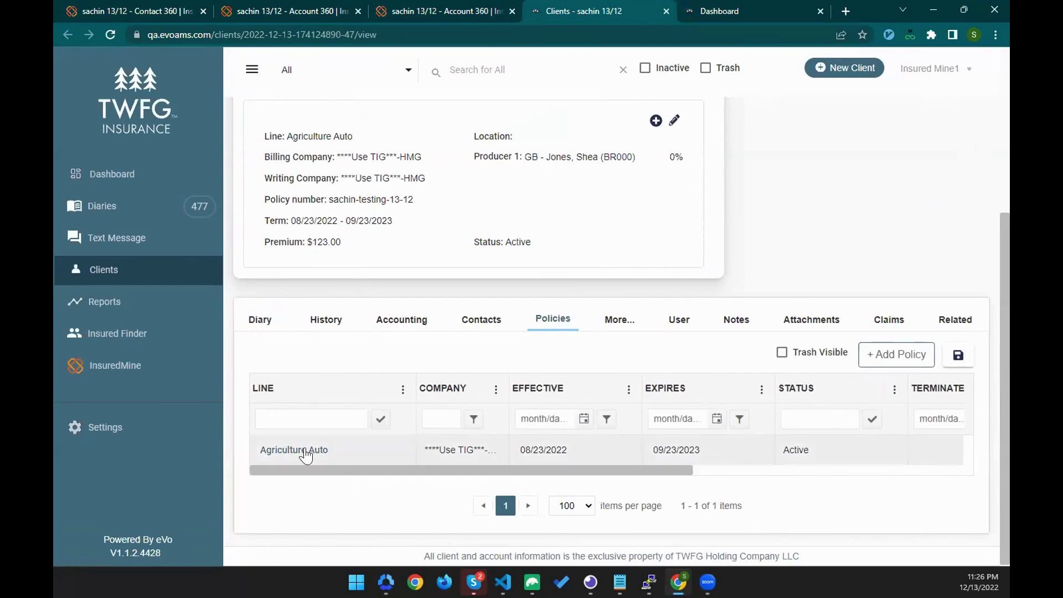
{"action": "left_click_drag", "start_coordinate": [509, 386], "coordinate": [531, 388]}
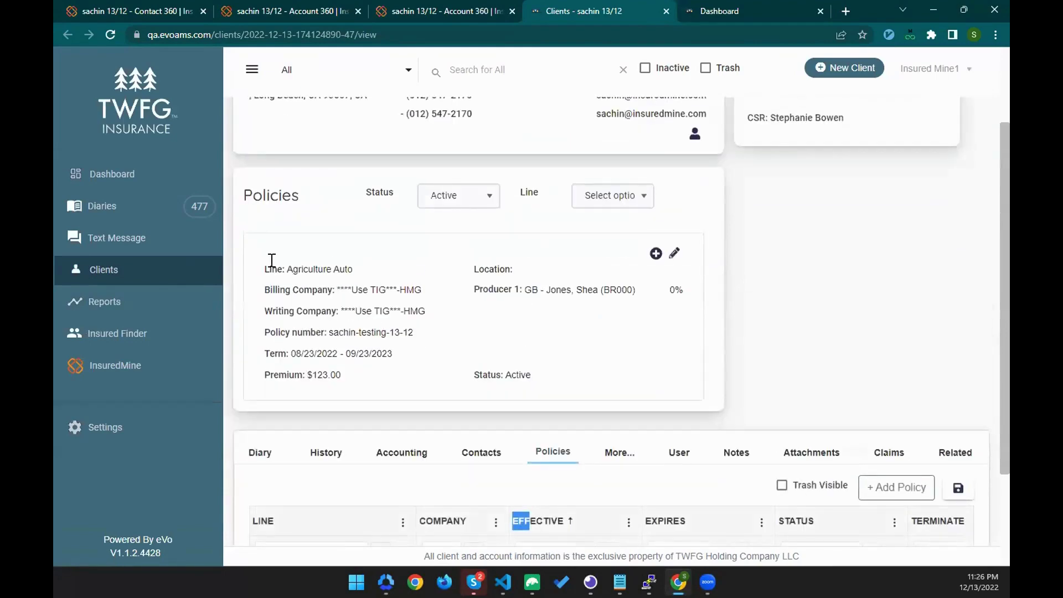
{"action": "left_click_drag", "start_coordinate": [271, 265], "coordinate": [446, 349]}
{"action": "left_click", "coordinate": [531, 315]}
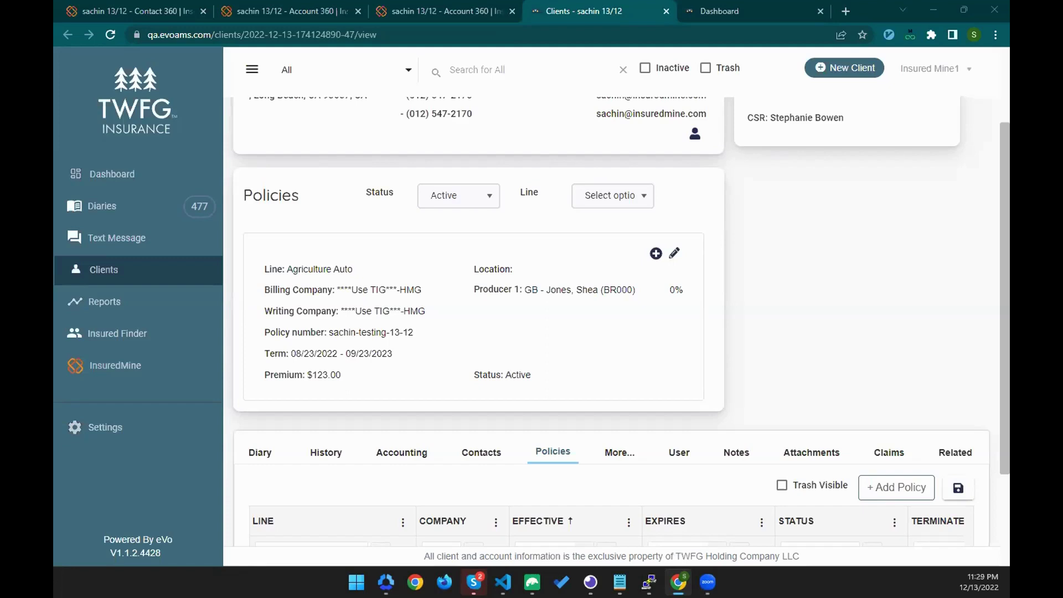
{"action": "scroll", "coordinate": [394, 337], "scroll_direction": "down", "scroll_amount": 1}
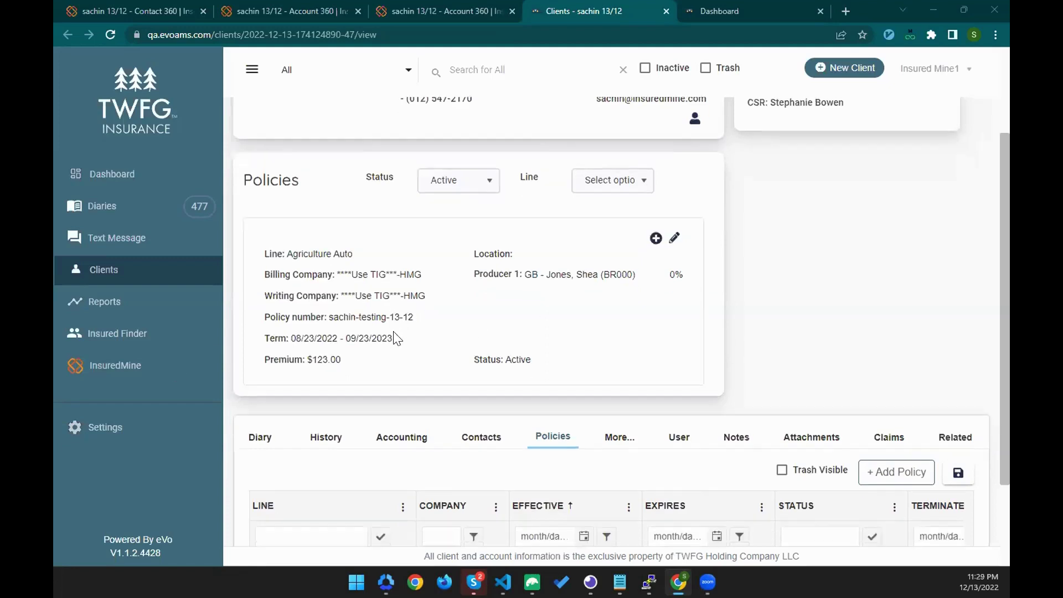
{"action": "left_click_drag", "start_coordinate": [327, 269], "coordinate": [419, 270]}
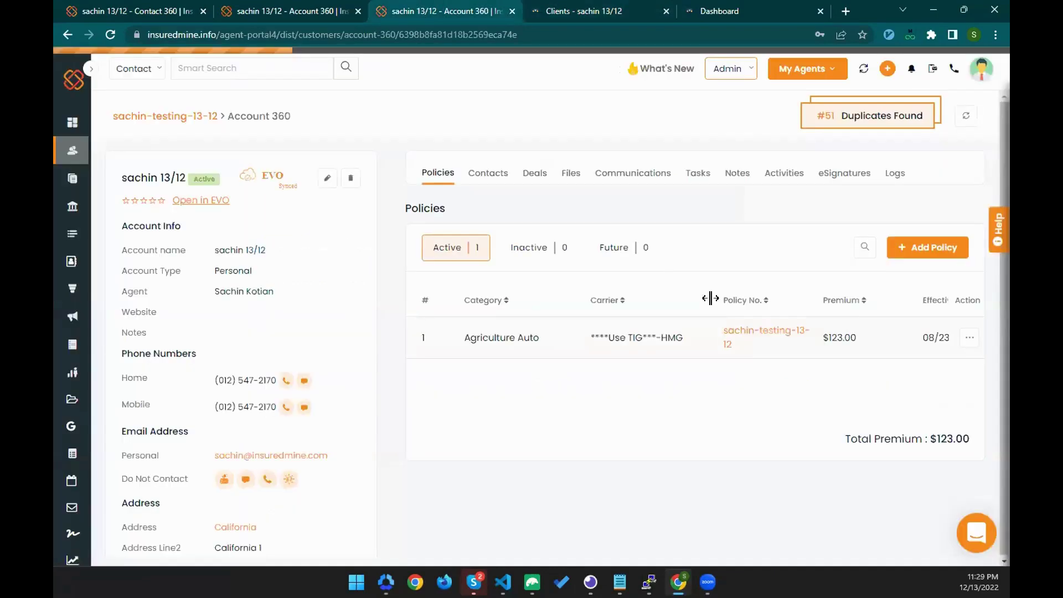
On Account 360, start an Add Policy form with the primary contact, then close it unsaved.
{"action": "left_click", "coordinate": [415, 10]}
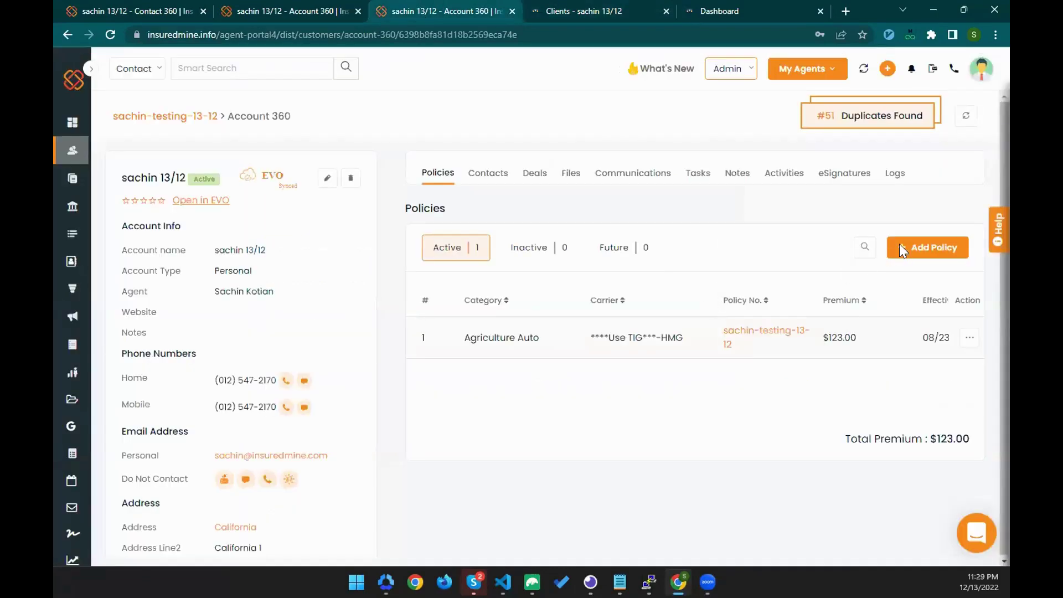
{"action": "left_click", "coordinate": [900, 245]}
{"action": "left_click", "coordinate": [718, 270]}
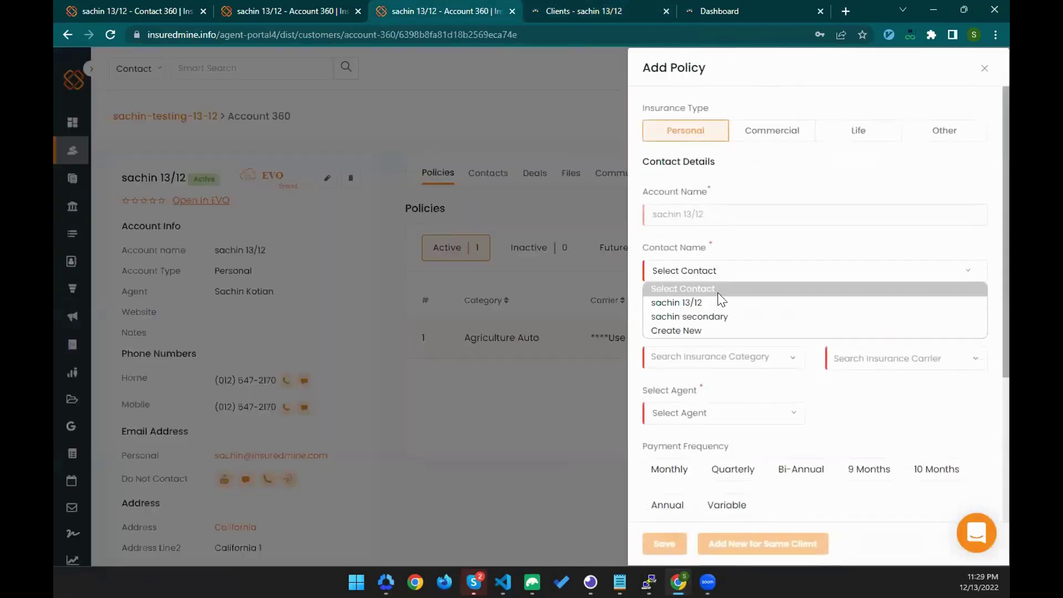
{"action": "left_click", "coordinate": [719, 302]}
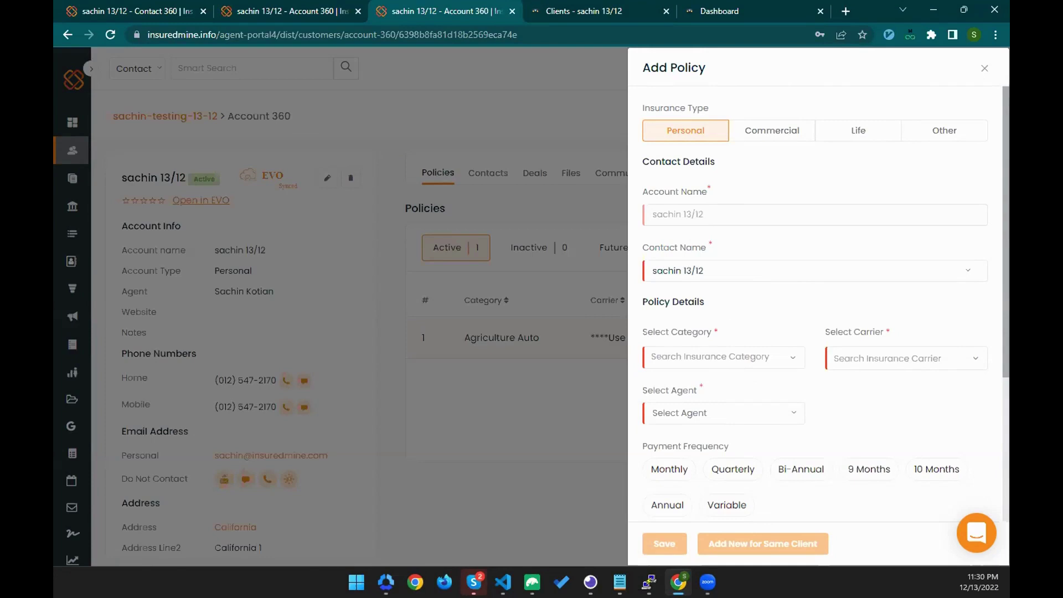
{"action": "left_click", "coordinate": [984, 70]}
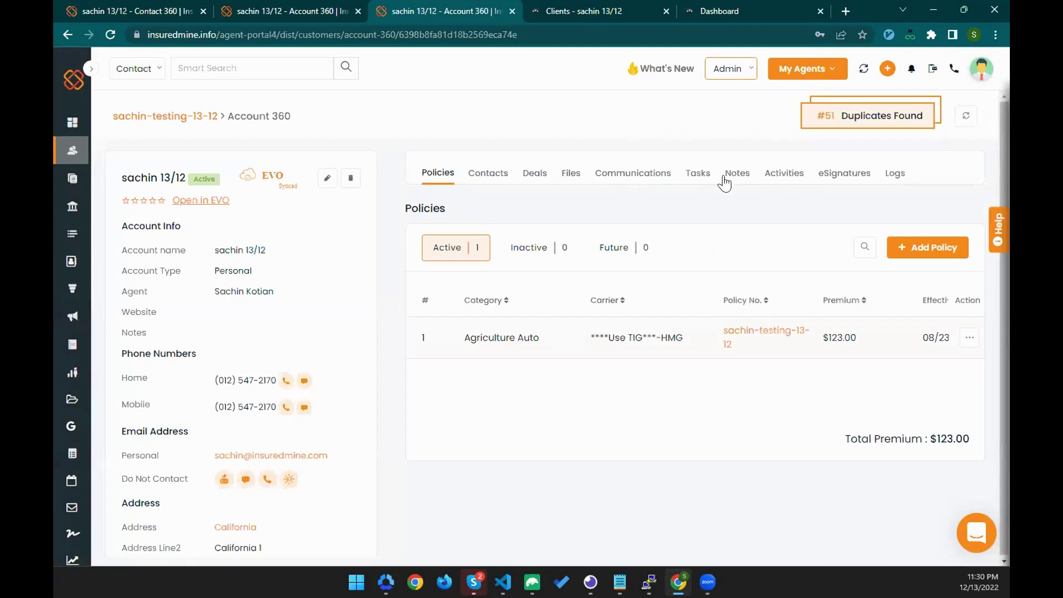
On the account's Files tab, attach directorySampleExcel.xlsx from Downloads via Add File.
{"action": "left_click", "coordinate": [565, 176]}
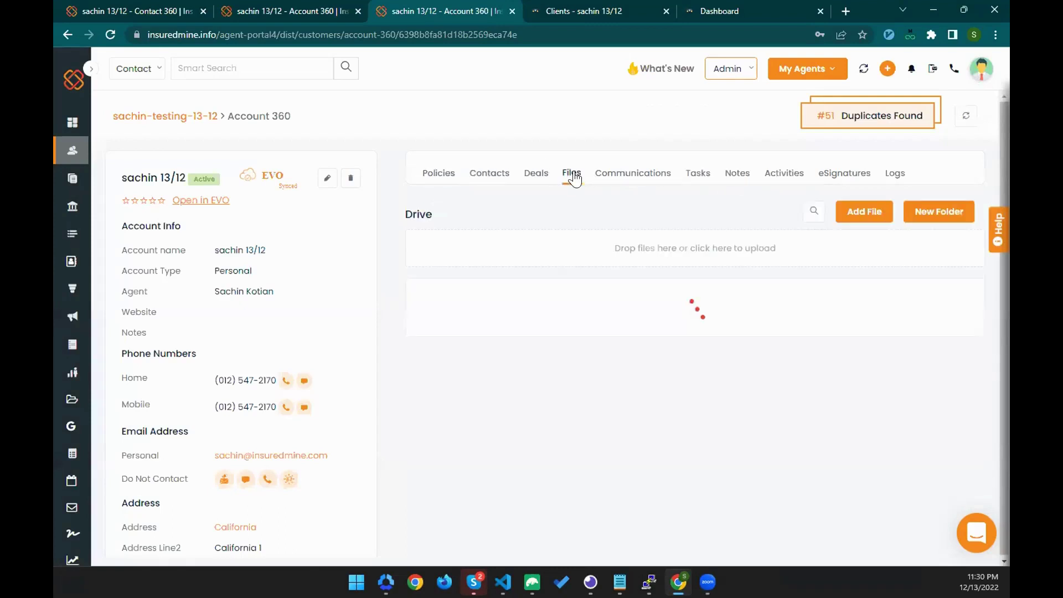
{"action": "left_click", "coordinate": [628, 176]}
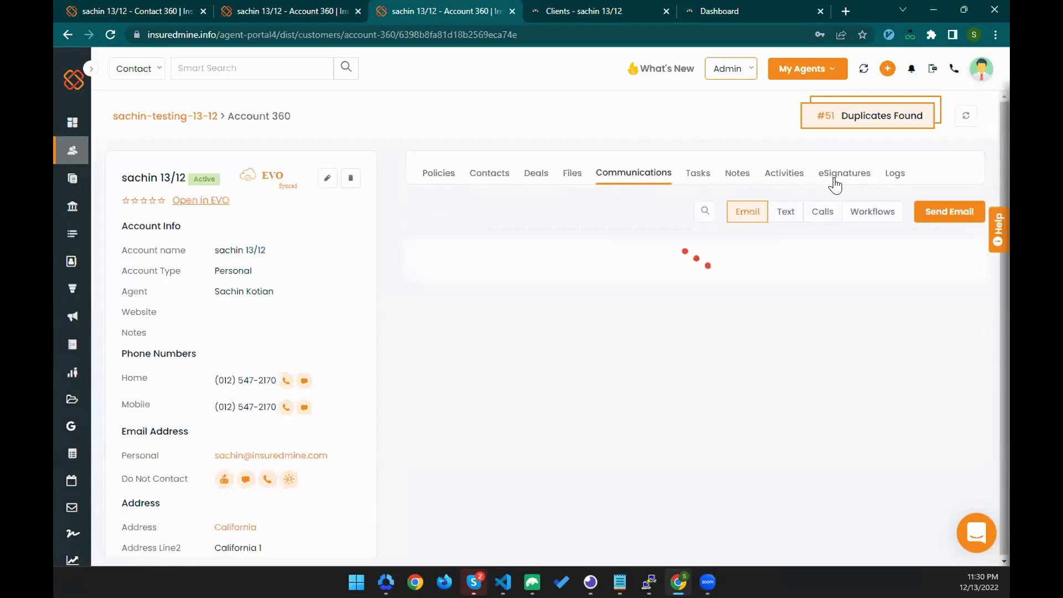
{"action": "left_click", "coordinate": [576, 173]}
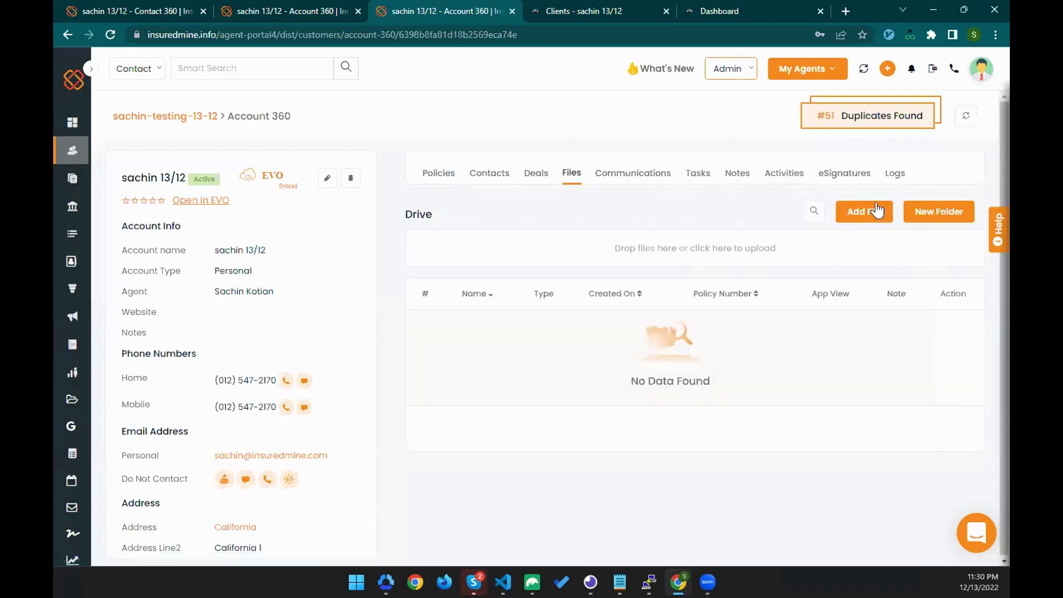
{"action": "left_click", "coordinate": [856, 216]}
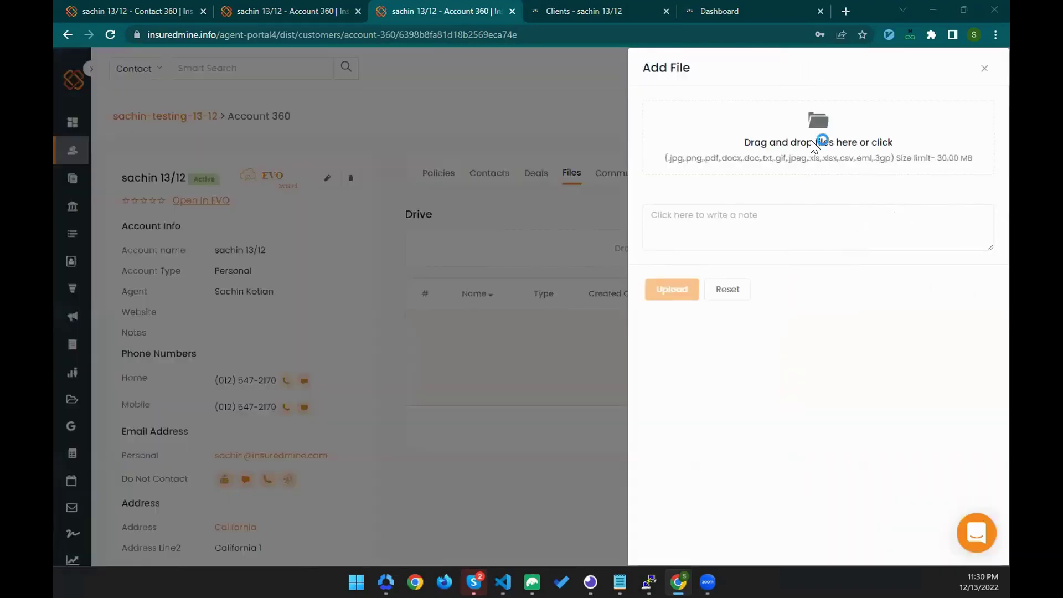
{"action": "left_click", "coordinate": [727, 162]}
{"action": "scroll", "coordinate": [215, 223], "scroll_direction": "down", "scroll_amount": 3}
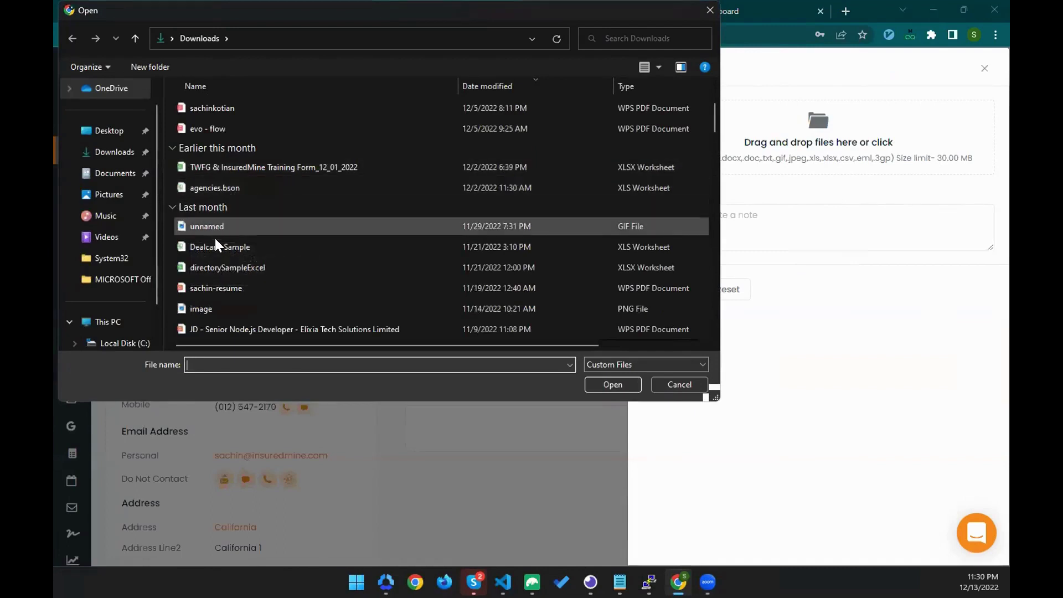
{"action": "double_click", "coordinate": [211, 268]}
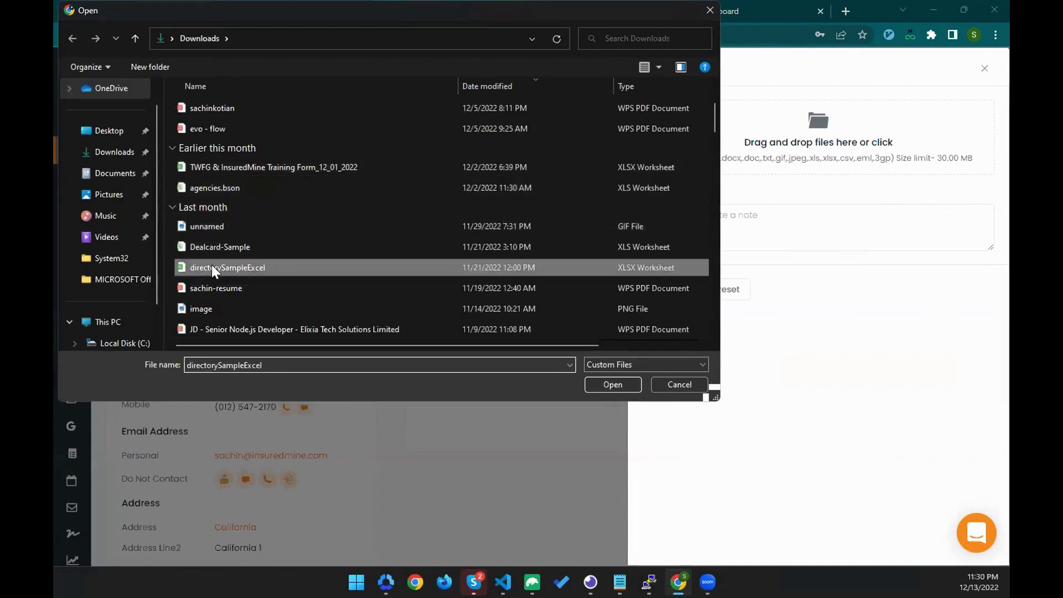
Add the note 'sample' and upload the file.
{"action": "left_click", "coordinate": [748, 277]}
{"action": "type", "text": "sample"}
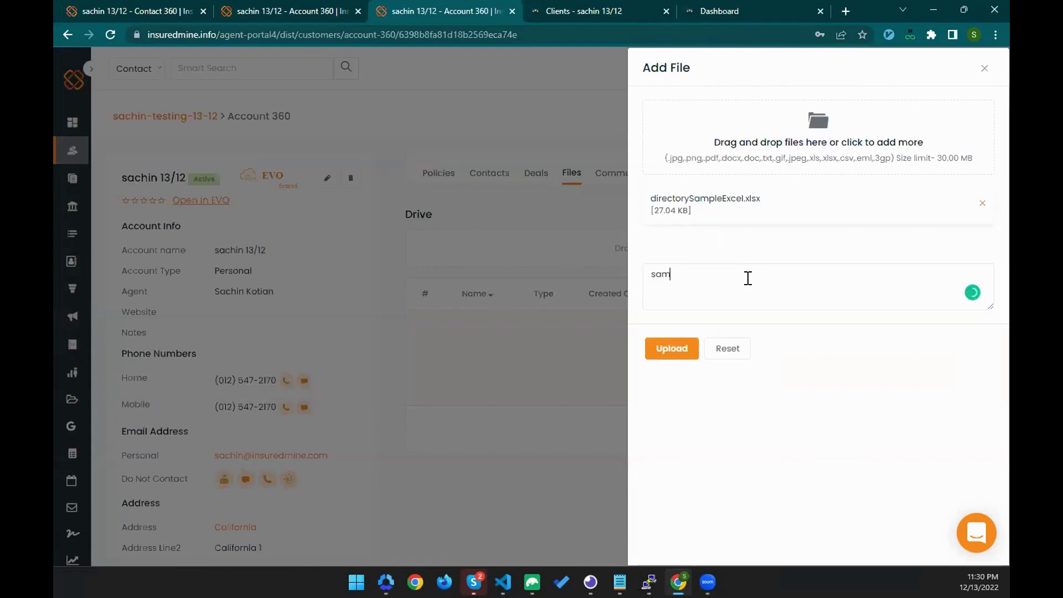
{"action": "left_click", "coordinate": [668, 349]}
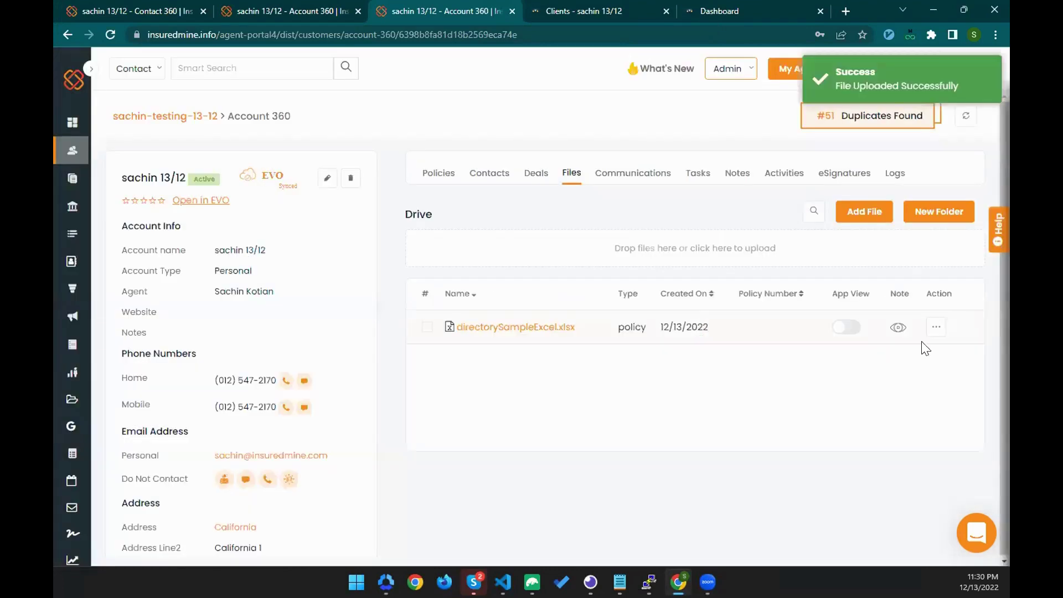
Sync directorySampleExcel.xlsx to EVO with due date 08/23/2022.
{"action": "left_click", "coordinate": [931, 326]}
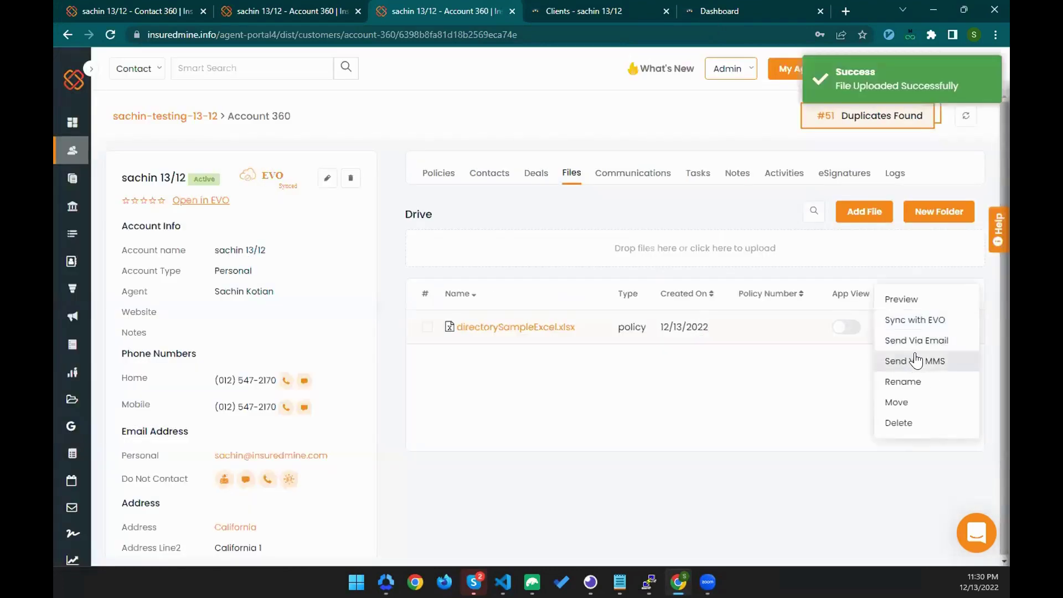
{"action": "left_click", "coordinate": [920, 320]}
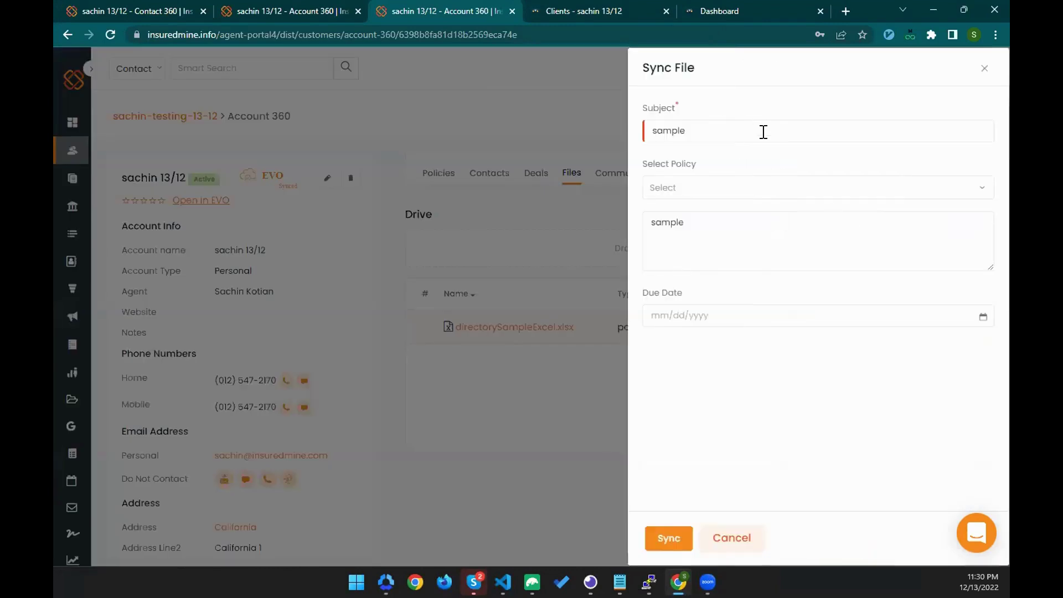
{"action": "left_click", "coordinate": [689, 187]}
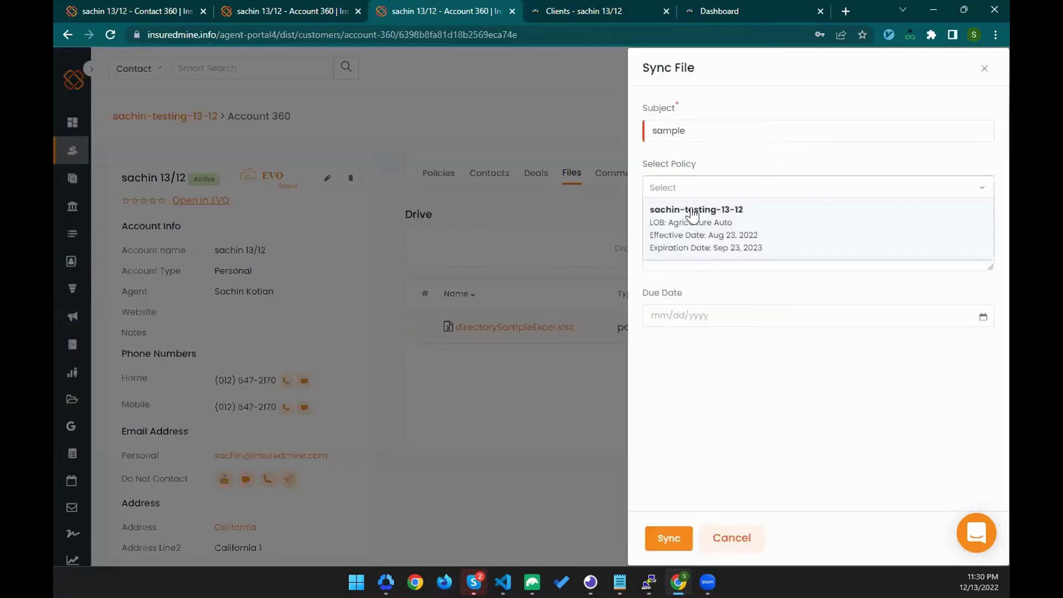
{"action": "left_click", "coordinate": [728, 369]}
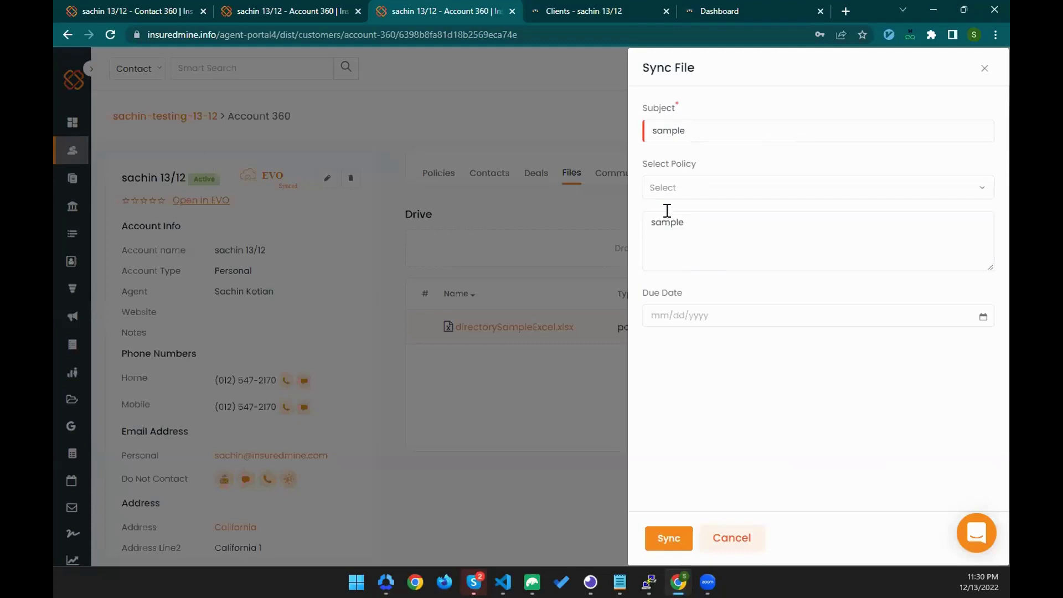
{"action": "left_click", "coordinate": [691, 313]}
{"action": "left_click", "coordinate": [729, 347]}
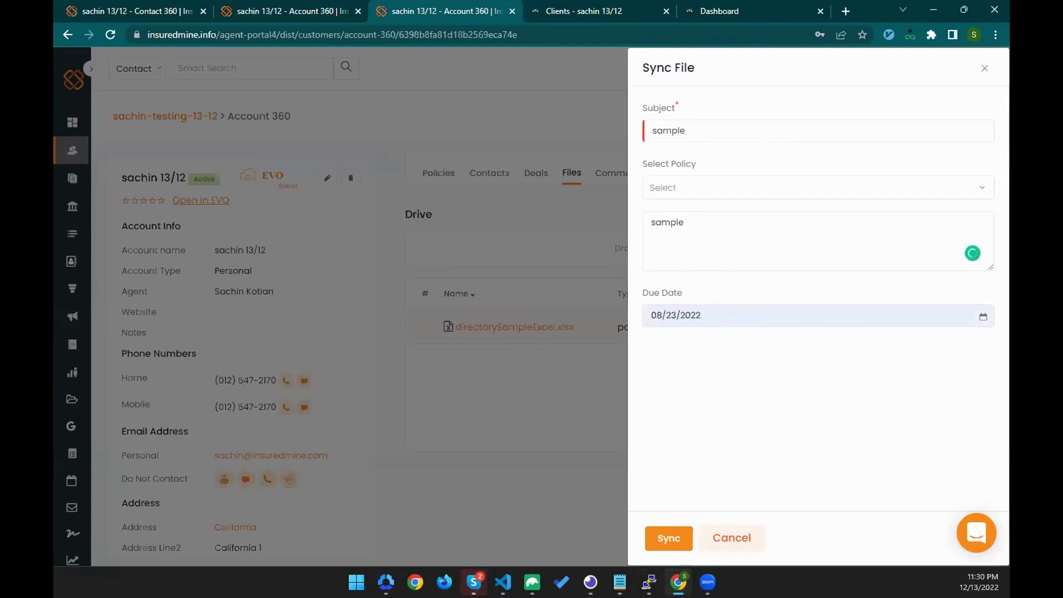
{"action": "left_click", "coordinate": [667, 540]}
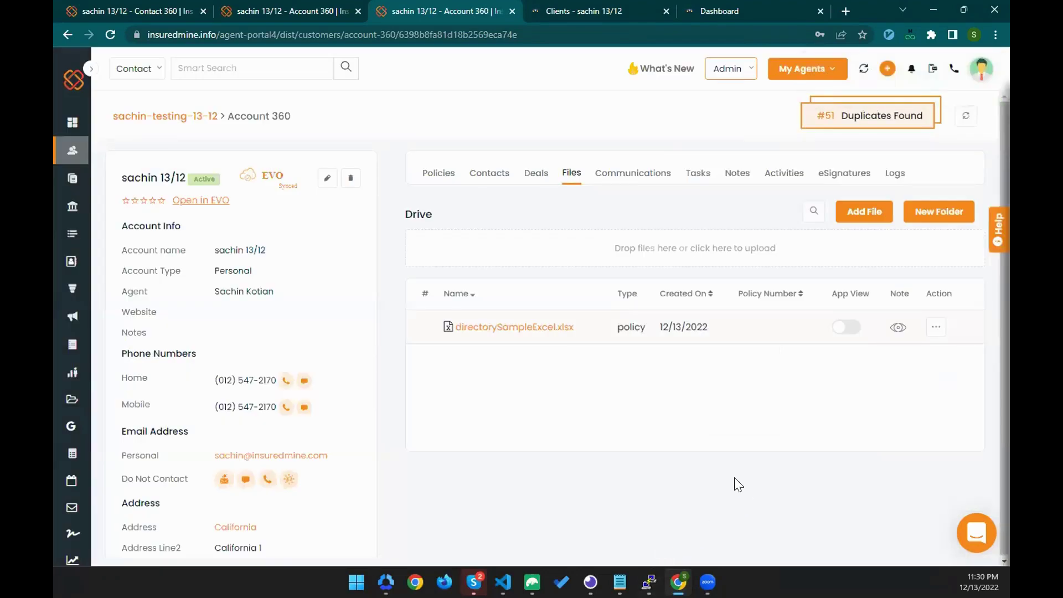
Switch to EVO and show the client's Attachments to find the synced spreadsheet.
{"action": "left_click", "coordinate": [933, 327]}
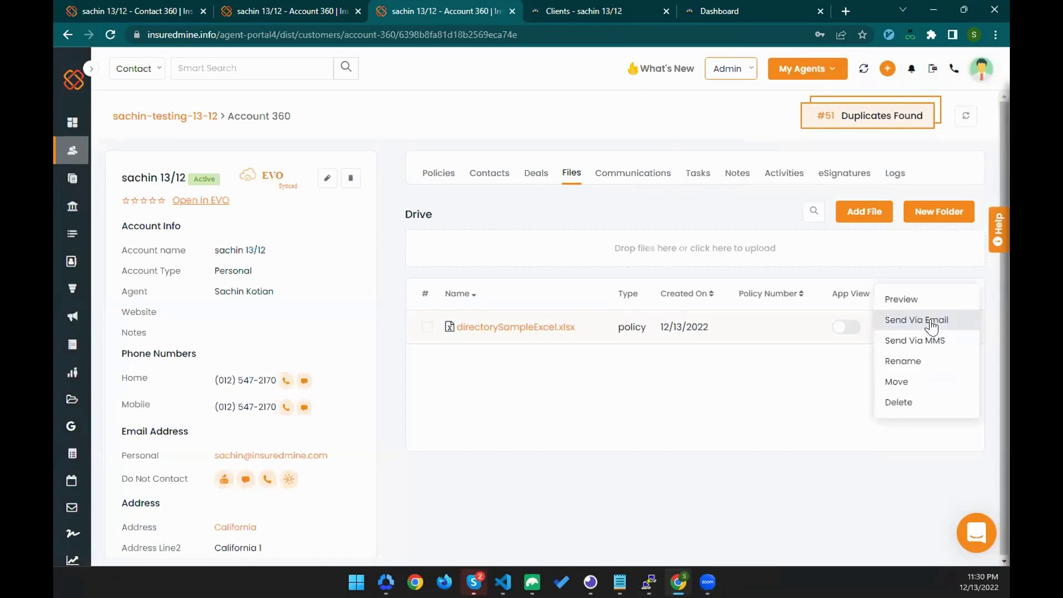
{"action": "left_click", "coordinate": [802, 390]}
{"action": "left_click", "coordinate": [598, 6]}
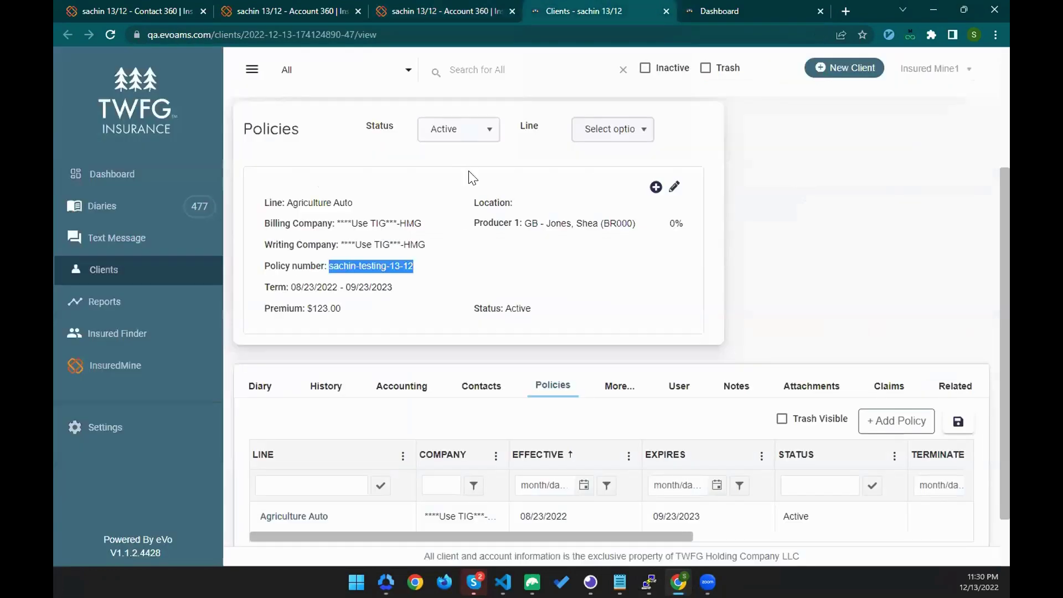
{"action": "scroll", "coordinate": [426, 373], "scroll_direction": "up", "scroll_amount": 1}
{"action": "scroll", "coordinate": [427, 373], "scroll_direction": "up", "scroll_amount": 1}
{"action": "scroll", "coordinate": [404, 311], "scroll_direction": "down", "scroll_amount": 3}
{"action": "left_click", "coordinate": [829, 391]}
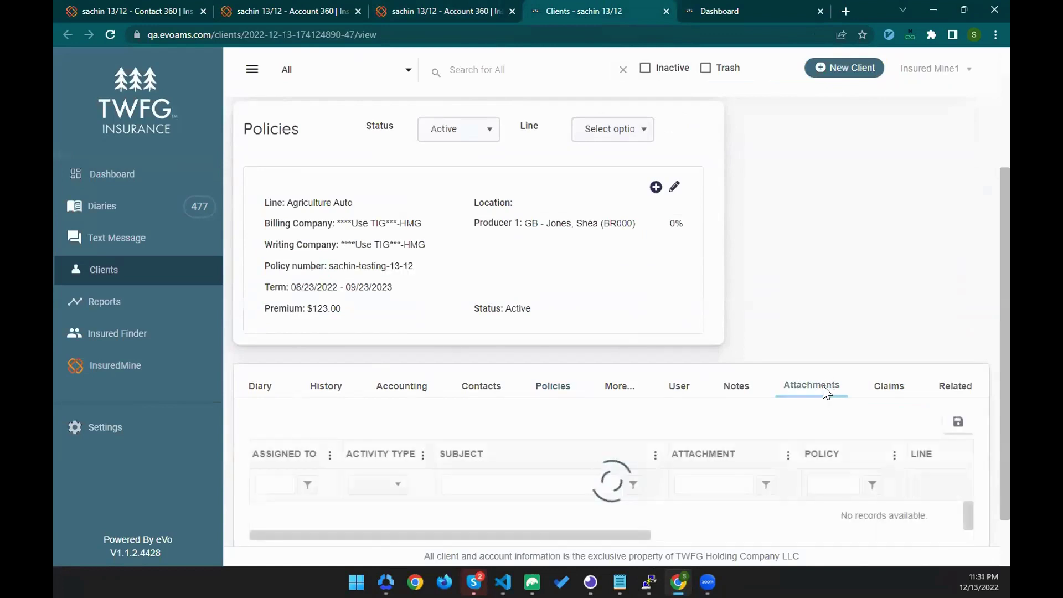
{"action": "scroll", "coordinate": [396, 429], "scroll_direction": "down", "scroll_amount": 1}
{"action": "left_click_drag", "start_coordinate": [400, 469], "coordinate": [368, 508]}
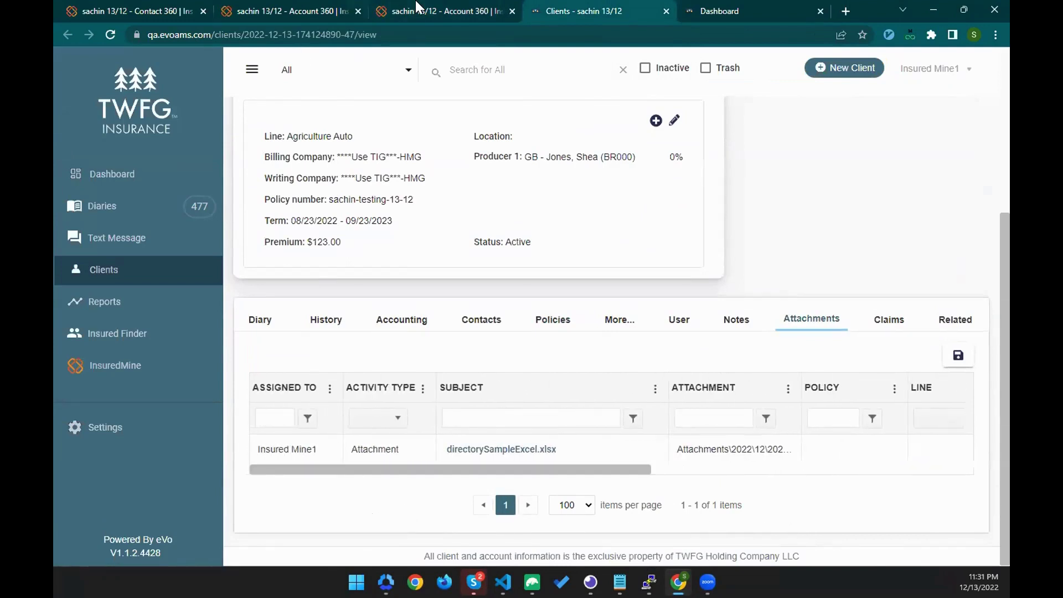
Open the directorySampleExcel.xlsx diary entry in EVO, then close it and return to InsuredMine.
{"action": "left_click", "coordinate": [420, 10]}
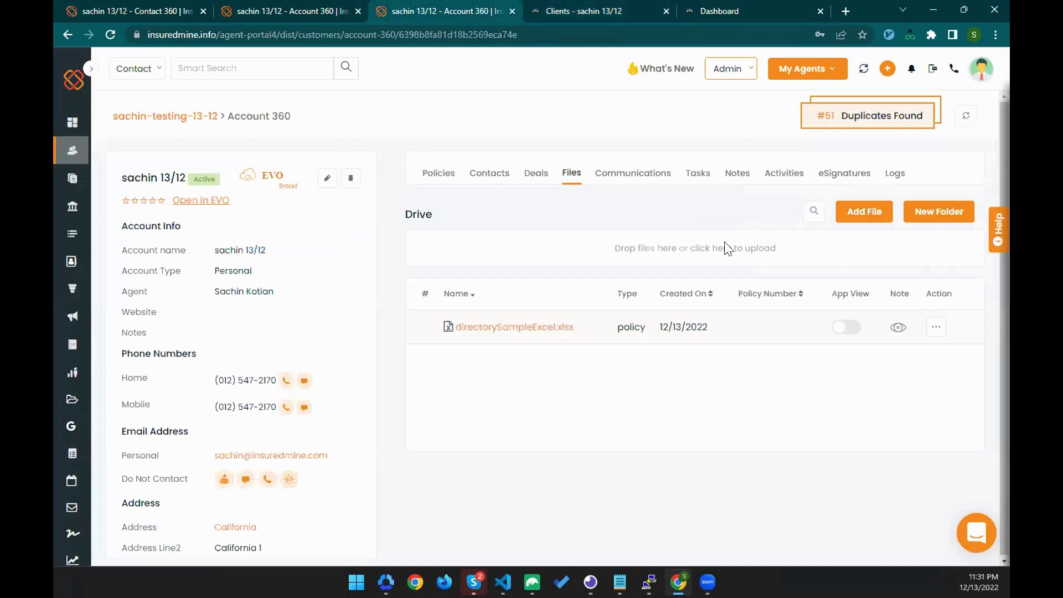
{"action": "left_click", "coordinate": [594, 8]}
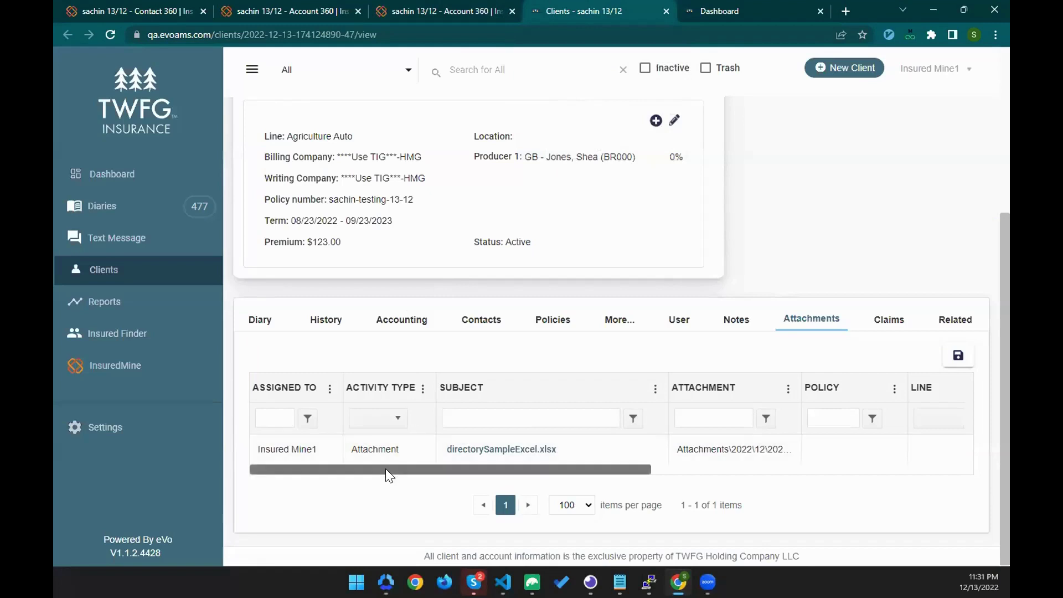
{"action": "left_click_drag", "start_coordinate": [384, 464], "coordinate": [324, 480]}
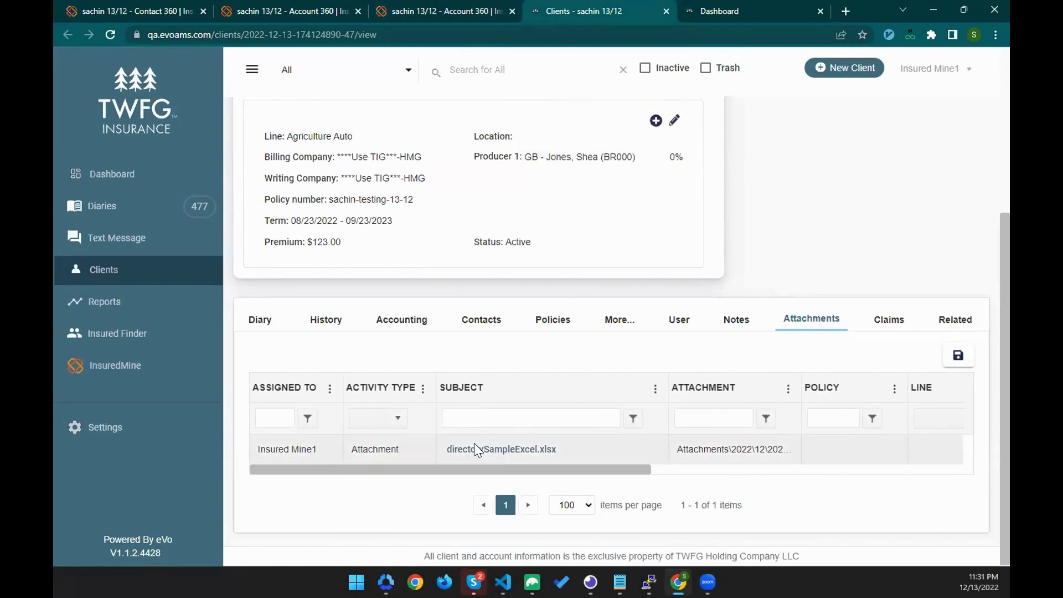
{"action": "left_click", "coordinate": [475, 447]}
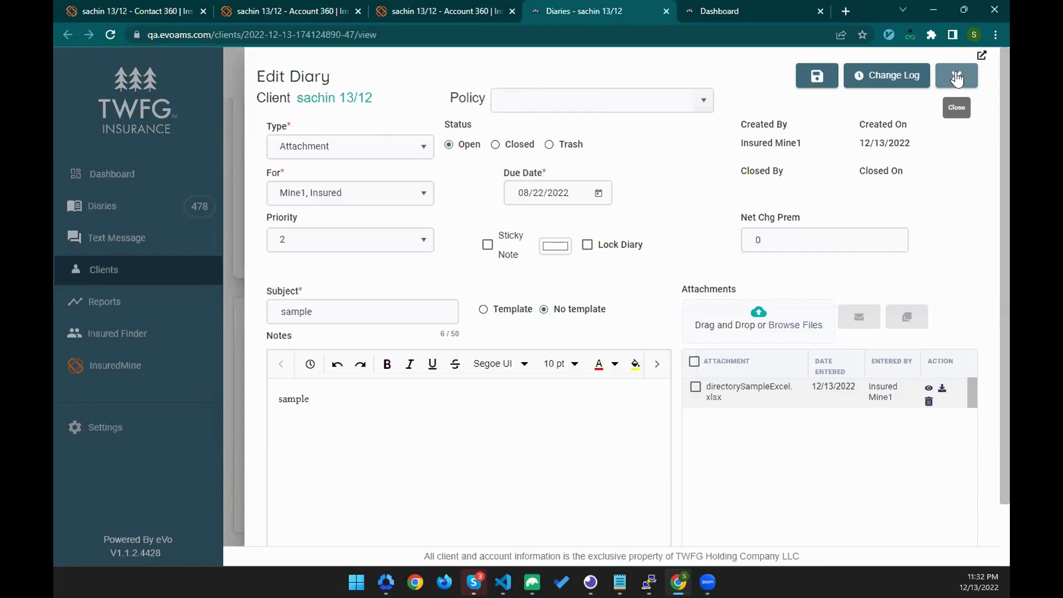
{"action": "left_click", "coordinate": [957, 79]}
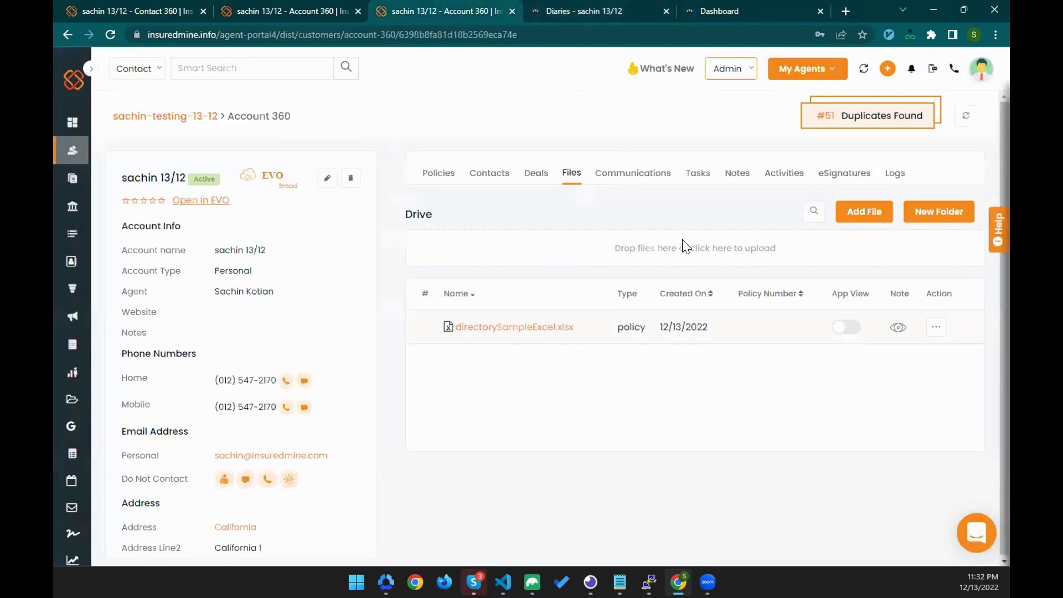
Start a new task named 'meeting 13/12' with High priority on the Tasks tab.
{"action": "left_click", "coordinate": [688, 170]}
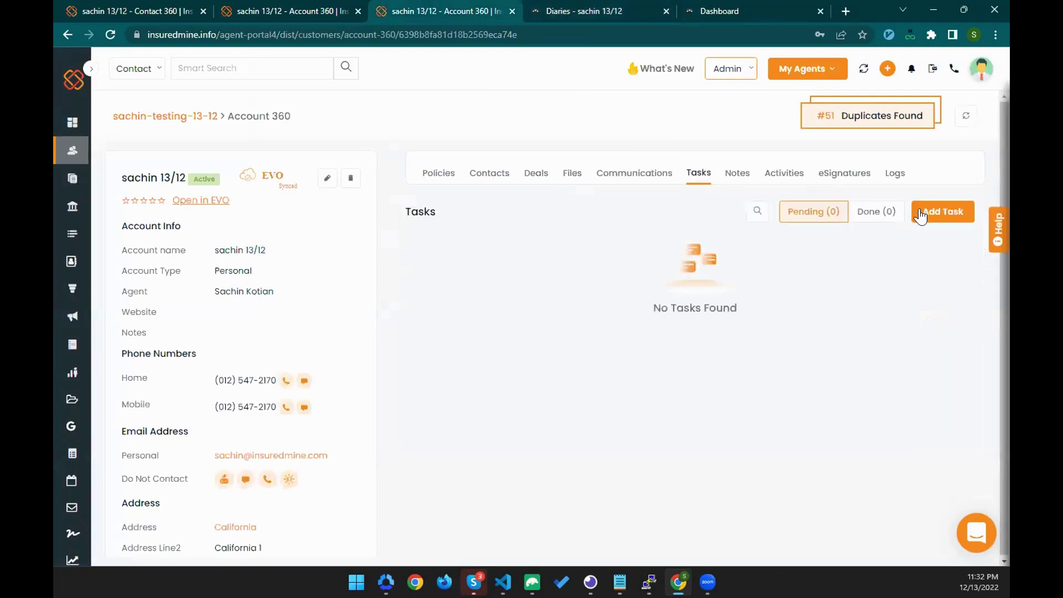
{"action": "left_click", "coordinate": [919, 210]}
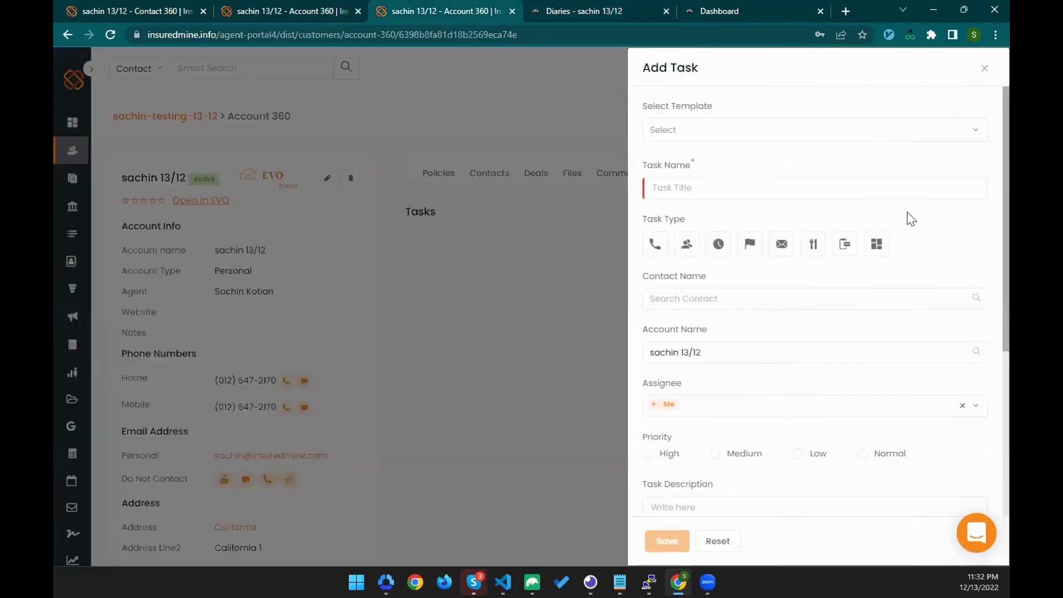
{"action": "left_click", "coordinate": [723, 184]}
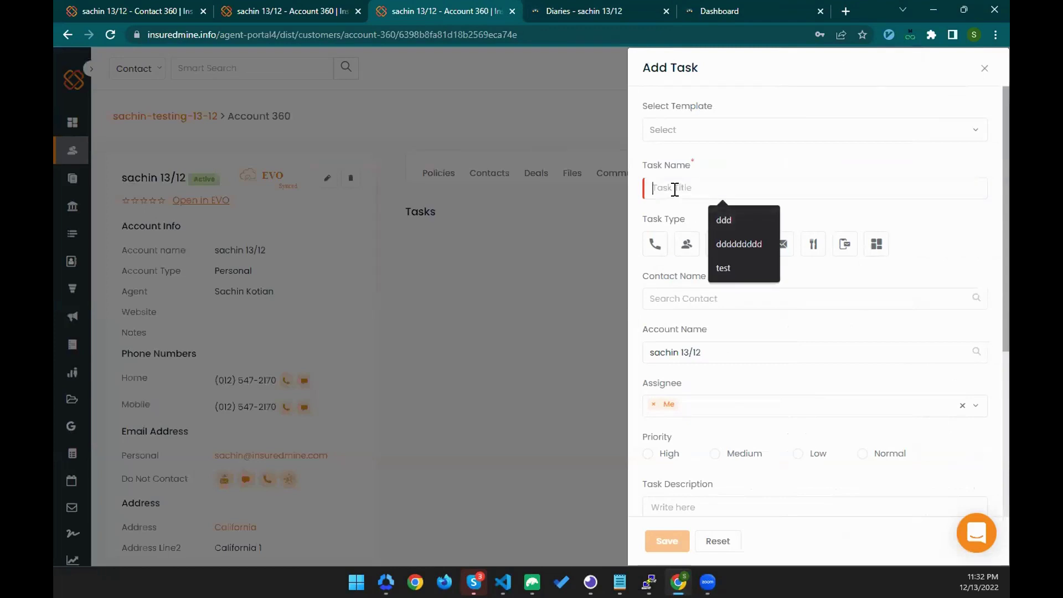
{"action": "type", "text": "meeting "}
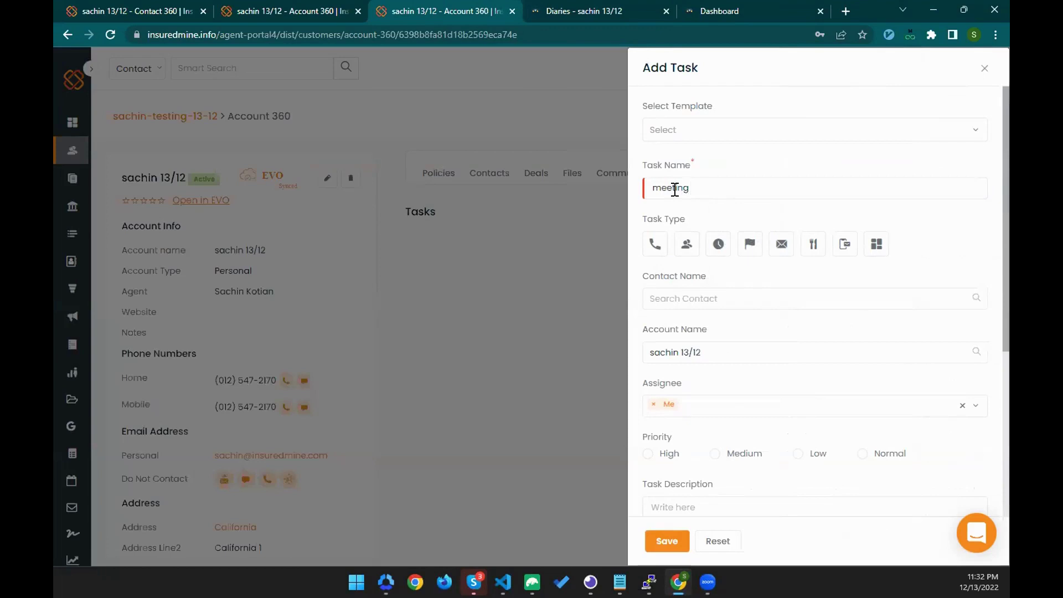
{"action": "type", "text": "13/12"}
{"action": "left_click", "coordinate": [728, 302]}
{"action": "left_click", "coordinate": [647, 454]}
Give the task description 'meeting' and due date 12/13/2022, and save it.
{"action": "scroll", "coordinate": [672, 444], "scroll_direction": "down", "scroll_amount": 2}
{"action": "left_click", "coordinate": [675, 388]}
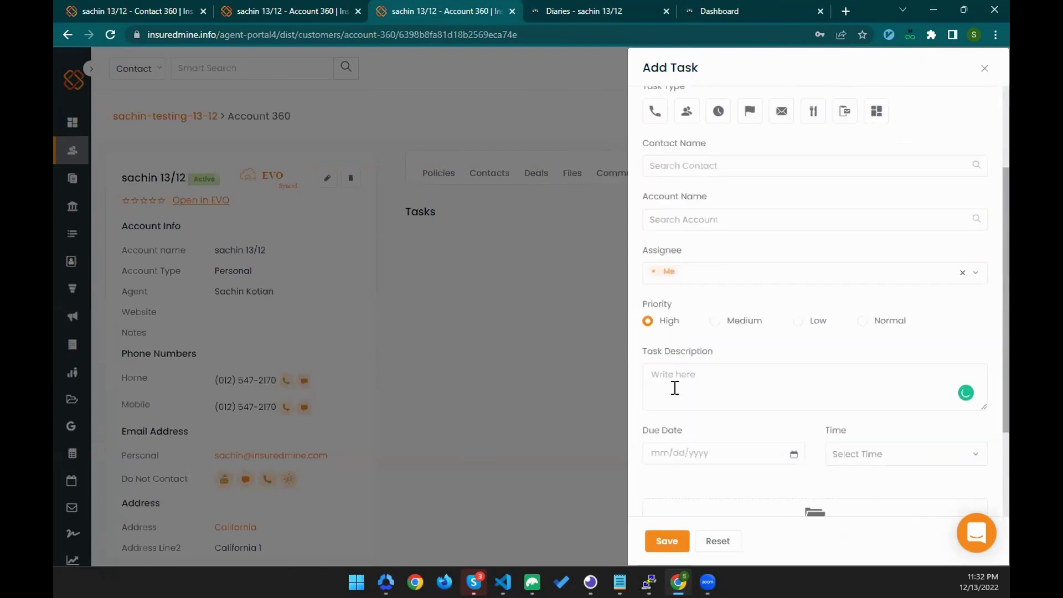
{"action": "type", "text": "meeting"}
{"action": "key", "text": "ctrl+a"}
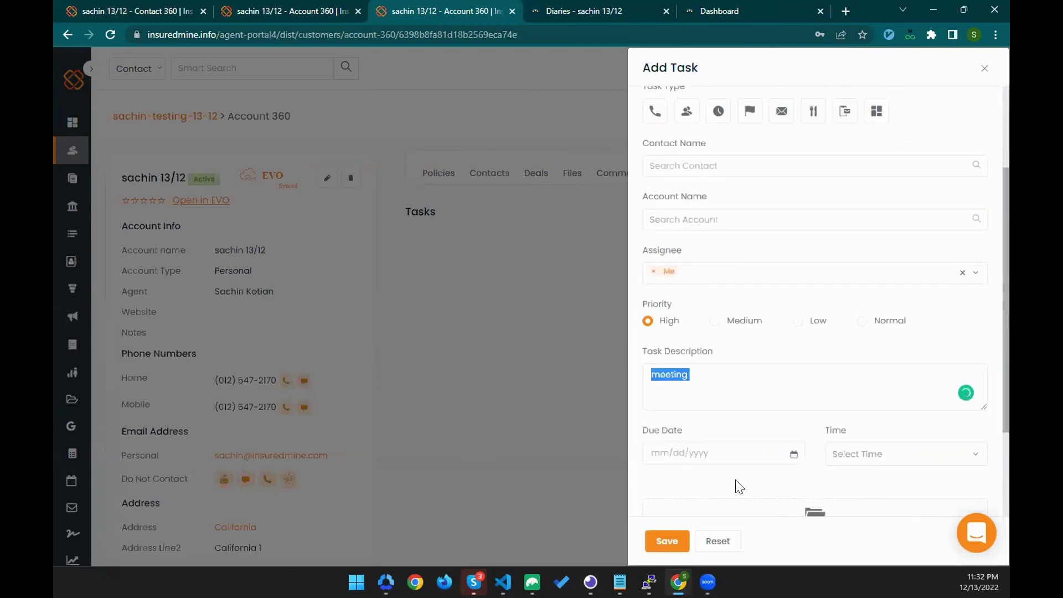
{"action": "left_click", "coordinate": [794, 454]}
{"action": "left_click", "coordinate": [767, 415]}
{"action": "scroll", "coordinate": [766, 416], "scroll_direction": "down", "scroll_amount": 1}
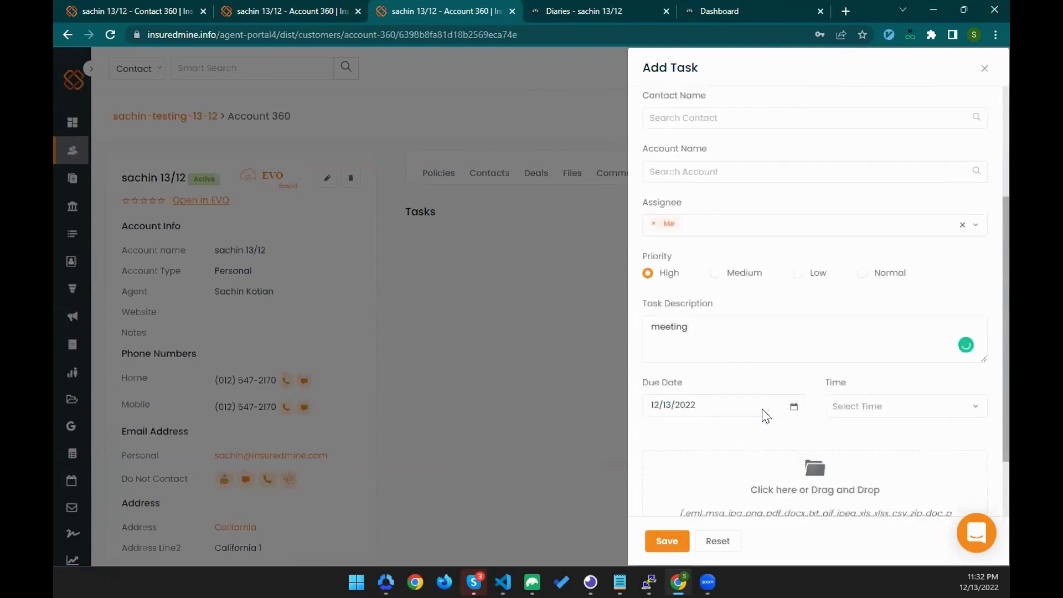
{"action": "scroll", "coordinate": [766, 415], "scroll_direction": "down", "scroll_amount": 2}
{"action": "left_click", "coordinate": [673, 543]}
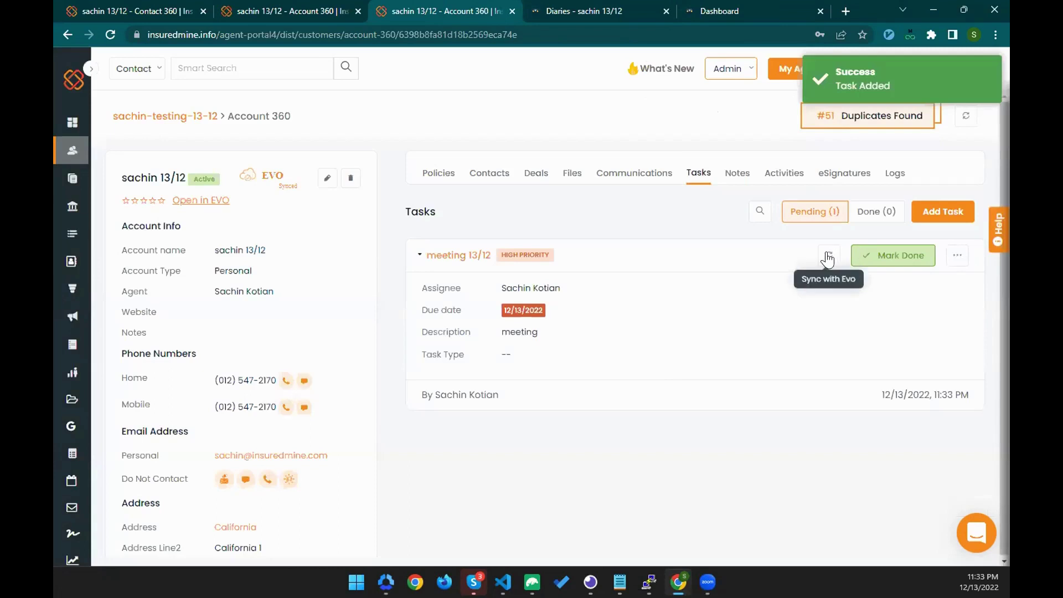
Attempt syncing the task to EVO under policy sachin-testing-13-12 with due date 08/23/2022.
{"action": "left_click", "coordinate": [828, 256]}
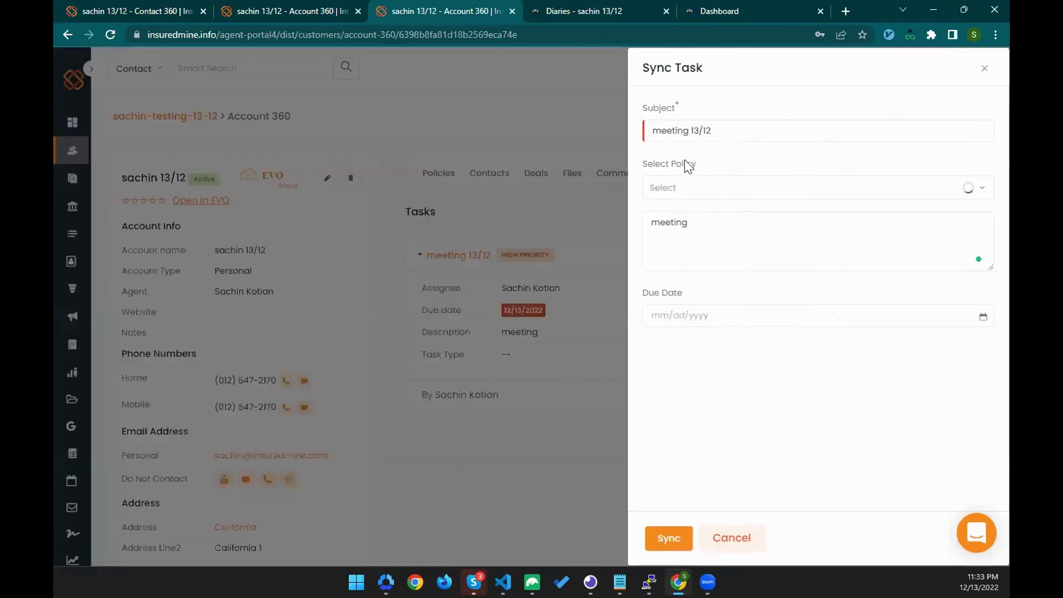
{"action": "left_click", "coordinate": [707, 191]}
{"action": "left_click", "coordinate": [703, 228]}
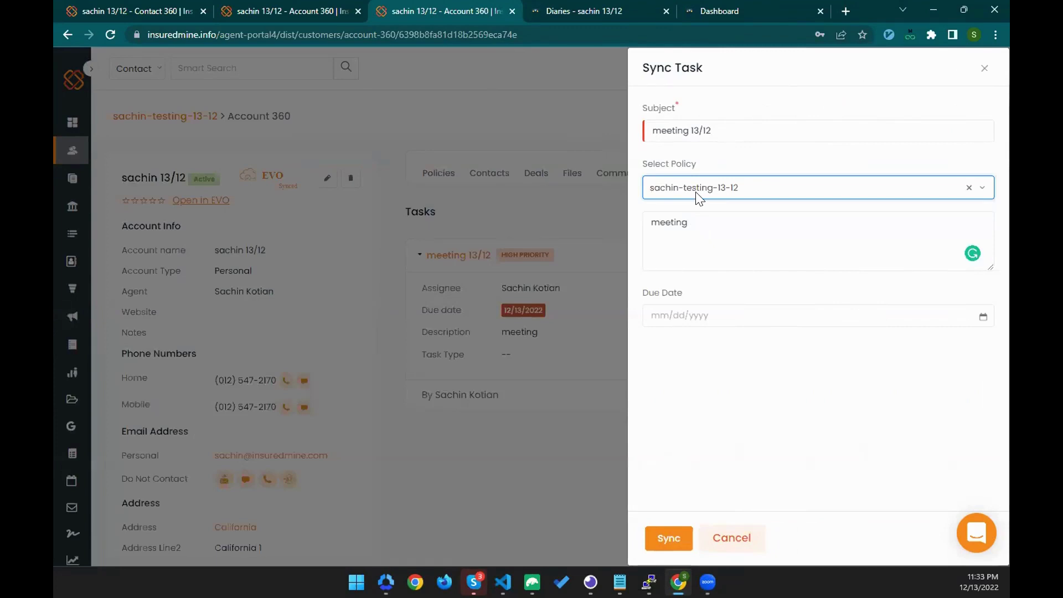
{"action": "left_click", "coordinate": [698, 193]}
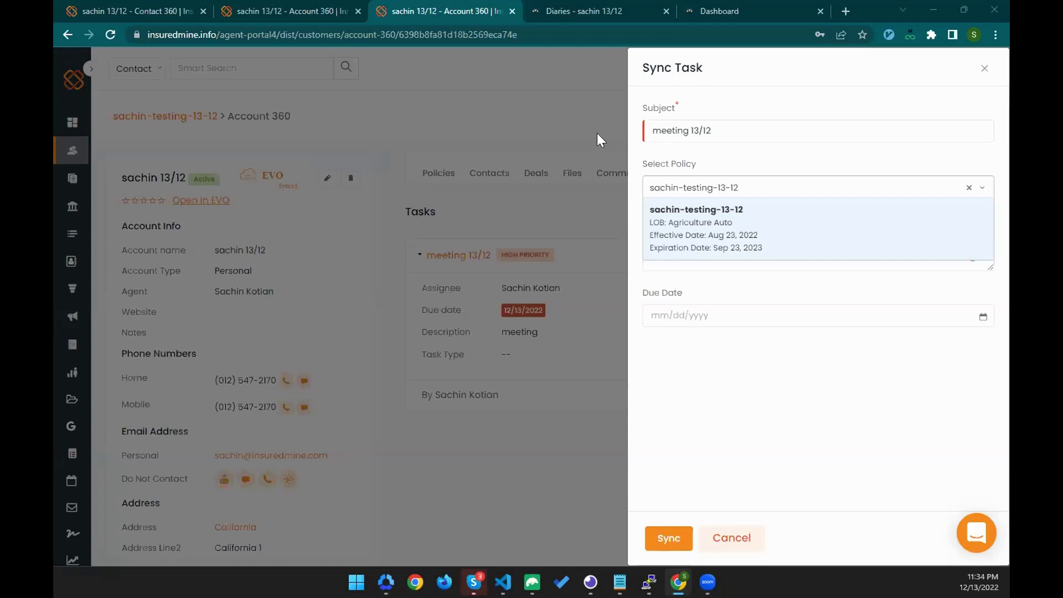
{"action": "left_click", "coordinate": [680, 233]}
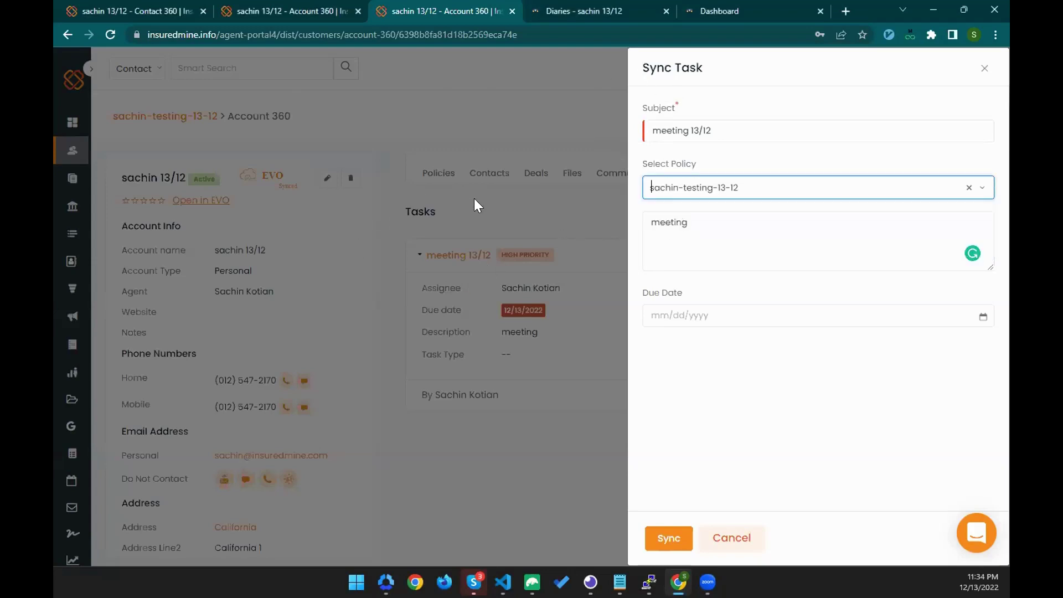
{"action": "left_click", "coordinate": [699, 221]}
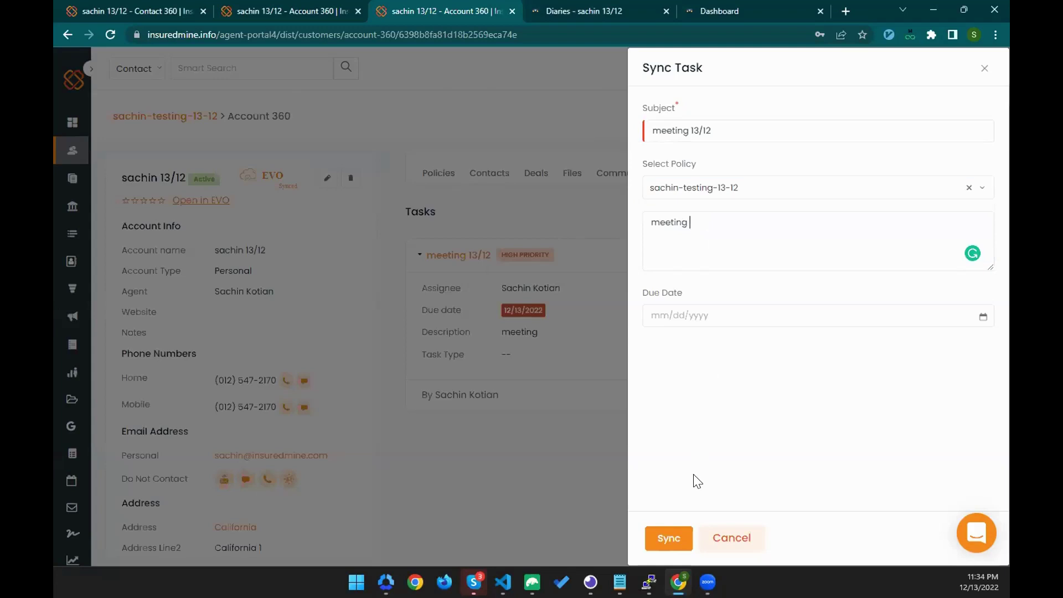
{"action": "left_click", "coordinate": [706, 317]}
{"action": "left_click", "coordinate": [739, 346]}
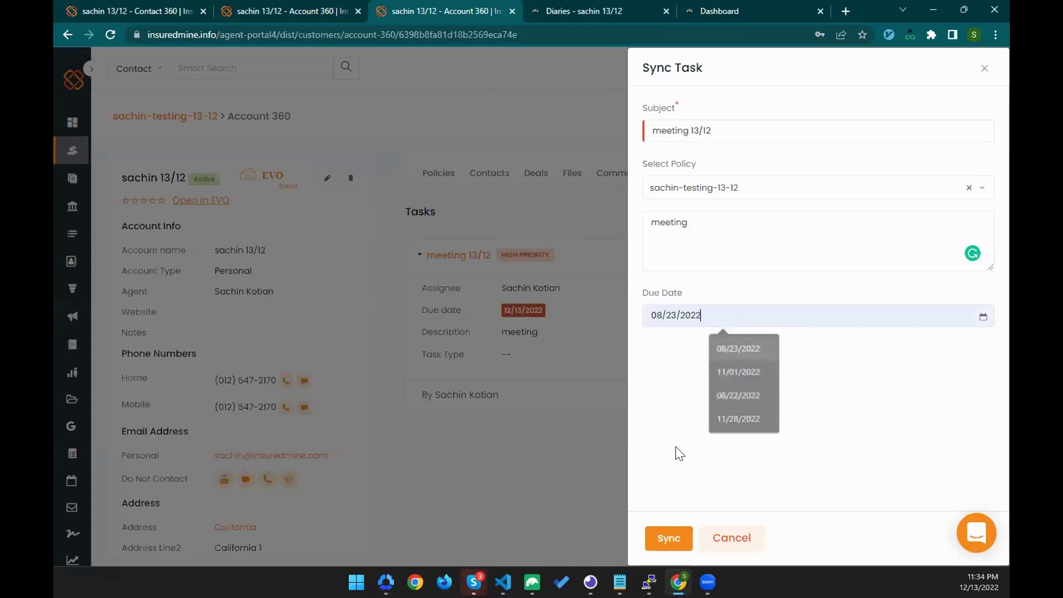
{"action": "left_click", "coordinate": [670, 538]}
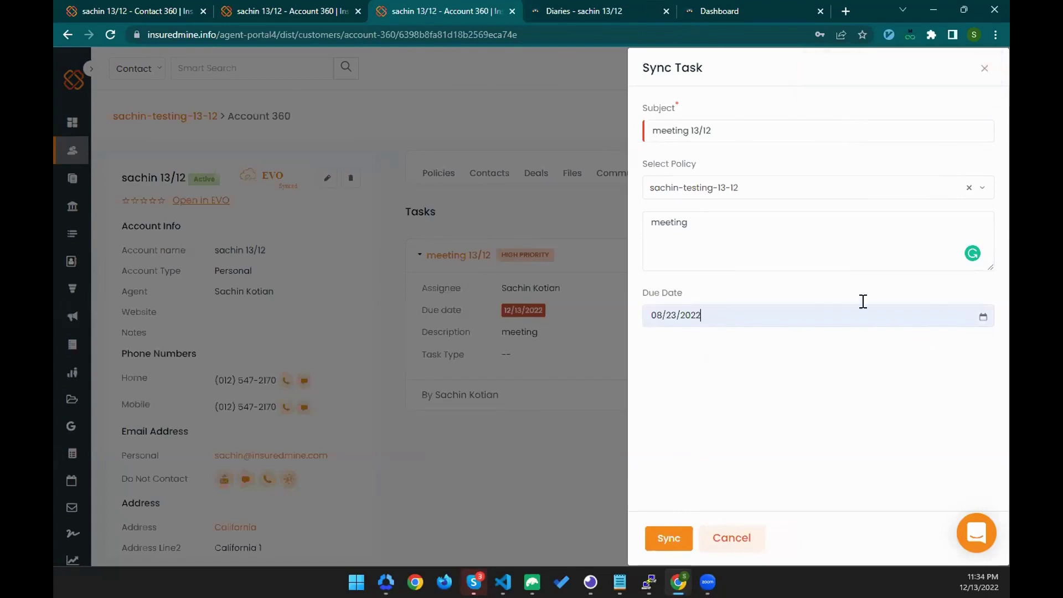
Clear the due date and retry the sync, which returns 'Please, try again later.'.
{"action": "left_click", "coordinate": [820, 309]}
{"action": "key", "text": "ctrl+a"}
{"action": "key", "text": "BackSpace"}
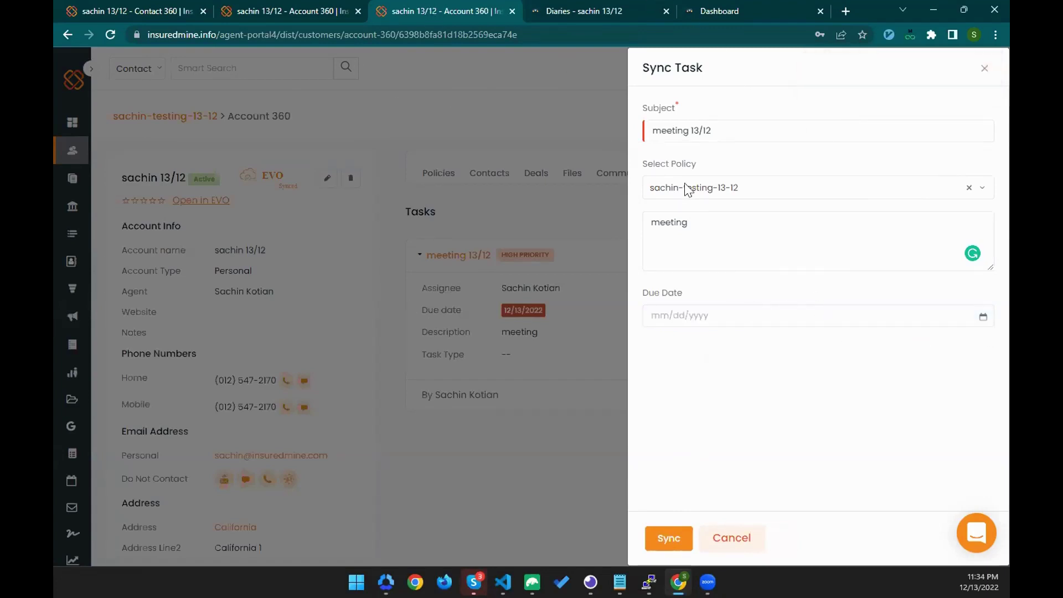
{"action": "left_click", "coordinate": [668, 549]}
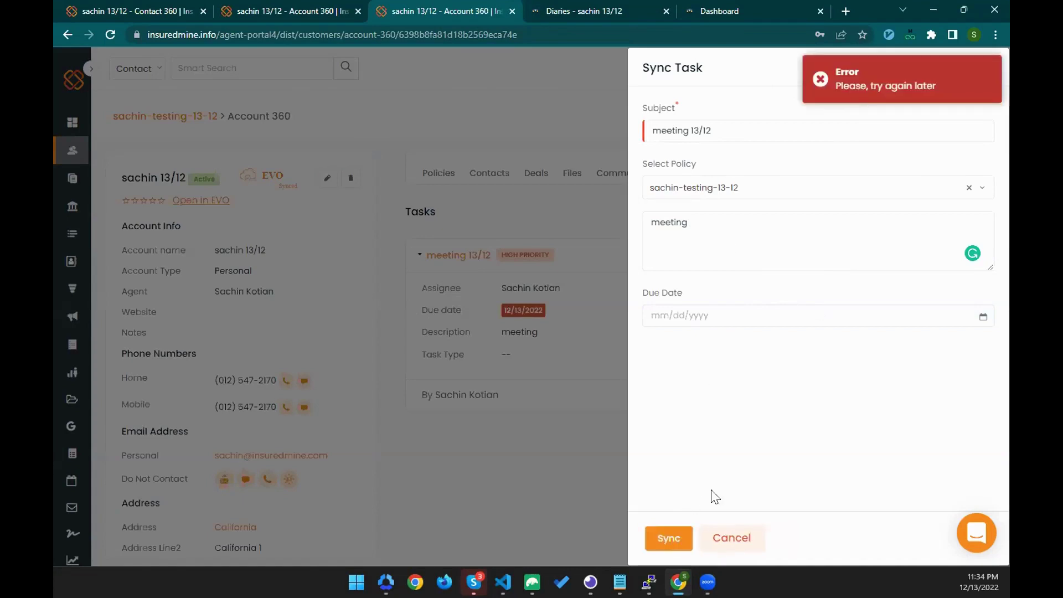
After briefly opening the page inspector, cancel the Sync Task form to return to the Tasks list.
{"action": "right_click", "coordinate": [697, 438]}
{"action": "left_click", "coordinate": [724, 421]}
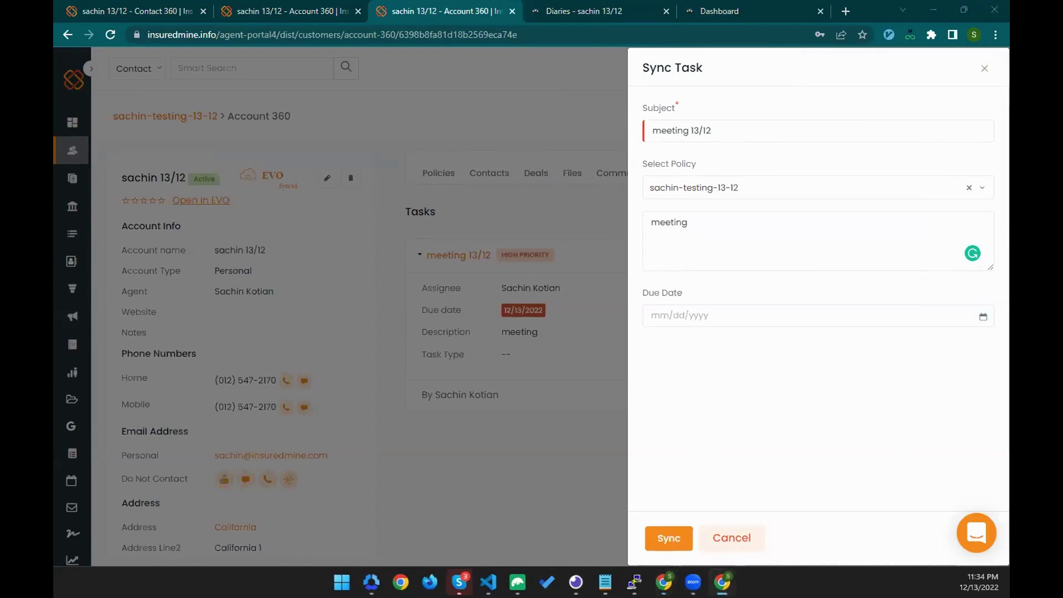
{"action": "key", "text": "alt+Tab"}
{"action": "left_click", "coordinate": [653, 545]}
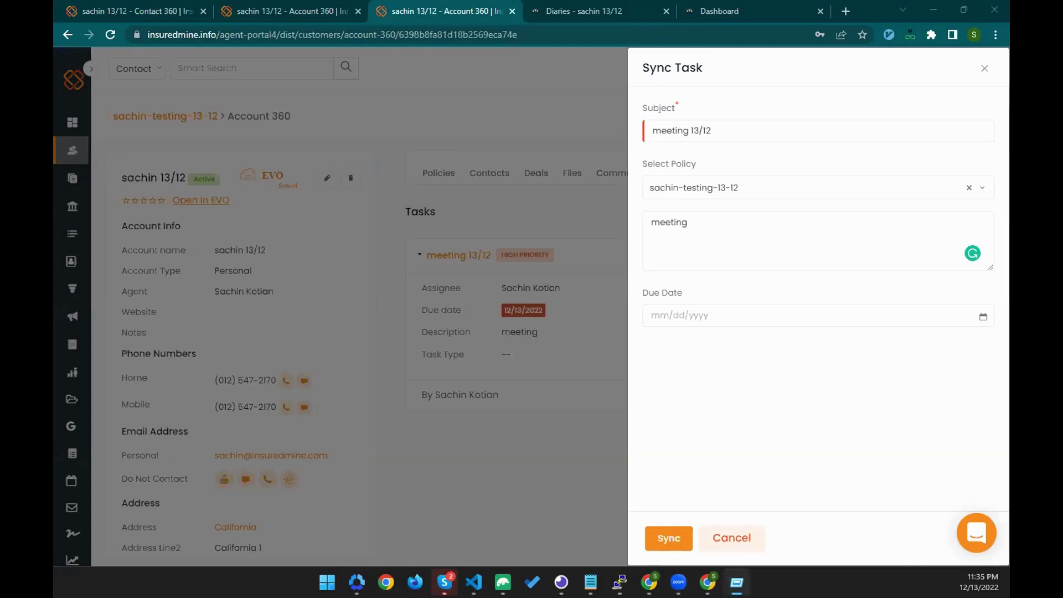
{"action": "left_click", "coordinate": [753, 357]}
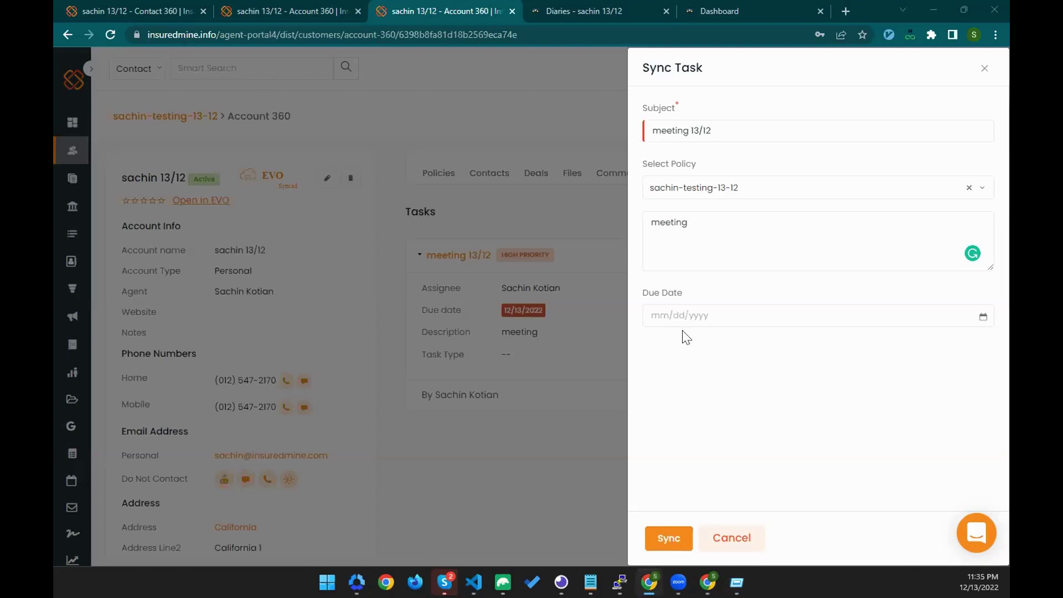
{"action": "left_click", "coordinate": [729, 538]}
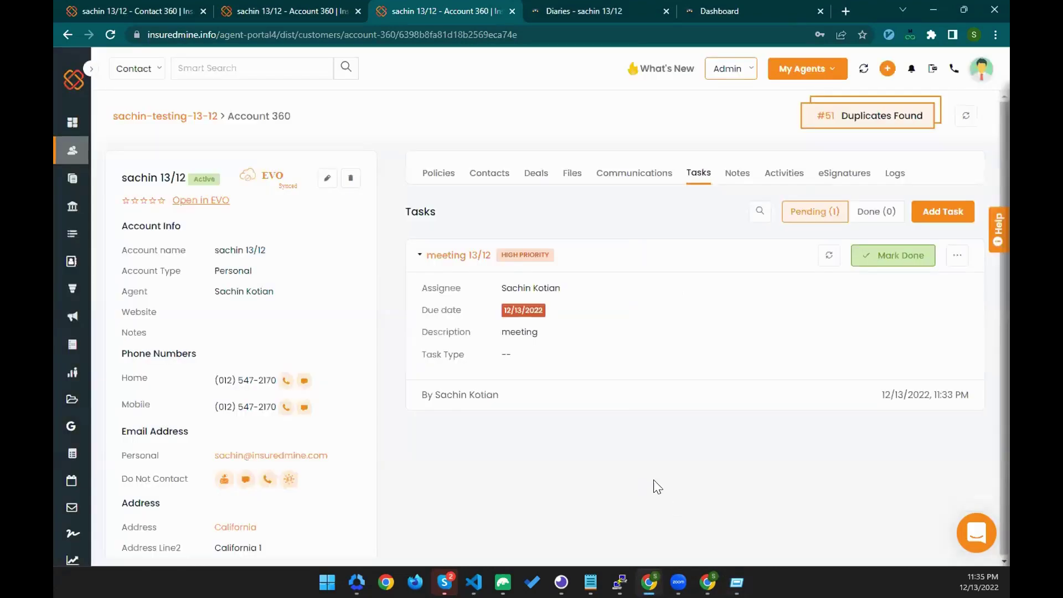
Show the account's Communications tab, where the Email list reads No Data Found.
{"action": "mouse_move", "coordinate": [737, 582]}
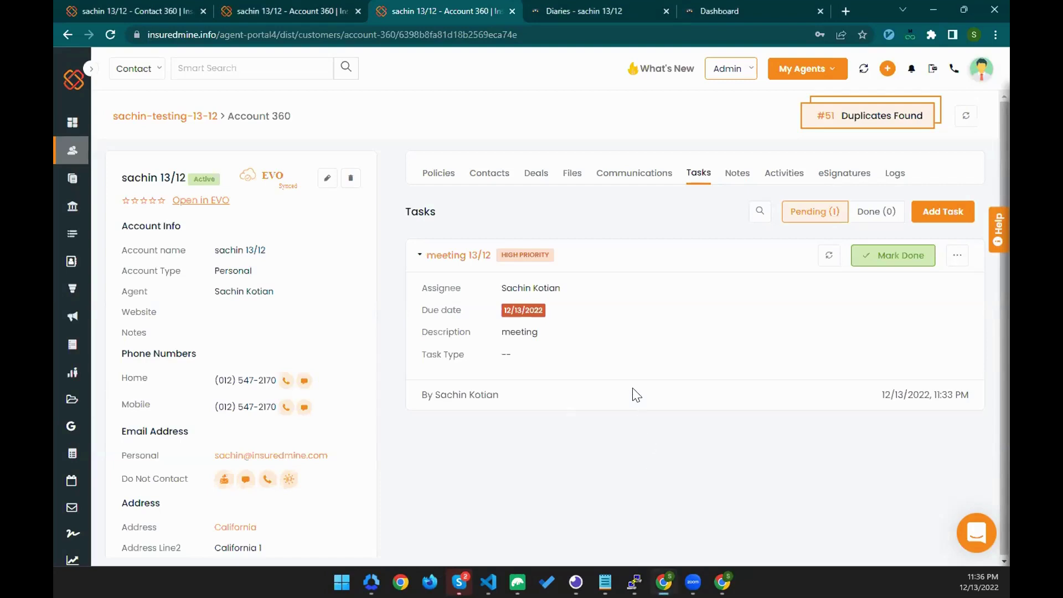
{"action": "left_click", "coordinate": [635, 177]}
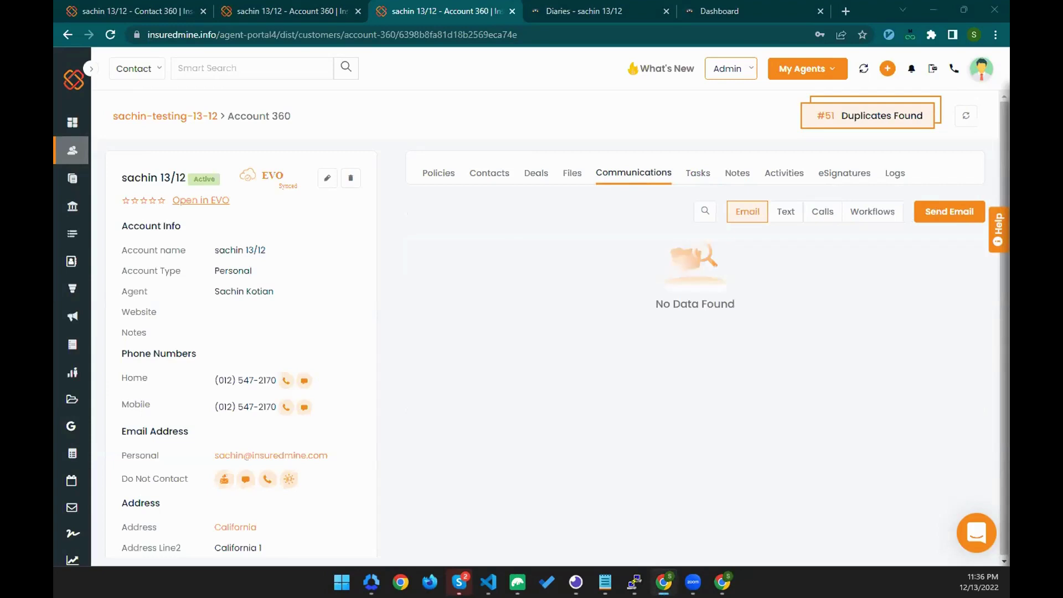
On the account's Notes tab, add and save a note reading 'meeting at 12.13'.
{"action": "left_click", "coordinate": [735, 171]}
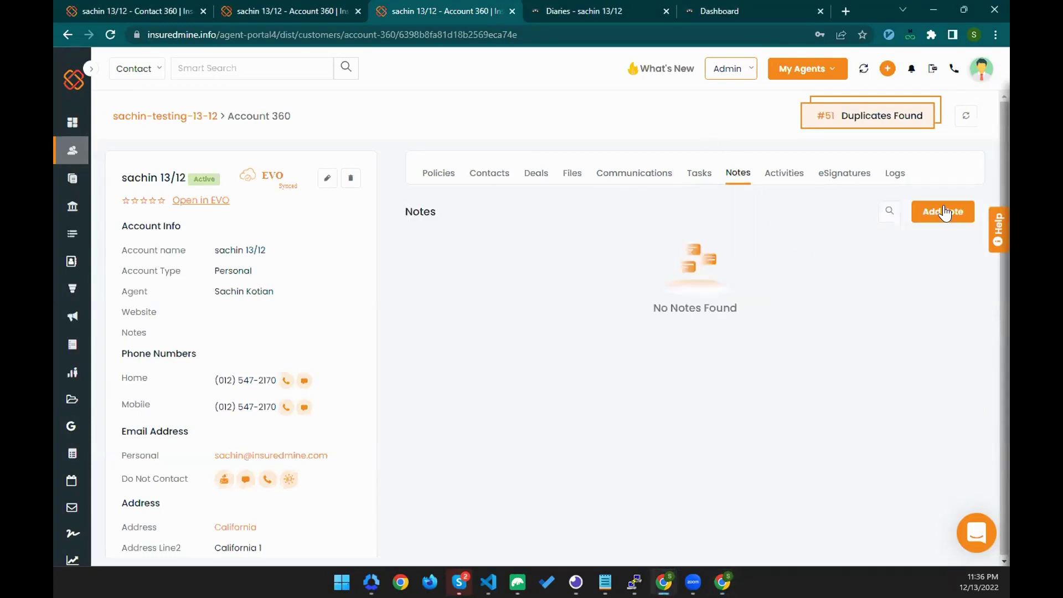
{"action": "left_click", "coordinate": [945, 213]}
{"action": "left_click", "coordinate": [495, 322]}
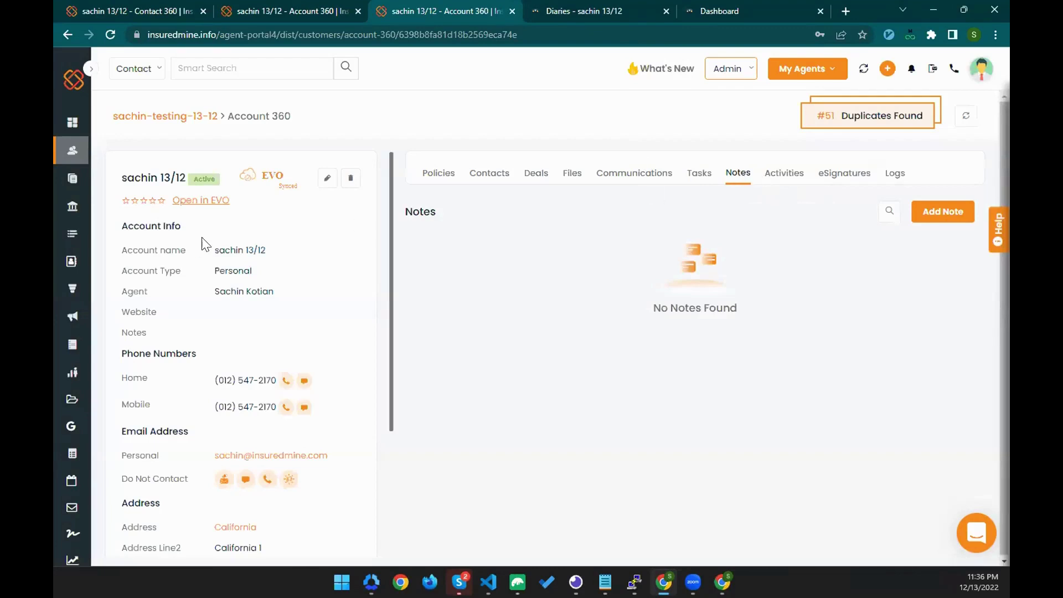
{"action": "left_click", "coordinate": [91, 68]}
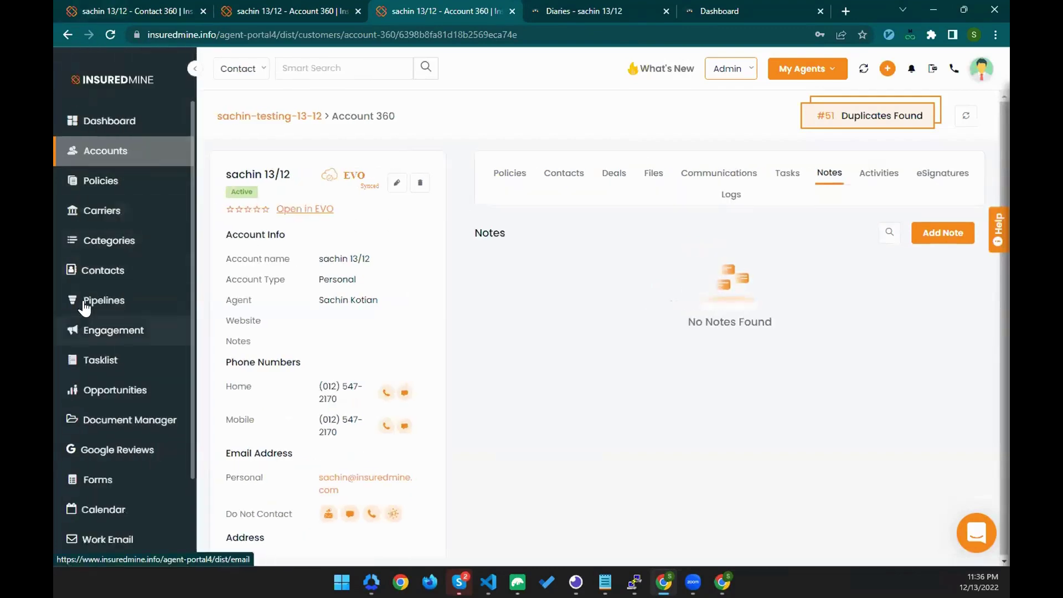
{"action": "left_click", "coordinate": [932, 243]}
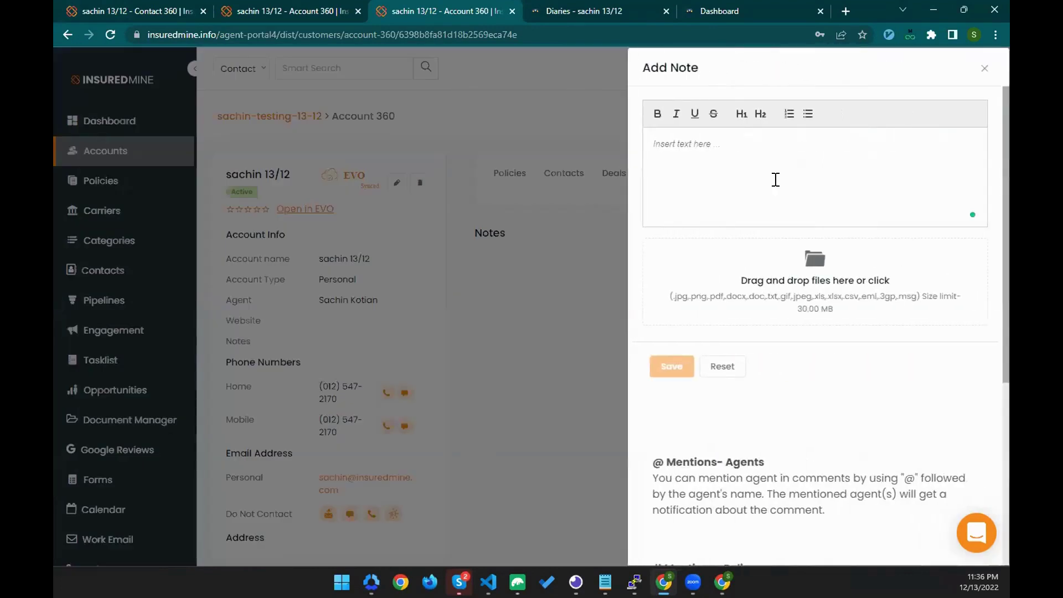
{"action": "type", "text": "meting"}
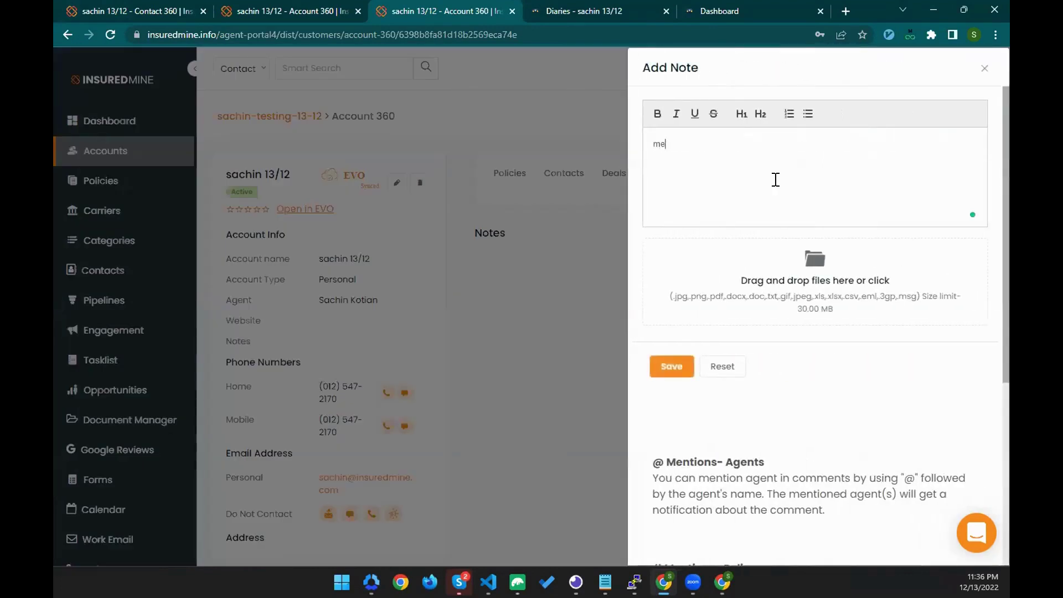
{"action": "key", "text": "BackSpace"}
{"action": "key", "text": "BackSpace"}
{"action": "key", "text": "BackSpace"}
{"action": "key", "text": "BackSpace"}
{"action": "key", "text": "BackSpace"}
{"action": "key", "text": "BackSpace"}
{"action": "type", "text": "meeting at 12"}
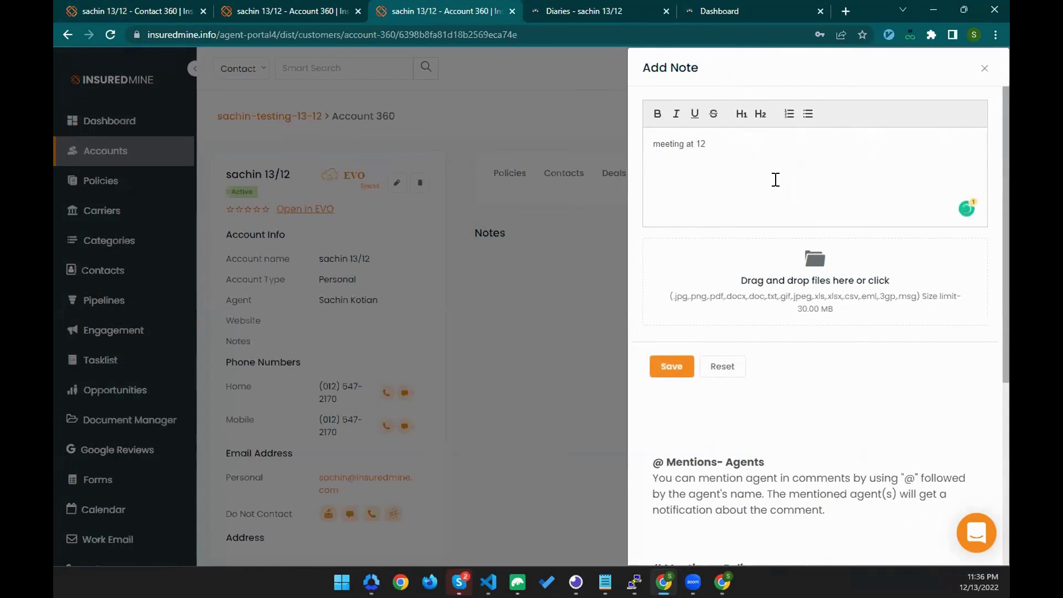
{"action": "type", "text": ".13"}
{"action": "key", "text": "ctrl+a"}
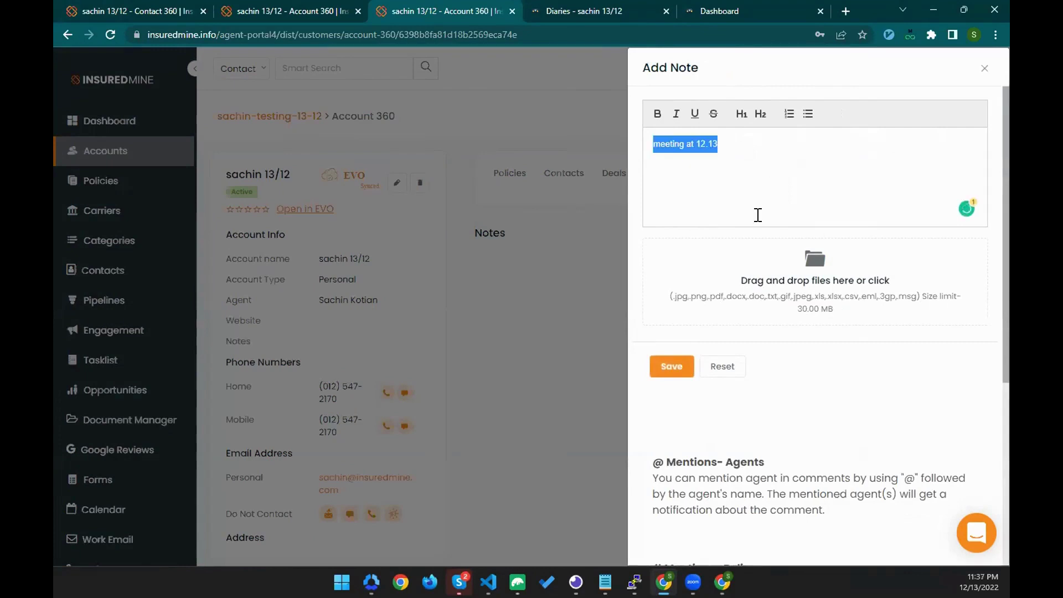
{"action": "left_click", "coordinate": [671, 367]}
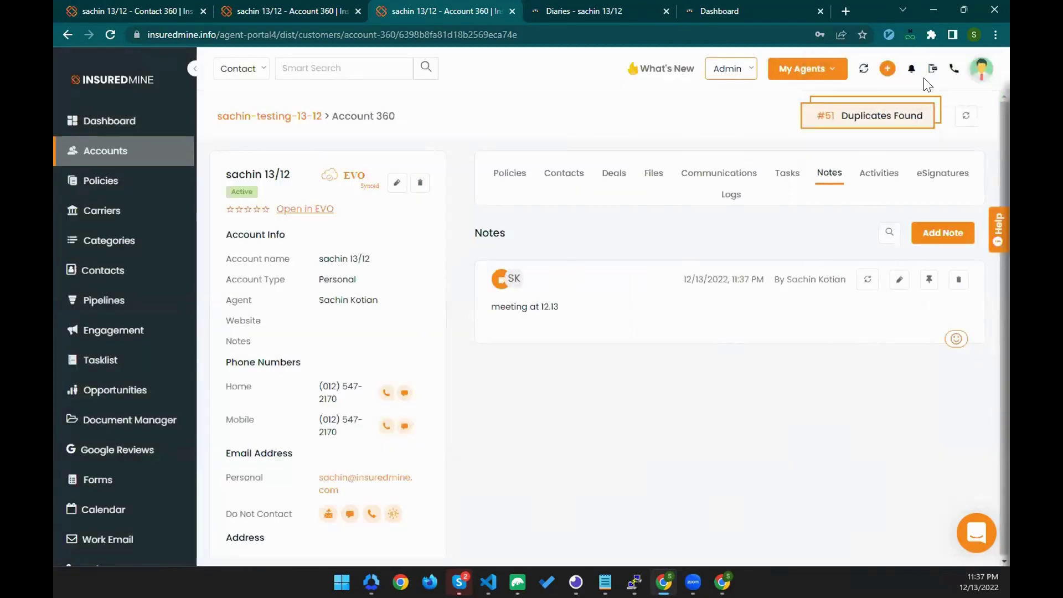
Sync the 'meeting at 12.13' note to EVO, linked to policy sachin-testing-13-12.
{"action": "left_click", "coordinate": [868, 281]}
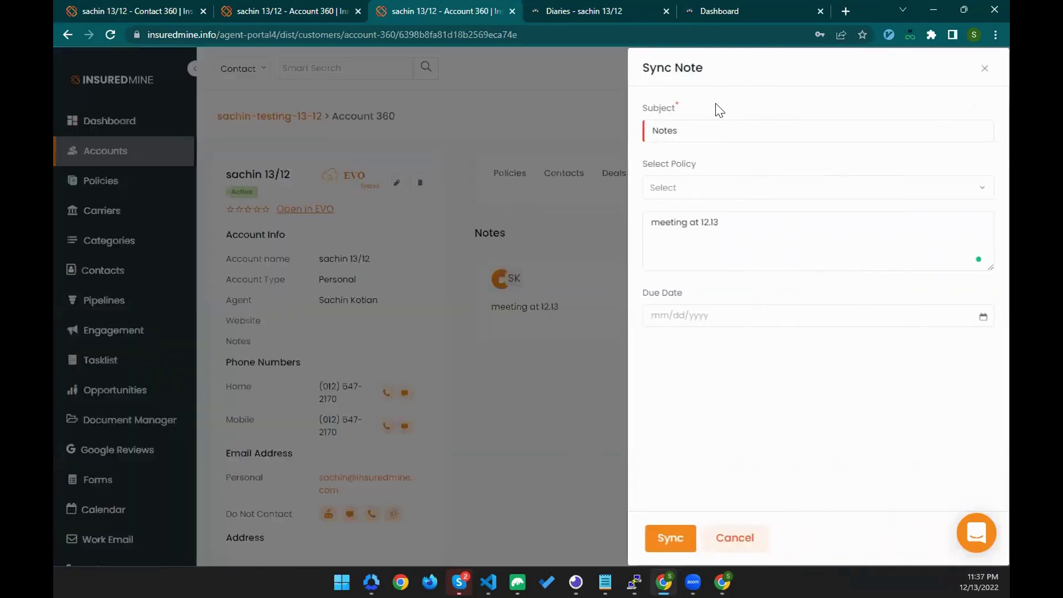
{"action": "left_click", "coordinate": [728, 189]}
{"action": "left_click", "coordinate": [691, 122]}
{"action": "left_click", "coordinate": [710, 188]}
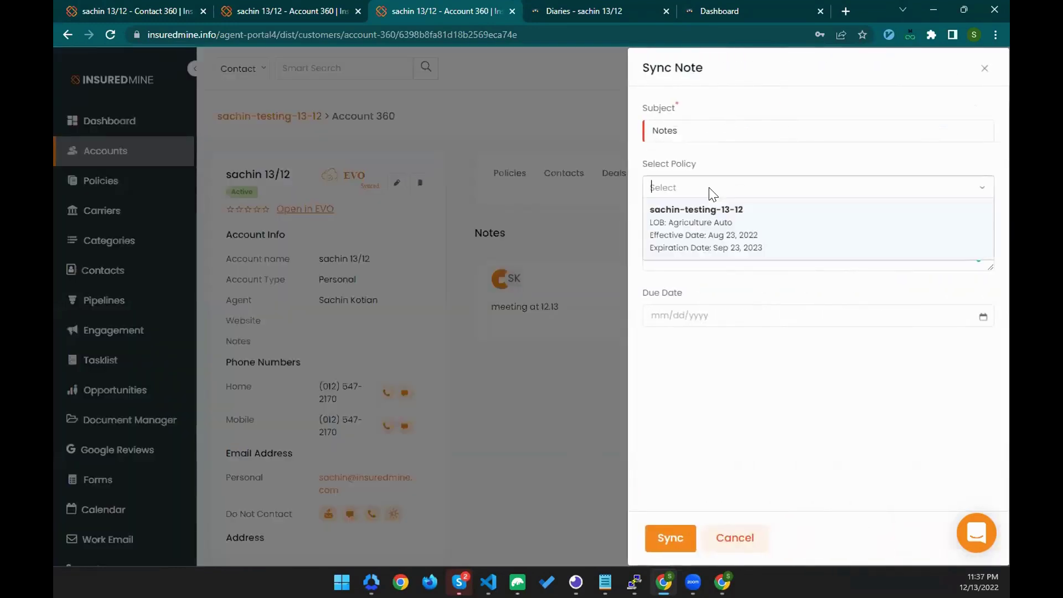
{"action": "left_click", "coordinate": [689, 235]}
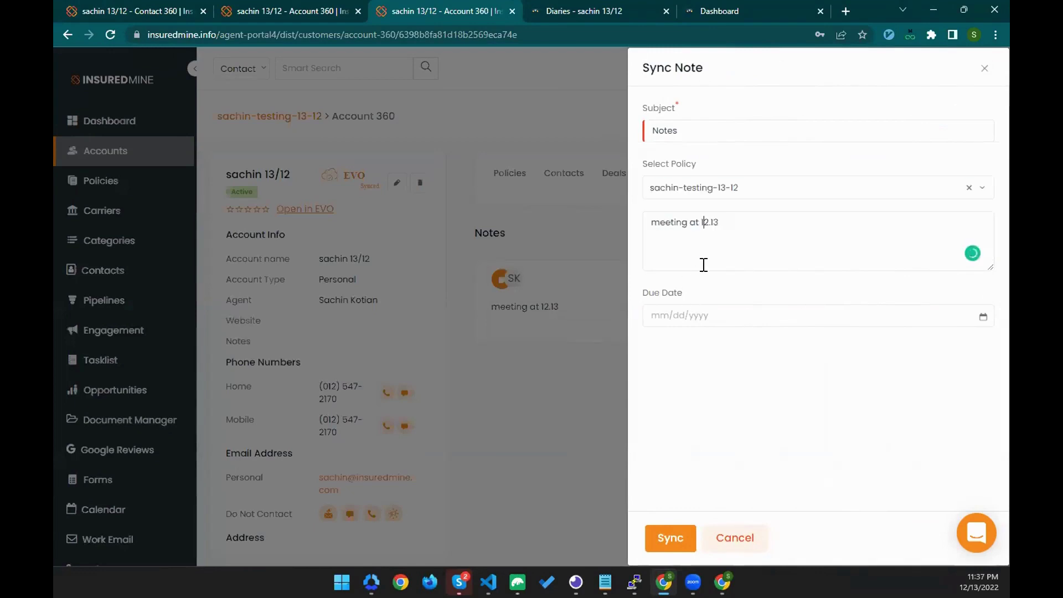
{"action": "left_click", "coordinate": [743, 191]}
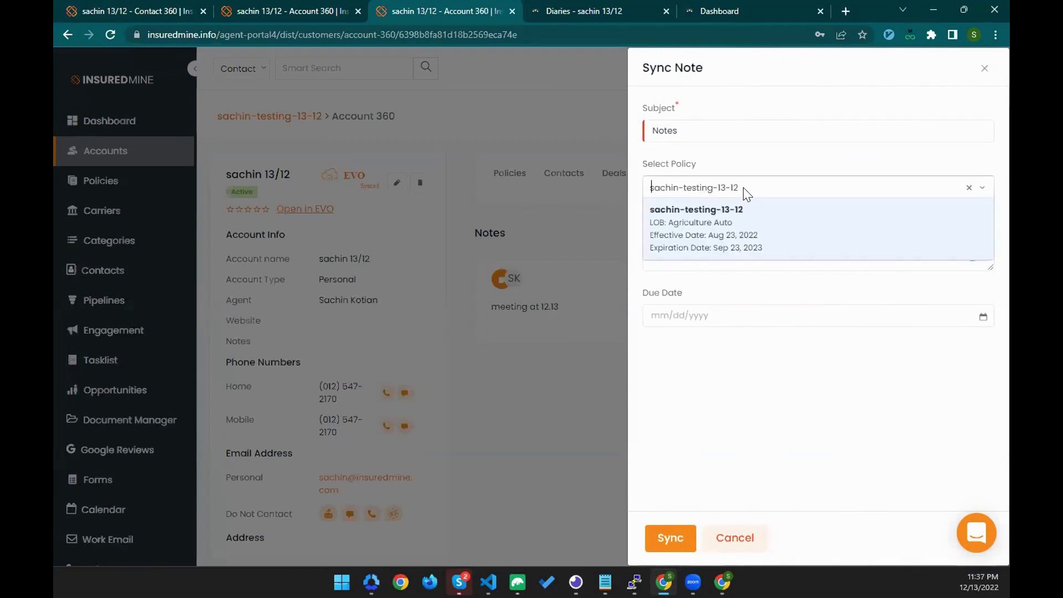
{"action": "left_click", "coordinate": [783, 353]}
{"action": "left_click", "coordinate": [724, 318]}
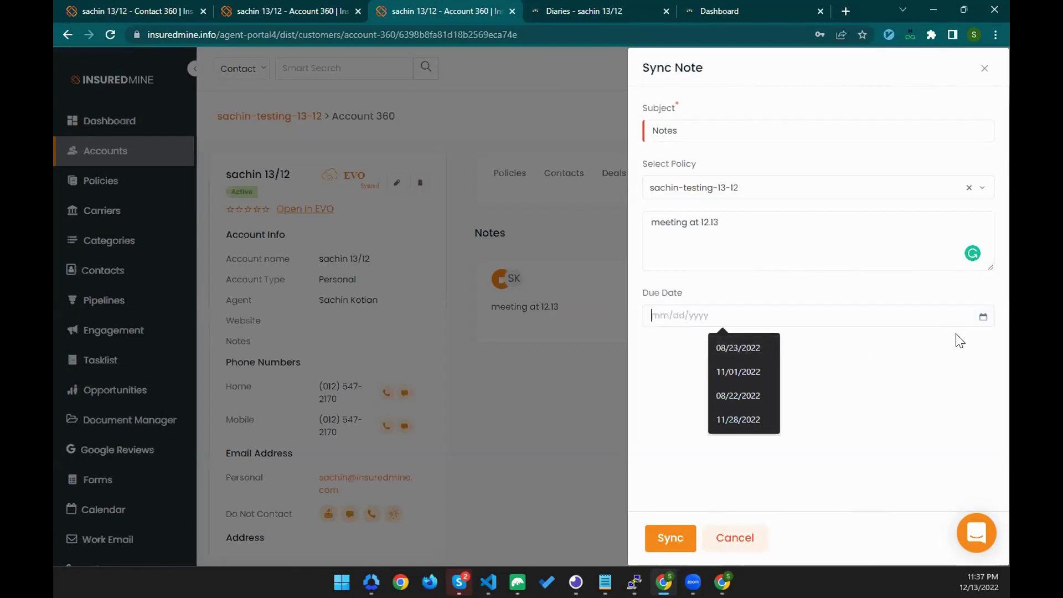
{"action": "triple_click", "coordinate": [685, 247]}
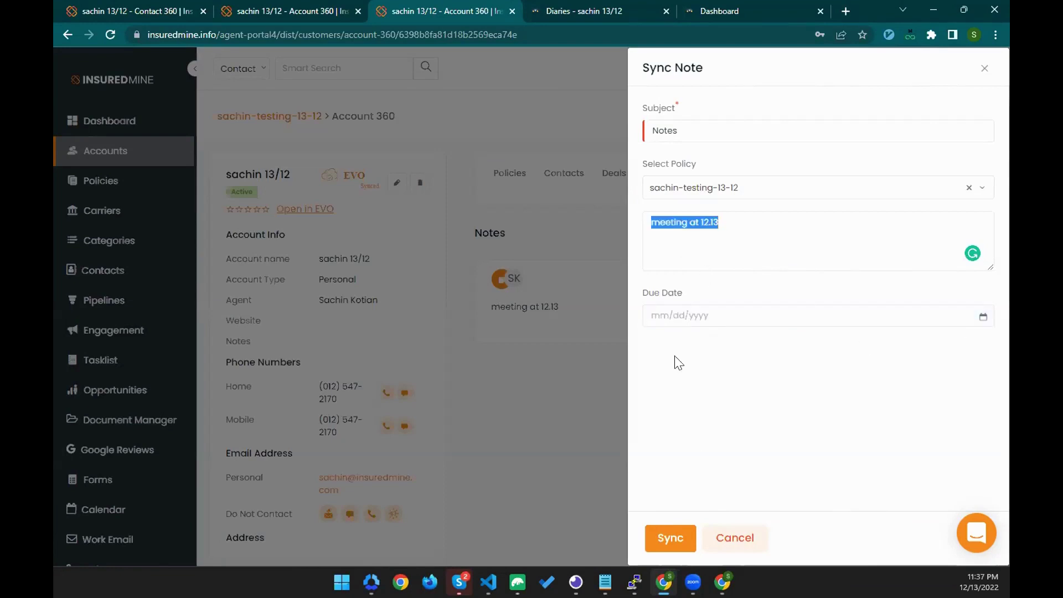
{"action": "left_click", "coordinate": [661, 548]}
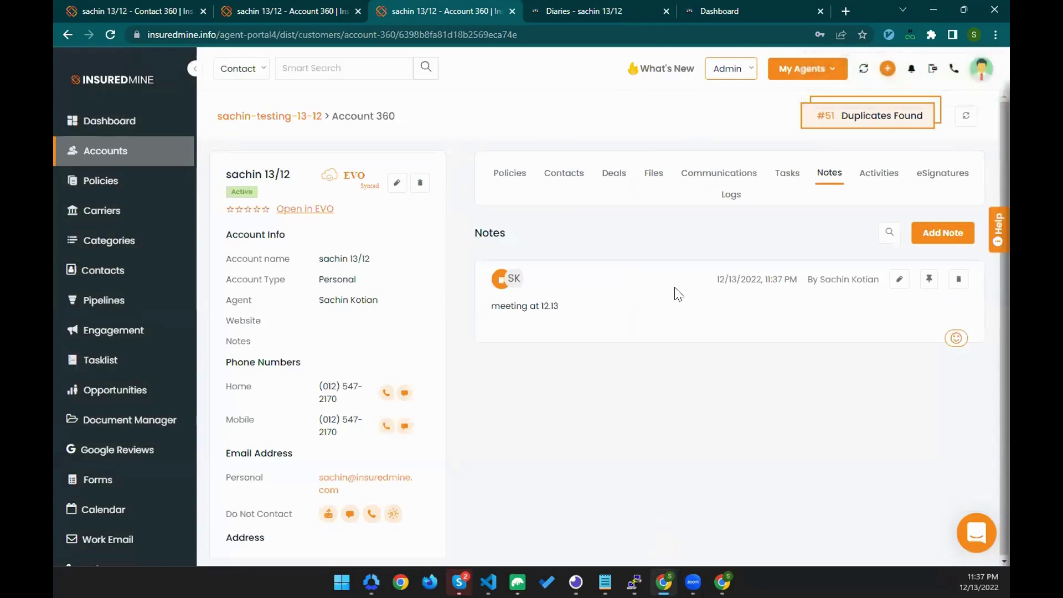
In EVO's client diary, open the Notes entry showing 'meeting at 12.13', due 12/13/2022.
{"action": "left_click", "coordinate": [559, 8]}
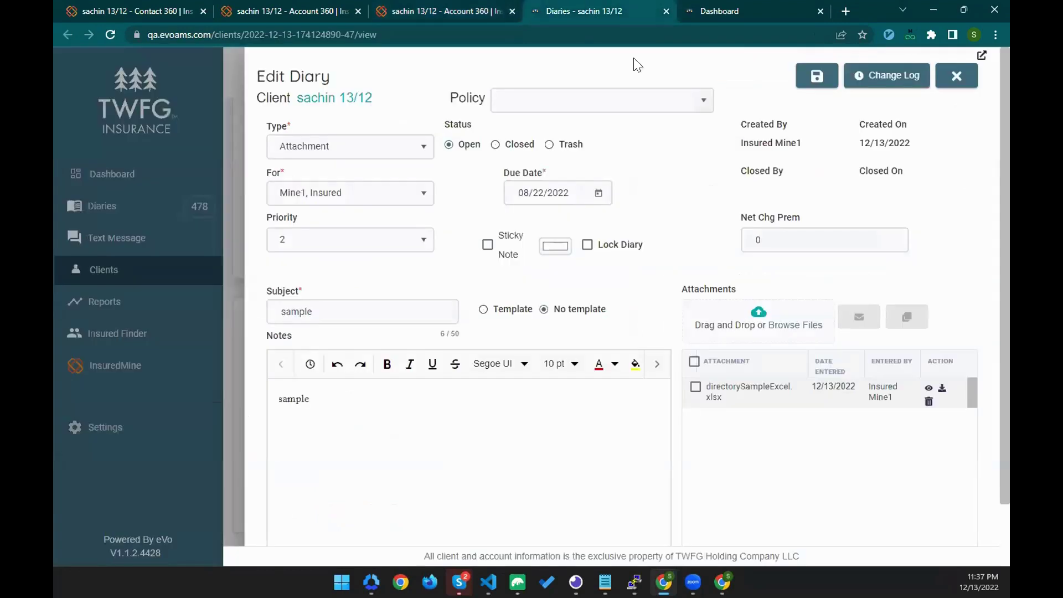
{"action": "left_click", "coordinate": [962, 71]}
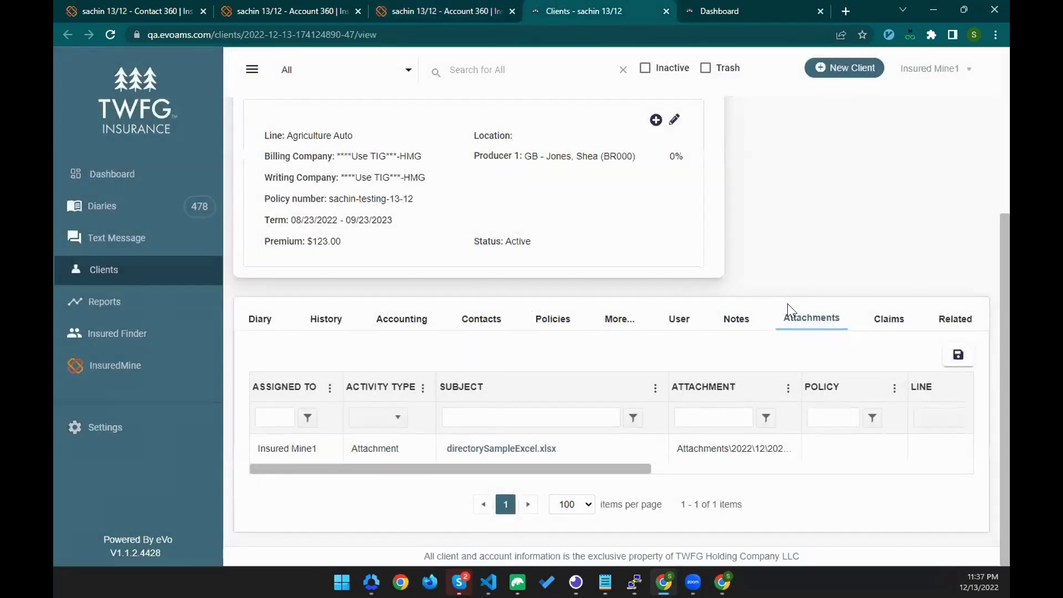
{"action": "left_click", "coordinate": [255, 327]}
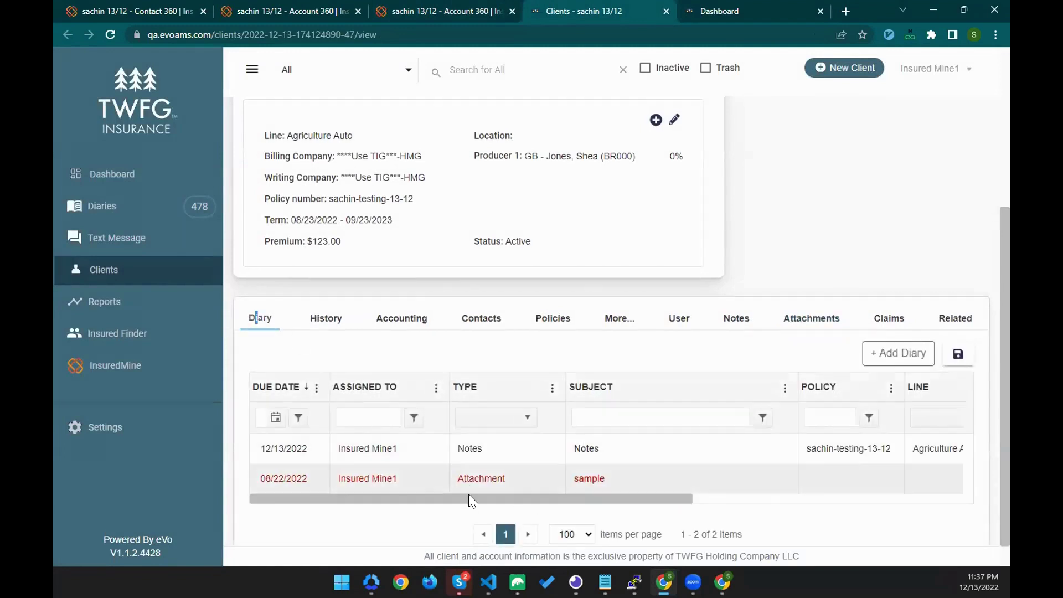
{"action": "left_click_drag", "start_coordinate": [459, 493], "coordinate": [355, 508]}
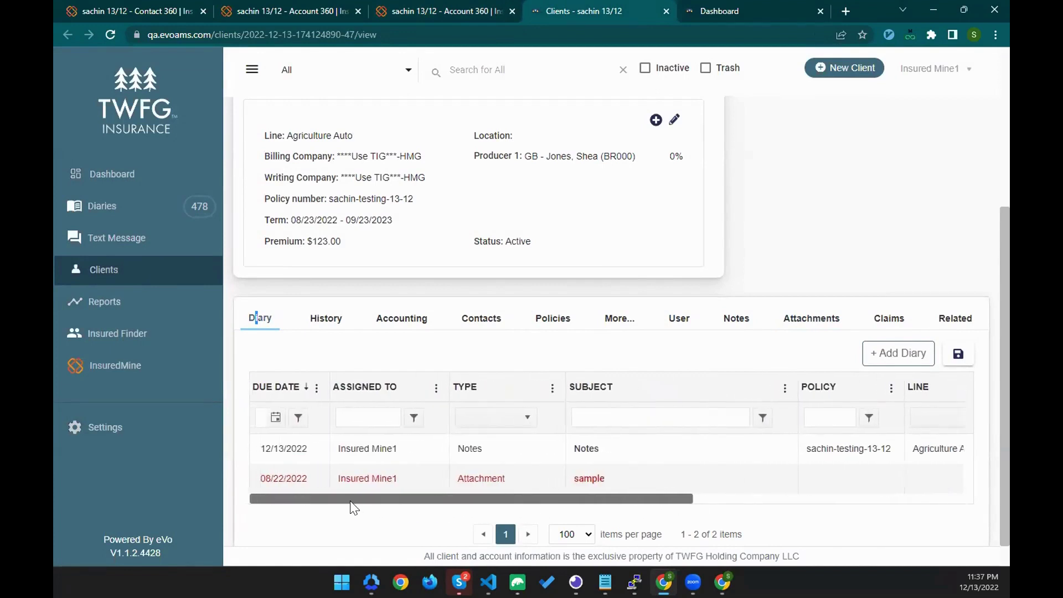
{"action": "double_click", "coordinate": [587, 447]}
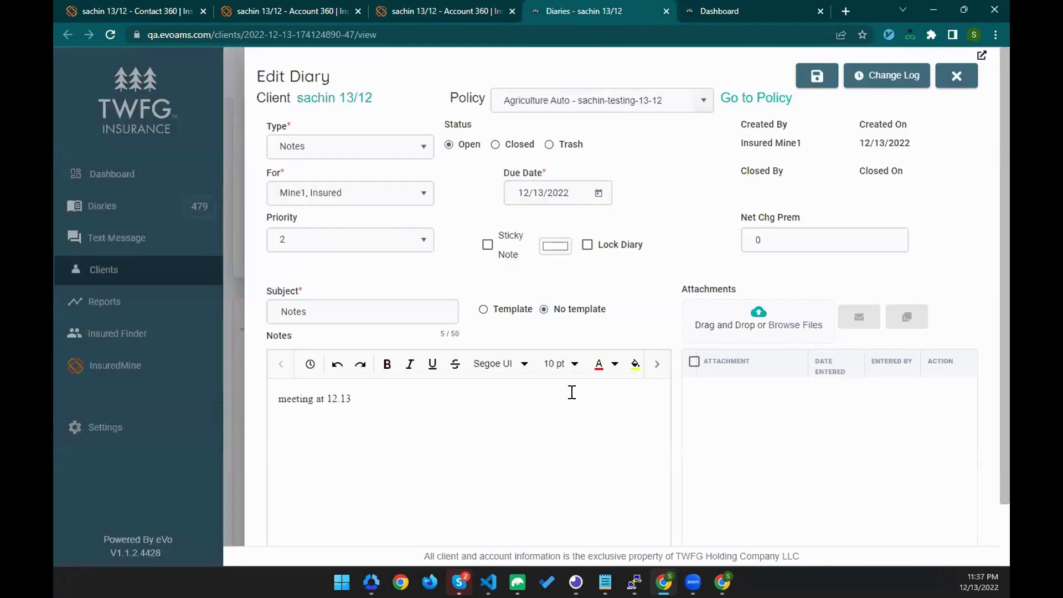
{"action": "left_click_drag", "start_coordinate": [451, 413], "coordinate": [258, 415]}
{"action": "left_click", "coordinate": [488, 413]}
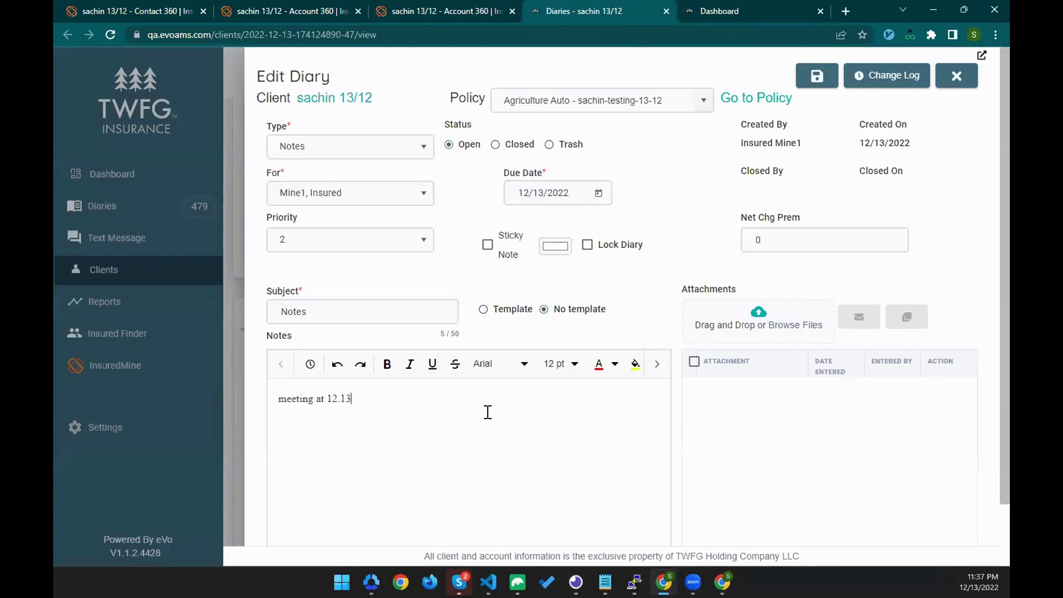
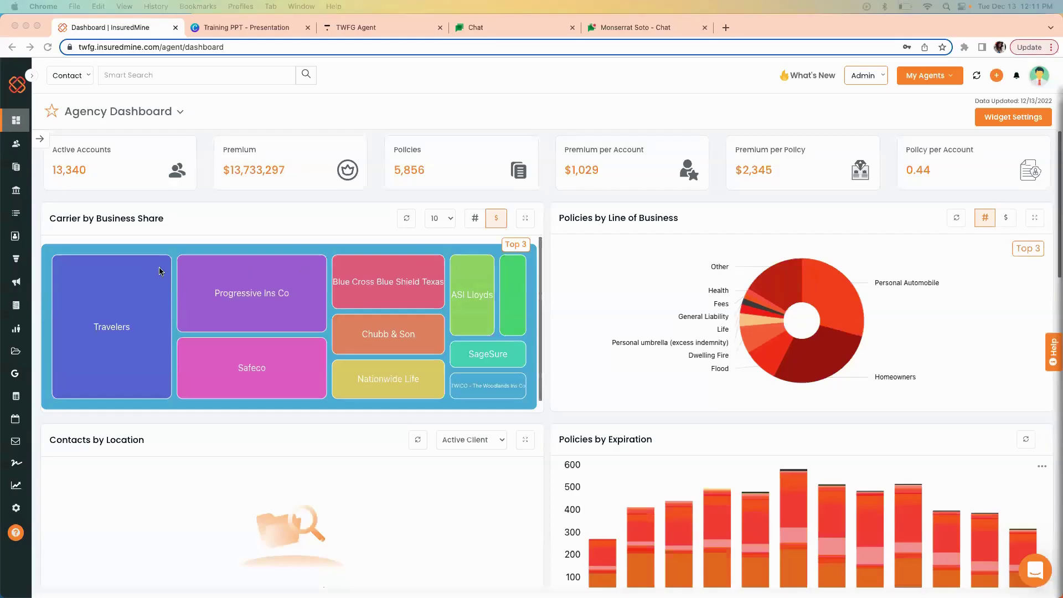
From the profile menu, open Get Started at the Add Members step to see team members and their roles.
{"action": "left_click", "coordinate": [1040, 82]}
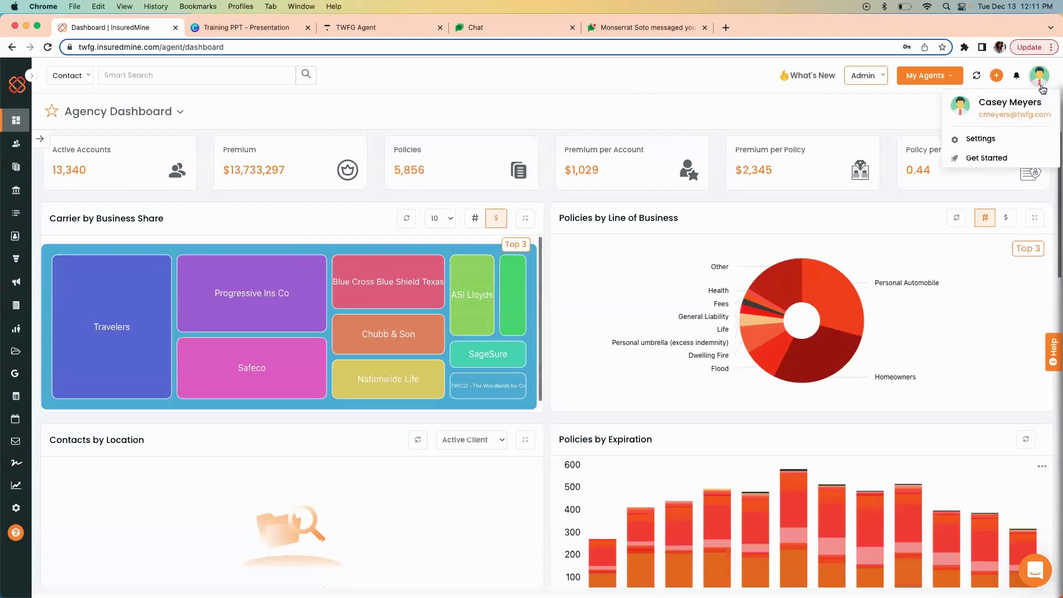
{"action": "left_click", "coordinate": [974, 159]}
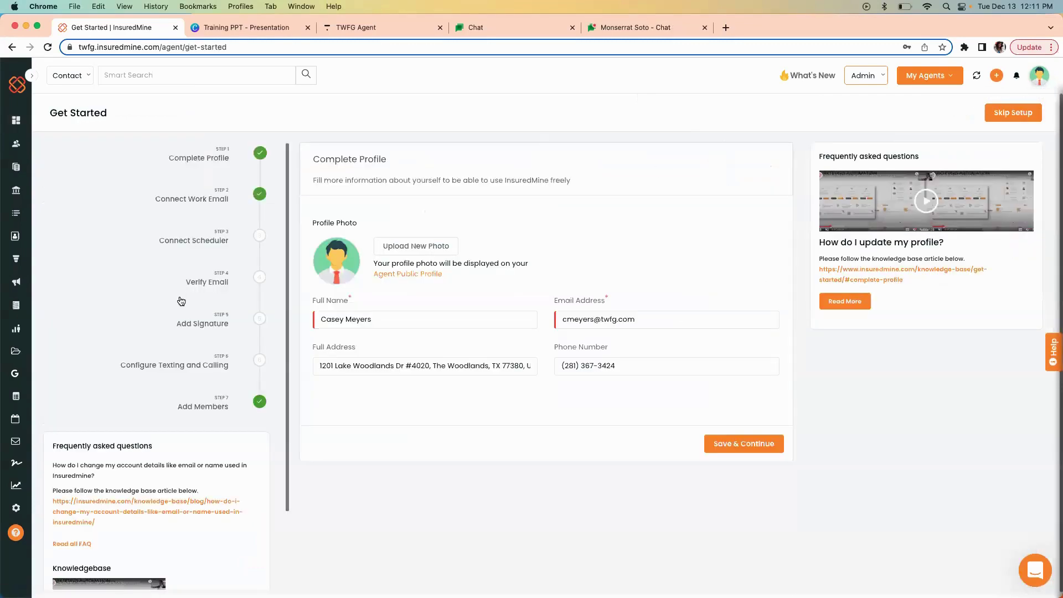
{"action": "left_click", "coordinate": [217, 407]}
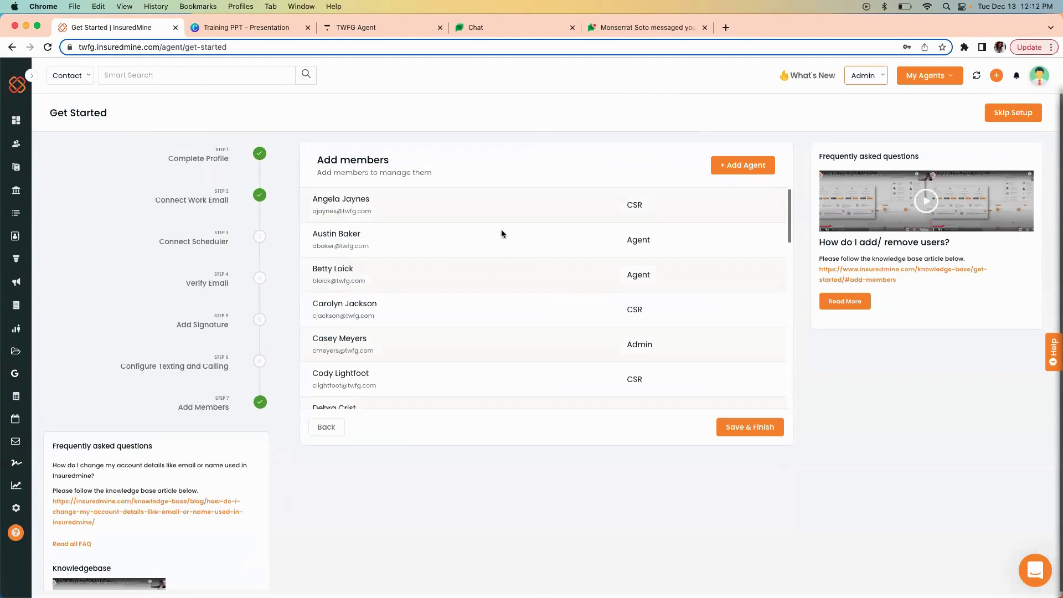
{"action": "left_click", "coordinate": [750, 166]}
{"action": "left_click", "coordinate": [814, 133]}
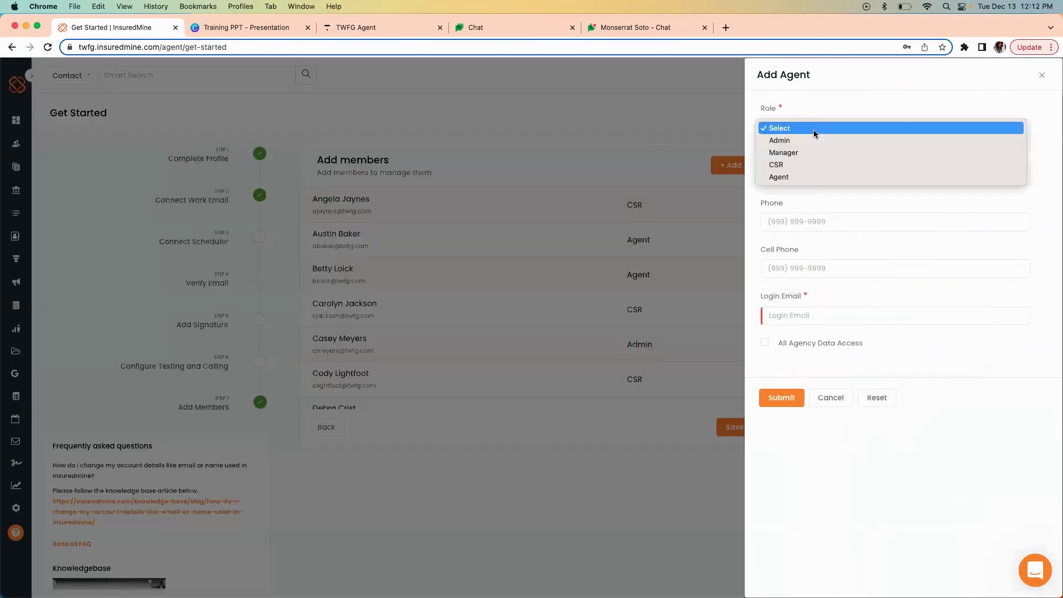
{"action": "left_click", "coordinate": [803, 200]}
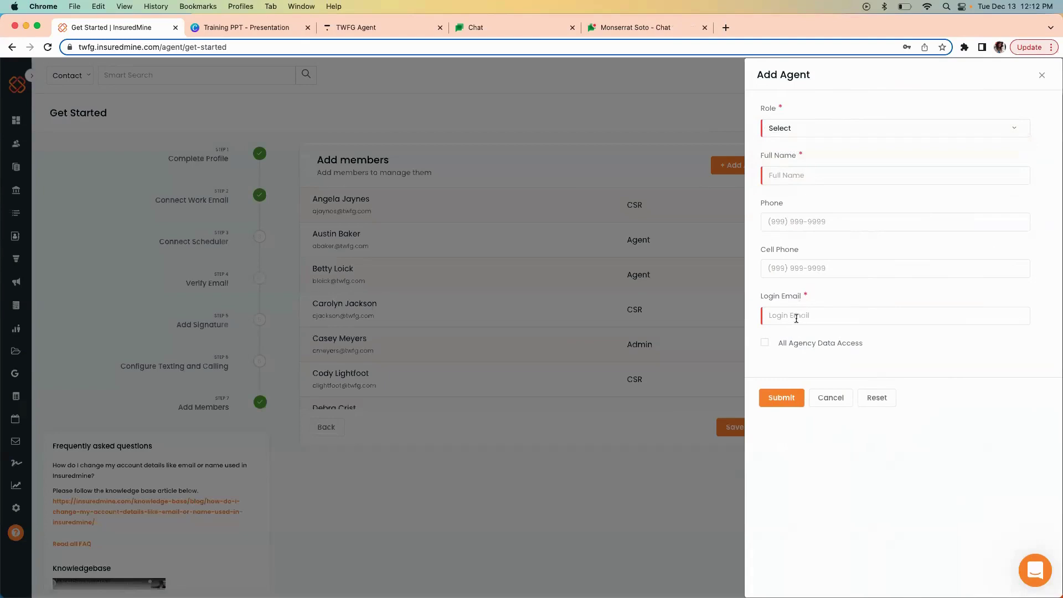
{"action": "triple_click", "coordinate": [785, 297]}
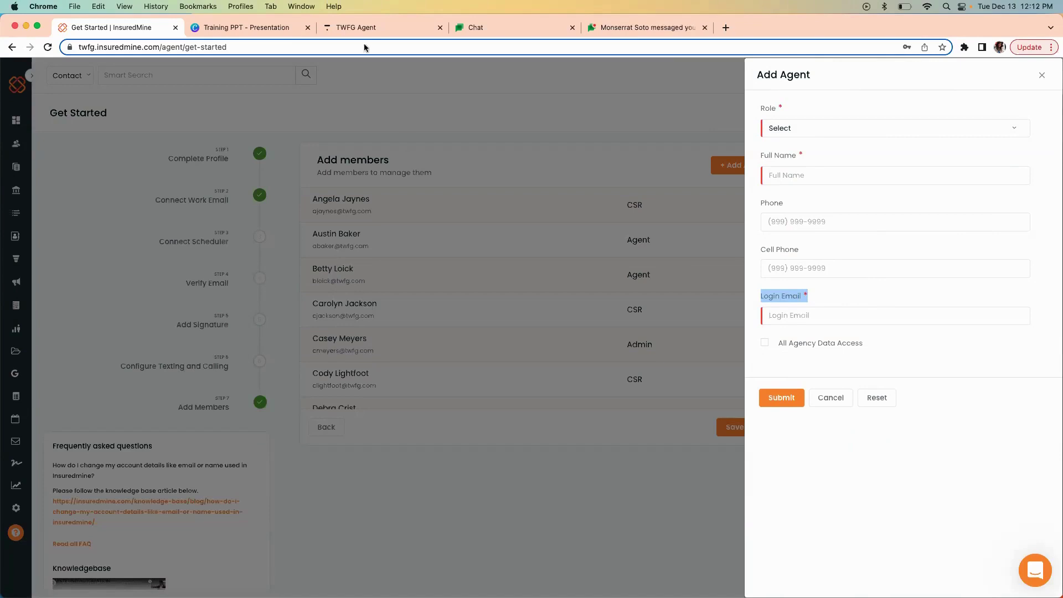
{"action": "left_click", "coordinate": [1042, 77]}
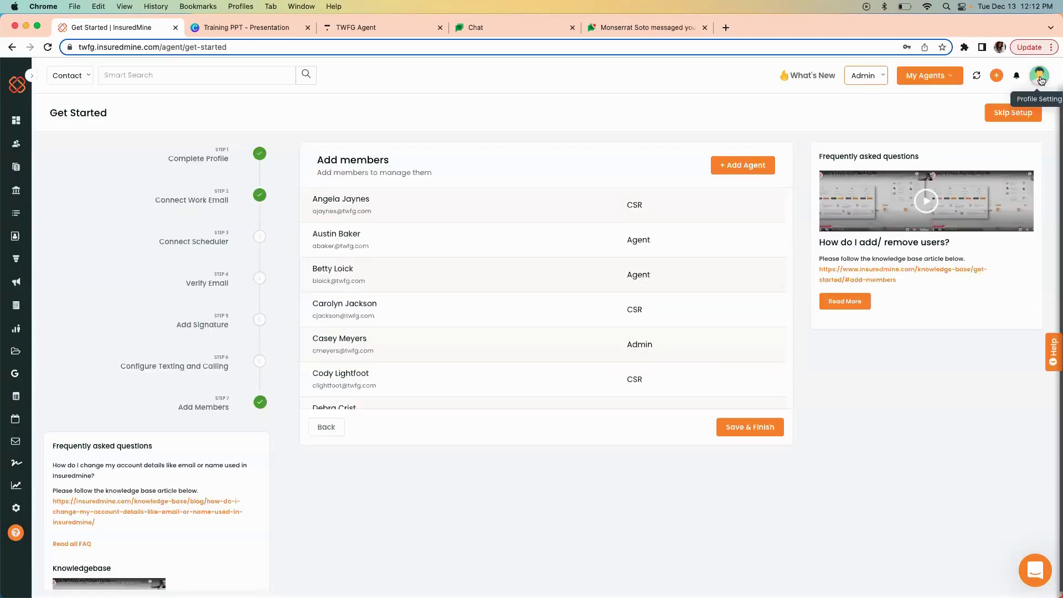
Open Settings to the Integrations page, then view Profile Settings' Change Password fields and close them.
{"action": "left_click", "coordinate": [1042, 80]}
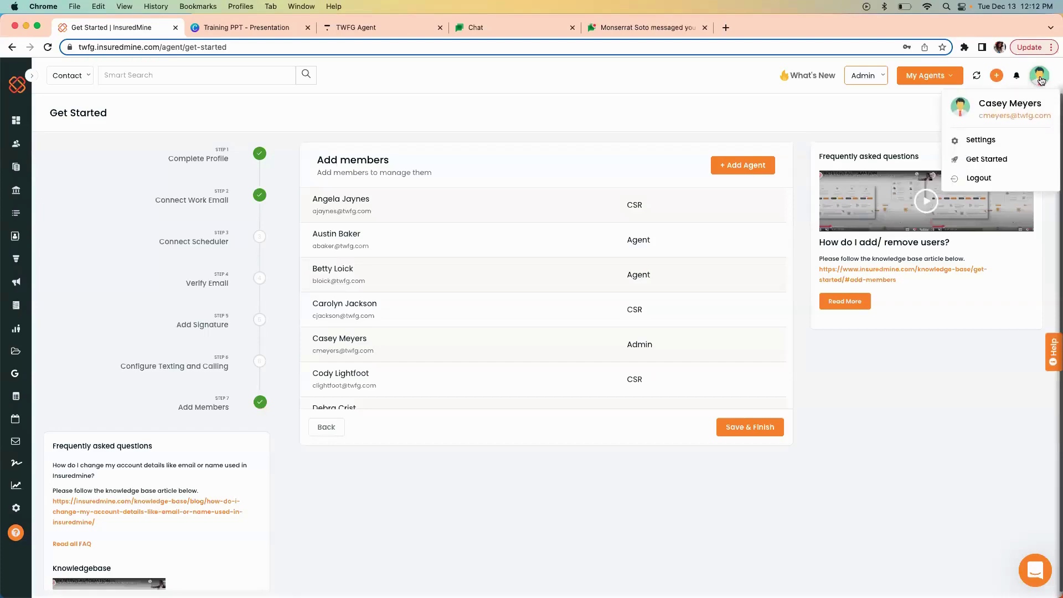
{"action": "left_click", "coordinate": [965, 144]}
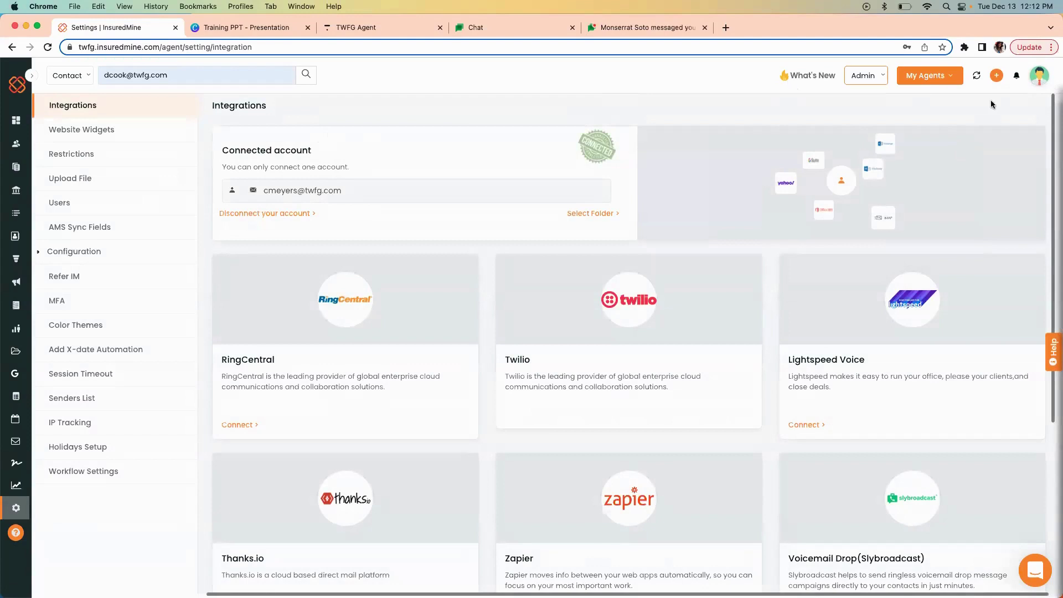
{"action": "left_click", "coordinate": [1036, 75]}
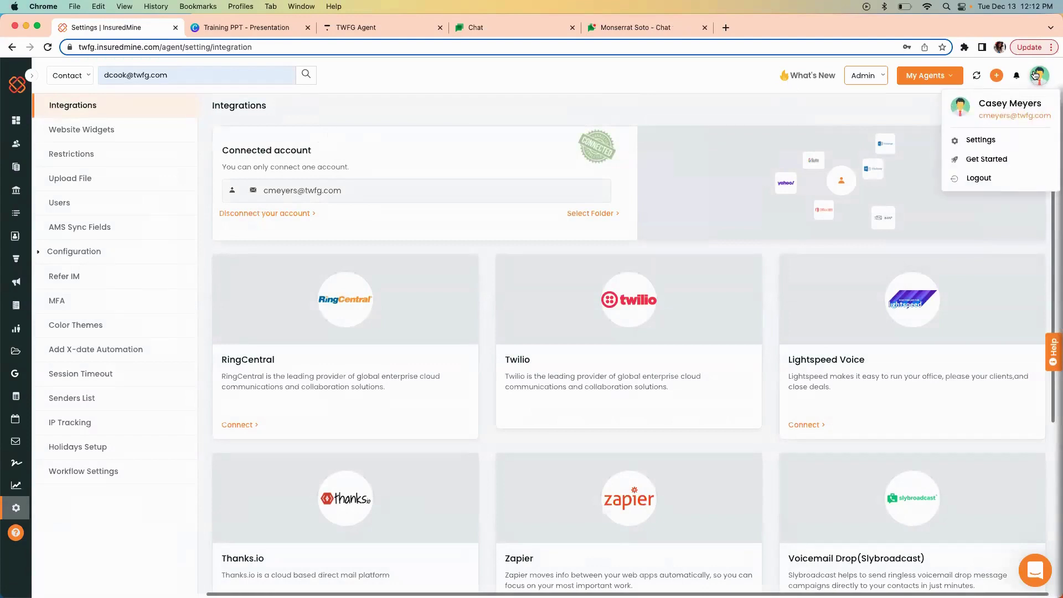
{"action": "left_click", "coordinate": [956, 114]}
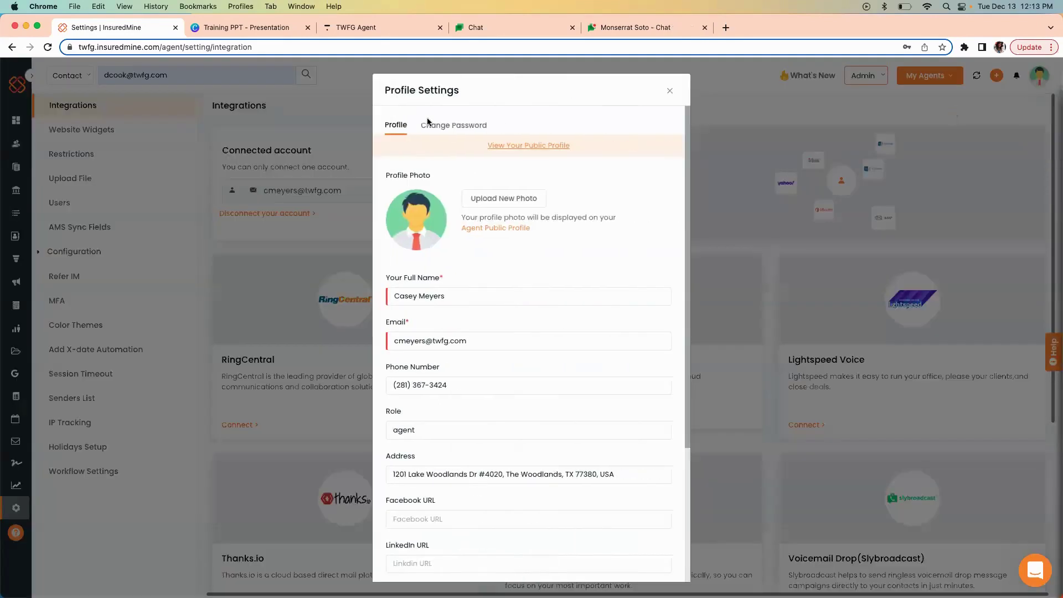
{"action": "left_click", "coordinate": [437, 131]}
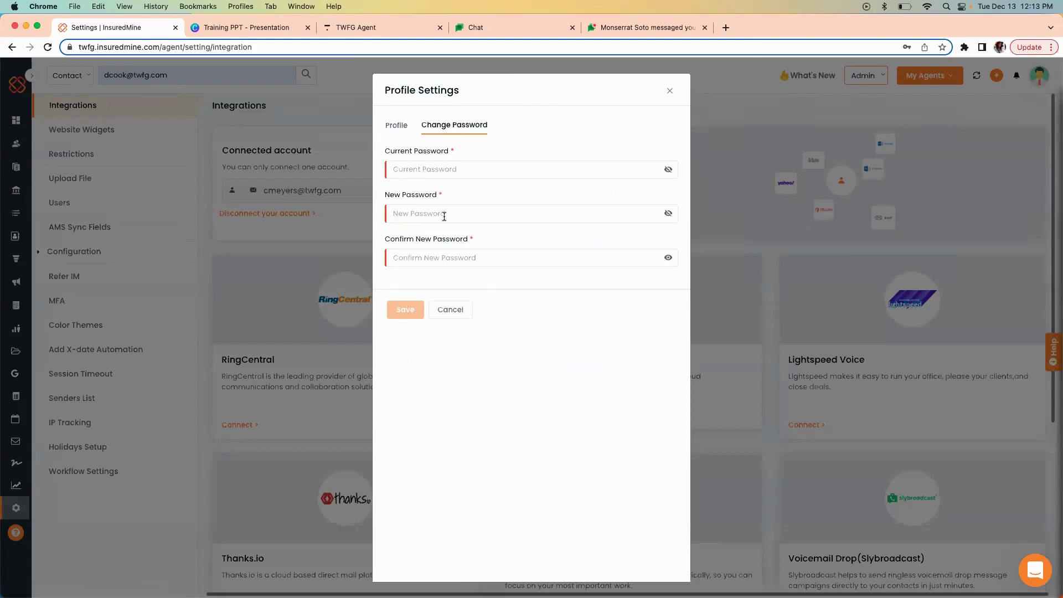
{"action": "left_click", "coordinate": [670, 89]}
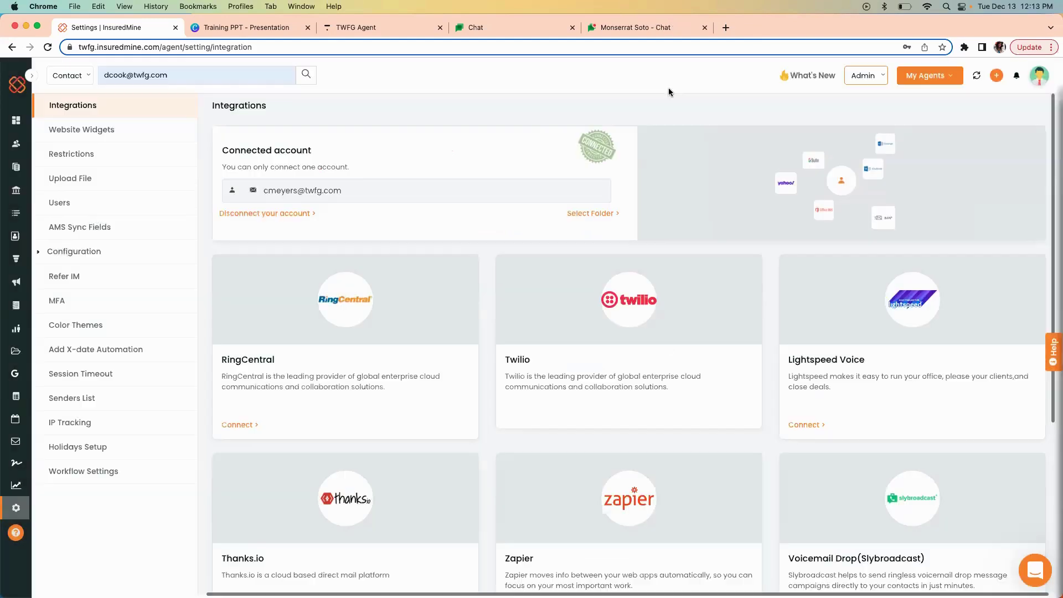
{"action": "left_click", "coordinate": [1037, 78]}
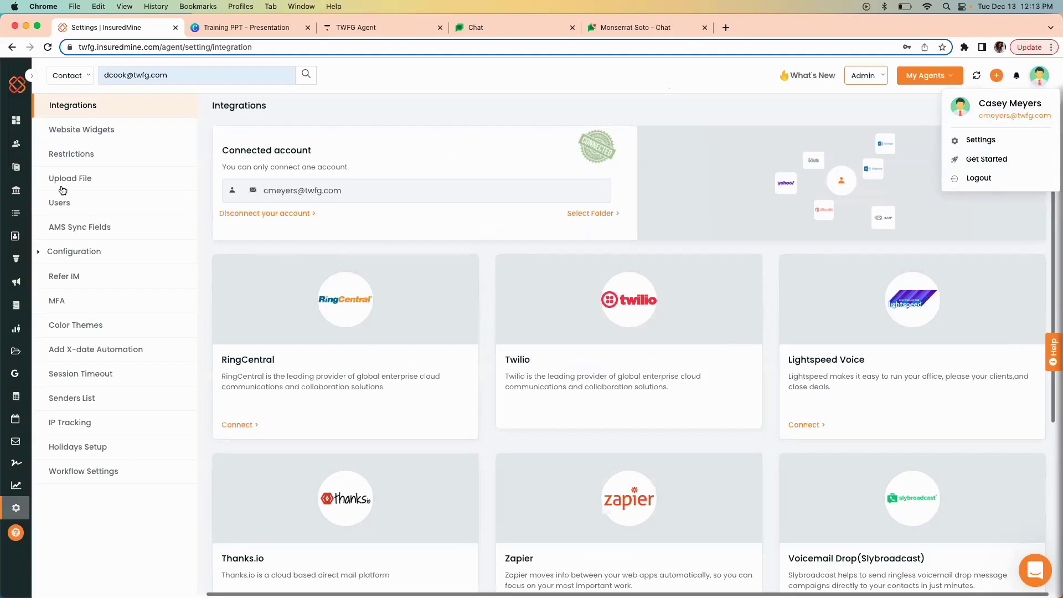
{"action": "left_click", "coordinate": [420, 119]}
{"action": "scroll", "coordinate": [308, 327], "scroll_direction": "down", "scroll_amount": 2}
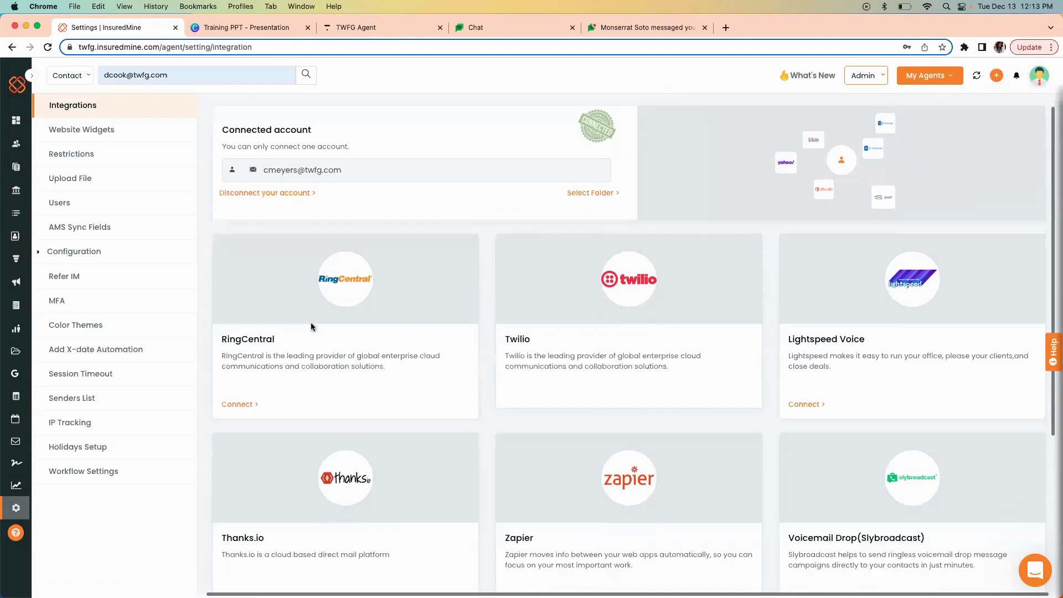
{"action": "scroll", "coordinate": [488, 414], "scroll_direction": "down", "scroll_amount": 3}
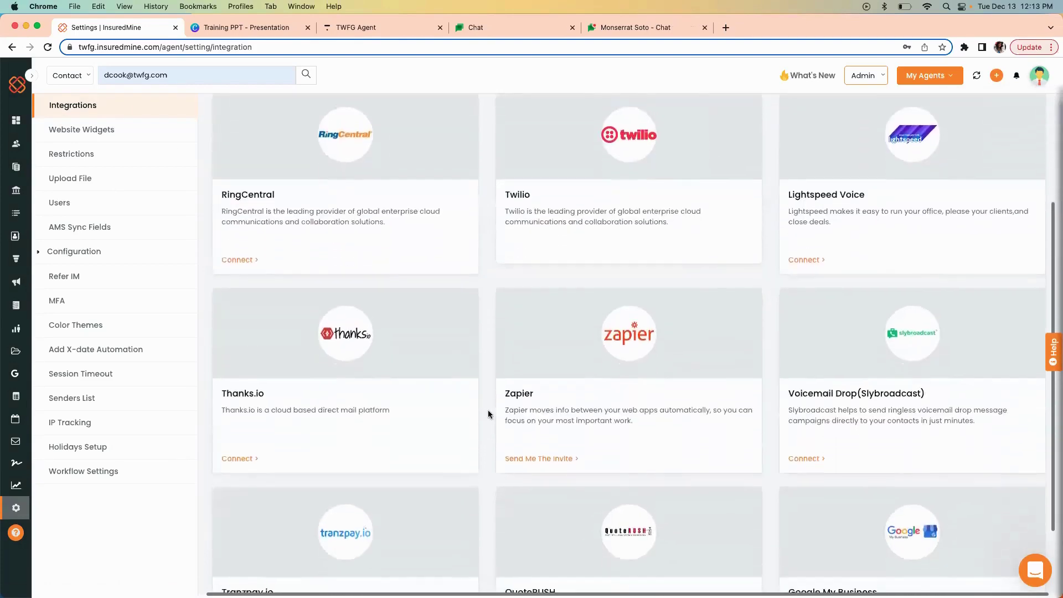
{"action": "scroll", "coordinate": [489, 414], "scroll_direction": "up", "scroll_amount": 4}
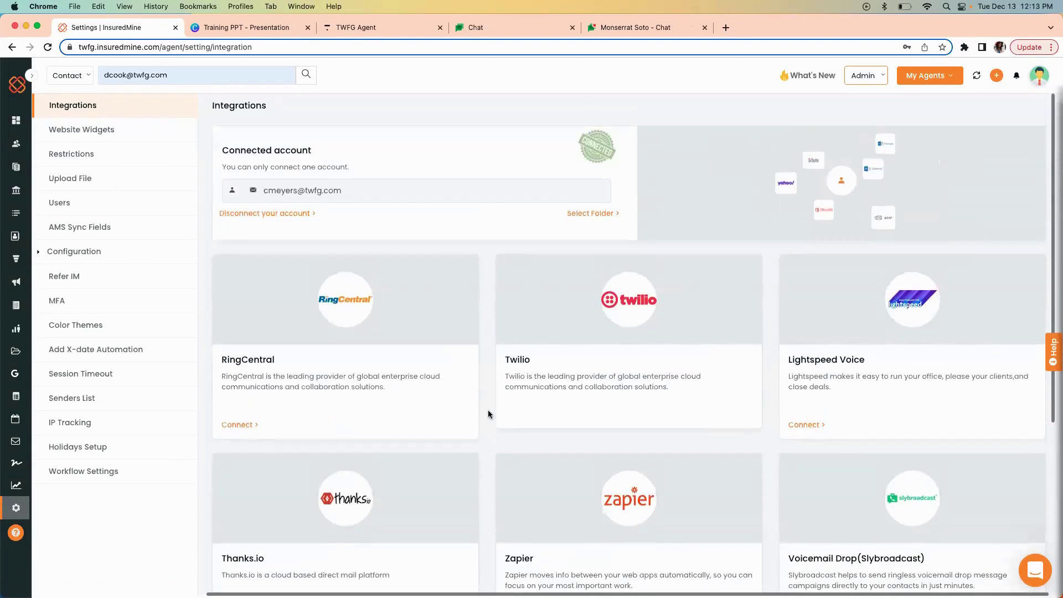
{"action": "left_click", "coordinate": [1040, 75]}
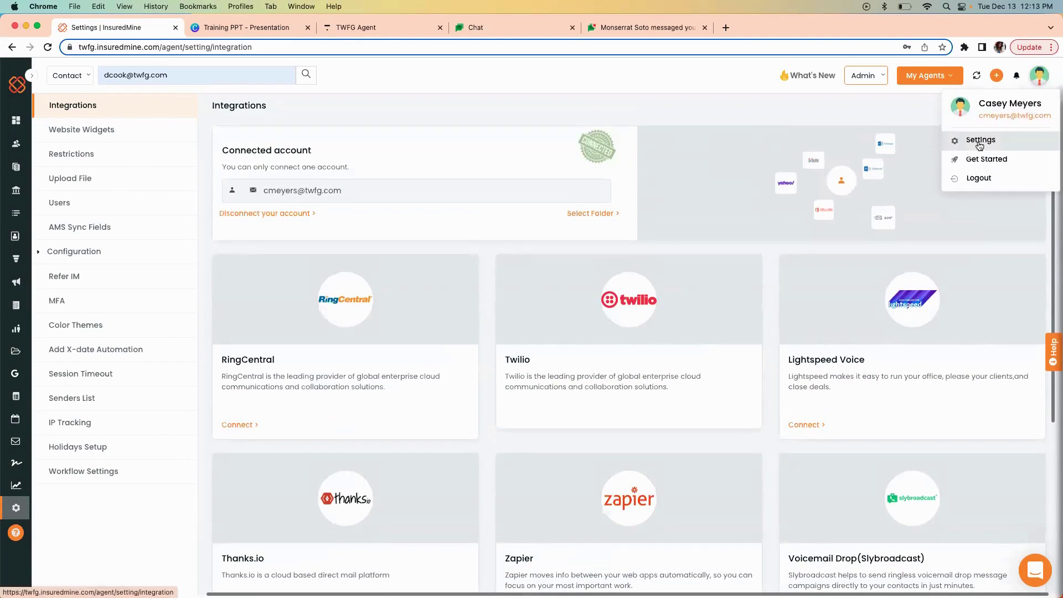
{"action": "left_click", "coordinate": [421, 110]}
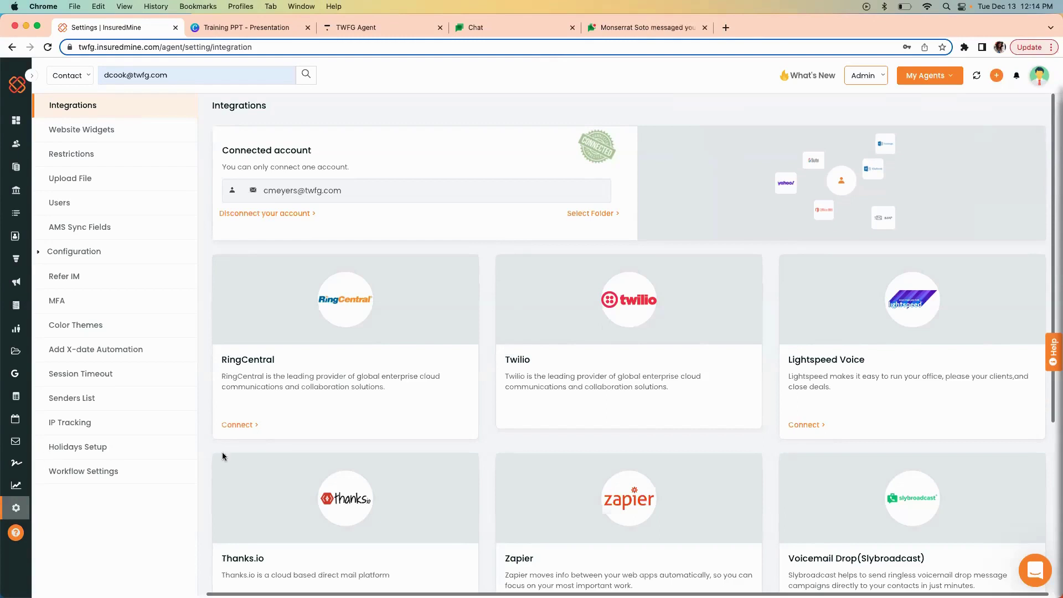
{"action": "left_click", "coordinate": [236, 425]}
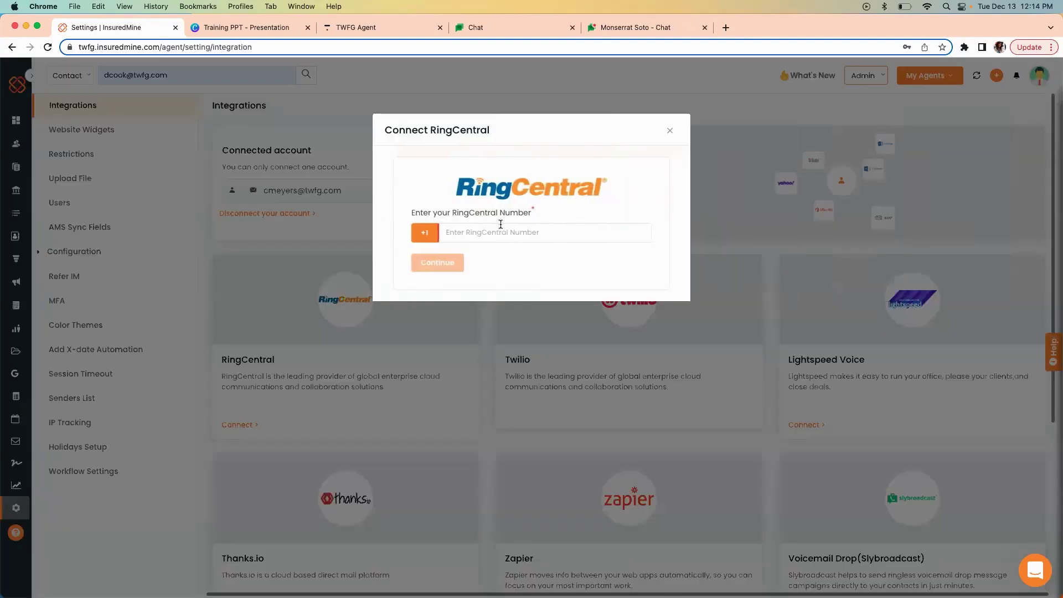
{"action": "left_click", "coordinate": [670, 131]}
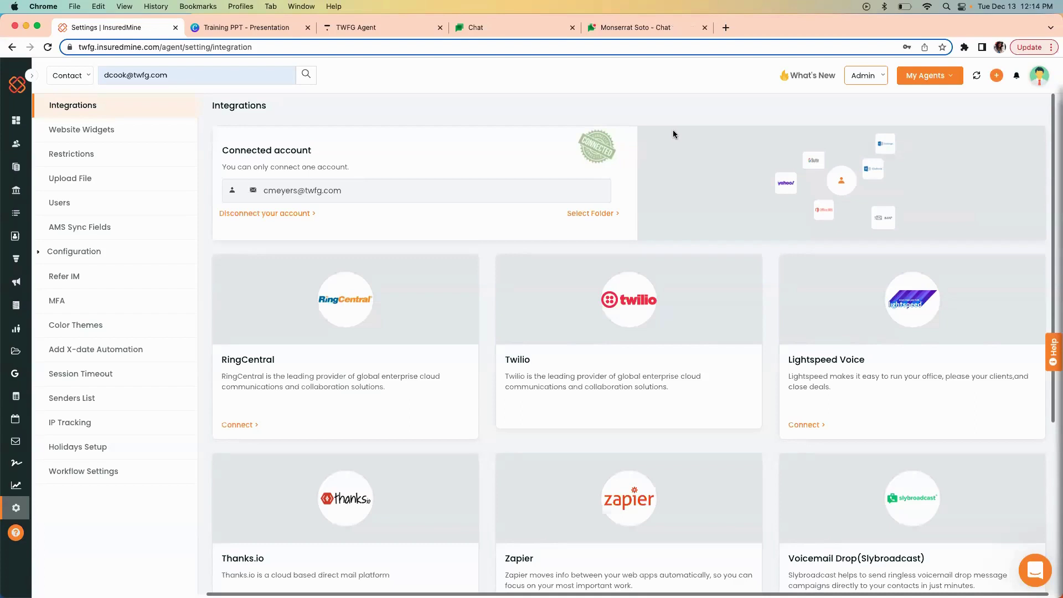
{"action": "scroll", "coordinate": [673, 134], "scroll_direction": "down", "scroll_amount": 4}
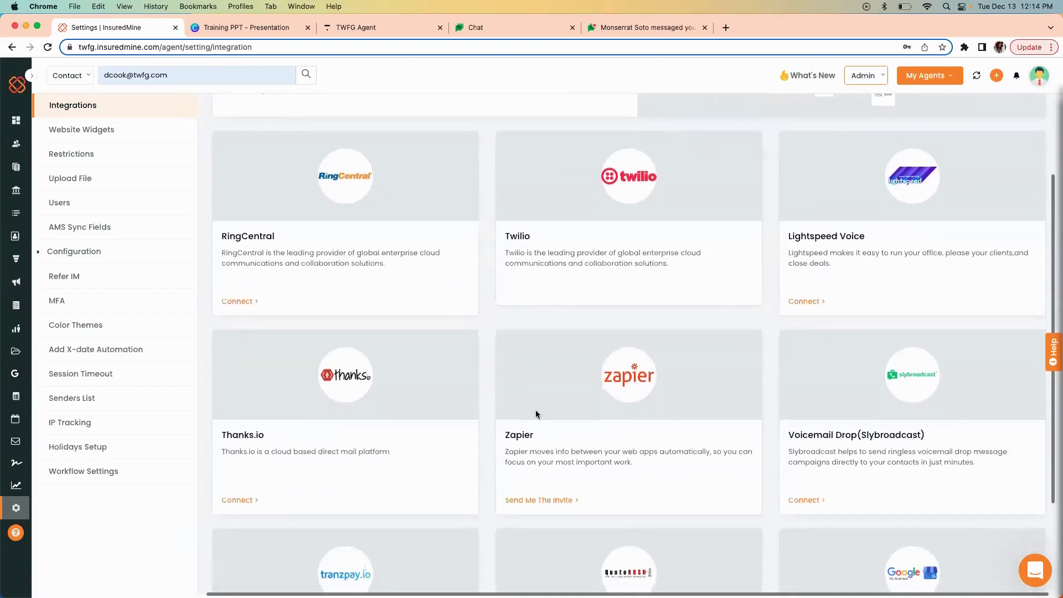
{"action": "scroll", "coordinate": [554, 412], "scroll_direction": "down", "scroll_amount": 1}
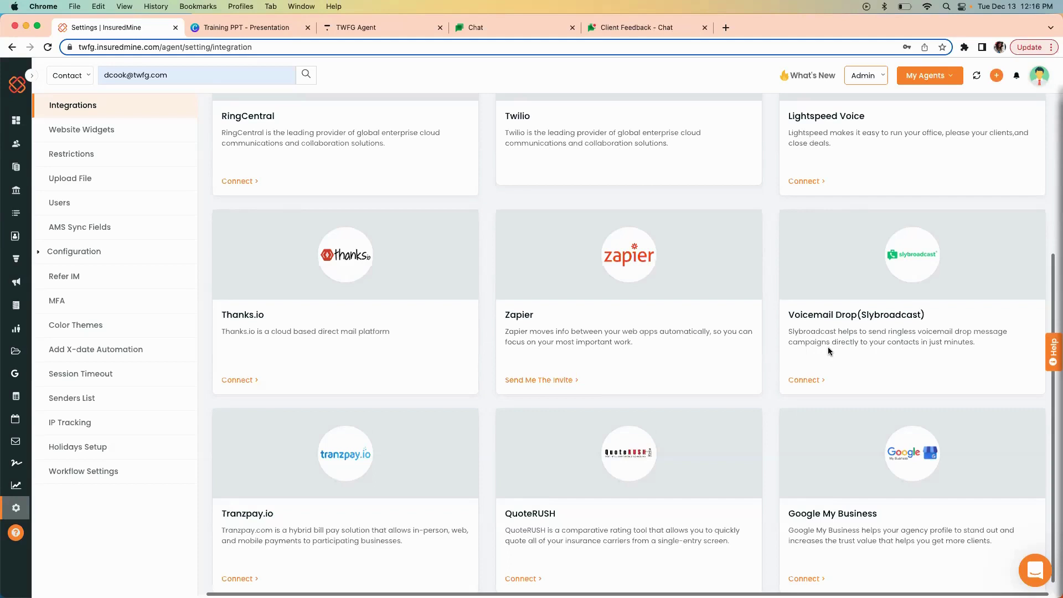
{"action": "left_click_drag", "start_coordinate": [850, 422], "coordinate": [848, 381]}
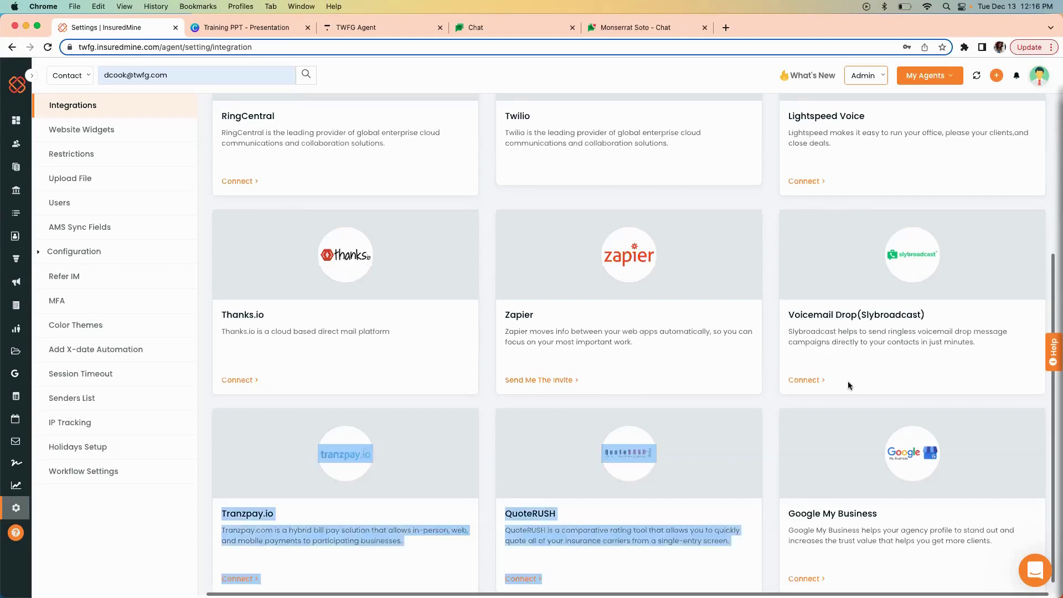
{"action": "left_click", "coordinate": [852, 419]}
{"action": "scroll", "coordinate": [851, 418], "scroll_direction": "down", "scroll_amount": 1}
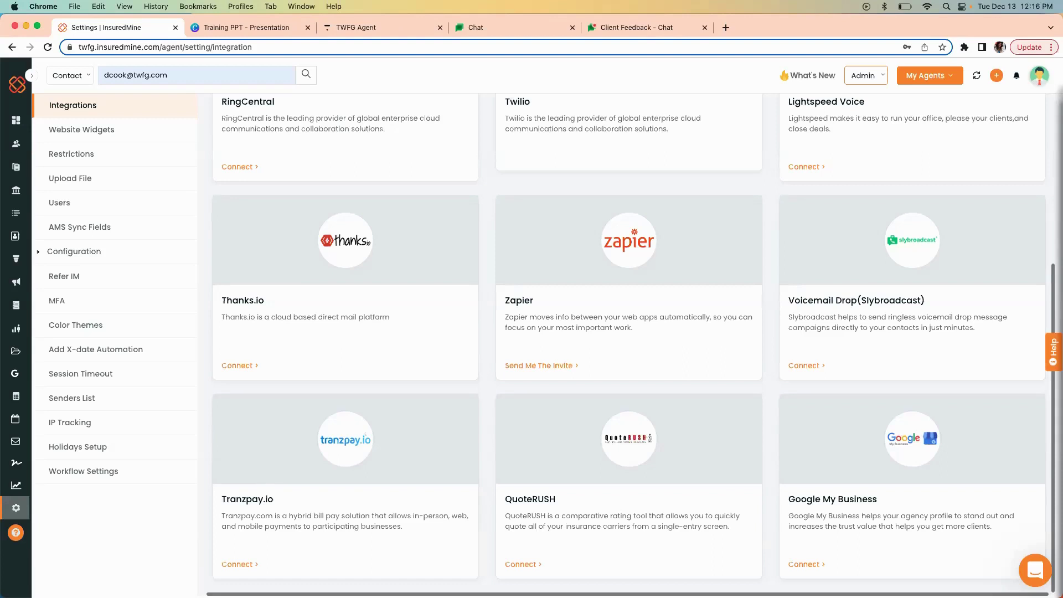
Look at a contact's record in Contacts, then switch to the CL New Business pipeline board.
{"action": "left_click", "coordinate": [17, 237]}
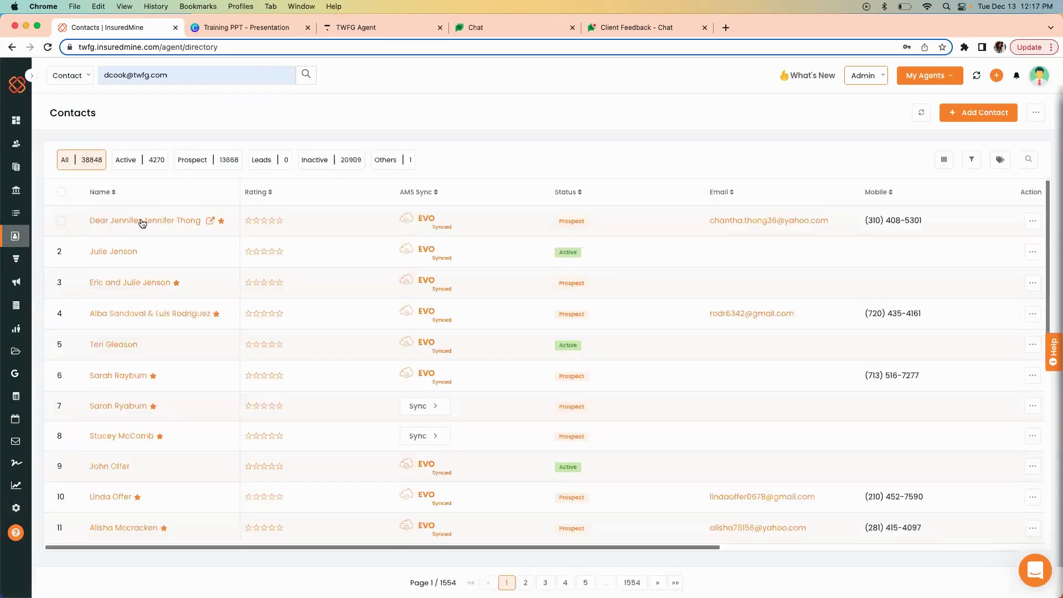
{"action": "left_click", "coordinate": [113, 345]}
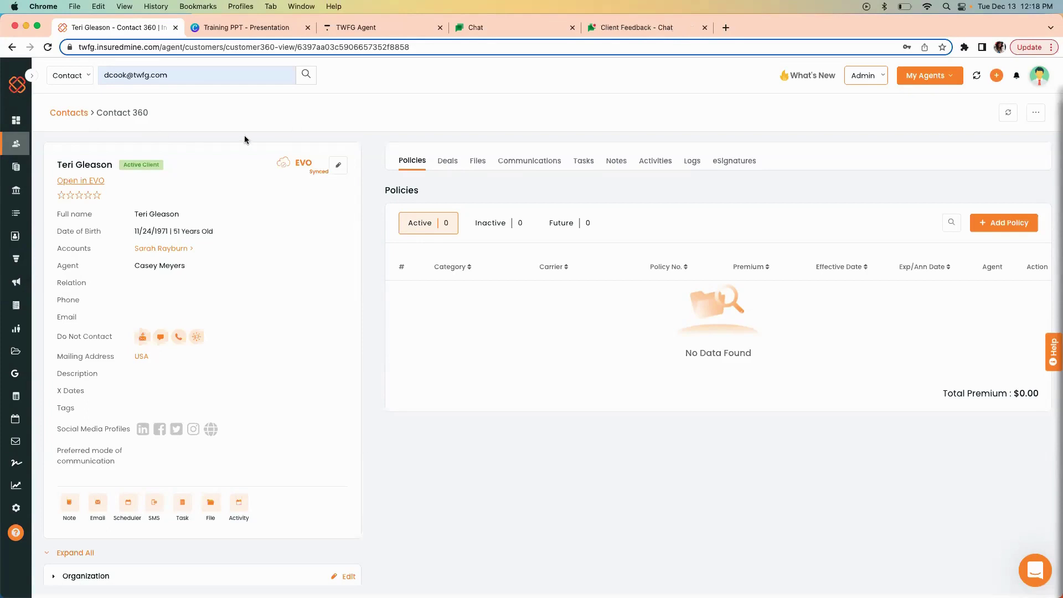
{"action": "left_click", "coordinate": [17, 259]}
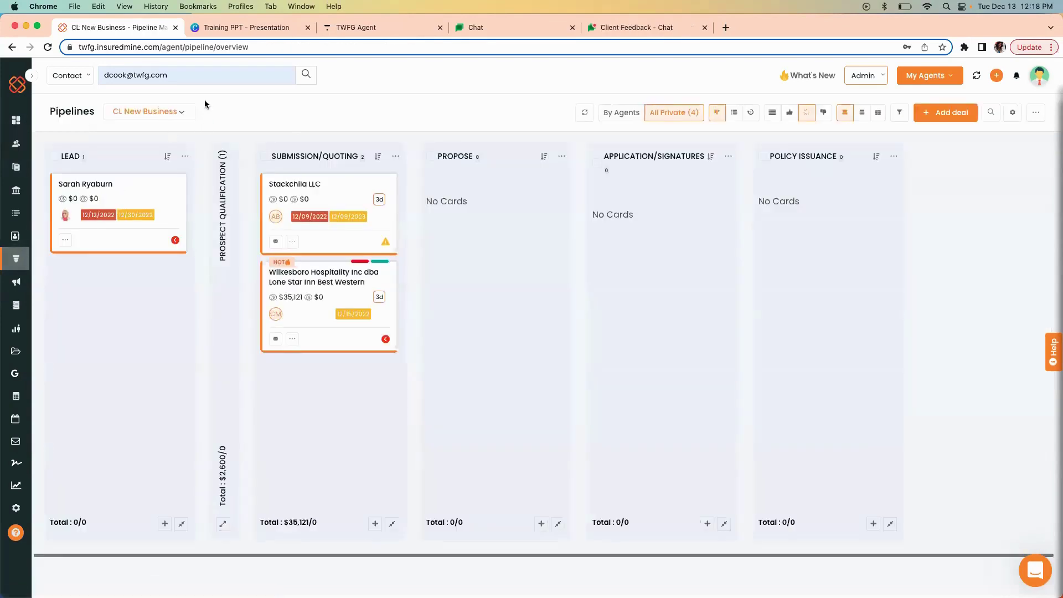
Switch the board to the PL New Business pipeline, then move over to the Training PPT presentation.
{"action": "left_click", "coordinate": [180, 113]}
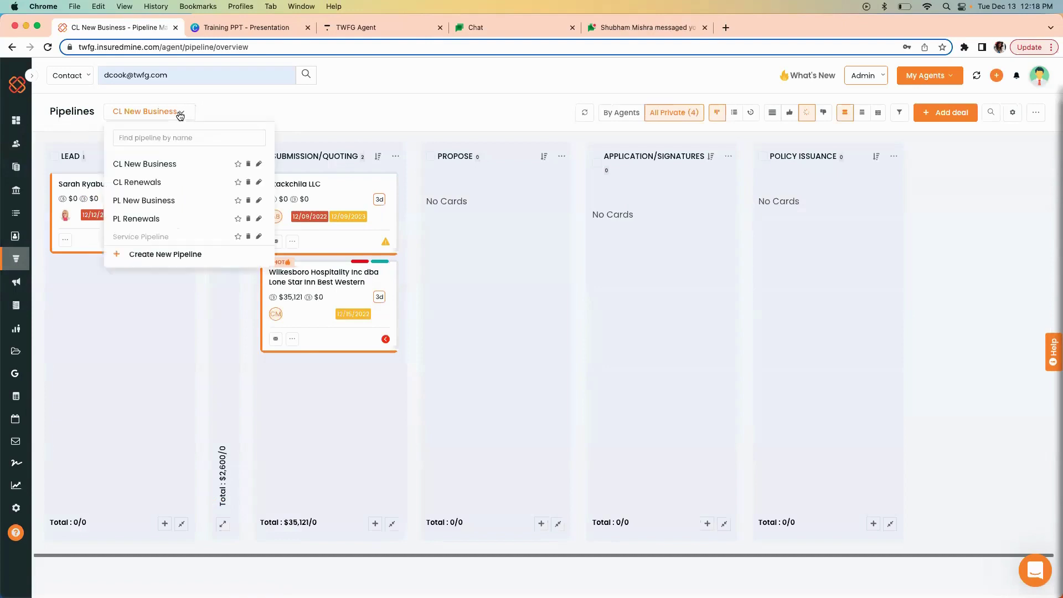
{"action": "left_click", "coordinate": [146, 202]}
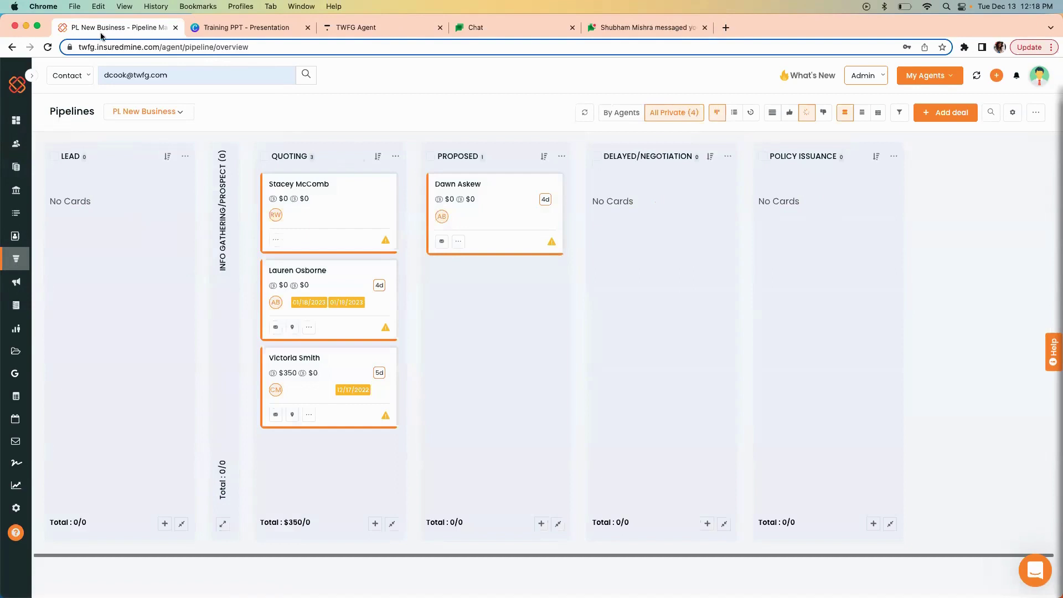
{"action": "left_click", "coordinate": [244, 28]}
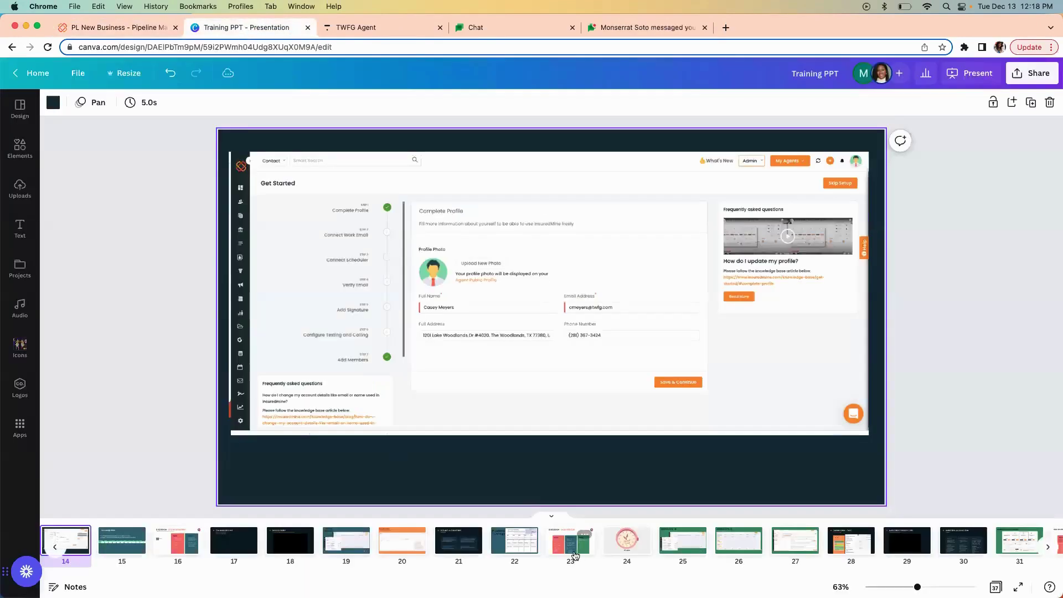
Jump to slide 24, then step back to the Pipeline Manager – Sales Process slide.
{"action": "left_click", "coordinate": [634, 545]}
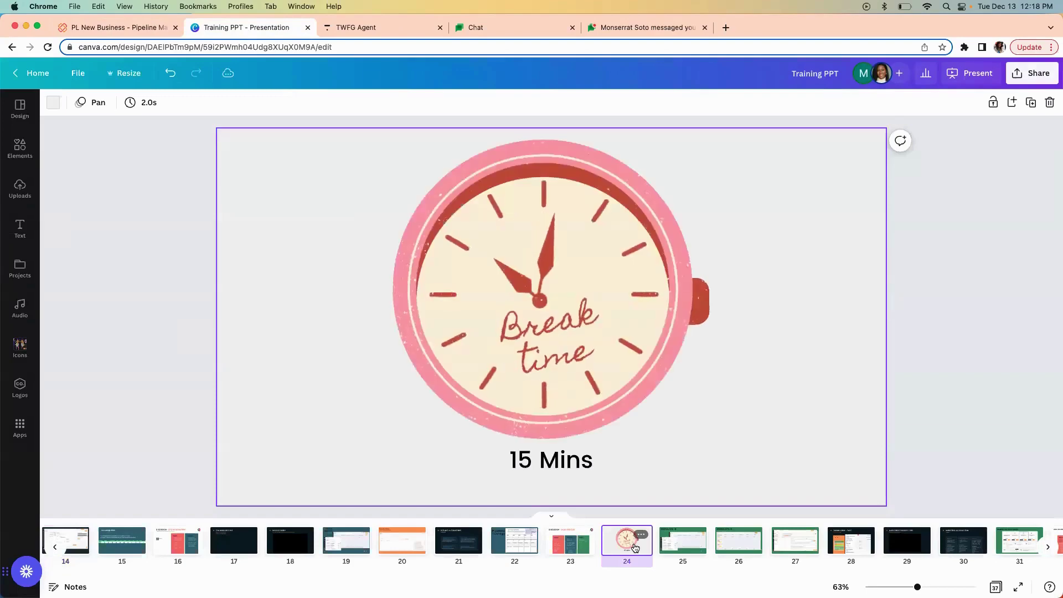
{"action": "key", "text": "Right"}
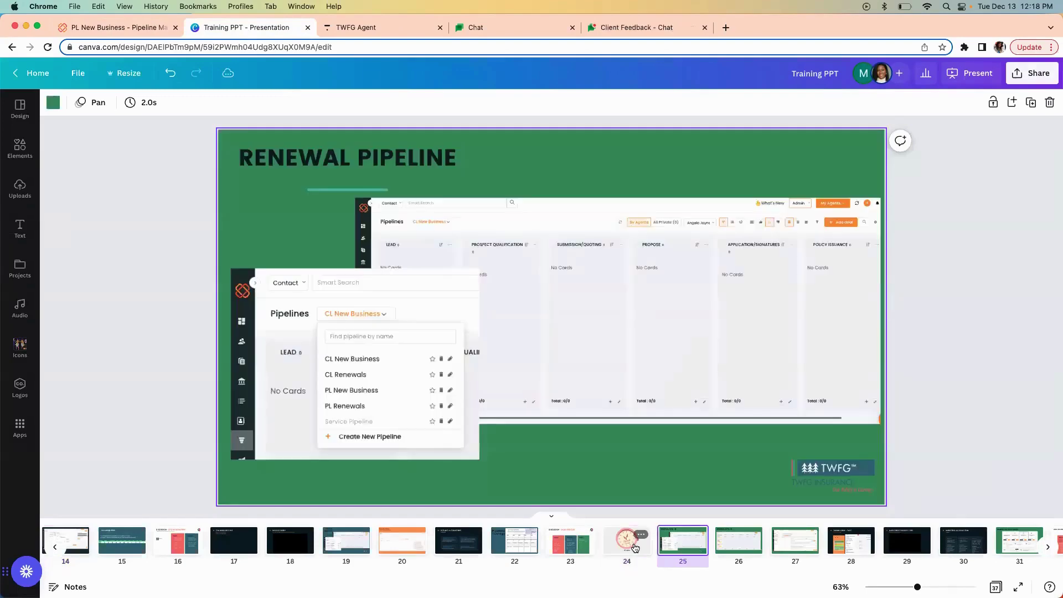
{"action": "key", "text": "Left"}
{"action": "key", "text": "Left"}
{"action": "key", "text": "Left"}
{"action": "key", "text": "Left"}
{"action": "key", "text": "Left"}
{"action": "key", "text": "Right"}
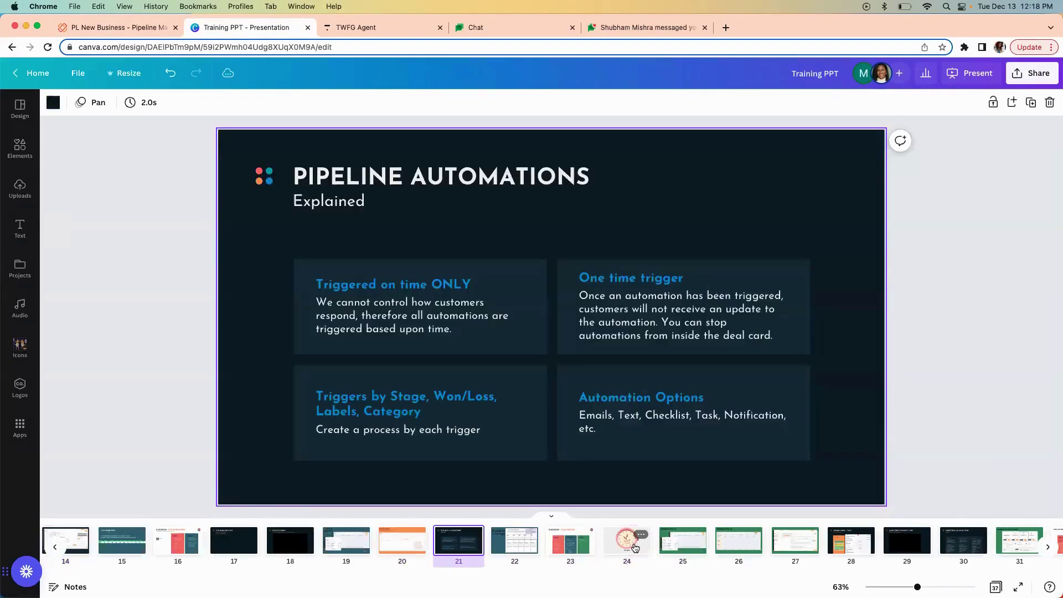
{"action": "key", "text": "Left"}
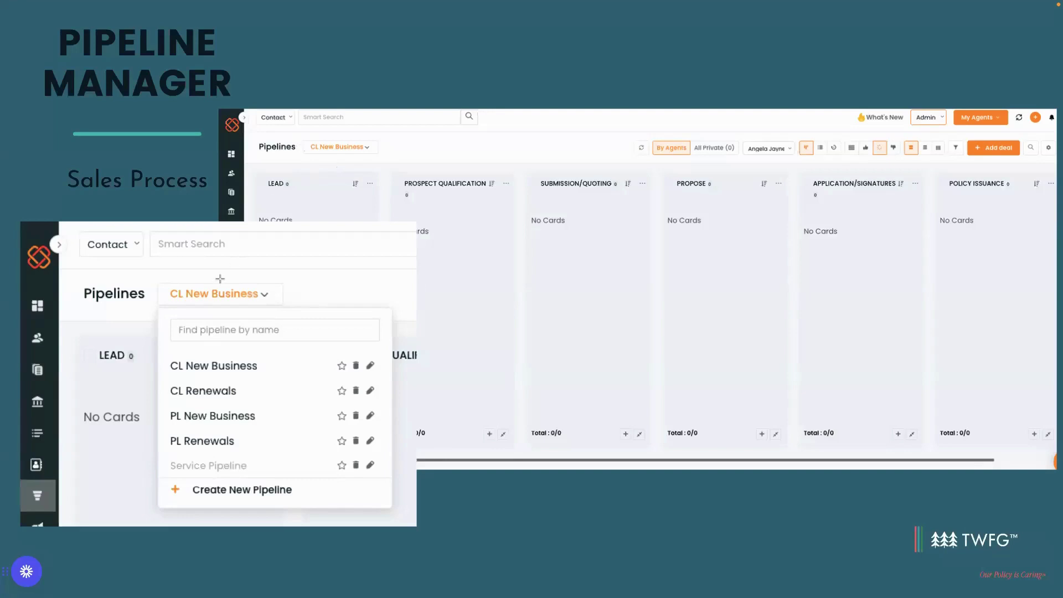
Circle the pipeline list and the Prospect Qualification, Submission/Quoting and APPLICATION/SIGNATURES stage headers.
{"action": "left_click_drag", "start_coordinate": [150, 271], "coordinate": [327, 527]}
{"action": "left_click_drag", "start_coordinate": [405, 161], "coordinate": [492, 233]}
{"action": "left_click_drag", "start_coordinate": [544, 161], "coordinate": [648, 212]}
{"action": "mouse_move", "coordinate": [818, 175]}
{"action": "left_mouse_down"}
{"action": "mouse_move", "coordinate": [872, 203]}
{"action": "mouse_move", "coordinate": [902, 202]}
{"action": "left_mouse_up"}
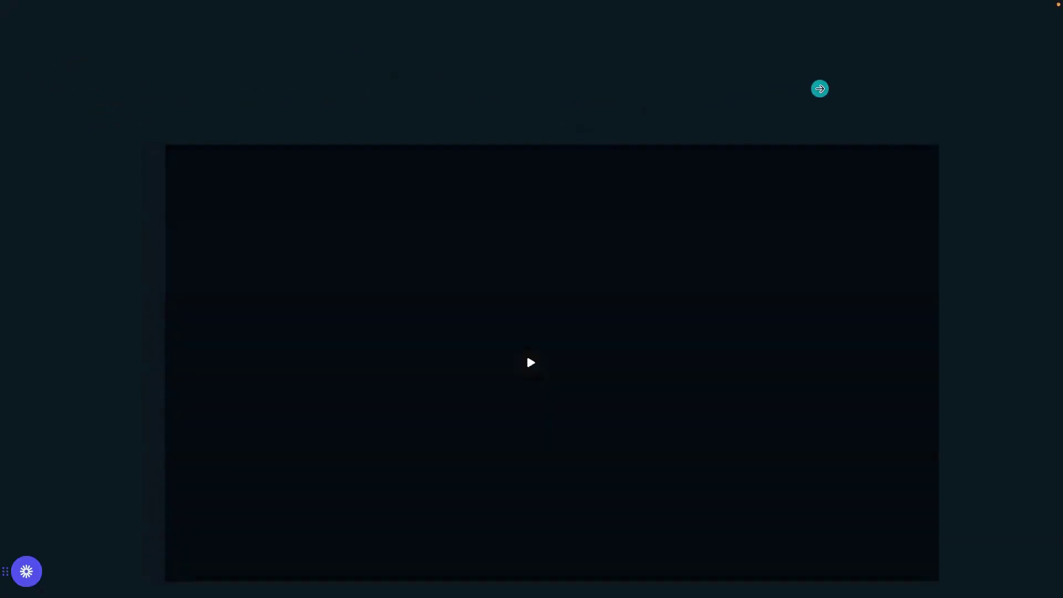
Advance past the Deeley Insurance success story video to the 'What are automations?' slide.
{"action": "left_click", "coordinate": [819, 89]}
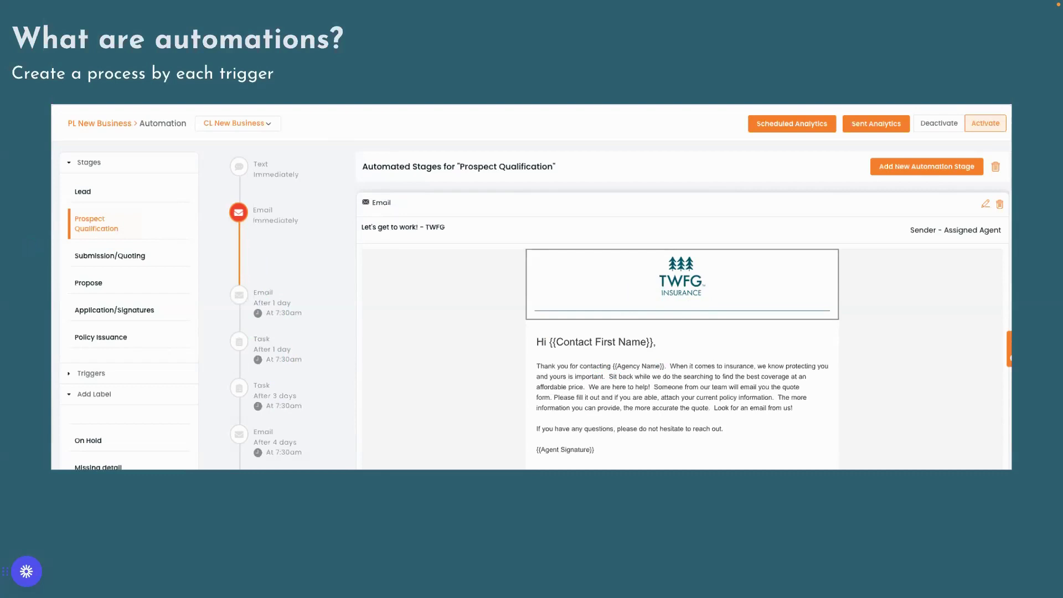
Circle the Task steps scheduled after 1 day and after 3 days in the Prospect Qualification sequence.
{"action": "left_click_drag", "start_coordinate": [222, 319], "coordinate": [335, 387]}
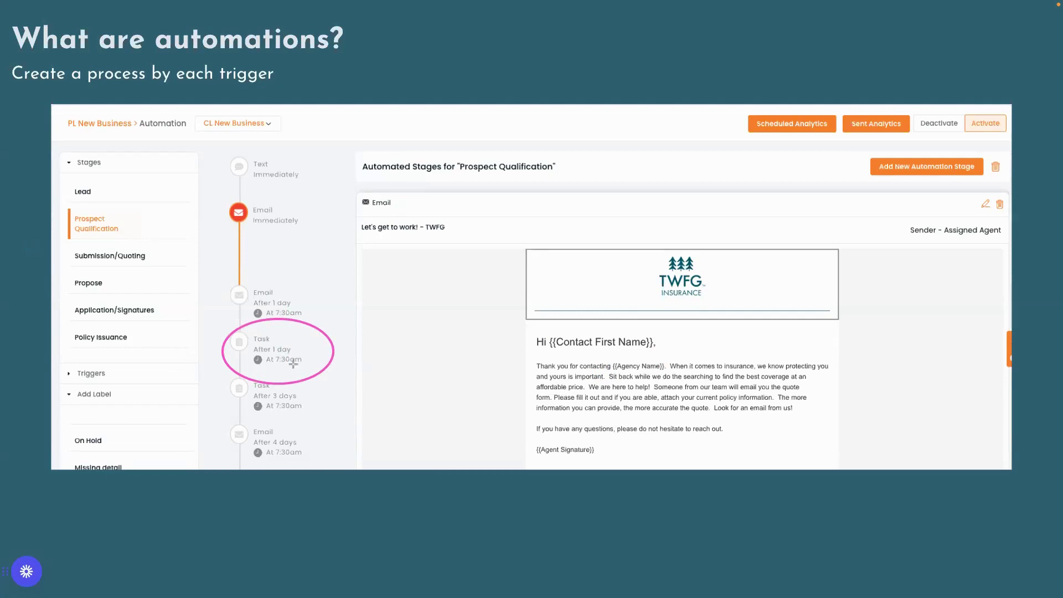
{"action": "left_click_drag", "start_coordinate": [211, 366], "coordinate": [313, 427]}
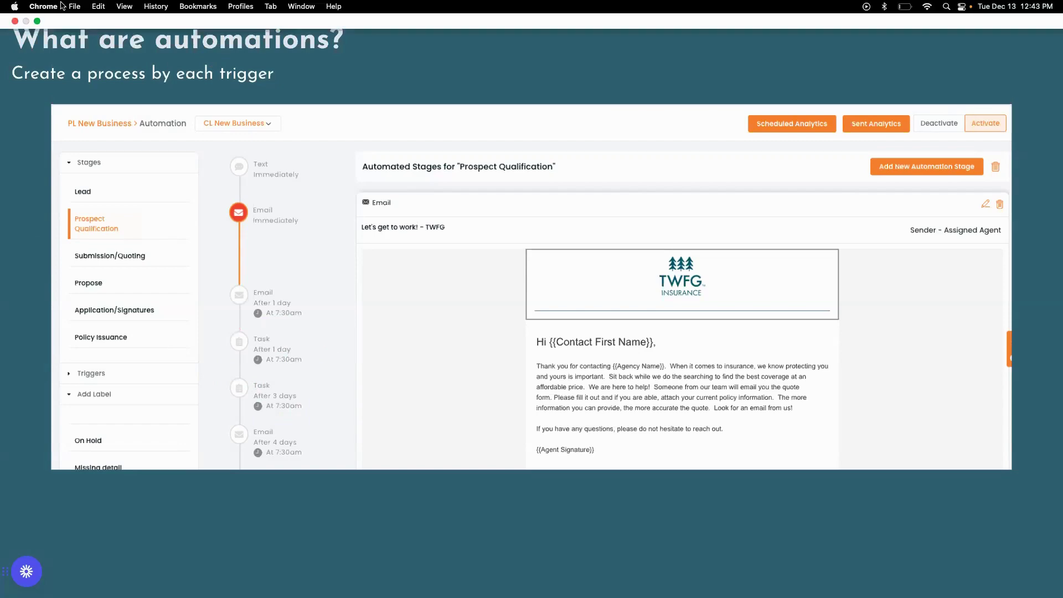
Exit the slideshow, return to the CL New Business board, demo moving deal cards, and list pipelines.
{"action": "left_click", "coordinate": [38, 21]}
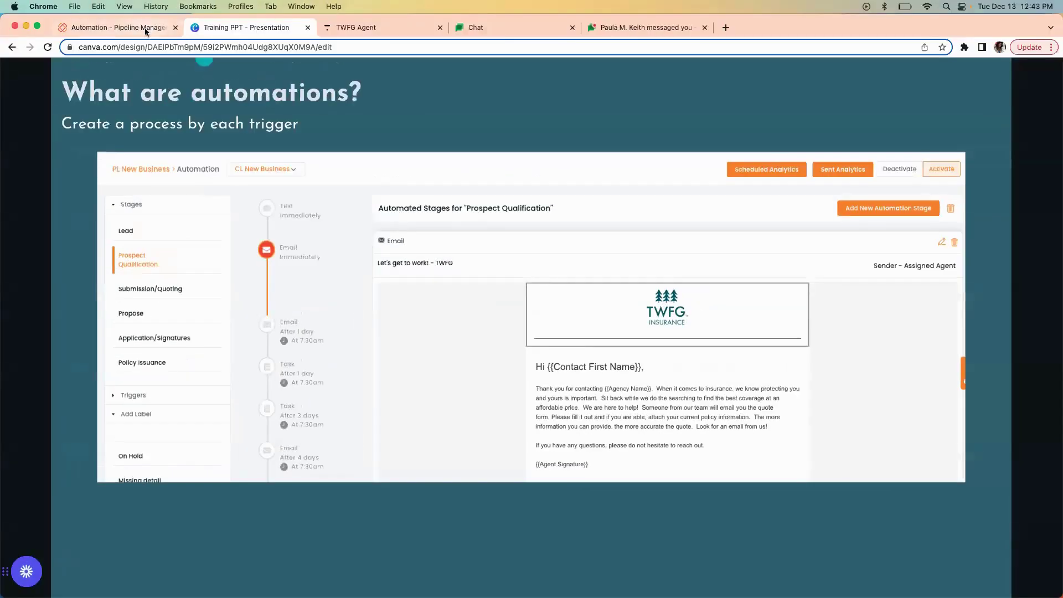
{"action": "left_click", "coordinate": [142, 27]}
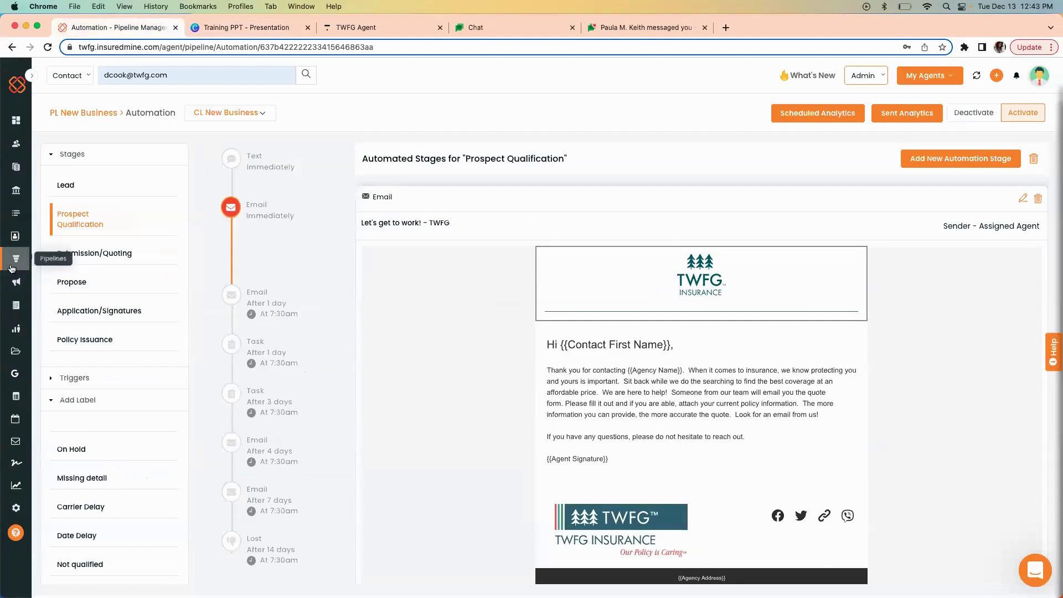
{"action": "left_click", "coordinate": [16, 259]}
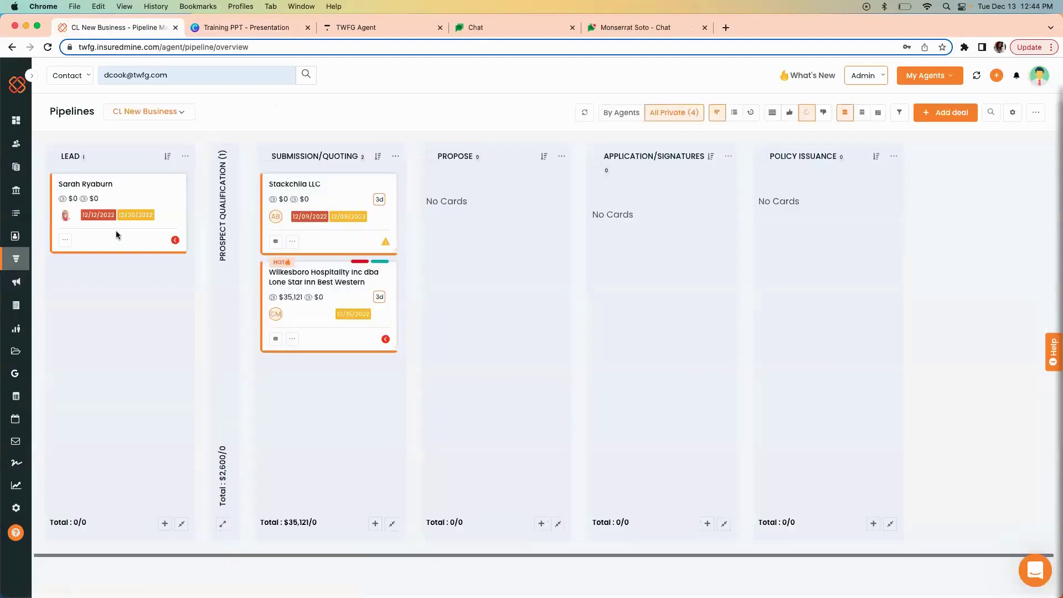
{"action": "left_click_drag", "start_coordinate": [119, 205], "coordinate": [115, 201]}
{"action": "left_click_drag", "start_coordinate": [321, 195], "coordinate": [298, 211]}
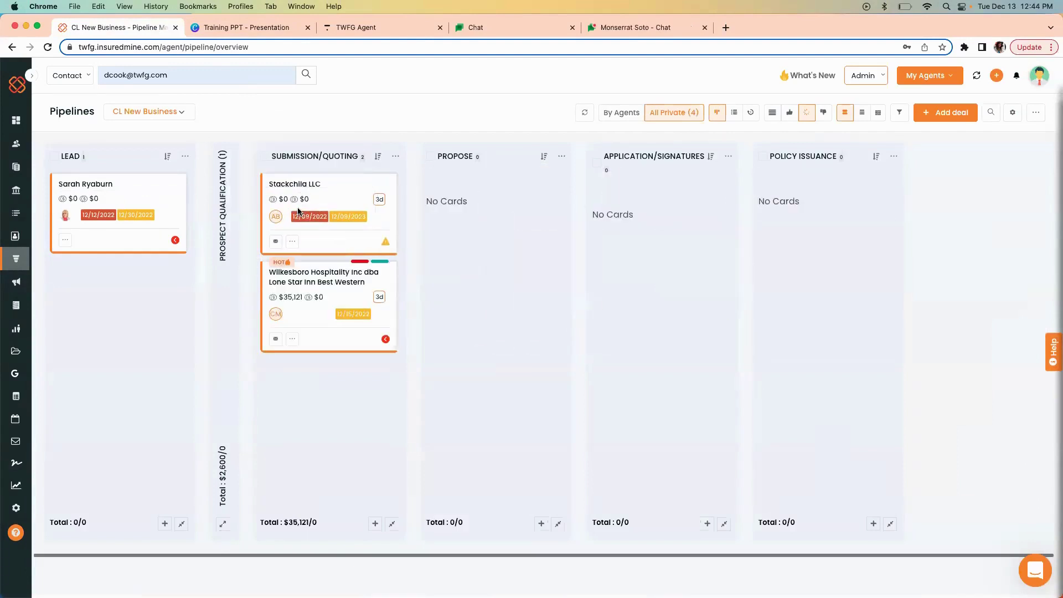
{"action": "left_click", "coordinate": [160, 112]}
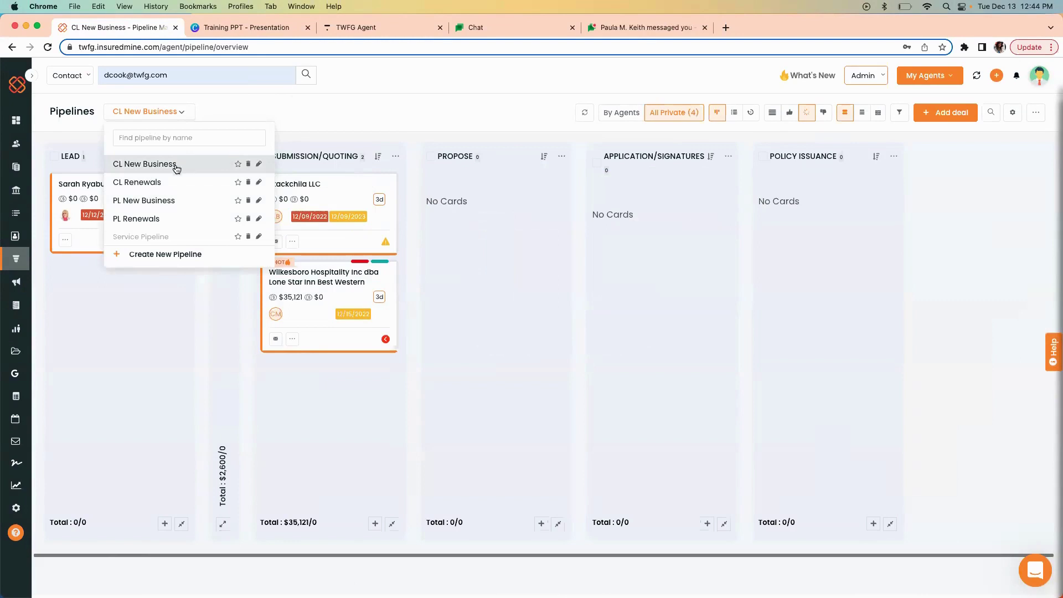
View the shared CL Renewals deals and their 120 DAYS stage, then switch back to PL New Business.
{"action": "left_click", "coordinate": [152, 183]}
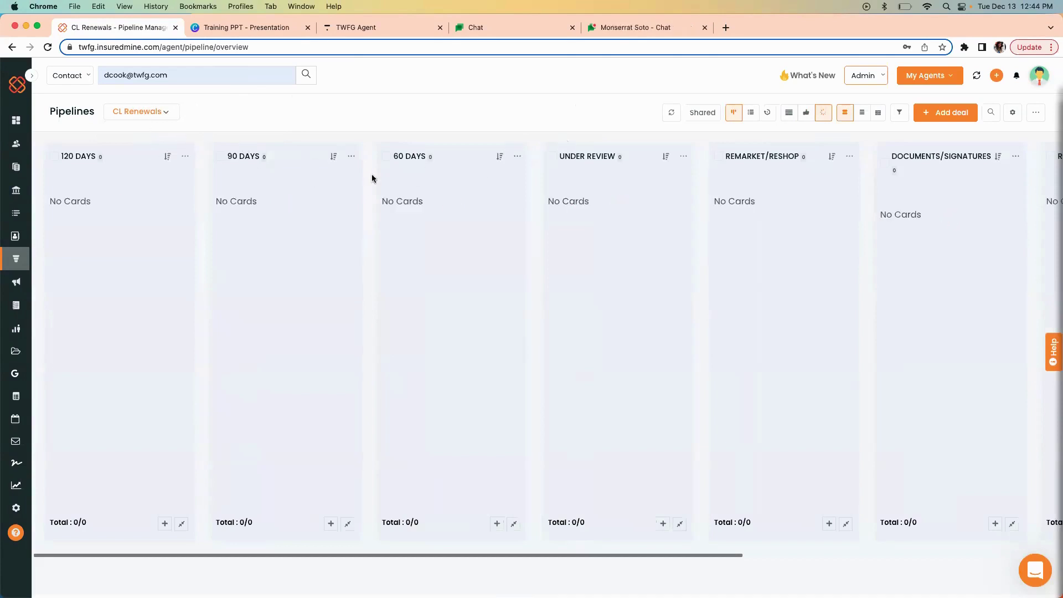
{"action": "left_click", "coordinate": [699, 116]}
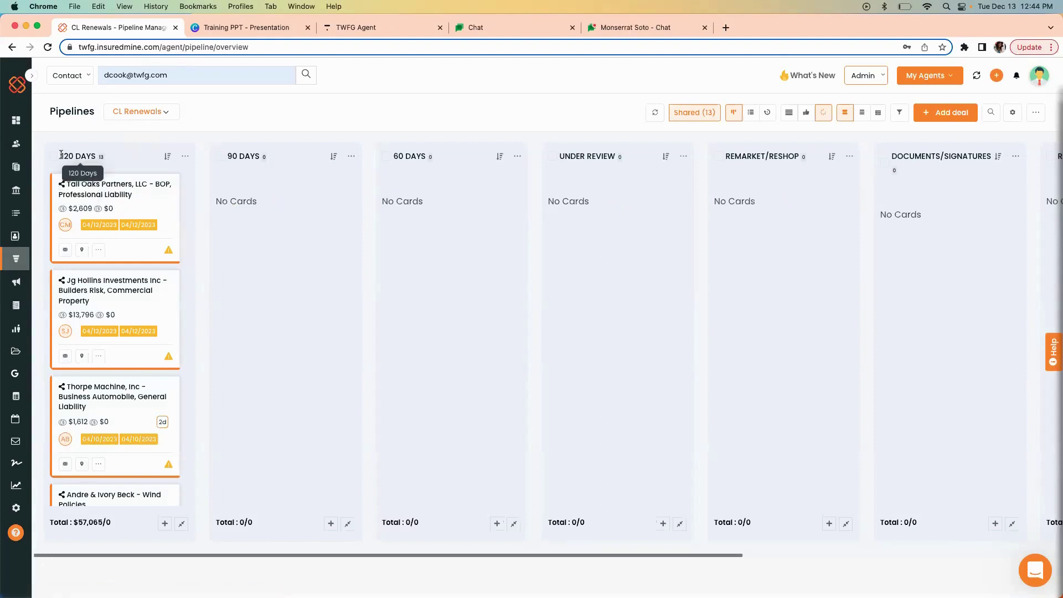
{"action": "left_click_drag", "start_coordinate": [61, 154], "coordinate": [76, 156]}
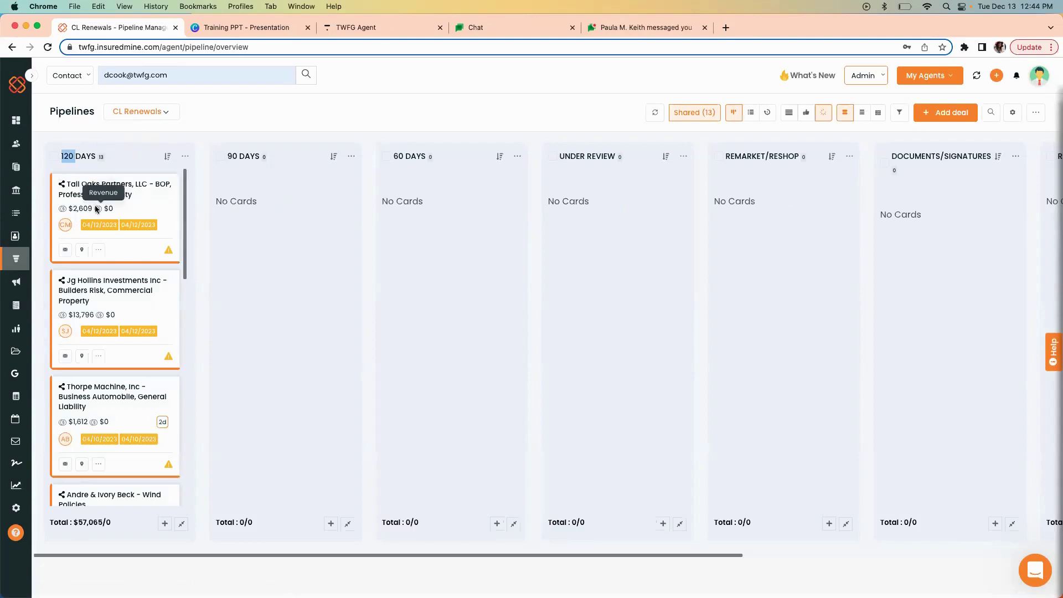
{"action": "left_click", "coordinate": [158, 113]}
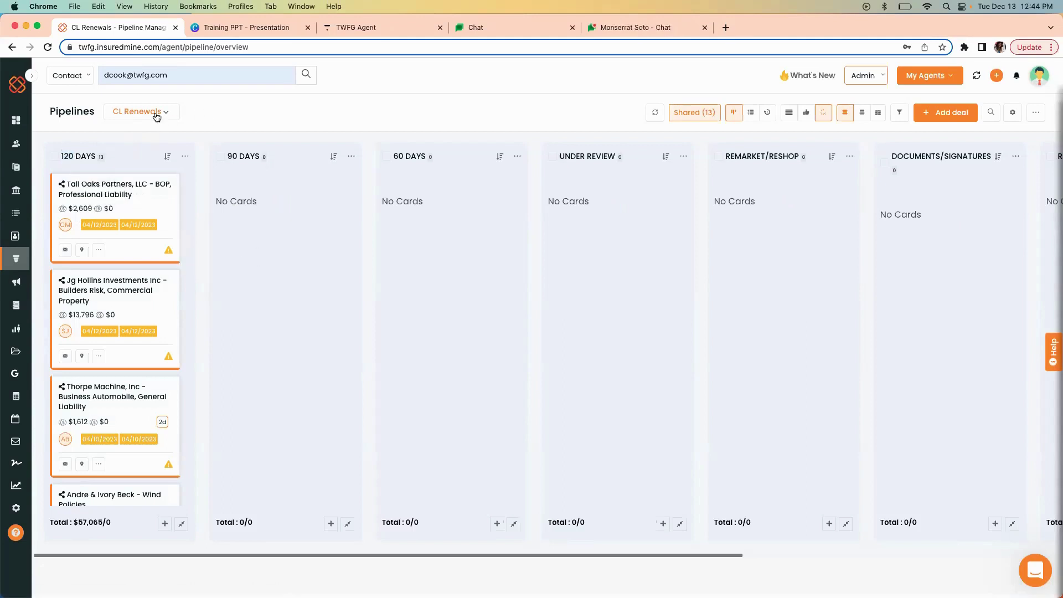
{"action": "left_click", "coordinate": [134, 206]}
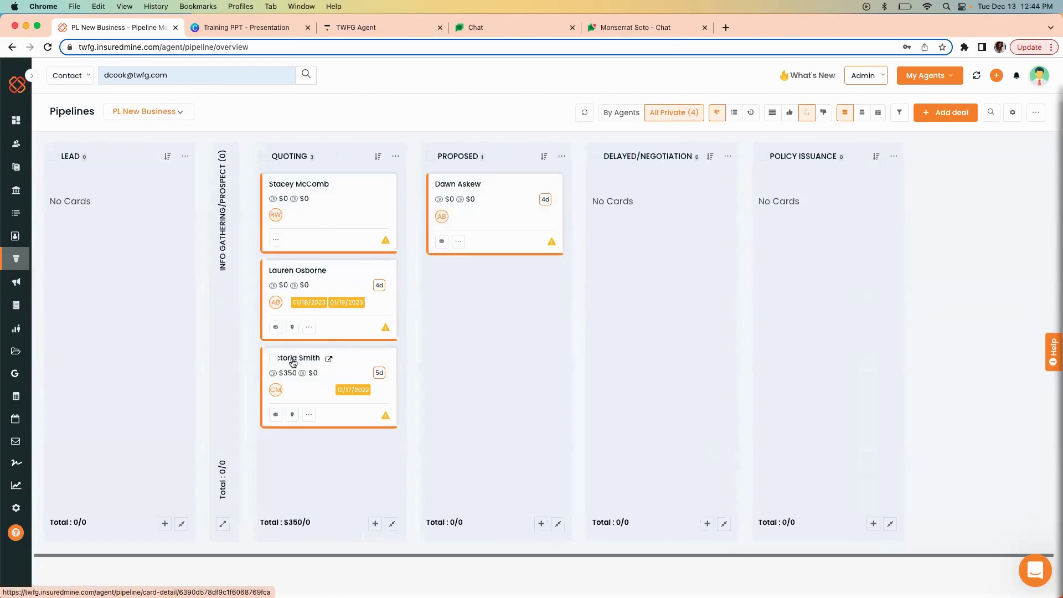
Open the $350 Quoting deal and bring up its Personal Automobile and Homeowners quotes.
{"action": "left_click", "coordinate": [300, 360]}
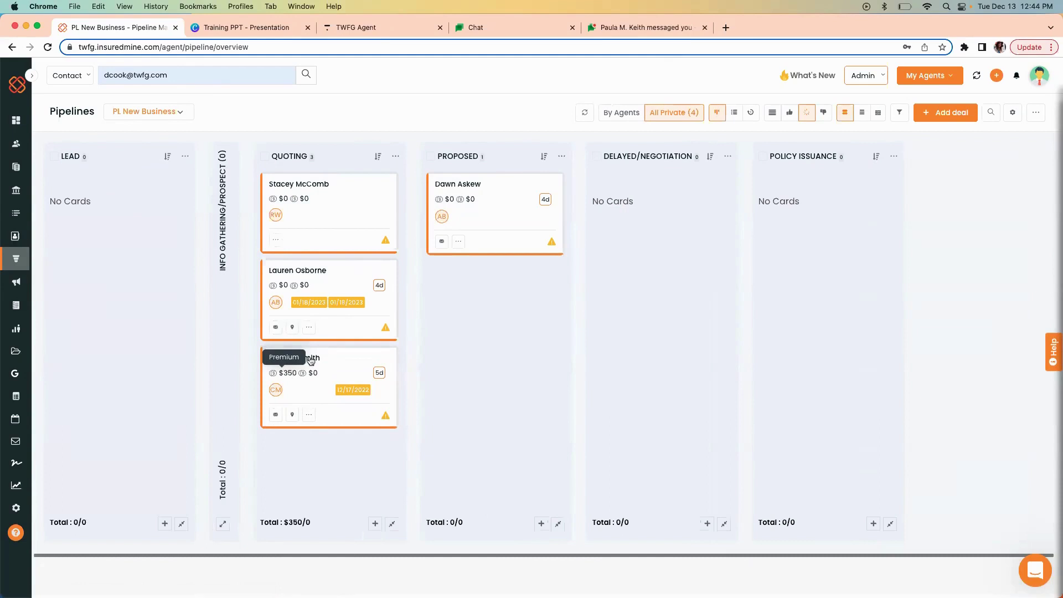
{"action": "left_click", "coordinate": [308, 358]}
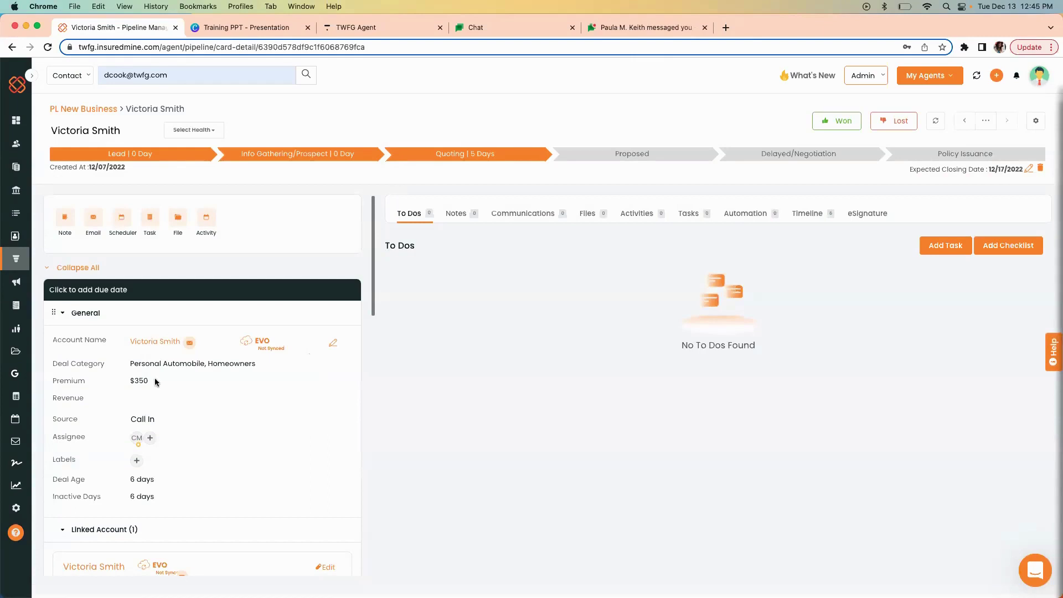
{"action": "left_click_drag", "start_coordinate": [131, 364], "coordinate": [204, 364]}
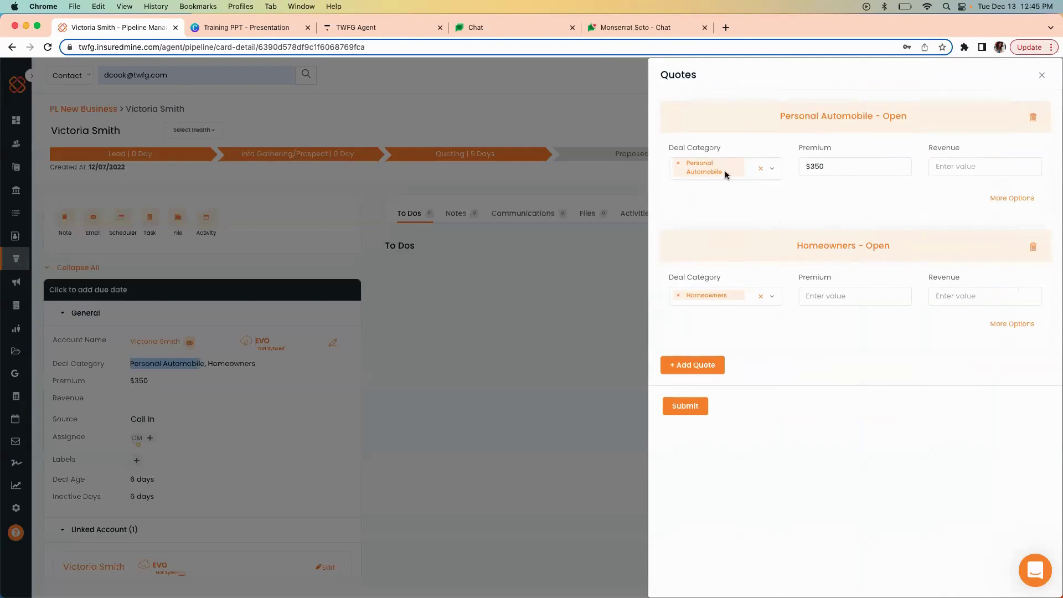
Give the Homeowners quote a $1,200 premium, then add and delete an empty third quote.
{"action": "left_click", "coordinate": [839, 167]}
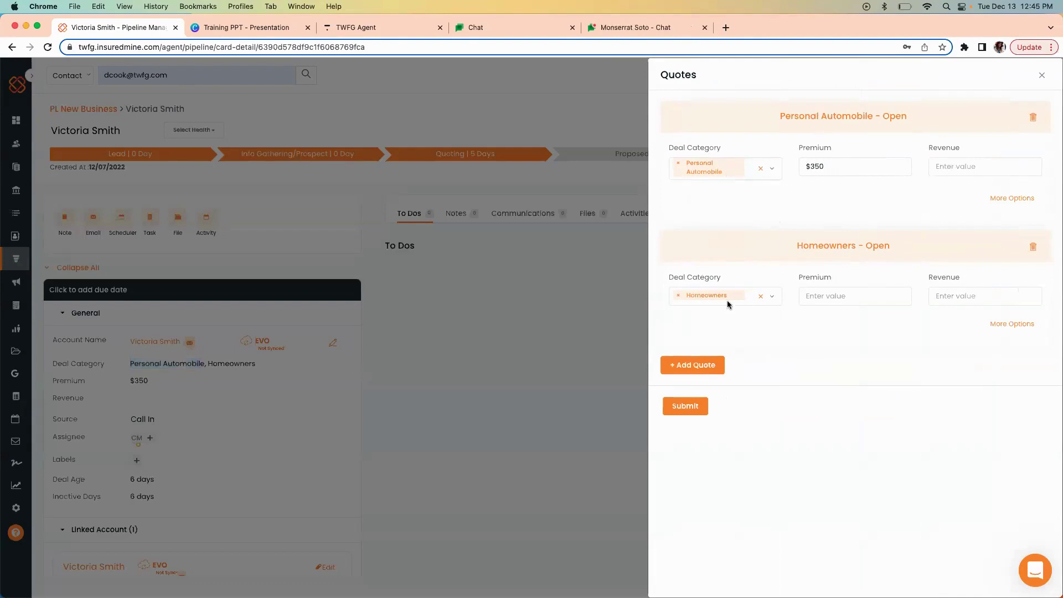
{"action": "left_click", "coordinate": [804, 295]}
{"action": "type", "text": "1200"}
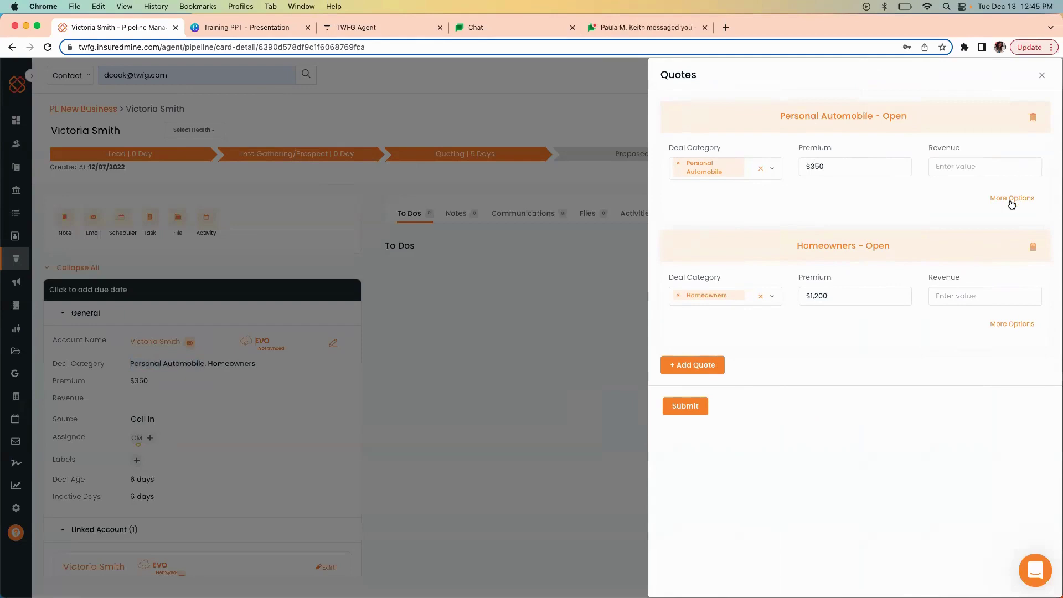
{"action": "left_click", "coordinate": [714, 367]}
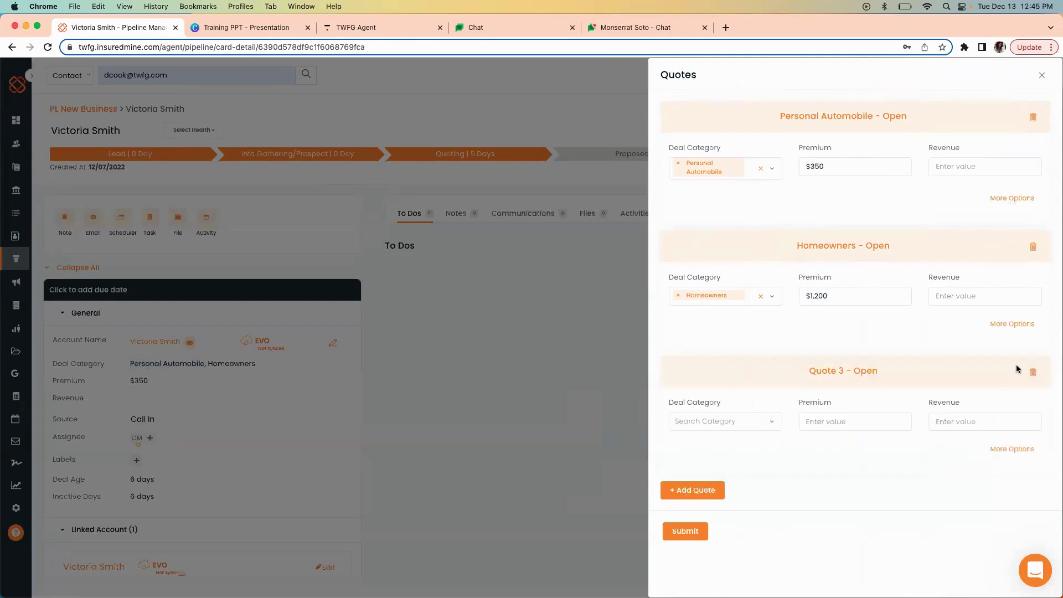
{"action": "left_click", "coordinate": [1033, 372]}
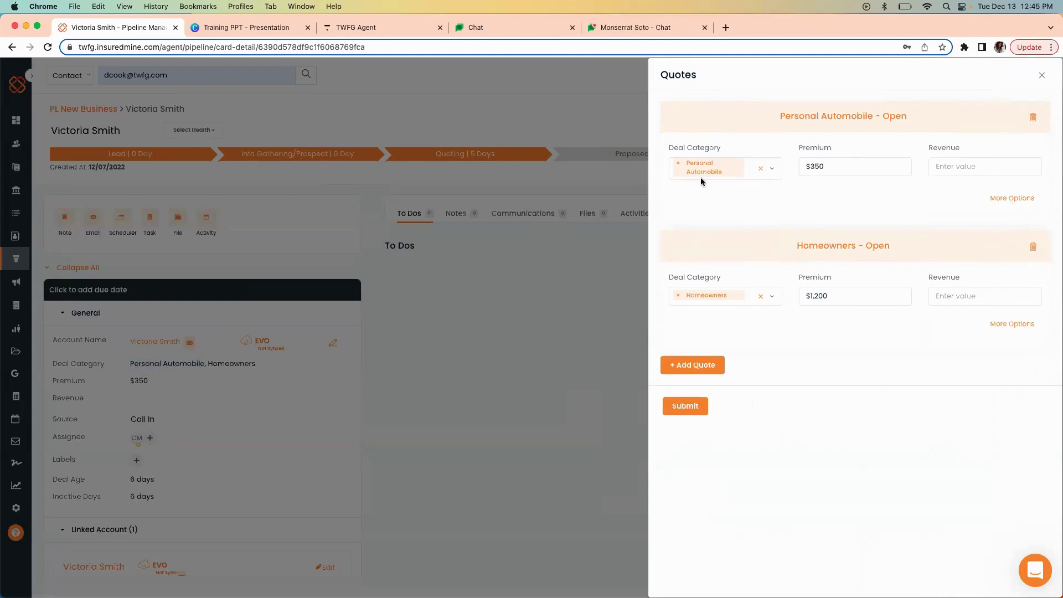
Open Personal Automobile's more options, browse its carrier list, then close the quotes panel.
{"action": "left_click", "coordinate": [999, 201]}
{"action": "left_click", "coordinate": [742, 217]}
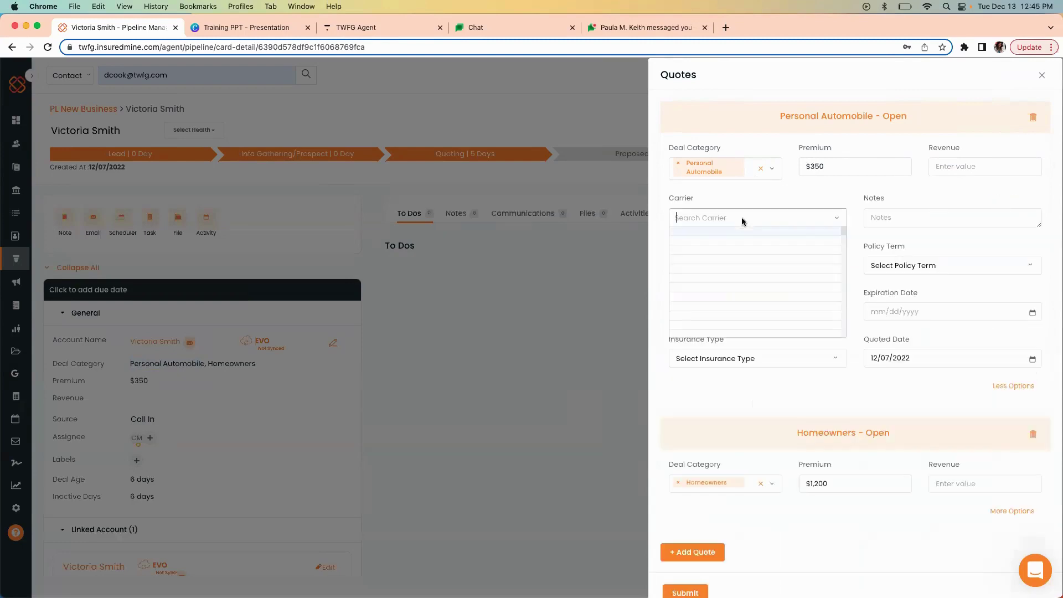
{"action": "left_click", "coordinate": [734, 271]}
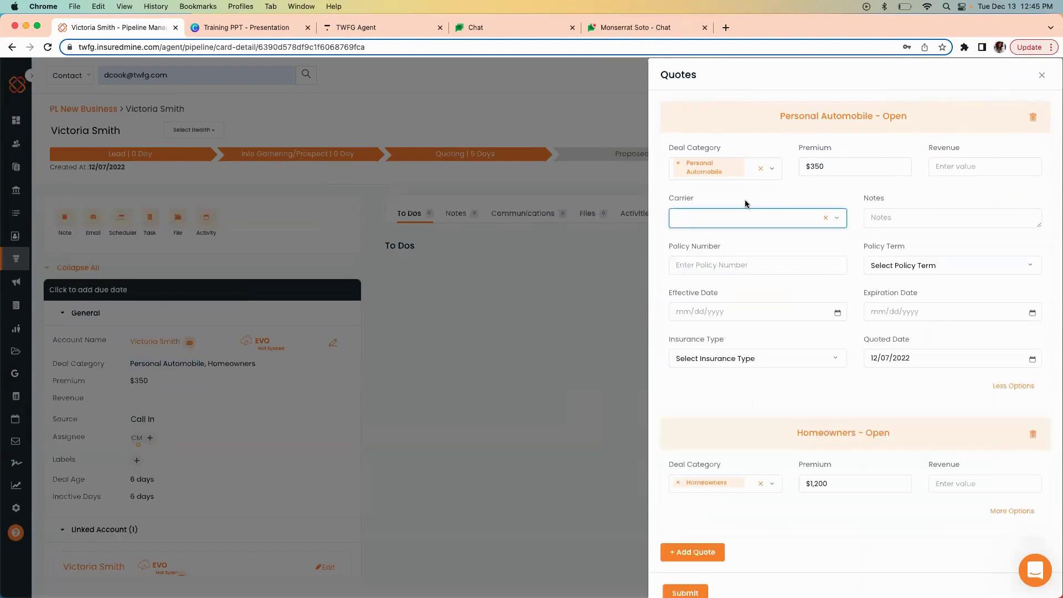
{"action": "left_click", "coordinate": [726, 224]}
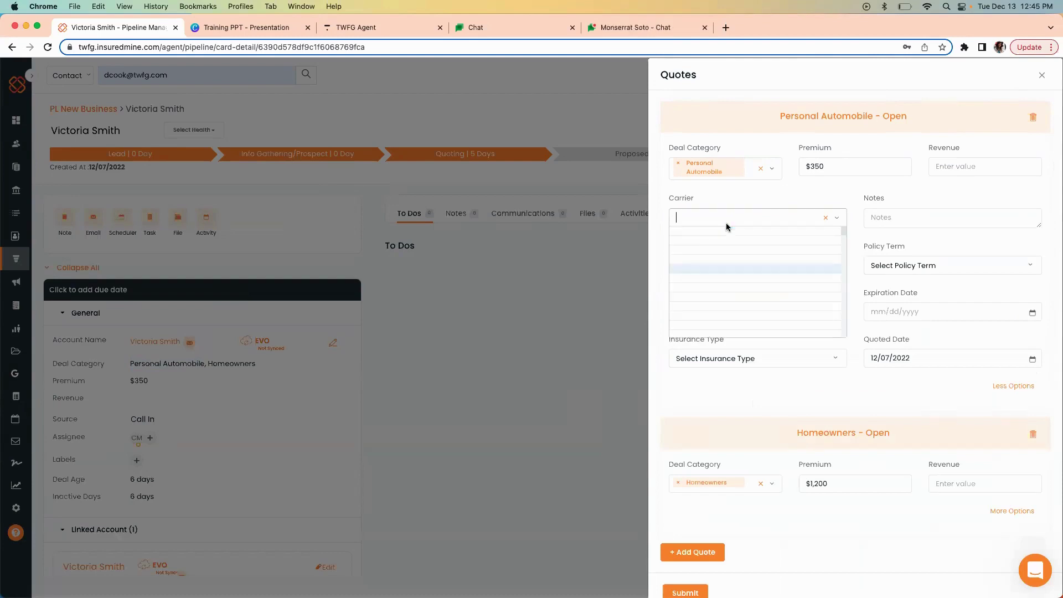
{"action": "left_click", "coordinate": [708, 187]}
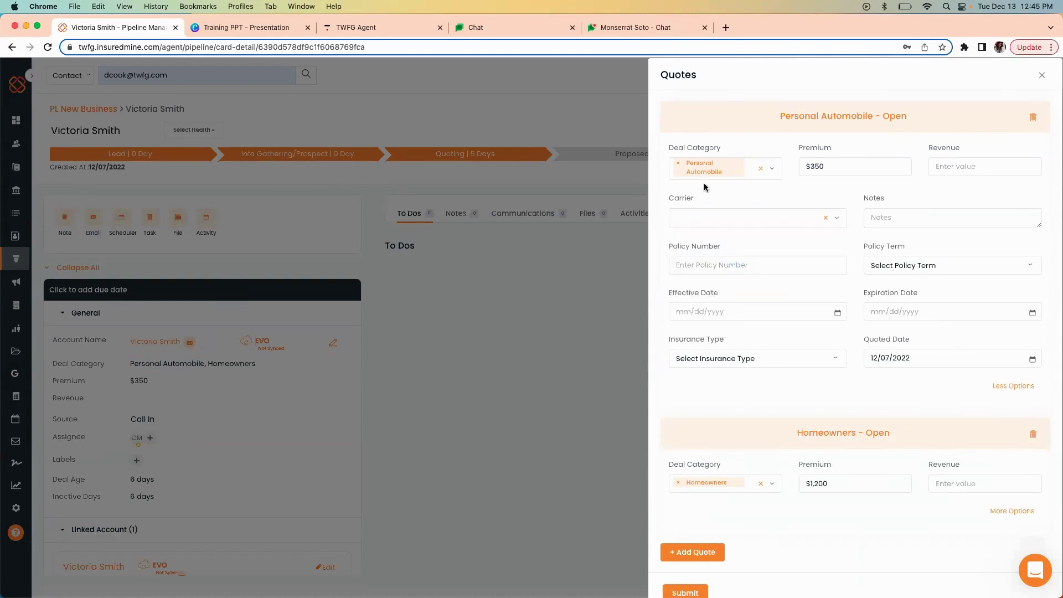
{"action": "left_click", "coordinate": [760, 215]}
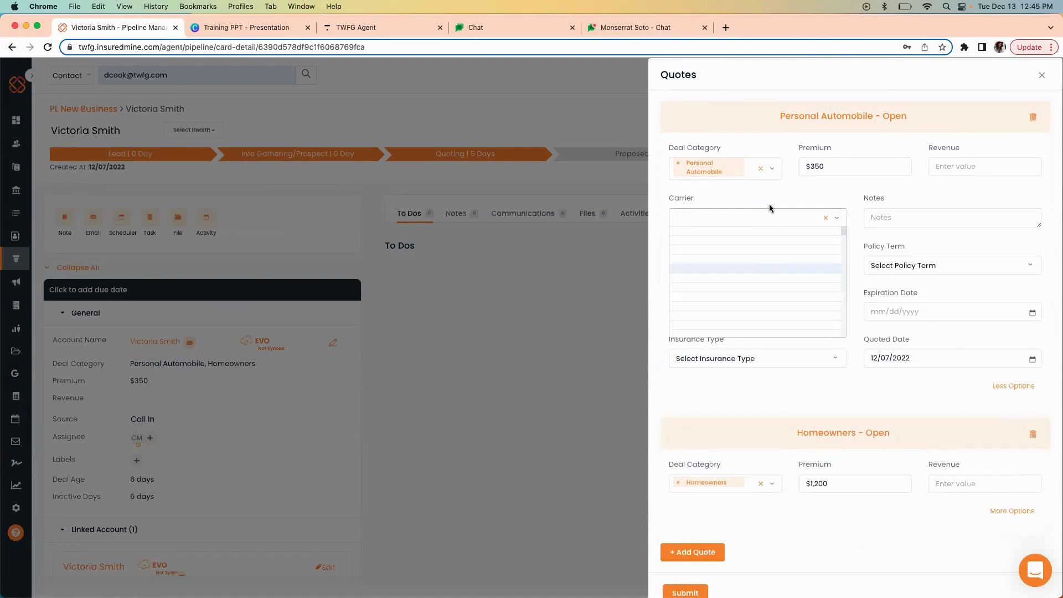
{"action": "left_click", "coordinate": [769, 207]}
{"action": "left_click", "coordinate": [782, 222]}
{"action": "left_click", "coordinate": [778, 224]}
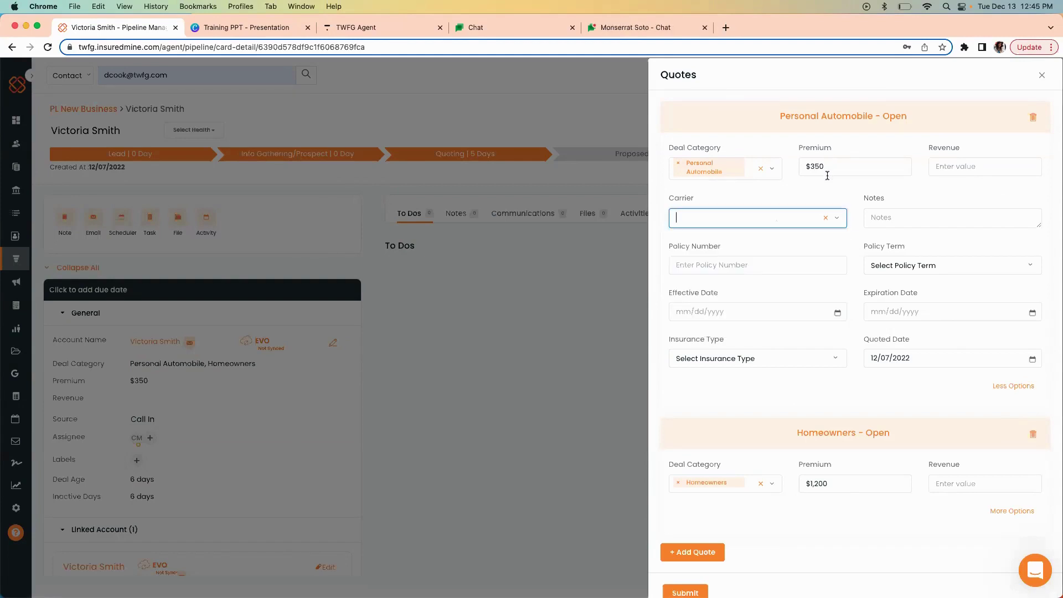
{"action": "left_click", "coordinate": [1044, 77]}
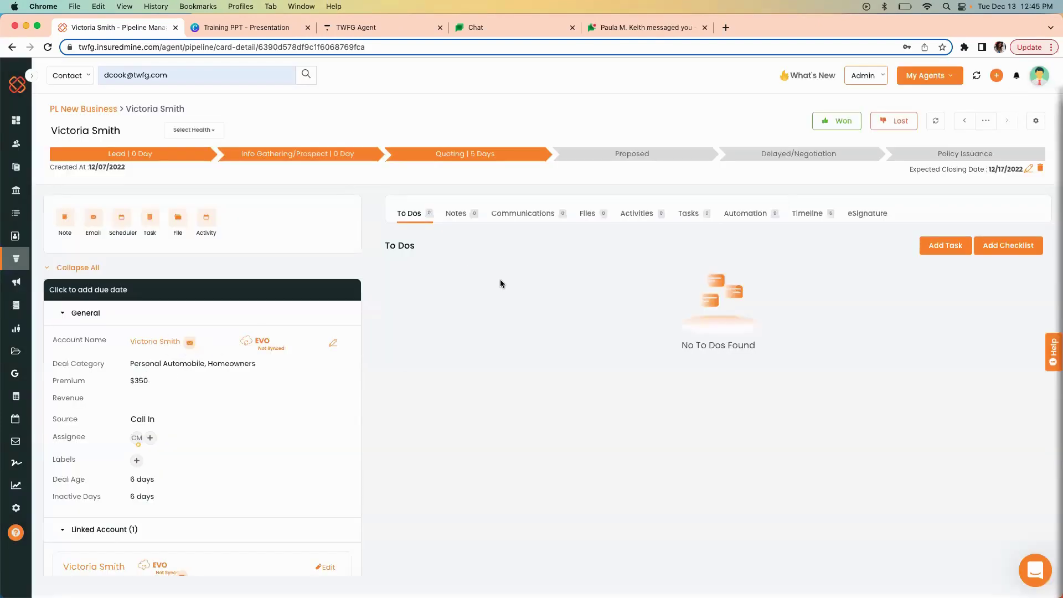
Save a note reading 'test' on the deal, then view its Files and Communications tabs.
{"action": "left_click", "coordinate": [461, 217]}
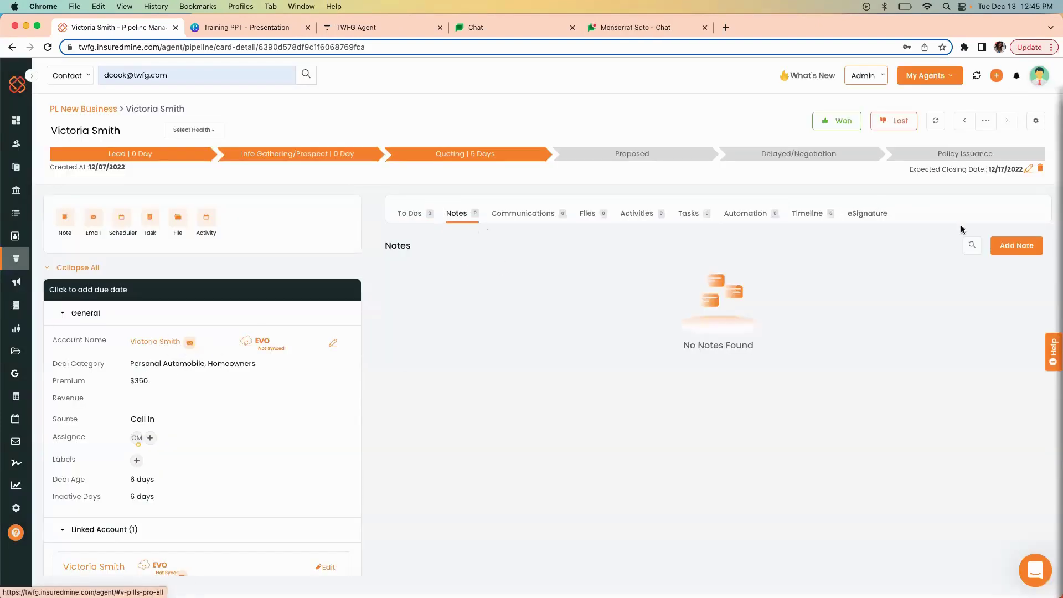
{"action": "left_click", "coordinate": [1017, 245]}
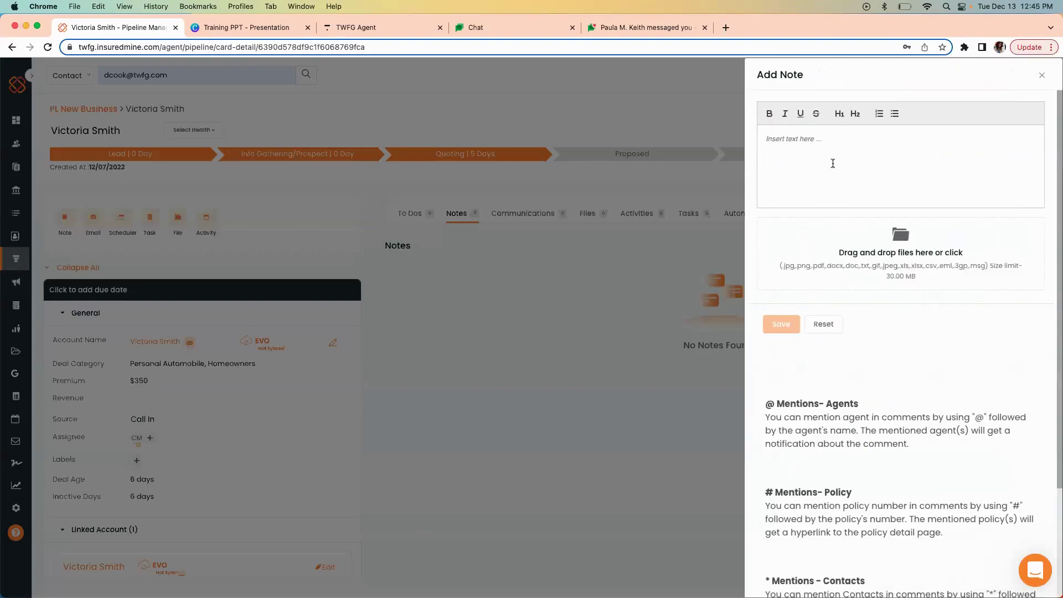
{"action": "type", "text": "test"}
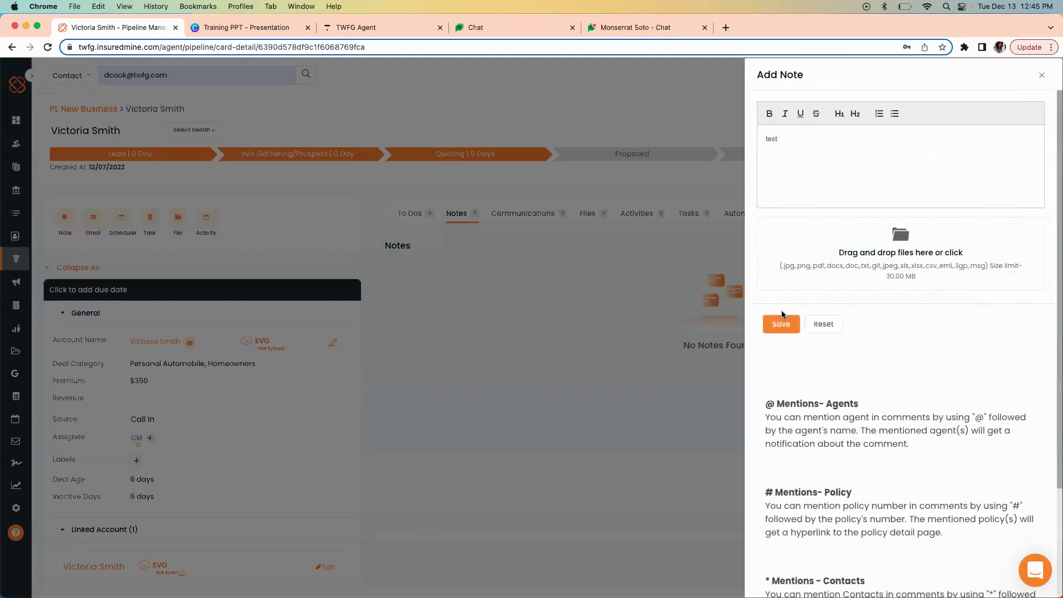
{"action": "left_click", "coordinate": [780, 318]}
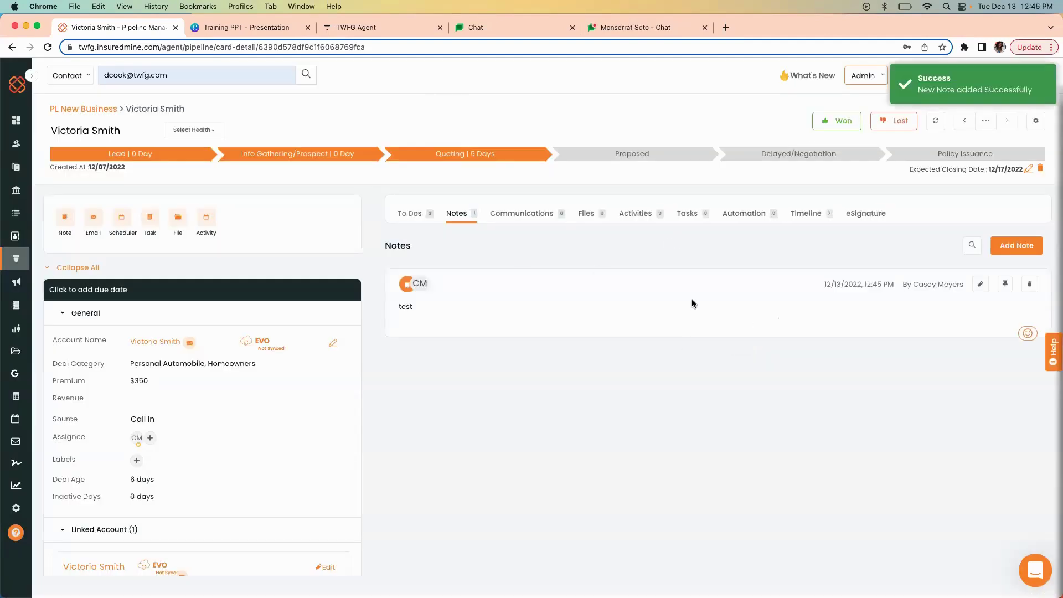
{"action": "left_click", "coordinate": [586, 213]}
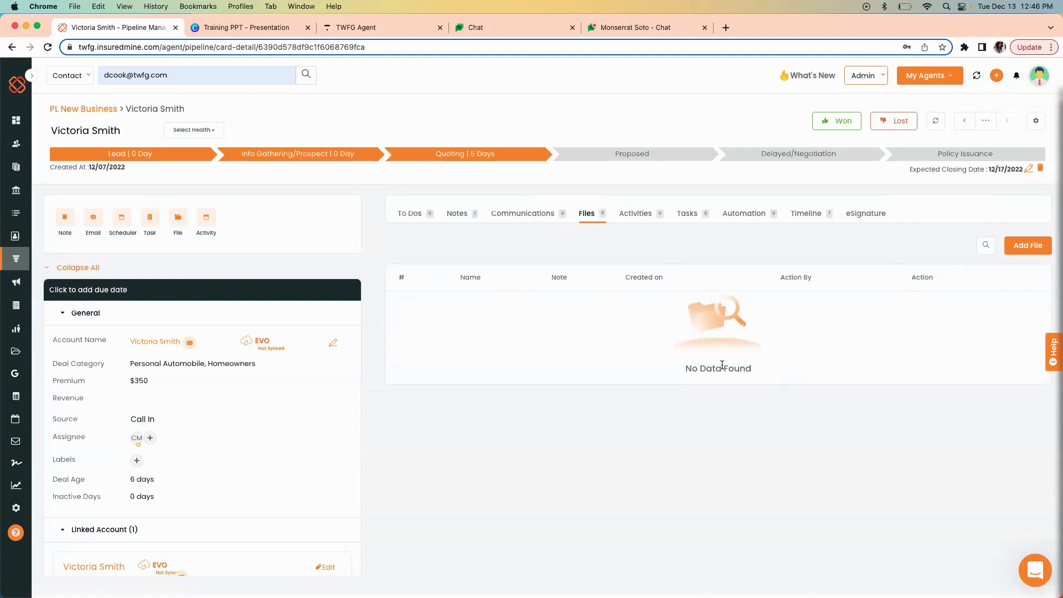
{"action": "left_click", "coordinate": [537, 221]}
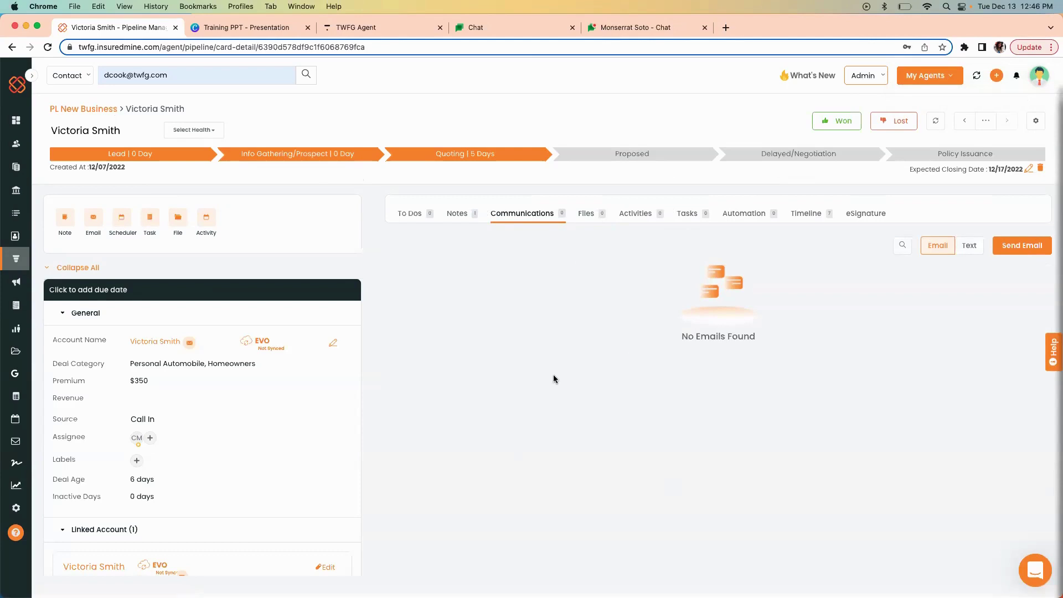
Return to the PL New Business board, try moving a Quoting card, and list pipelines.
{"action": "left_click", "coordinate": [92, 108]}
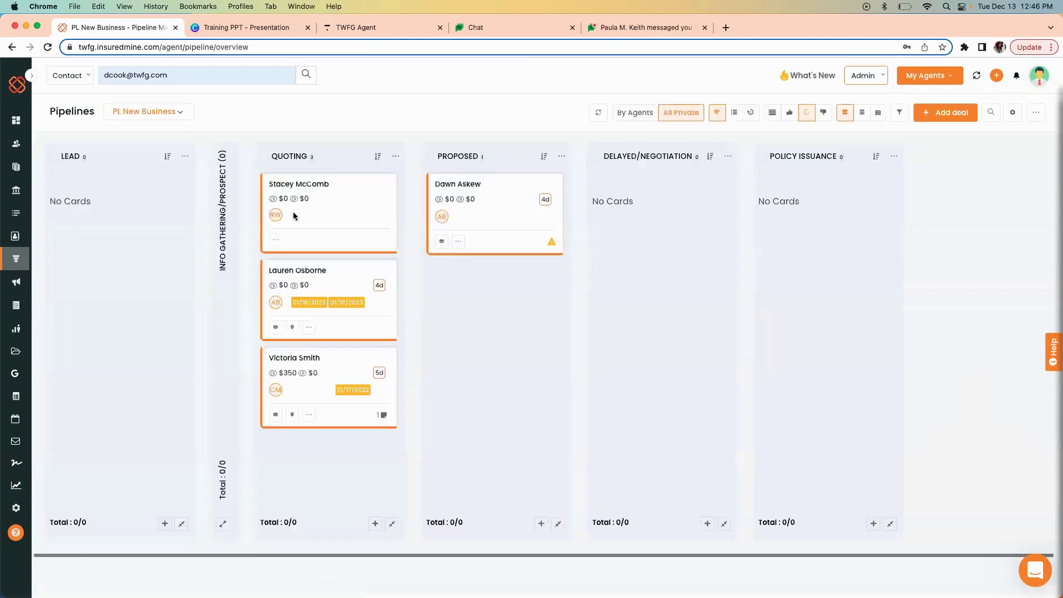
{"action": "mouse_move", "coordinate": [324, 205]}
{"action": "left_mouse_down"}
{"action": "mouse_move", "coordinate": [517, 178]}
{"action": "mouse_move", "coordinate": [665, 228]}
{"action": "mouse_move", "coordinate": [660, 209]}
{"action": "mouse_move", "coordinate": [855, 202]}
{"action": "mouse_move", "coordinate": [821, 250]}
{"action": "mouse_move", "coordinate": [323, 207]}
{"action": "mouse_move", "coordinate": [320, 219]}
{"action": "left_mouse_up"}
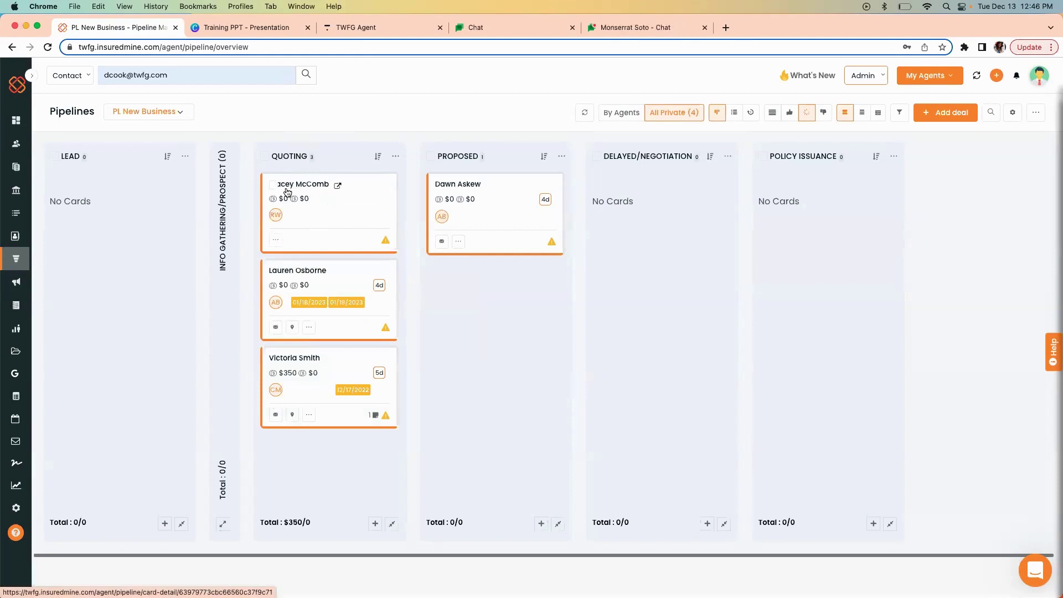
{"action": "left_click", "coordinate": [179, 111]}
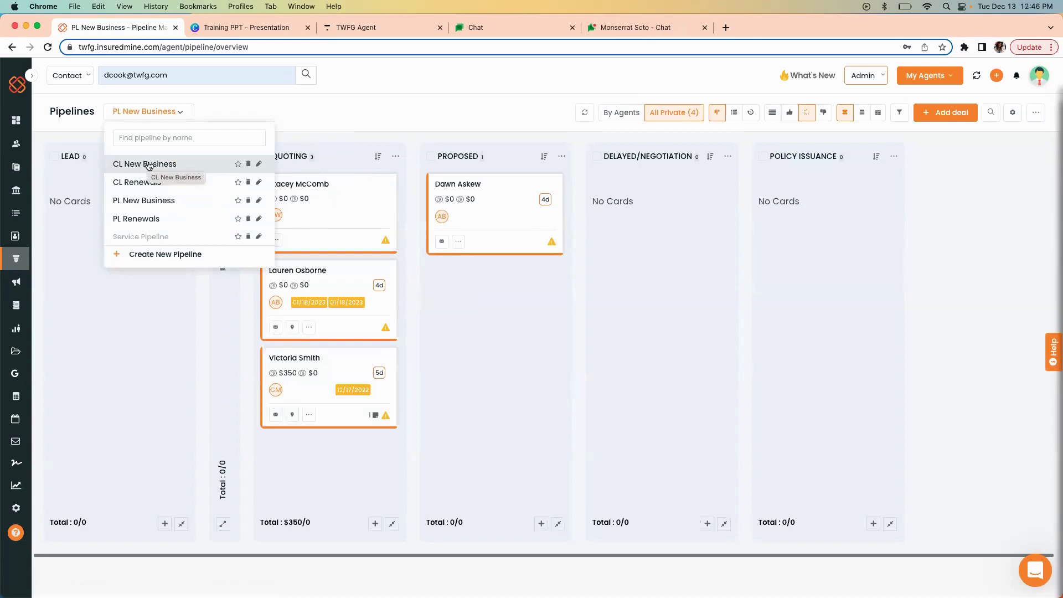
Toggle the pipeline list closed and open, then show the Admin and Agent view options.
{"action": "left_click", "coordinate": [288, 122]}
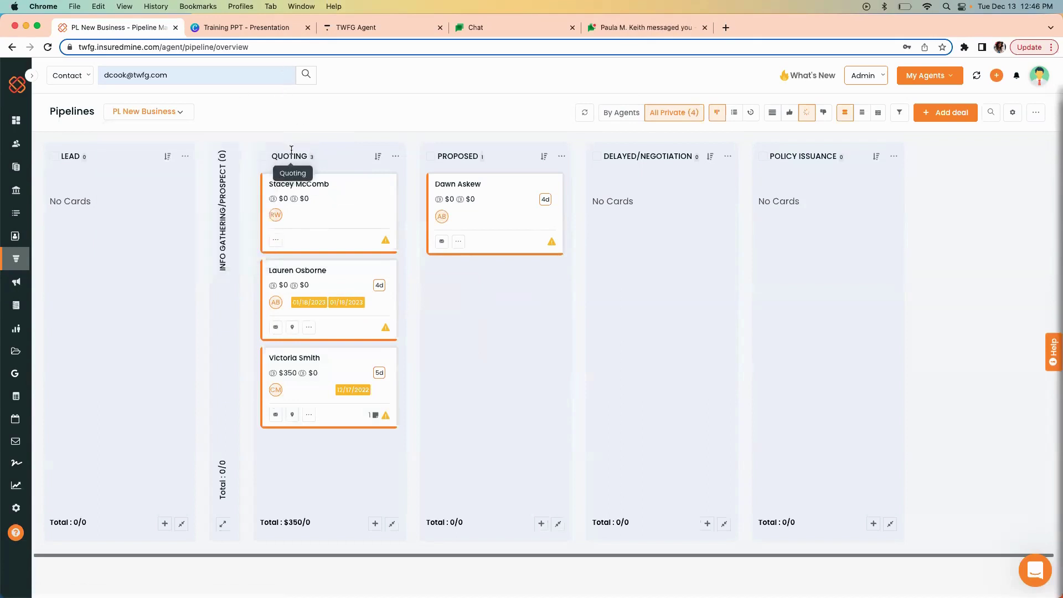
{"action": "left_click", "coordinate": [150, 112]}
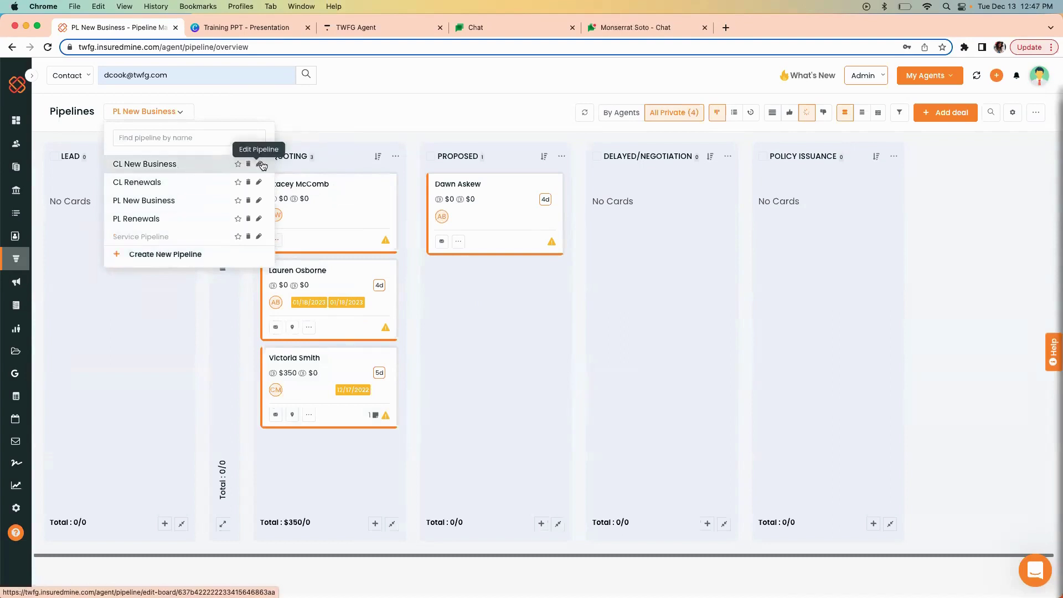
{"action": "left_click", "coordinate": [150, 113]}
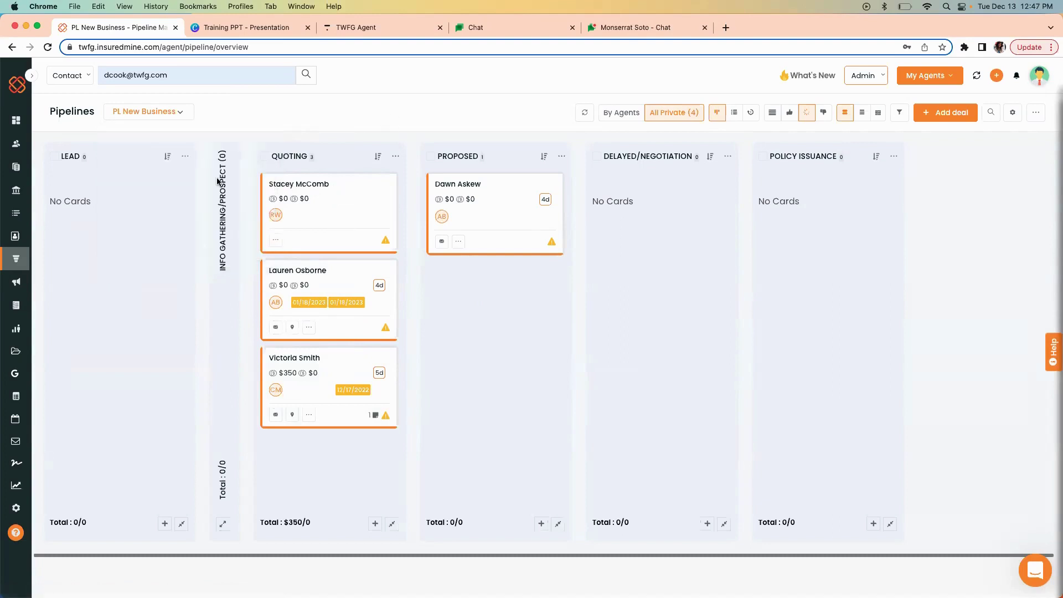
{"action": "left_click", "coordinate": [149, 113]}
{"action": "left_click", "coordinate": [865, 75]}
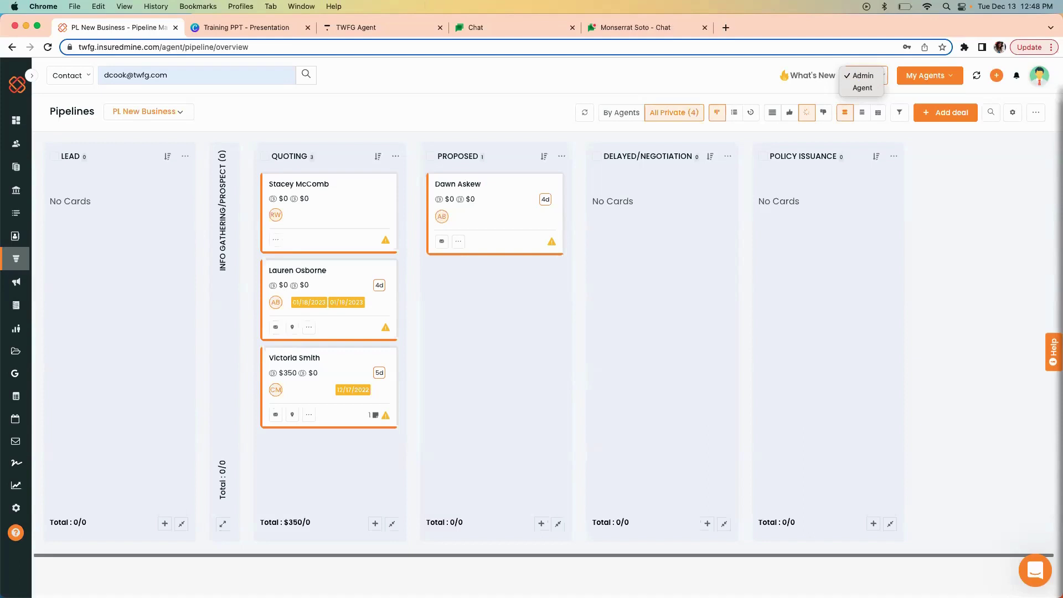
Dismiss the Admin/Agent choices and expand the Info Gathering/Prospect column.
{"action": "key", "text": "Escape"}
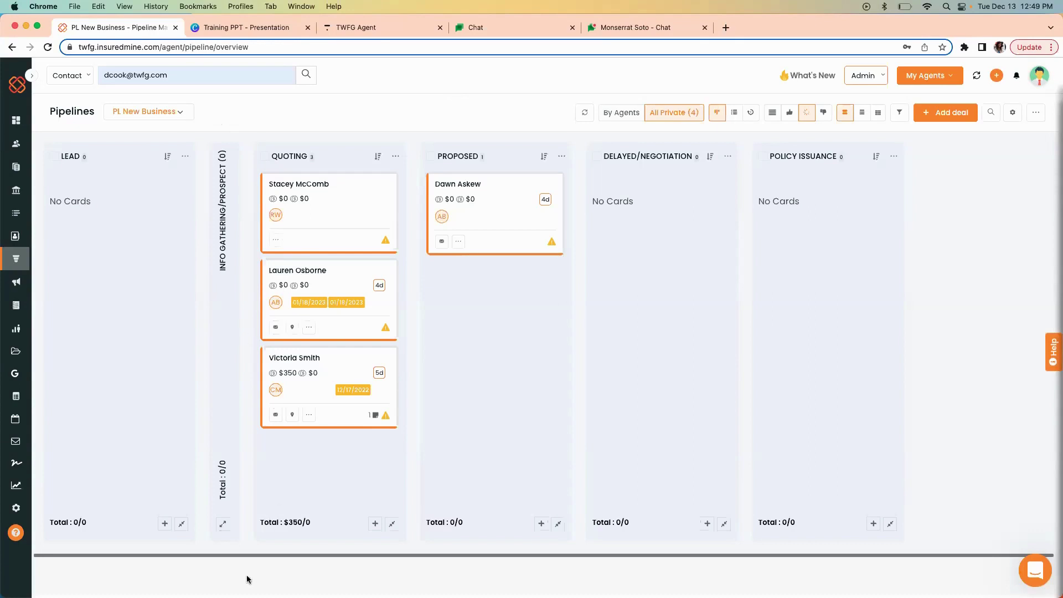
{"action": "left_click", "coordinate": [224, 525]}
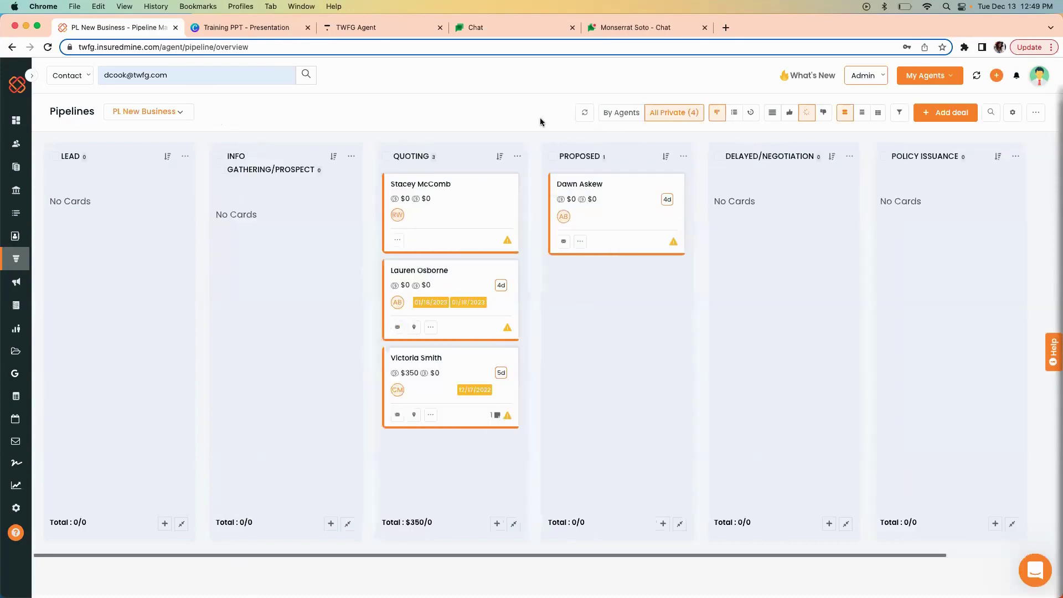
Start a new deal and enter the contact's full name with 123 appended.
{"action": "left_click", "coordinate": [945, 116]}
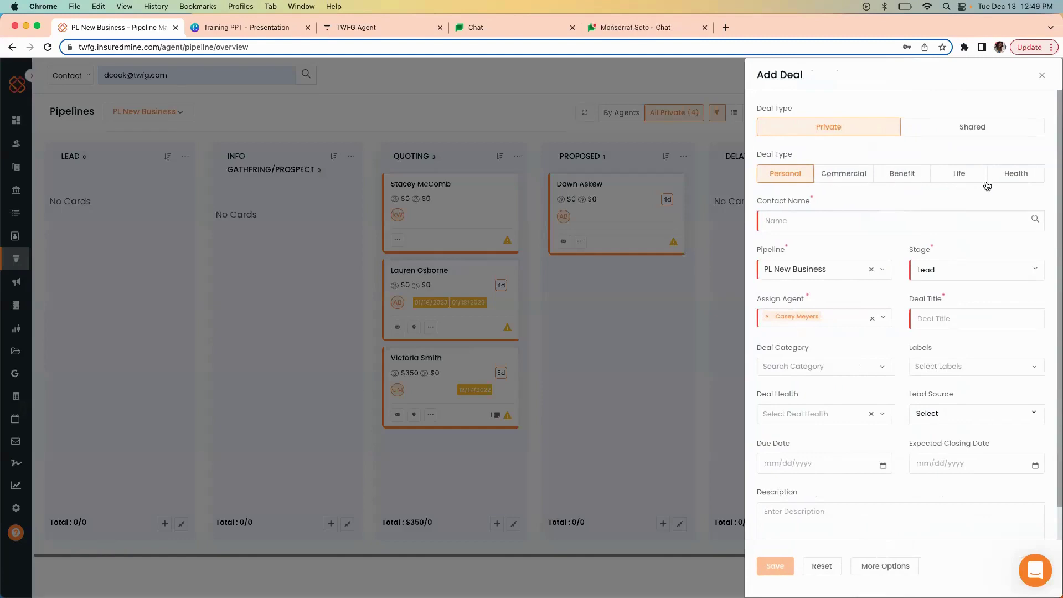
{"action": "left_click", "coordinate": [799, 225]}
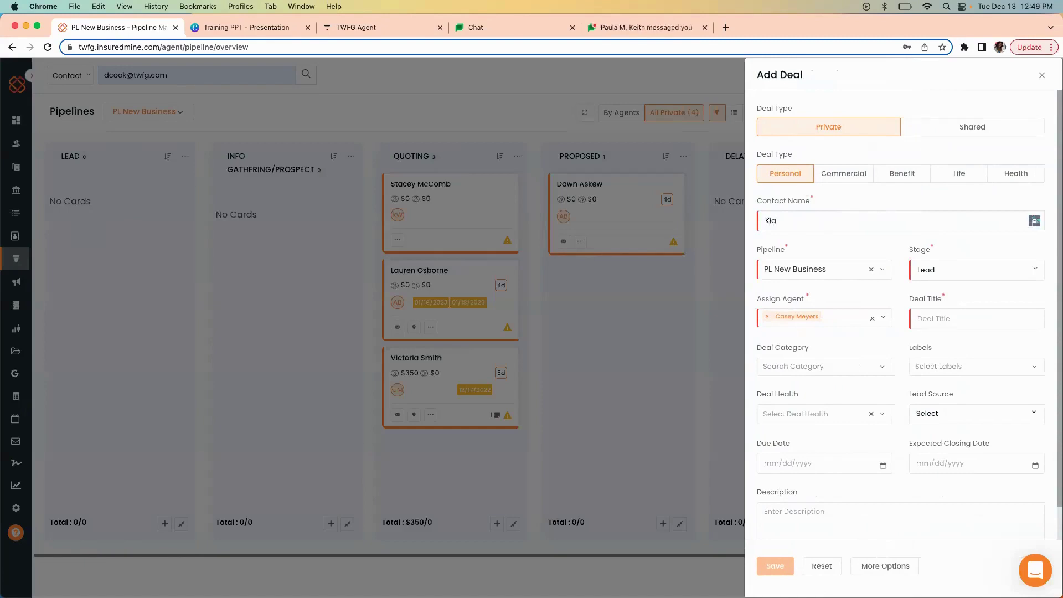
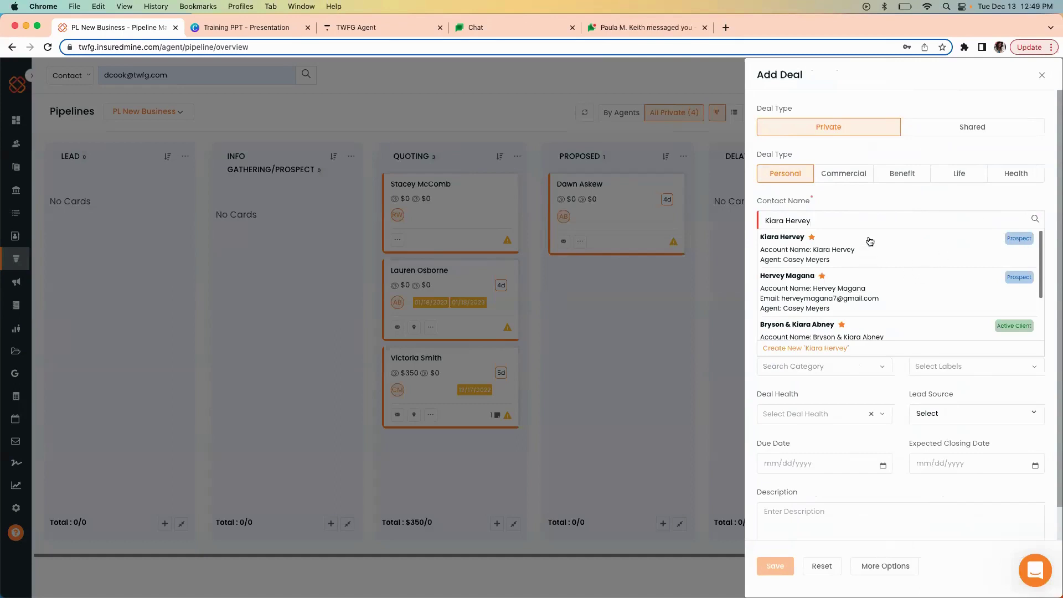
{"action": "scroll", "coordinate": [858, 331], "scroll_direction": "down", "scroll_amount": 1}
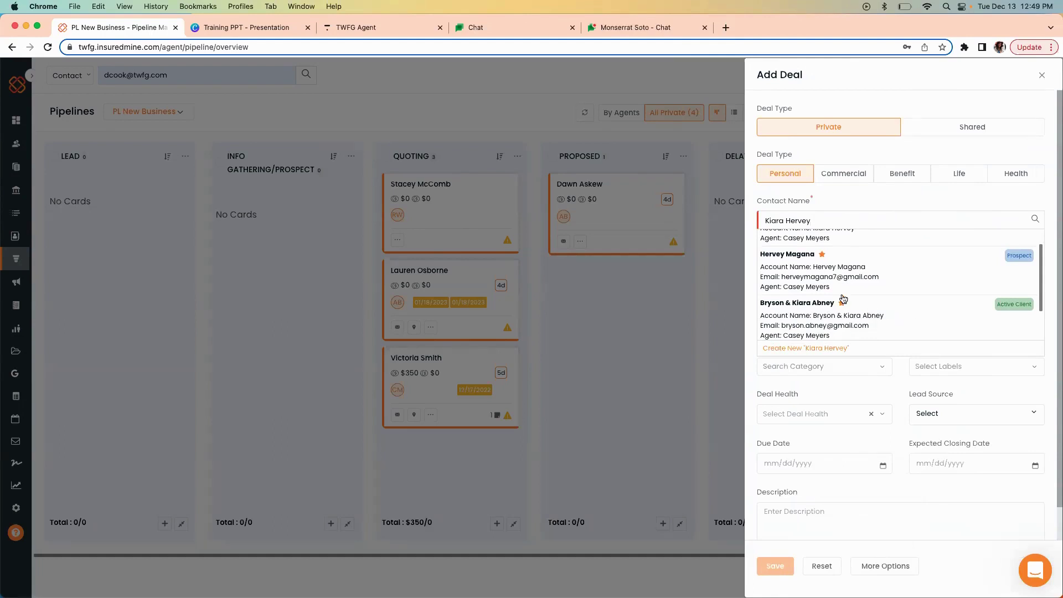
{"action": "scroll", "coordinate": [845, 300], "scroll_direction": "up", "scroll_amount": 1}
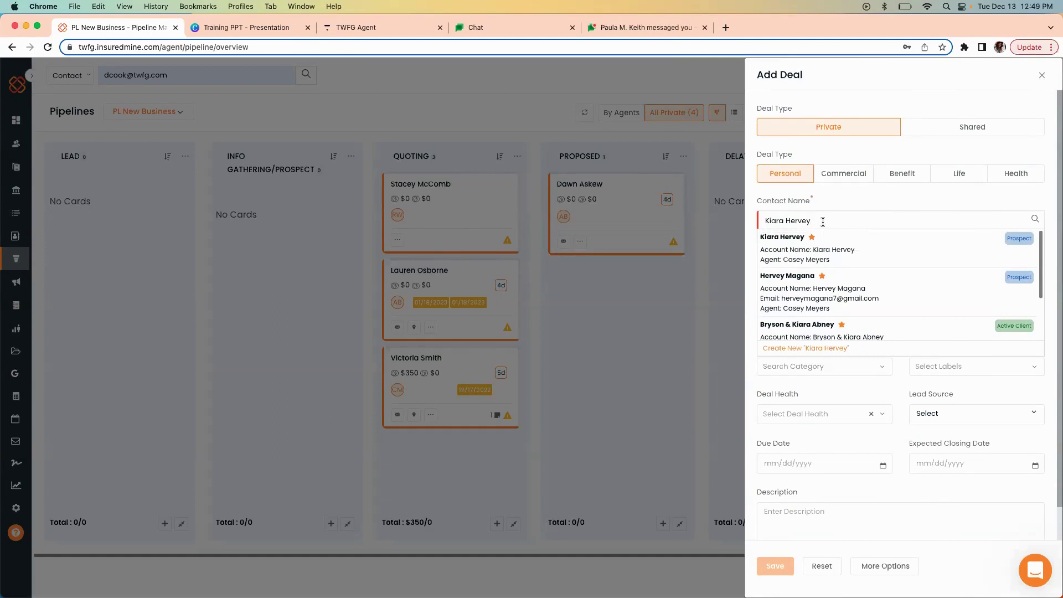
{"action": "type", "text": "123"}
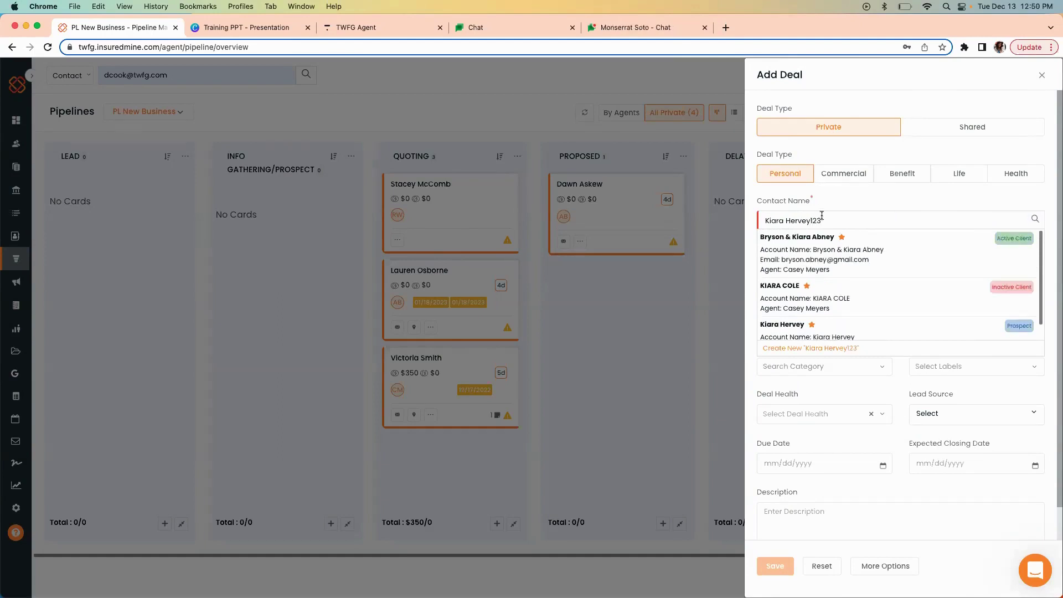
Switch back to the existing prospect contact and fill in the contact's e-mail address.
{"action": "left_click", "coordinate": [818, 349]}
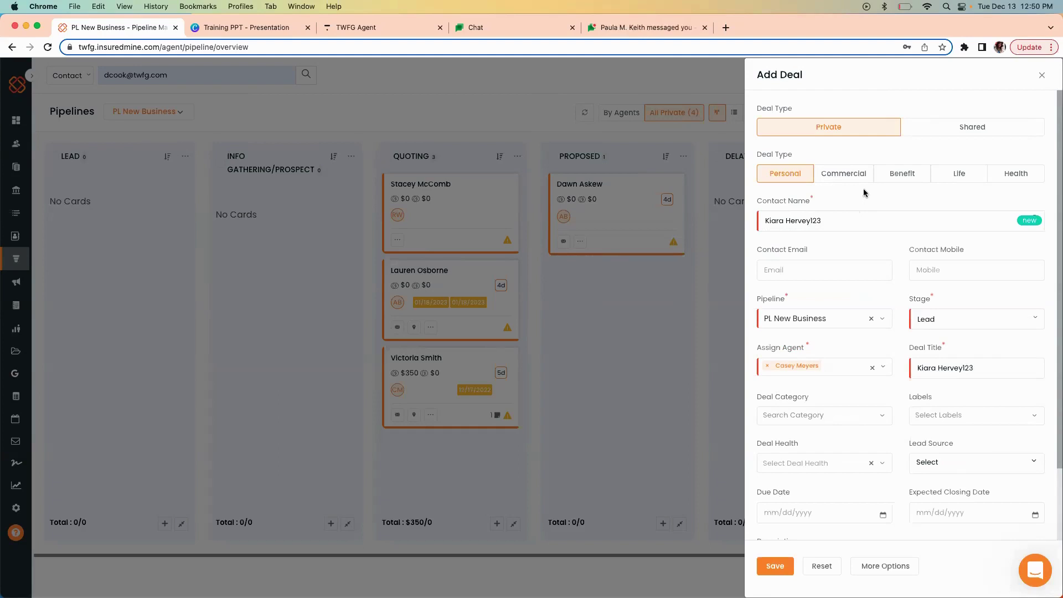
{"action": "left_click", "coordinate": [832, 222]}
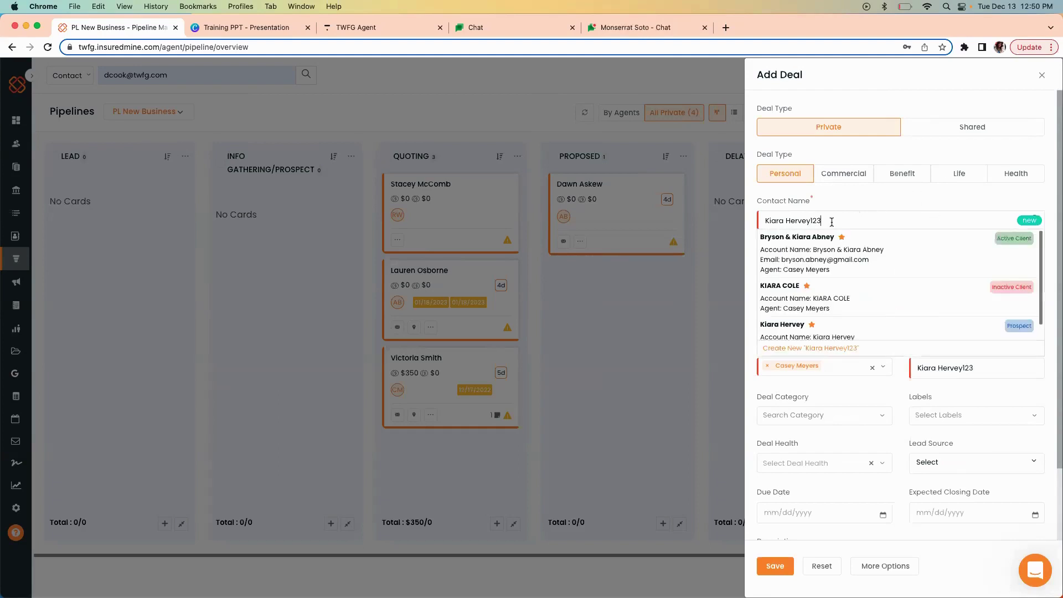
{"action": "key", "text": "BackSpace"}
{"action": "key", "text": "BackSpace"}
{"action": "key", "text": "BackSpace"}
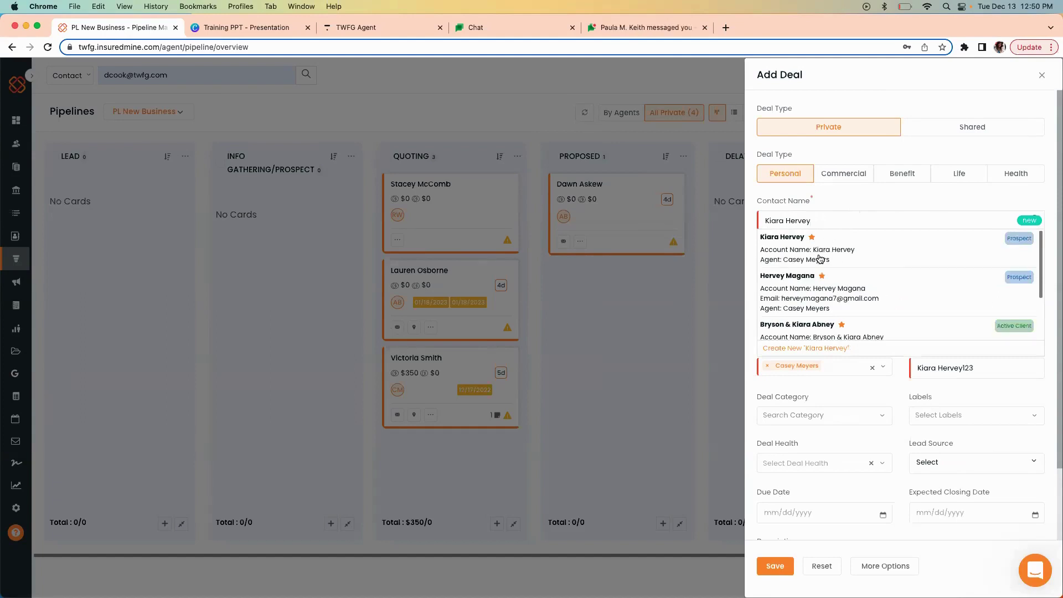
{"action": "left_click", "coordinate": [820, 259]}
{"action": "left_click", "coordinate": [802, 271]}
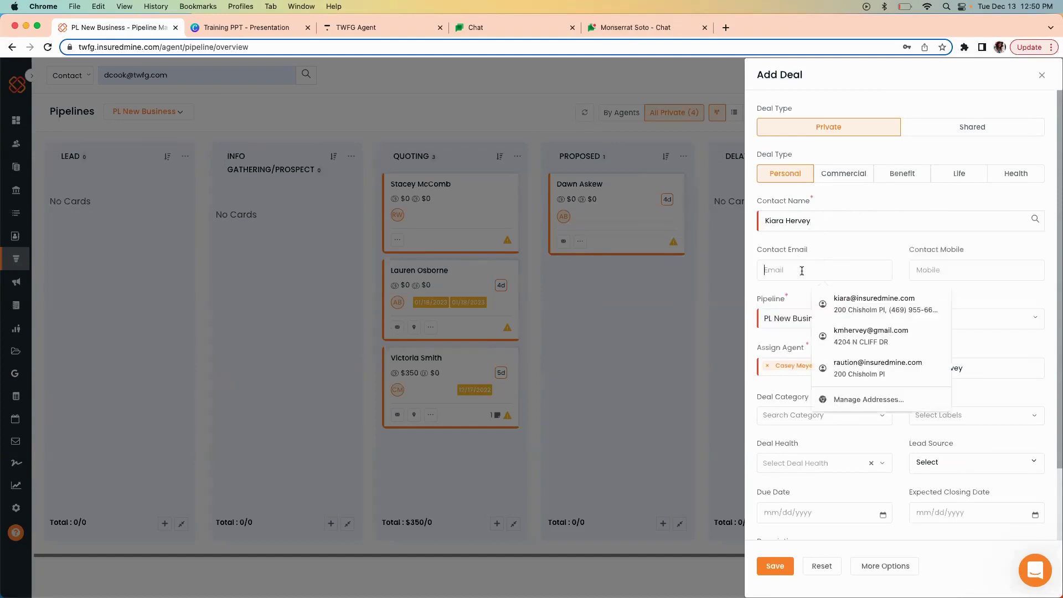
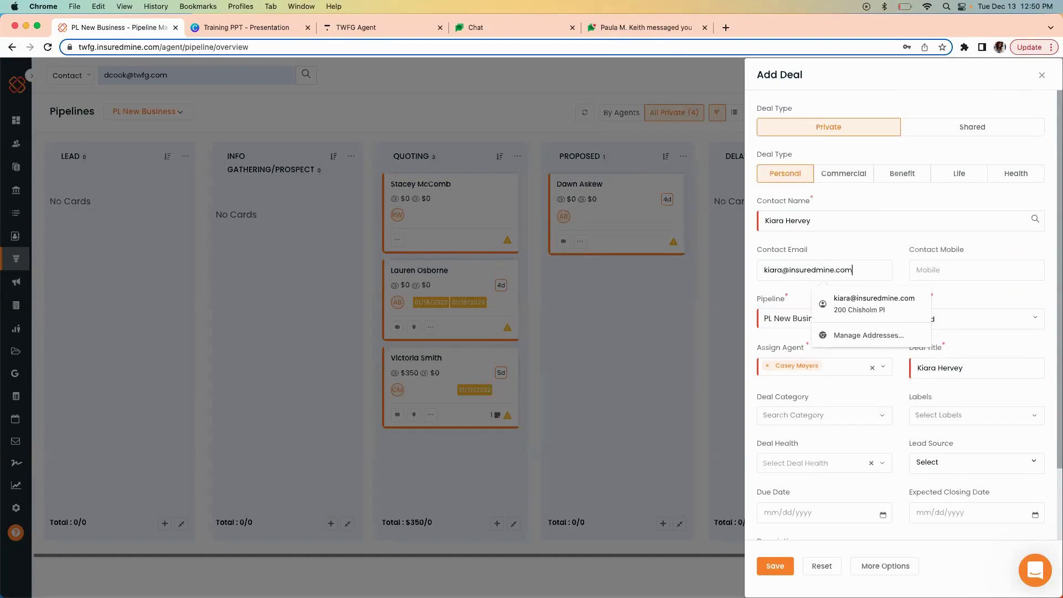
{"action": "left_click", "coordinate": [789, 319]}
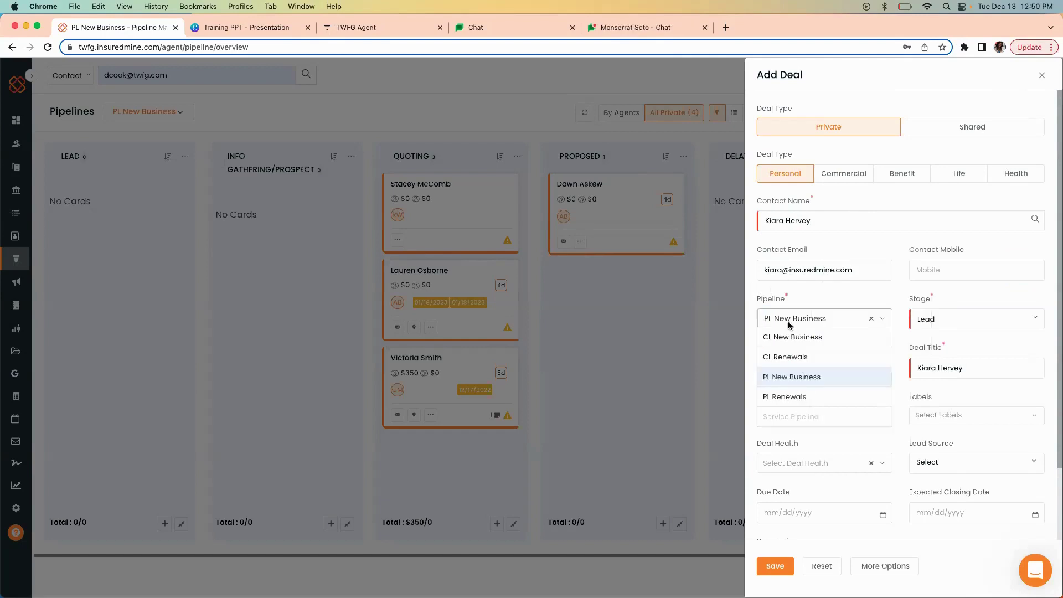
Set the deal's PL New Business stage to Quoting and recall the contact suggestions.
{"action": "left_click", "coordinate": [943, 319]}
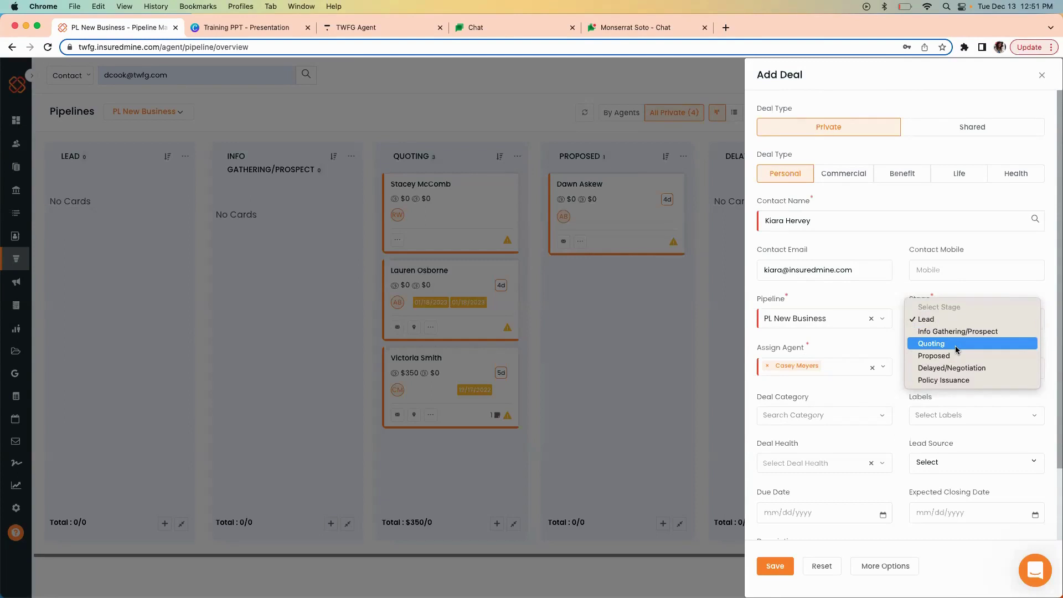
{"action": "left_click", "coordinate": [957, 349]}
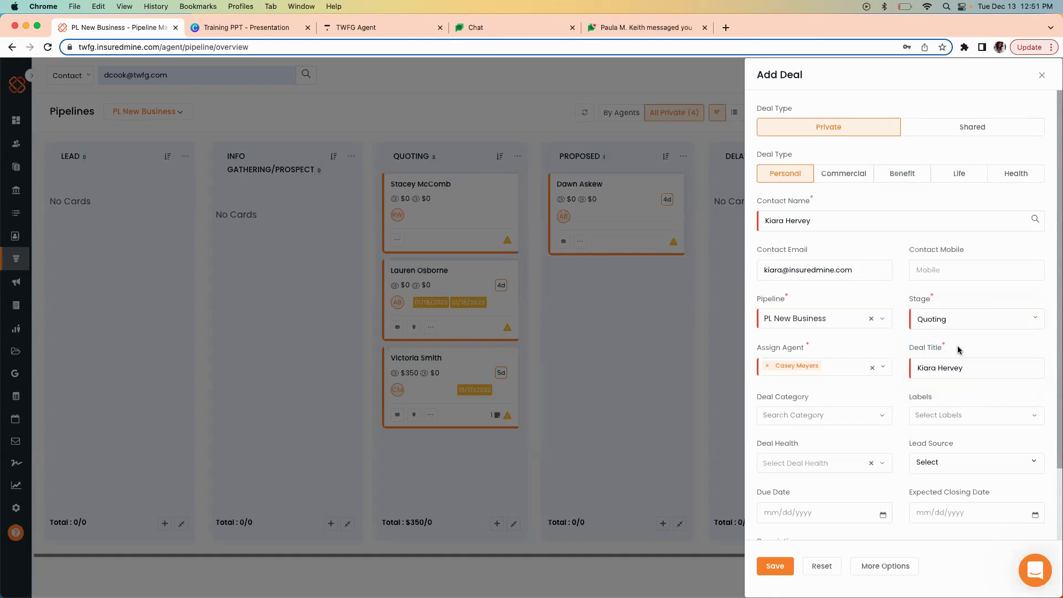
{"action": "left_click", "coordinate": [896, 224]}
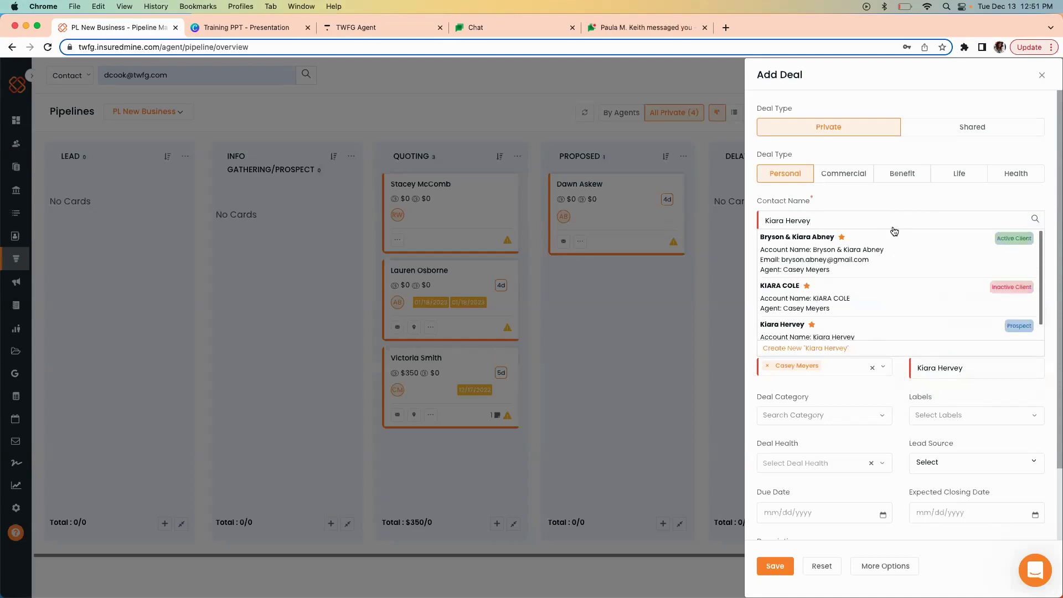
Reselect the existing prospect contact and set the deal category to Personal Automobile.
{"action": "left_click", "coordinate": [815, 245]}
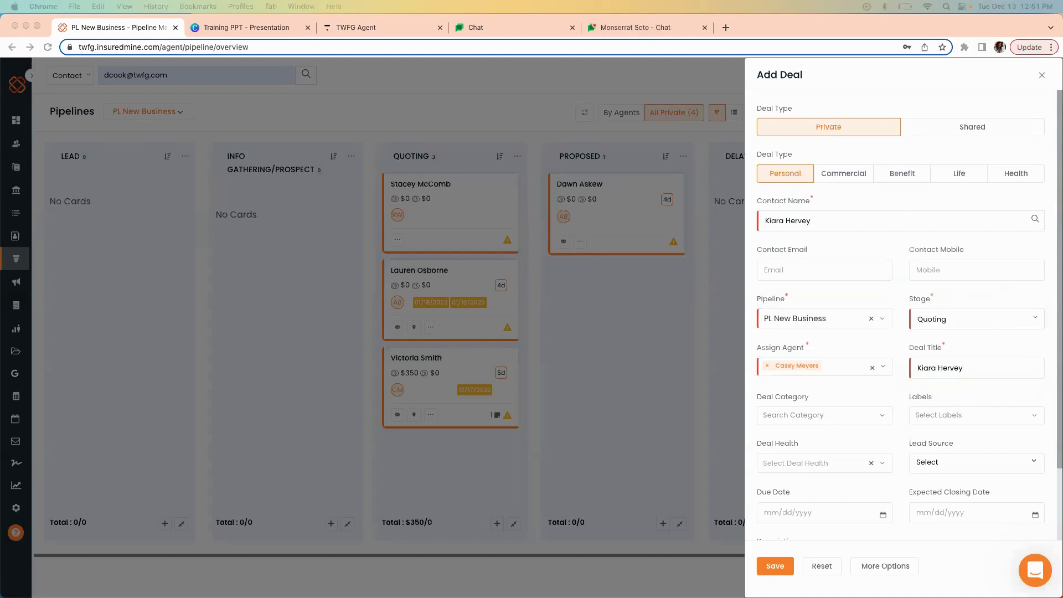
{"action": "scroll", "coordinate": [841, 403], "scroll_direction": "down", "scroll_amount": 3}
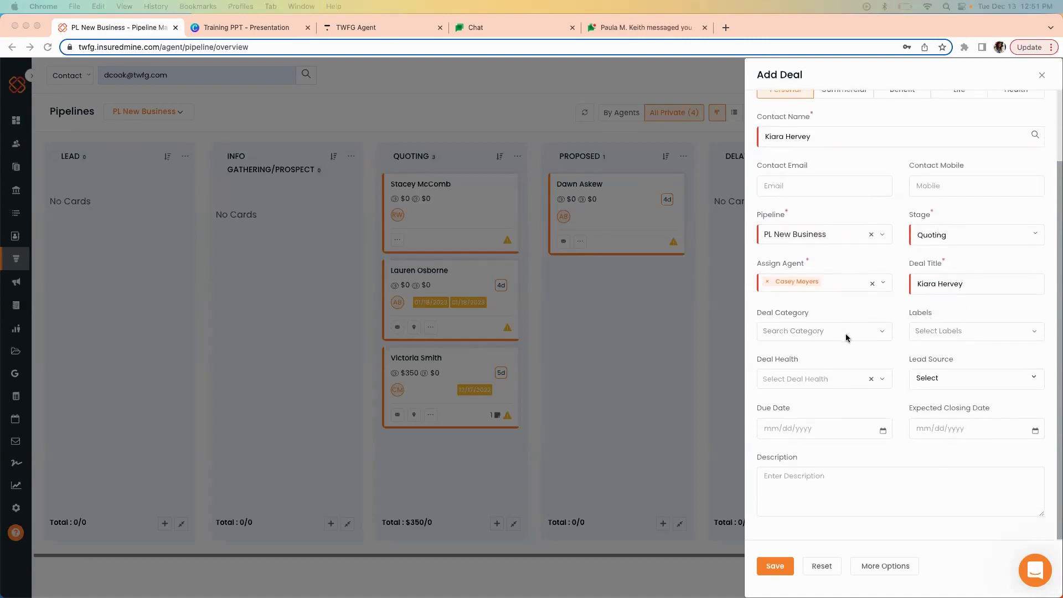
{"action": "left_click", "coordinate": [846, 338]}
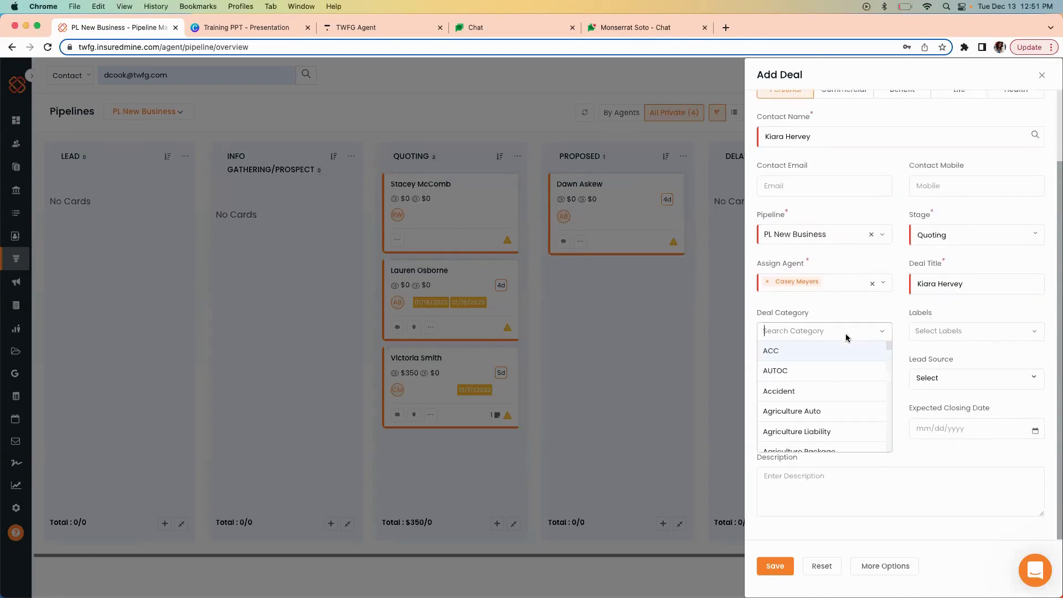
{"action": "type", "text": "auto"}
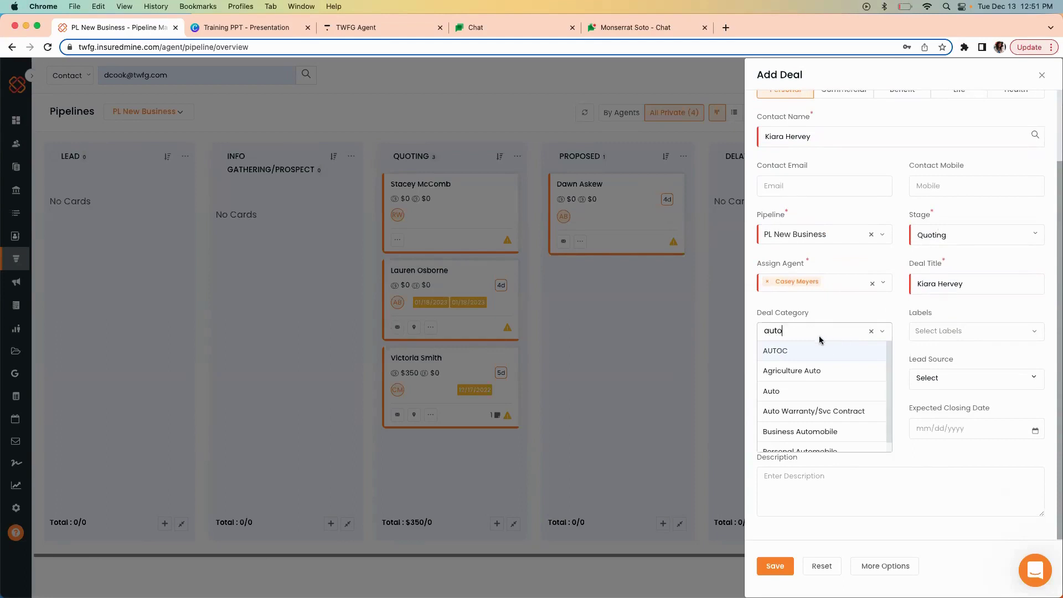
{"action": "key", "text": "BackSpace"}
{"action": "key", "text": "BackSpace"}
{"action": "key", "text": "BackSpace"}
{"action": "key", "text": "BackSpace"}
{"action": "type", "text": "rson"}
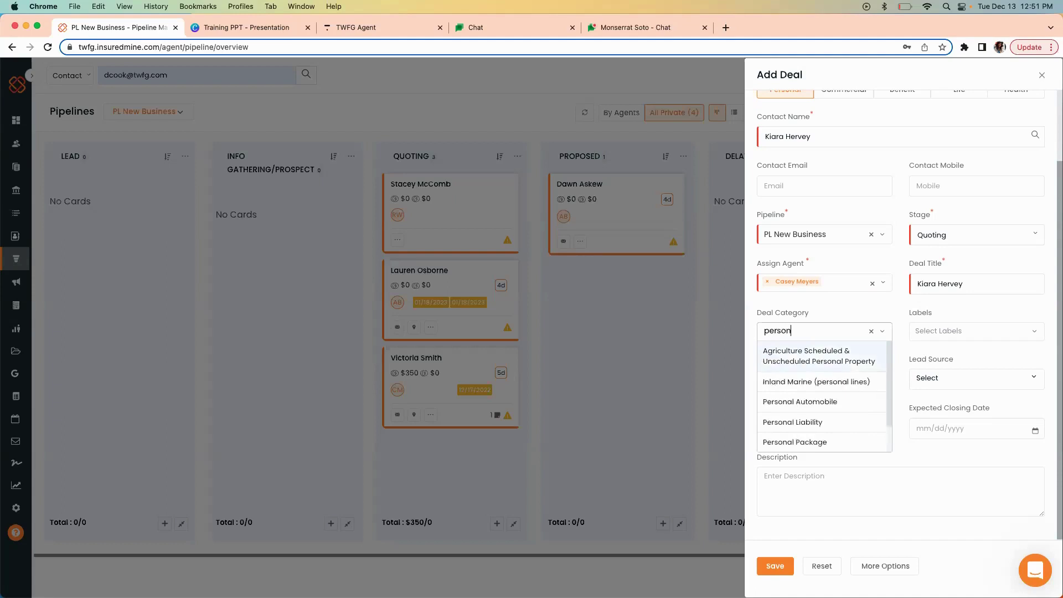
{"action": "left_click", "coordinate": [807, 403]}
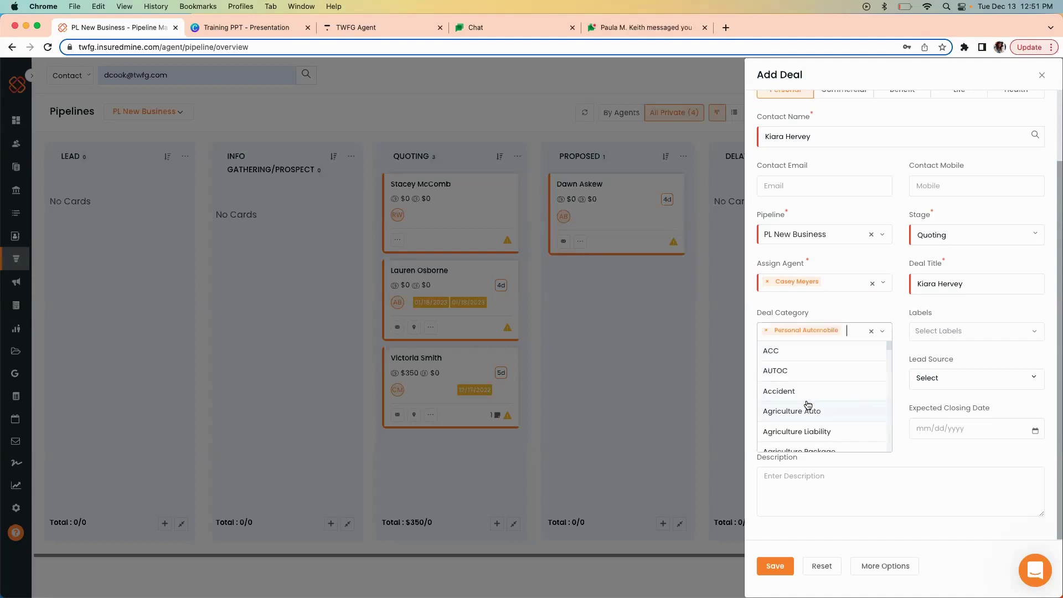
{"action": "left_click", "coordinate": [830, 310]}
{"action": "left_click", "coordinate": [851, 381]}
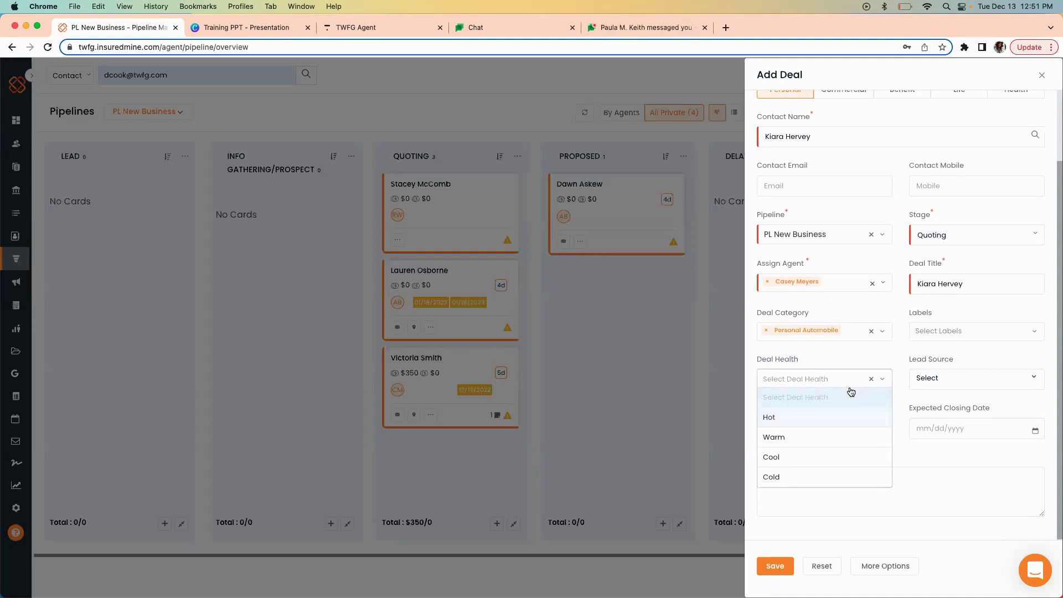
Try the Call In and Carrier Partnership lead sources, then settle on Referrals.
{"action": "left_click", "coordinate": [867, 307]}
{"action": "left_click", "coordinate": [935, 388]}
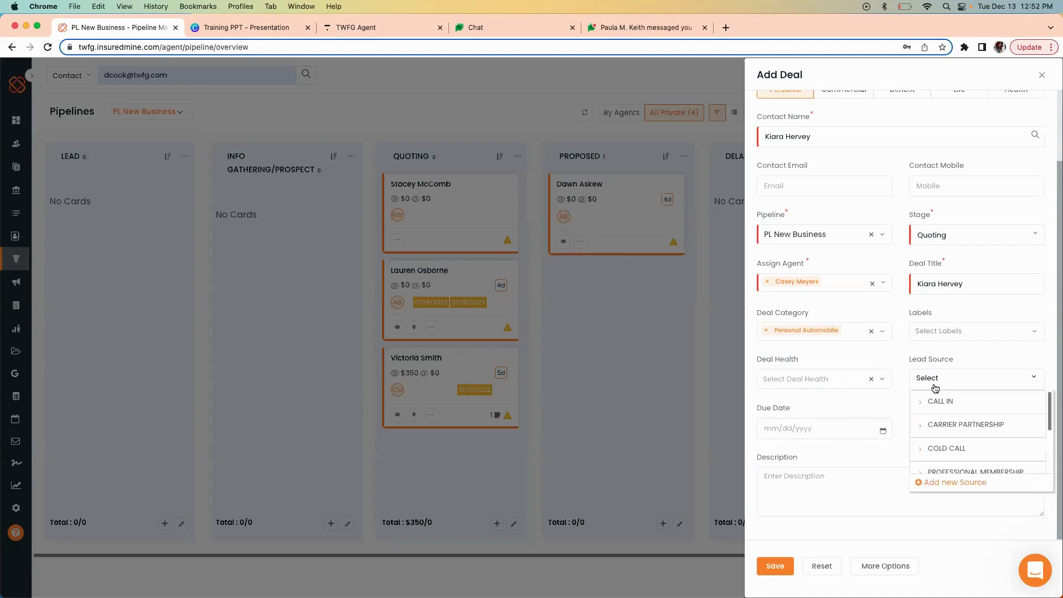
{"action": "left_click", "coordinate": [936, 402]}
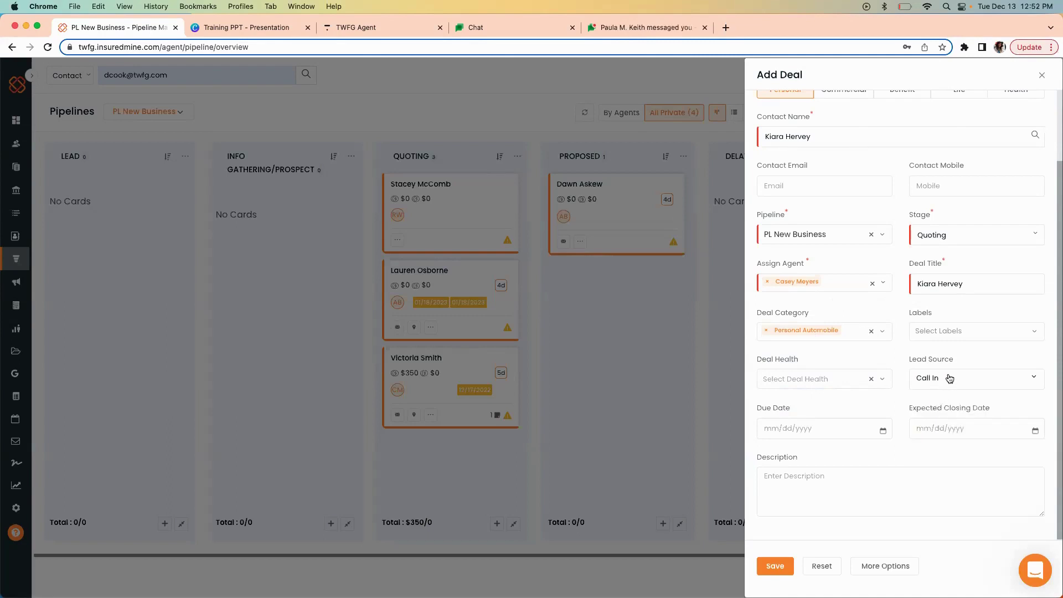
{"action": "left_click", "coordinate": [950, 378]}
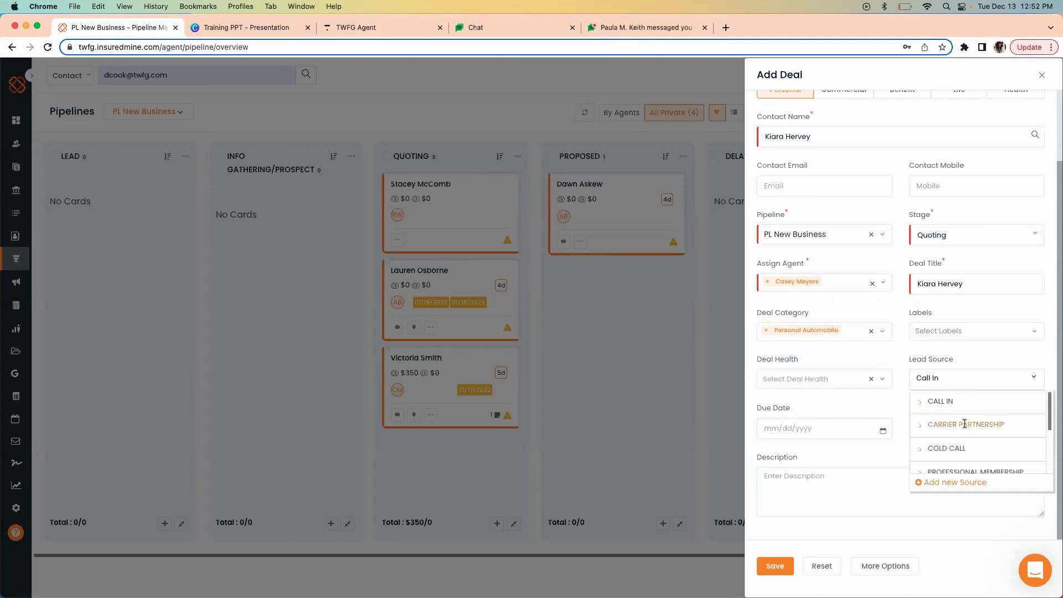
{"action": "left_click", "coordinate": [965, 425]}
{"action": "left_click", "coordinate": [964, 381]}
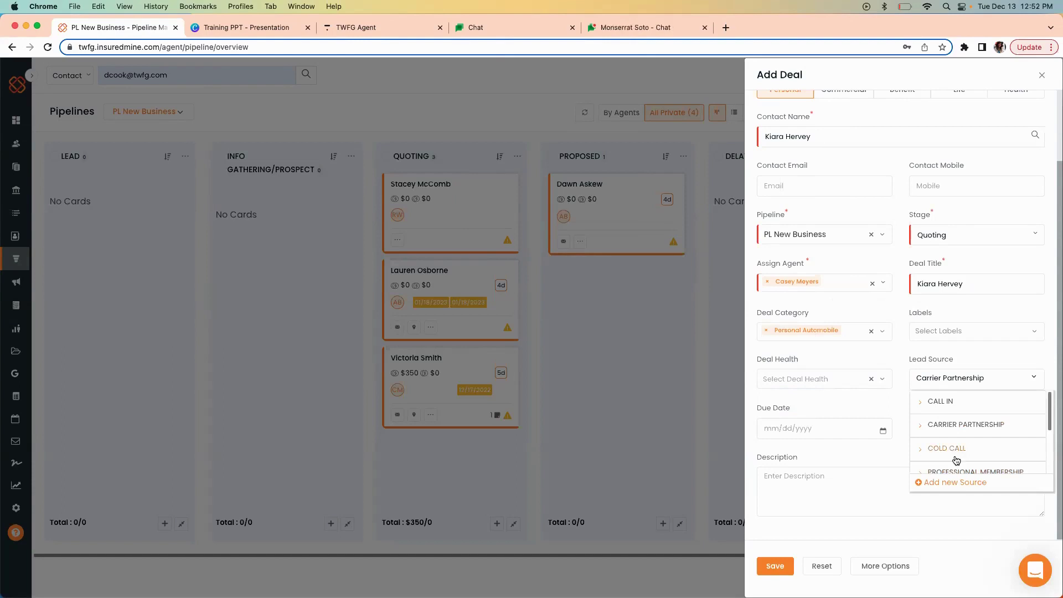
{"action": "scroll", "coordinate": [956, 459], "scroll_direction": "down", "scroll_amount": 3}
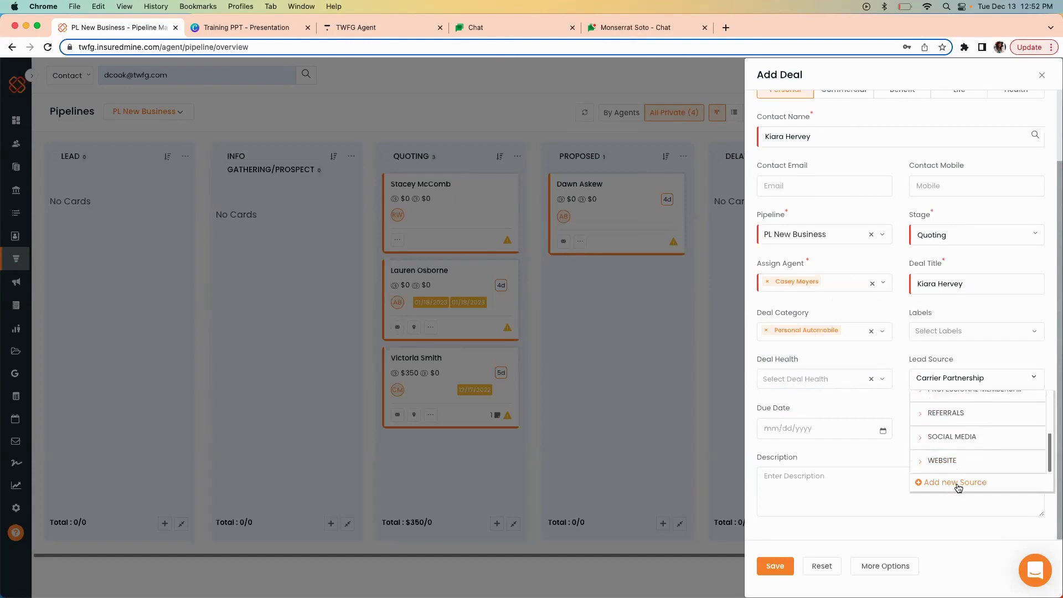
{"action": "left_click", "coordinate": [936, 413]}
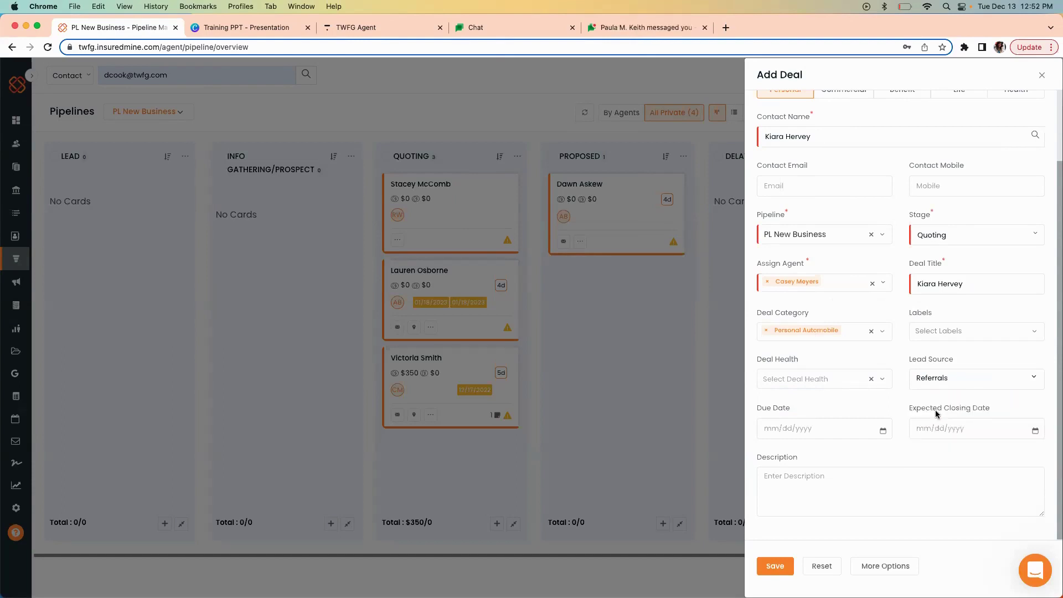
{"action": "left_click", "coordinate": [949, 381]}
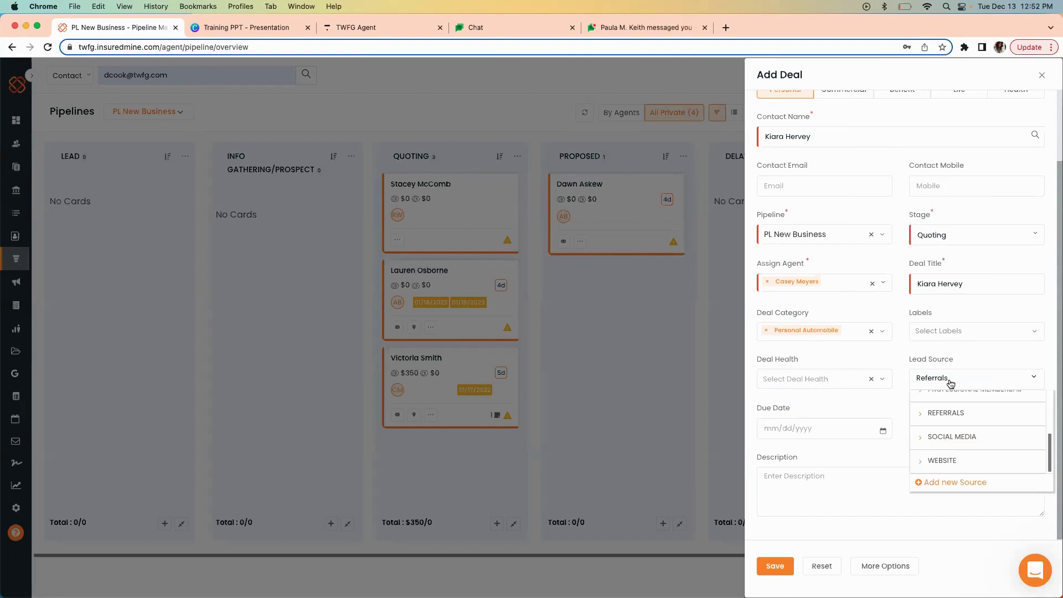
{"action": "left_click", "coordinate": [950, 359]}
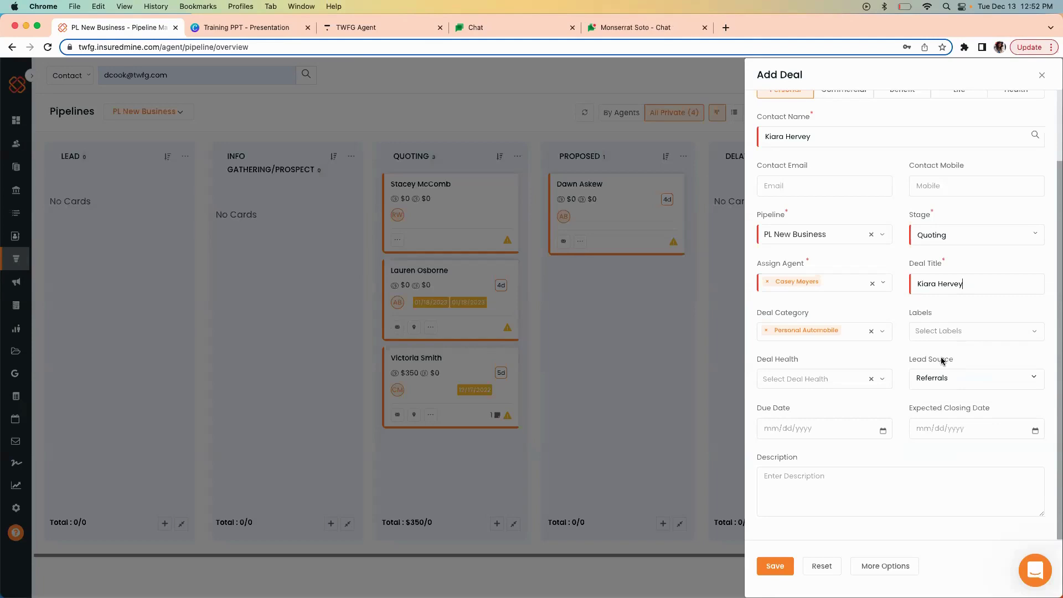
Set the expected closing date to 12/15/2022 and save the deal.
{"action": "double_click", "coordinate": [958, 409]}
{"action": "left_click", "coordinate": [936, 411]}
{"action": "left_click", "coordinate": [1035, 432]}
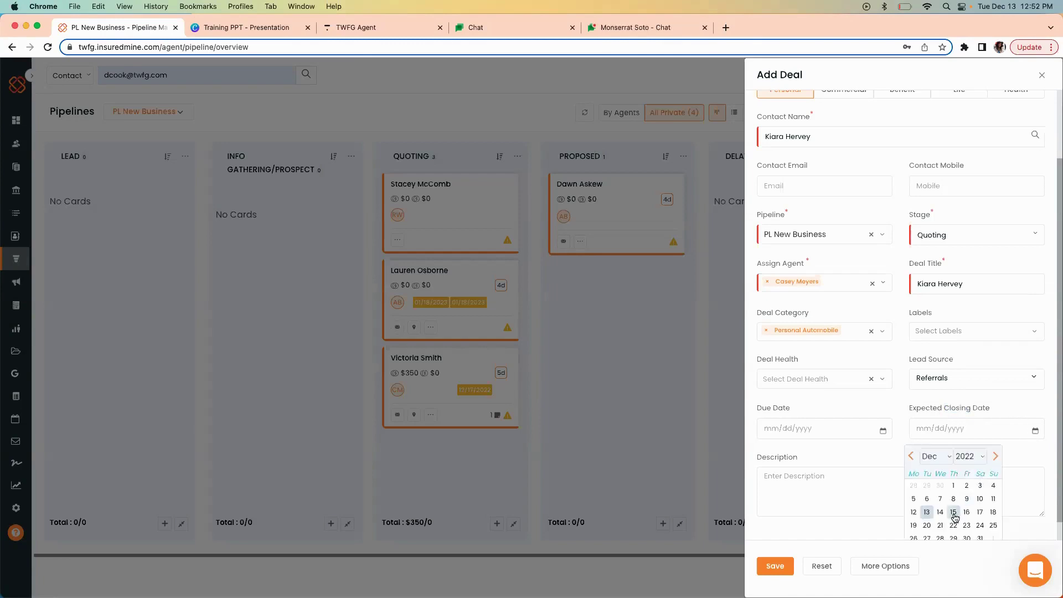
{"action": "left_click", "coordinate": [954, 512]}
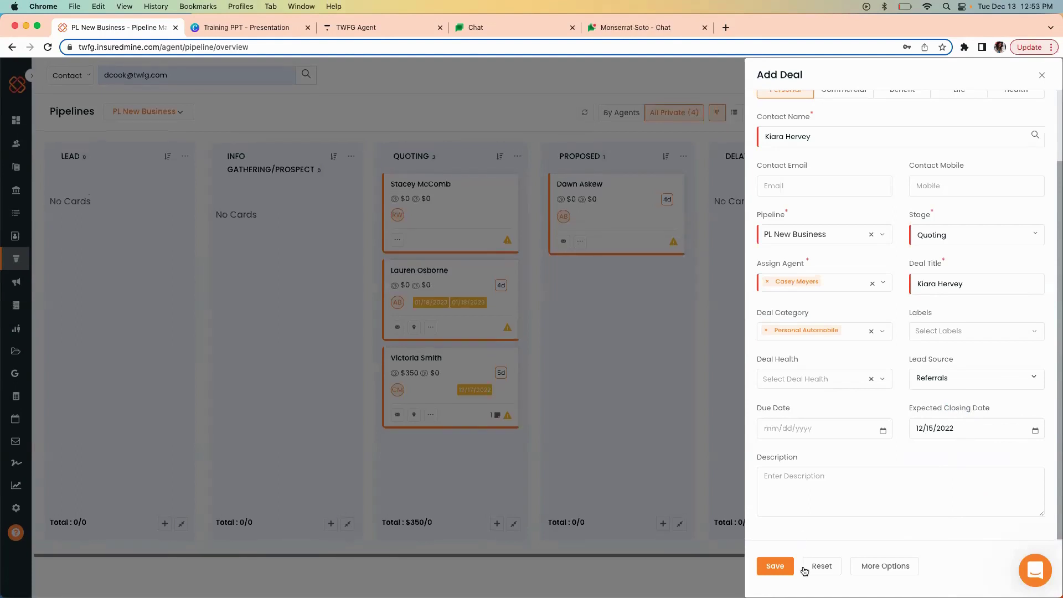
{"action": "left_click", "coordinate": [773, 566]}
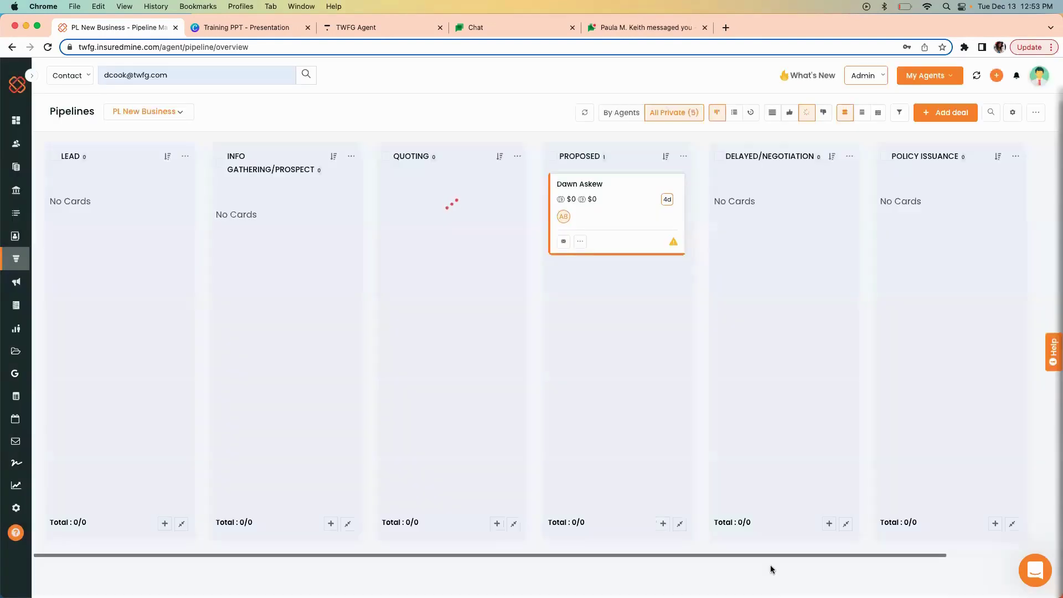
Drag the new 12/15/2022 deal card toward the Proposed column.
{"action": "left_click_drag", "start_coordinate": [441, 211], "coordinate": [434, 193]}
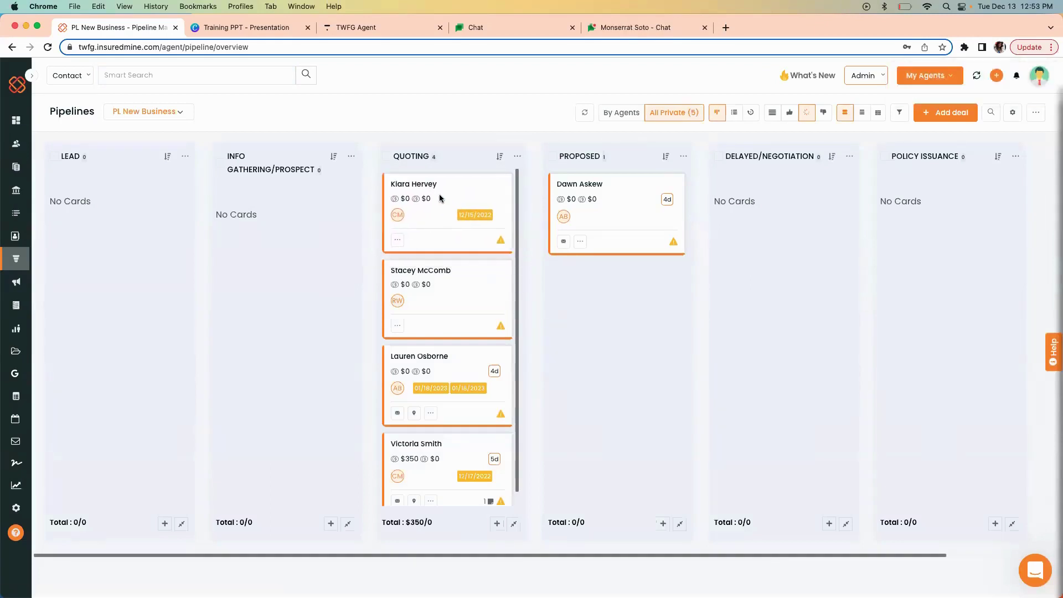
{"action": "mouse_move", "coordinate": [442, 198]}
{"action": "left_mouse_down"}
{"action": "mouse_move", "coordinate": [743, 181]}
{"action": "mouse_move", "coordinate": [457, 214]}
{"action": "mouse_move", "coordinate": [422, 185]}
{"action": "mouse_move", "coordinate": [427, 195]}
{"action": "left_mouse_up"}
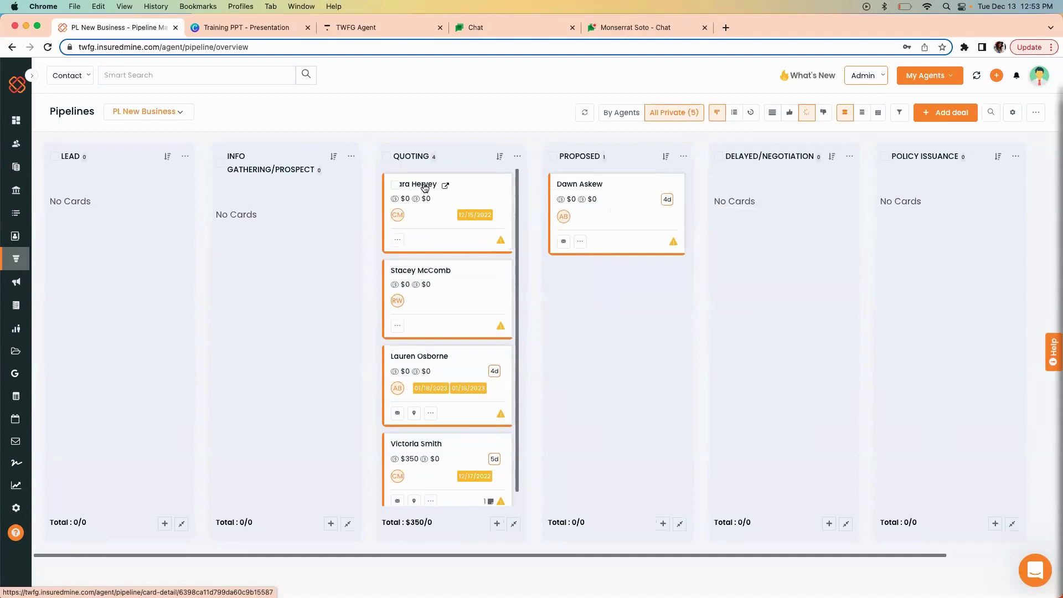
Go to the PL New Business lead sources and add a child source under Referrals.
{"action": "left_click", "coordinate": [1036, 112]}
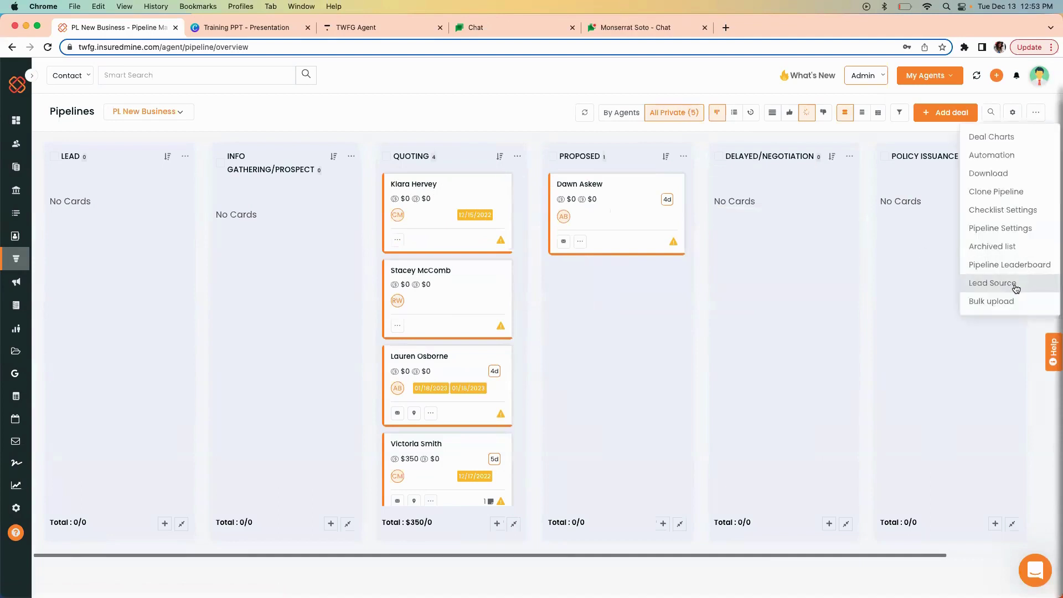
{"action": "left_click", "coordinate": [1017, 286]}
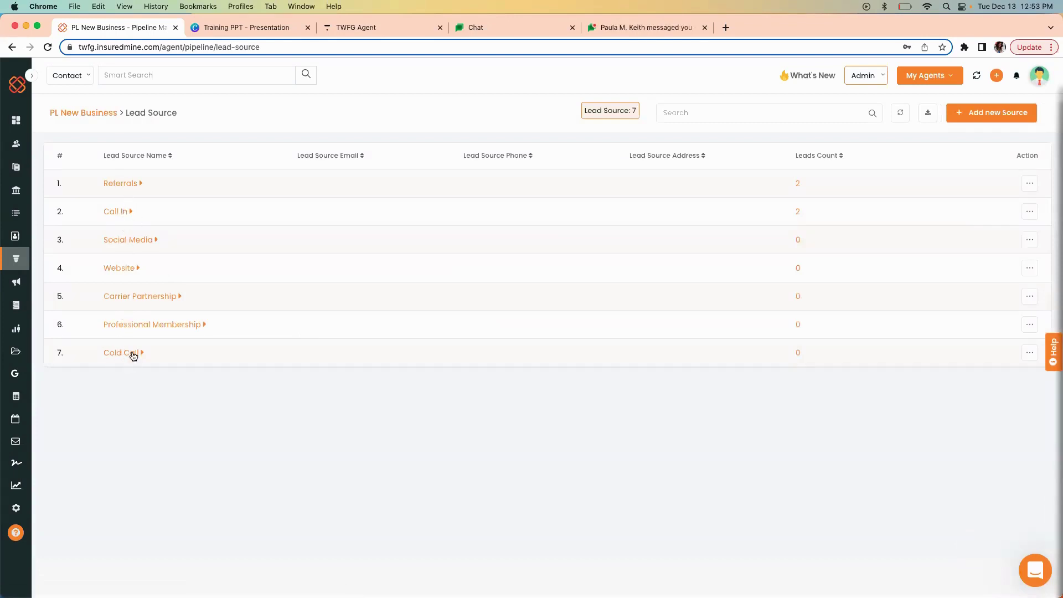
{"action": "left_click", "coordinate": [122, 243]}
{"action": "left_click", "coordinate": [138, 188]}
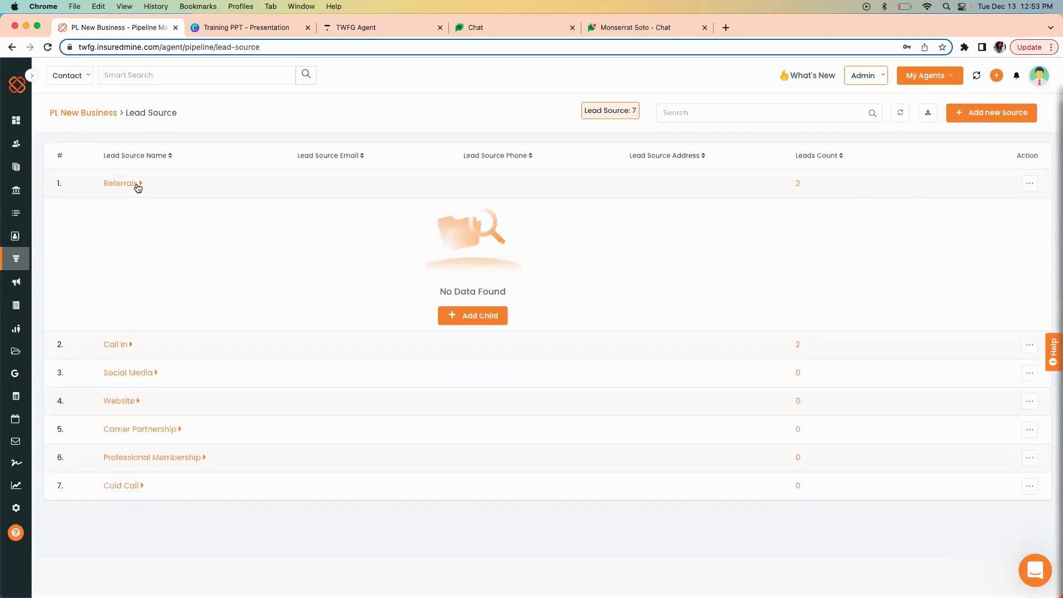
{"action": "left_click", "coordinate": [138, 187]}
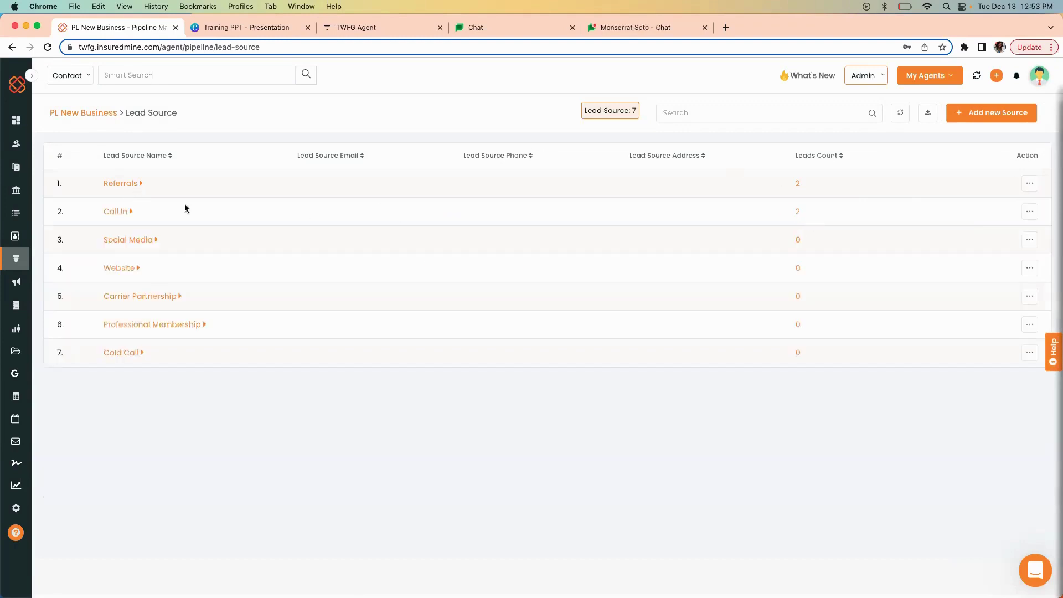
{"action": "left_click", "coordinate": [118, 183]}
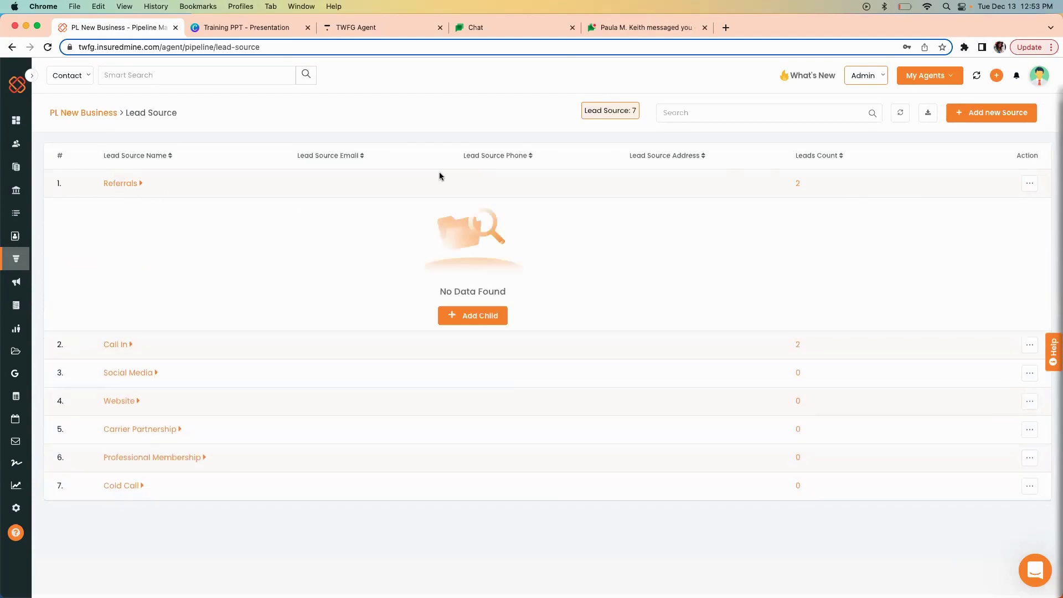
{"action": "left_click", "coordinate": [475, 324]}
{"action": "left_click", "coordinate": [770, 174]}
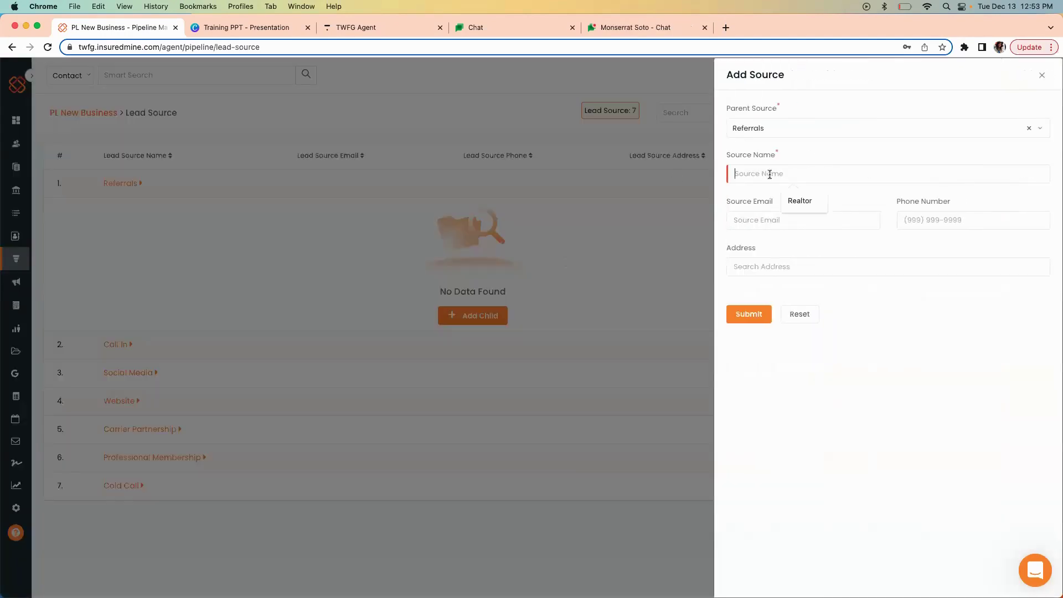
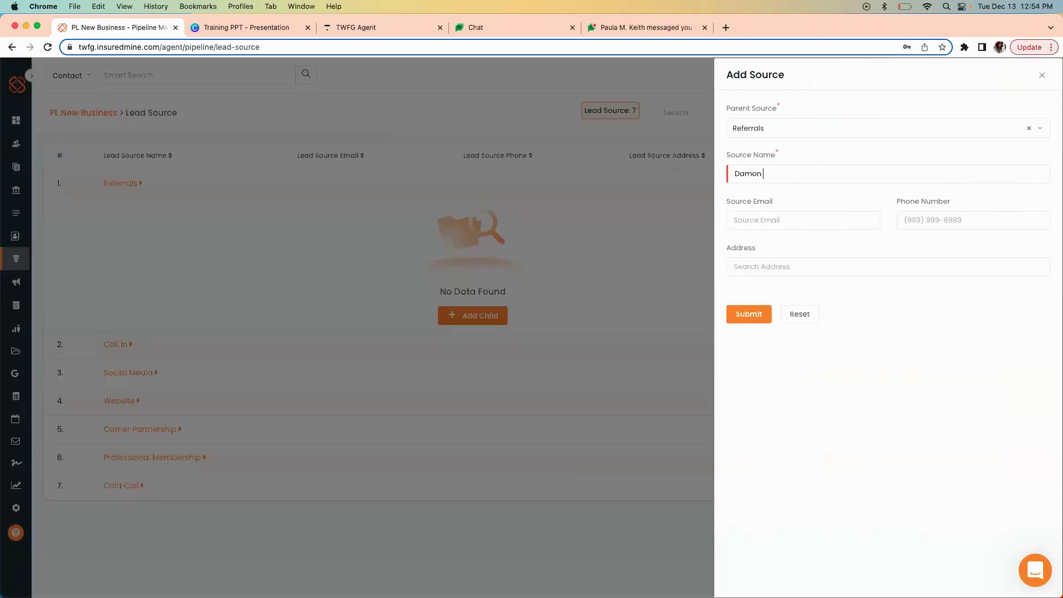
Add a referring person's name as a Referrals sub-source and confirm it appears.
{"action": "left_click", "coordinate": [736, 315]}
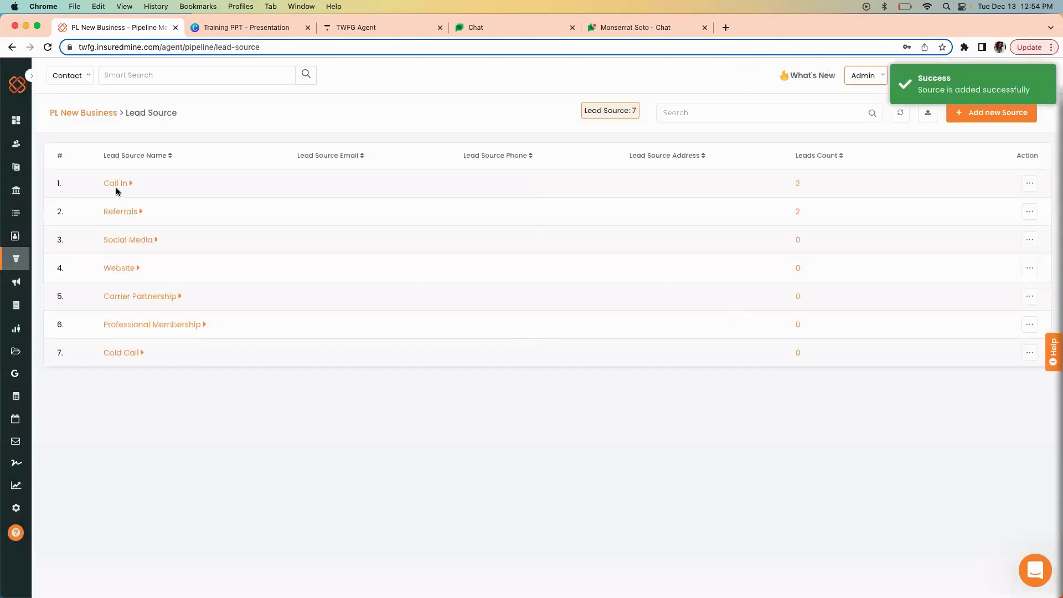
{"action": "left_click", "coordinate": [119, 188]}
{"action": "left_click", "coordinate": [121, 190]}
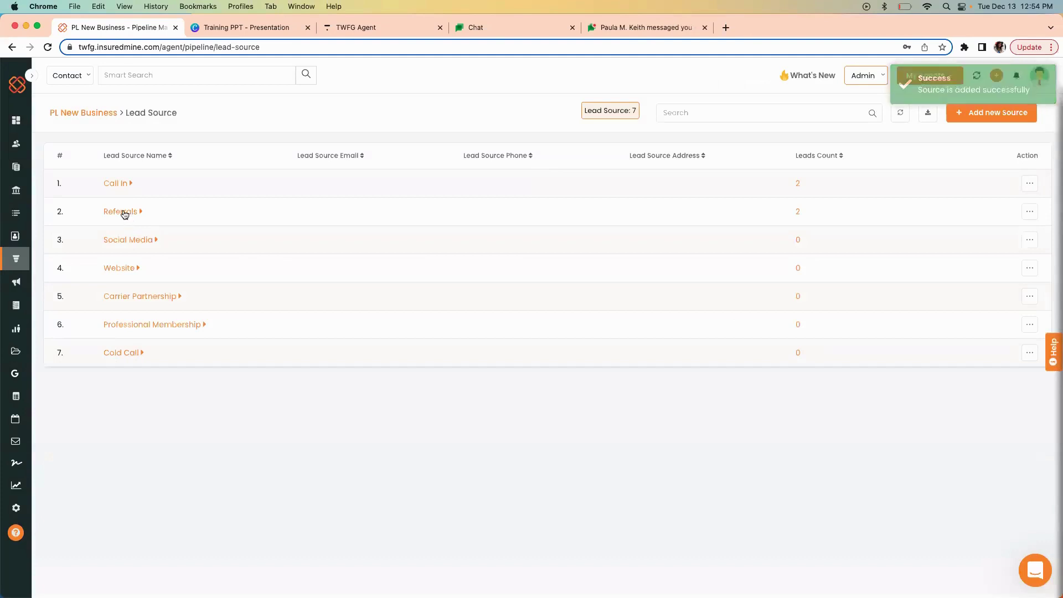
{"action": "left_click", "coordinate": [123, 211]}
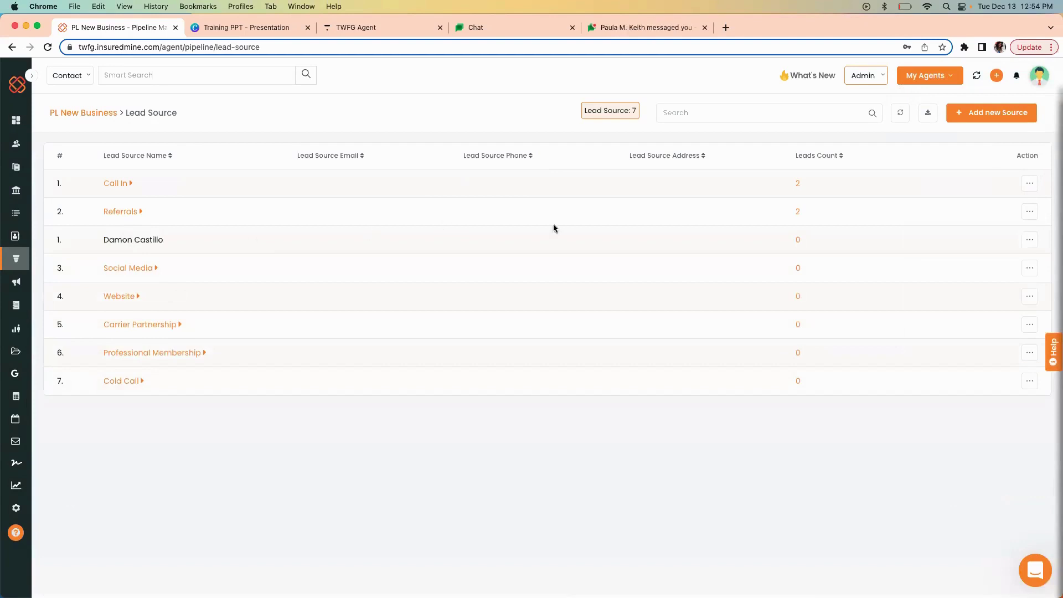
Delete the new Referrals sub-source and return to the pipeline board.
{"action": "left_click", "coordinate": [1031, 240]}
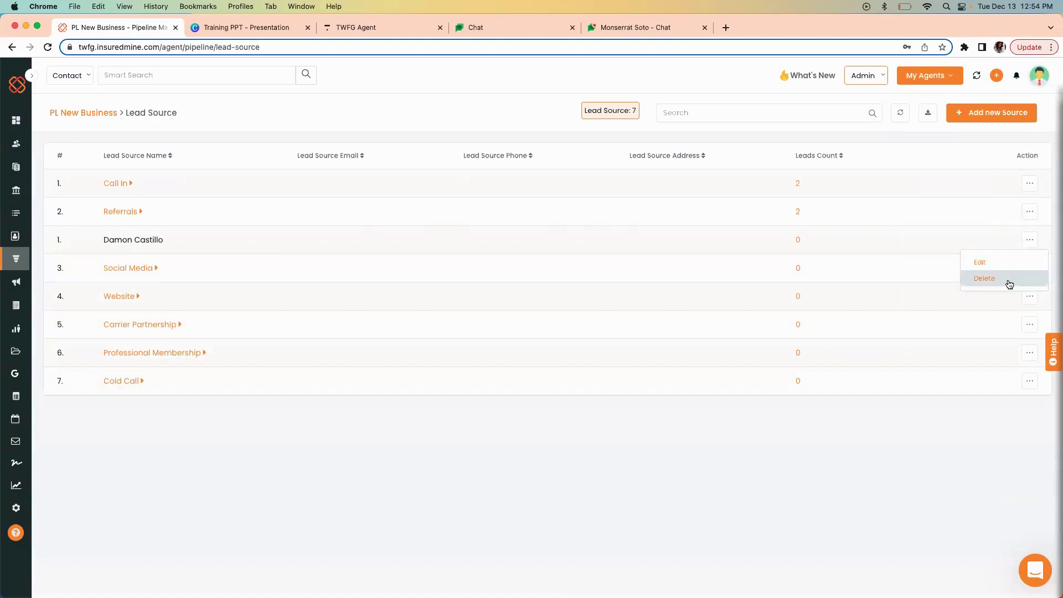
{"action": "left_click", "coordinate": [1009, 284]}
{"action": "left_click", "coordinate": [508, 375]}
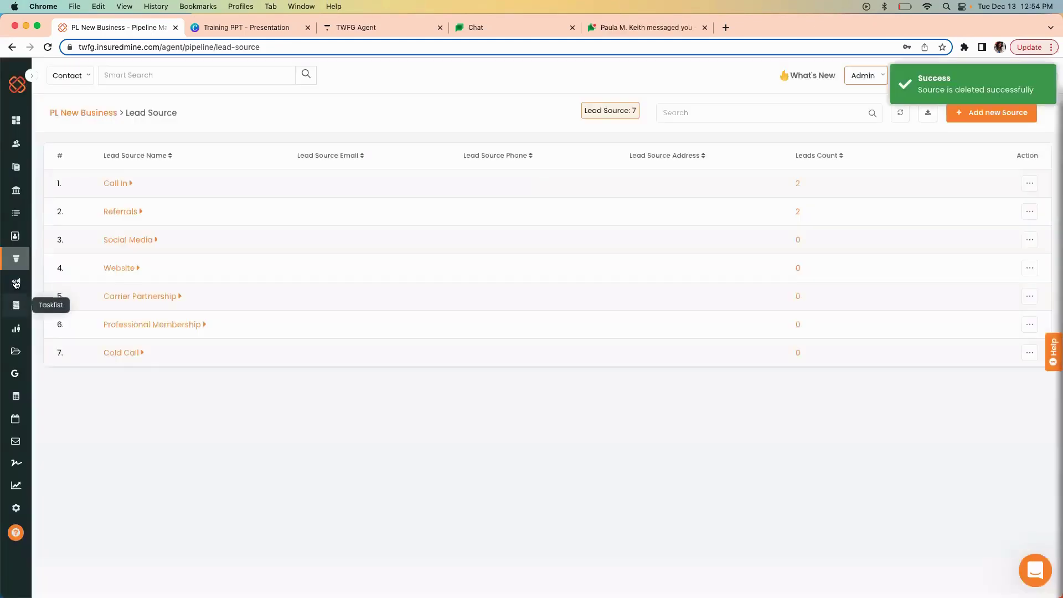
{"action": "left_click", "coordinate": [16, 258]}
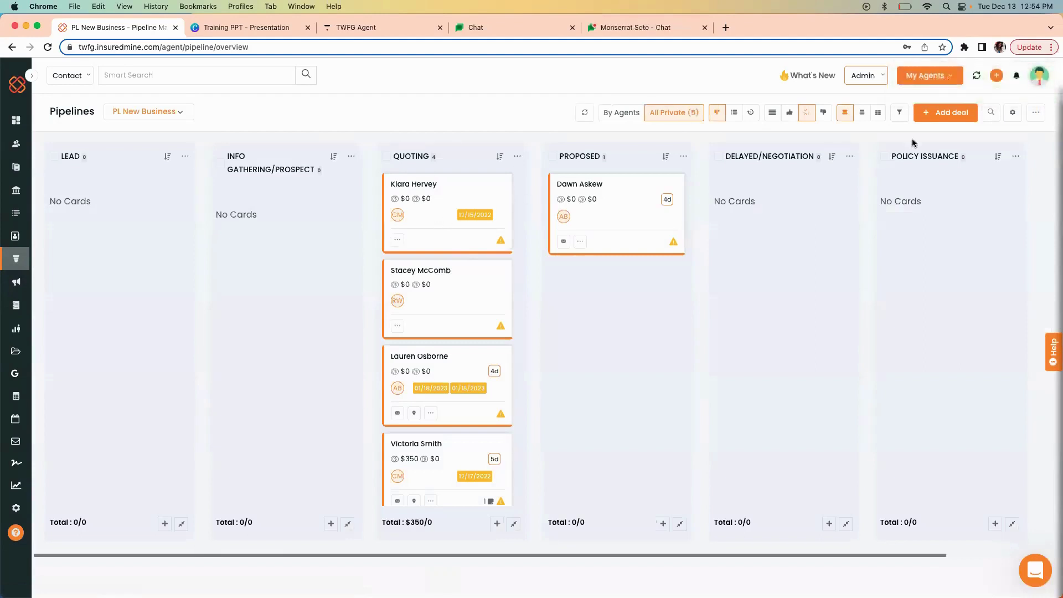
Open the PL New Business automations and view the Info Gathering/Prospect and Quoting stages.
{"action": "left_click", "coordinate": [1036, 114]}
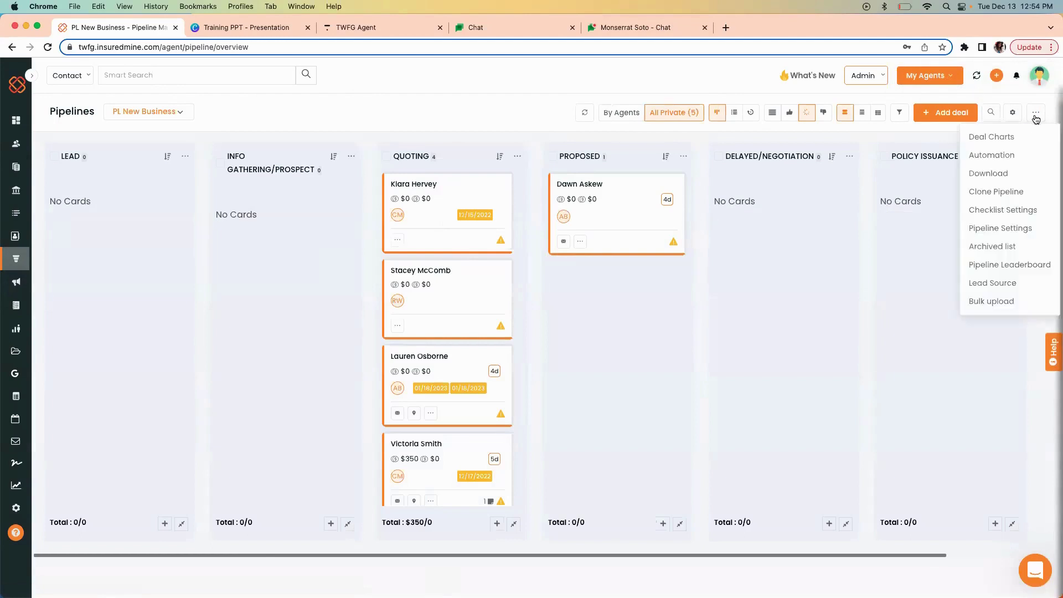
{"action": "left_click", "coordinate": [1022, 155]}
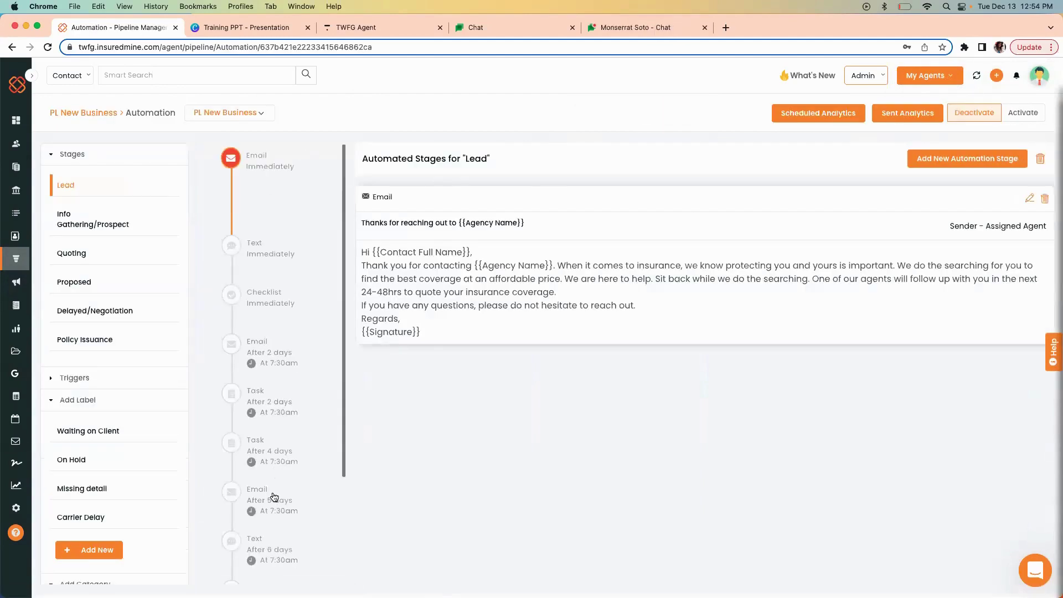
{"action": "left_click", "coordinate": [128, 219]}
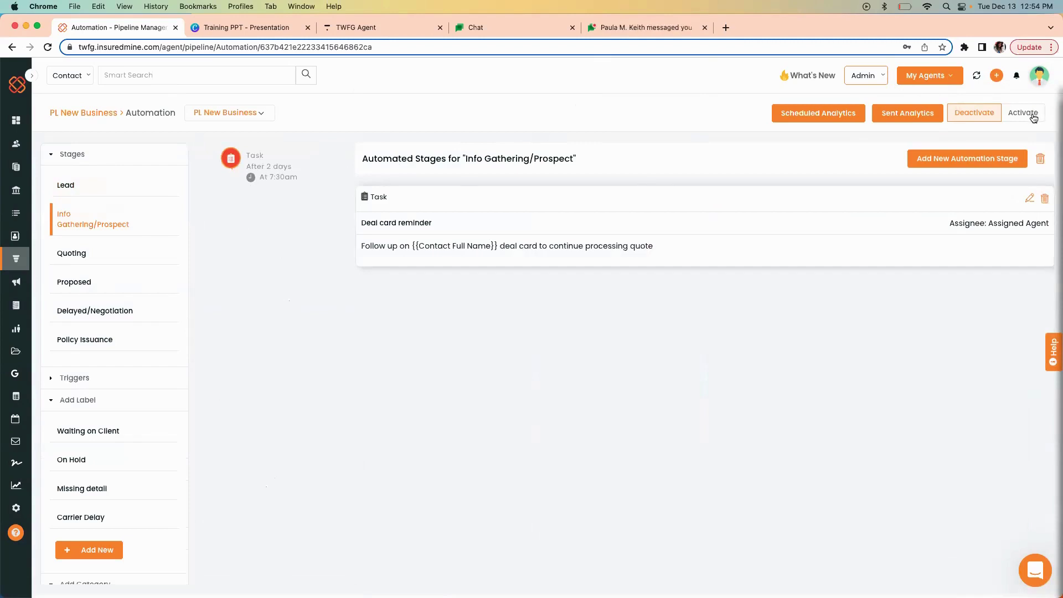
{"action": "left_click", "coordinate": [86, 254]}
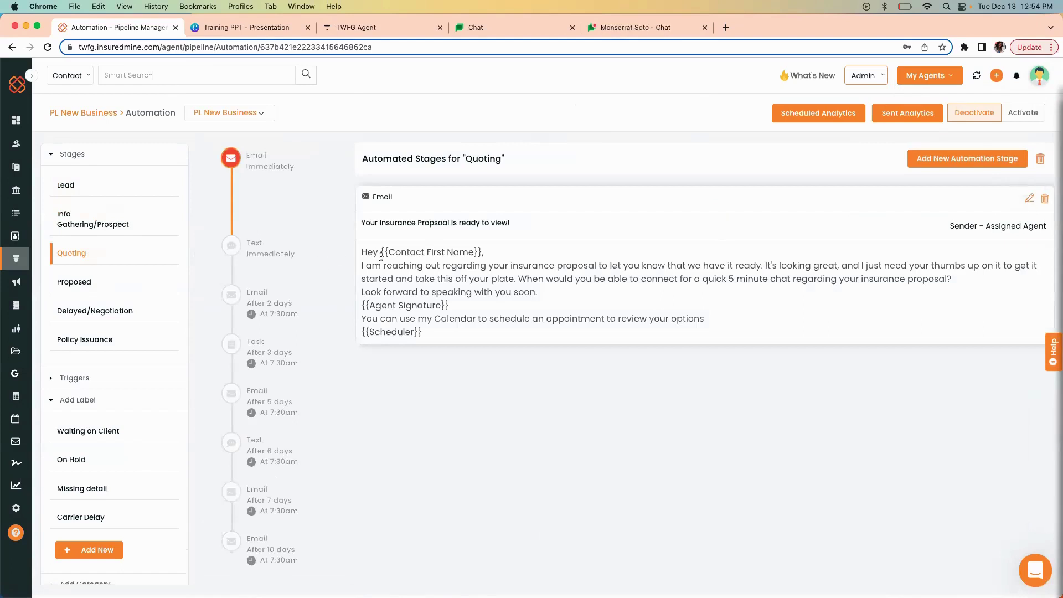
{"action": "left_click_drag", "start_coordinate": [456, 306], "coordinate": [386, 266]}
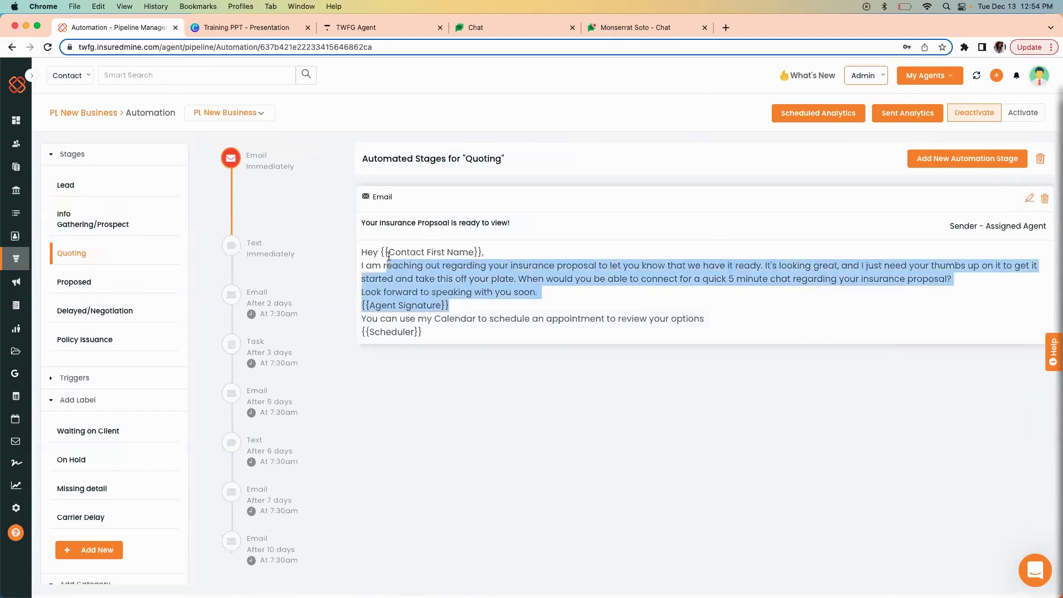
{"action": "left_click", "coordinate": [389, 256]}
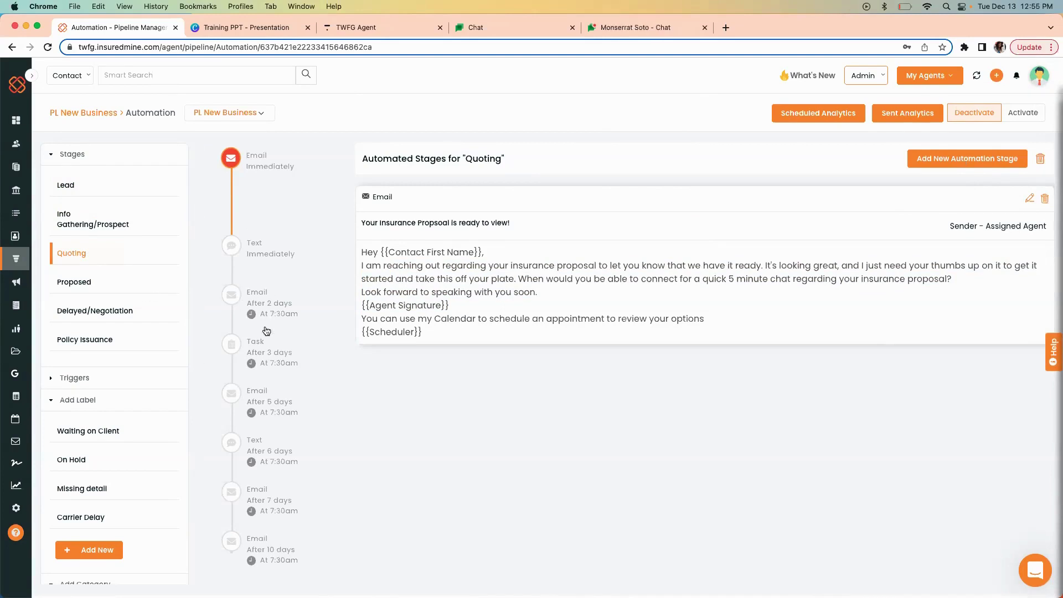
{"action": "left_click", "coordinate": [270, 361]}
{"action": "left_click", "coordinate": [269, 414]}
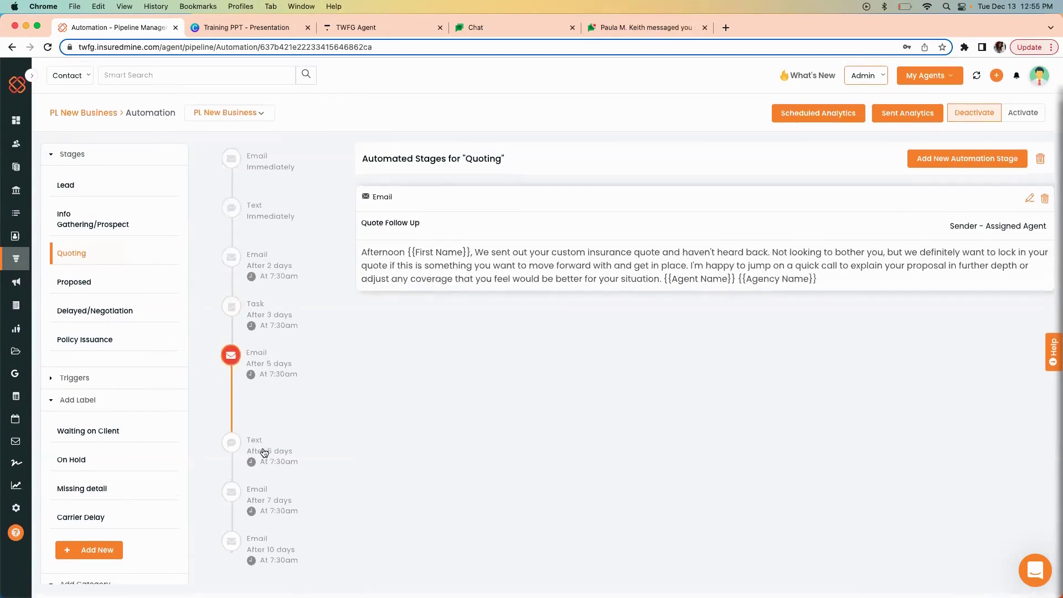
{"action": "left_click", "coordinate": [265, 435]}
{"action": "left_click", "coordinate": [213, 117]}
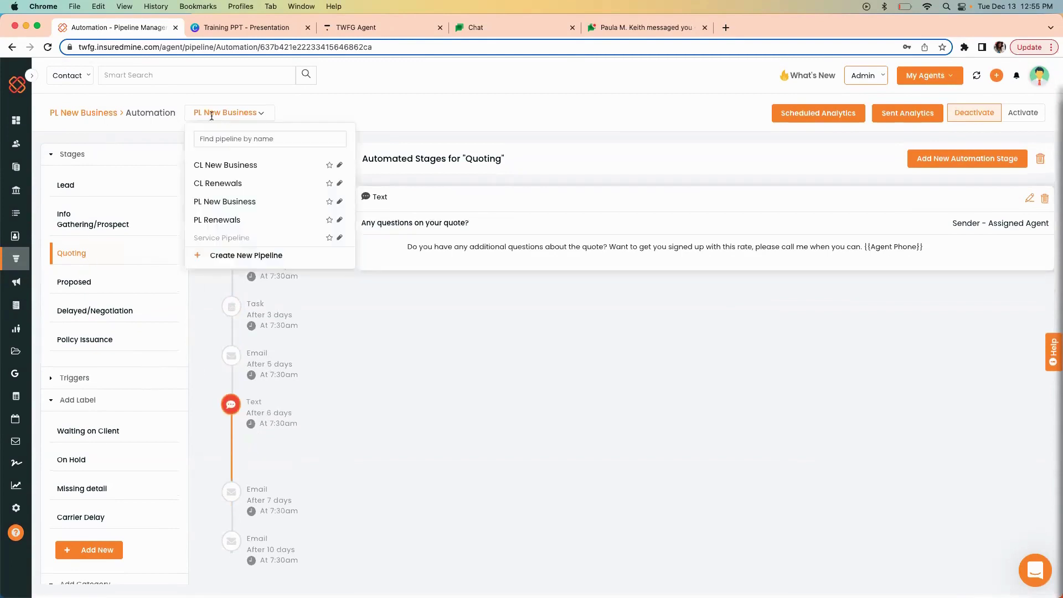
Switch to CL New Business and check Prospect Qualification's welcome email and its Facebook link.
{"action": "left_click", "coordinate": [217, 171]}
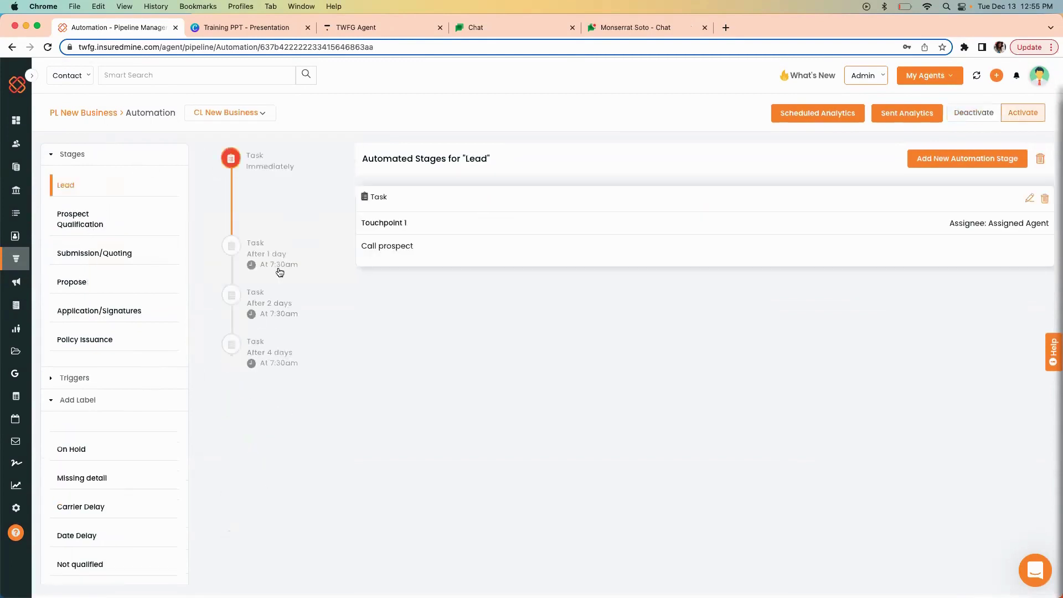
{"action": "left_click", "coordinate": [74, 218]}
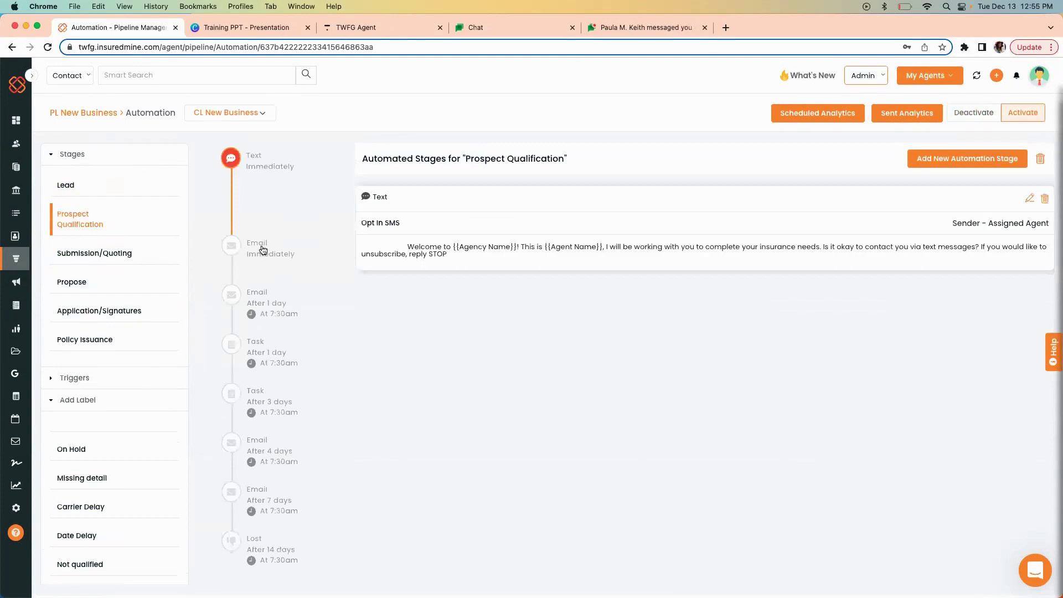
{"action": "left_click", "coordinate": [265, 251]}
{"action": "scroll", "coordinate": [750, 273], "scroll_direction": "down", "scroll_amount": 1}
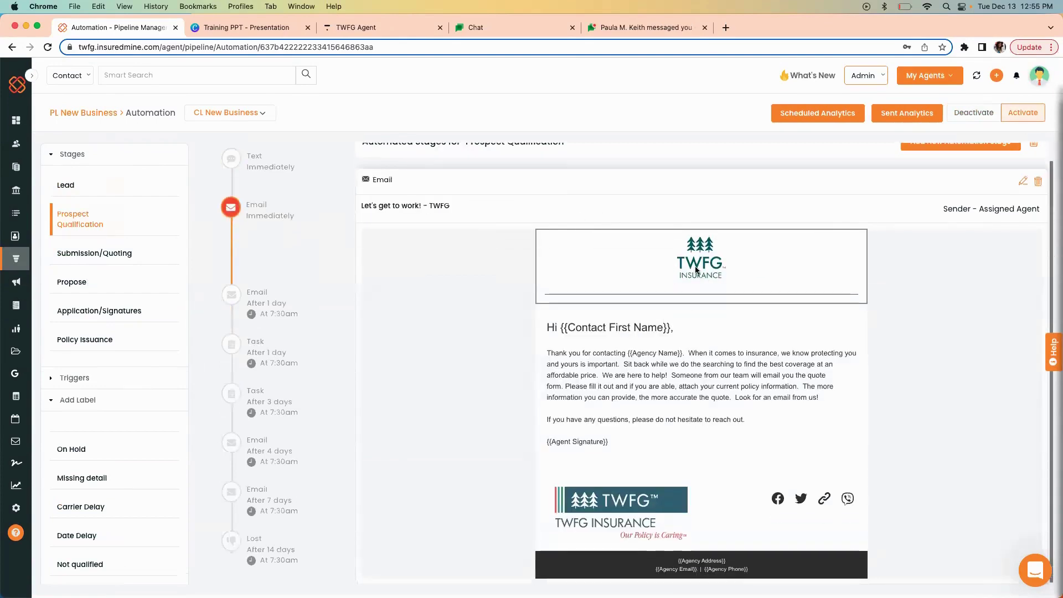
{"action": "left_click", "coordinate": [778, 501]}
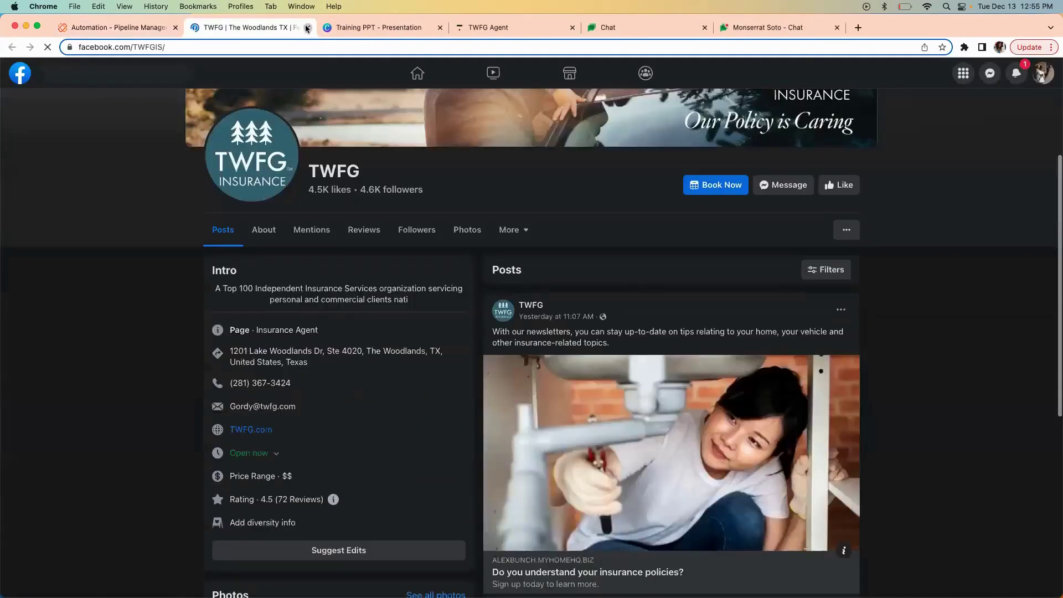
{"action": "left_click", "coordinate": [306, 28]}
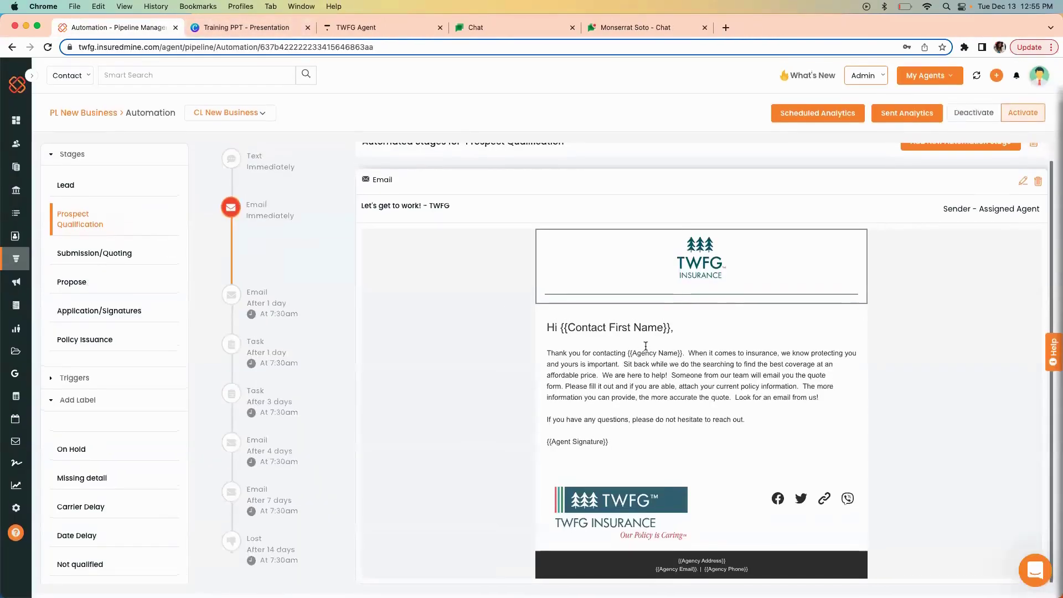
Review the opt-in text message and the final Lost step after 14 days.
{"action": "left_click", "coordinate": [264, 168]}
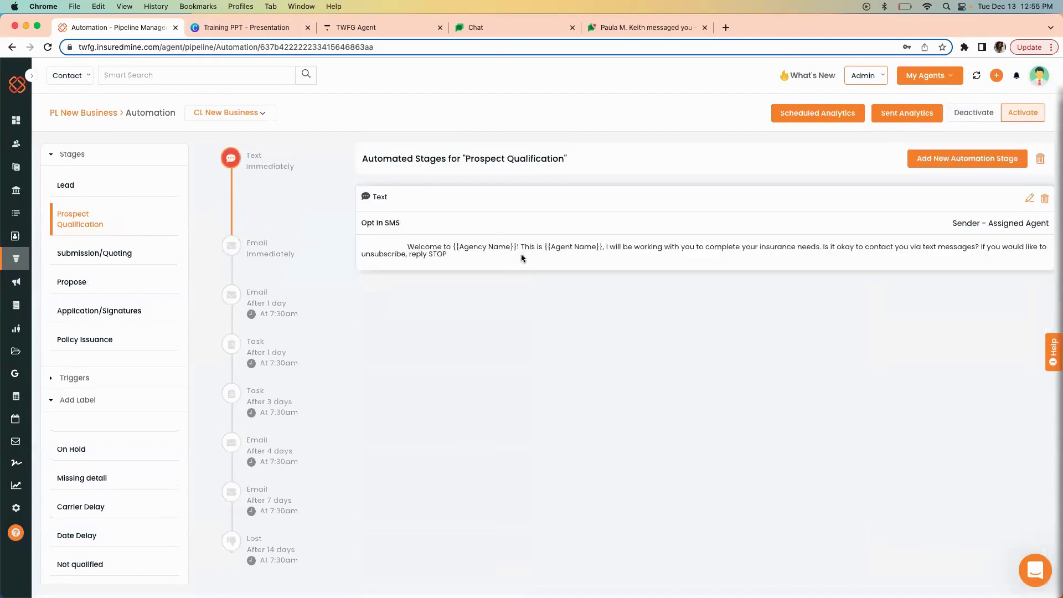
{"action": "left_click_drag", "start_coordinate": [442, 256], "coordinate": [373, 255]}
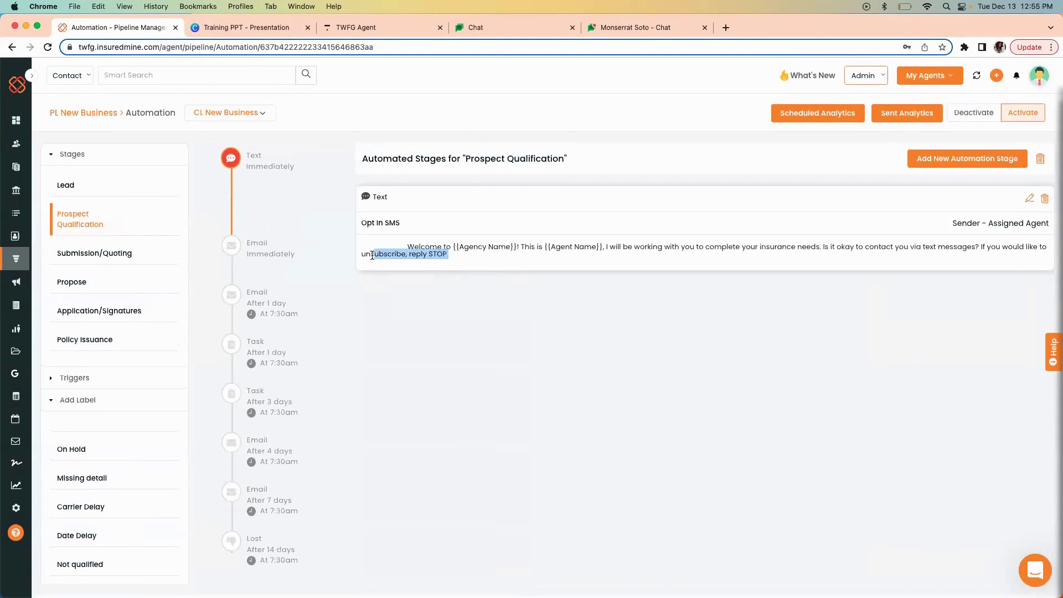
{"action": "left_click", "coordinate": [276, 364]}
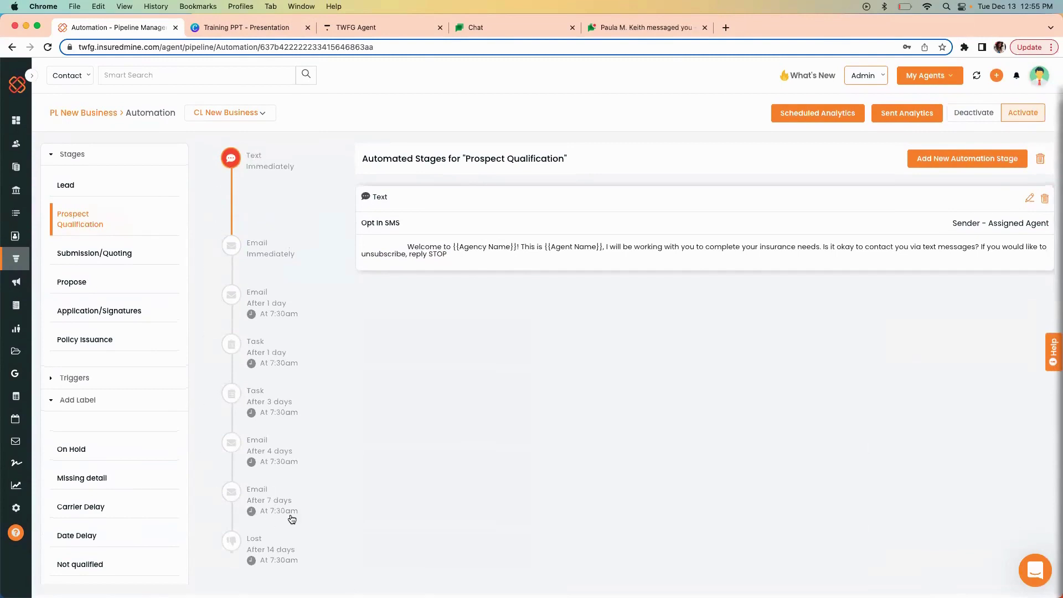
{"action": "left_click", "coordinate": [261, 548]}
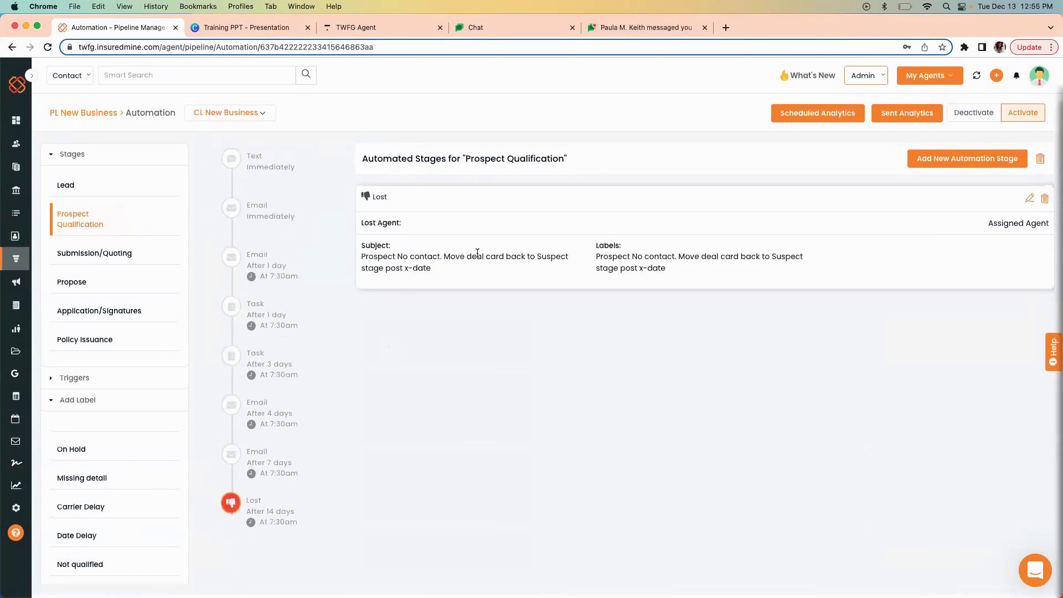
{"action": "left_click_drag", "start_coordinate": [688, 253], "coordinate": [740, 255]}
{"action": "left_click", "coordinate": [679, 253]}
Check the 1-day call task and email, then bring up Policy Issuance's automations.
{"action": "left_click", "coordinate": [255, 328]}
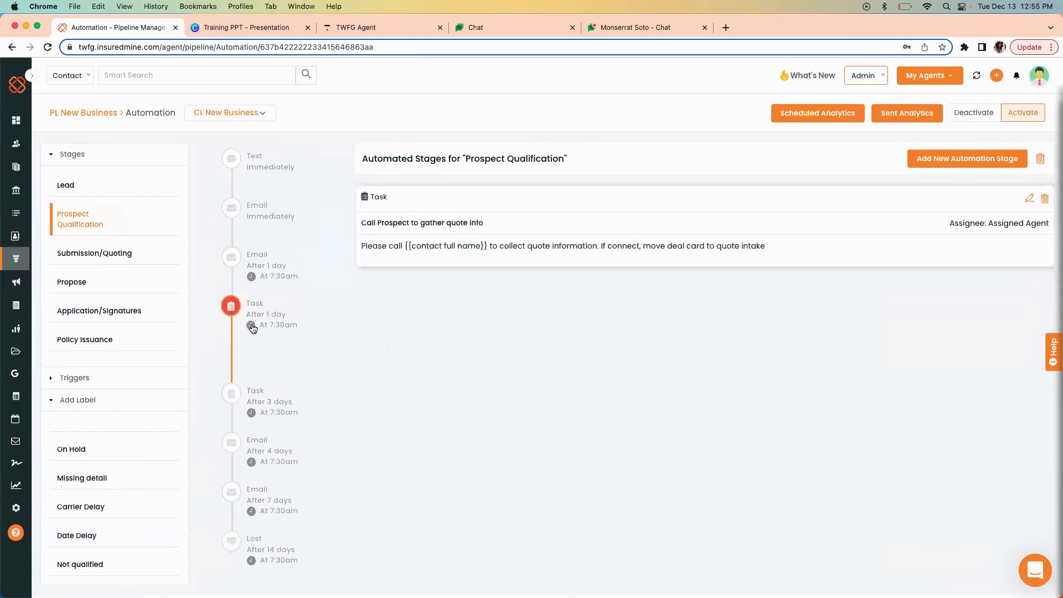
{"action": "left_click", "coordinate": [278, 277]}
{"action": "left_click", "coordinate": [274, 219]}
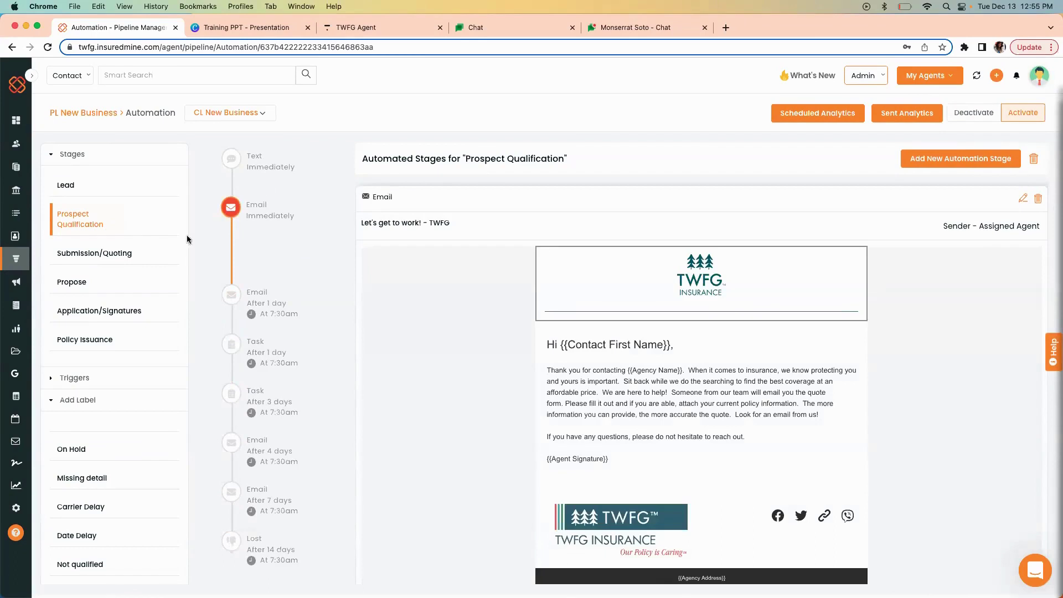
{"action": "left_click", "coordinate": [91, 340]}
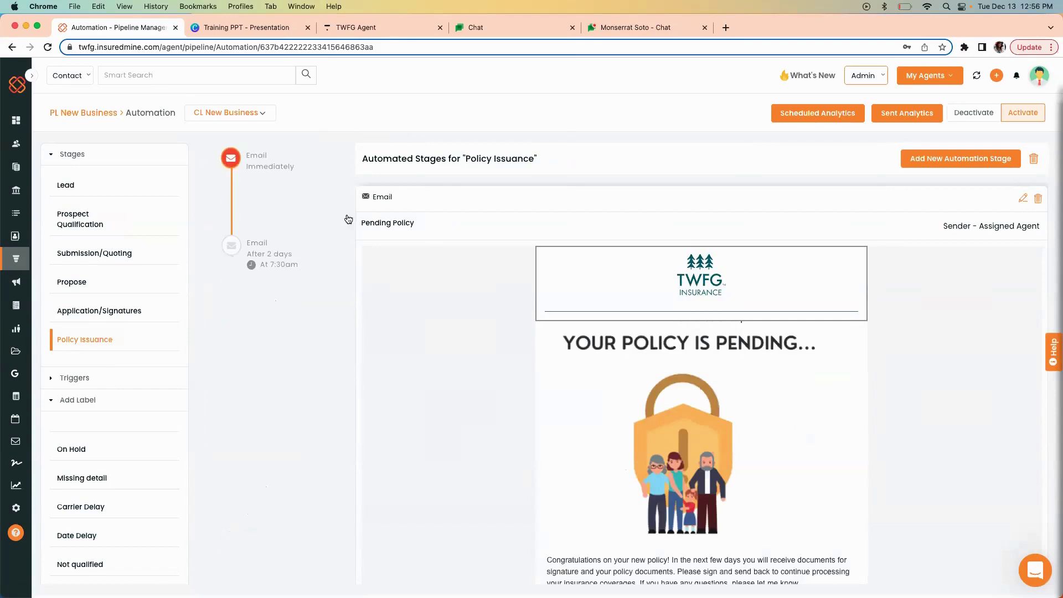
{"action": "scroll", "coordinate": [651, 368], "scroll_direction": "down", "scroll_amount": 2}
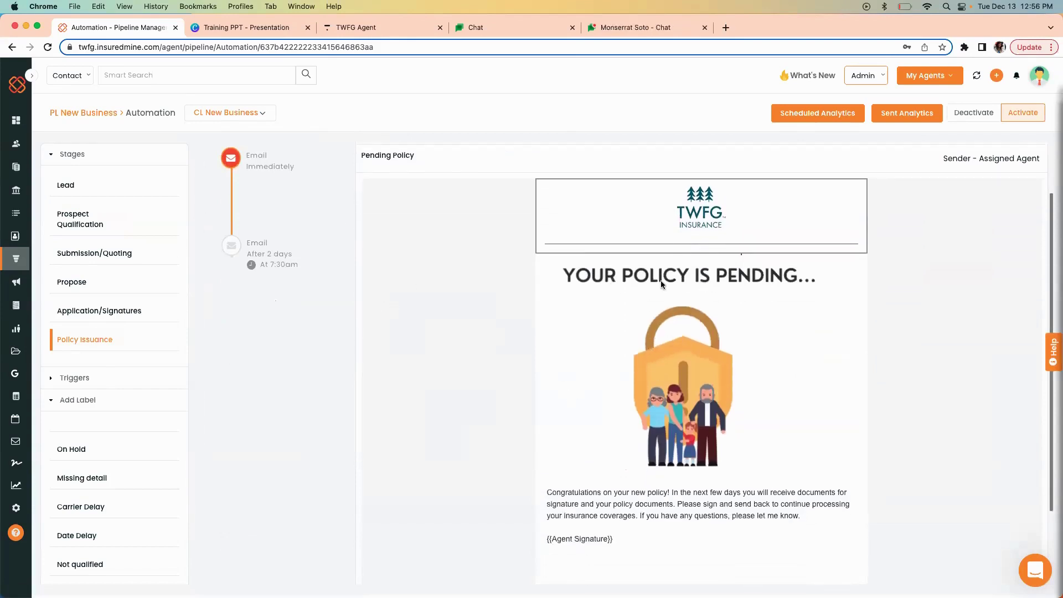
{"action": "scroll", "coordinate": [644, 376], "scroll_direction": "down", "scroll_amount": 2}
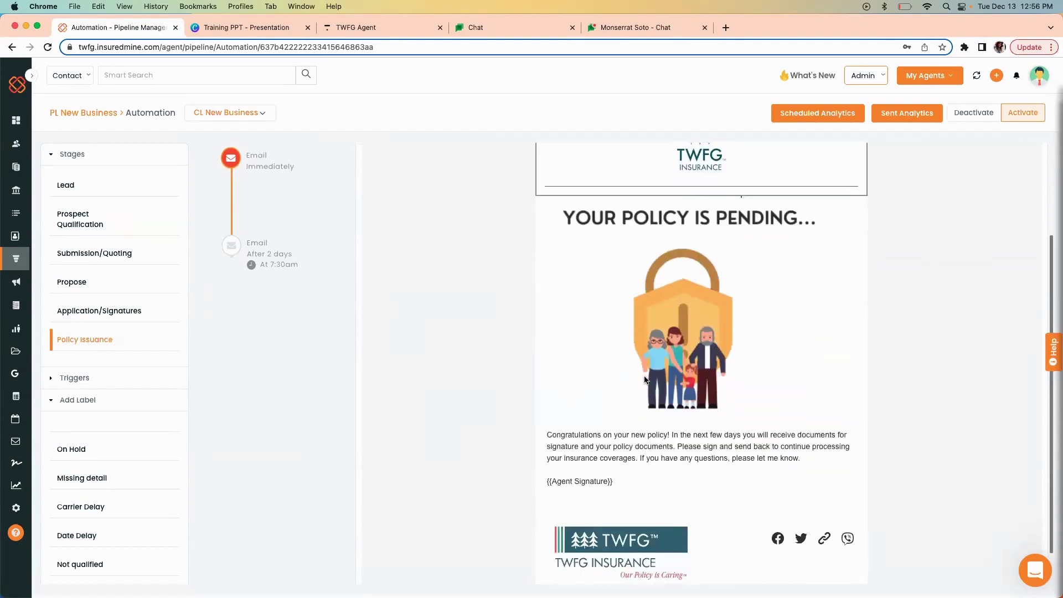
{"action": "triple_click", "coordinate": [585, 441]}
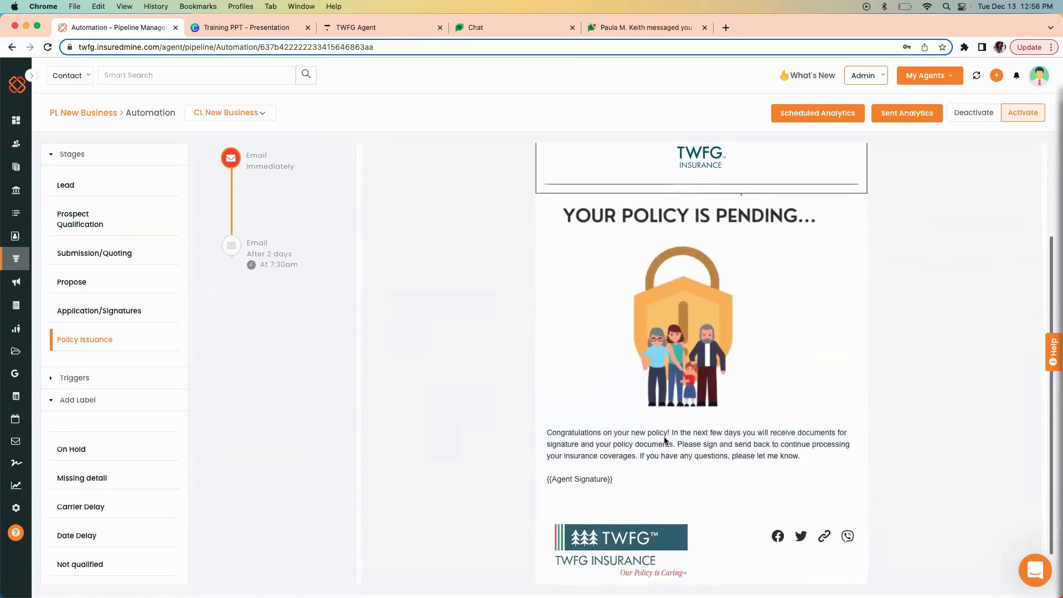
{"action": "left_click_drag", "start_coordinate": [668, 444], "coordinate": [553, 445]}
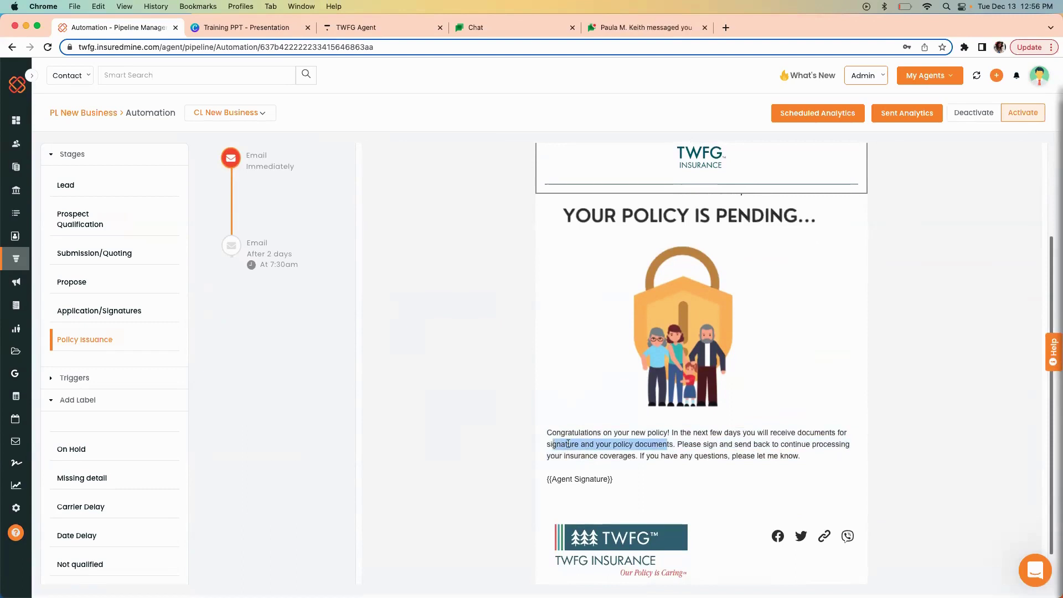
{"action": "left_click", "coordinate": [605, 441]}
{"action": "scroll", "coordinate": [632, 443], "scroll_direction": "down", "scroll_amount": 1}
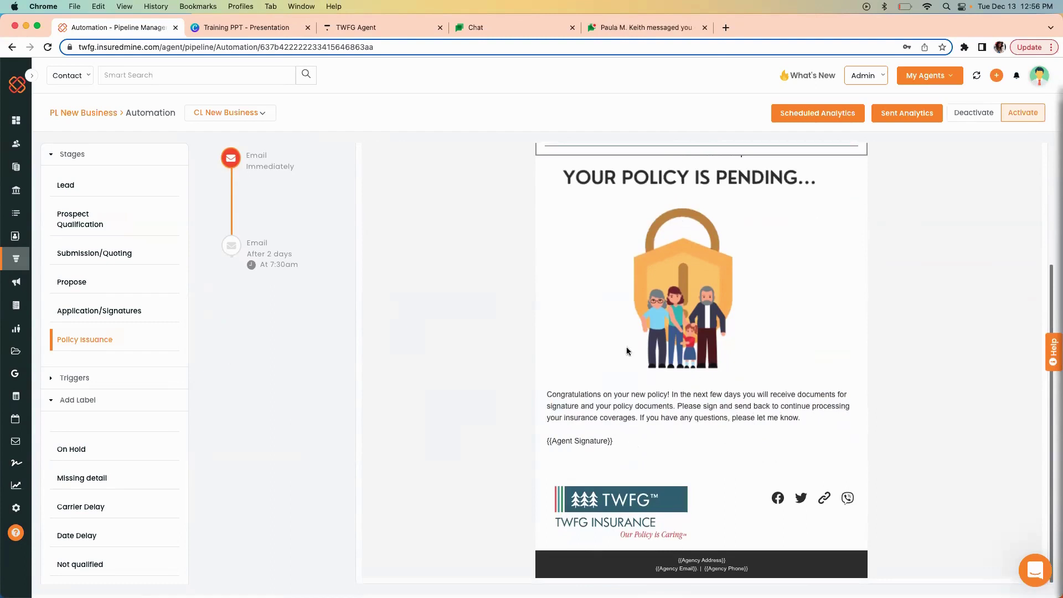
{"action": "scroll", "coordinate": [615, 268], "scroll_direction": "up", "scroll_amount": 3}
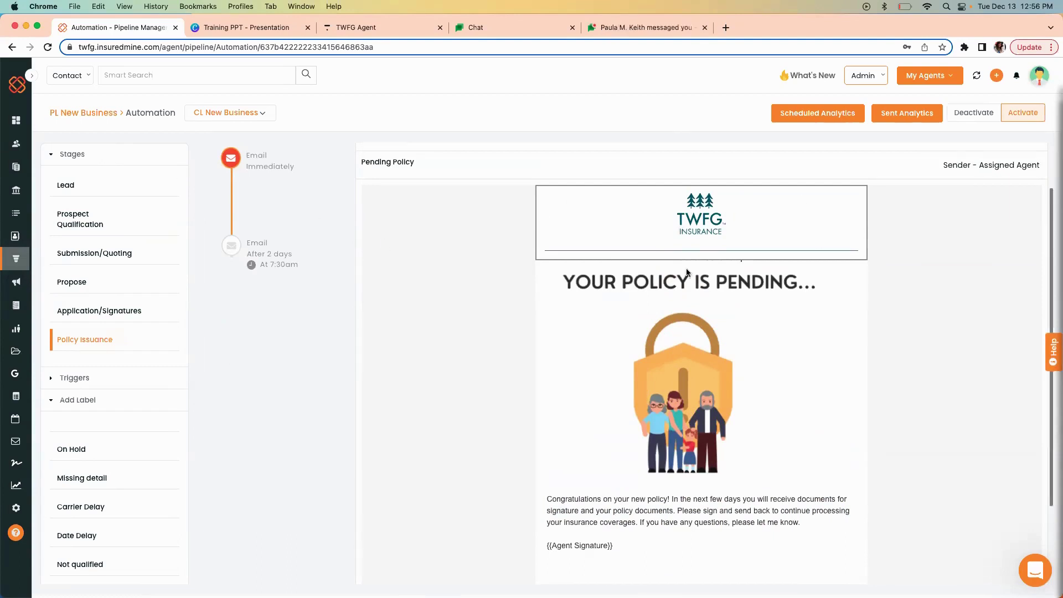
{"action": "scroll", "coordinate": [687, 273], "scroll_direction": "up", "scroll_amount": 2}
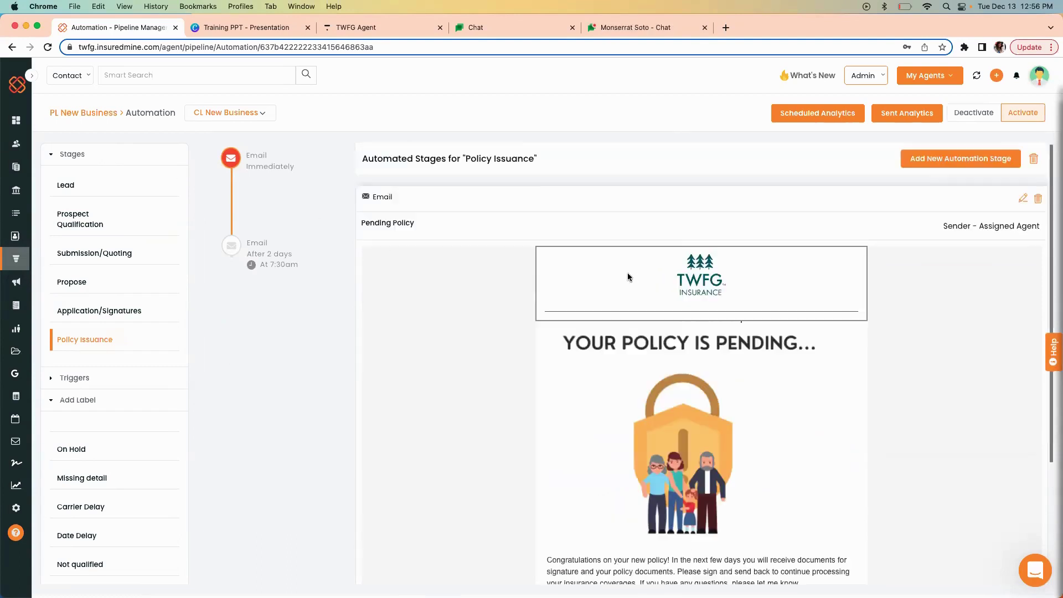
Discard a stray new automation, then start a Stage 9 automation in the Propose stage.
{"action": "left_click", "coordinate": [932, 161]}
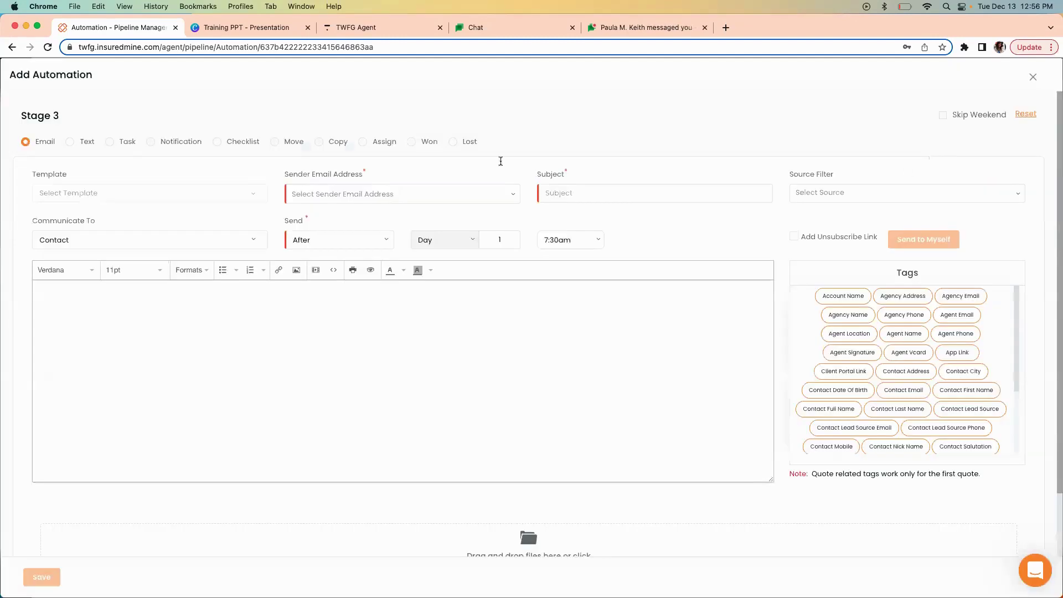
{"action": "left_click", "coordinate": [1034, 76]}
{"action": "left_click", "coordinate": [518, 377]}
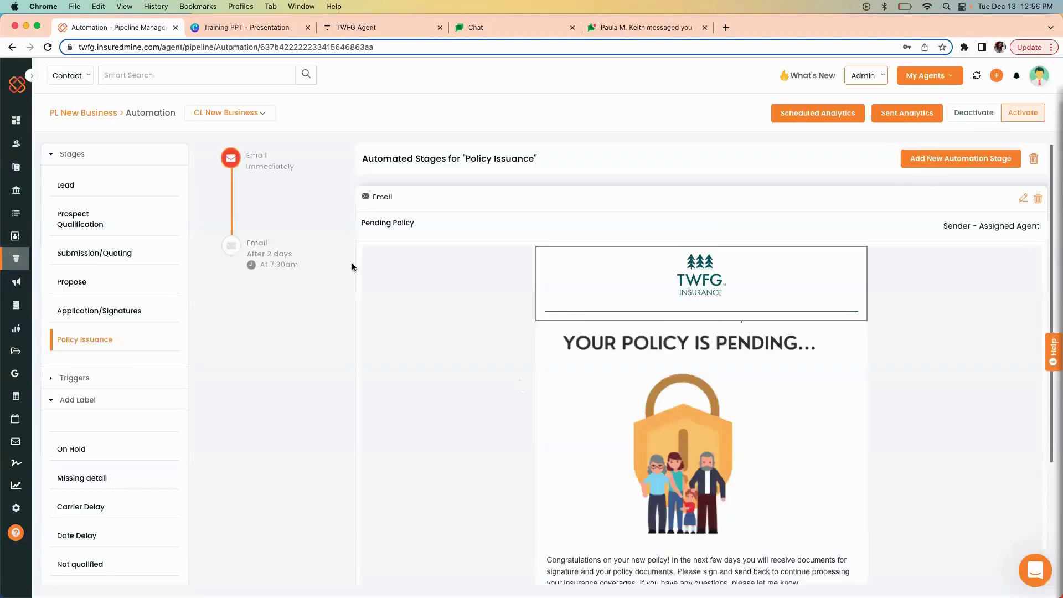
{"action": "left_click", "coordinate": [84, 283]}
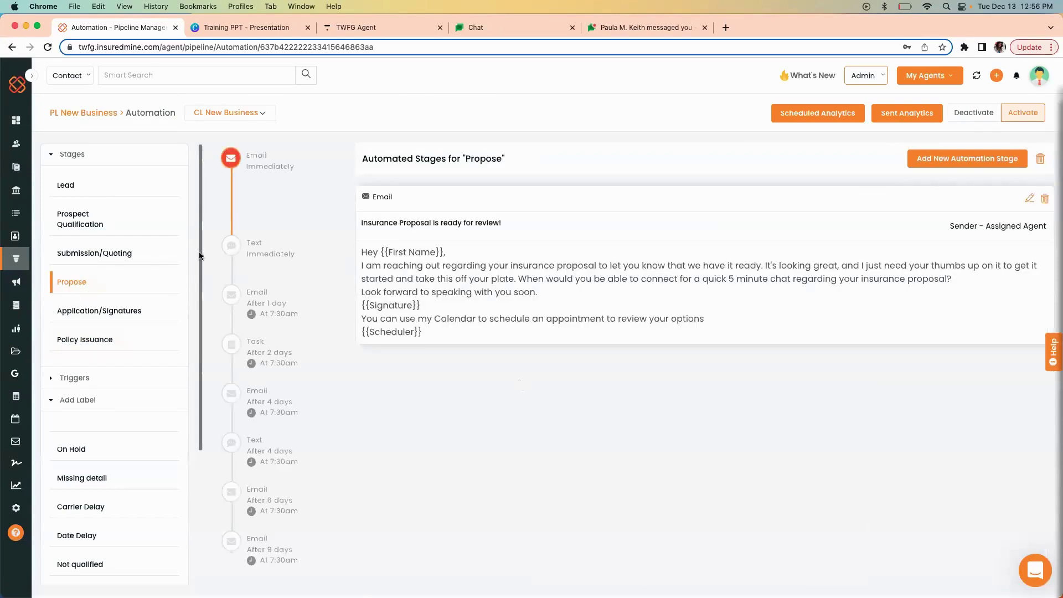
{"action": "left_click", "coordinate": [933, 167]}
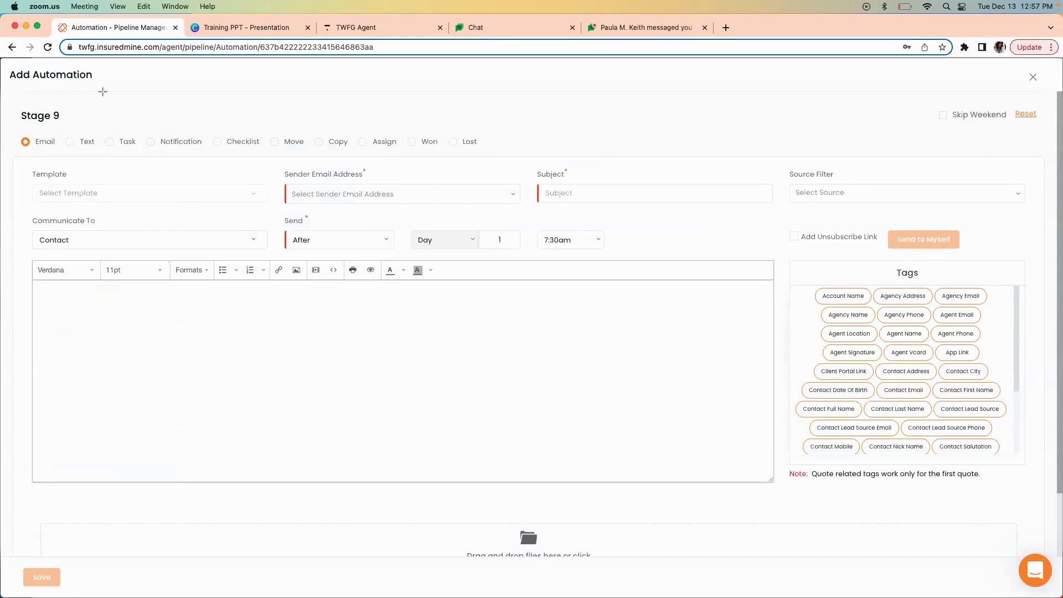
{"action": "left_click_drag", "start_coordinate": [9, 132], "coordinate": [103, 160]}
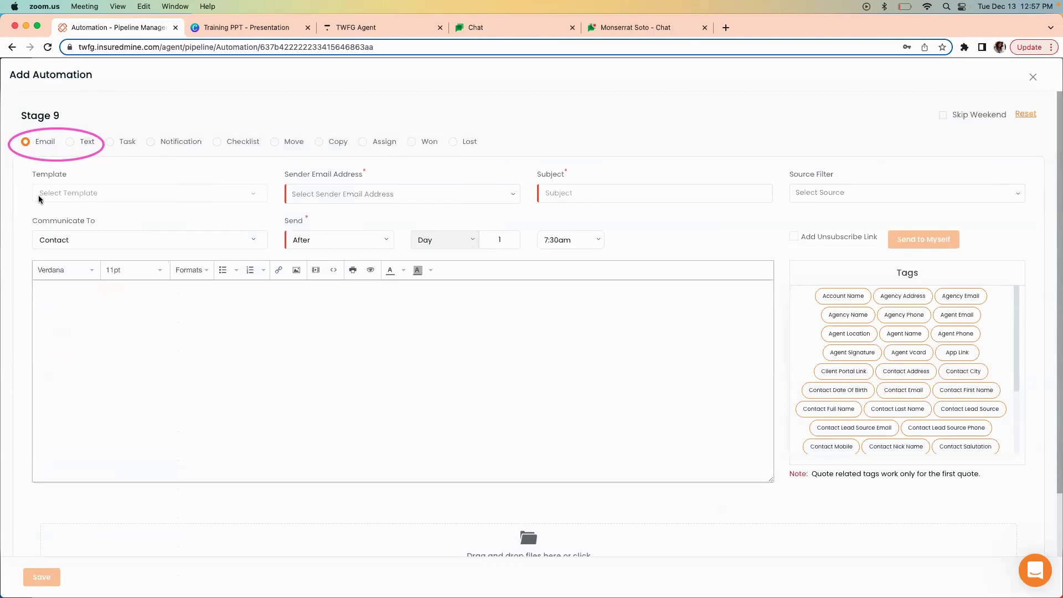
{"action": "left_click_drag", "start_coordinate": [99, 128], "coordinate": [396, 157]}
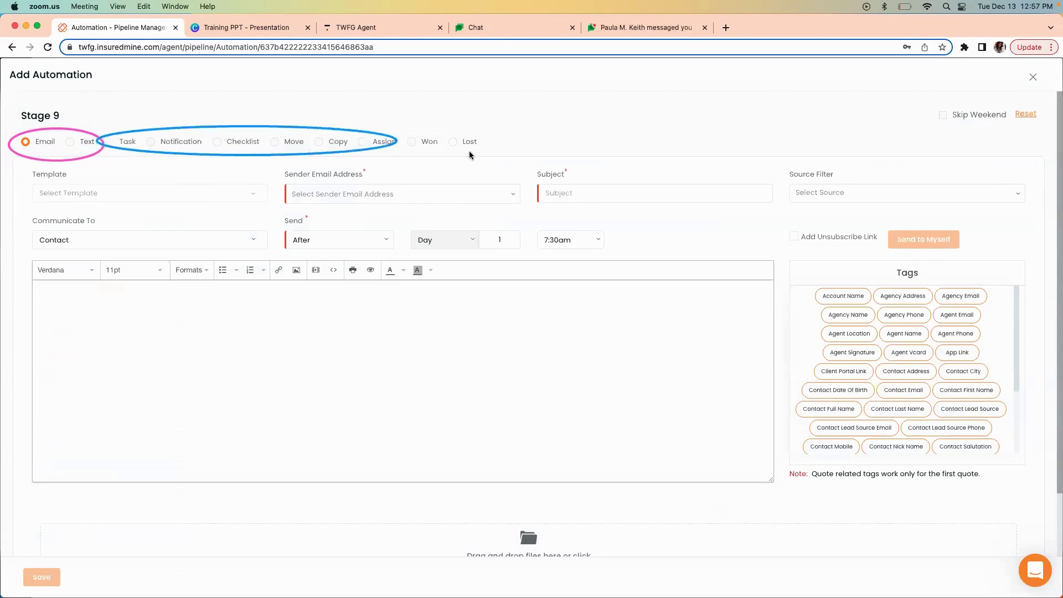
{"action": "left_click_drag", "start_coordinate": [469, 152], "coordinate": [512, 158]}
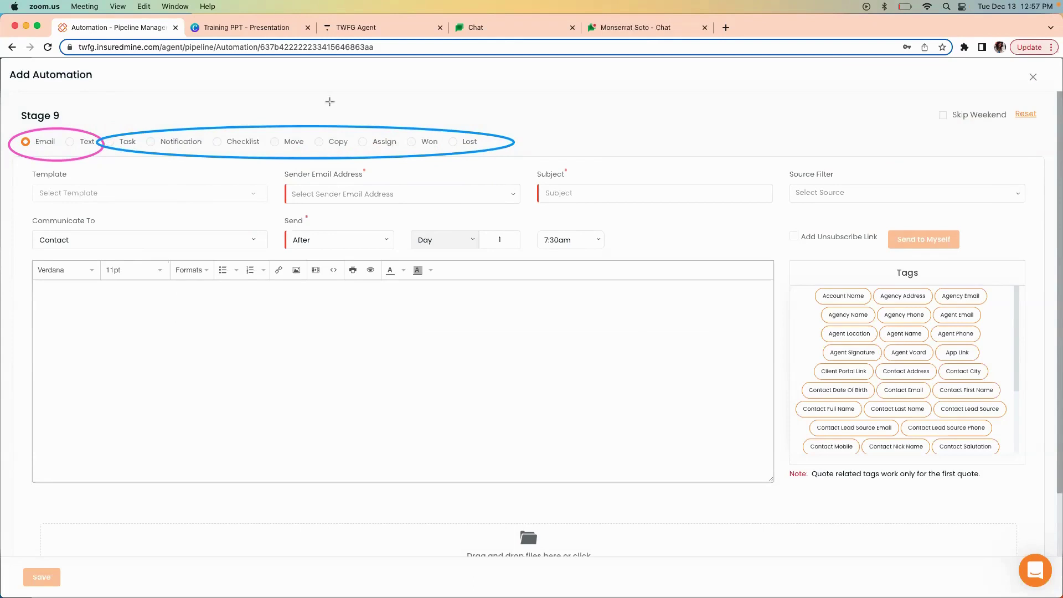
{"action": "left_click_drag", "start_coordinate": [198, 110], "coordinate": [270, 183]}
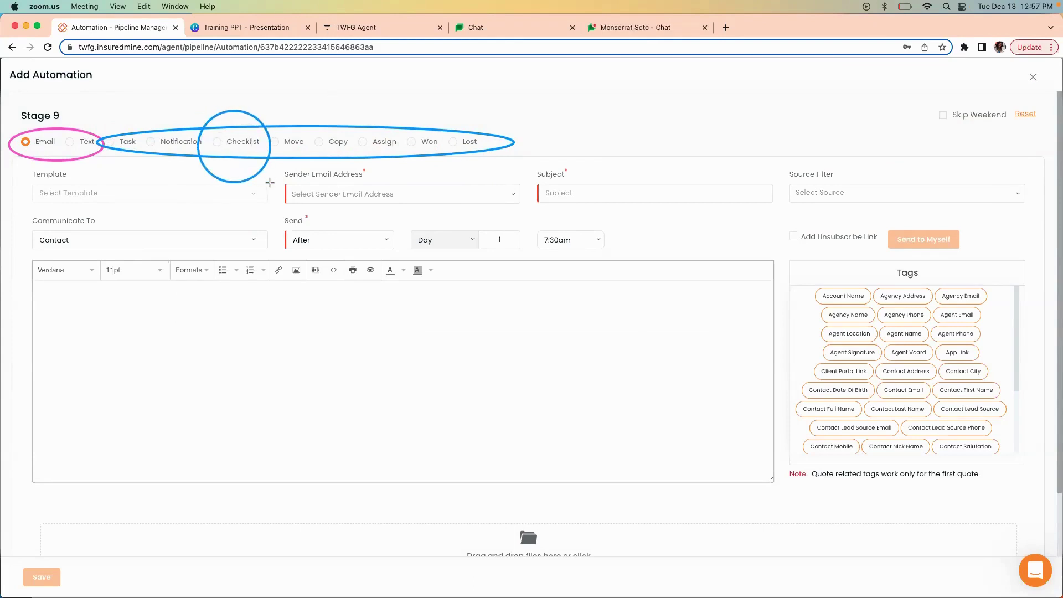
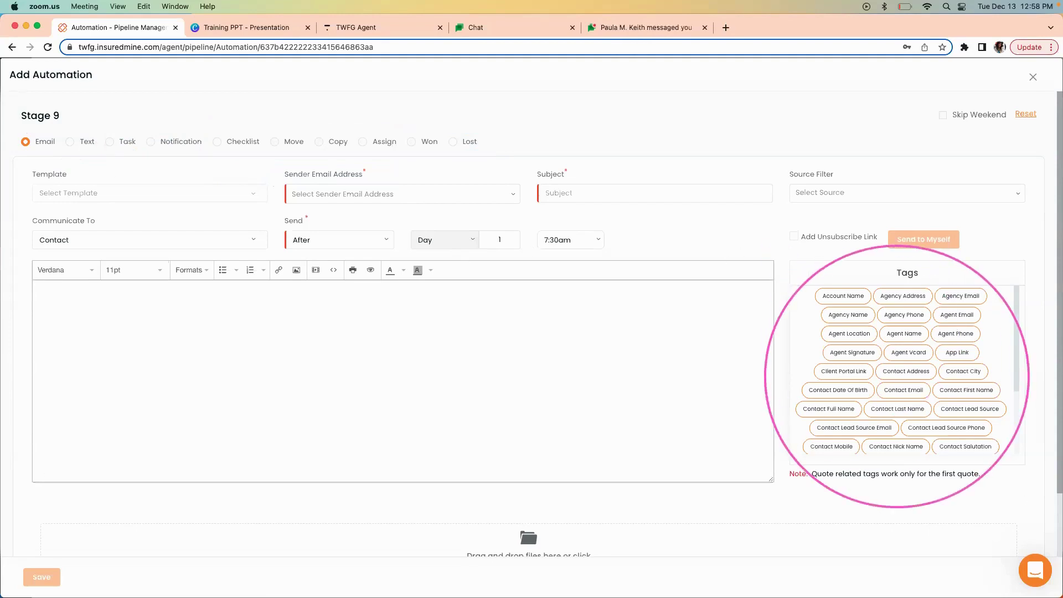
Write 'Hi' plus the Contact First Name tag in the email body, then discard the draft.
{"action": "left_click", "coordinate": [100, 319]}
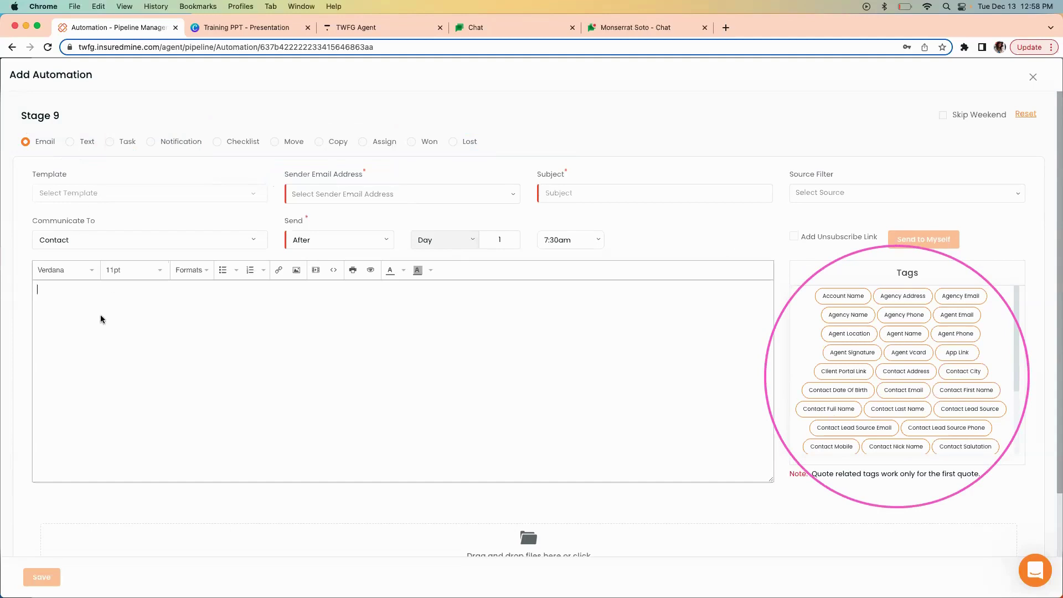
{"action": "type", "text": "Hi"}
{"action": "left_click_drag", "start_coordinate": [973, 394], "coordinate": [155, 293]}
{"action": "key", "text": "Return"}
{"action": "left_click", "coordinate": [1030, 81]}
{"action": "left_click", "coordinate": [508, 375]}
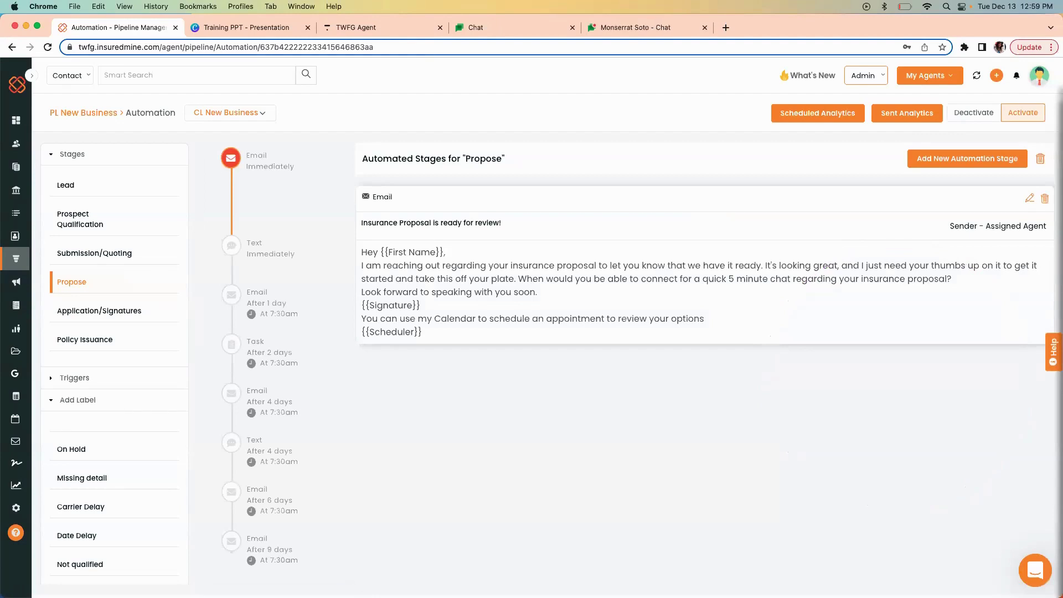
Move the top Quoting deal in PL New Business to CL New Business, Submission/Quoting stage.
{"action": "left_click", "coordinate": [16, 258]}
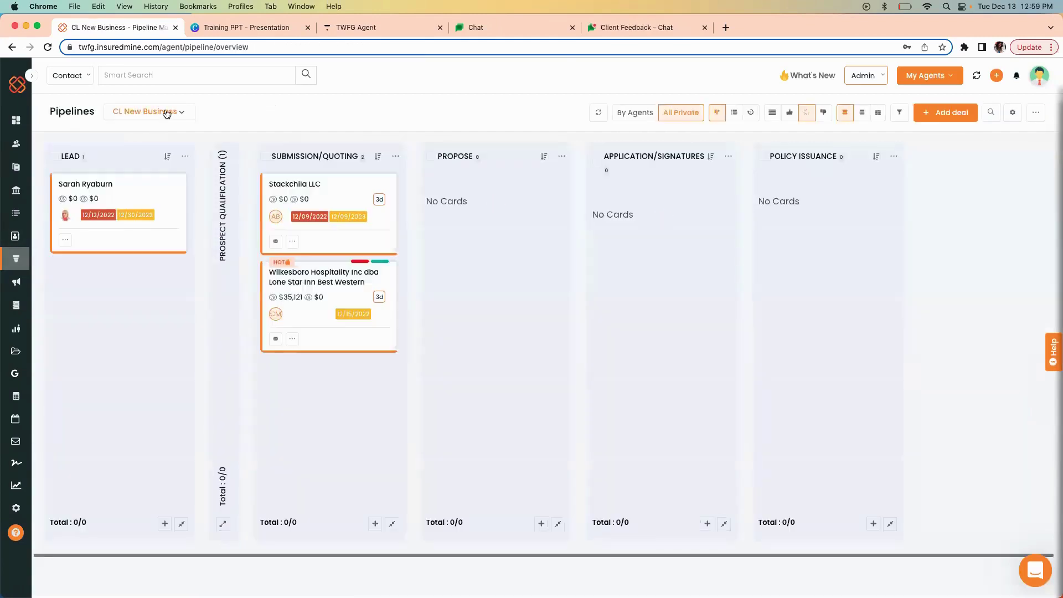
{"action": "left_click", "coordinate": [166, 111]}
{"action": "left_click", "coordinate": [149, 202]}
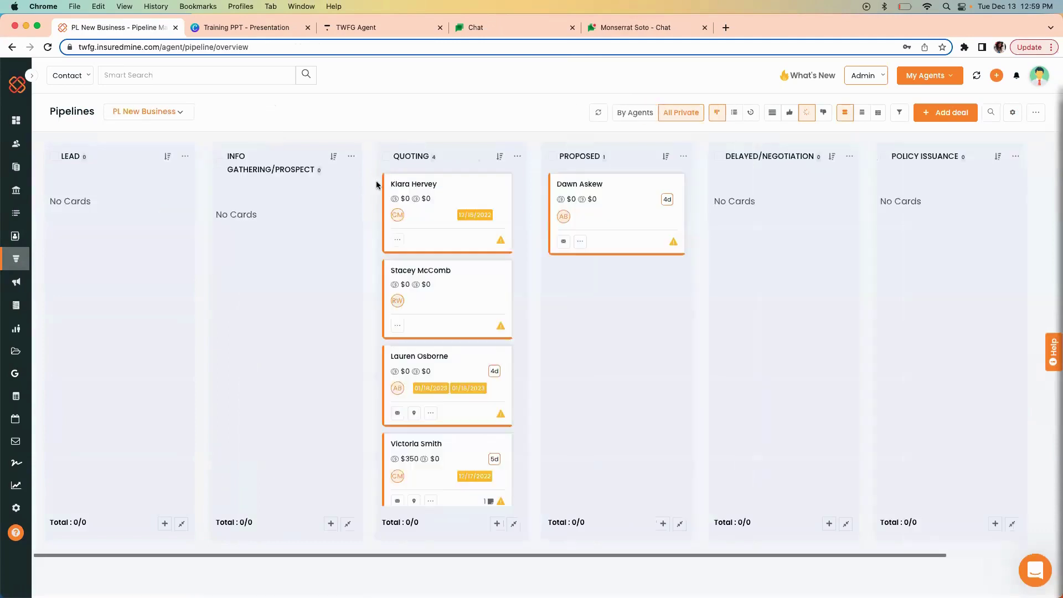
{"action": "left_click", "coordinate": [396, 184]}
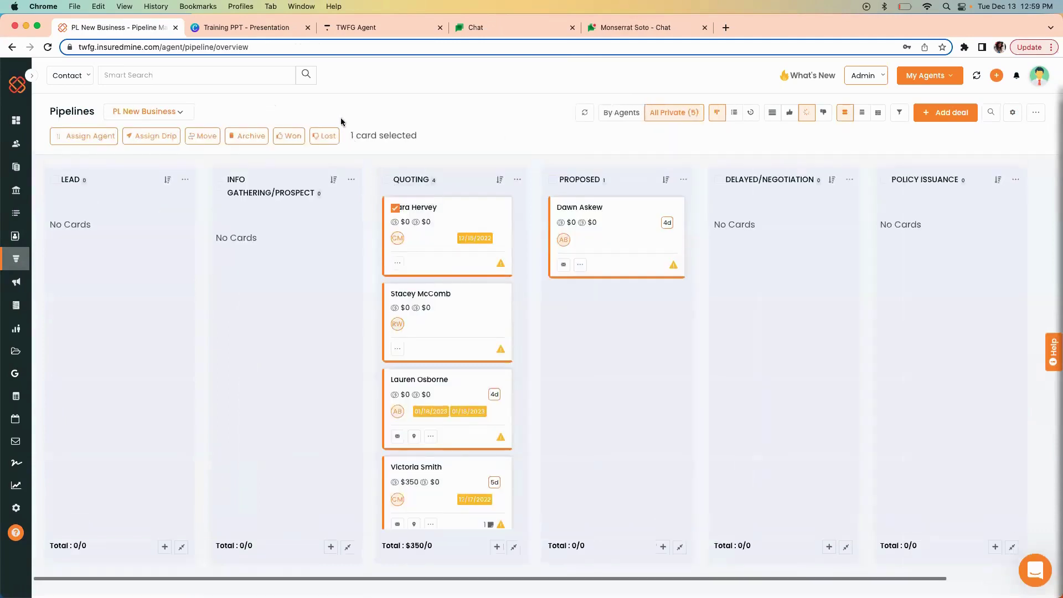
{"action": "left_click", "coordinate": [210, 136]}
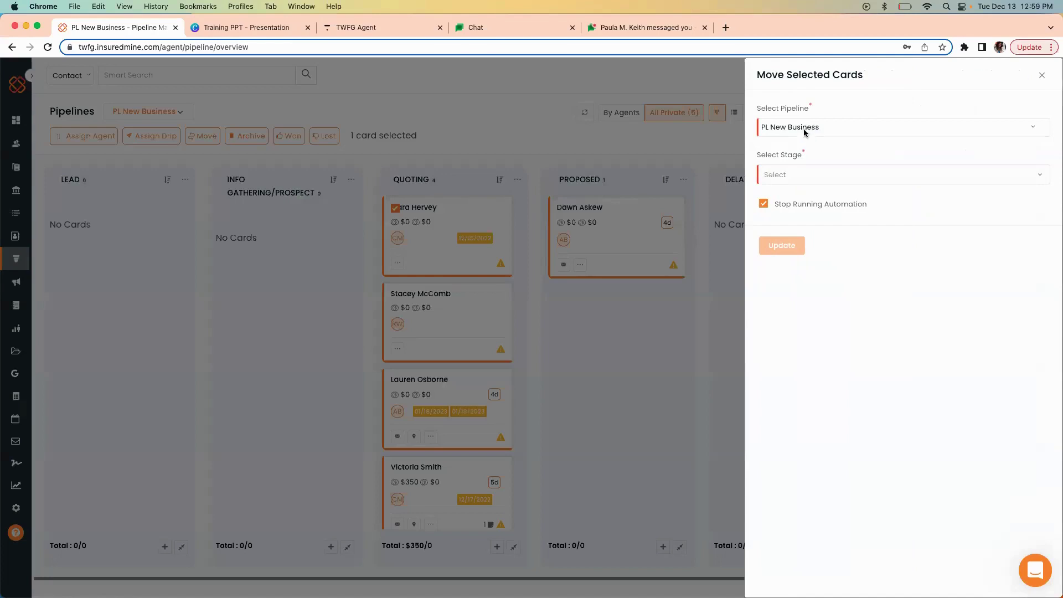
{"action": "left_click", "coordinate": [805, 128]}
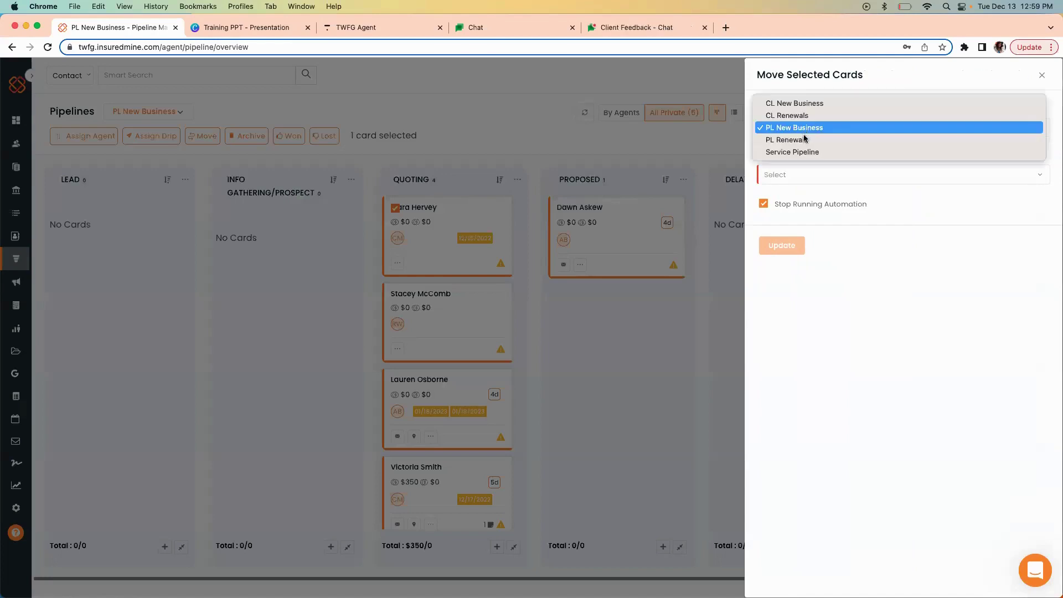
{"action": "left_click", "coordinate": [815, 105]}
{"action": "left_click", "coordinate": [810, 175]}
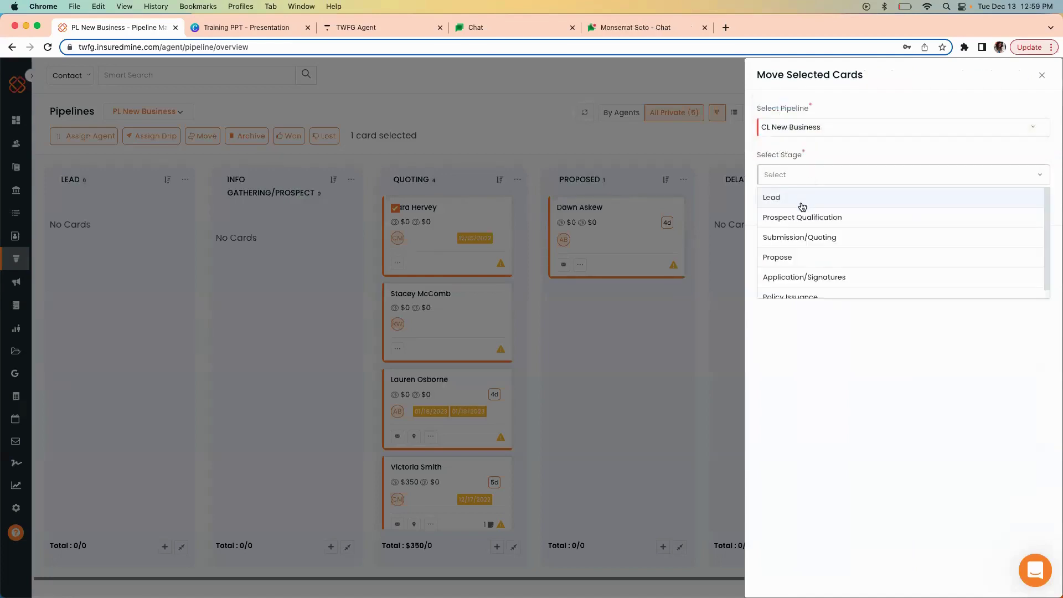
{"action": "left_click", "coordinate": [807, 237]}
{"action": "left_click", "coordinate": [779, 246]}
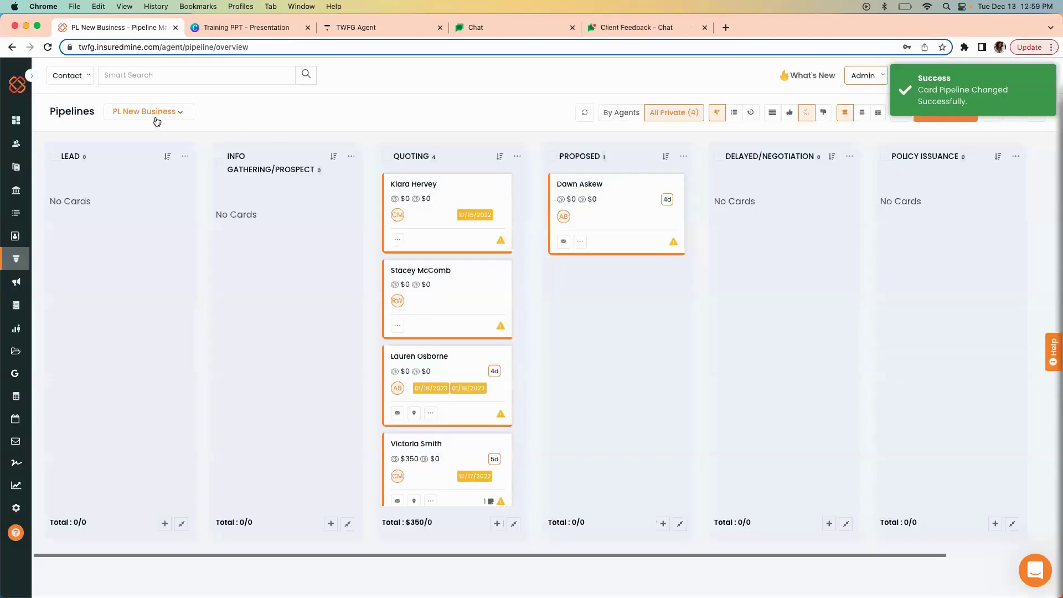
Look at the CL Renewals board, then display the CL New Business board.
{"action": "left_click", "coordinate": [156, 115]}
{"action": "left_click", "coordinate": [149, 187]}
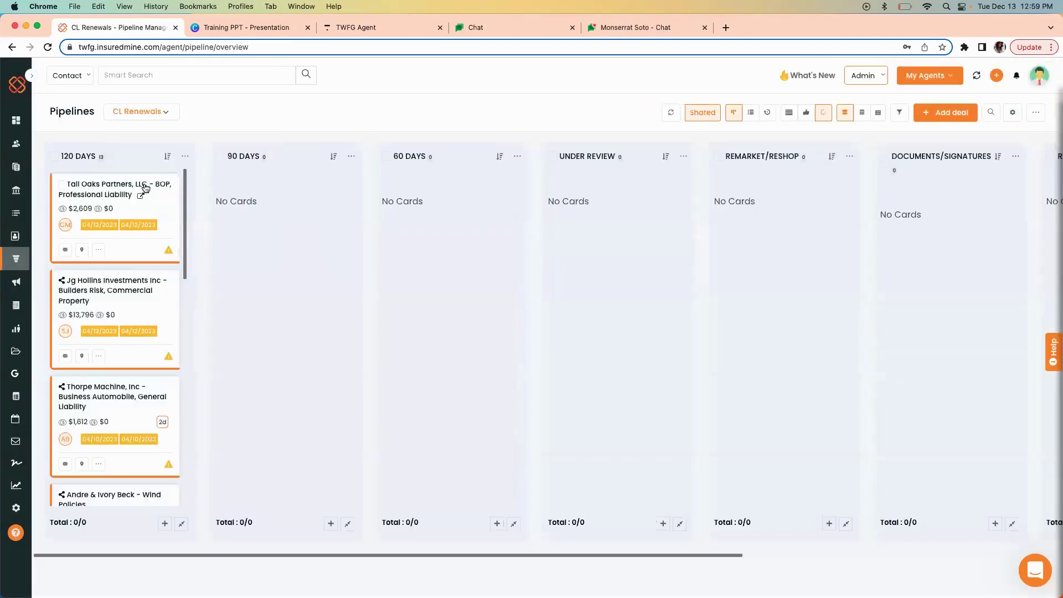
{"action": "left_click", "coordinate": [126, 113]}
{"action": "left_click", "coordinate": [139, 166]}
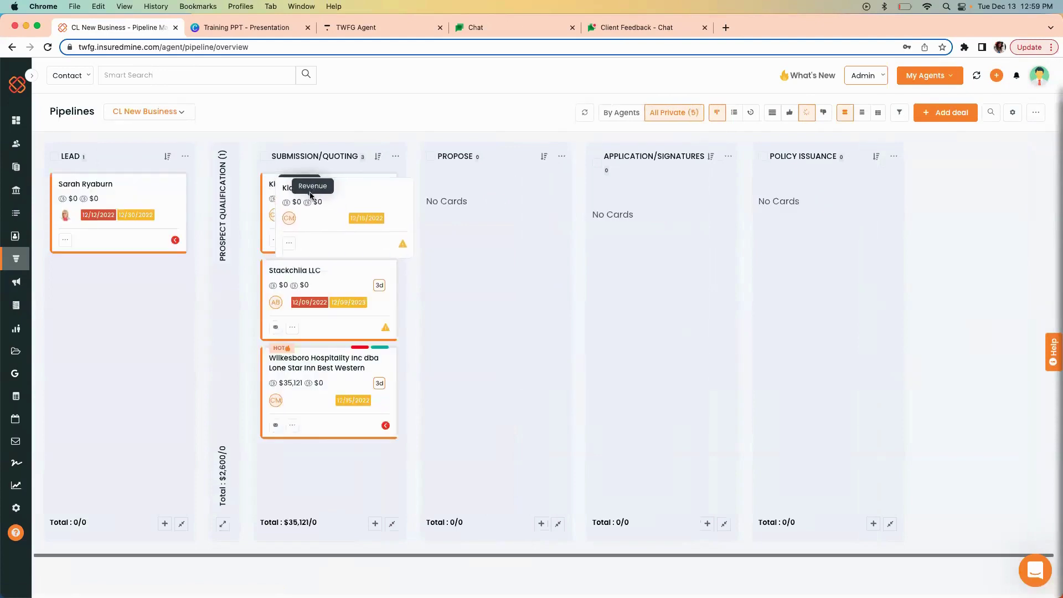
Drag the deal into Policy Issuance, try the Pending Policy and Spread The Love! email toggles, then cancel.
{"action": "left_click_drag", "start_coordinate": [295, 190], "coordinate": [792, 245]}
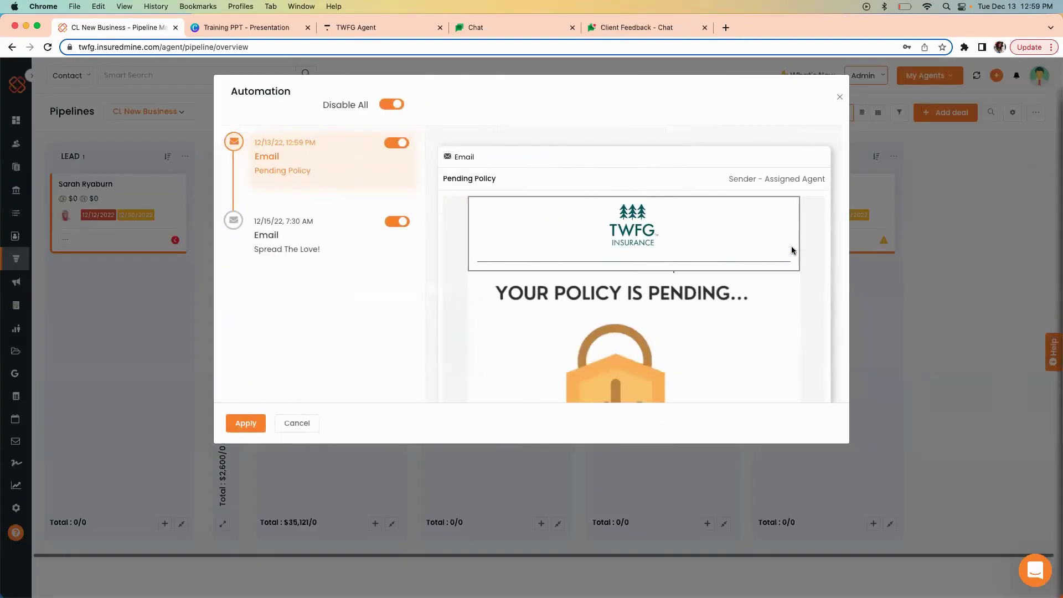
{"action": "left_click", "coordinate": [395, 107]}
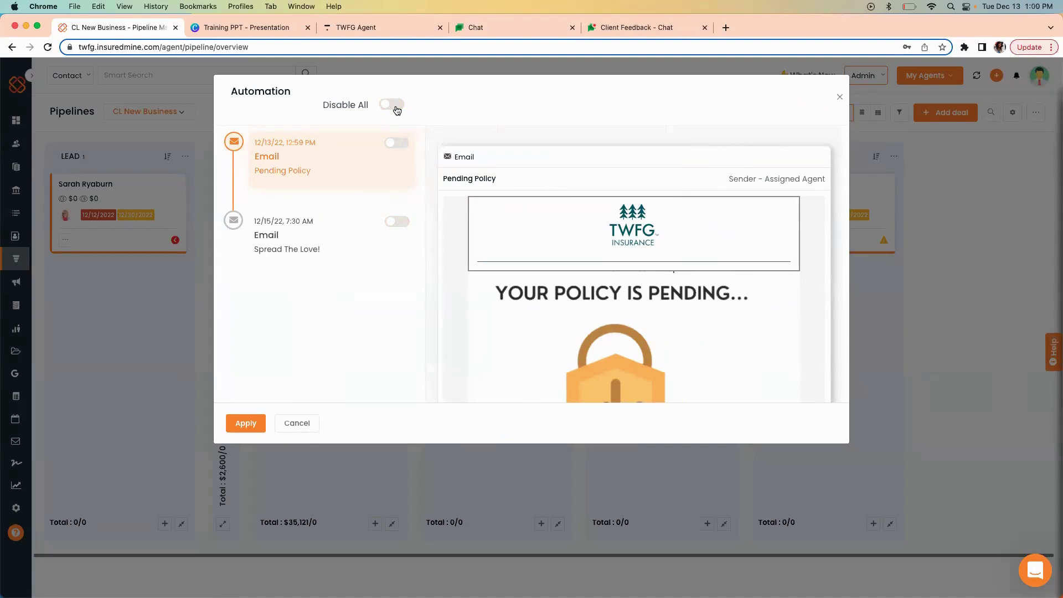
{"action": "left_click", "coordinate": [395, 105]}
{"action": "left_click", "coordinate": [397, 143]}
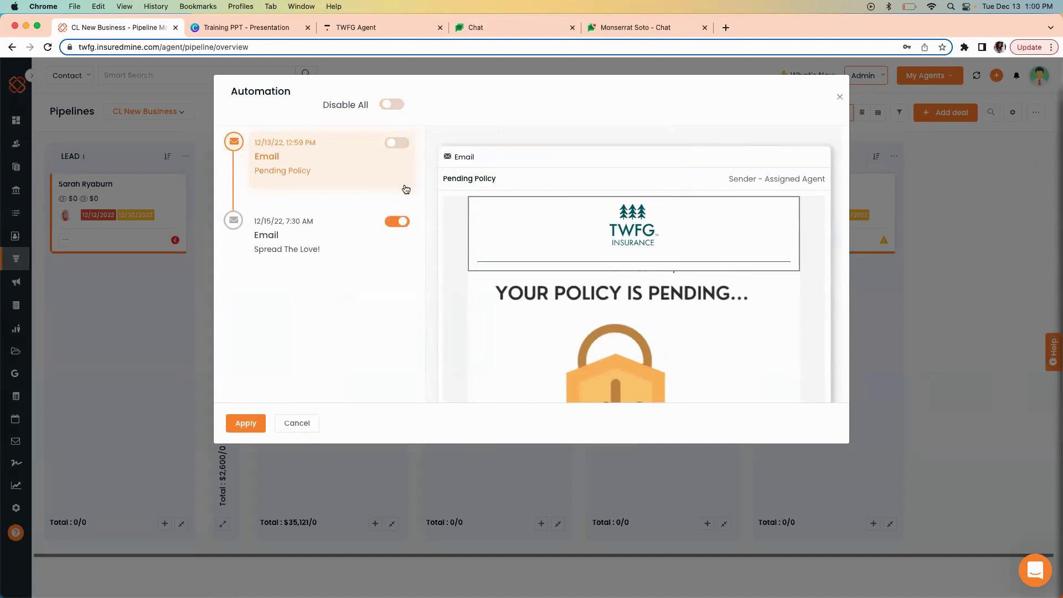
{"action": "left_click", "coordinate": [310, 250]}
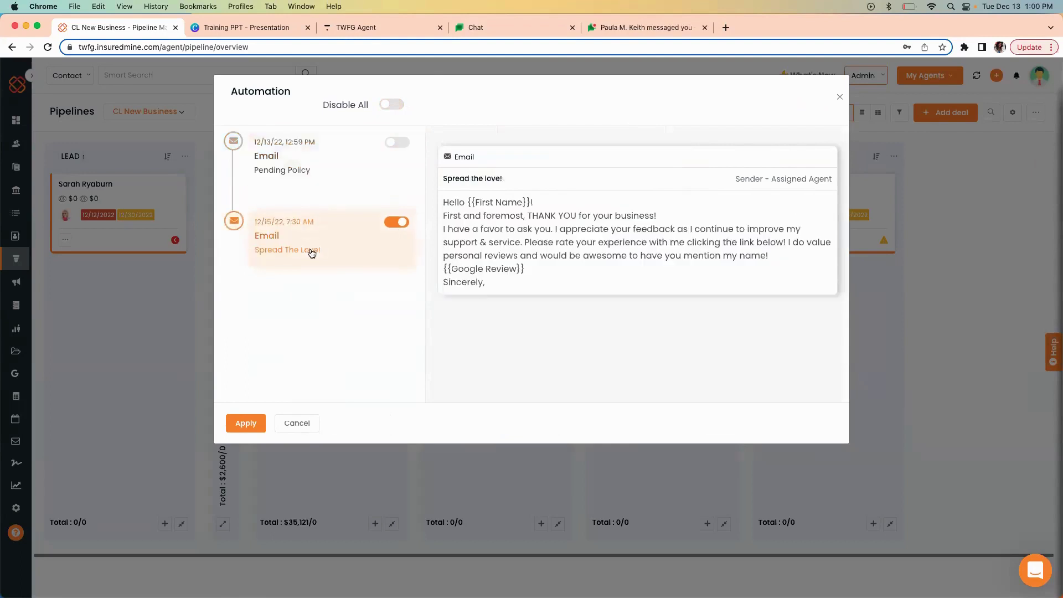
{"action": "left_click", "coordinate": [398, 222]}
{"action": "left_click", "coordinate": [399, 222]}
{"action": "left_click", "coordinate": [397, 143]}
{"action": "left_click", "coordinate": [289, 423]}
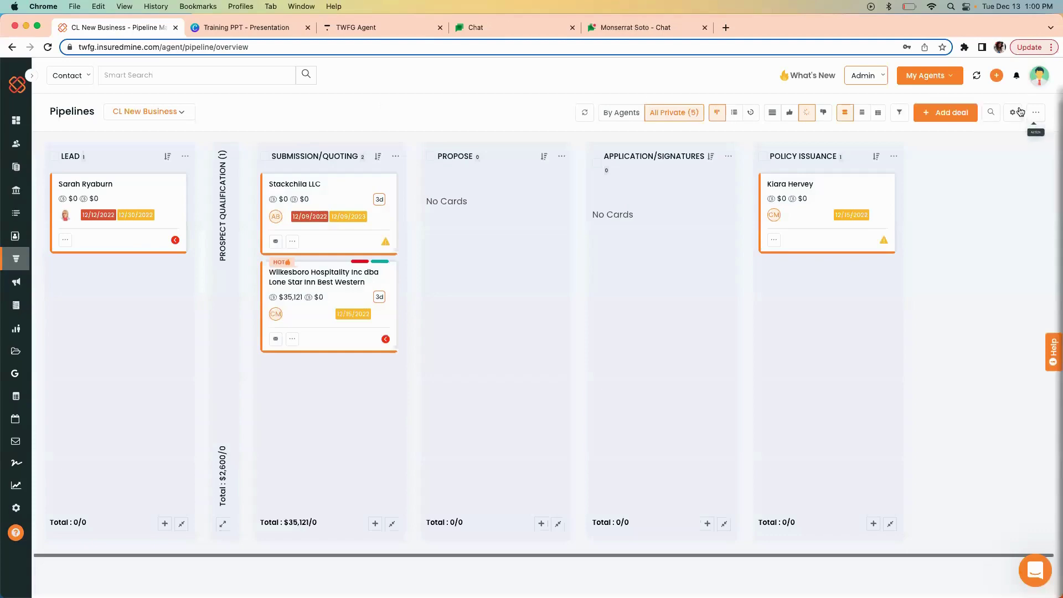
Open CL New Business automation at Lead, starting and then discarding a new automation stage.
{"action": "left_click", "coordinate": [1036, 112]}
{"action": "left_click", "coordinate": [991, 155]}
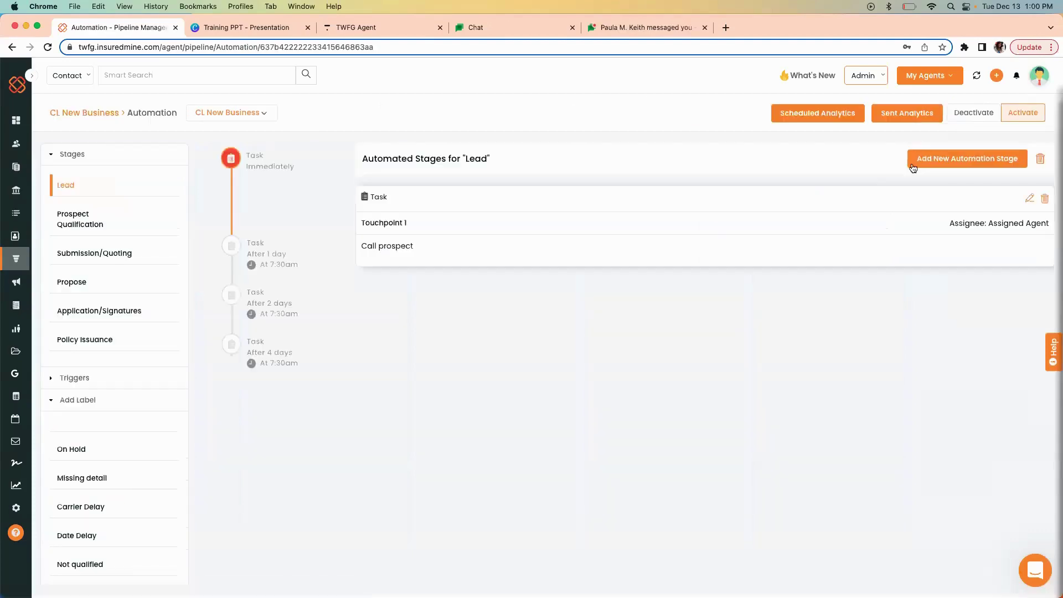
{"action": "left_click", "coordinate": [985, 159]}
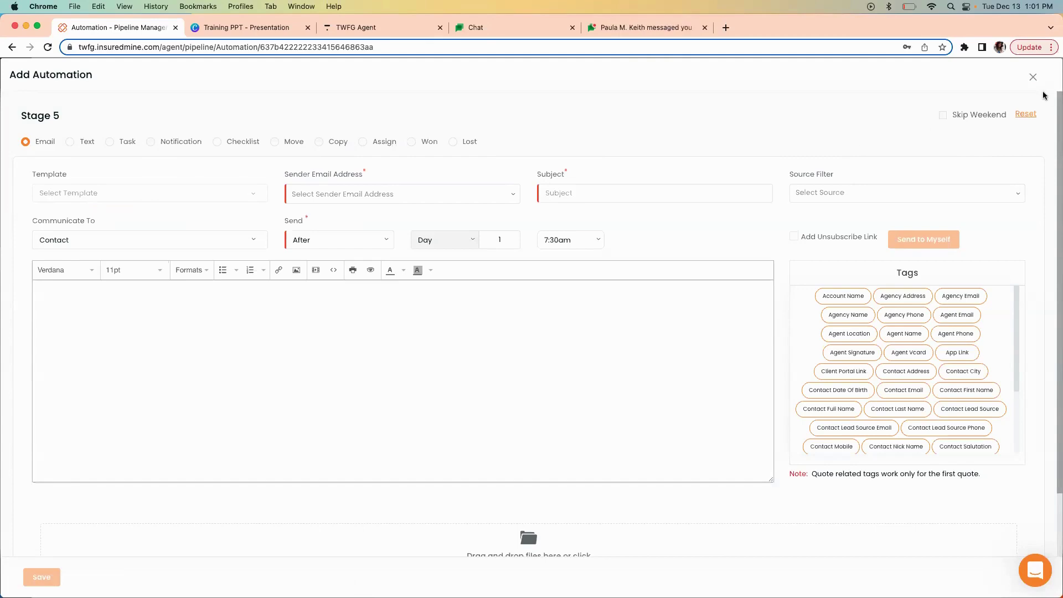
{"action": "left_click", "coordinate": [1033, 76]}
{"action": "left_click", "coordinate": [515, 370]}
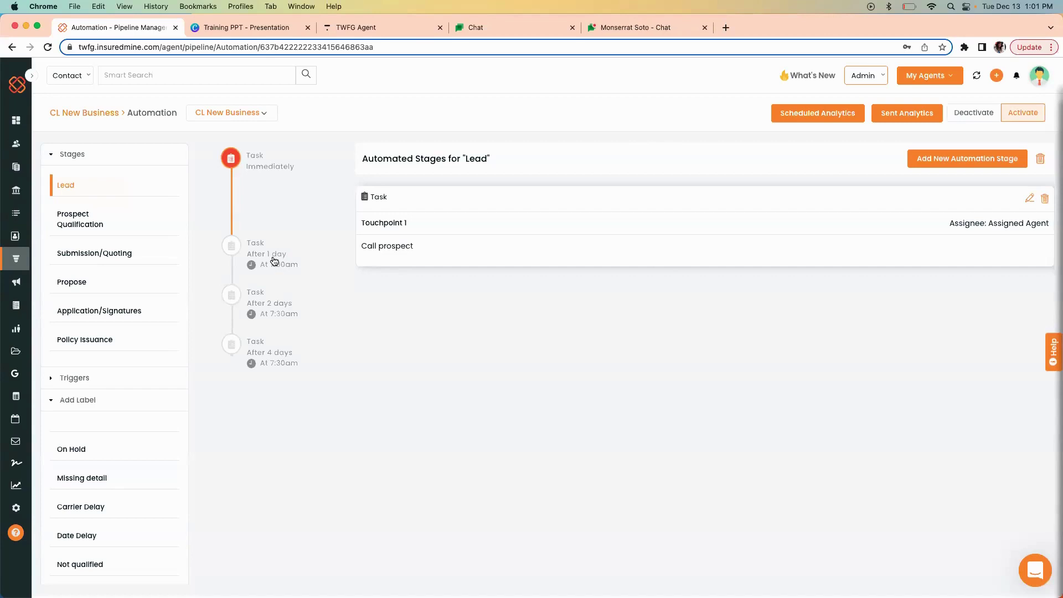
On the pipelines board, check the Policy Issuance deal and drag it back to Propose.
{"action": "left_click", "coordinate": [21, 261]}
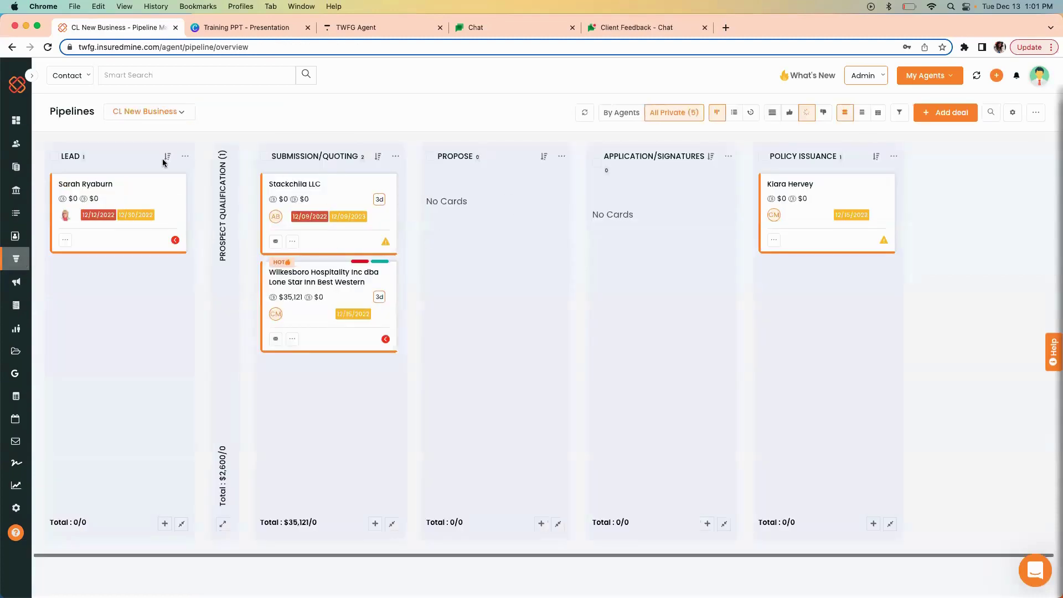
{"action": "left_click", "coordinate": [821, 219]}
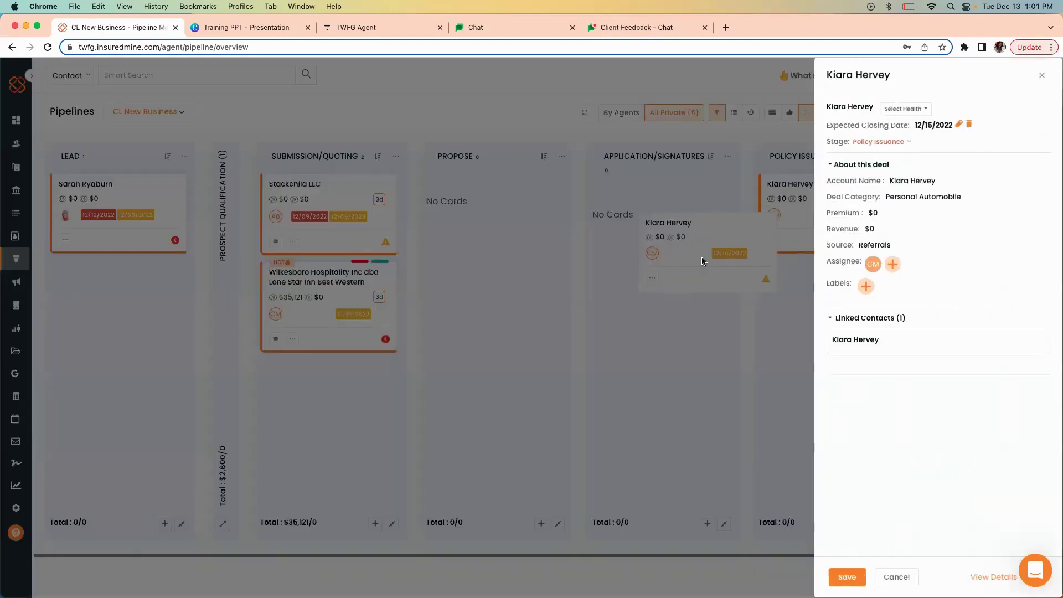
{"action": "left_click", "coordinate": [1043, 72]}
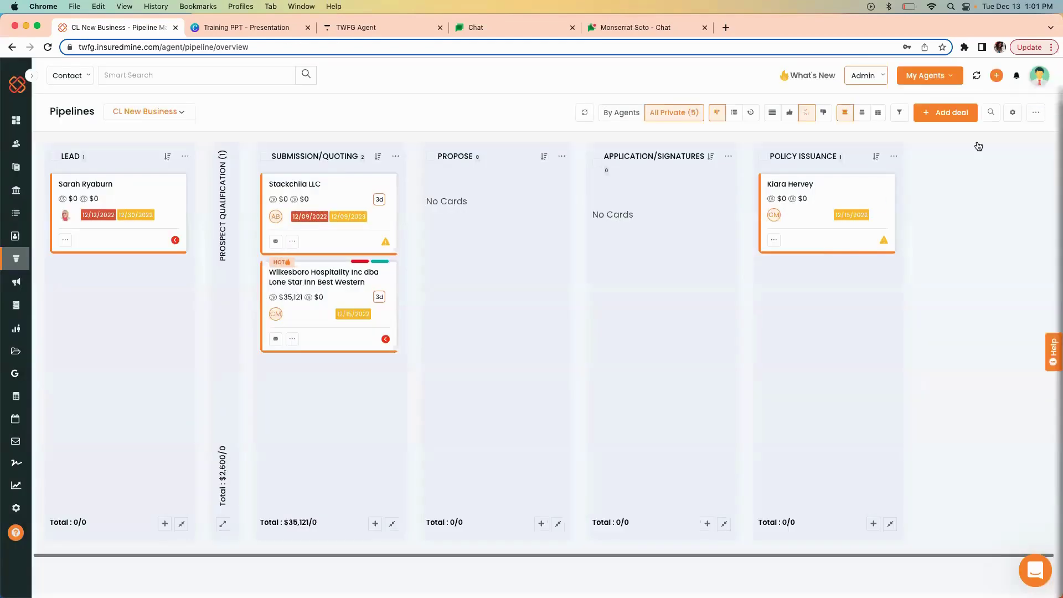
{"action": "left_click_drag", "start_coordinate": [834, 200], "coordinate": [470, 204]}
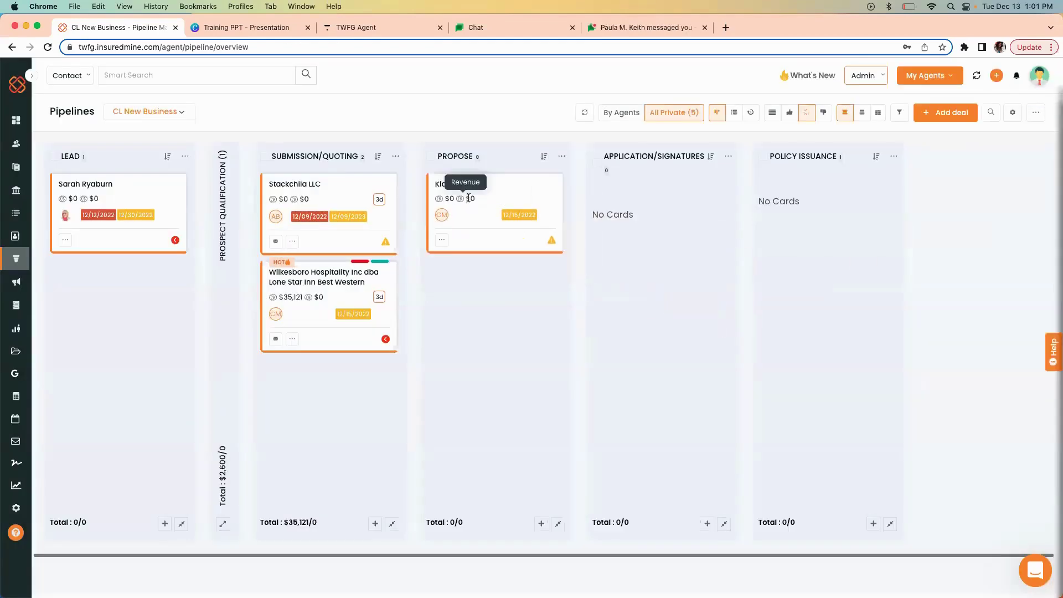
Switch off three automation steps, re-enable all of them, and apply the automation.
{"action": "left_click", "coordinate": [390, 143]}
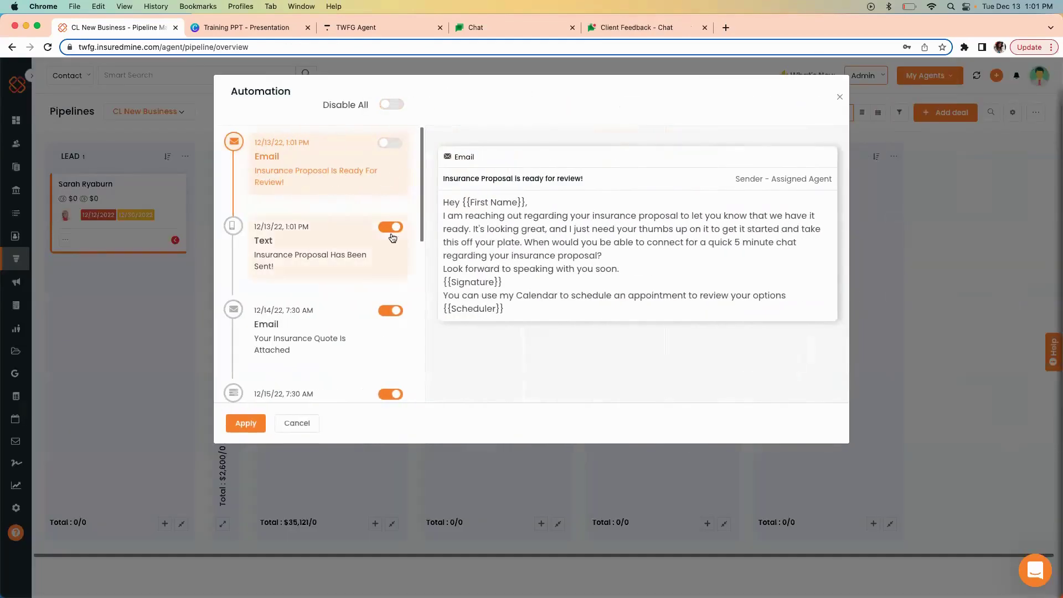
{"action": "left_click", "coordinate": [391, 228]}
{"action": "left_click", "coordinate": [392, 311]}
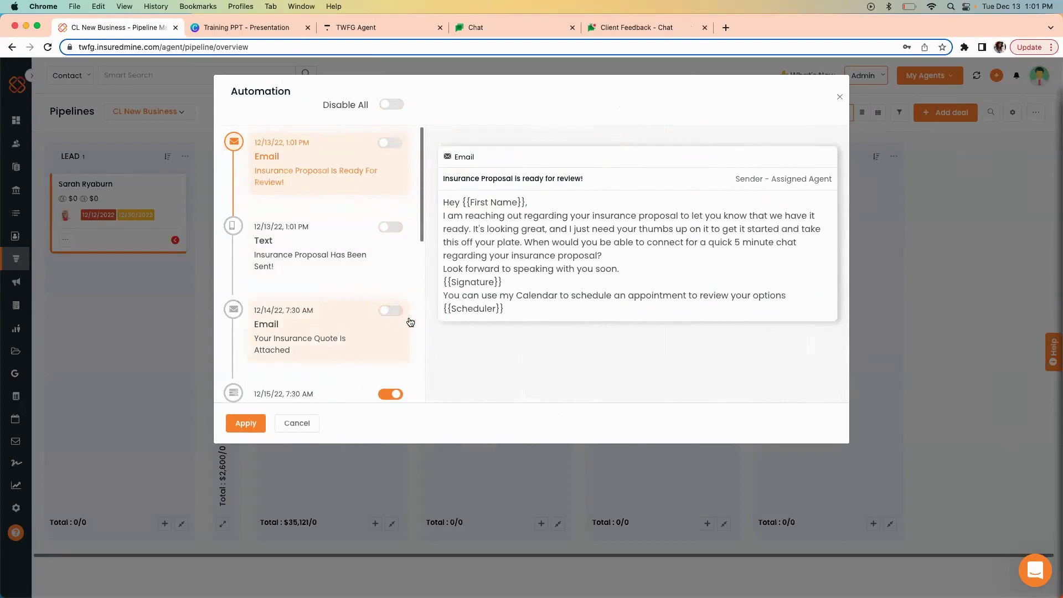
{"action": "left_click", "coordinate": [391, 105]}
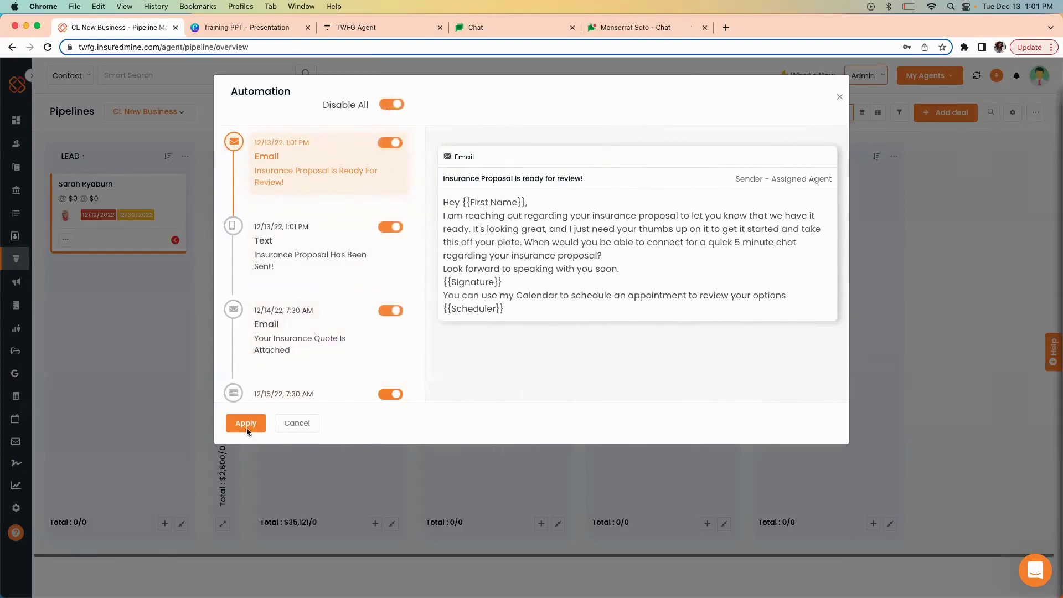
{"action": "left_click", "coordinate": [249, 422]}
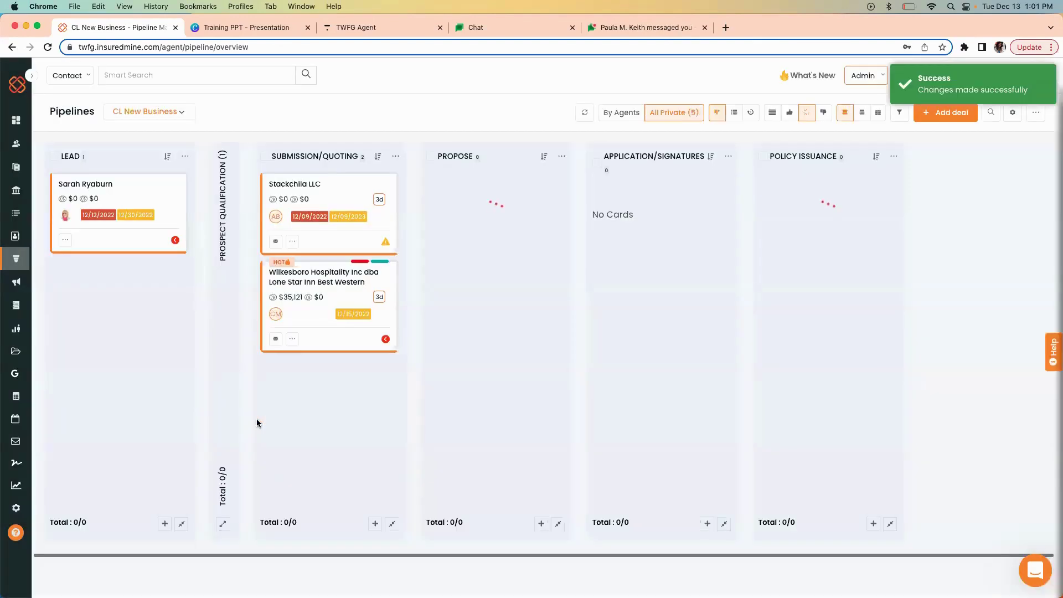
Open the Propose deal's Automation tab and stop its Qualified/Quote intake drip.
{"action": "left_click", "coordinate": [470, 183]}
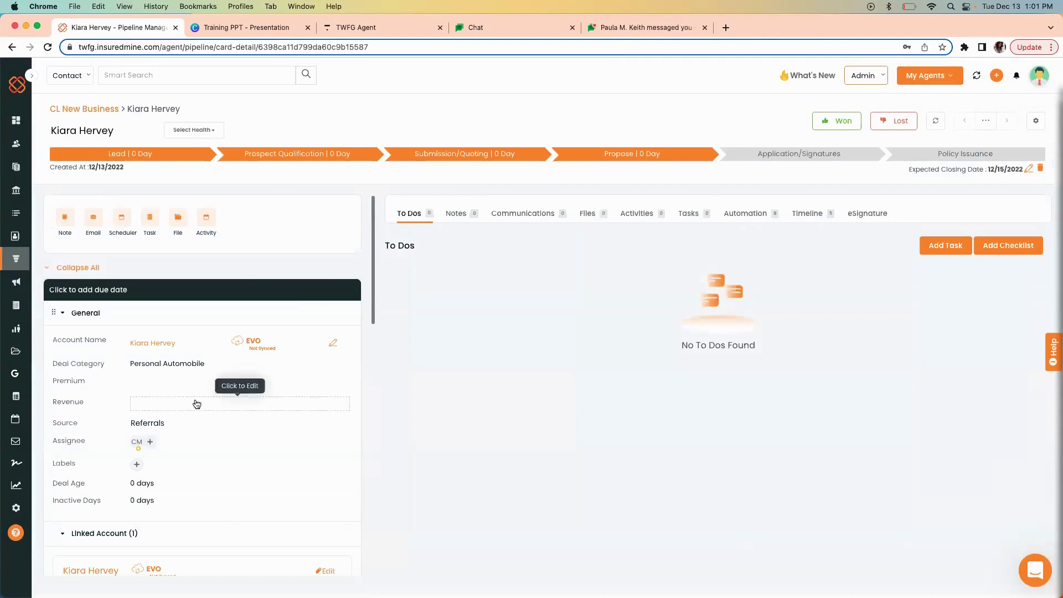
{"action": "left_click", "coordinate": [63, 109]}
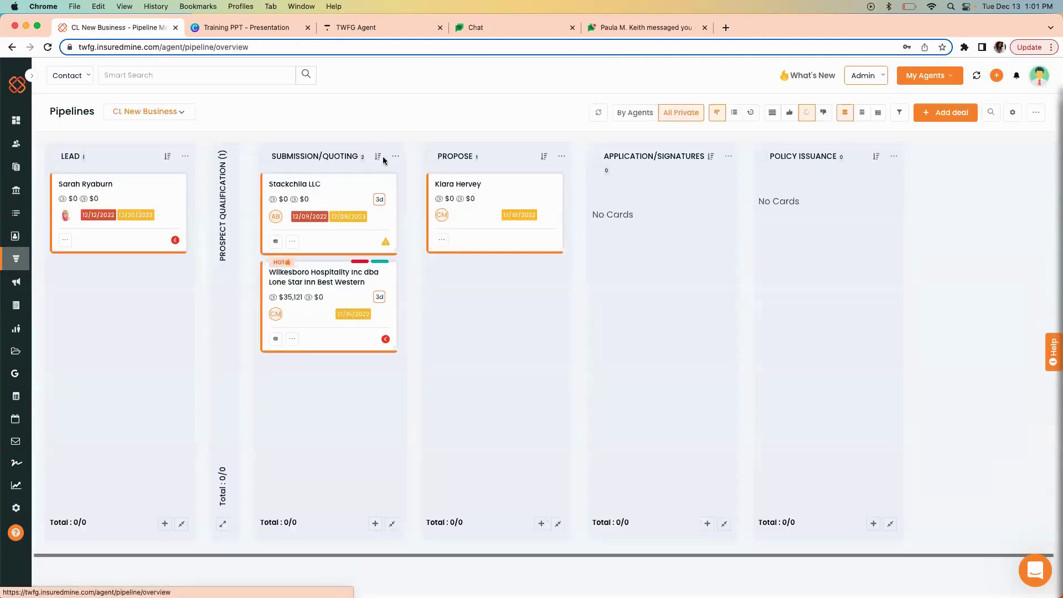
{"action": "left_click", "coordinate": [458, 185]}
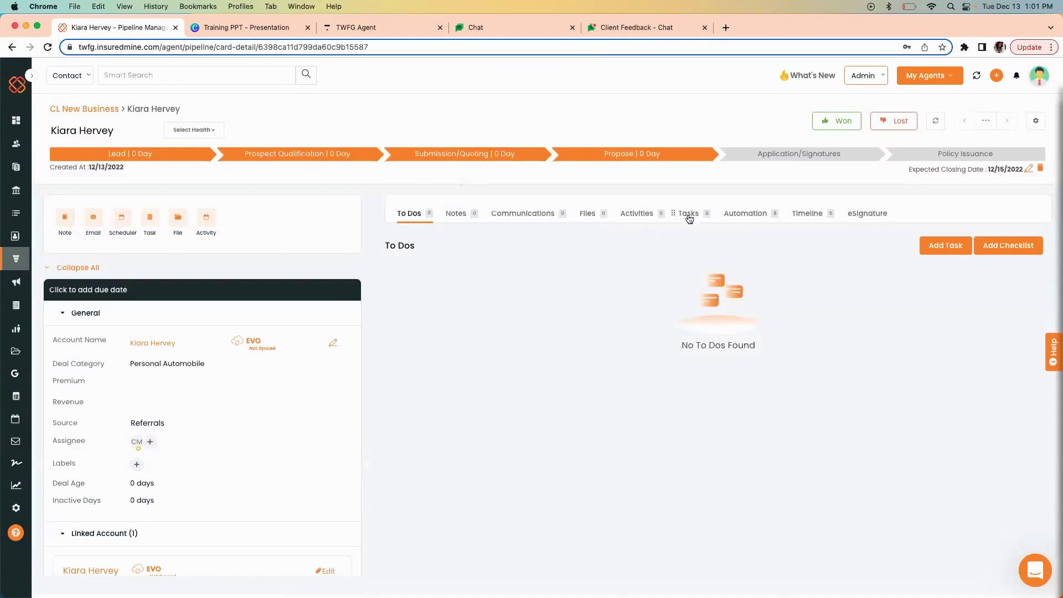
{"action": "left_click", "coordinate": [762, 219]}
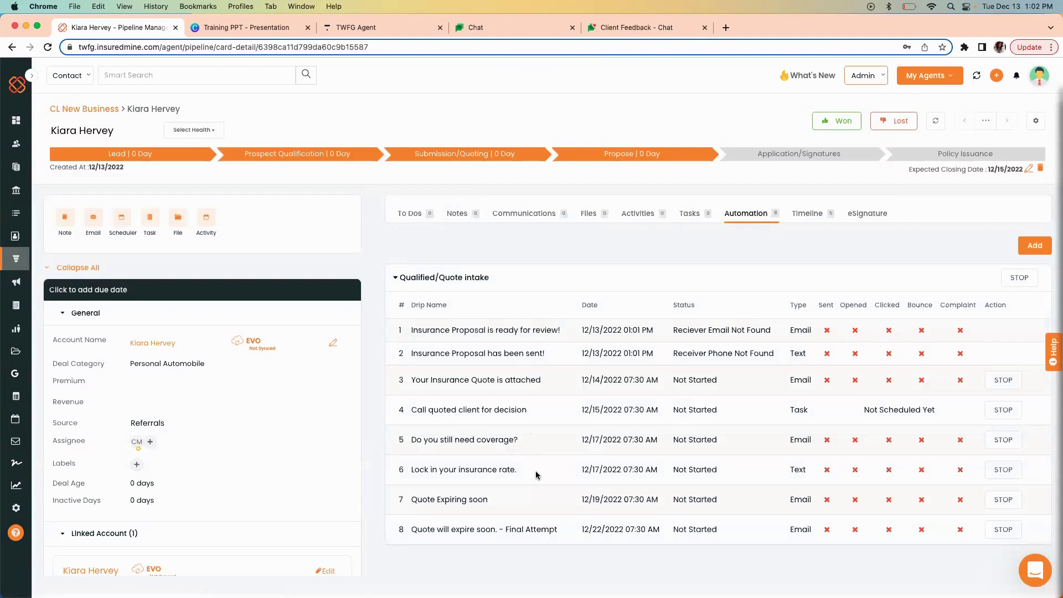
{"action": "left_click", "coordinate": [1020, 278]}
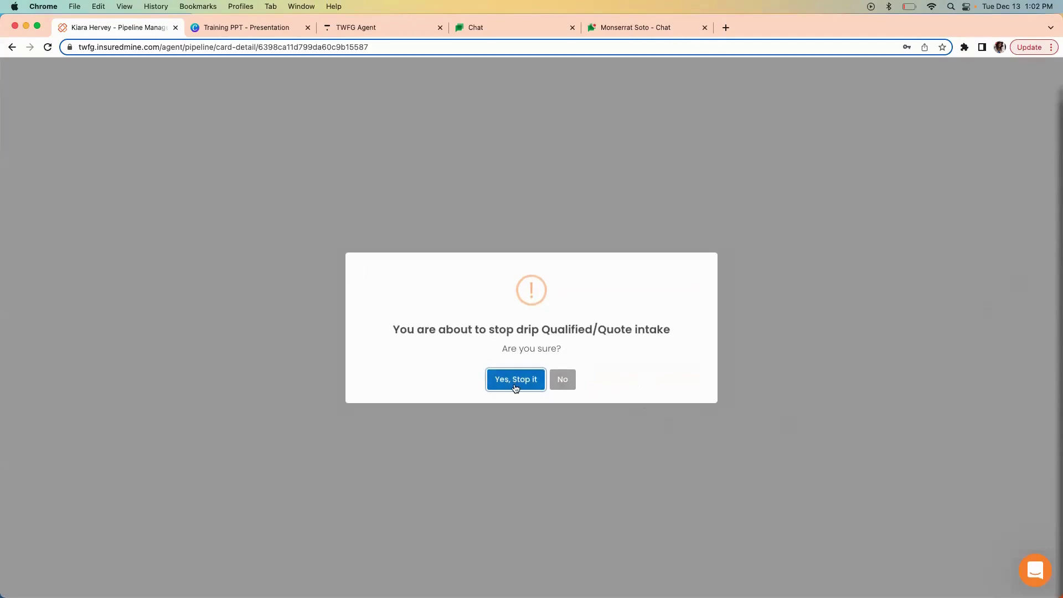
{"action": "left_click", "coordinate": [515, 386]}
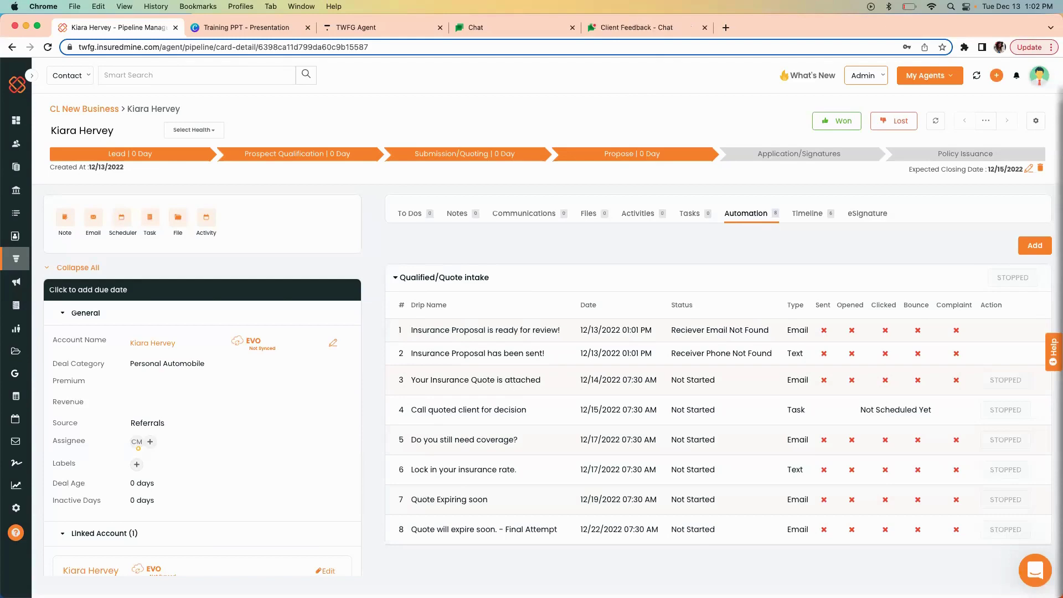
{"action": "left_click", "coordinate": [285, 78]}
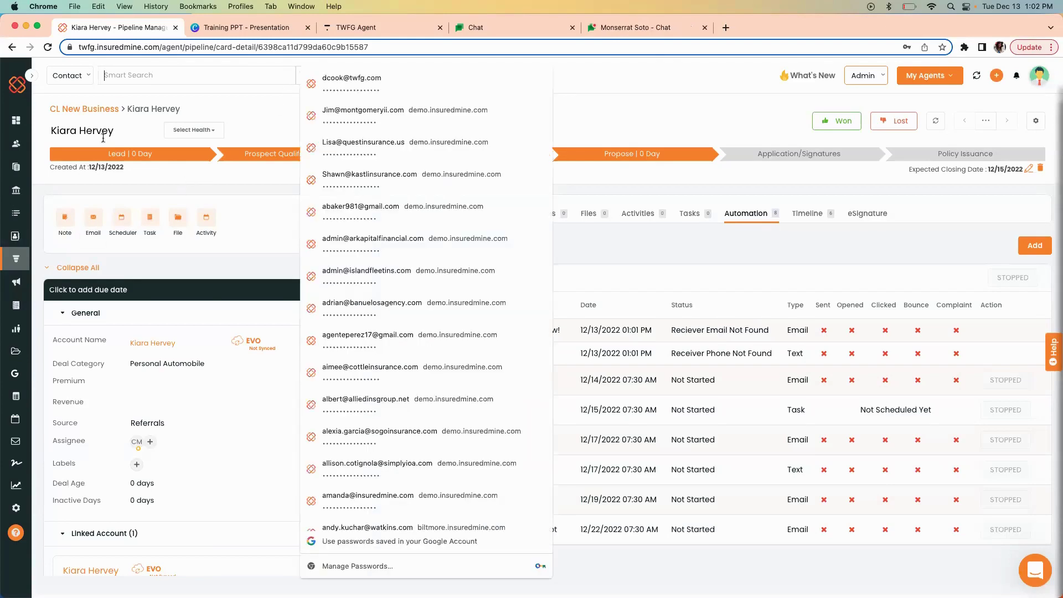
{"action": "left_click", "coordinate": [243, 136]}
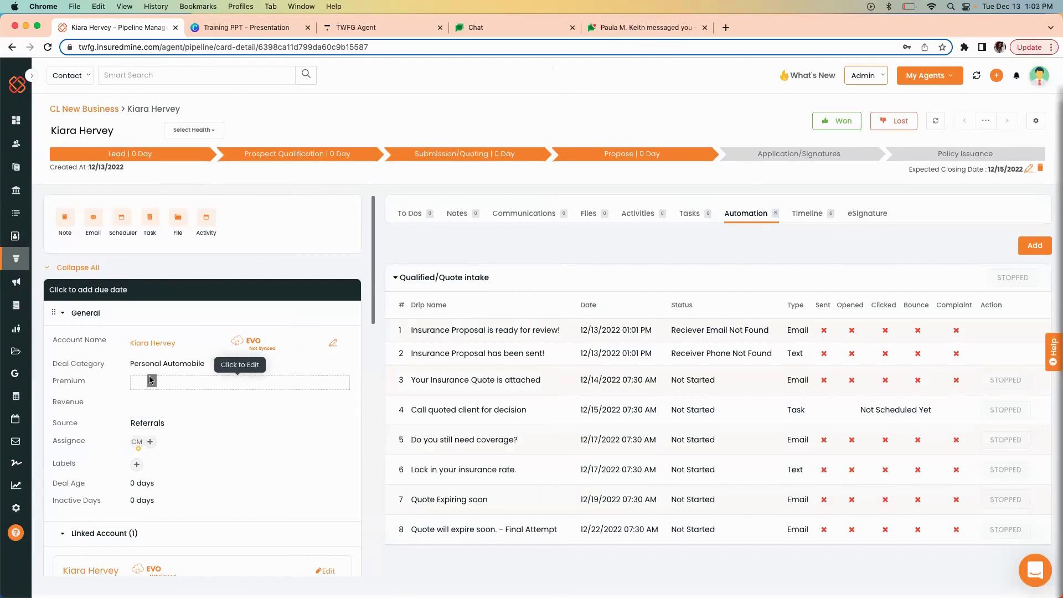
{"action": "left_click", "coordinate": [151, 381]}
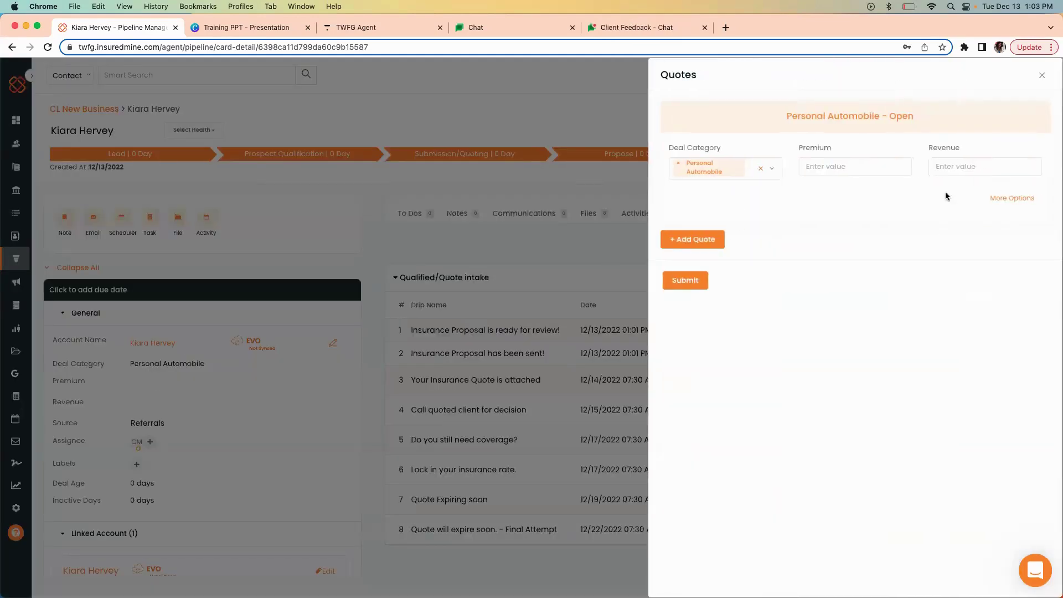
{"action": "left_click", "coordinate": [996, 197]}
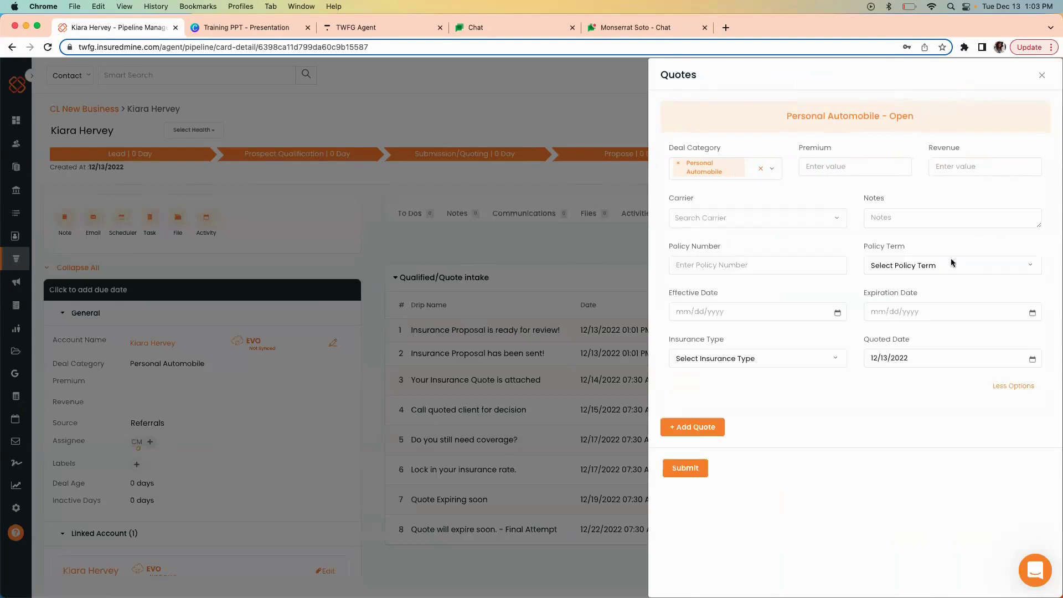
{"action": "left_click", "coordinate": [788, 261]}
{"action": "left_click", "coordinate": [769, 216]}
{"action": "left_click", "coordinate": [803, 190]}
{"action": "left_click", "coordinate": [845, 169]}
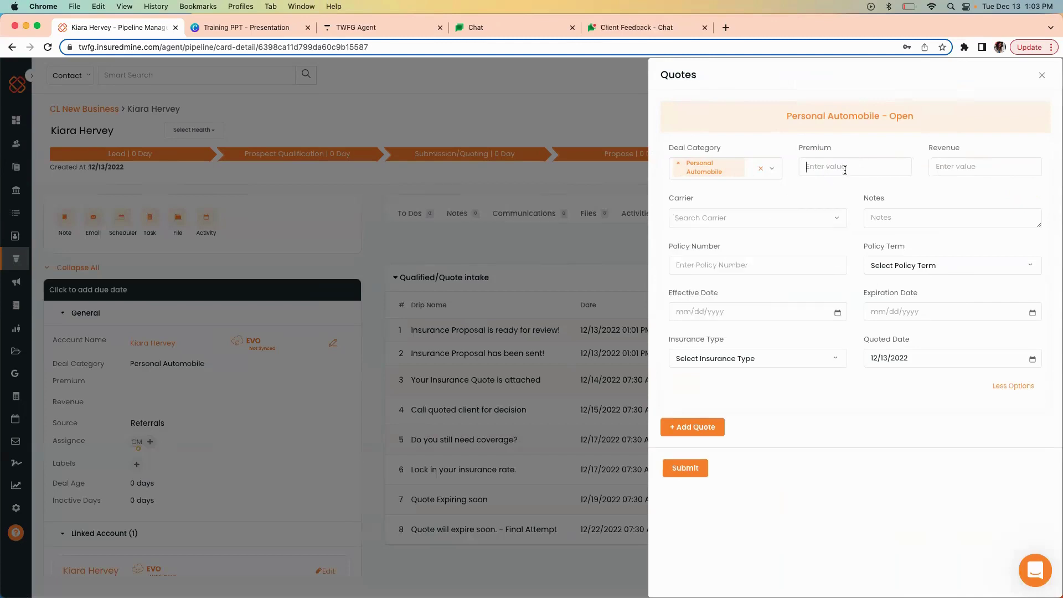
{"action": "left_click", "coordinate": [1043, 73]}
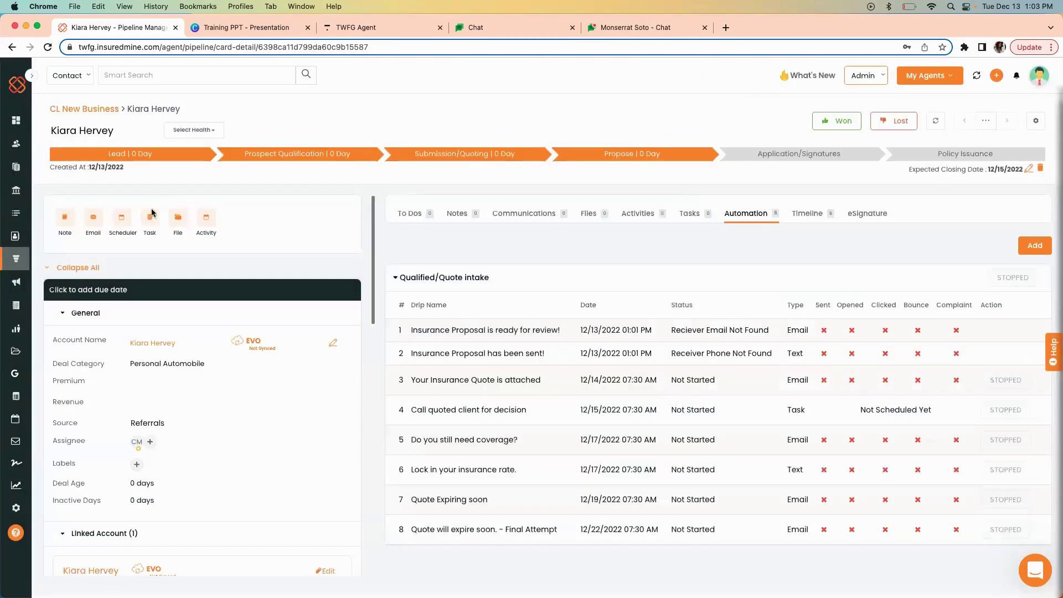
{"action": "left_click", "coordinate": [96, 109]}
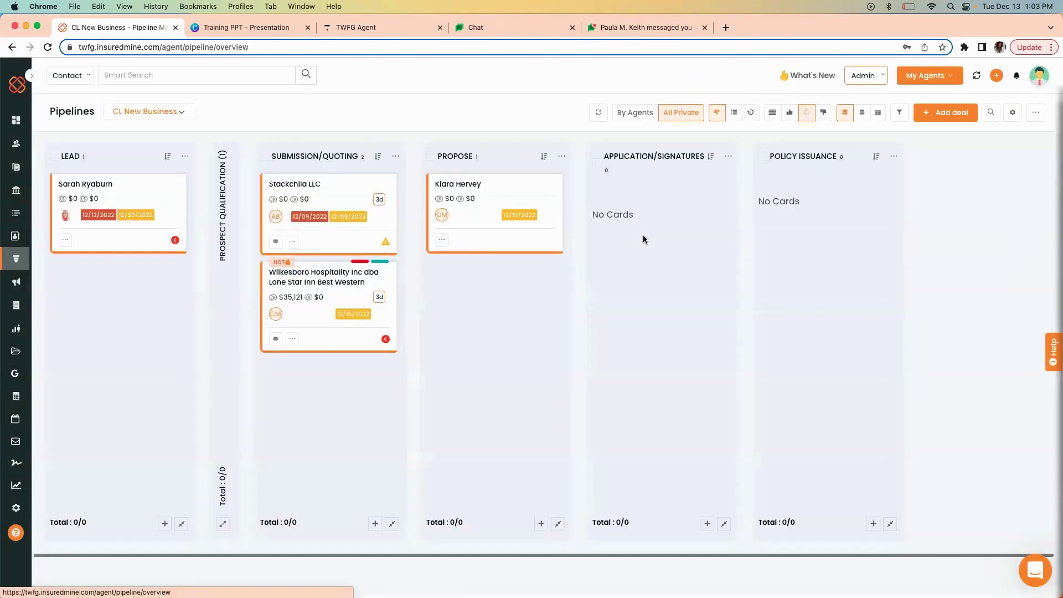
Add a new automation stage email with Quote Policy Number, Premium, Line of Business and Carrier Name tags.
{"action": "left_click", "coordinate": [1036, 113]}
{"action": "left_click", "coordinate": [996, 157]}
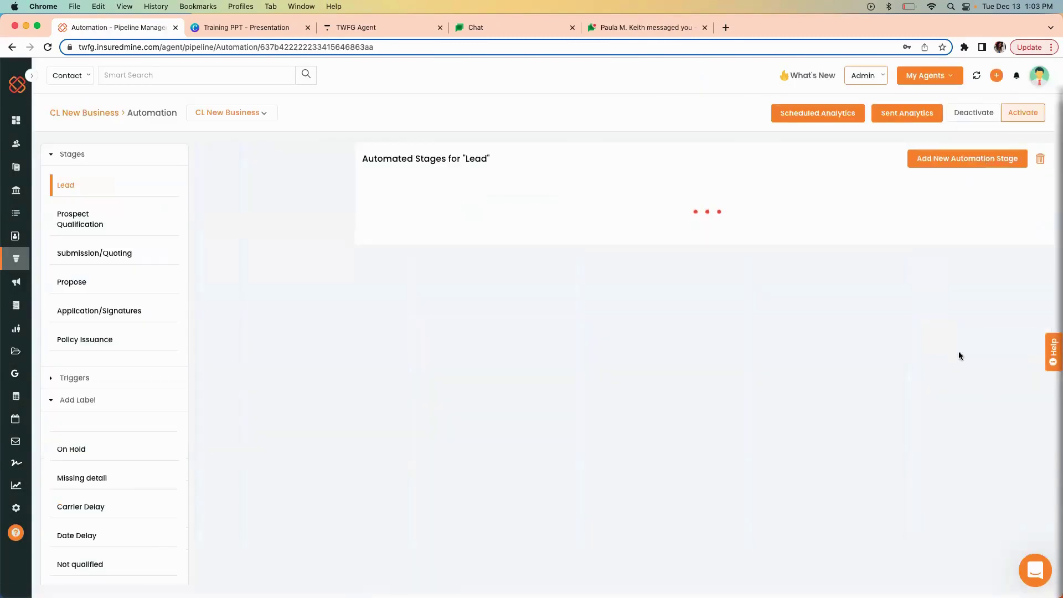
{"action": "left_click", "coordinate": [971, 159]}
{"action": "scroll", "coordinate": [897, 421], "scroll_direction": "down", "scroll_amount": 3}
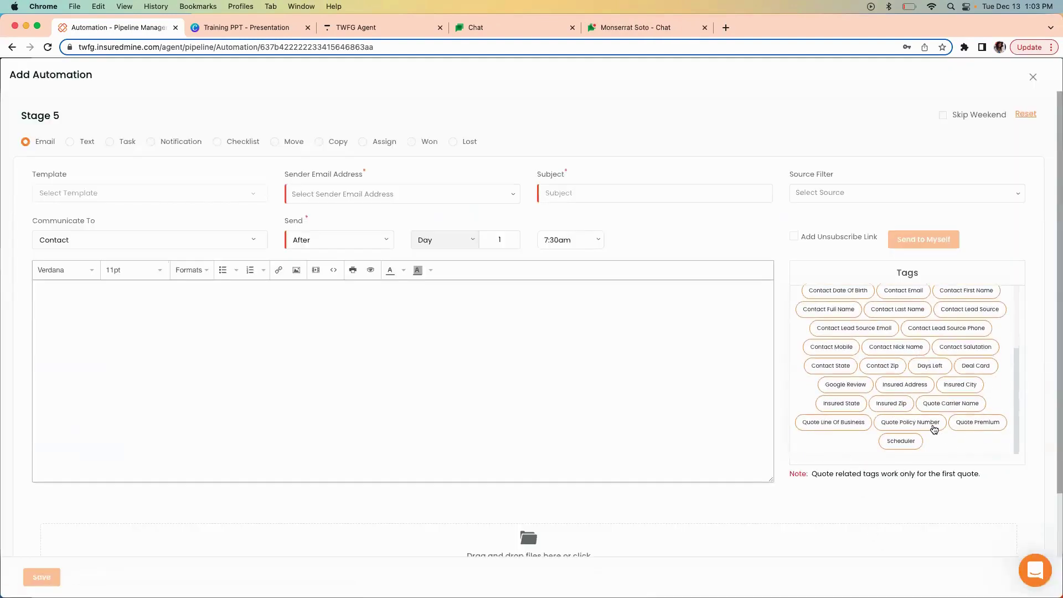
{"action": "left_click", "coordinate": [893, 424]}
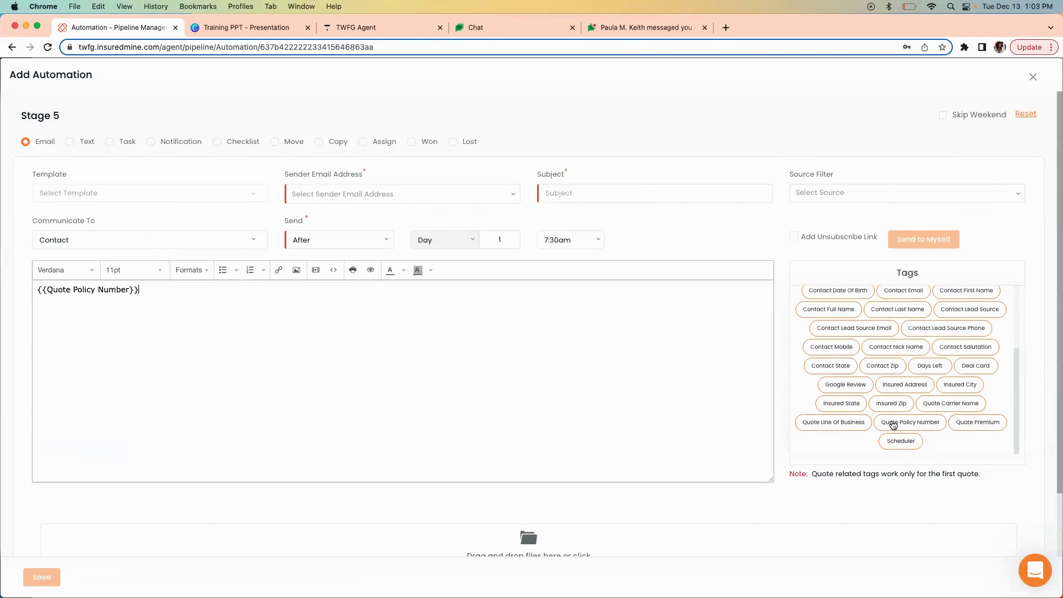
{"action": "left_click", "coordinate": [996, 428]}
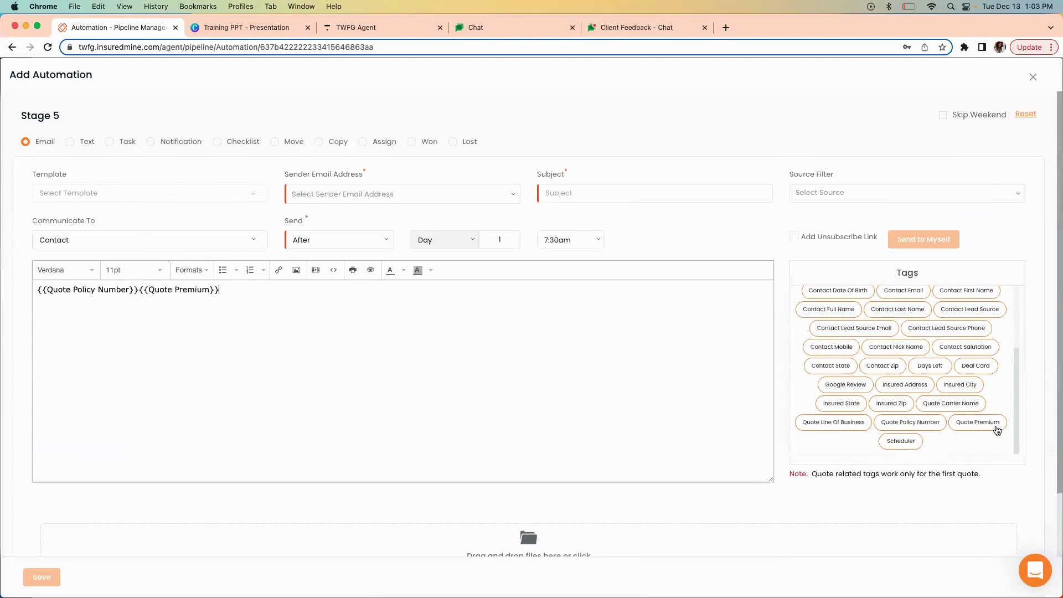
{"action": "left_click", "coordinate": [860, 426]}
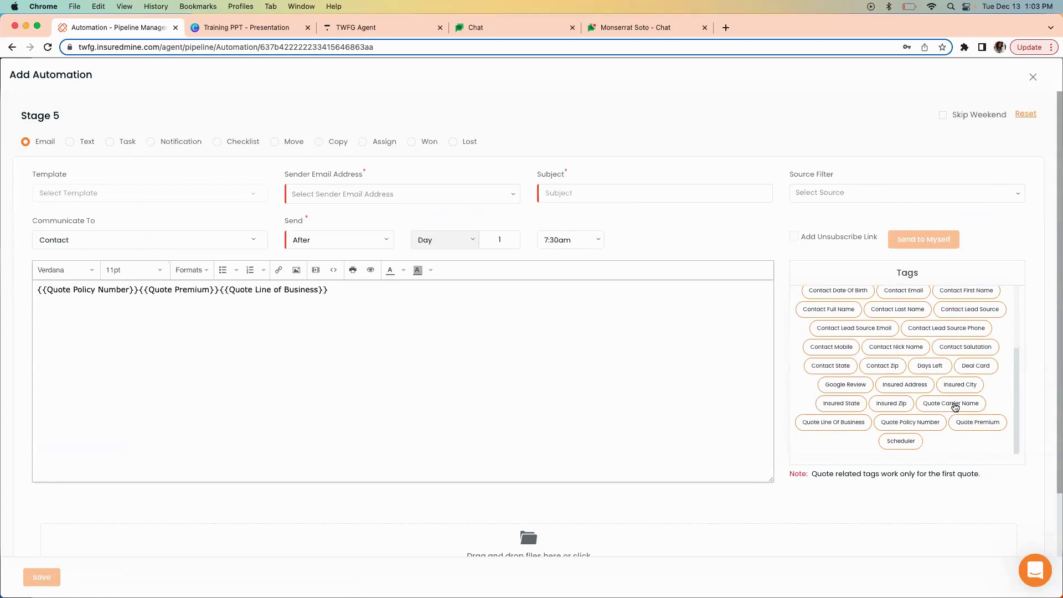
{"action": "left_click", "coordinate": [955, 408]}
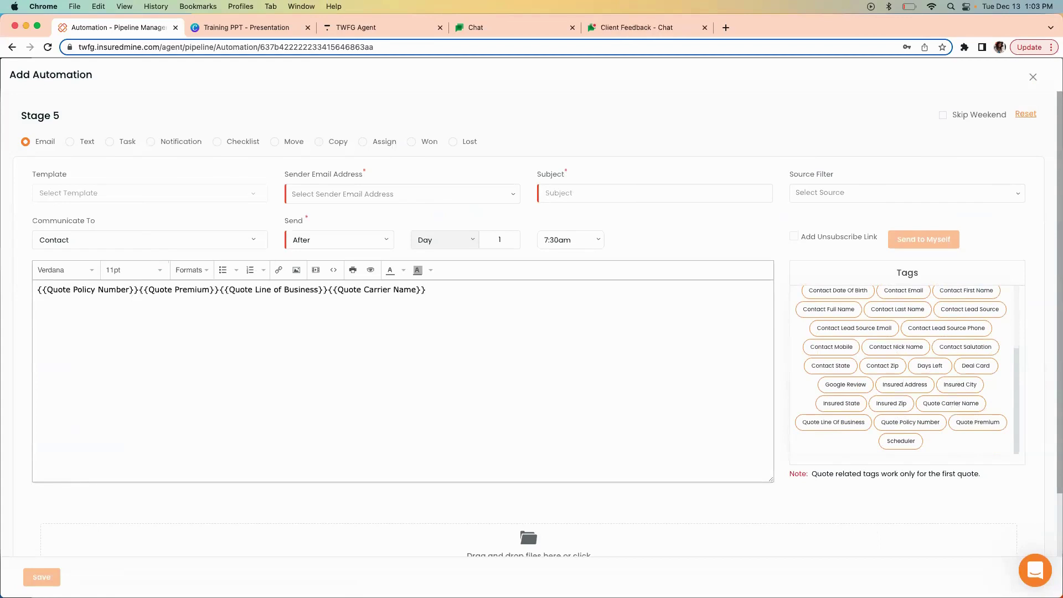
Put each Quote tag on its own line in the email body.
{"action": "left_click", "coordinate": [140, 289]}
{"action": "key", "text": "Return"}
{"action": "key", "text": "Return"}
{"action": "left_click", "coordinate": [119, 317]}
{"action": "key", "text": "Return"}
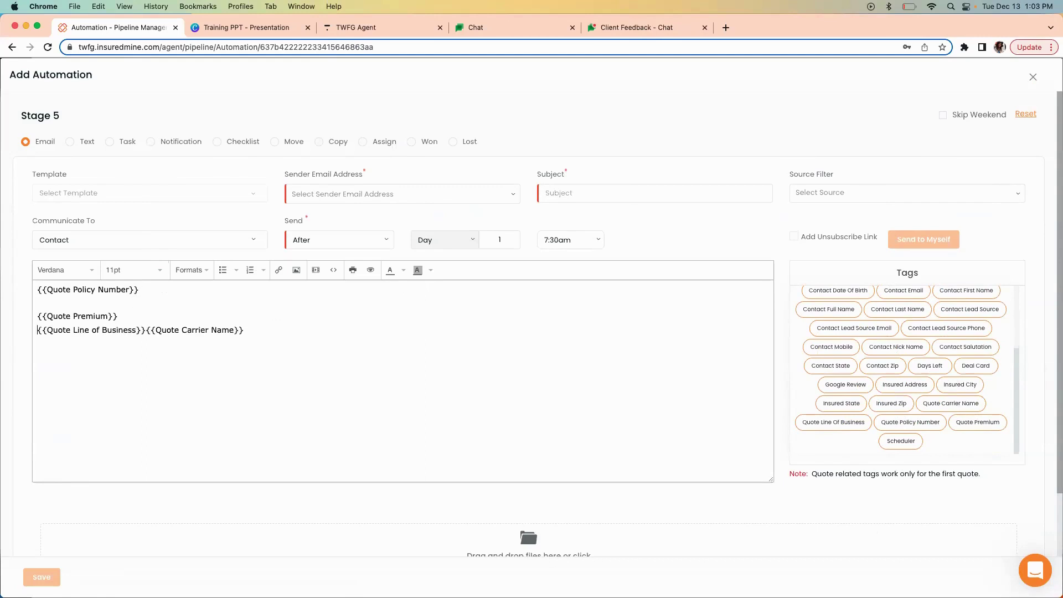
{"action": "left_click", "coordinate": [145, 331]}
{"action": "key", "text": "Return"}
{"action": "key", "text": "Return"}
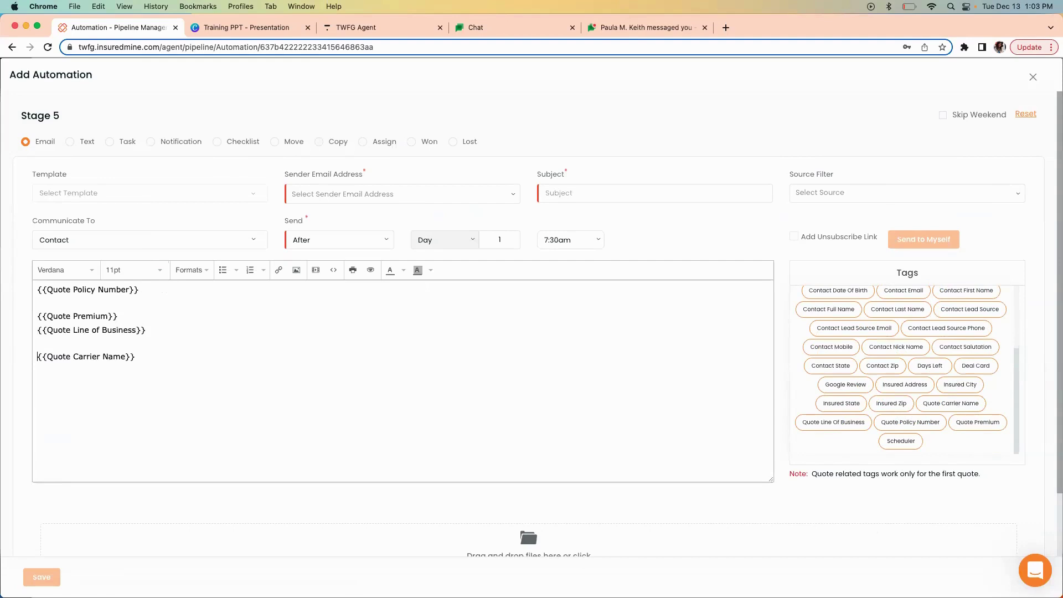
{"action": "left_click", "coordinate": [136, 313]}
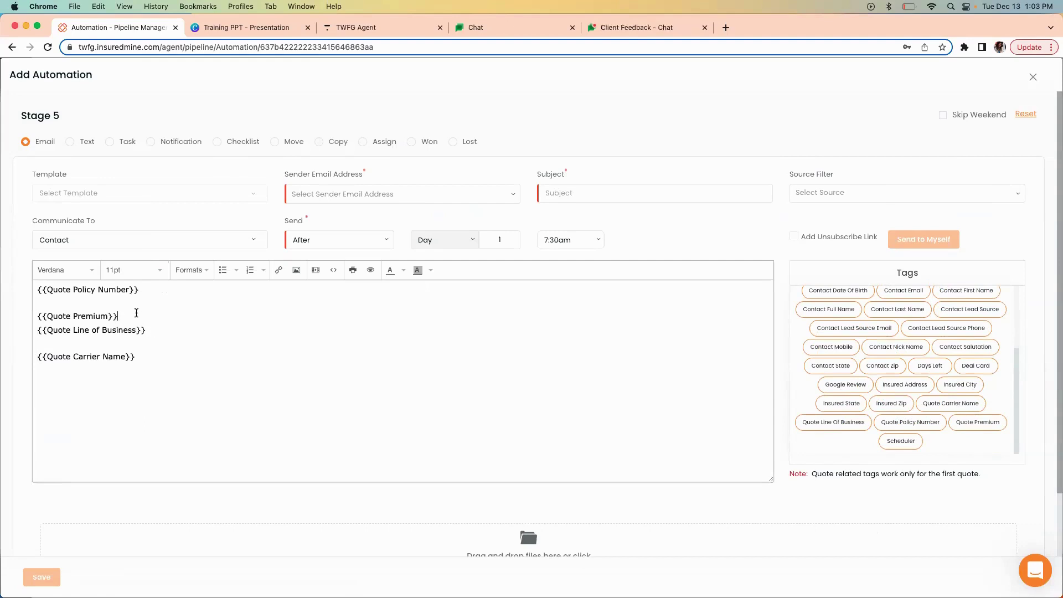
{"action": "triple_click", "coordinate": [96, 360]}
{"action": "triple_click", "coordinate": [121, 330]}
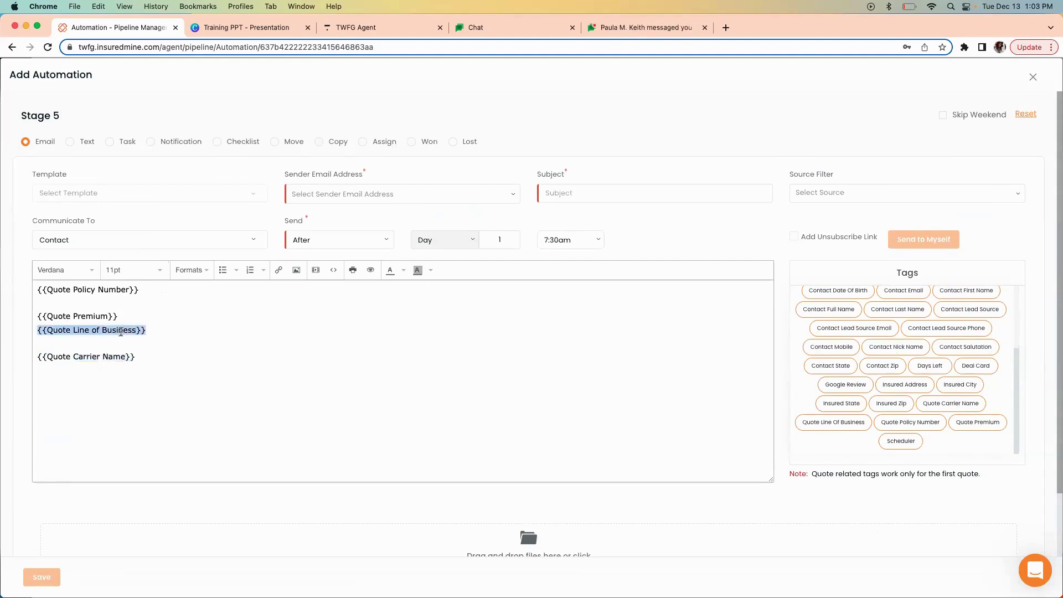
{"action": "triple_click", "coordinate": [93, 318]}
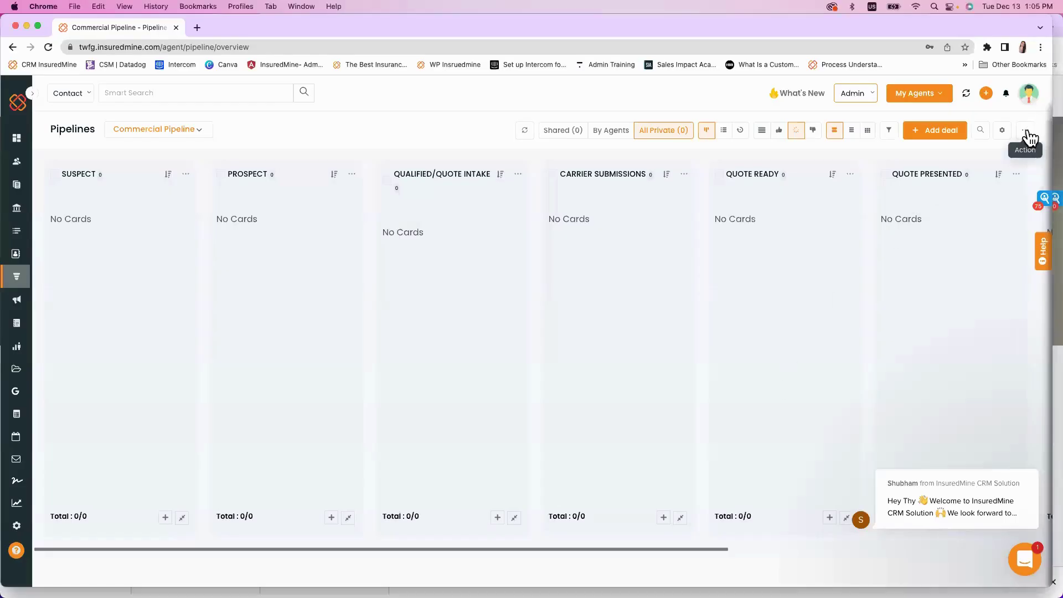
Open Commercial Pipeline automation and review the Suspect and Qualified/Quote intake stage steps.
{"action": "left_click", "coordinate": [1027, 133]}
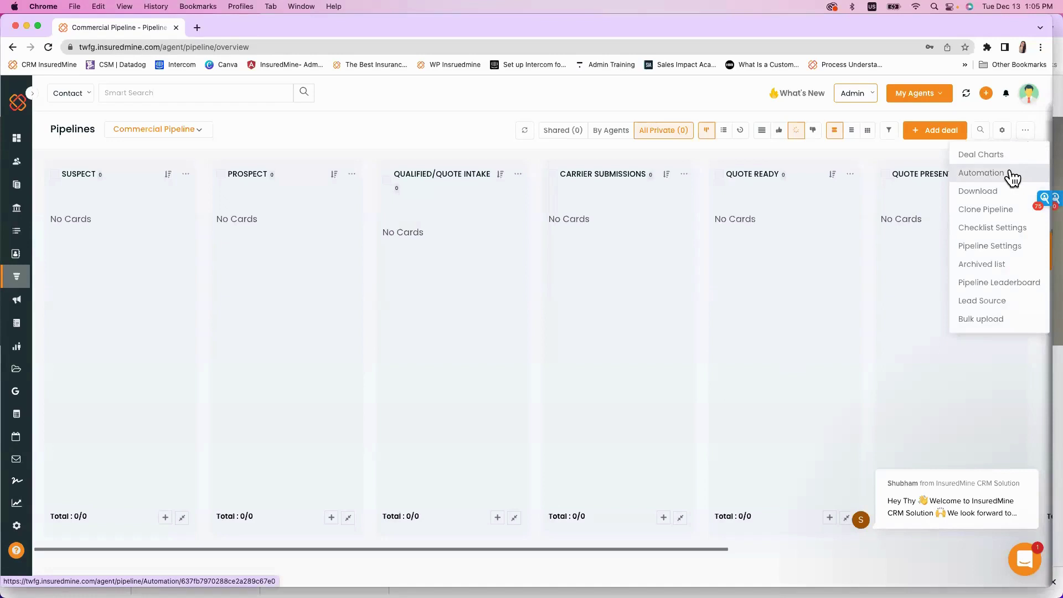
{"action": "left_click", "coordinate": [197, 133]}
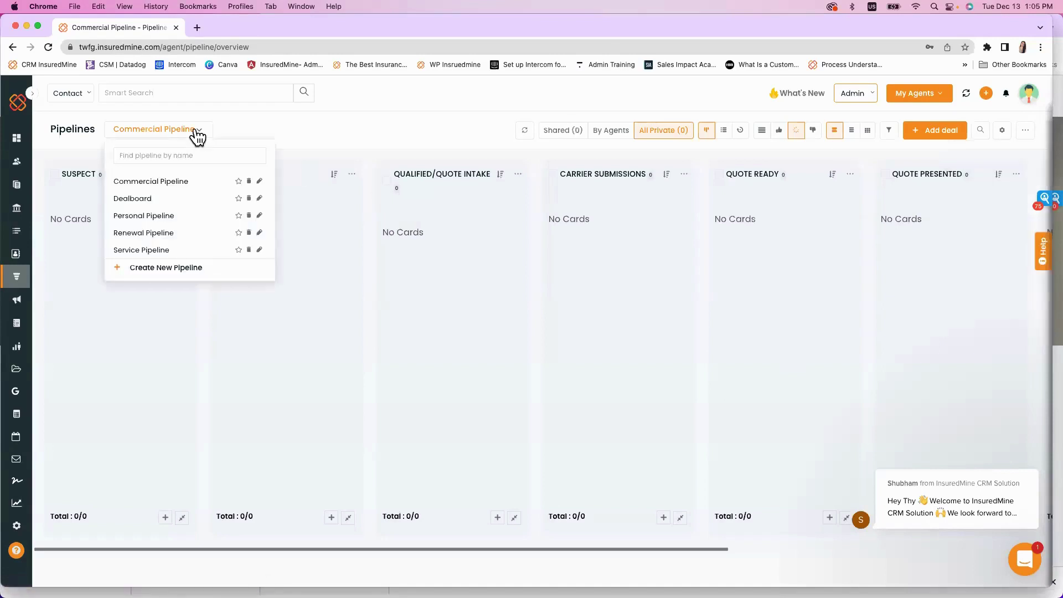
{"action": "left_click", "coordinate": [180, 184]}
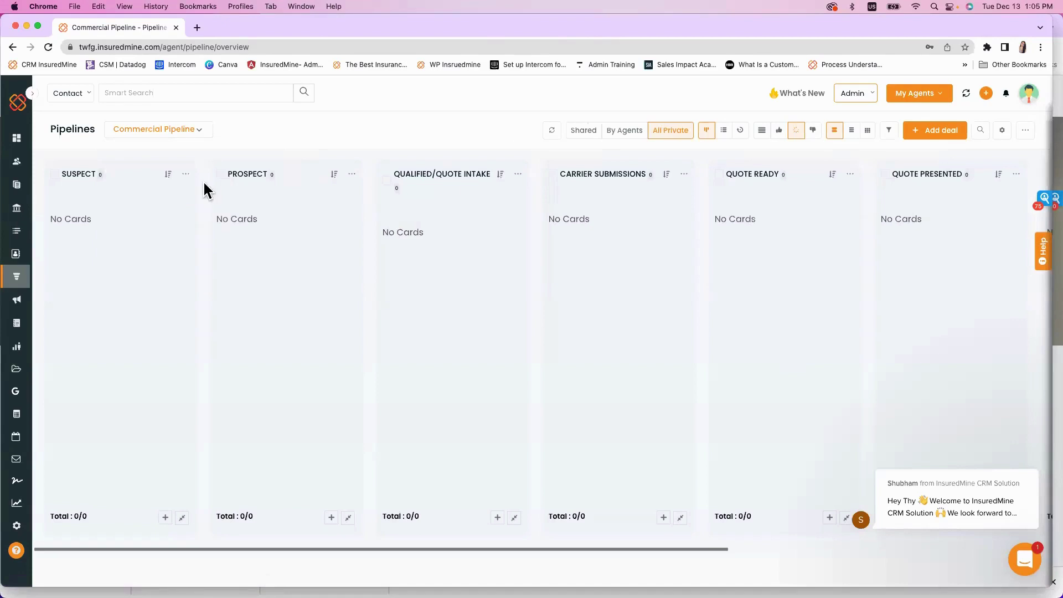
{"action": "left_click", "coordinate": [1028, 136]}
{"action": "left_click", "coordinate": [1012, 171]}
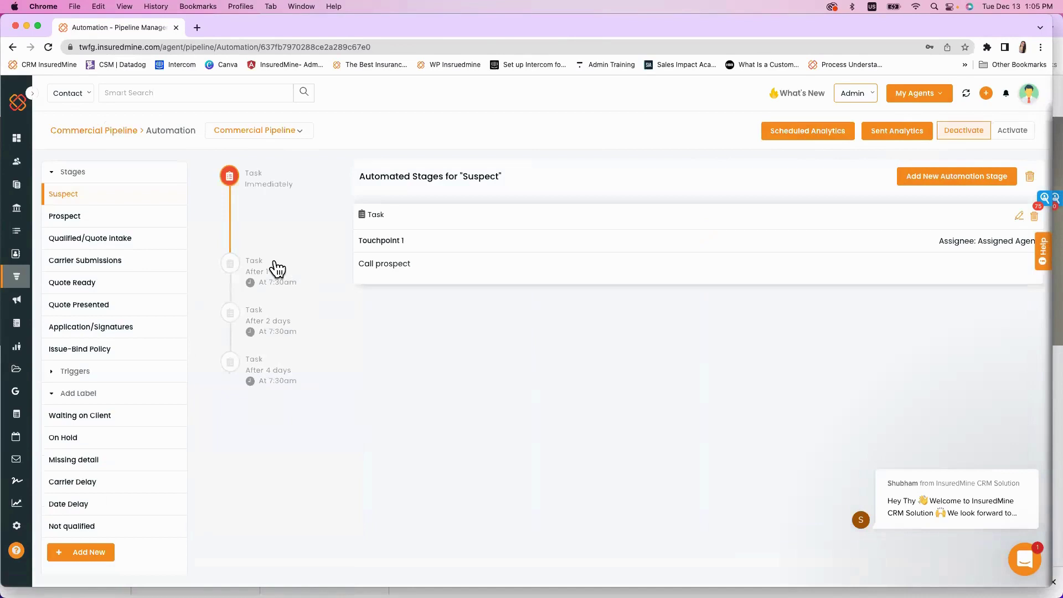
{"action": "left_click", "coordinate": [258, 270]}
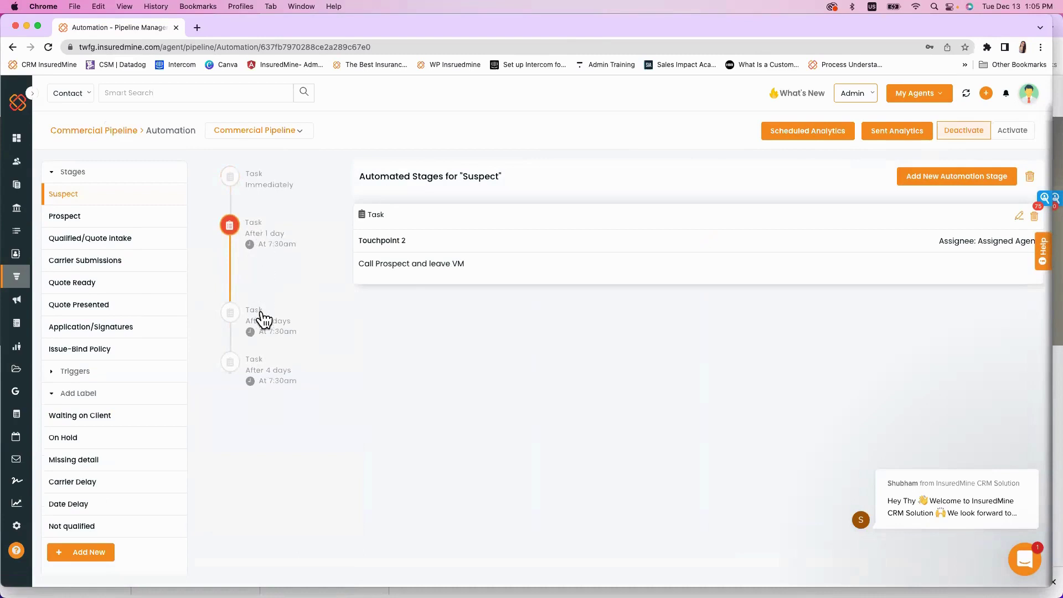
{"action": "left_click", "coordinate": [120, 239]}
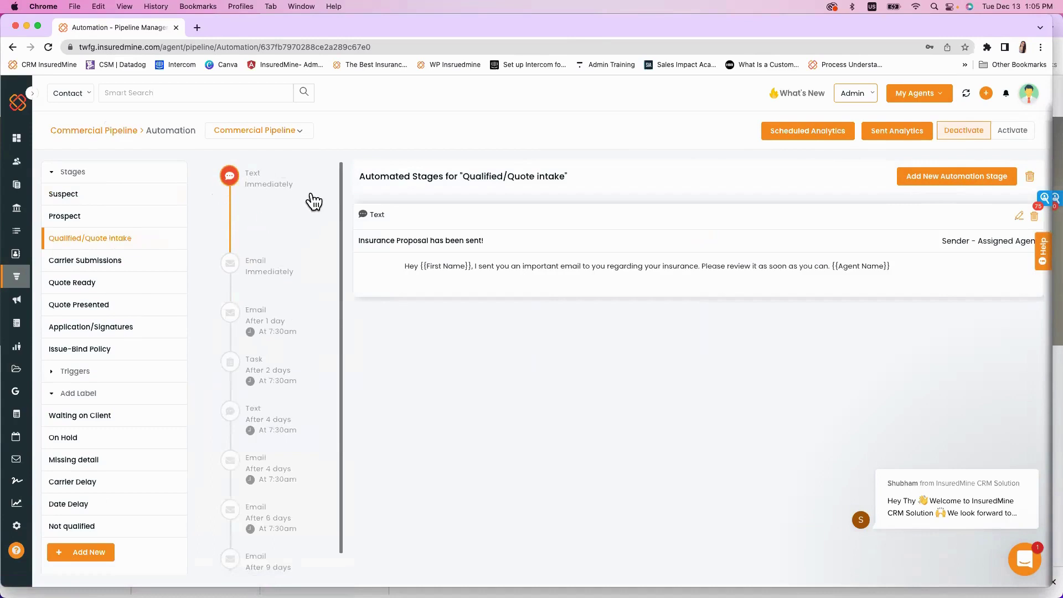
Inspect the one-day email step without changes, then show the Prospect stage's sequence.
{"action": "left_click", "coordinate": [255, 318]}
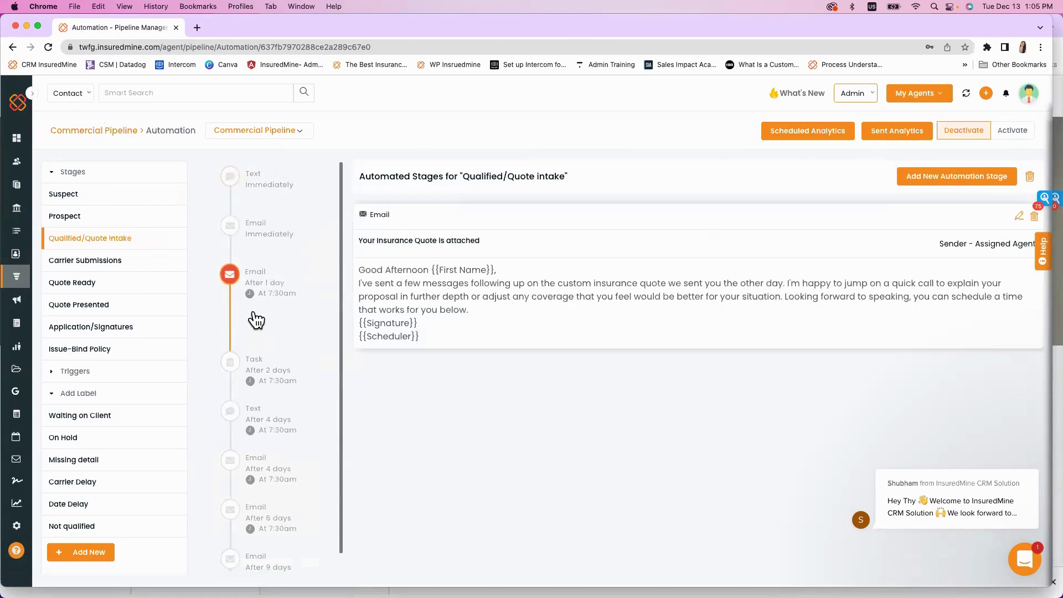
{"action": "left_click", "coordinate": [1018, 219]}
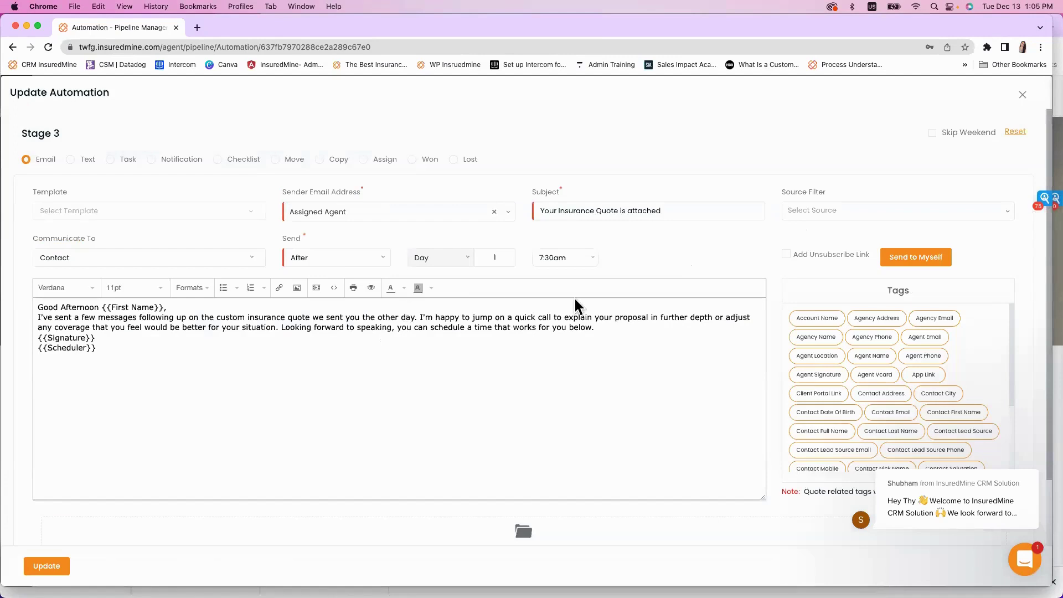
{"action": "left_click", "coordinate": [1025, 95]}
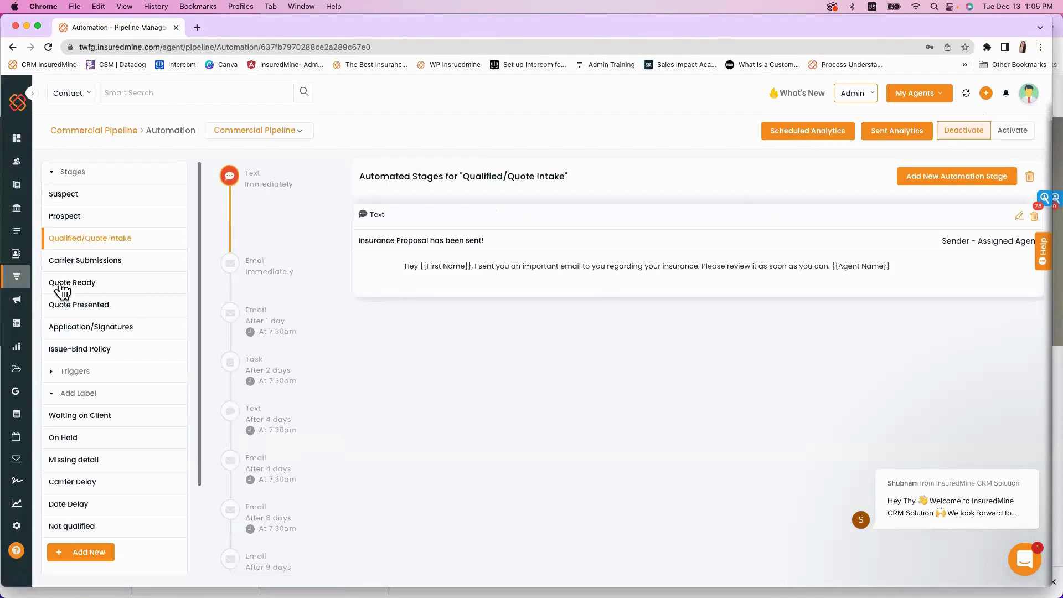
{"action": "left_click", "coordinate": [71, 217]}
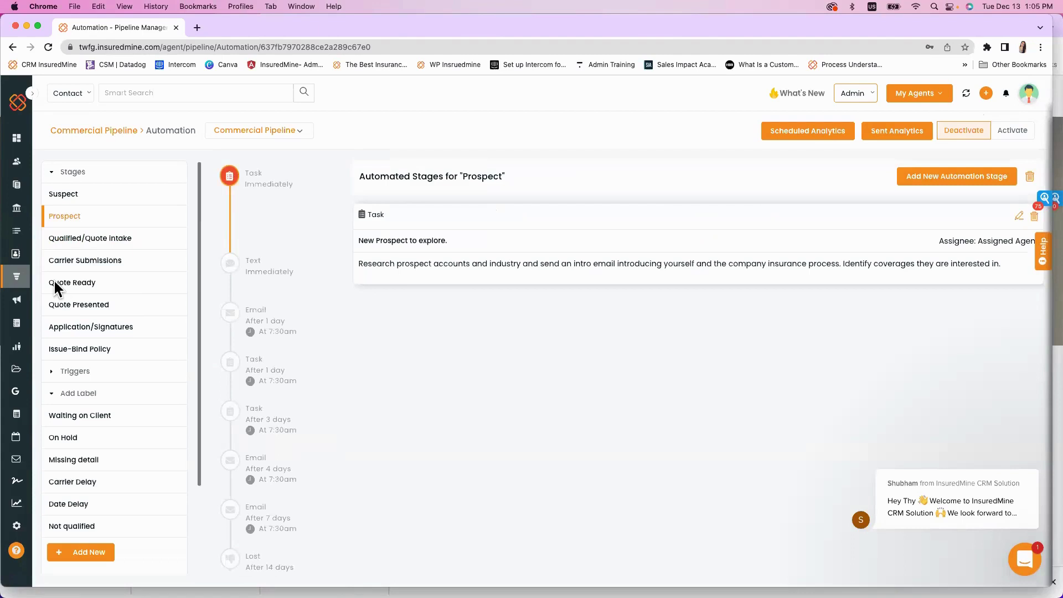
In Tasklist without Priority grouping, start a new task named 'test' with no linked contact.
{"action": "left_click", "coordinate": [19, 324]}
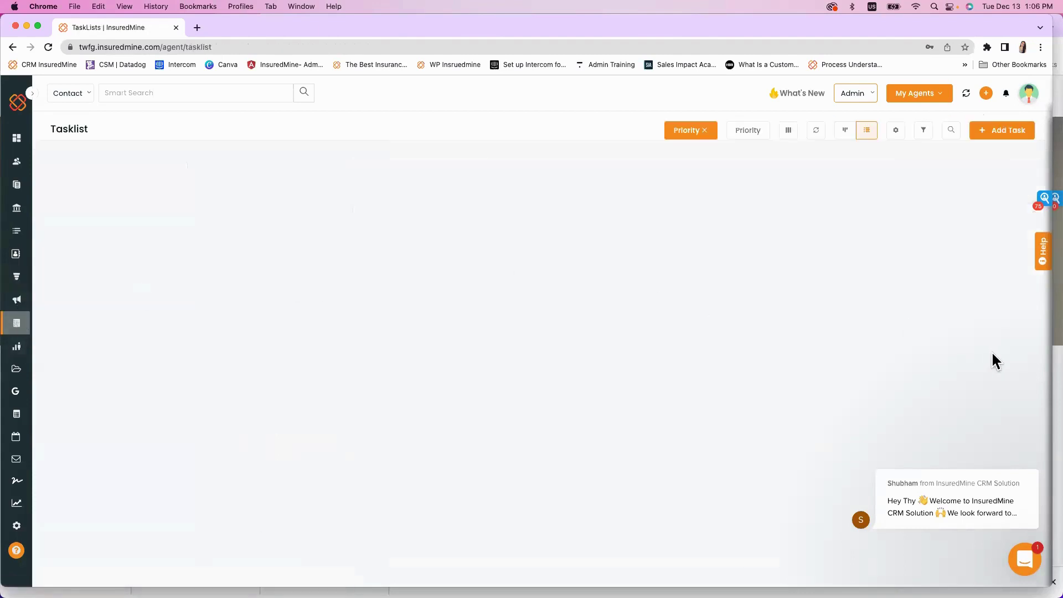
{"action": "left_click", "coordinate": [705, 130]}
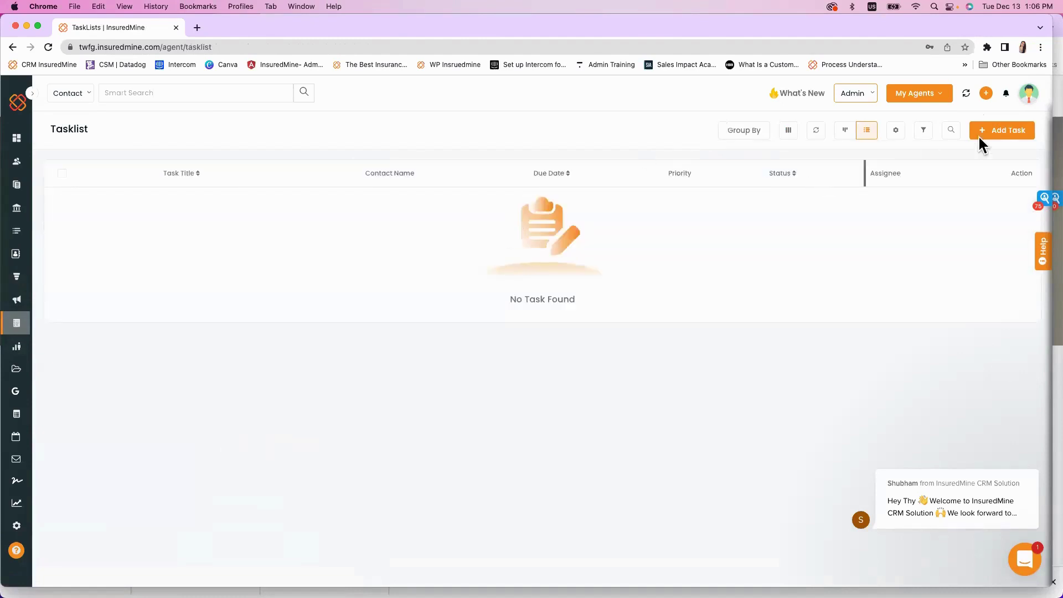
{"action": "left_click", "coordinate": [999, 137]}
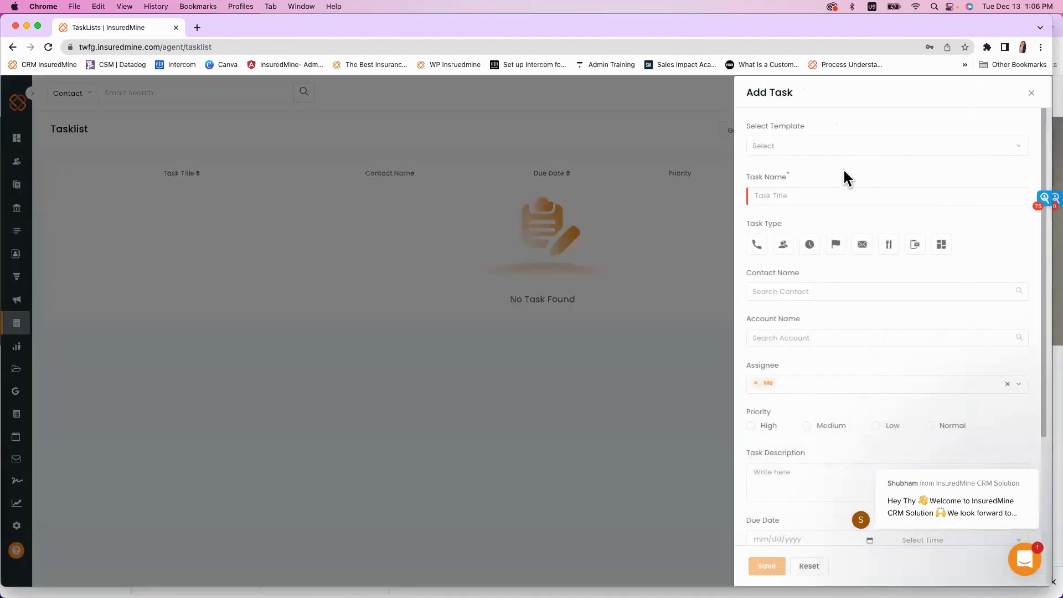
{"action": "left_click", "coordinate": [833, 198]}
{"action": "type", "text": "test"}
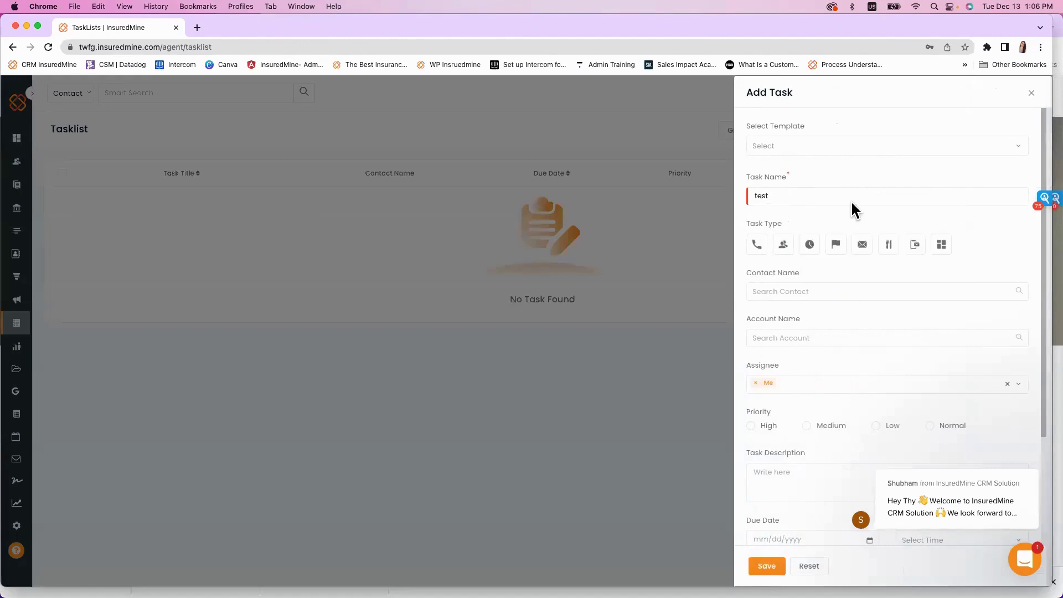
{"action": "left_click", "coordinate": [809, 291]}
{"action": "type", "text": "ra"}
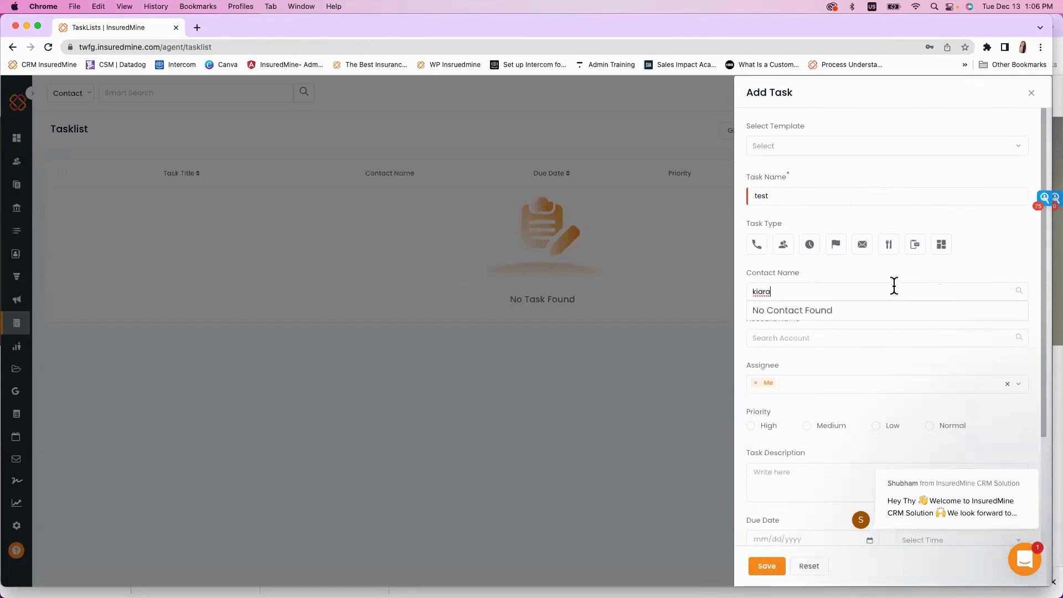
{"action": "key", "text": "BackSpace"}
{"action": "key", "text": "BackSpace"}
{"action": "key", "text": "BackSpace"}
{"action": "key", "text": "BackSpace"}
{"action": "key", "text": "BackSpace"}
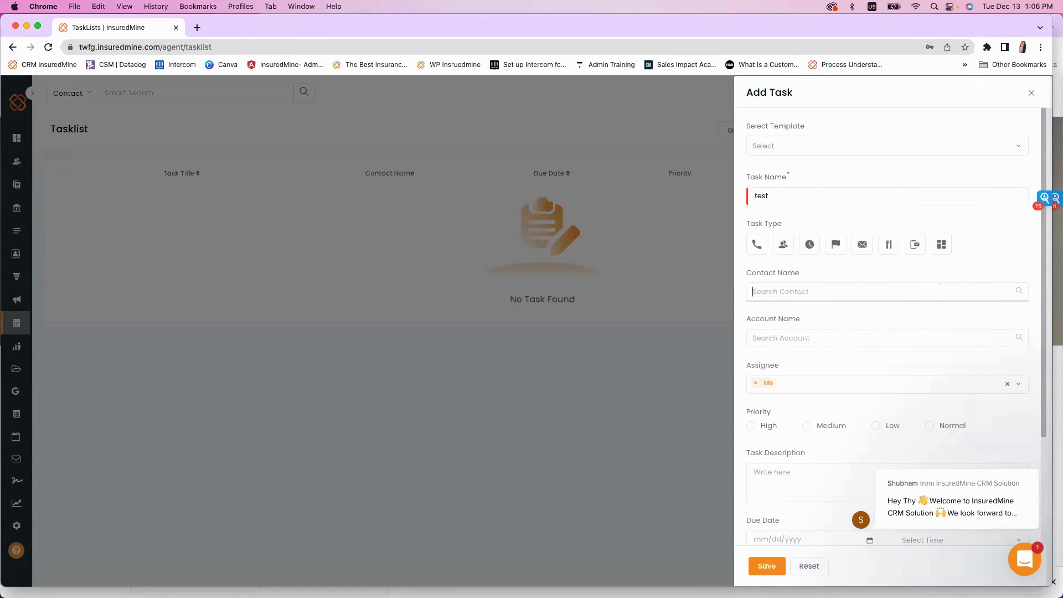
{"action": "scroll", "coordinate": [869, 368], "scroll_direction": "down", "scroll_amount": 3}
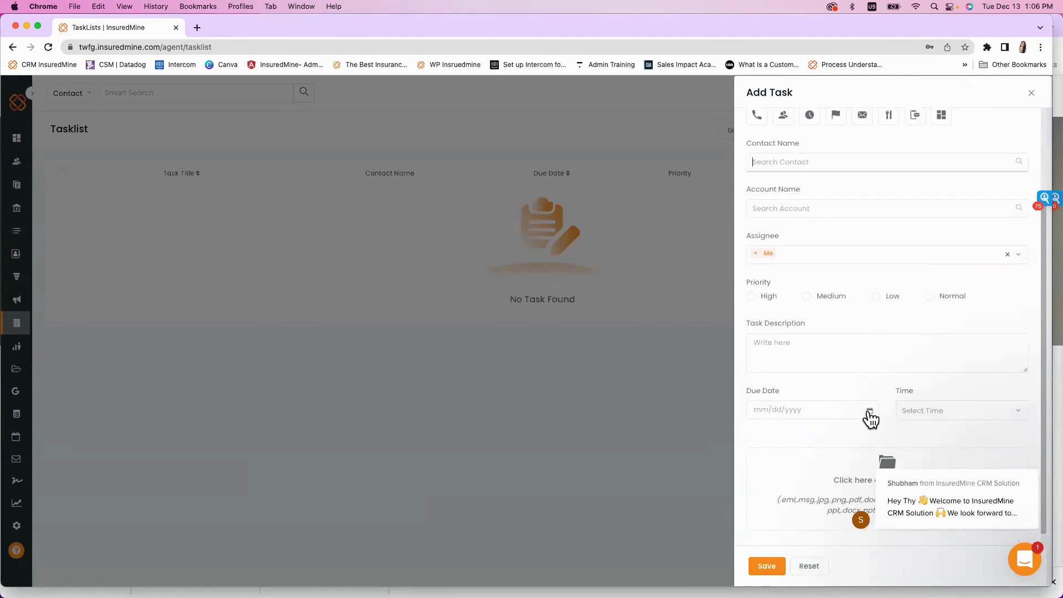
Set the task due 12/13/2022 at 7:30am and save it.
{"action": "left_click", "coordinate": [870, 412]}
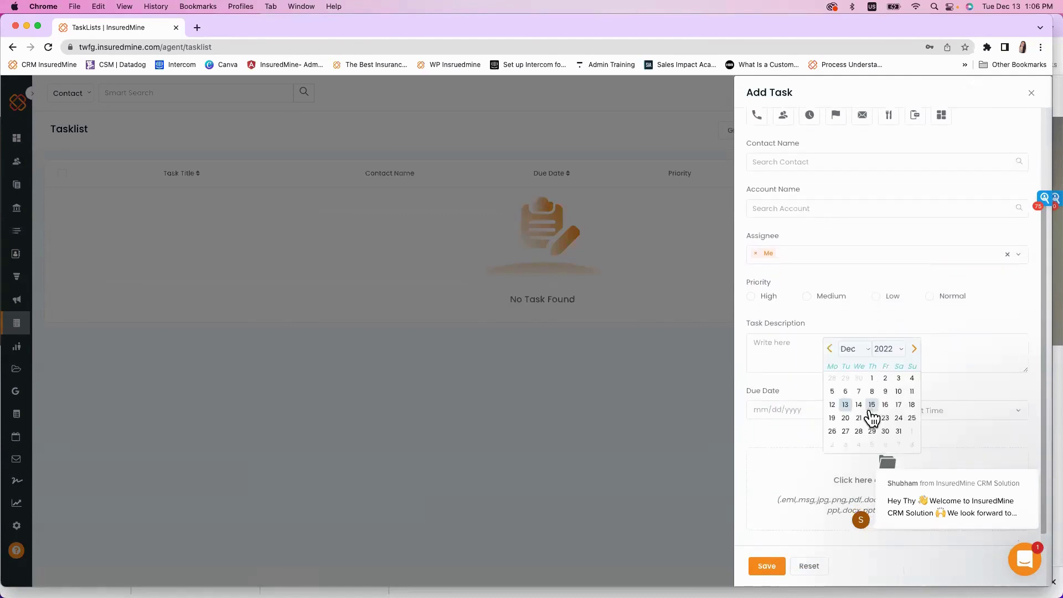
{"action": "left_click", "coordinate": [846, 405]}
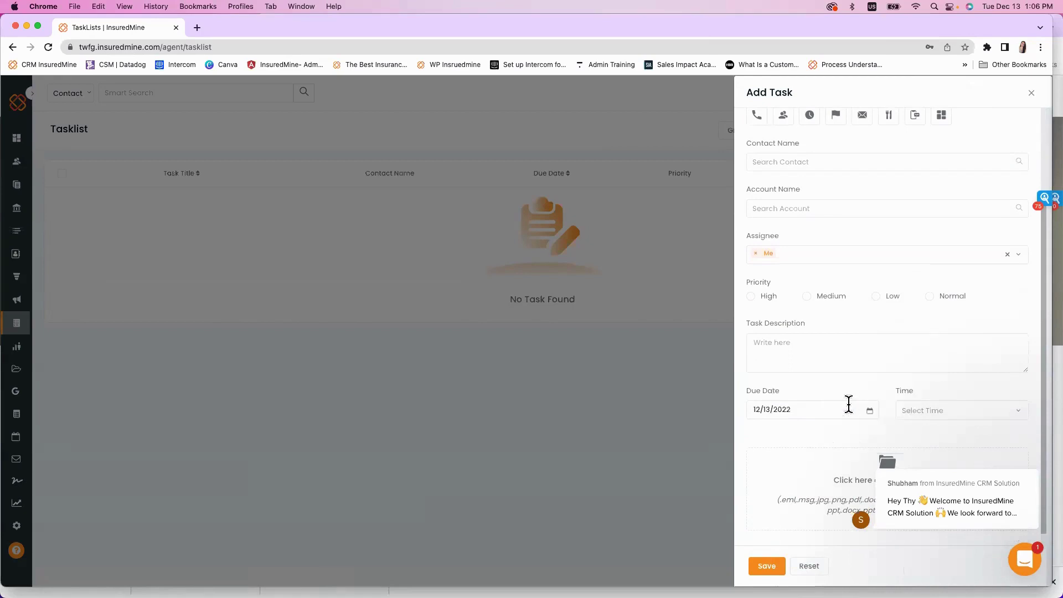
{"action": "left_click", "coordinate": [929, 411]}
{"action": "scroll", "coordinate": [926, 438], "scroll_direction": "down", "scroll_amount": 3}
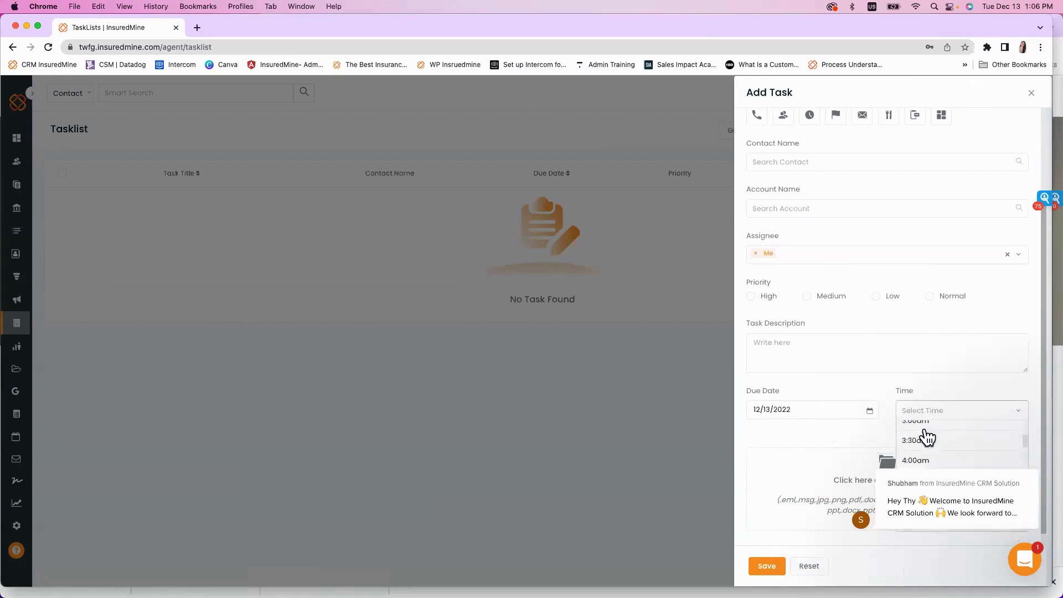
{"action": "mouse_move", "coordinate": [922, 445]}
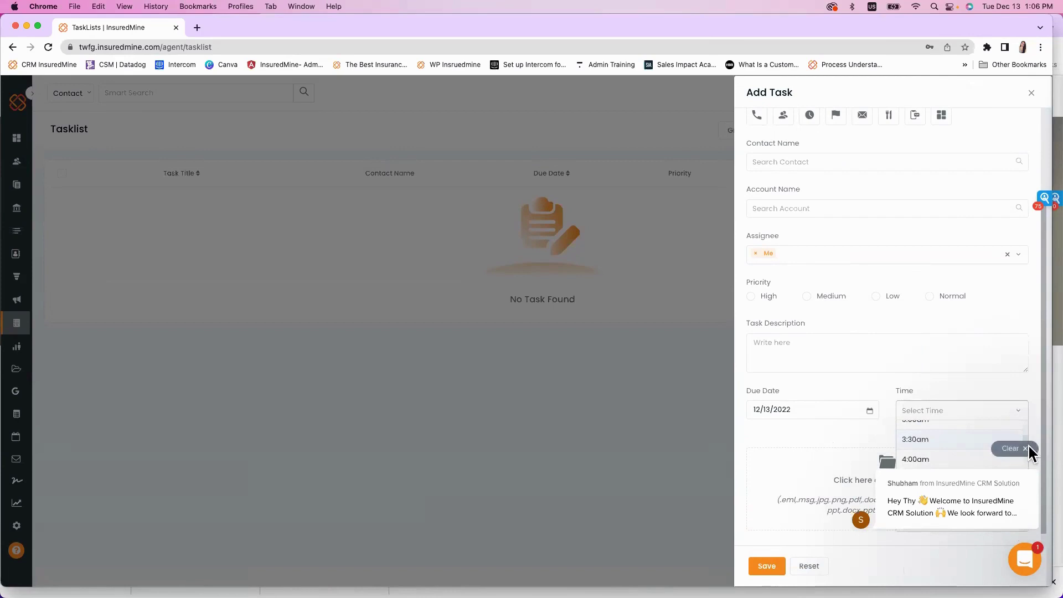
{"action": "scroll", "coordinate": [980, 470], "scroll_direction": "down", "scroll_amount": 5}
{"action": "left_click", "coordinate": [942, 504]}
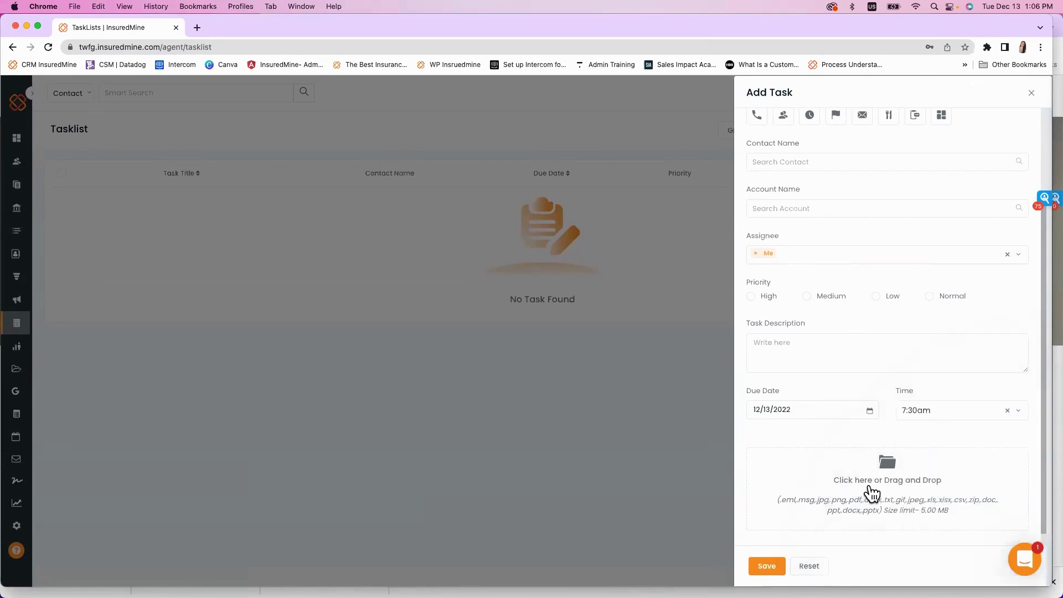
{"action": "scroll", "coordinate": [872, 493], "scroll_direction": "down", "scroll_amount": 1}
{"action": "left_click", "coordinate": [778, 566]}
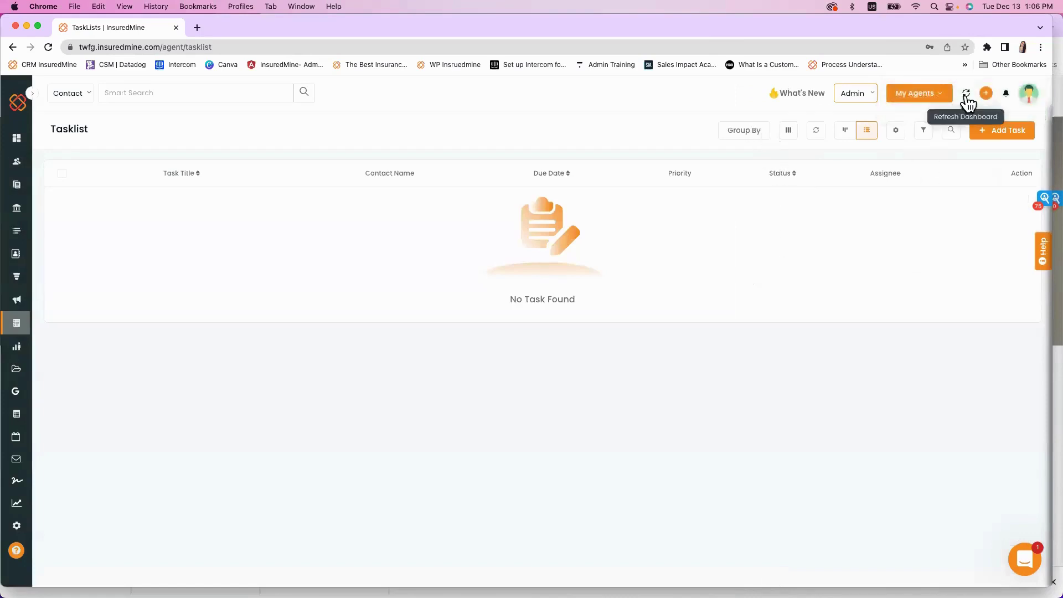
Refresh the Tasklist, open the test task, and change its due date to December 27, 2022.
{"action": "left_click", "coordinate": [967, 95]}
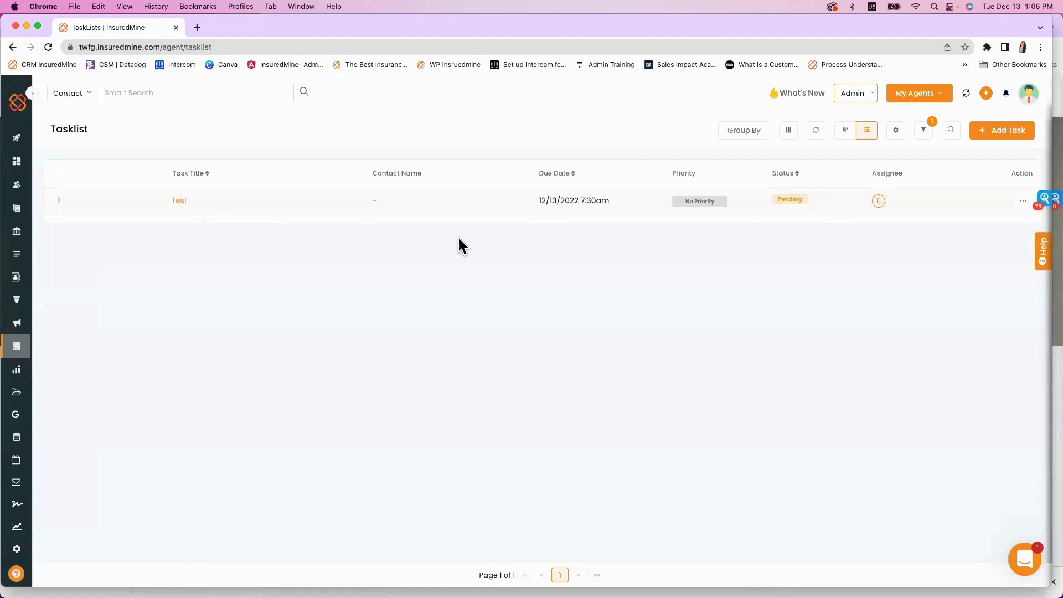
{"action": "left_click", "coordinate": [1023, 201]}
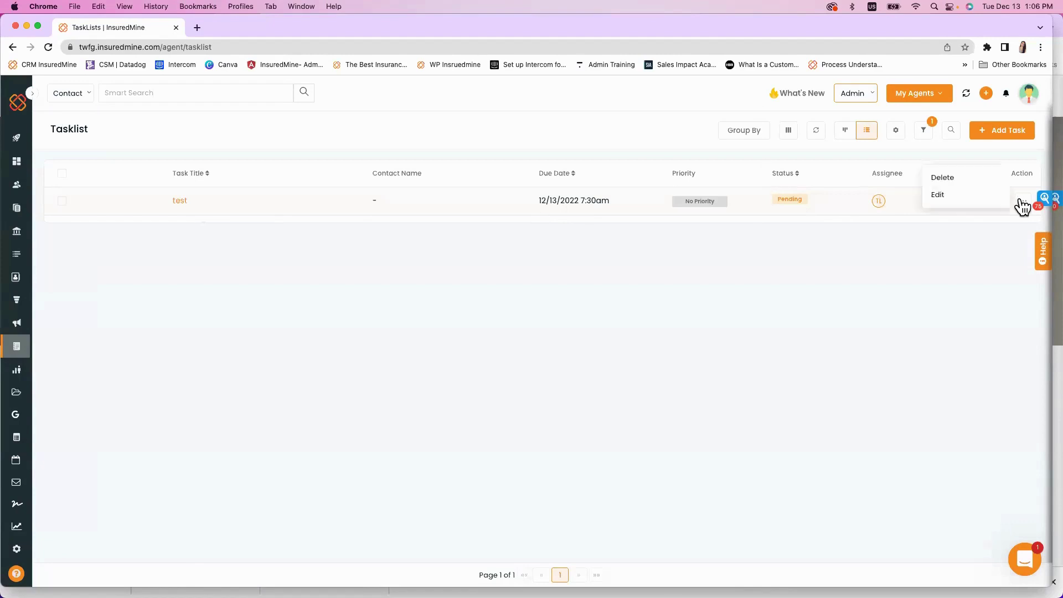
{"action": "left_click", "coordinate": [986, 195]}
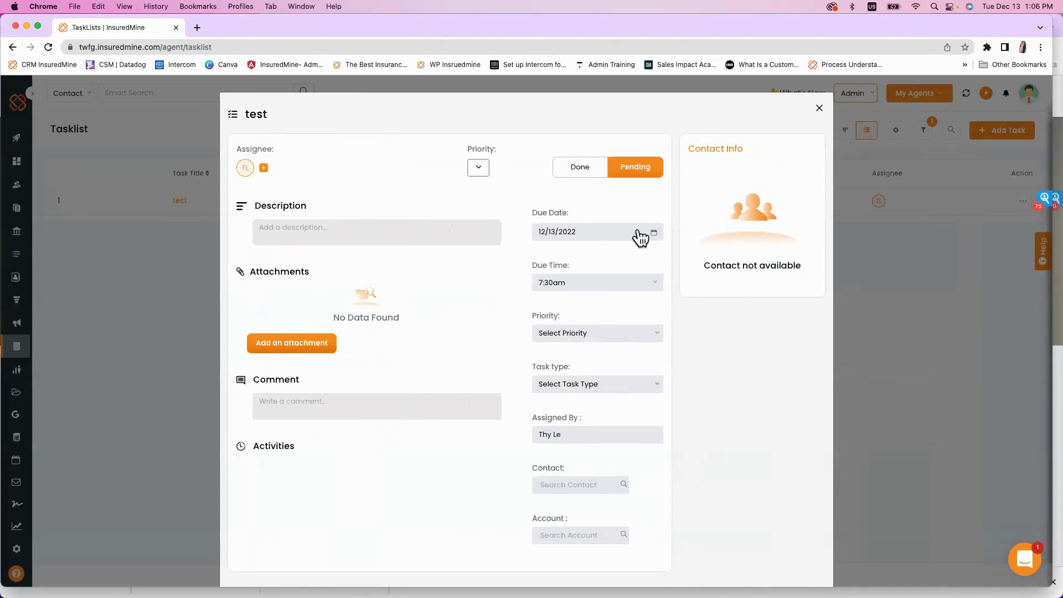
{"action": "left_click", "coordinate": [654, 233]}
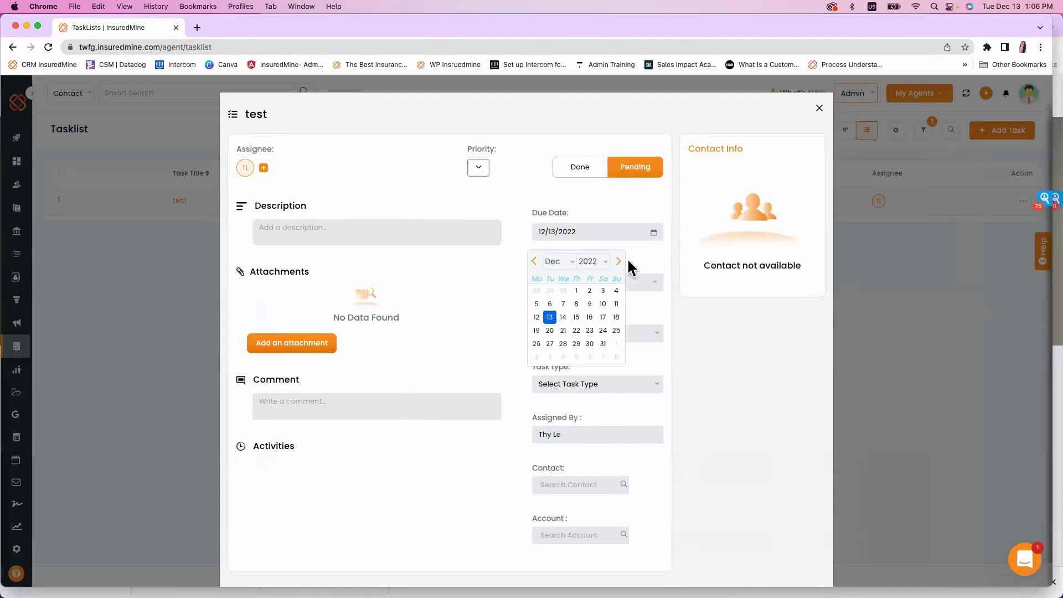
{"action": "left_click", "coordinate": [551, 344]}
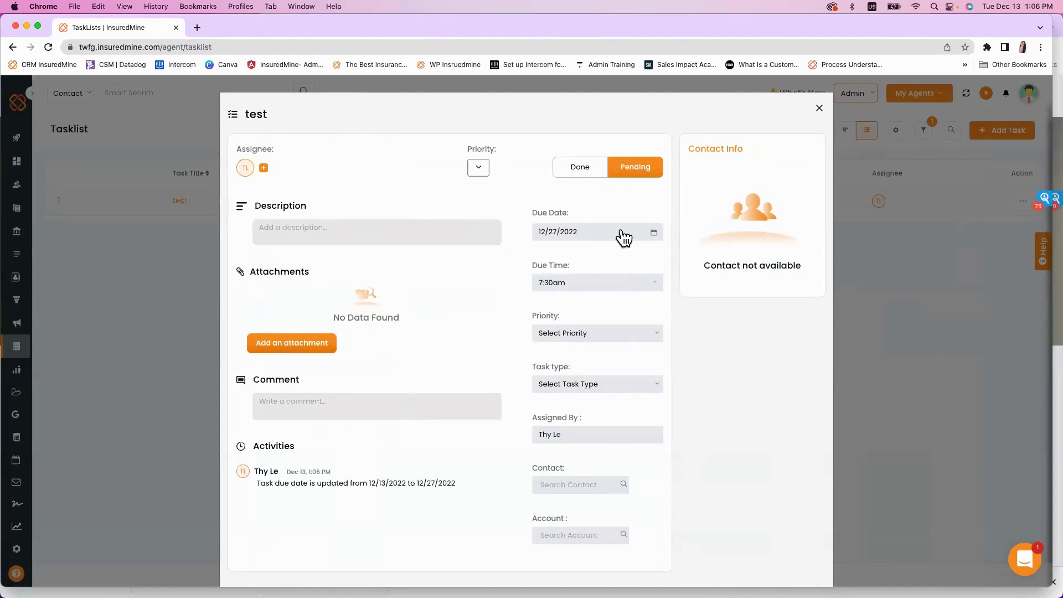
{"action": "scroll", "coordinate": [601, 238], "scroll_direction": "down", "scroll_amount": 1}
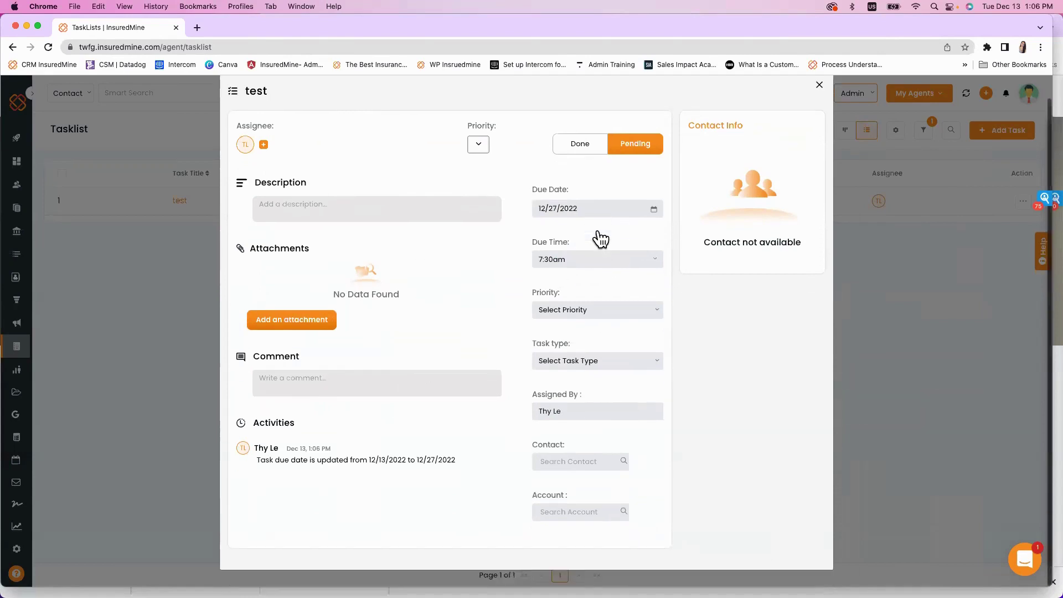
{"action": "scroll", "coordinate": [599, 233], "scroll_direction": "up", "scroll_amount": 1}
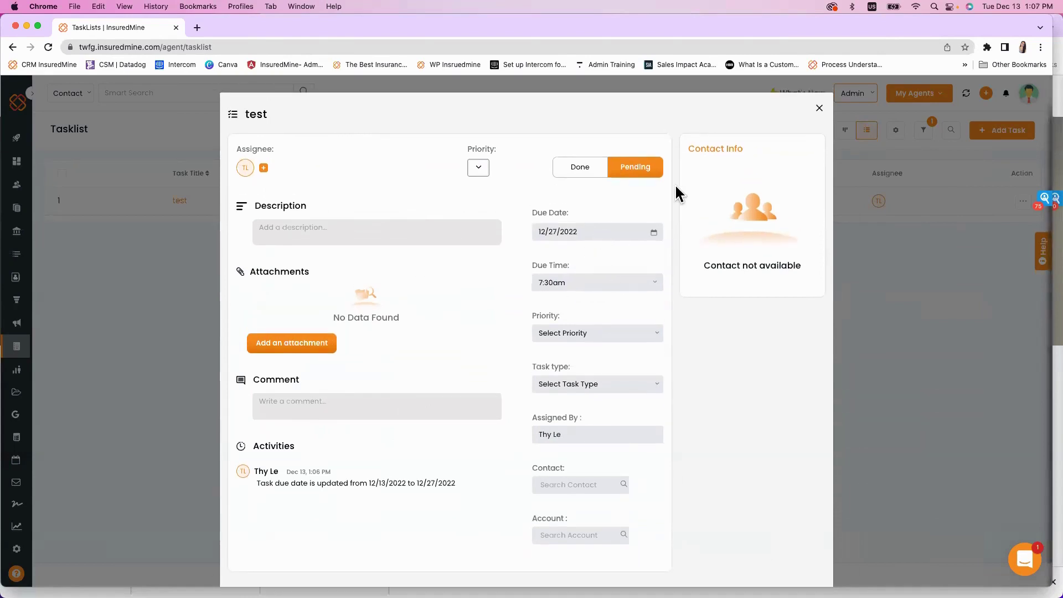
{"action": "left_click", "coordinate": [370, 408]}
{"action": "left_click", "coordinate": [373, 236]}
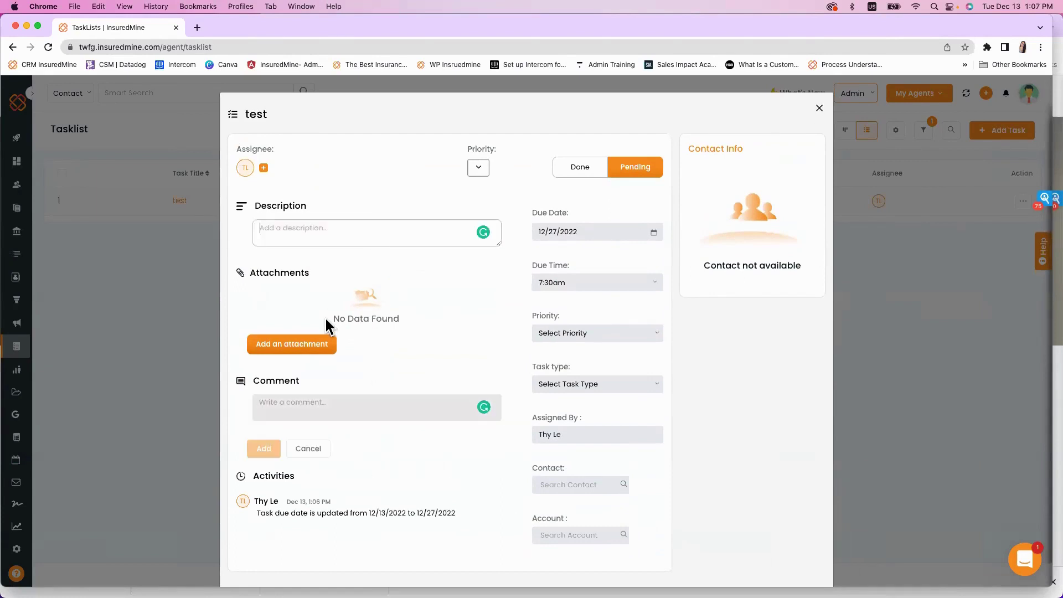
Close the test task's details to return to the Tasklist, showing it Pending and due 12/27/2022 7:30am.
{"action": "left_click", "coordinate": [822, 108]}
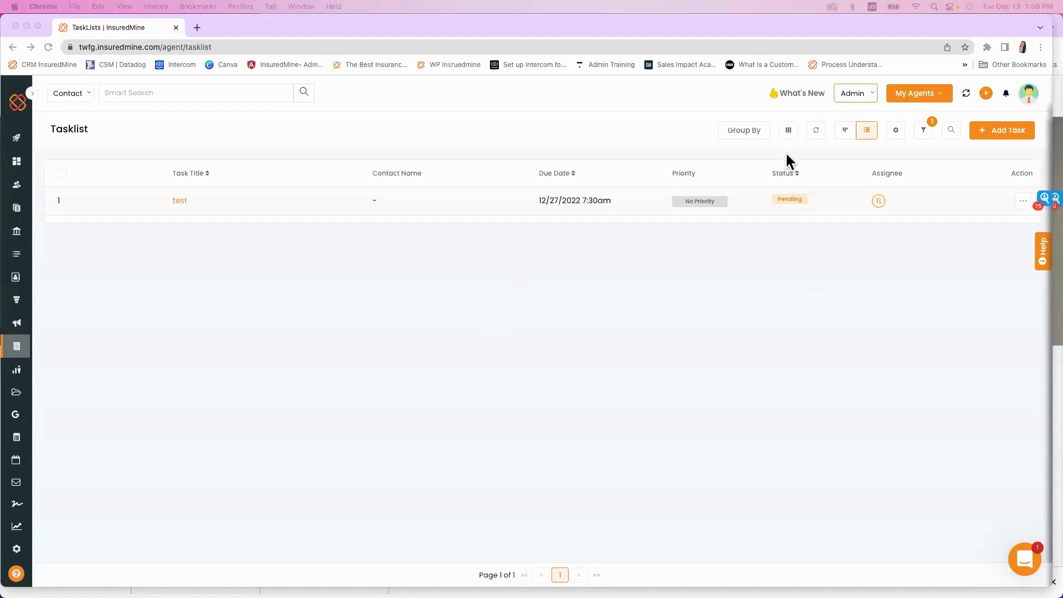
Log out of InsuredMine from the profile menu and begin entering the sign-in email.
{"action": "left_click", "coordinate": [1030, 96]}
{"action": "left_click", "coordinate": [972, 200]}
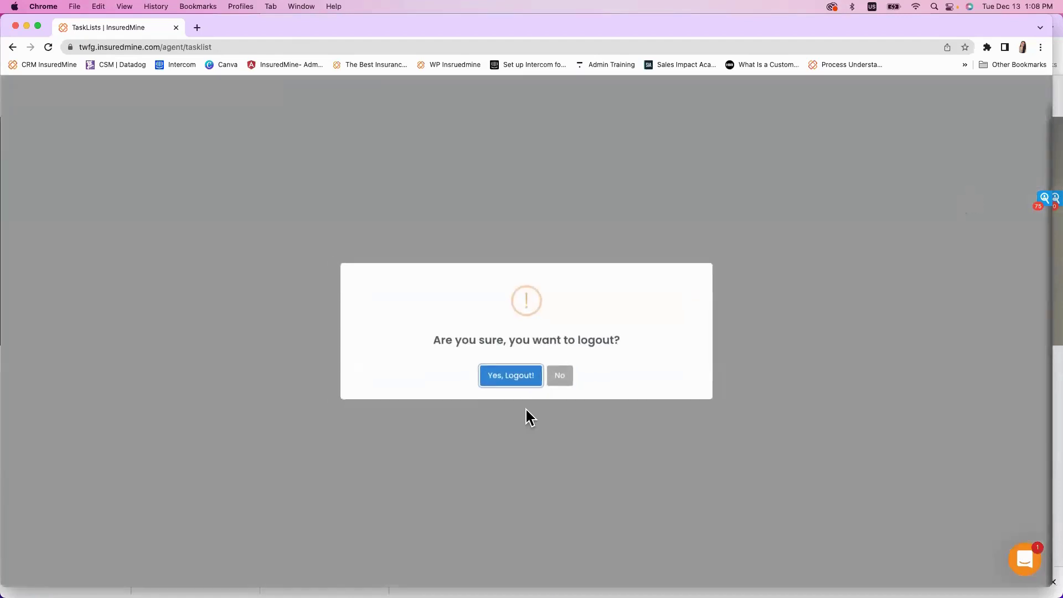
{"action": "left_click", "coordinate": [510, 375]}
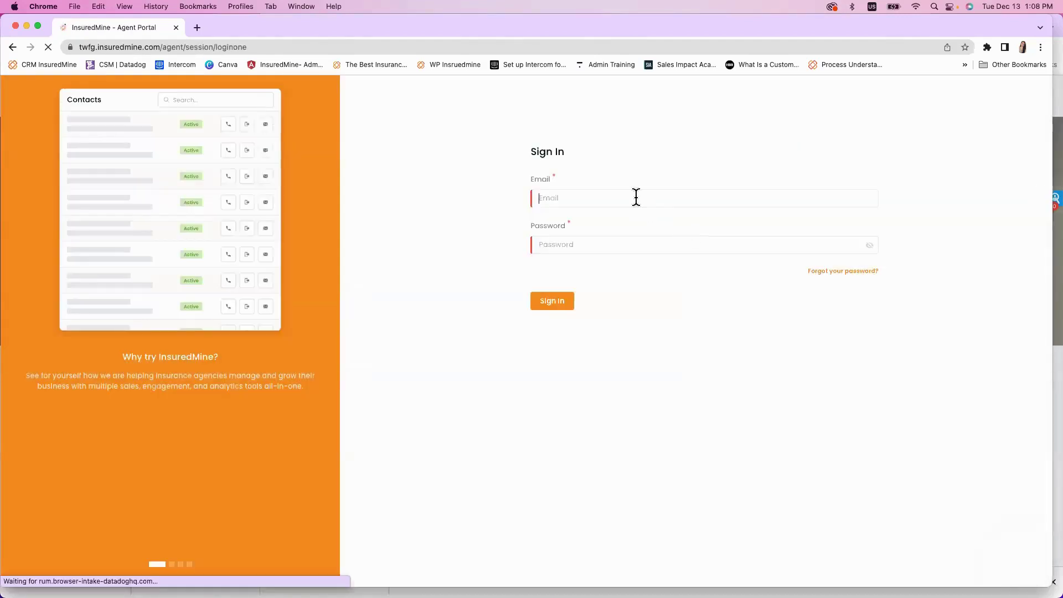
{"action": "left_click", "coordinate": [637, 197]}
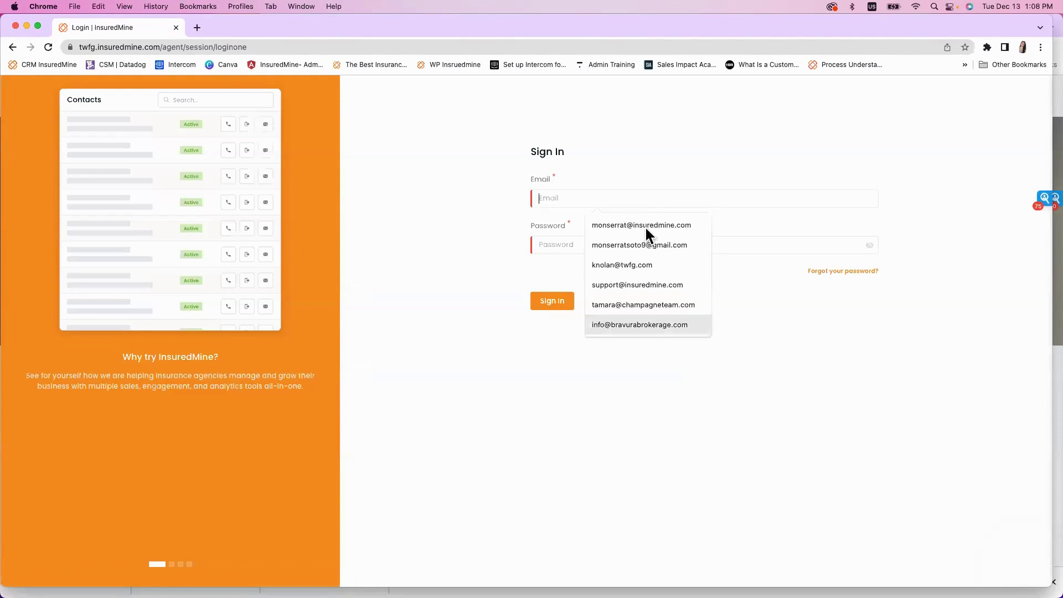
{"action": "left_click", "coordinate": [826, 492]}
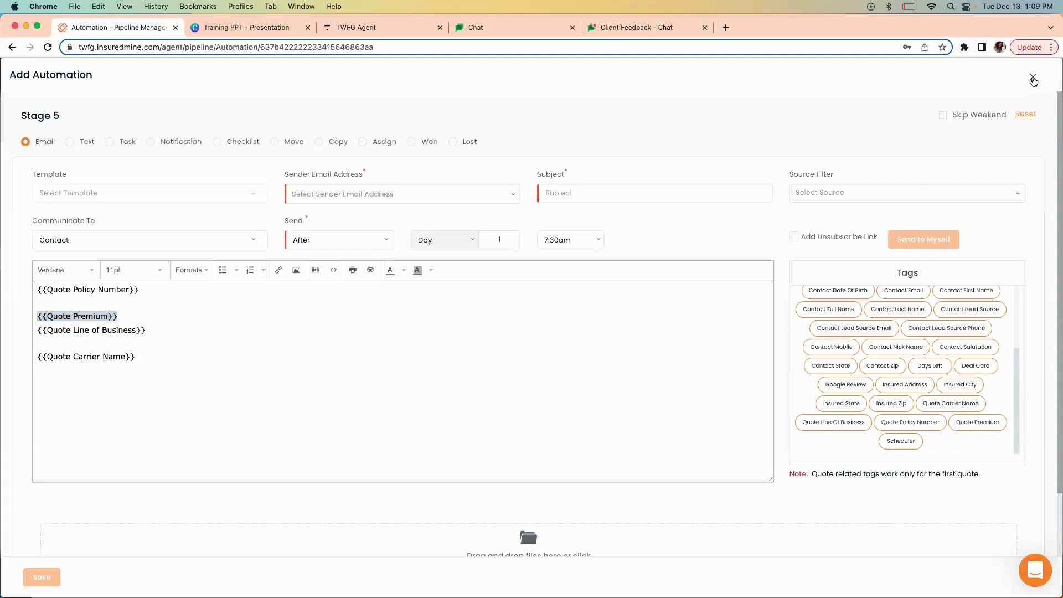
Discard the unsaved Stage 5 automation and open the deal card in the Propose column.
{"action": "left_click", "coordinate": [1033, 78]}
{"action": "left_click", "coordinate": [514, 371]}
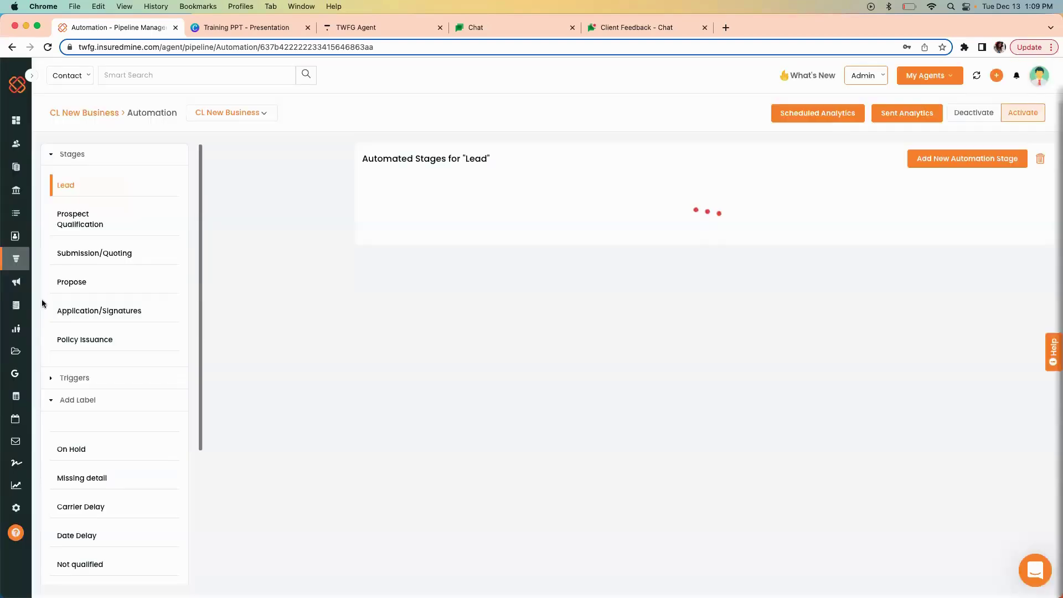
{"action": "left_click", "coordinate": [16, 258]}
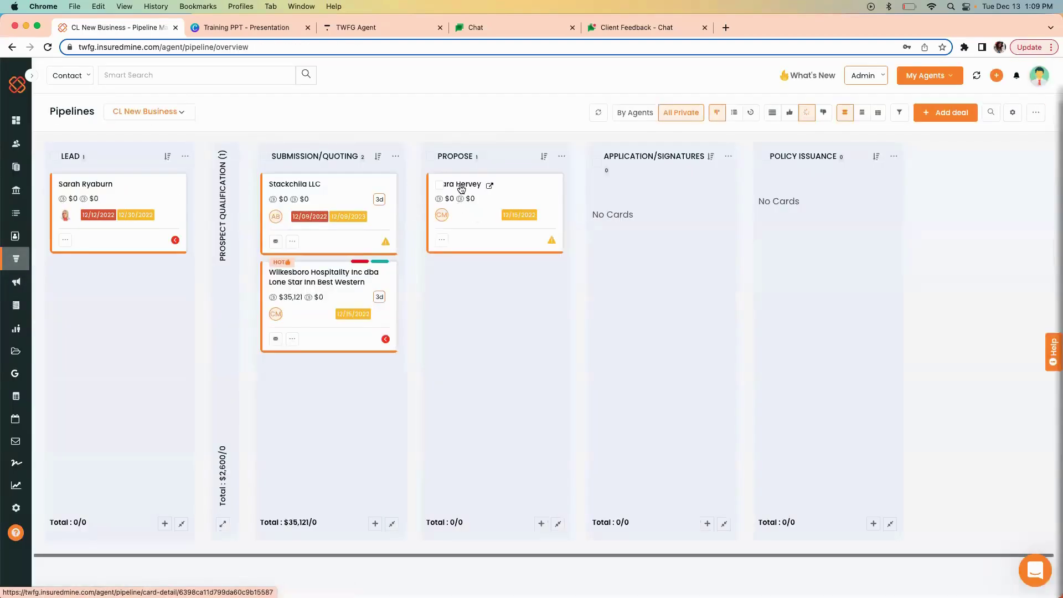
{"action": "left_click", "coordinate": [461, 188]}
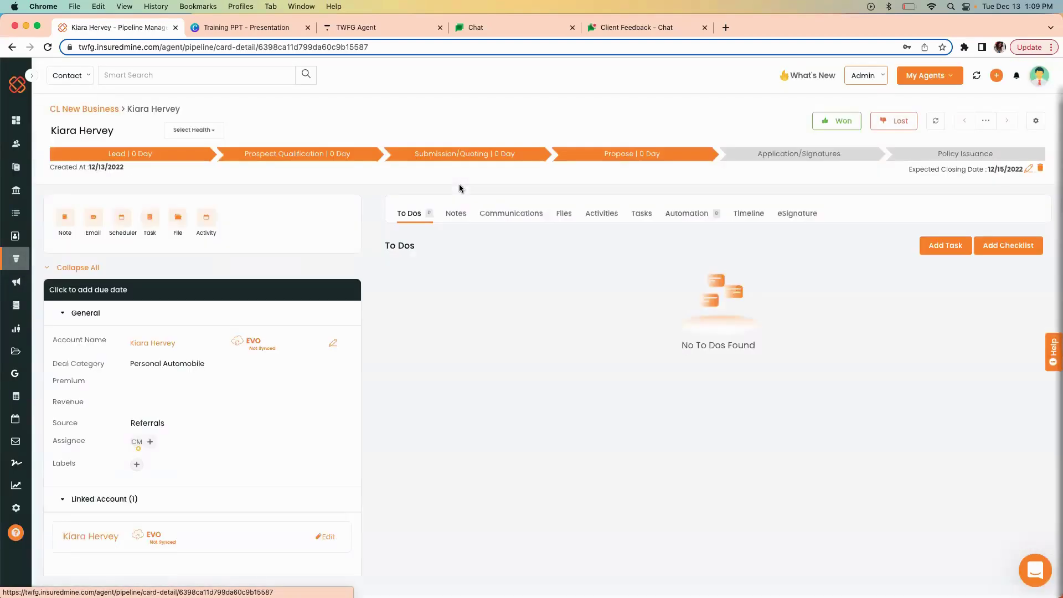
Start a new email for the deal using the BR000 > Pending Policy template.
{"action": "left_click", "coordinate": [95, 222]}
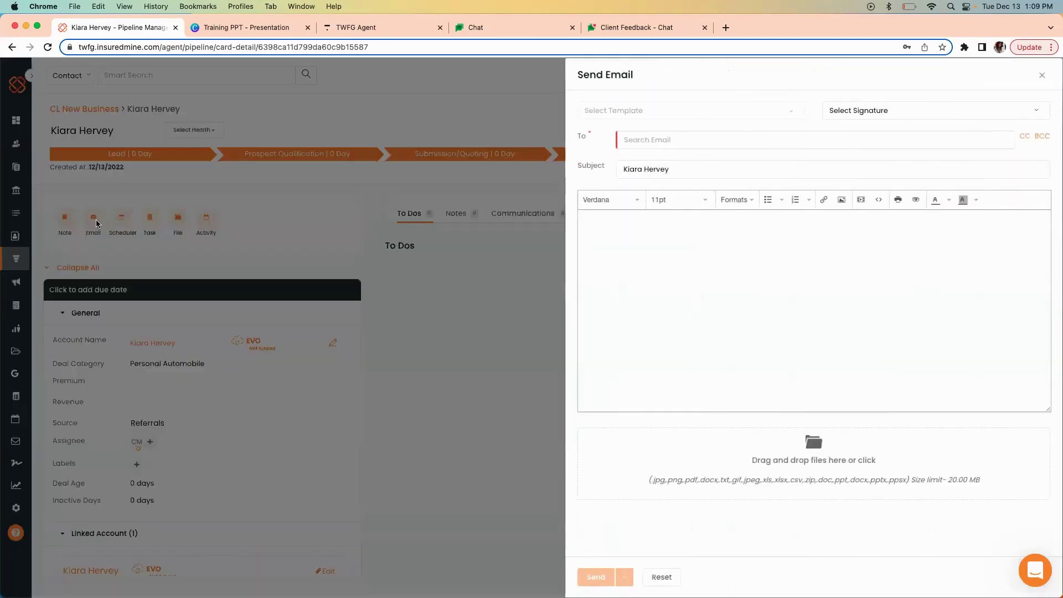
{"action": "left_click", "coordinate": [693, 113]}
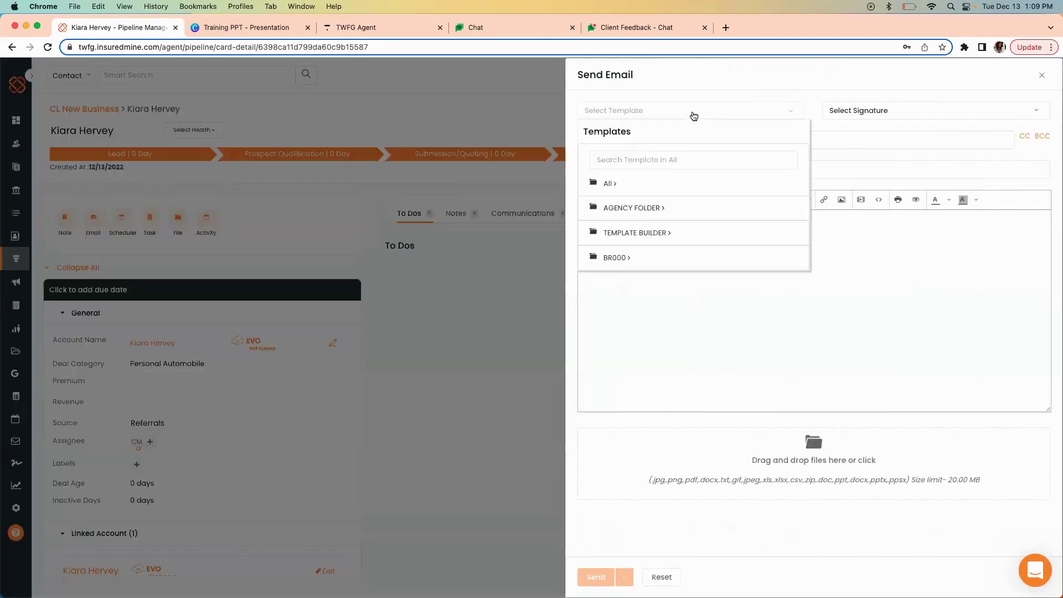
{"action": "left_click", "coordinate": [627, 256]}
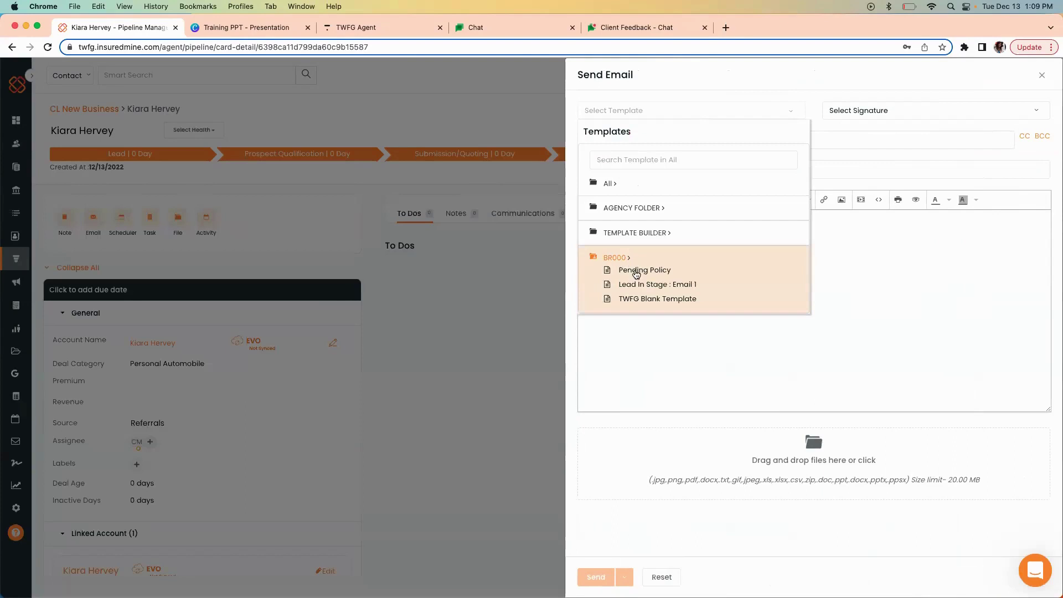
{"action": "left_click", "coordinate": [636, 274]}
Add two lines of filler text after the closing sentence, then close the draft unsent.
{"action": "scroll", "coordinate": [797, 325], "scroll_direction": "down", "scroll_amount": 3}
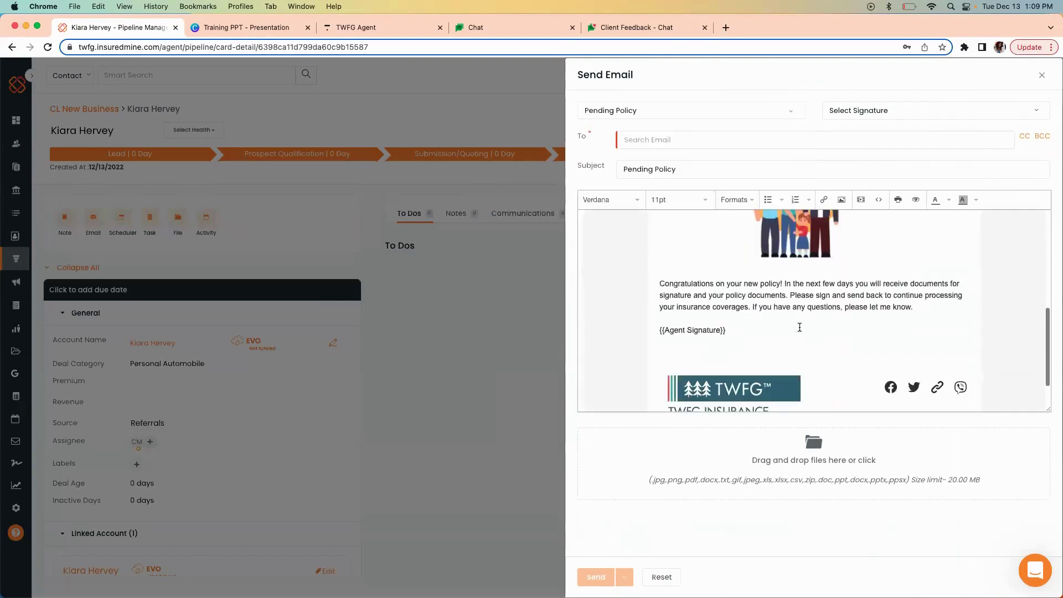
{"action": "left_click", "coordinate": [928, 308]}
{"action": "type", "text": "jfkjeoaijfiedja"}
{"action": "key", "text": "Return"}
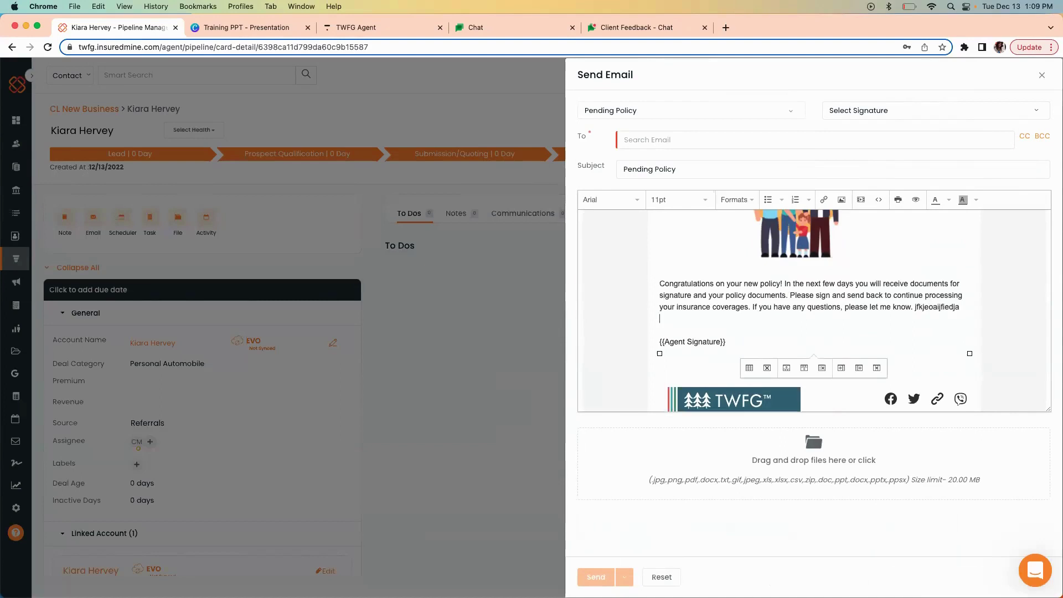
{"action": "type", "text": "kjfeoiajfdkla"}
{"action": "left_click", "coordinate": [1042, 75]}
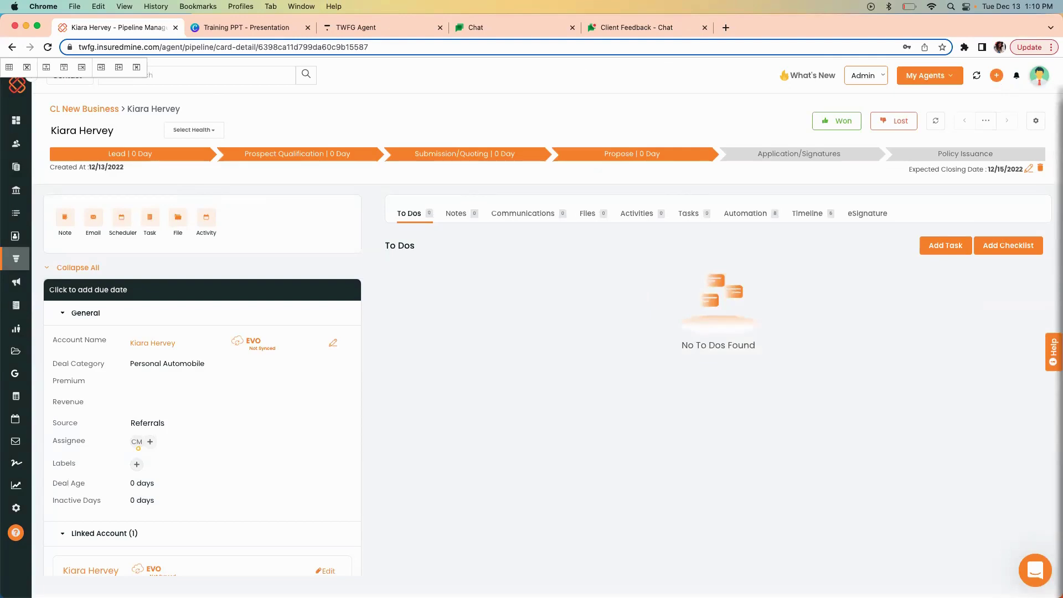
Present the Training PPT full screen from slide 20 and advance to the Automation Options slide.
{"action": "left_click", "coordinate": [253, 27]}
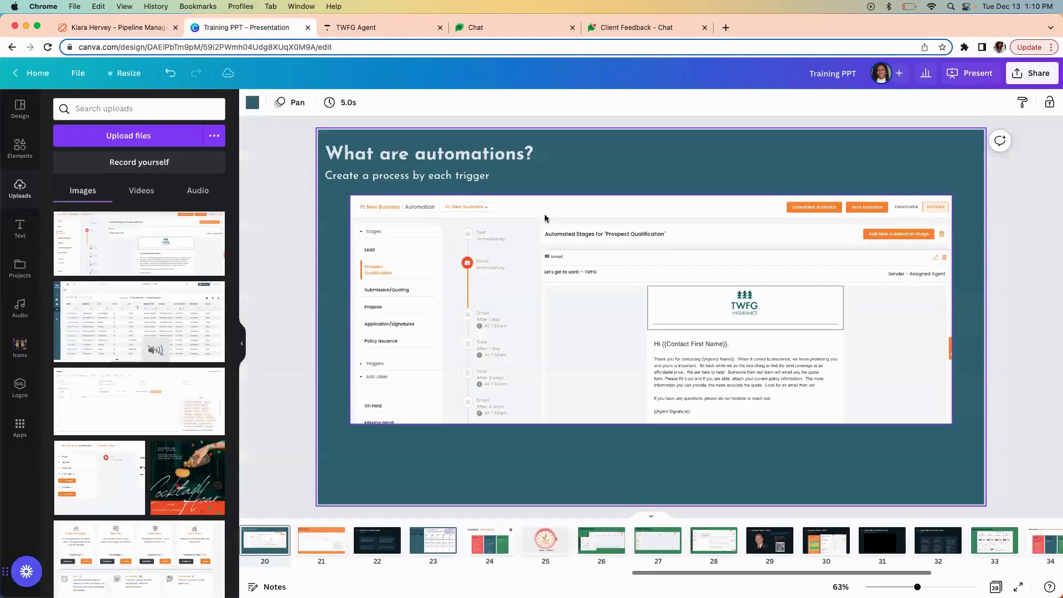
{"action": "left_click", "coordinate": [971, 73]}
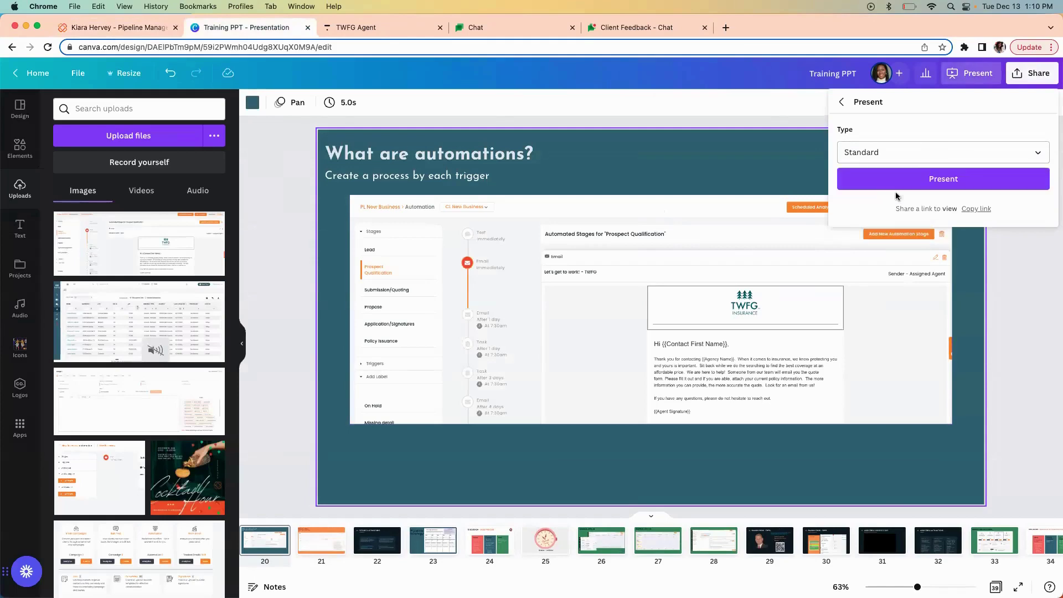
{"action": "left_click", "coordinate": [897, 183]}
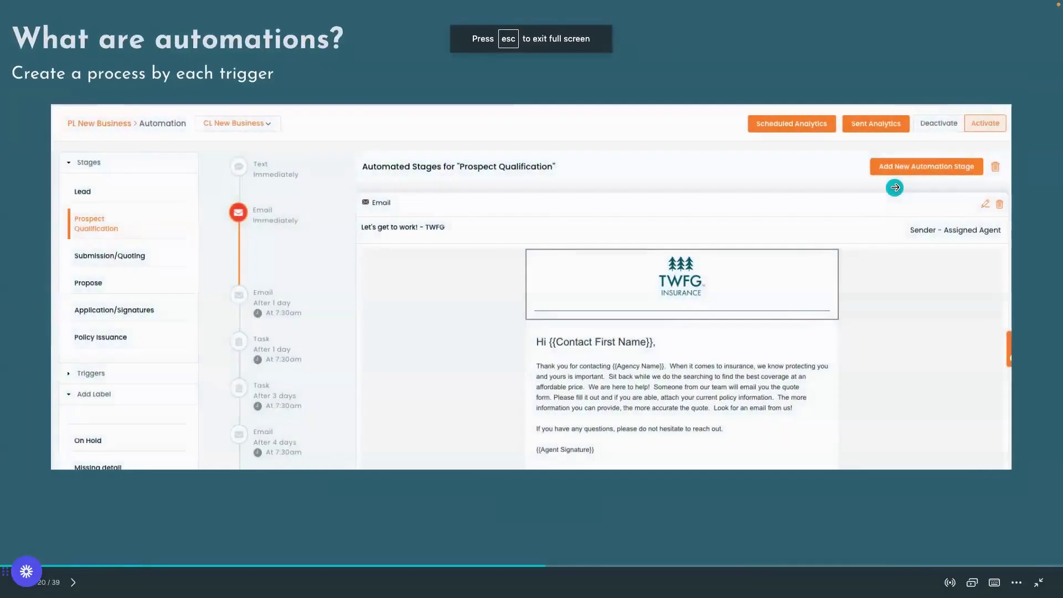
{"action": "key", "text": "Right"}
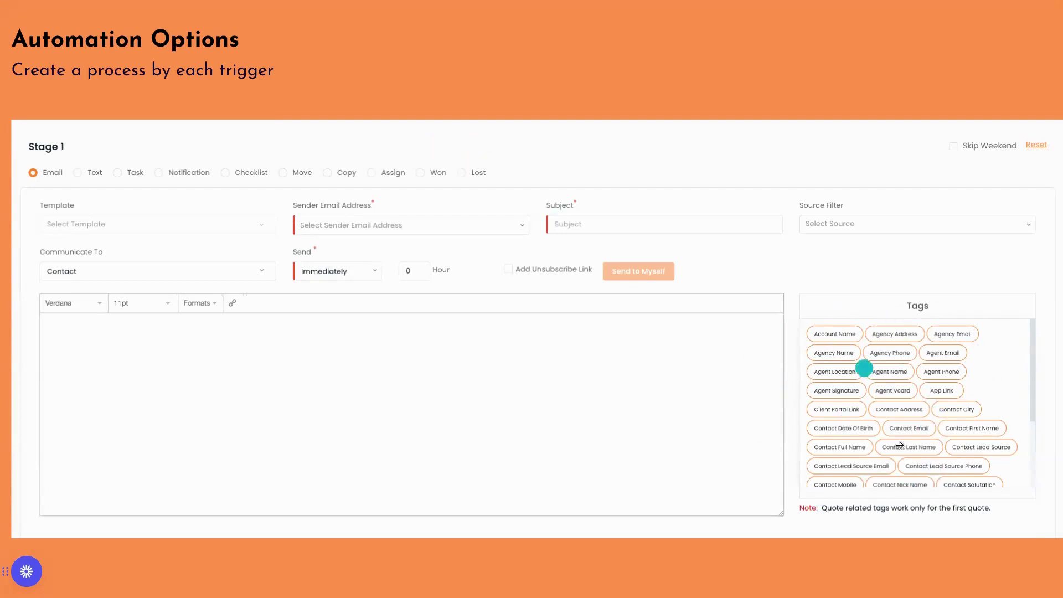
{"action": "mouse_move", "coordinate": [4, 6]}
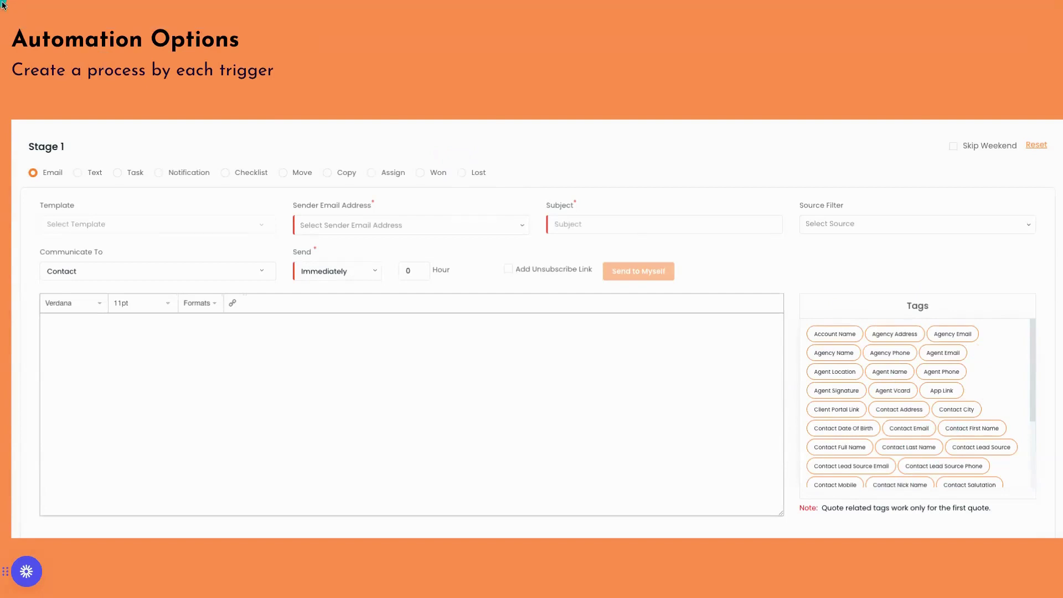
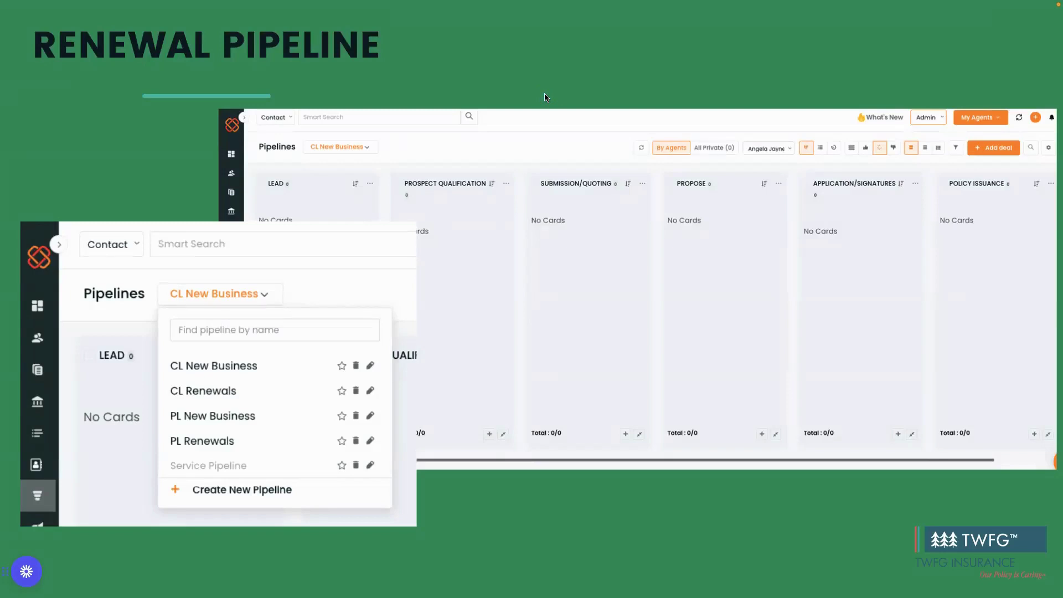
Advance the Renewal Pipeline slide to its PL Renewals board view, then exit full-screen.
{"action": "left_click", "coordinate": [785, 152]}
{"action": "left_click", "coordinate": [914, 258]}
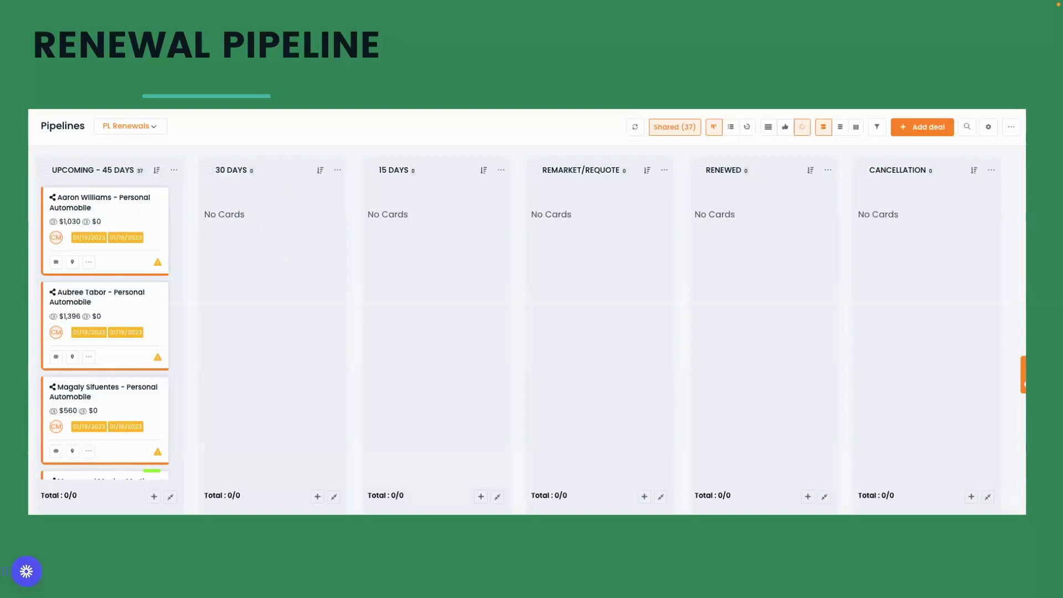
{"action": "key", "text": "Escape"}
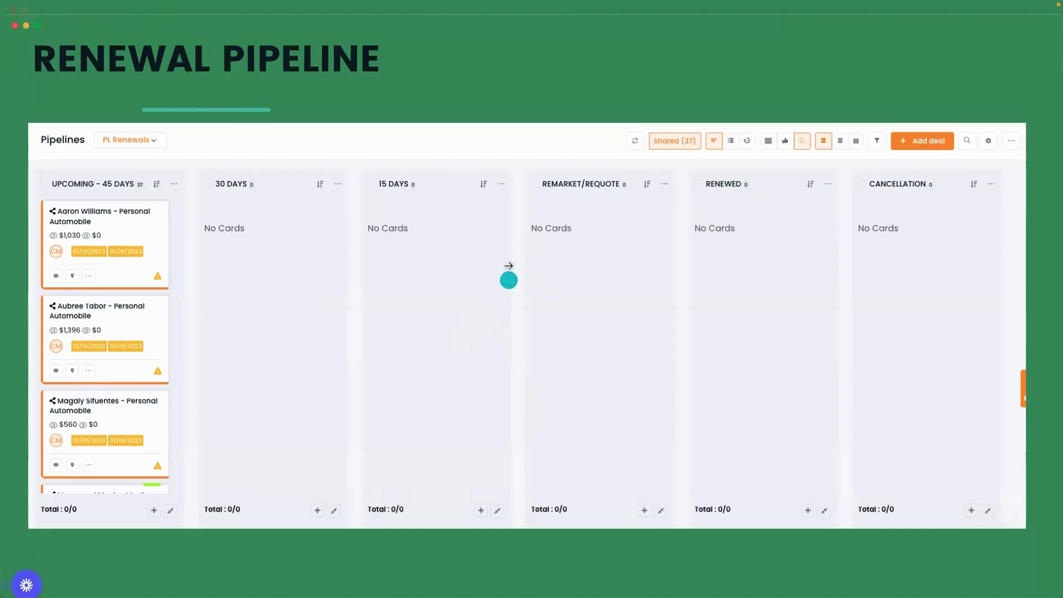
In InsuredMine, show the Renewal Pipeline automation settings from the Pipeline Settings page.
{"action": "left_click", "coordinate": [148, 32]}
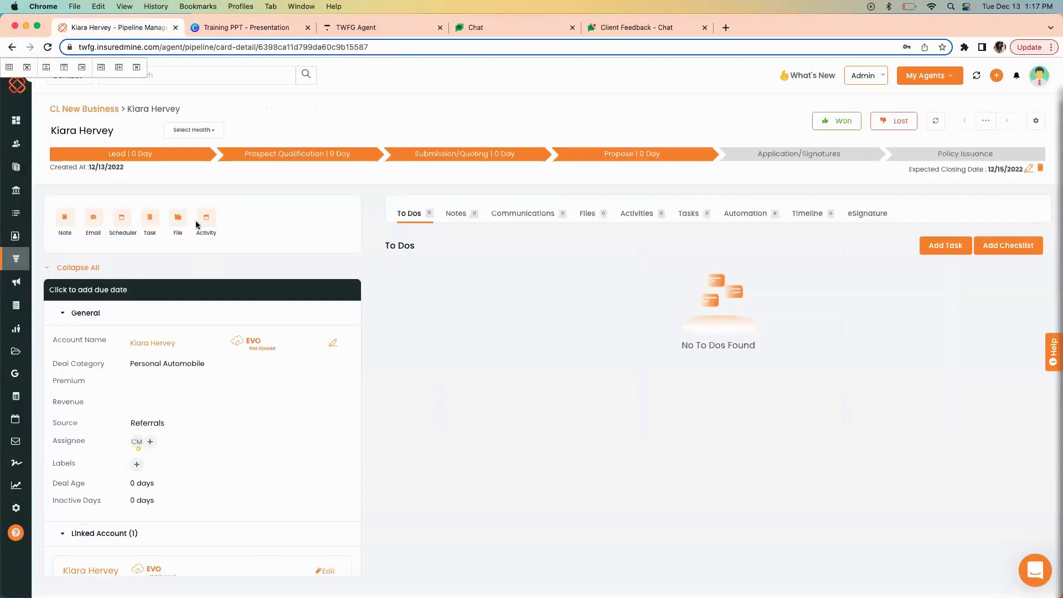
{"action": "left_click", "coordinate": [14, 261]}
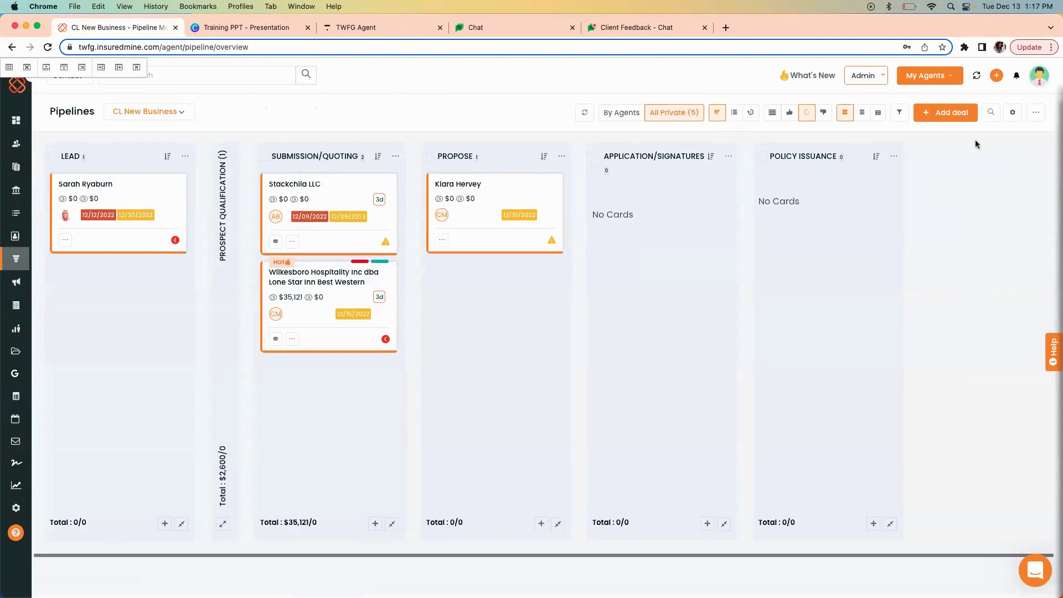
{"action": "left_click", "coordinate": [1034, 116]}
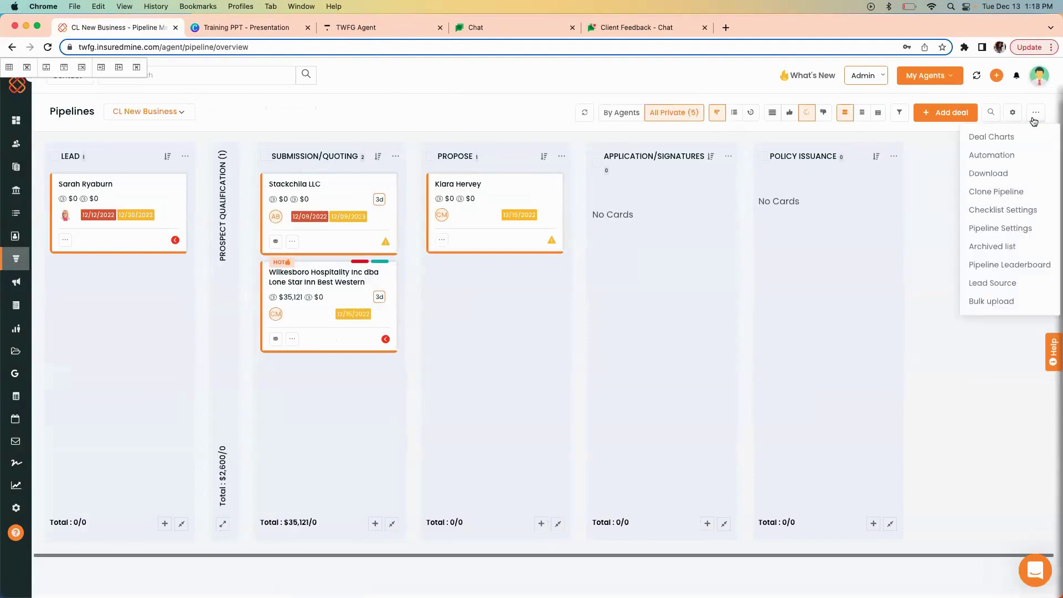
{"action": "left_click", "coordinate": [977, 231]}
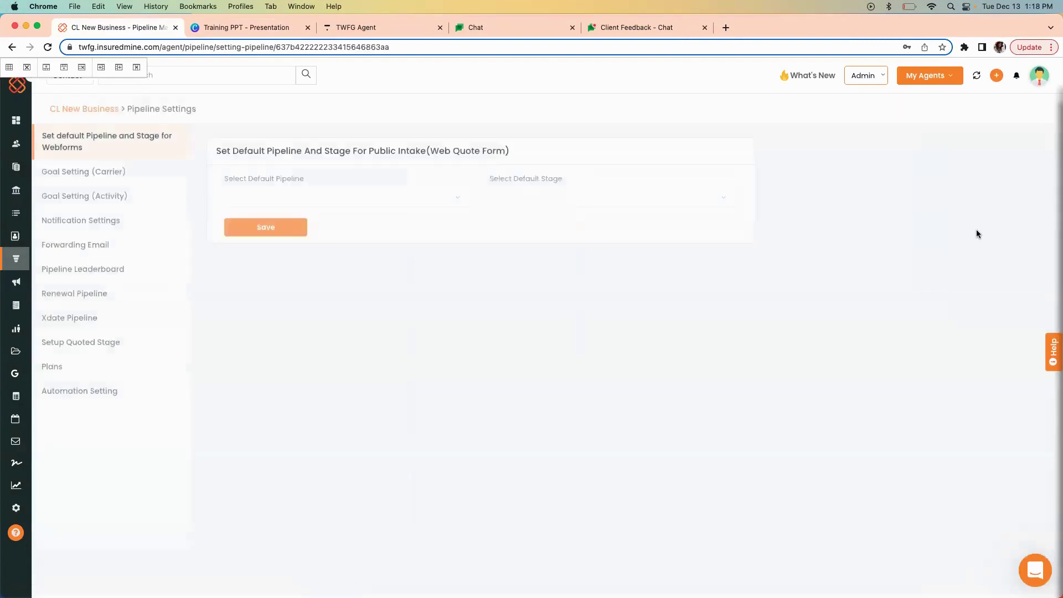
{"action": "left_click", "coordinate": [91, 299]}
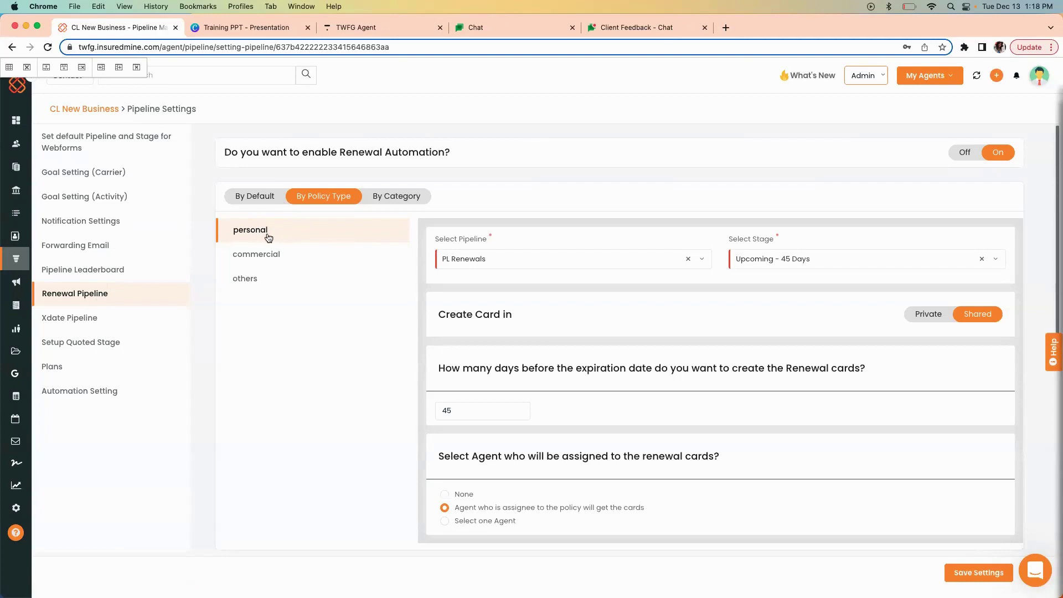
Review personal renewals' PL Renewals 'Upcoming - 45 Days' stage and 45-day lead, then show commercial settings.
{"action": "left_click", "coordinate": [545, 266]}
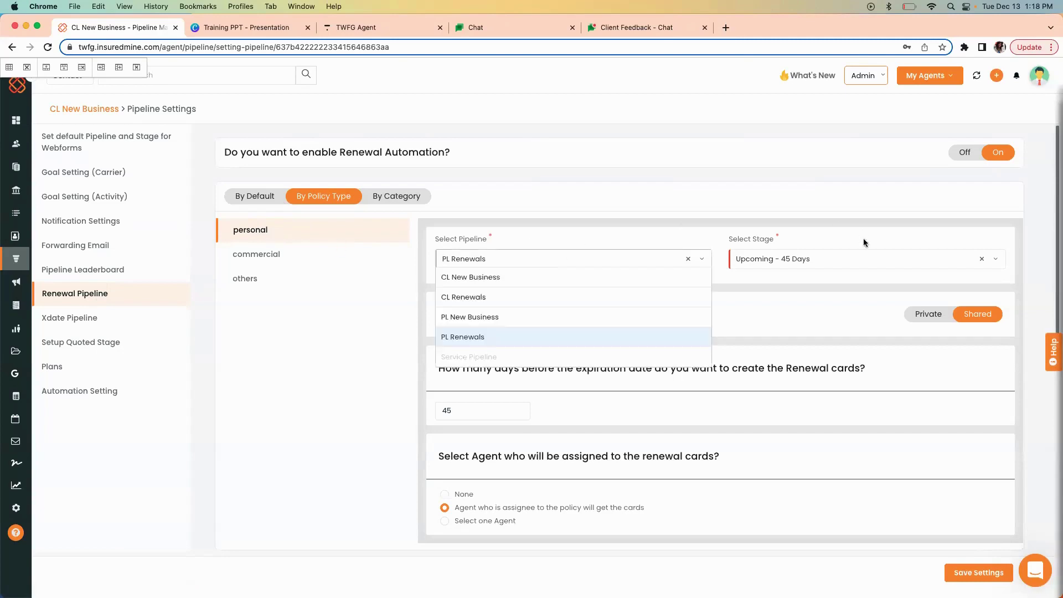
{"action": "left_click", "coordinate": [846, 258]}
{"action": "left_click", "coordinate": [806, 209]}
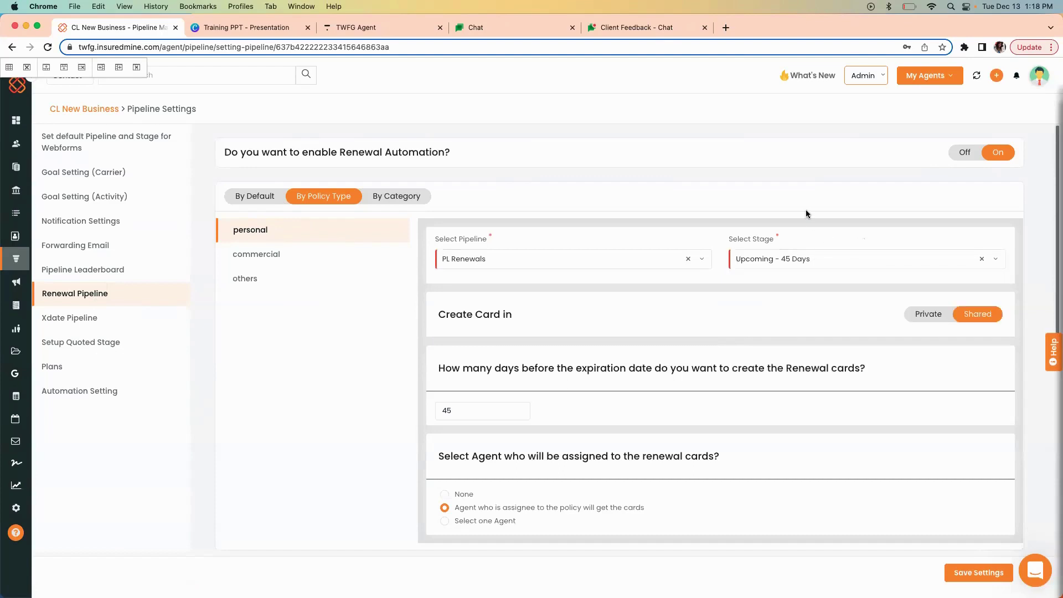
{"action": "scroll", "coordinate": [719, 253], "scroll_direction": "down", "scroll_amount": 2}
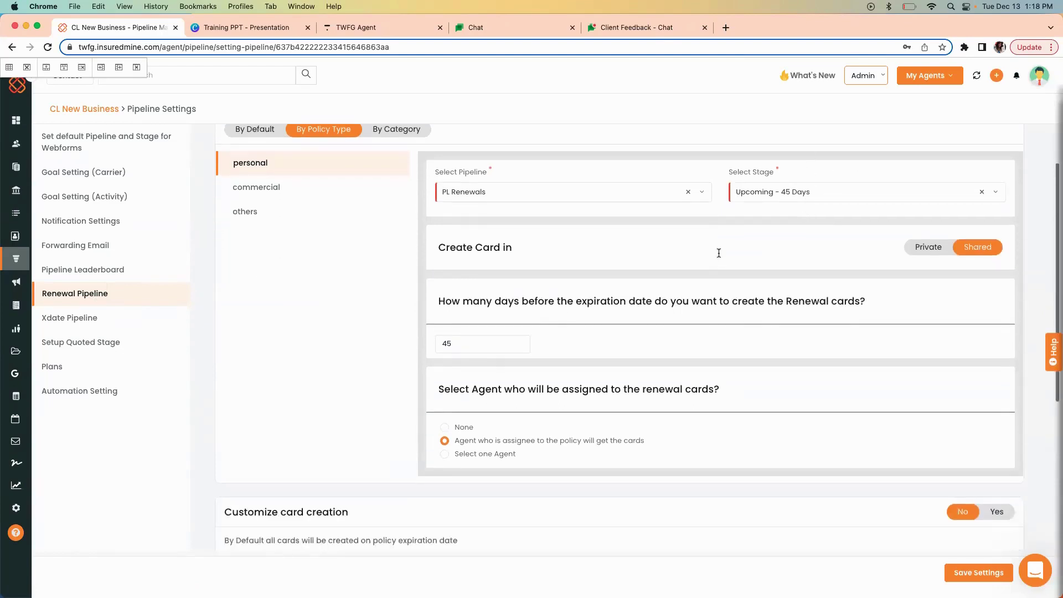
{"action": "double_click", "coordinate": [484, 340]}
{"action": "left_click", "coordinate": [302, 187]}
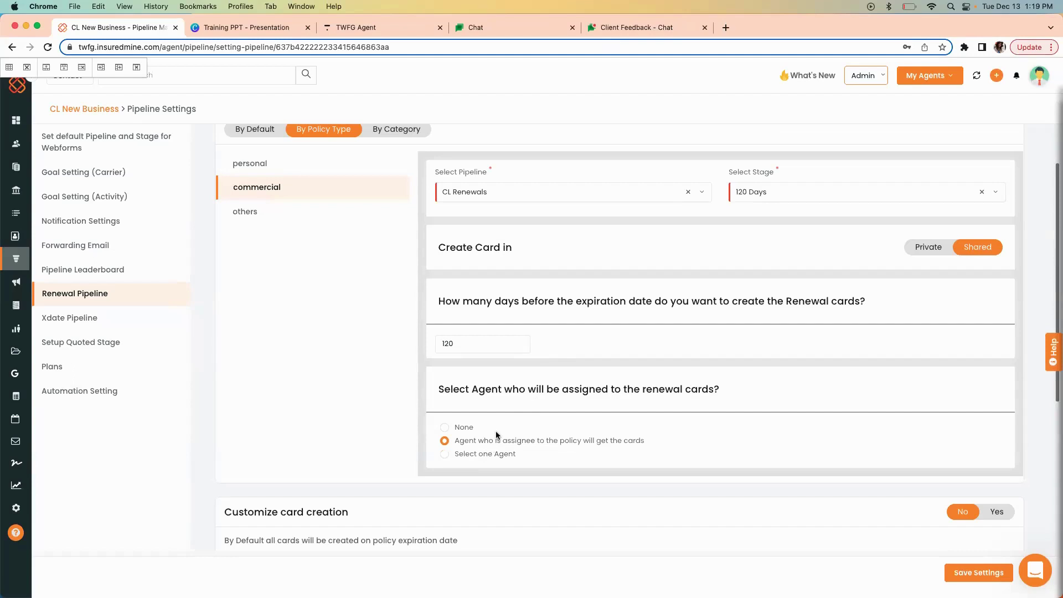
Review the archive, due date and single-renewal-card-per-contact options, then return to the pipeline board.
{"action": "scroll", "coordinate": [497, 415], "scroll_direction": "down", "scroll_amount": 5}
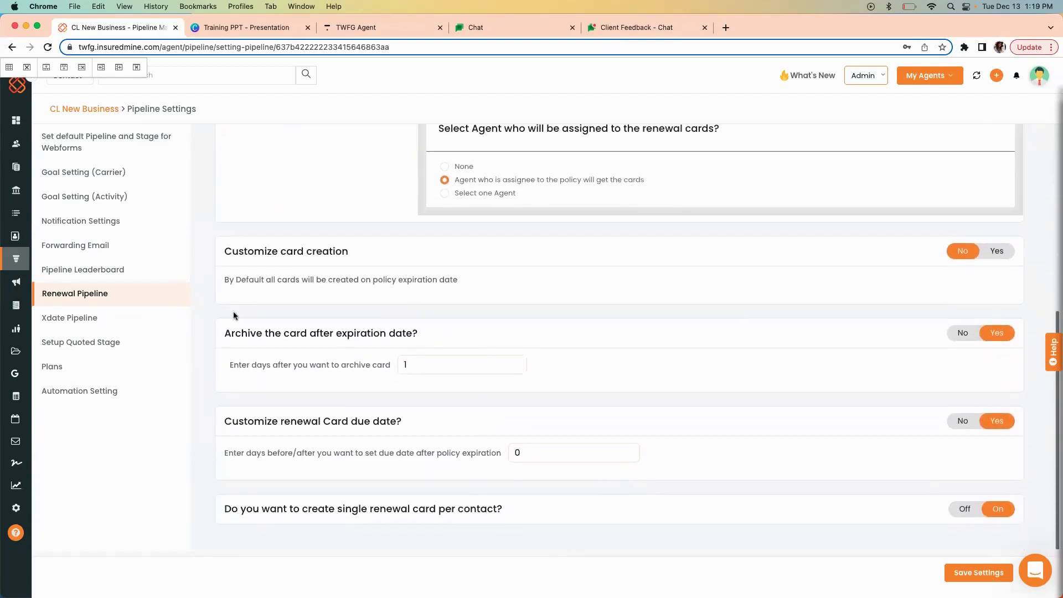
{"action": "triple_click", "coordinate": [350, 511]}
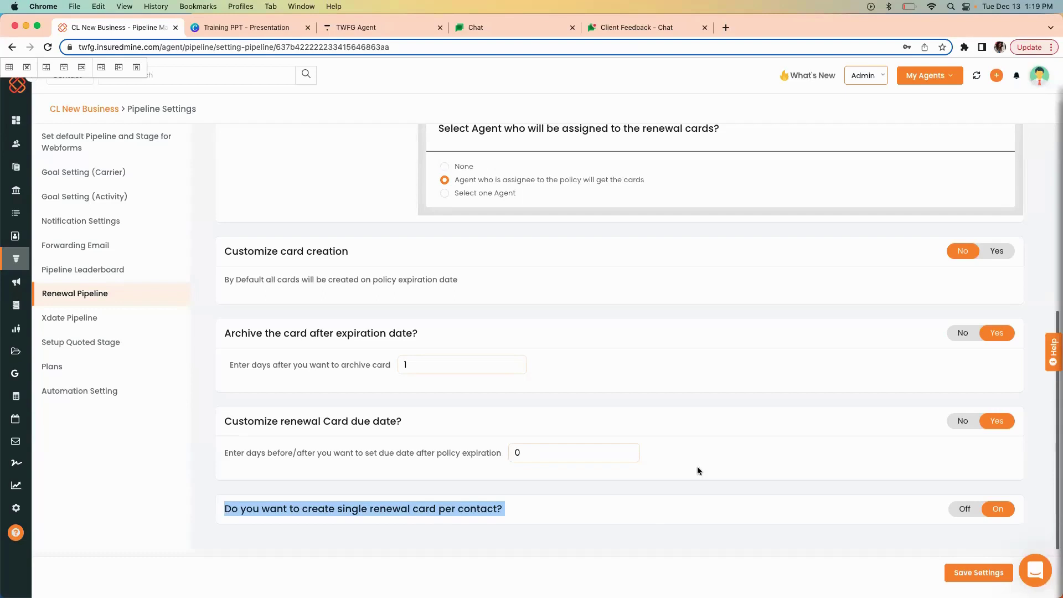
{"action": "mouse_move", "coordinate": [804, 574]}
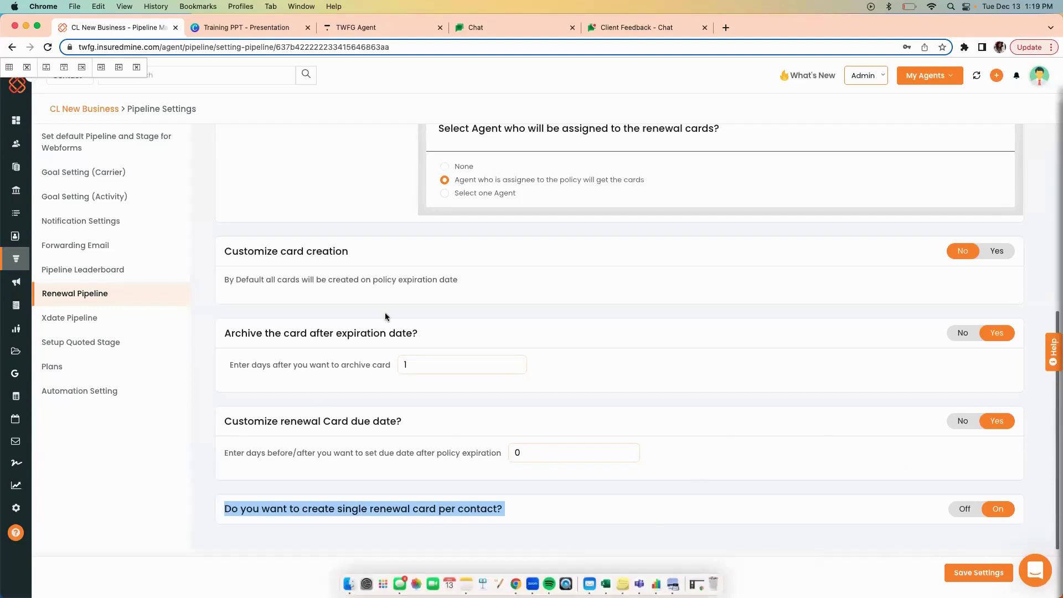
{"action": "left_click", "coordinate": [16, 261]}
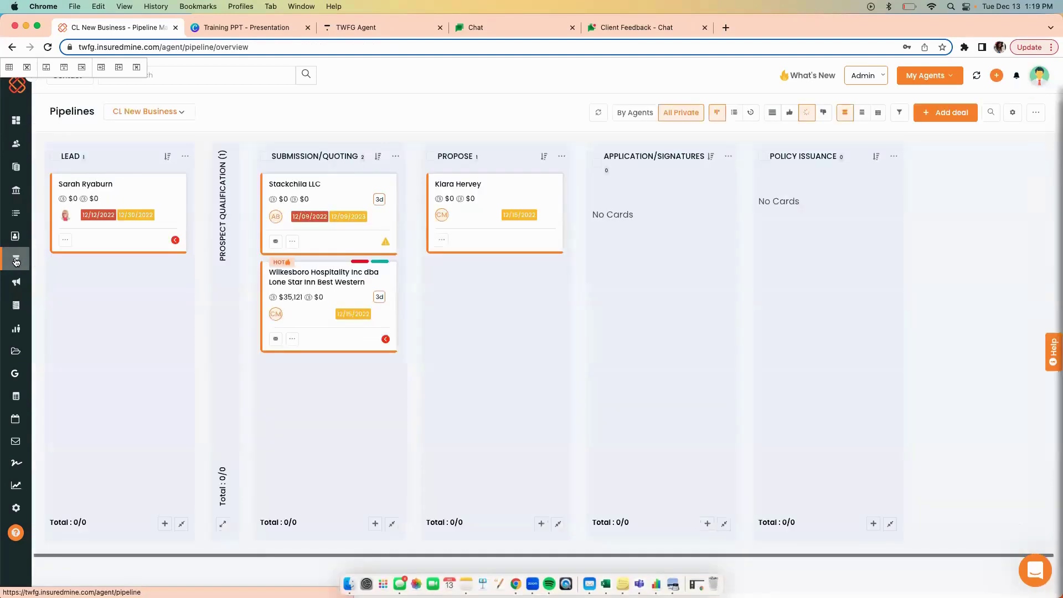
Switch the pipeline board to PL Renewals and browse its upcoming renewal cards.
{"action": "left_click", "coordinate": [153, 112]}
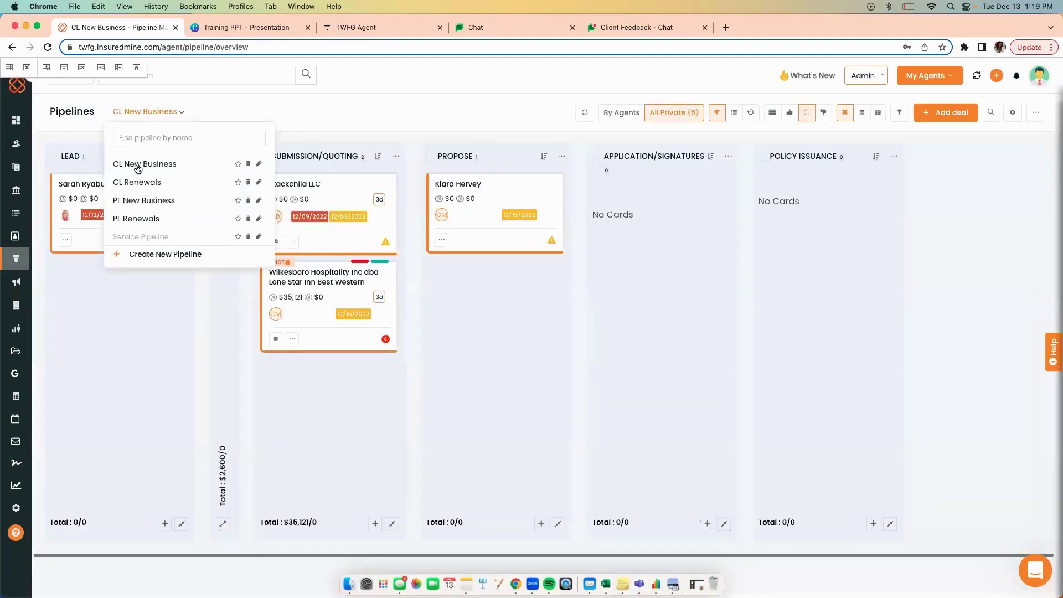
{"action": "left_click", "coordinate": [122, 221]}
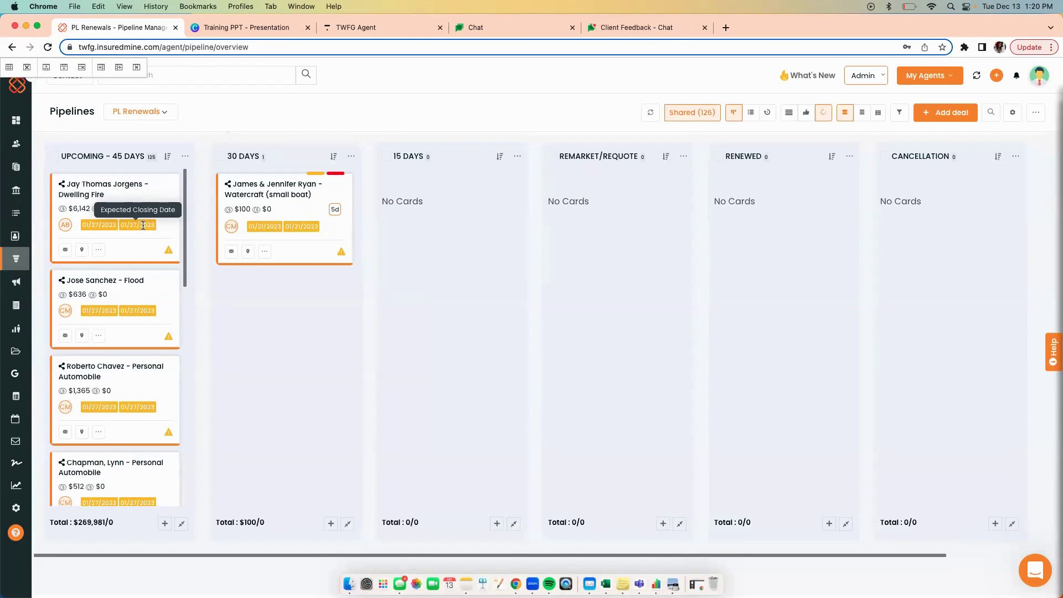
{"action": "mouse_move", "coordinate": [84, 201]}
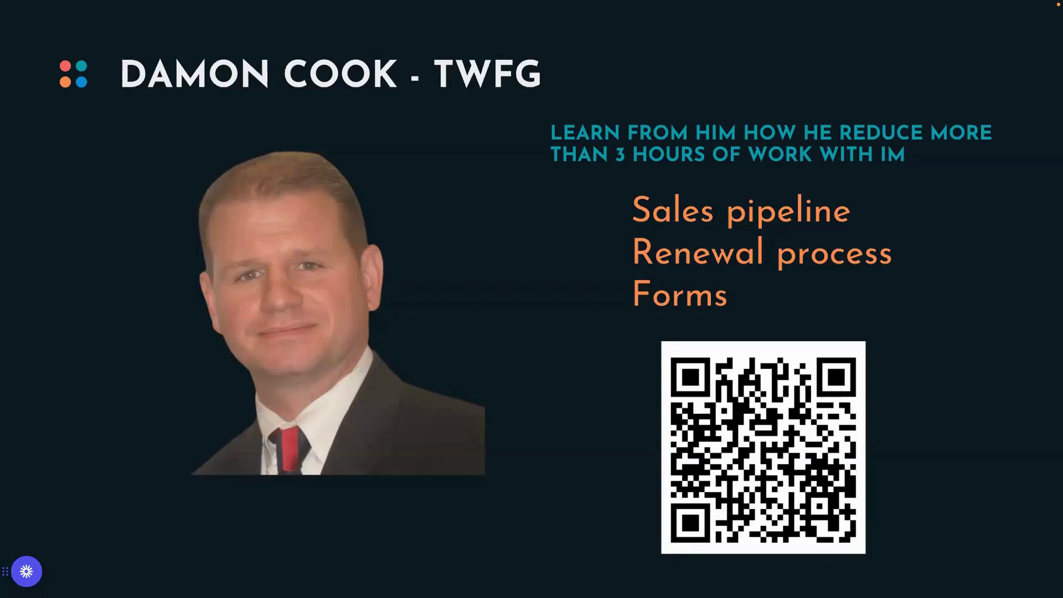
{"action": "key", "text": "Right"}
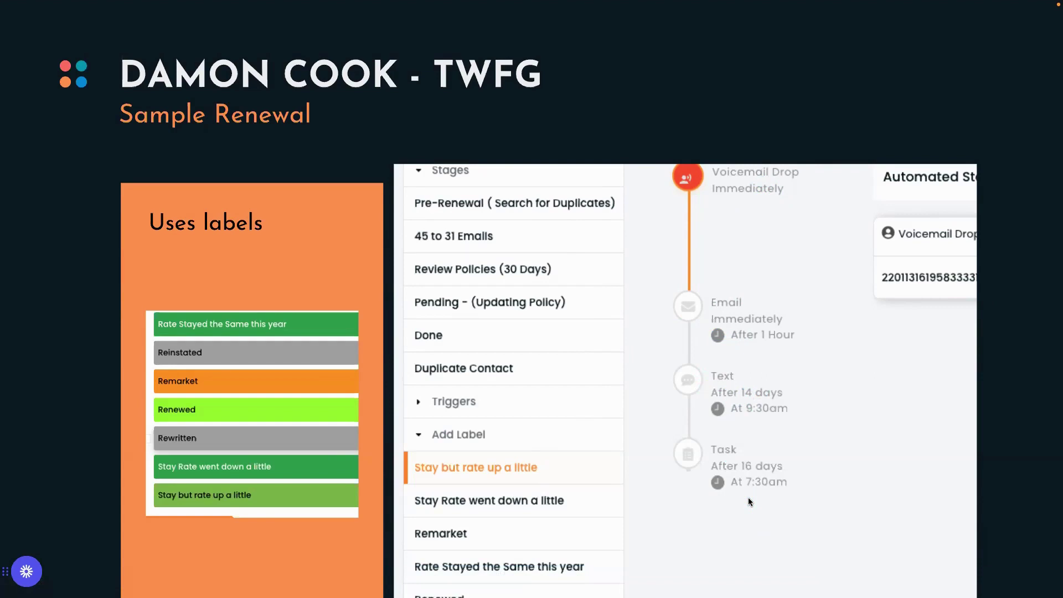
{"action": "left_click", "coordinate": [744, 323]}
Advance past the Marketing Success Story and Automations Triggers slides, then exit to slide 35, Reports.
{"action": "left_click", "coordinate": [804, 135]}
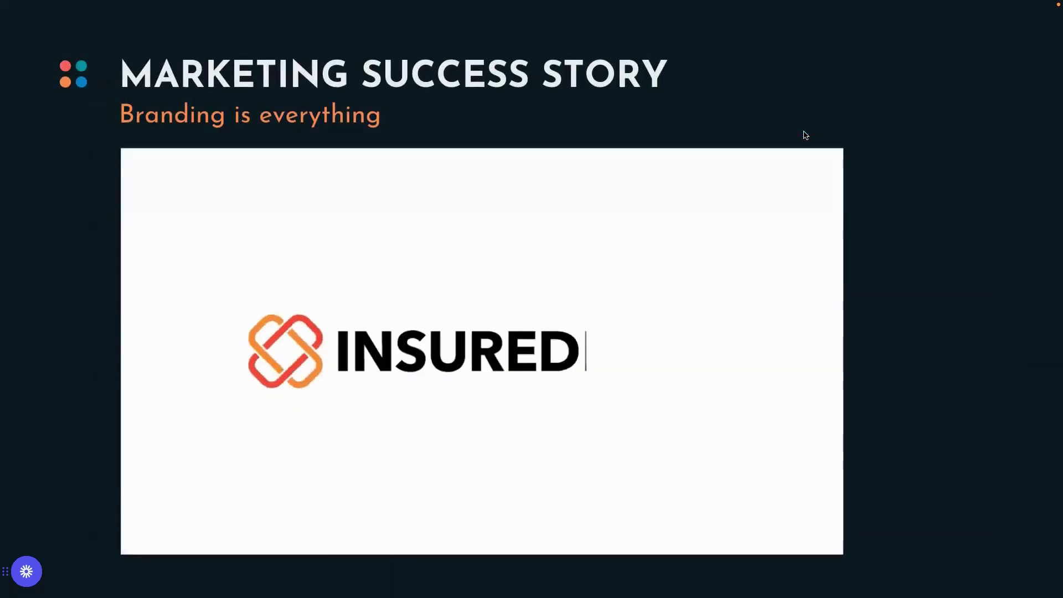
{"action": "left_click", "coordinate": [813, 94]}
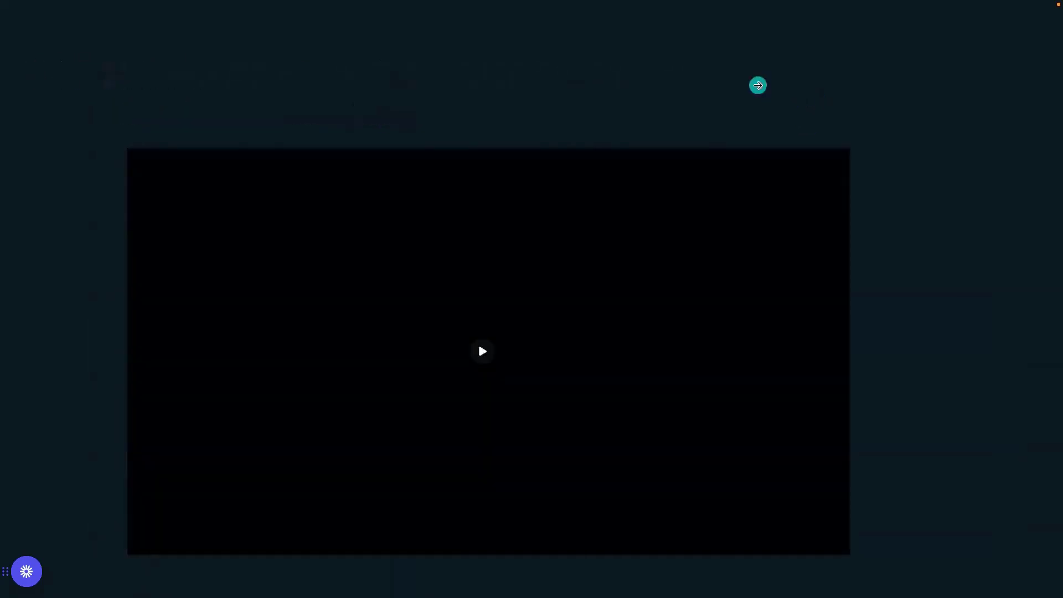
{"action": "key", "text": "Escape"}
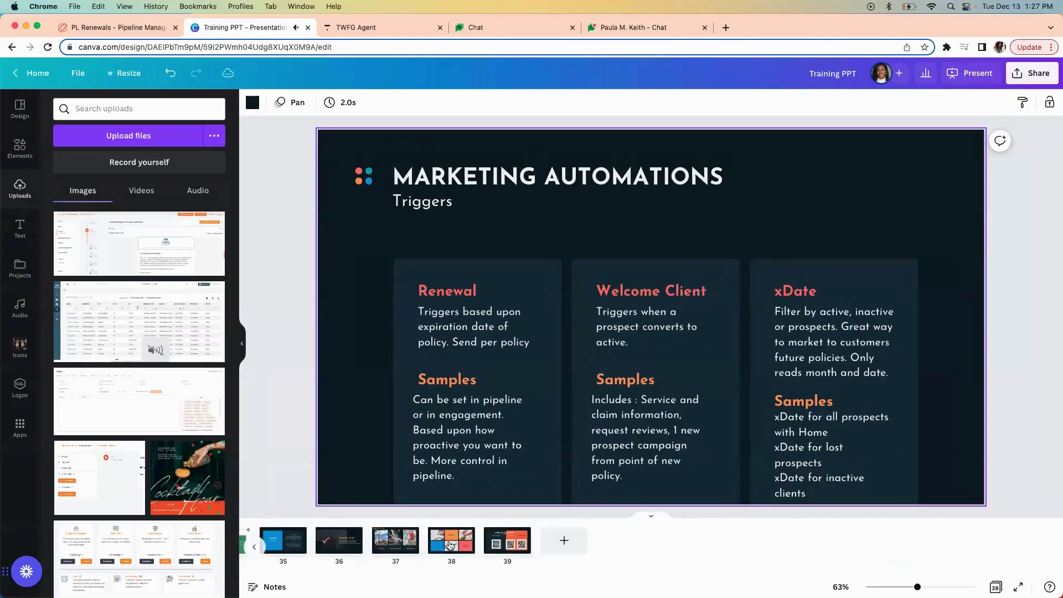
{"action": "scroll", "coordinate": [382, 540], "scroll_direction": "left", "scroll_amount": 2}
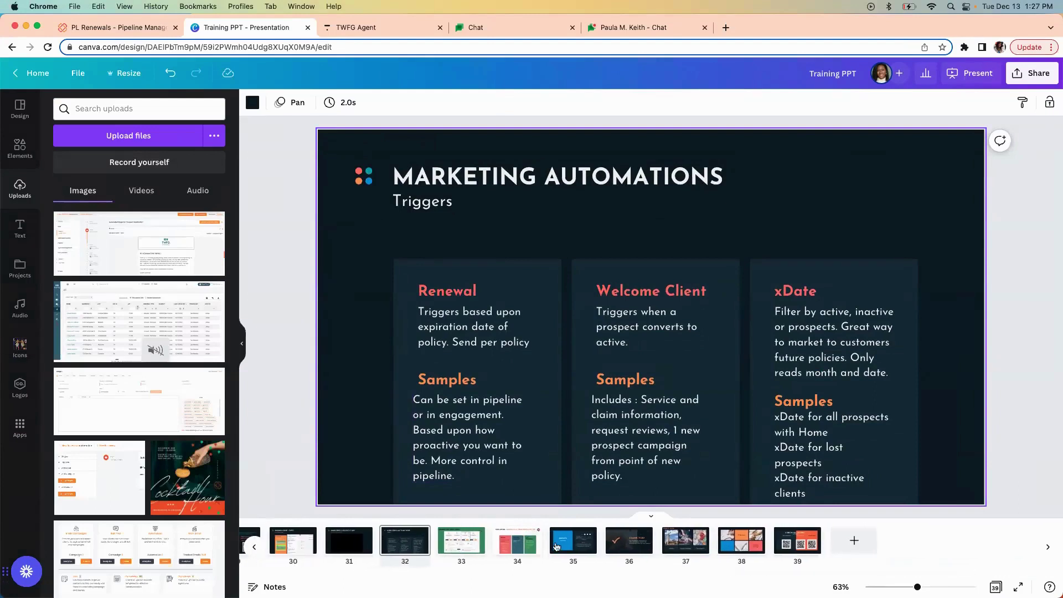
{"action": "left_click", "coordinate": [583, 537]}
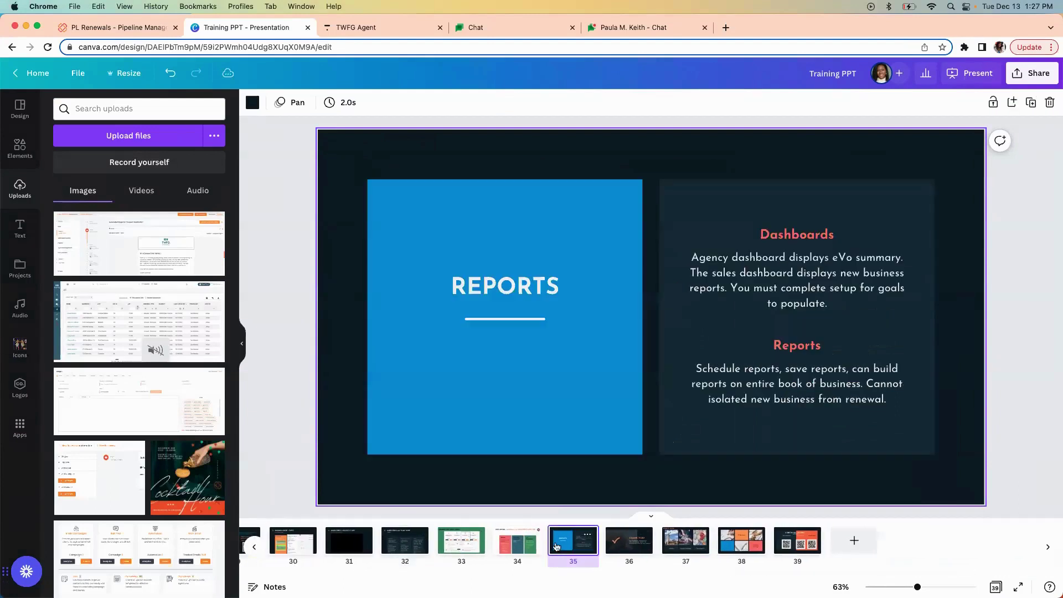
View the agency dashboard and Sales Dashboard, then open Reports on Book of Business by agents.
{"action": "left_click", "coordinate": [161, 30]}
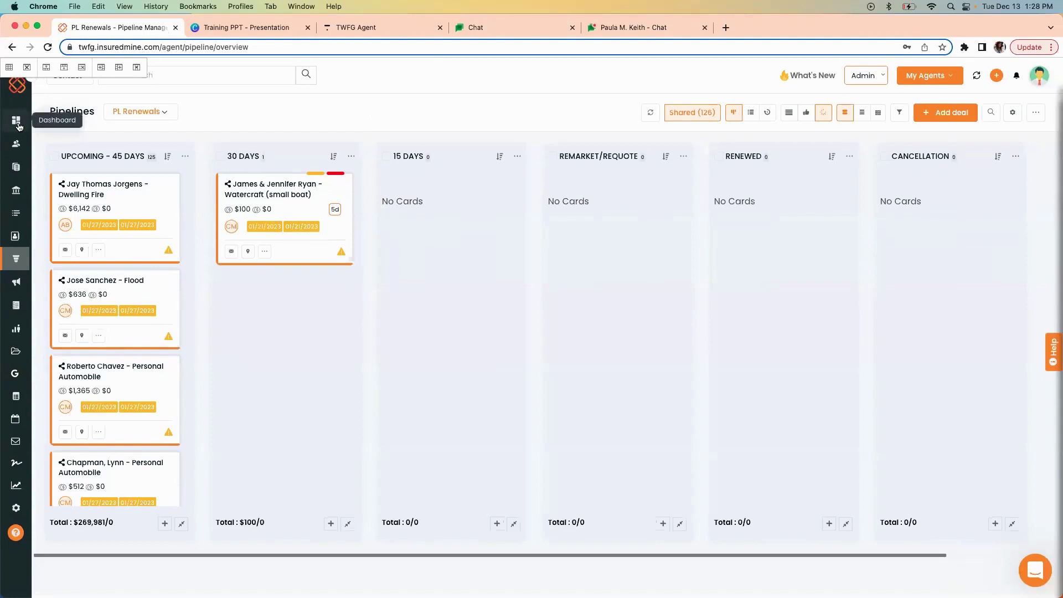
{"action": "left_click", "coordinate": [16, 121]}
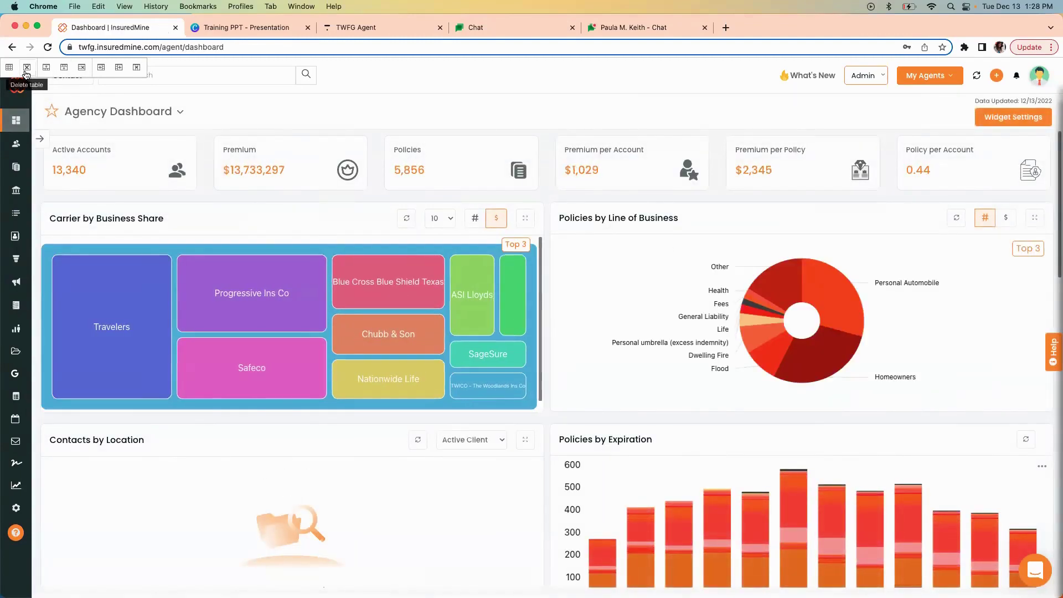
{"action": "left_click", "coordinate": [143, 113]}
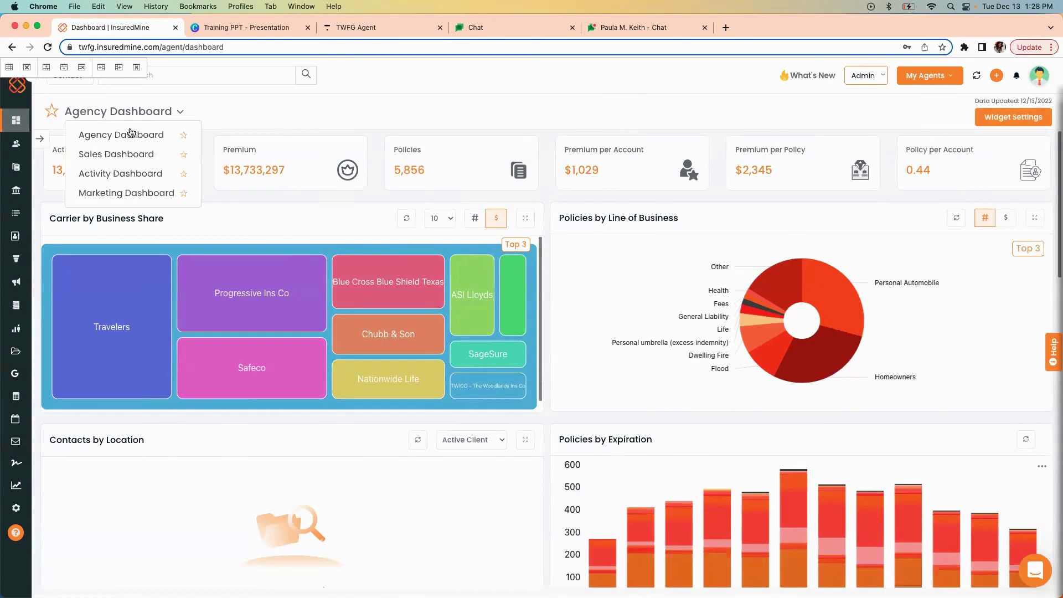
{"action": "left_click", "coordinate": [109, 157]}
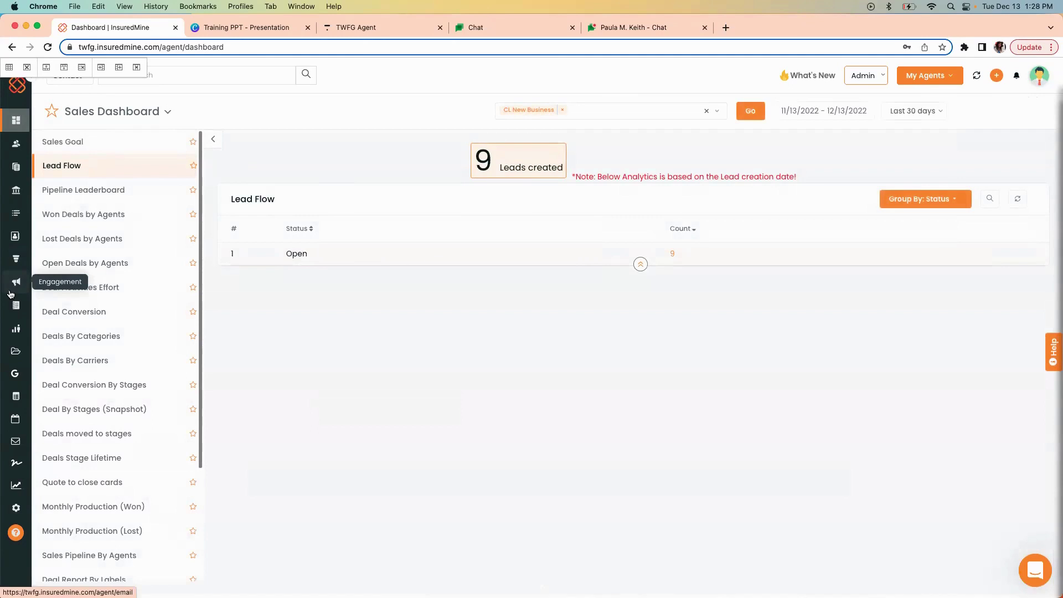
{"action": "left_click", "coordinate": [118, 113]}
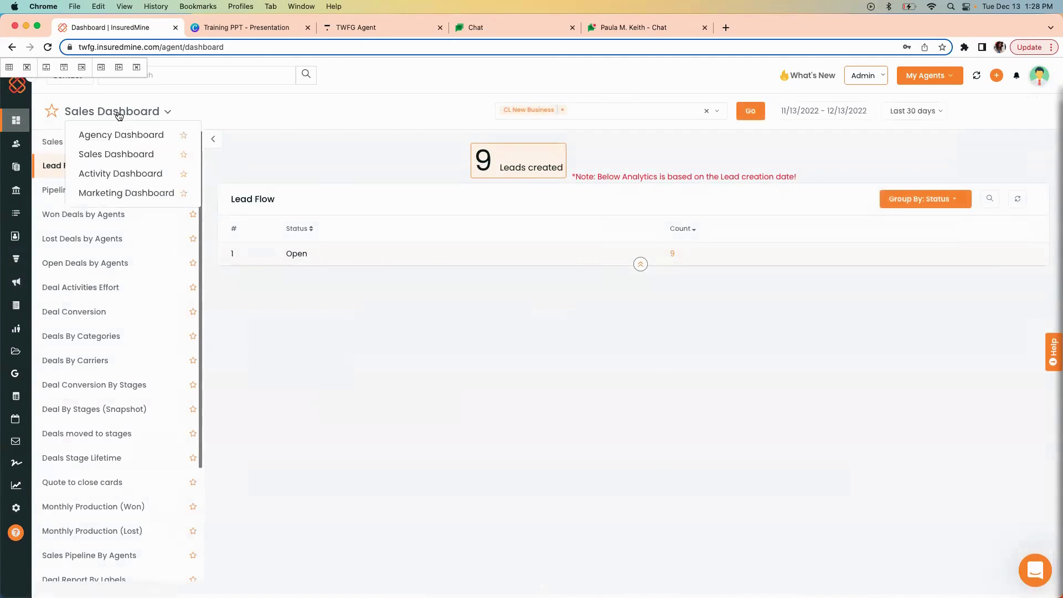
{"action": "left_click", "coordinate": [130, 98]}
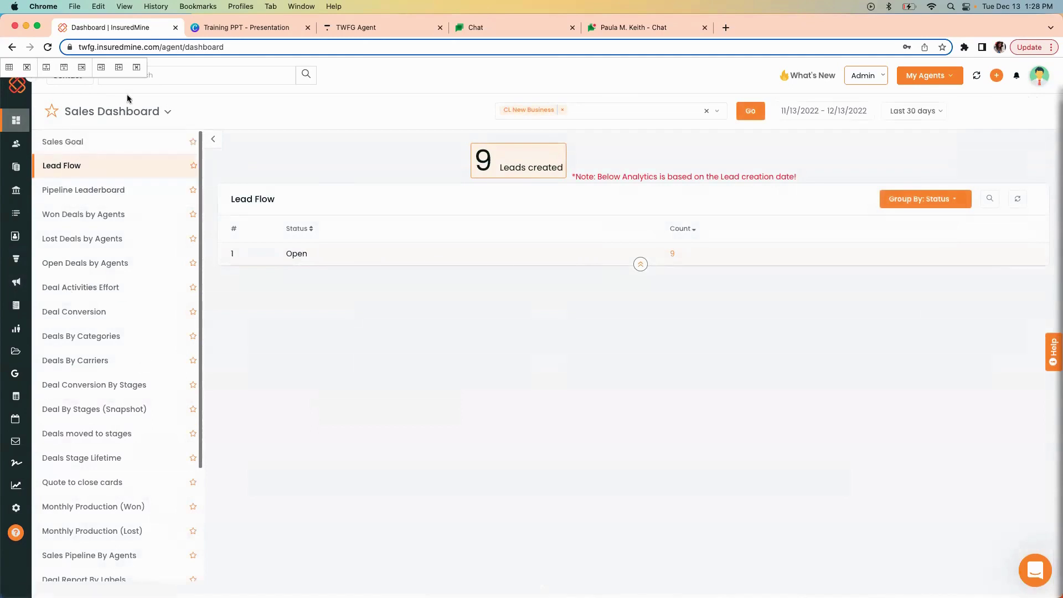
{"action": "mouse_move", "coordinate": [27, 86]}
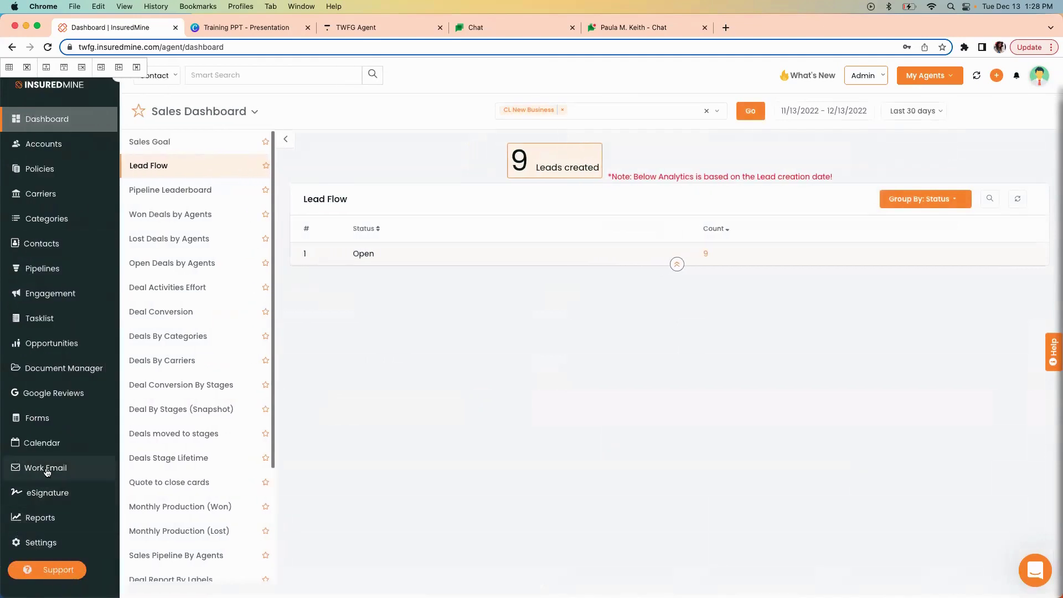
{"action": "left_click", "coordinate": [34, 519]}
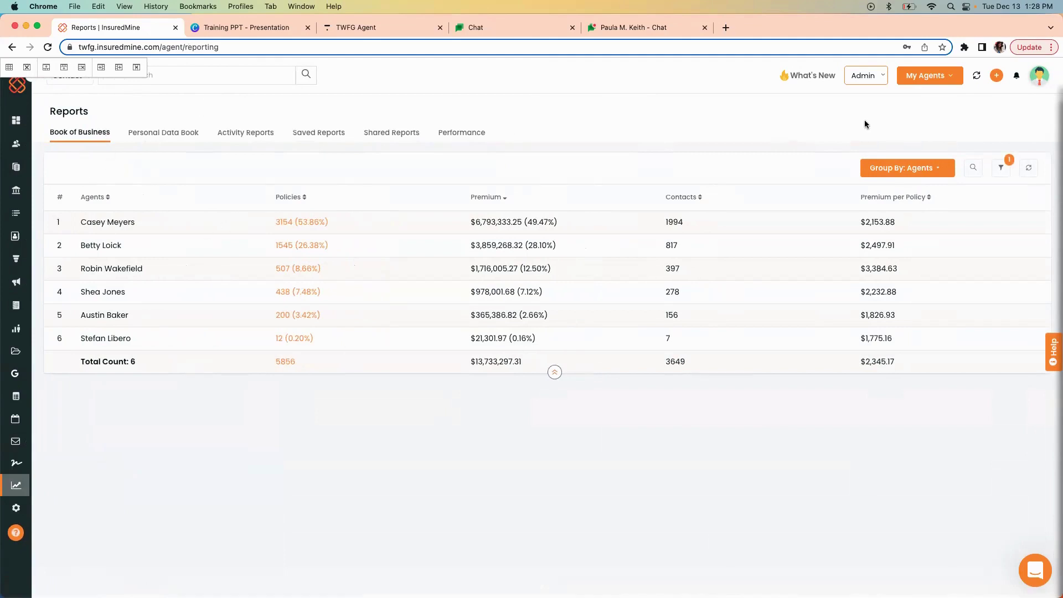
Regroup the Book of Business report by Carriers, then by Categories.
{"action": "left_click", "coordinate": [906, 168]}
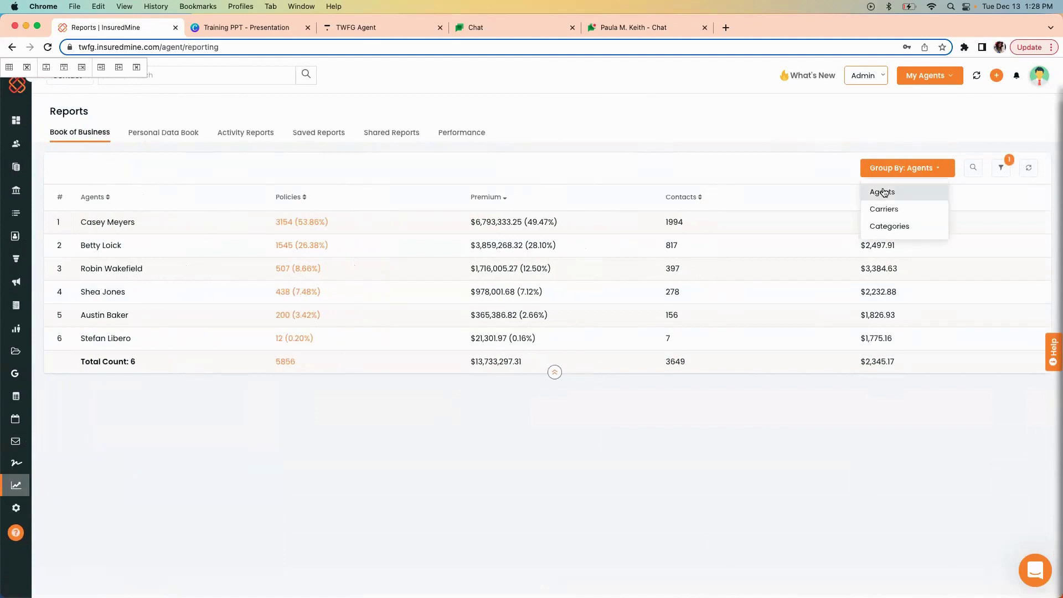
{"action": "left_click", "coordinate": [885, 209]}
{"action": "left_click", "coordinate": [907, 169]}
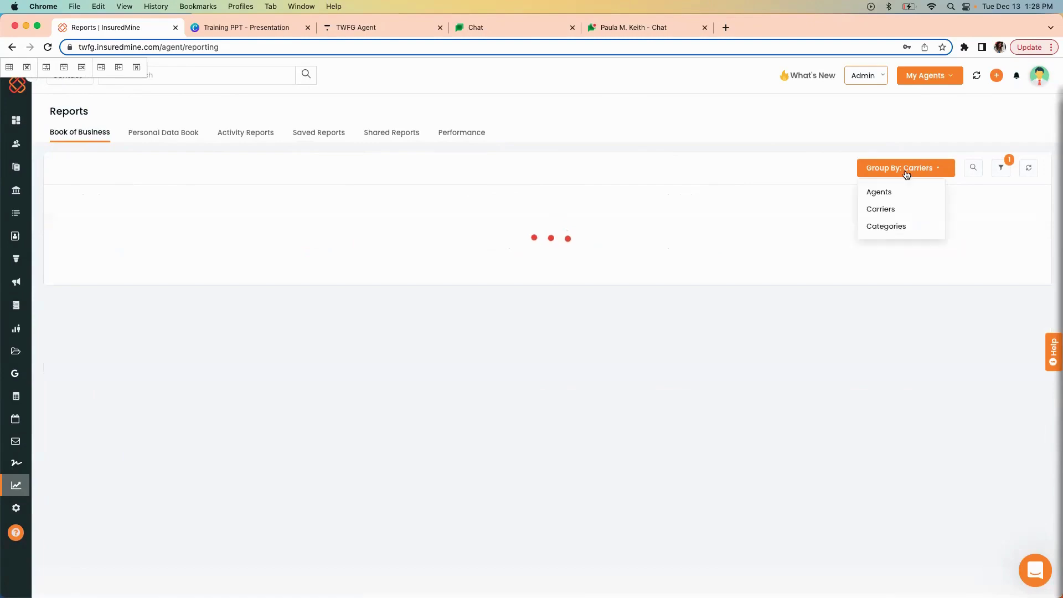
{"action": "left_click", "coordinate": [876, 226]}
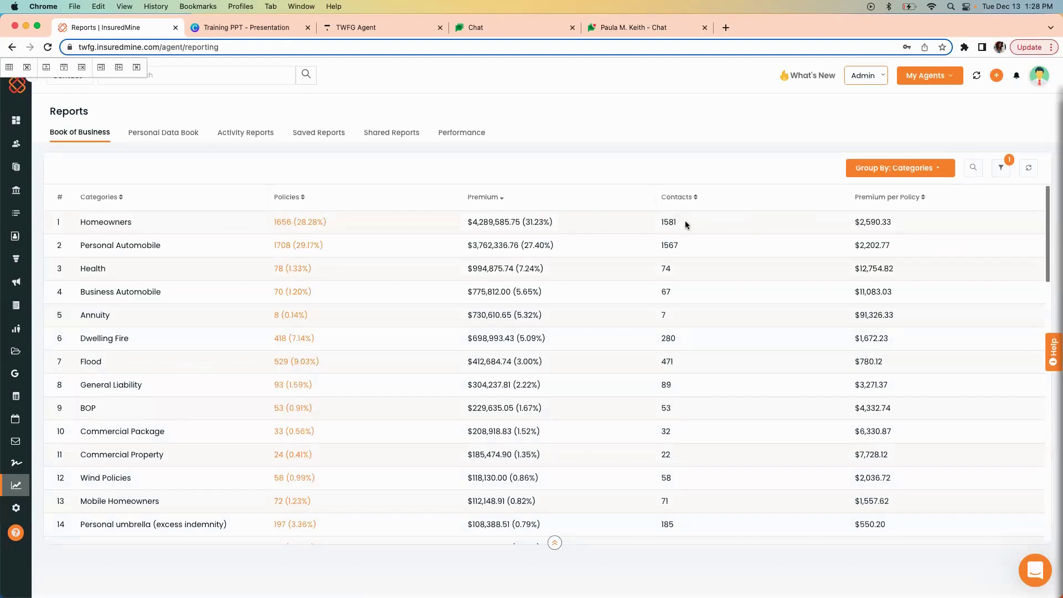
Mark Homeowners' 1581 contacts and $2,590.33 premium per policy, then list its 1656 policies.
{"action": "left_click_drag", "start_coordinate": [686, 221], "coordinate": [655, 222]}
{"action": "left_click_drag", "start_coordinate": [900, 224], "coordinate": [856, 222]}
{"action": "left_click", "coordinate": [284, 223]}
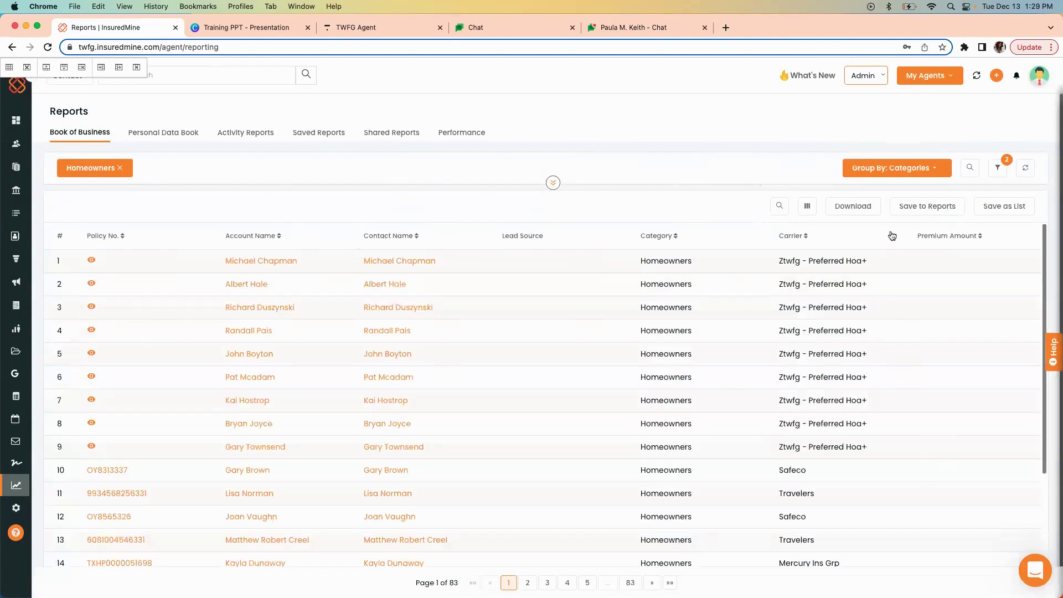
{"action": "left_click", "coordinate": [1001, 167]}
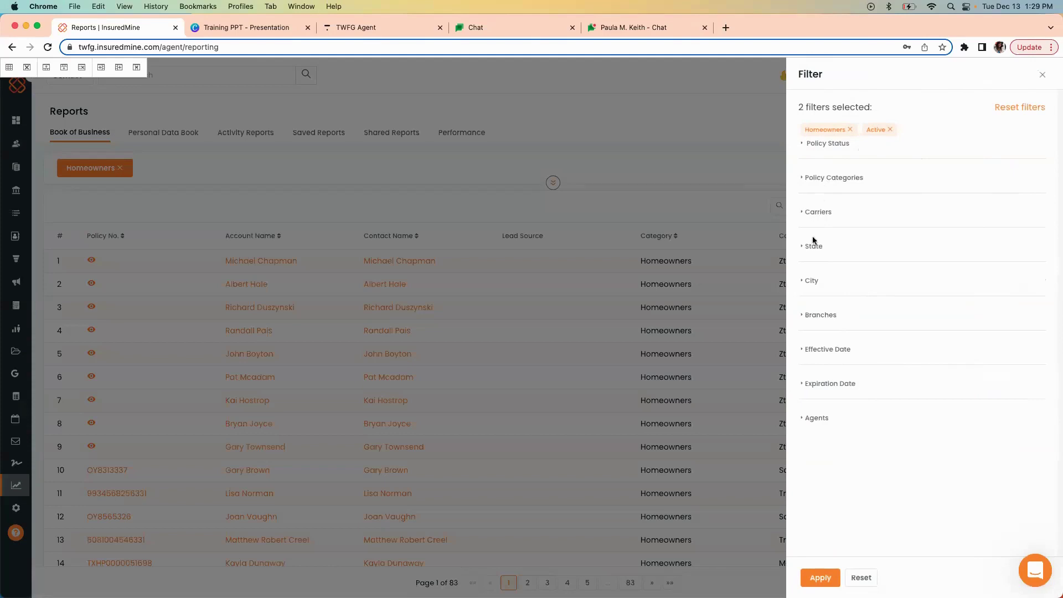
{"action": "left_click", "coordinate": [807, 284]}
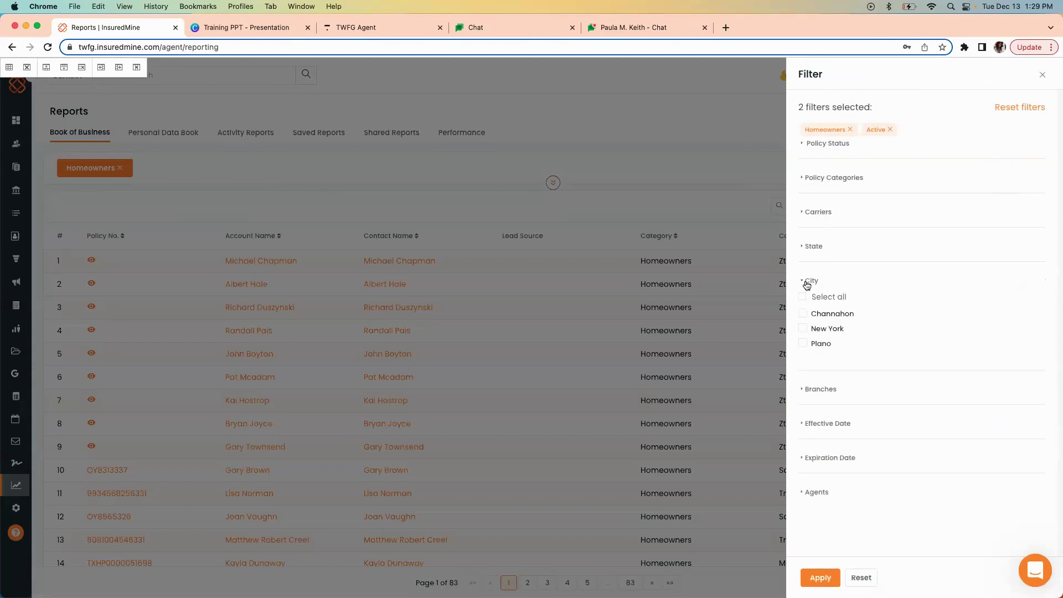
{"action": "left_click", "coordinate": [807, 282]}
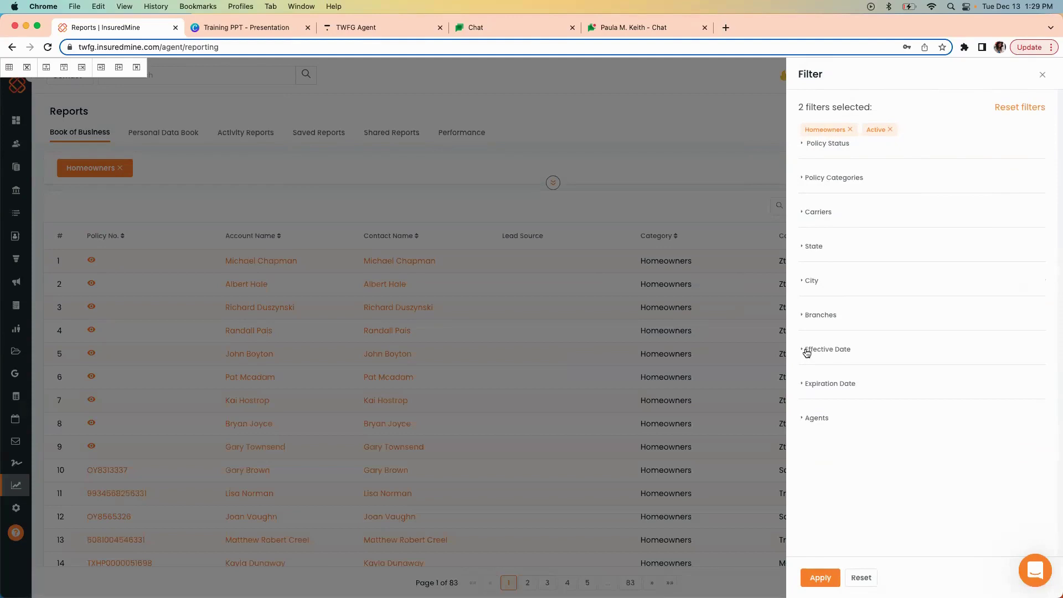
{"action": "left_click", "coordinate": [823, 387]}
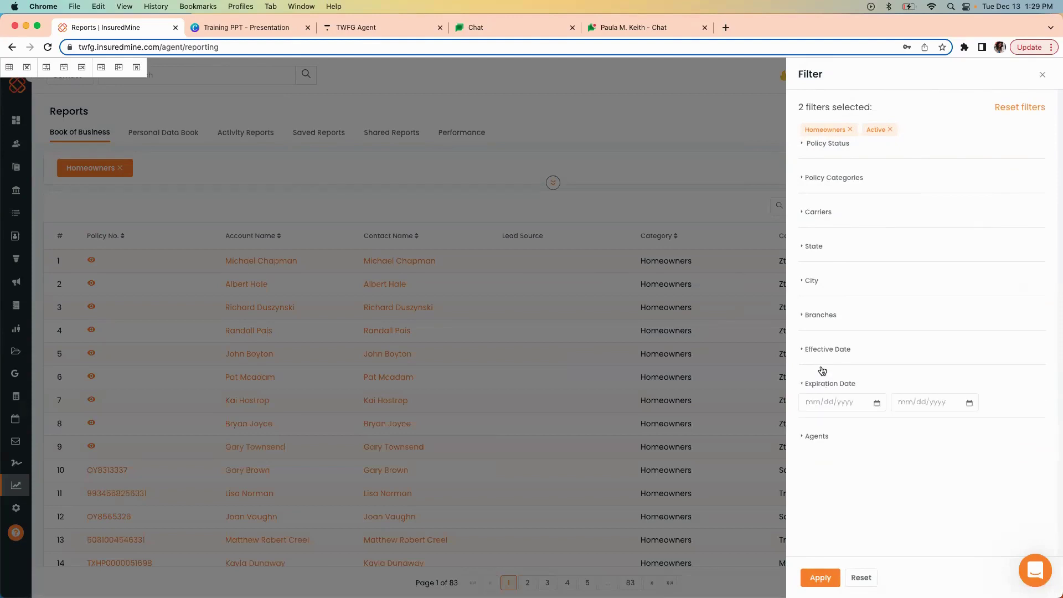
{"action": "left_click", "coordinate": [1044, 75]}
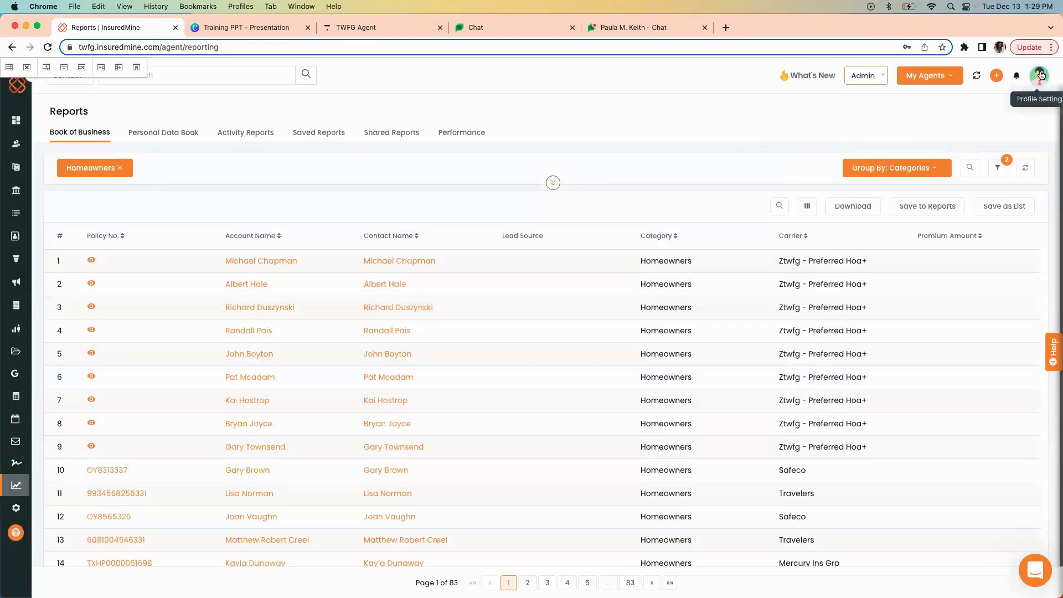
{"action": "left_click", "coordinate": [867, 172]}
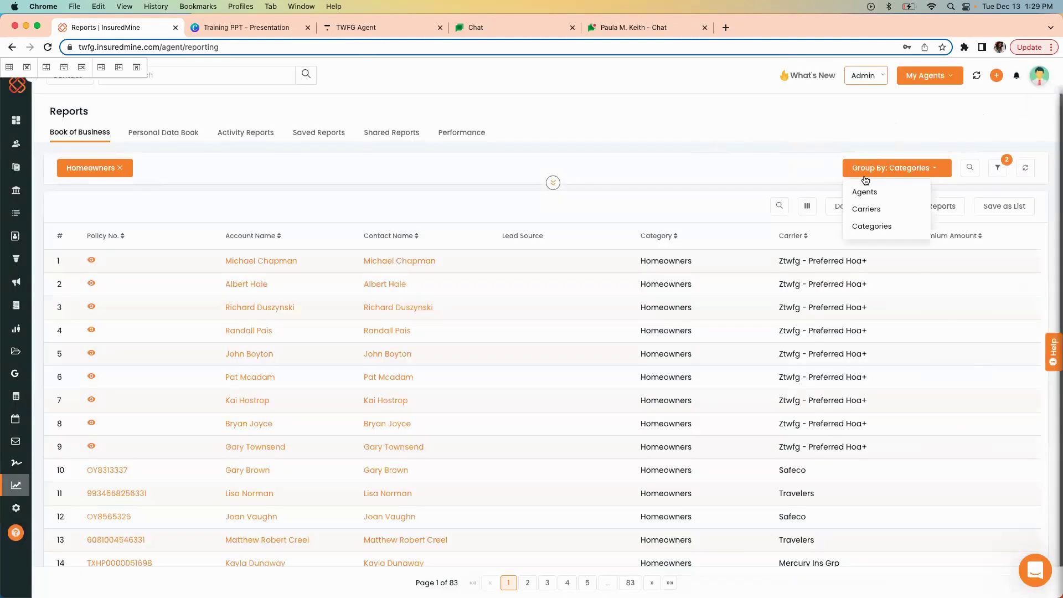
{"action": "left_click", "coordinate": [461, 132]}
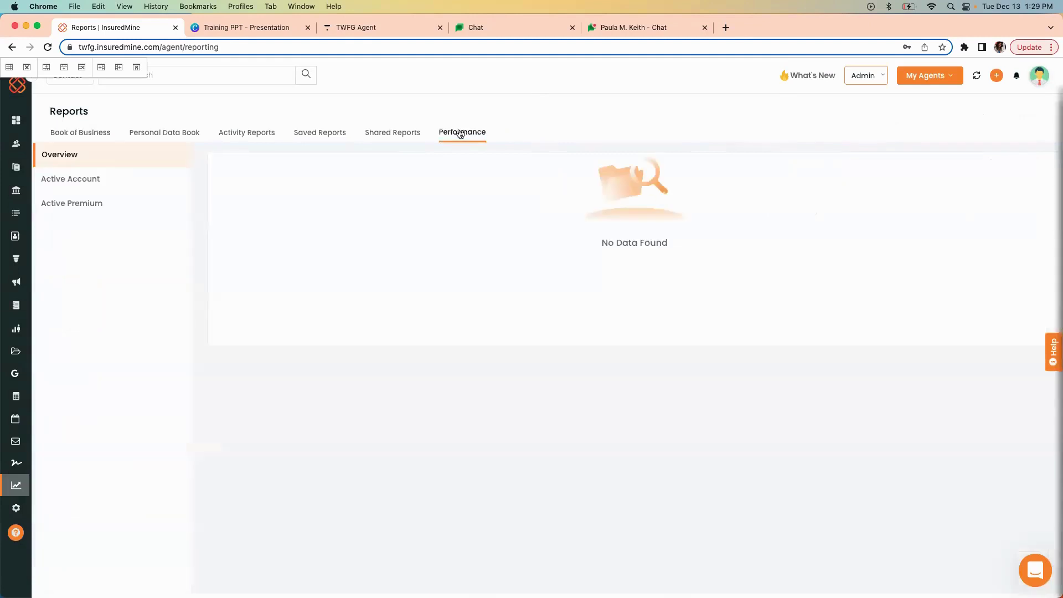
View the Active Account performance report, then the per-agent Activity Reports for the last 30 days.
{"action": "left_click", "coordinate": [66, 179]}
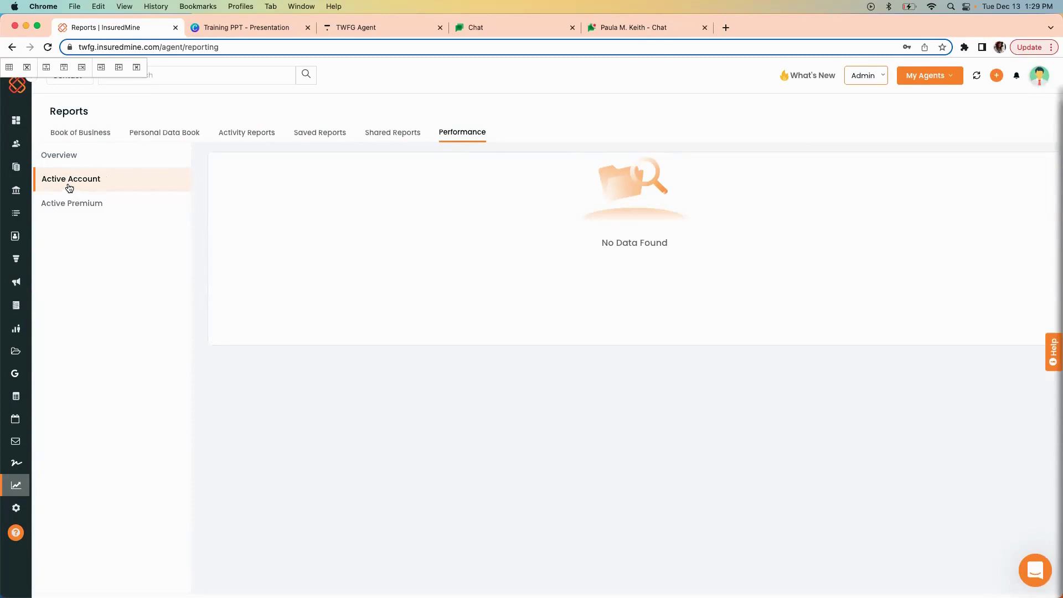
{"action": "left_click", "coordinate": [247, 136]}
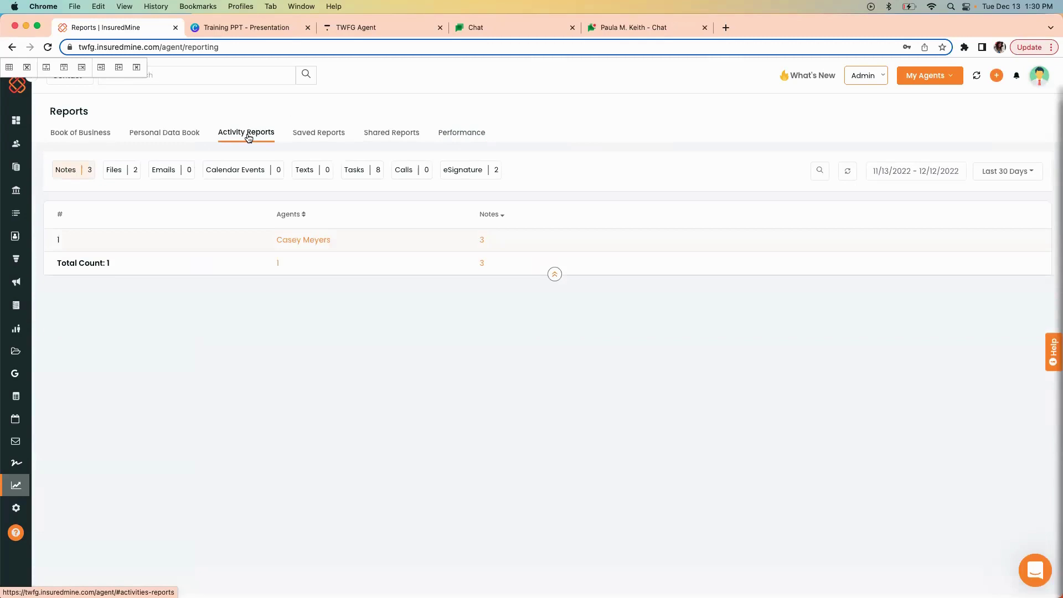
Show the files logged per agent, then return to Book of Business grouped by agents.
{"action": "left_click", "coordinate": [121, 174]}
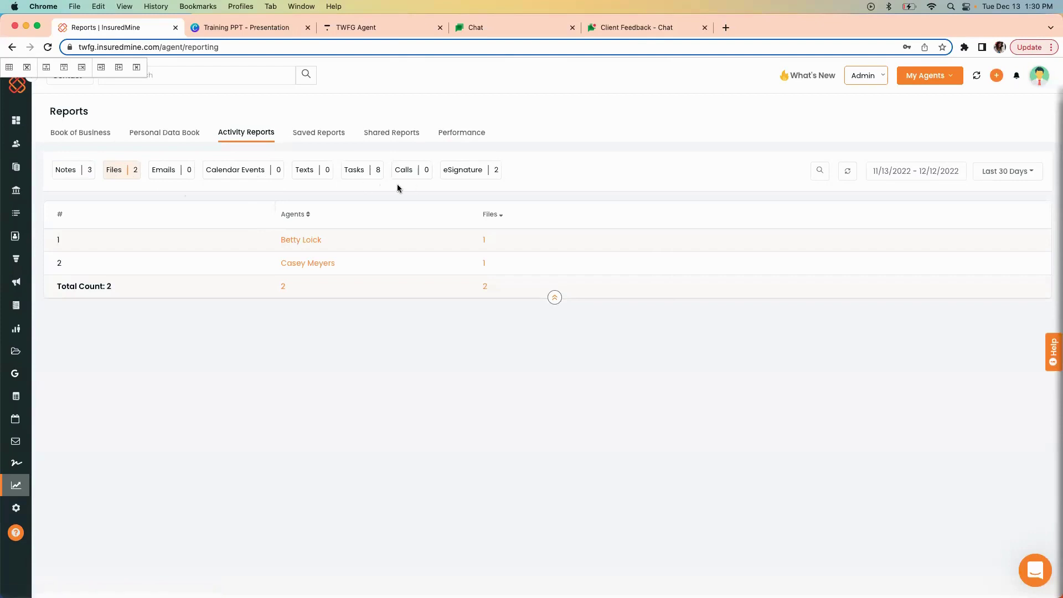
{"action": "left_click", "coordinate": [85, 143]}
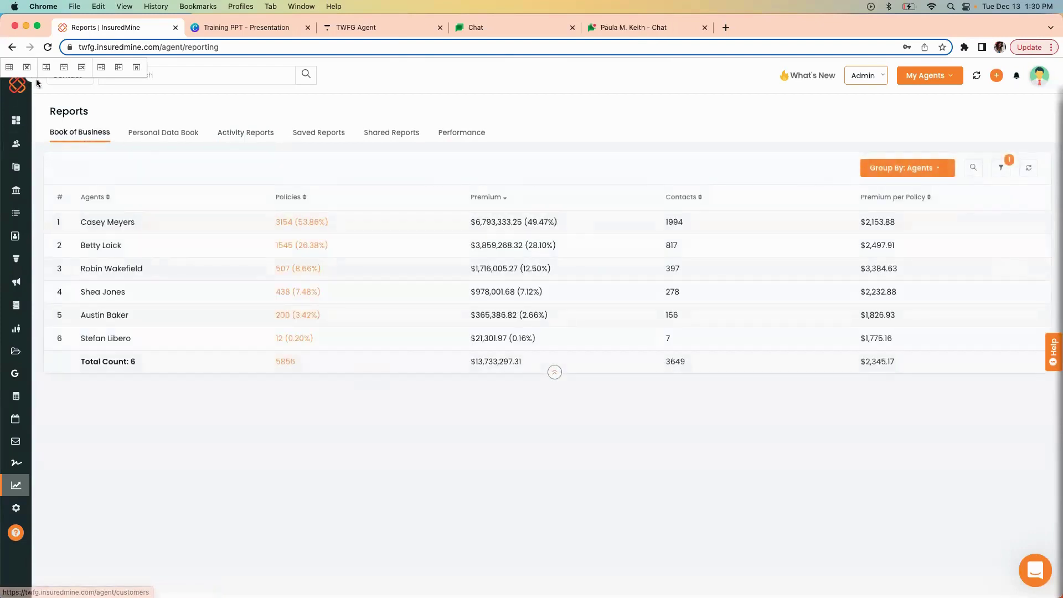
{"action": "mouse_move", "coordinate": [22, 368]}
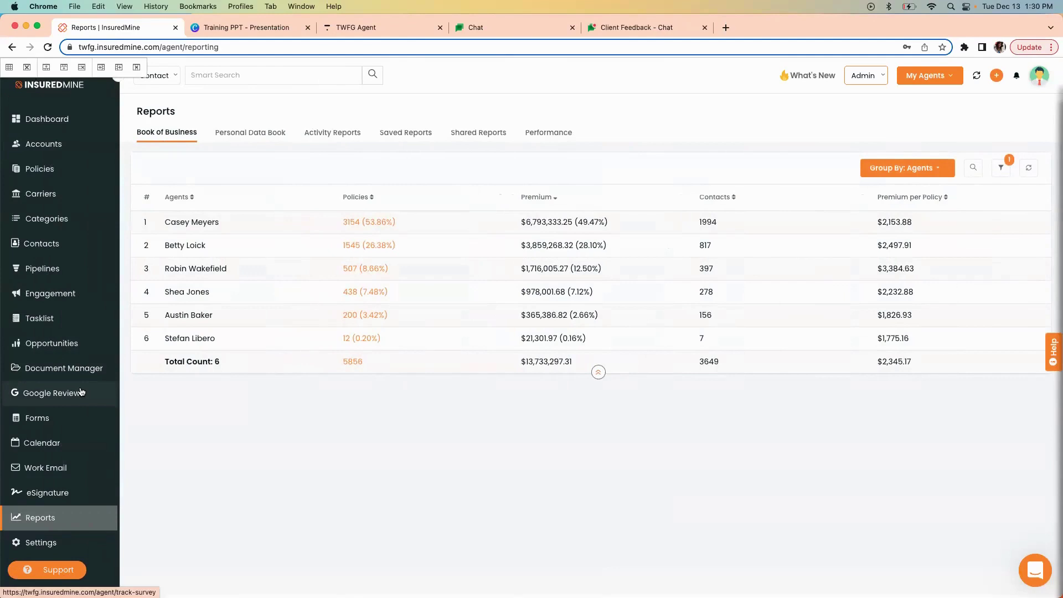
Group the next-30-days renewal opportunities by carrier and widen the table by collapsing the sidebar.
{"action": "left_click", "coordinate": [76, 343]}
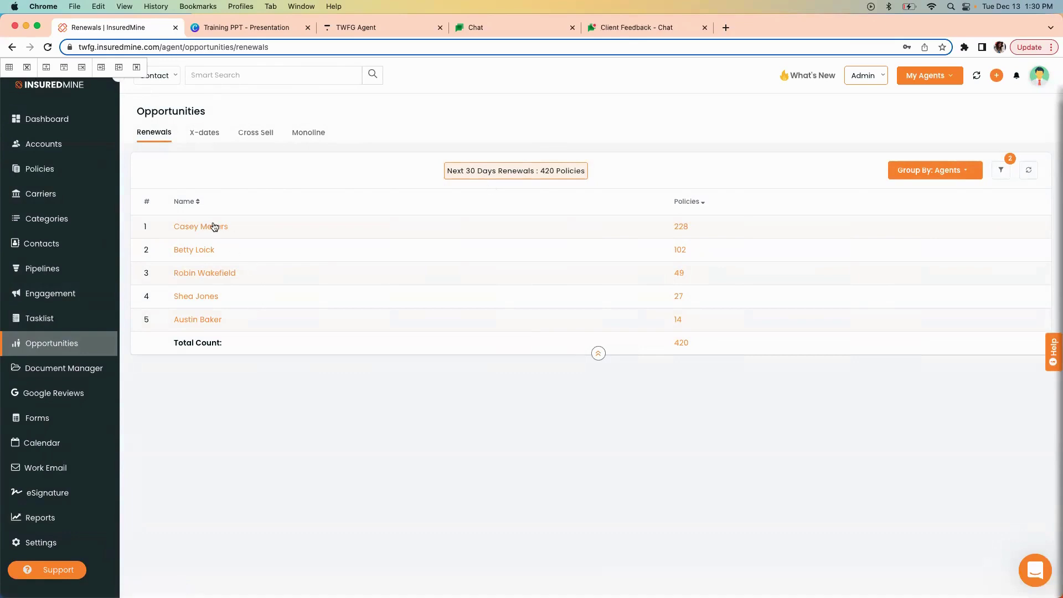
{"action": "left_click", "coordinate": [915, 175]}
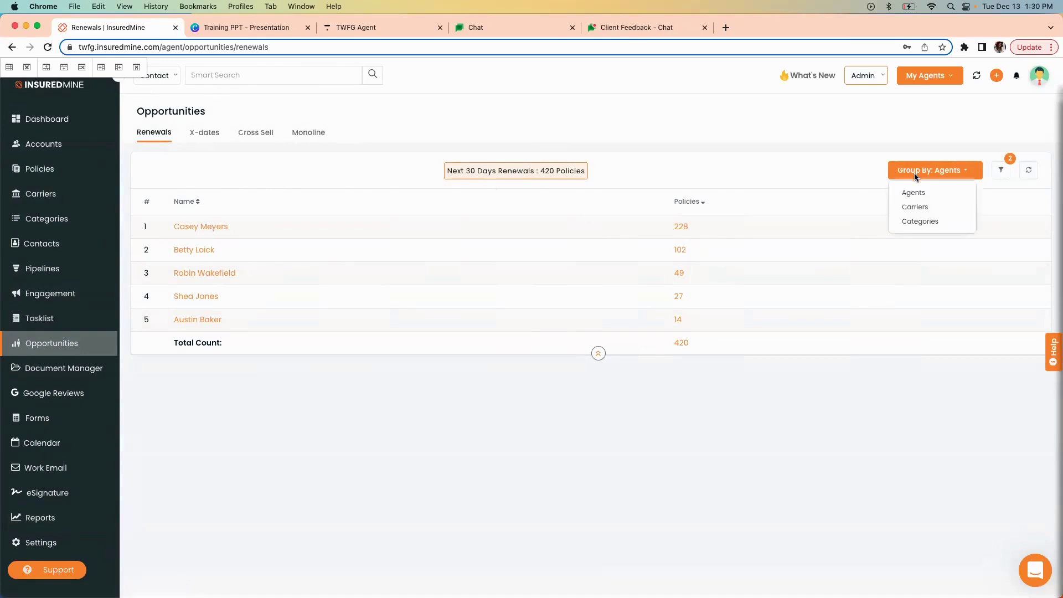
{"action": "left_click", "coordinate": [904, 207]}
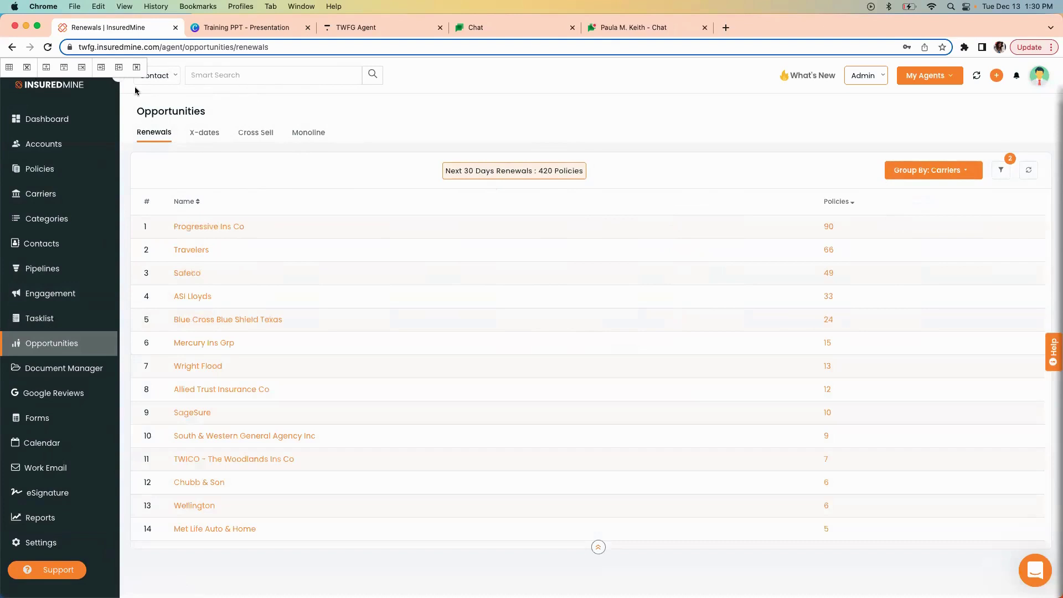
{"action": "left_click", "coordinate": [118, 83]}
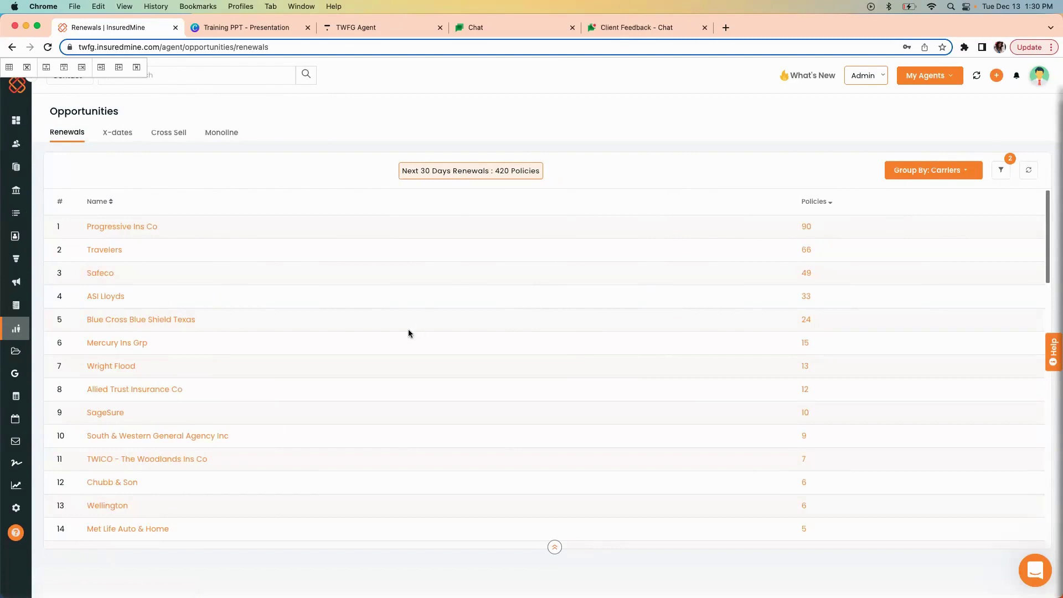
Review the X-dates and Cross Sell opportunities, listing the top agent's 228 cross-sell policies.
{"action": "left_click", "coordinate": [107, 134]}
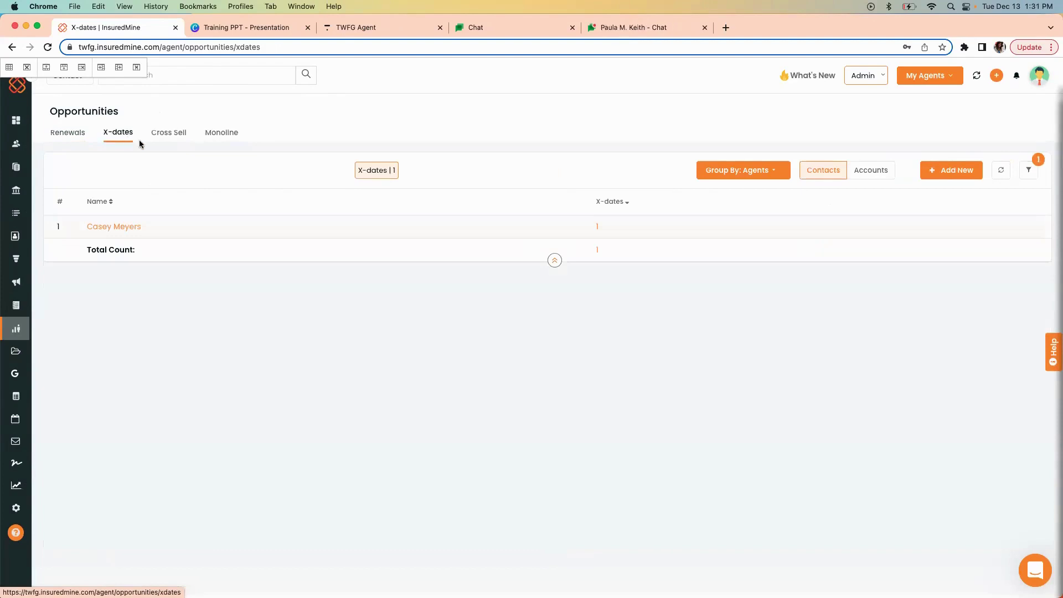
{"action": "left_click", "coordinate": [162, 135]}
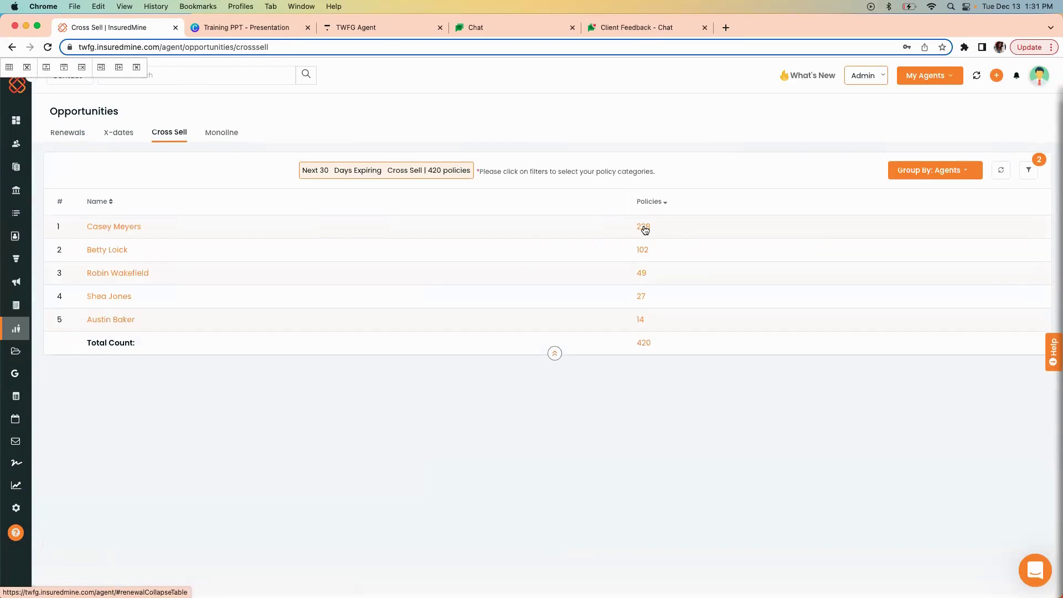
{"action": "left_click", "coordinate": [644, 228]}
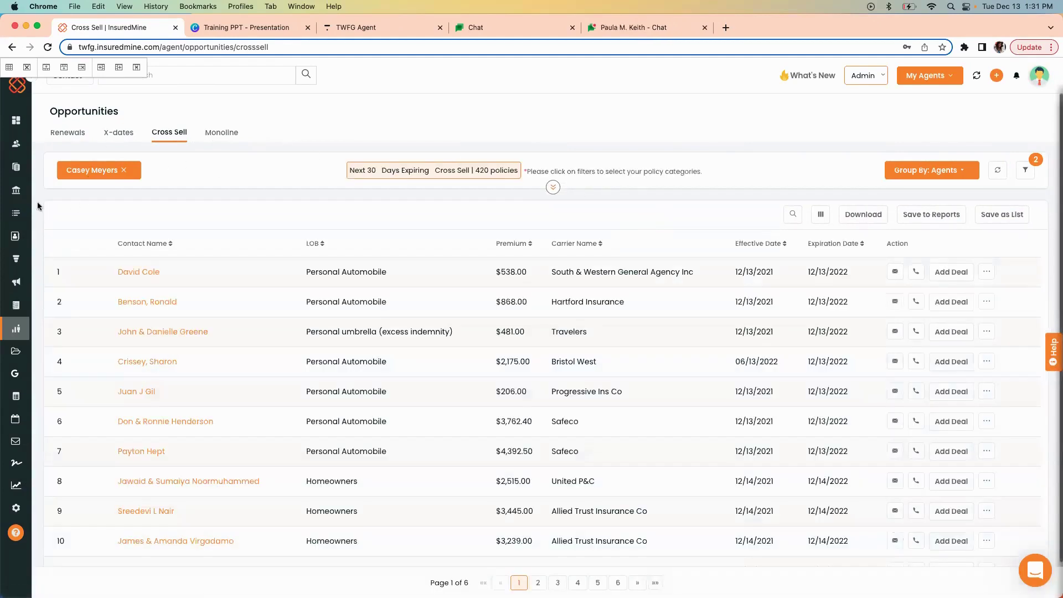
Return to the Reports section's Book of Business view by agents.
{"action": "left_click", "coordinate": [21, 330]}
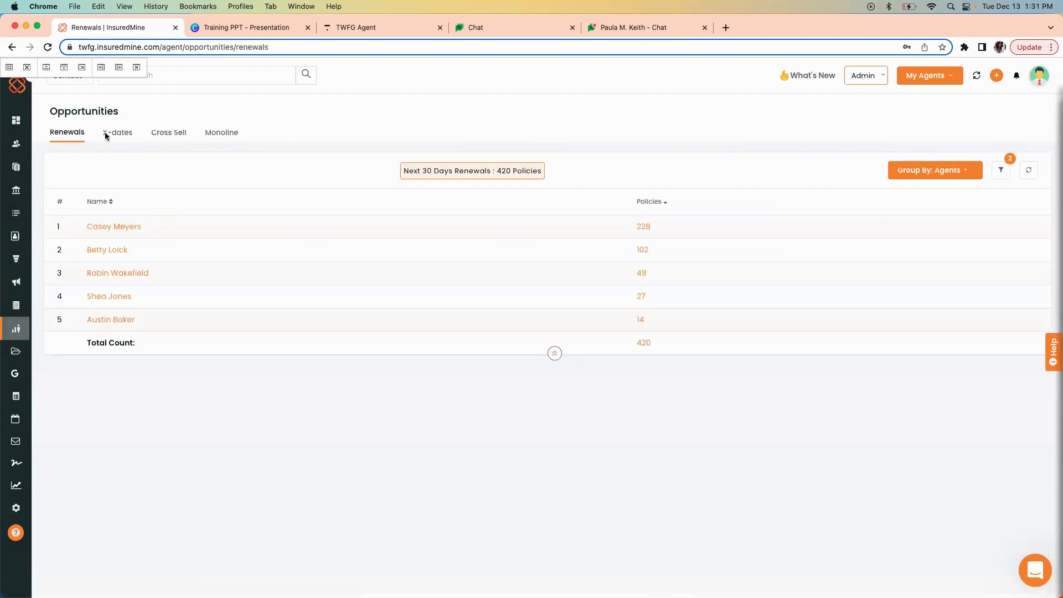
{"action": "left_click", "coordinate": [32, 85]}
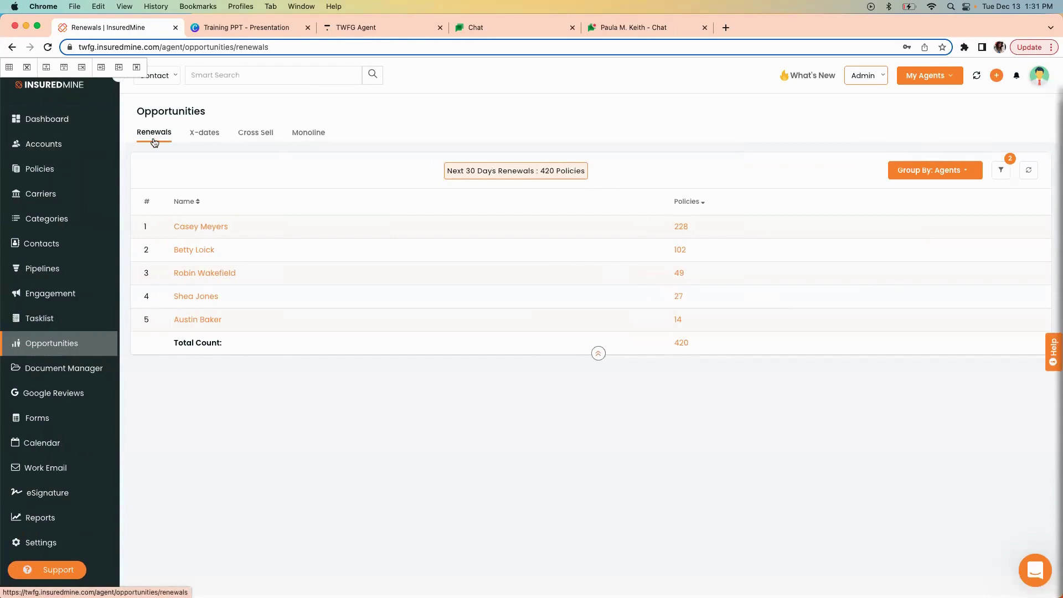
{"action": "left_click", "coordinate": [45, 528]}
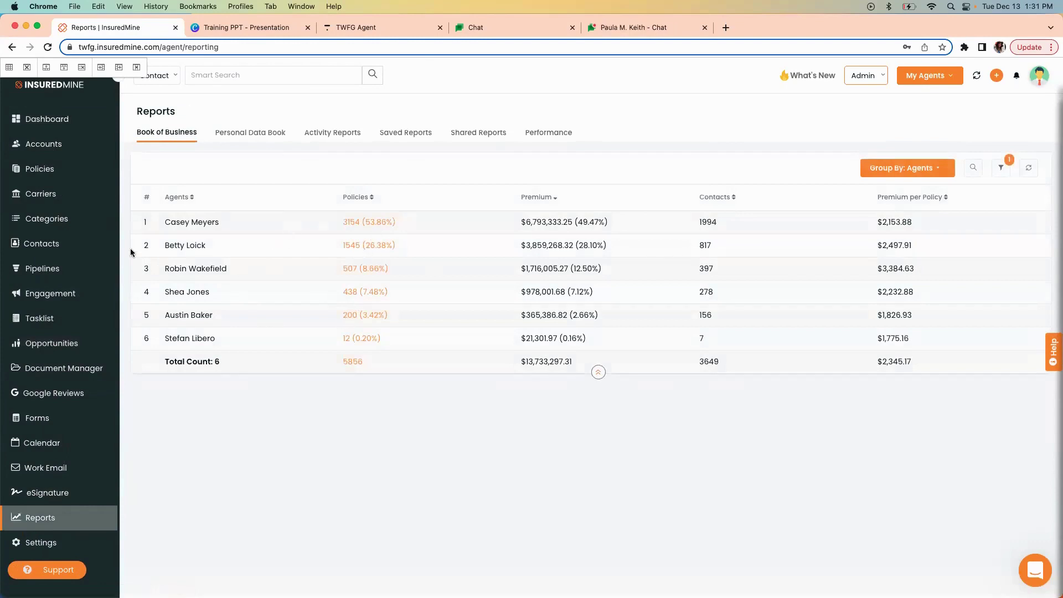
Switch the main dashboard to the Activity Dashboard showing daily highlights and three pending tasks.
{"action": "left_click", "coordinate": [59, 123]}
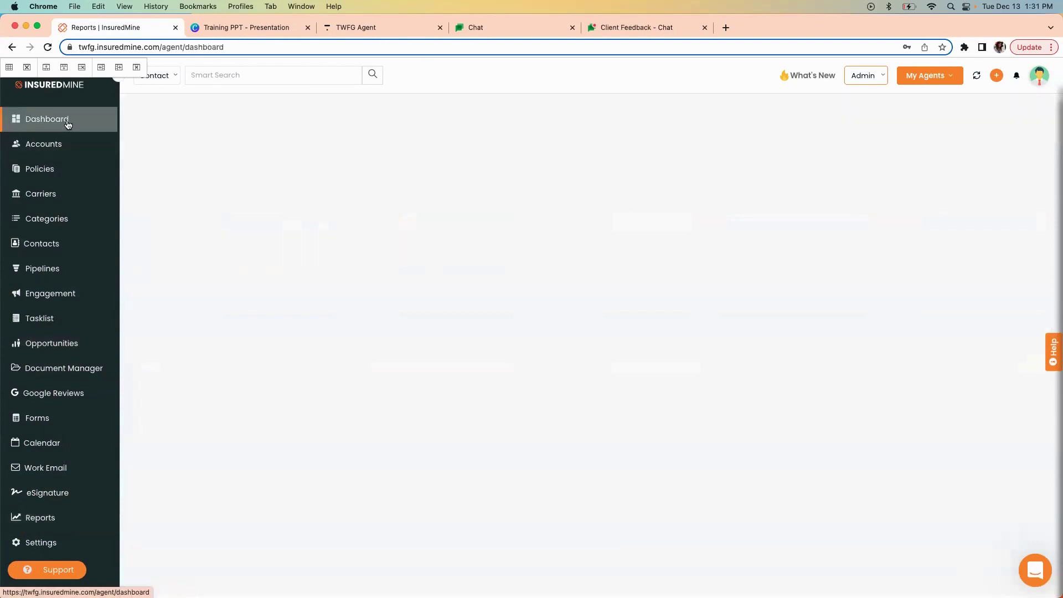
{"action": "left_click", "coordinate": [209, 115]}
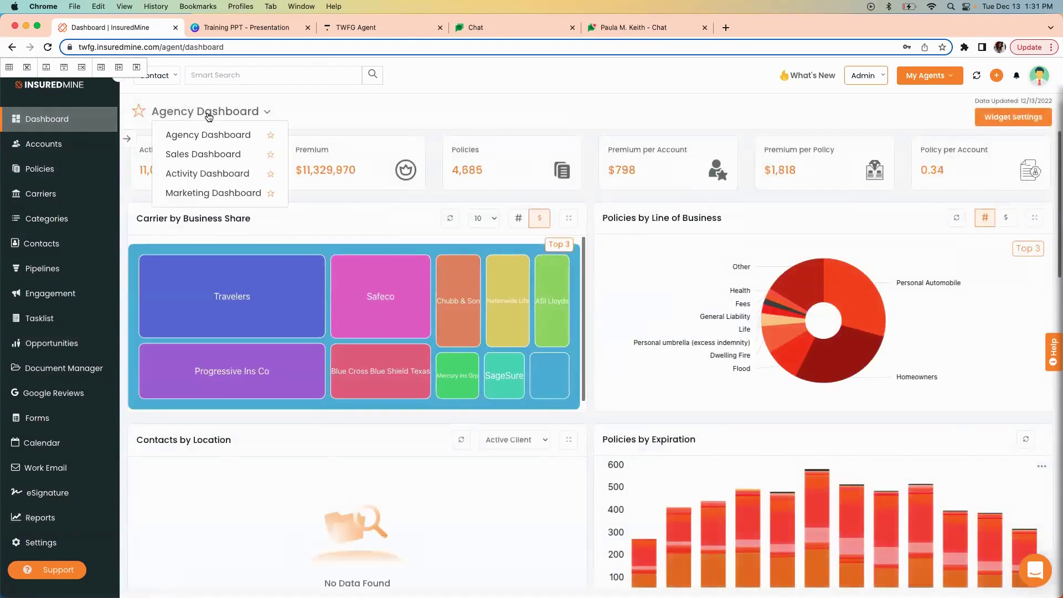
{"action": "left_click", "coordinate": [338, 114]}
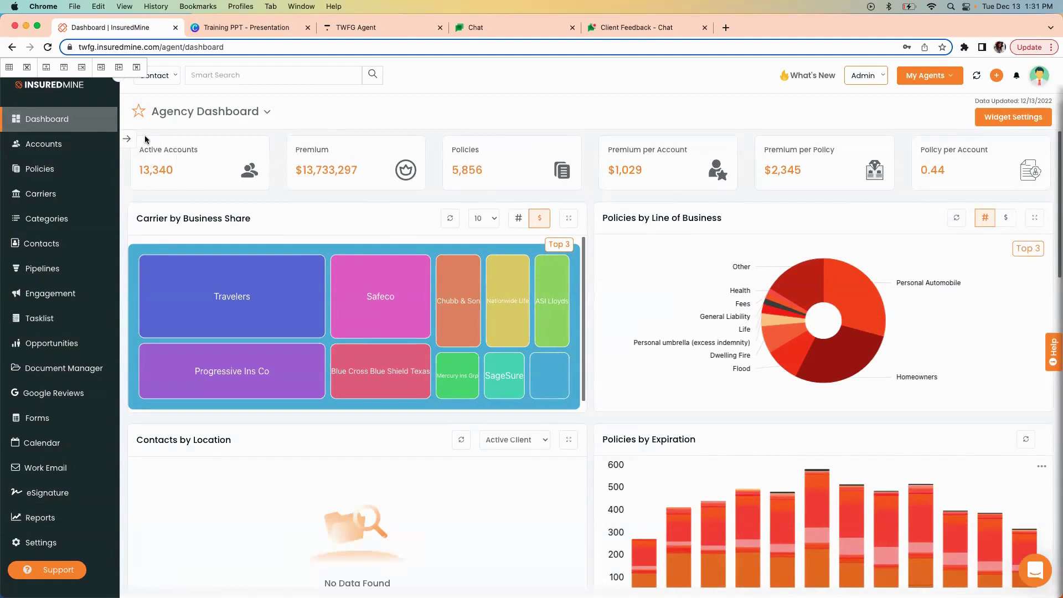
{"action": "left_click", "coordinate": [171, 110]}
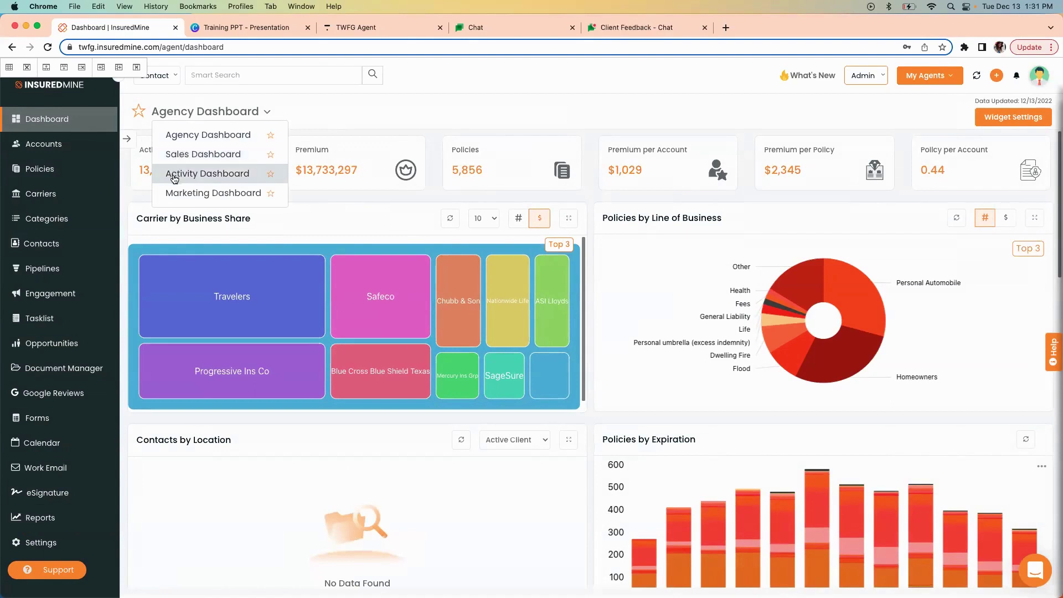
{"action": "left_click", "coordinate": [175, 173]}
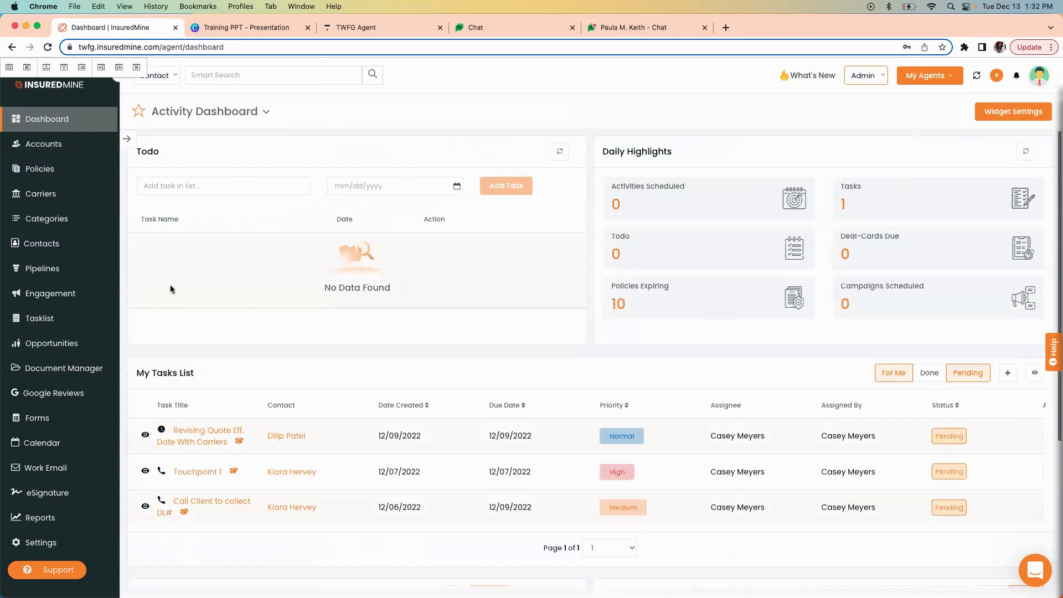
{"action": "left_click", "coordinate": [185, 112]}
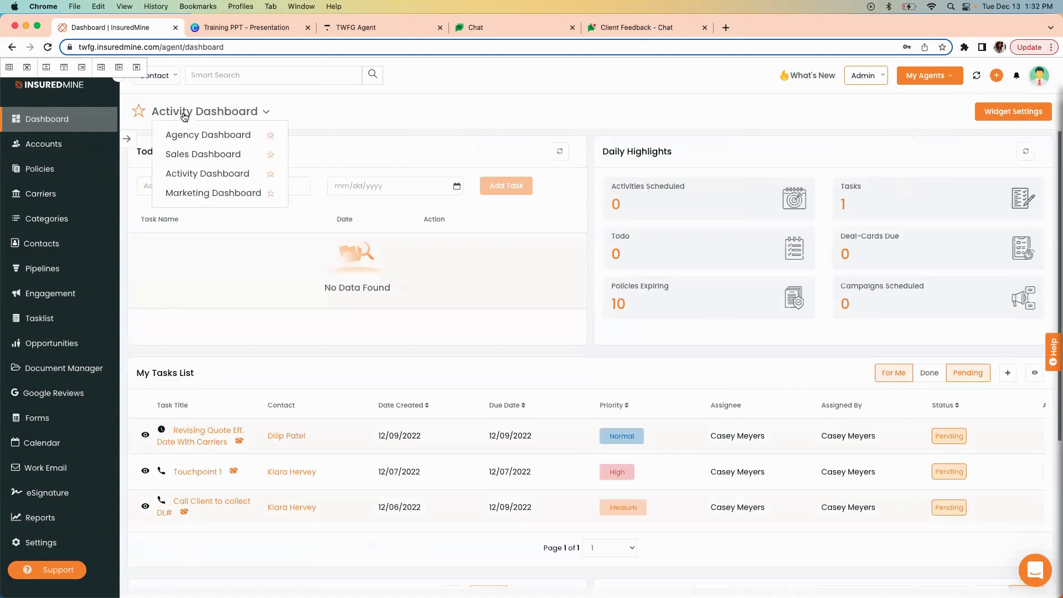
Switch to the Marketing Dashboard listing today's three sent pipeline automations.
{"action": "left_click", "coordinate": [184, 194]}
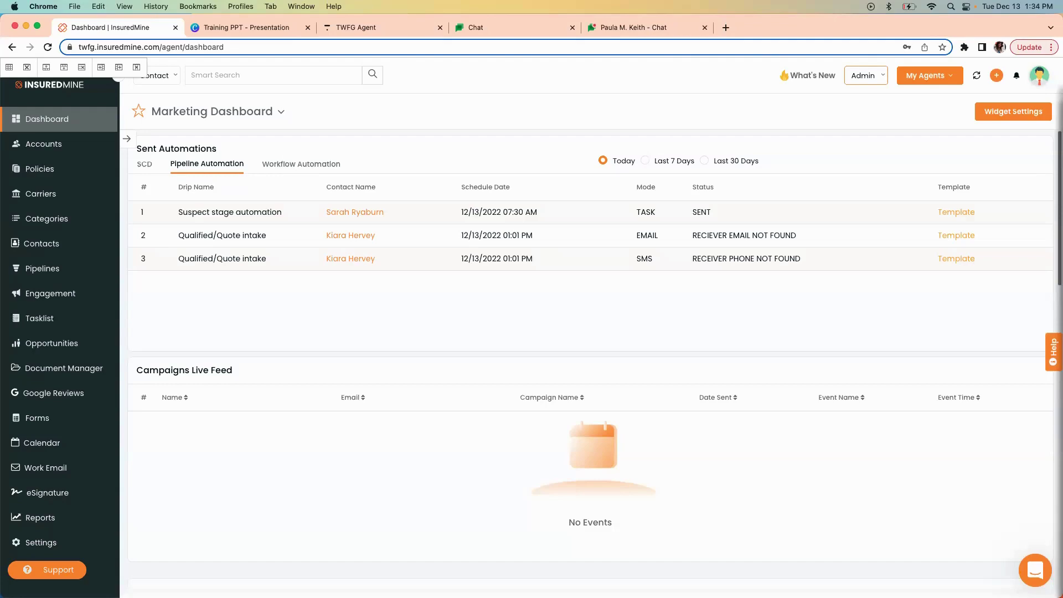
Present slide 36, THANK YOU!, of the Training PPT full screen in Canva.
{"action": "left_click", "coordinate": [266, 30]}
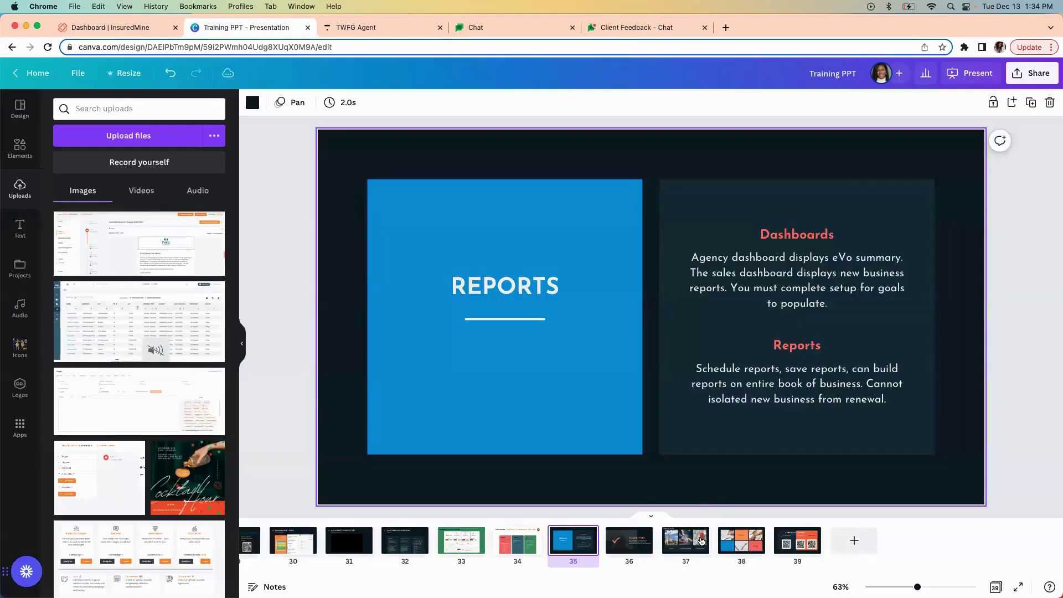
{"action": "left_click", "coordinate": [612, 535]}
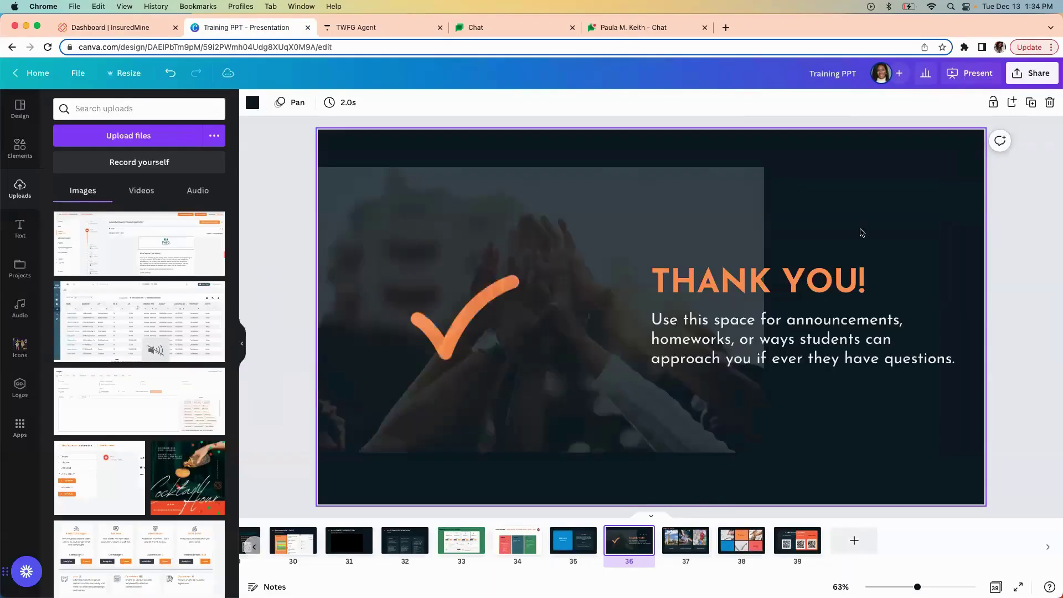
{"action": "left_click", "coordinate": [1013, 76]}
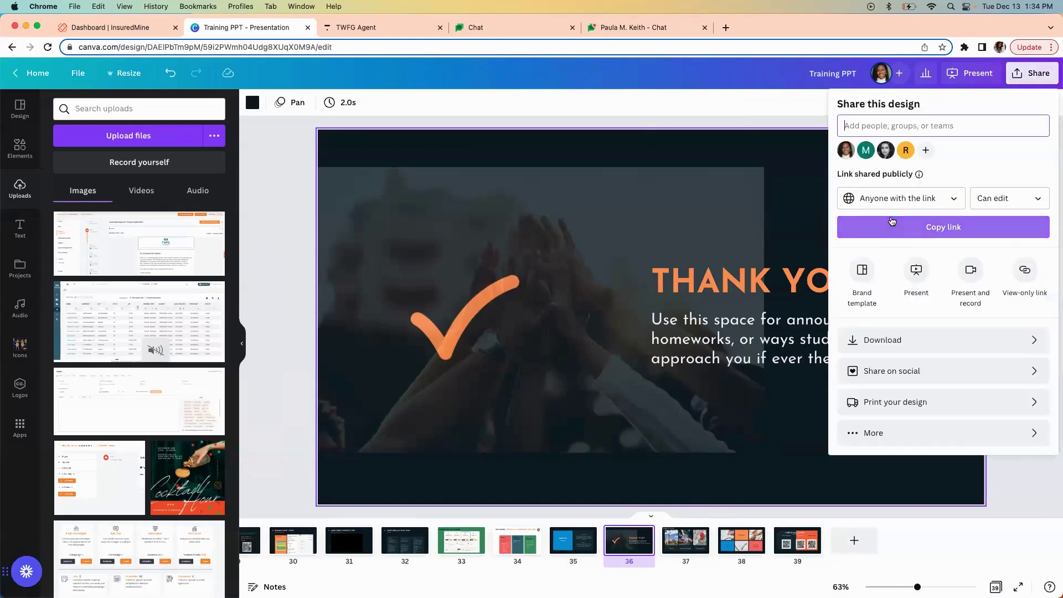
{"action": "left_click", "coordinate": [977, 79]}
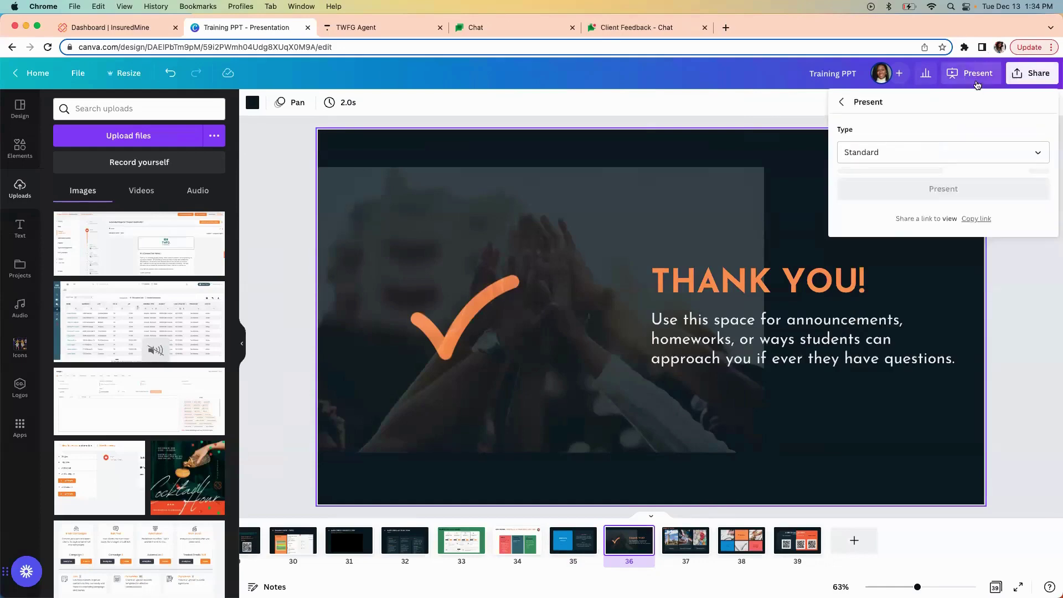
{"action": "left_click", "coordinate": [943, 189]}
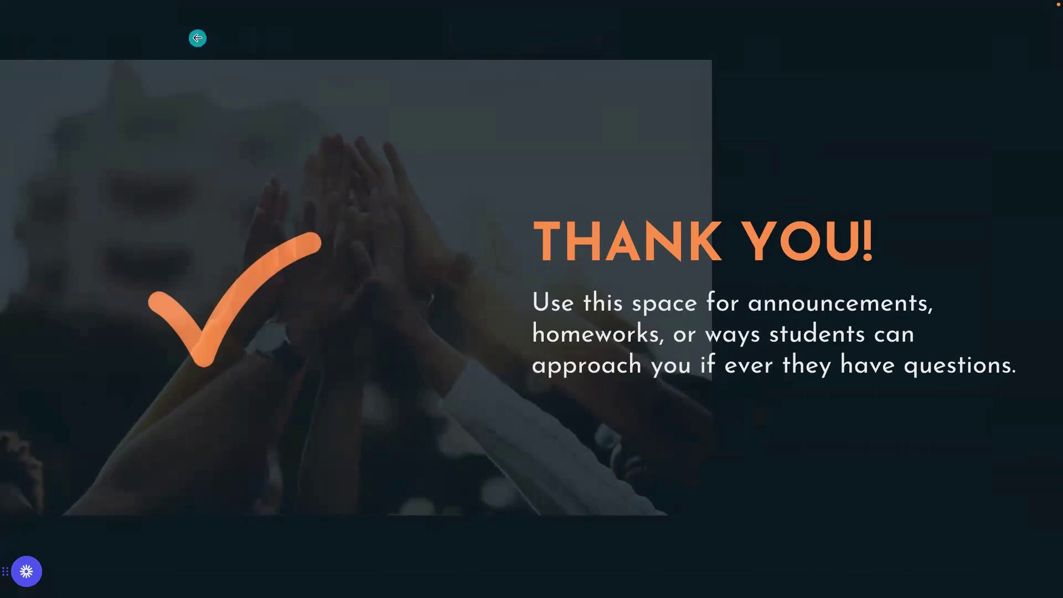
Exit the presentation and return to the InsuredMine Marketing Dashboard.
{"action": "mouse_move", "coordinate": [233, 25]}
{"action": "key", "text": "Escape"}
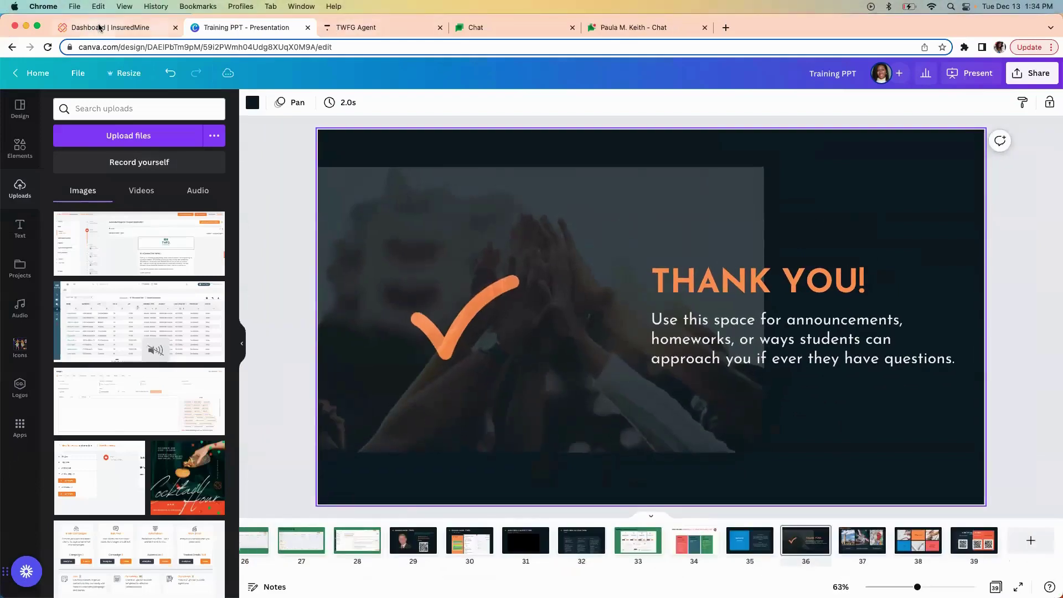
{"action": "left_click", "coordinate": [98, 26]}
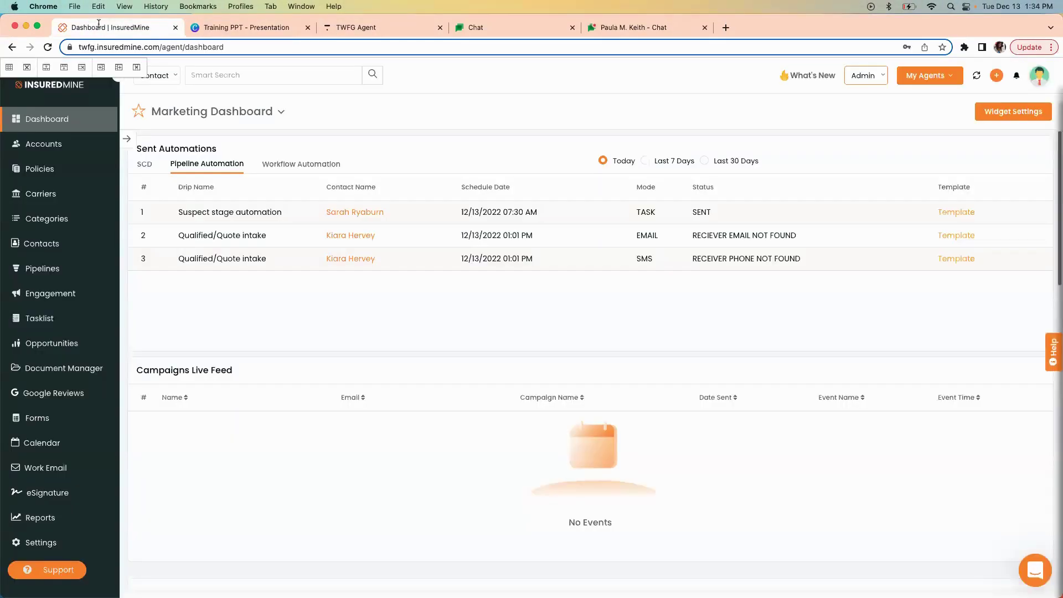
Start a new Engagement automation and view its workflow templates as a list.
{"action": "left_click", "coordinate": [68, 299]}
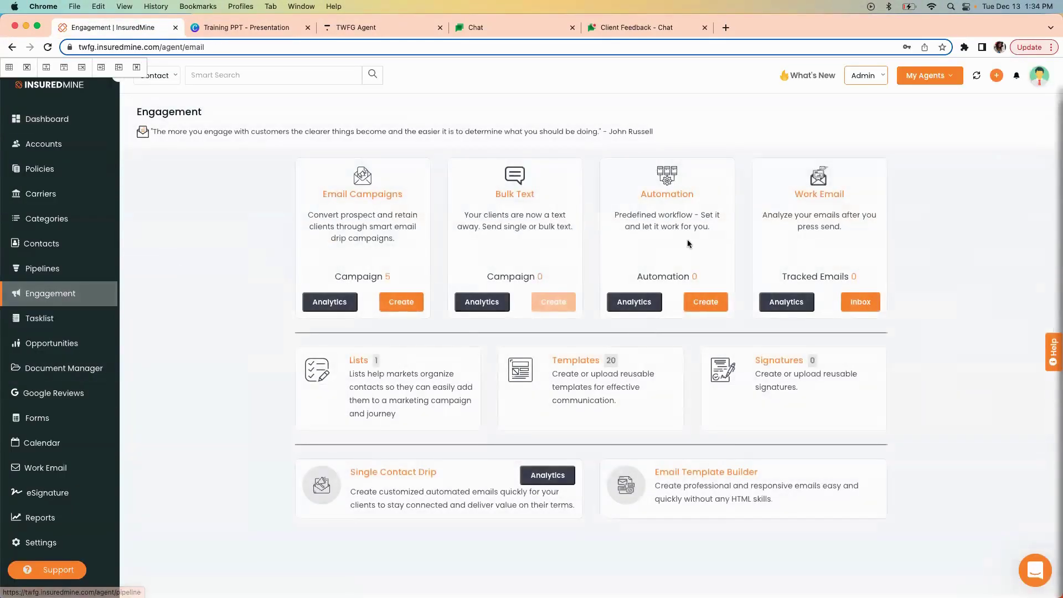
{"action": "left_click", "coordinate": [703, 301]}
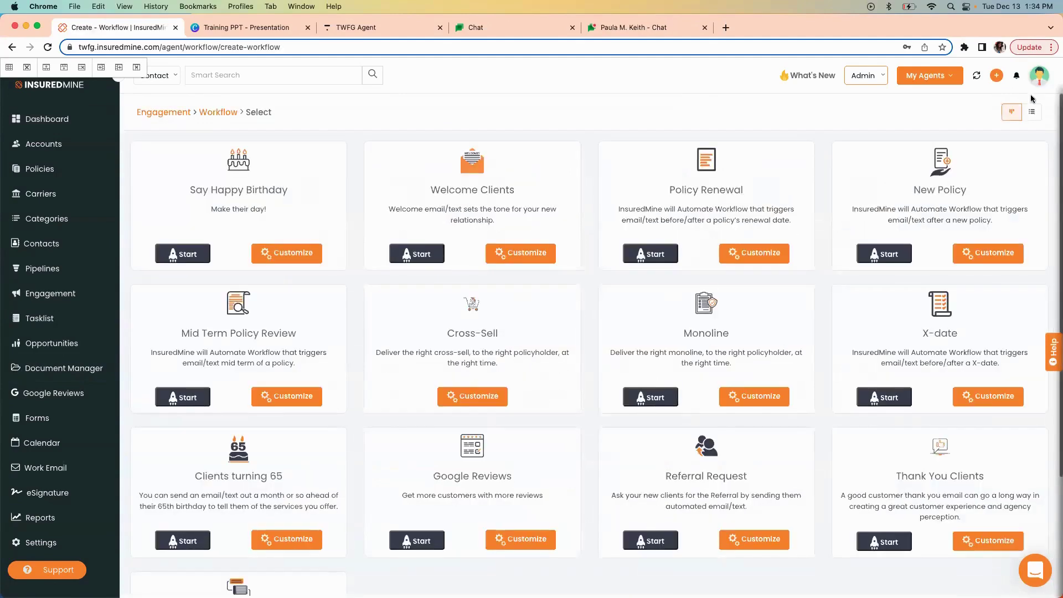
{"action": "left_click", "coordinate": [1032, 112]}
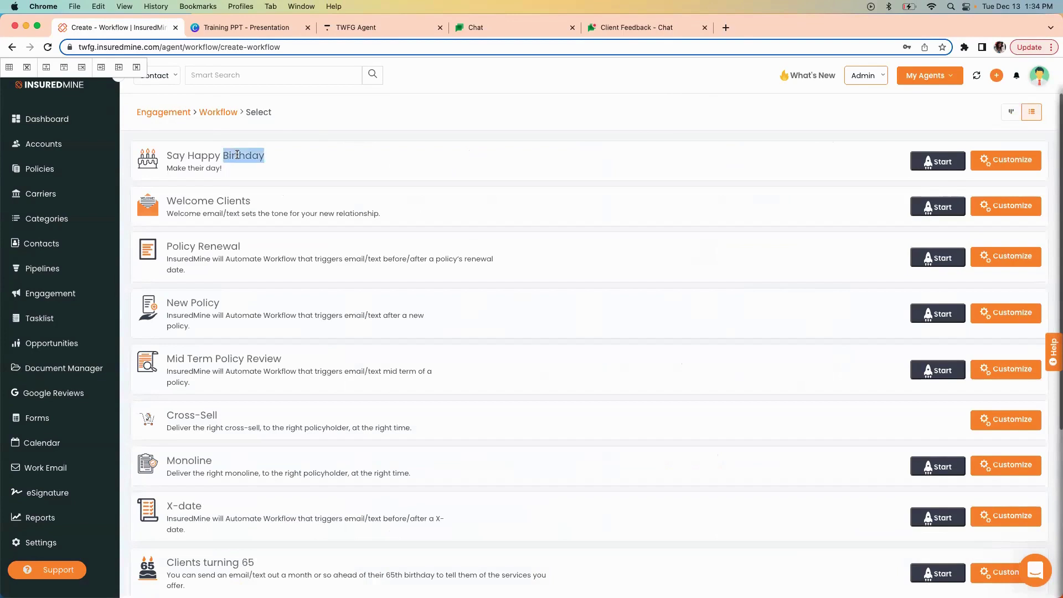
{"action": "triple_click", "coordinate": [238, 154]}
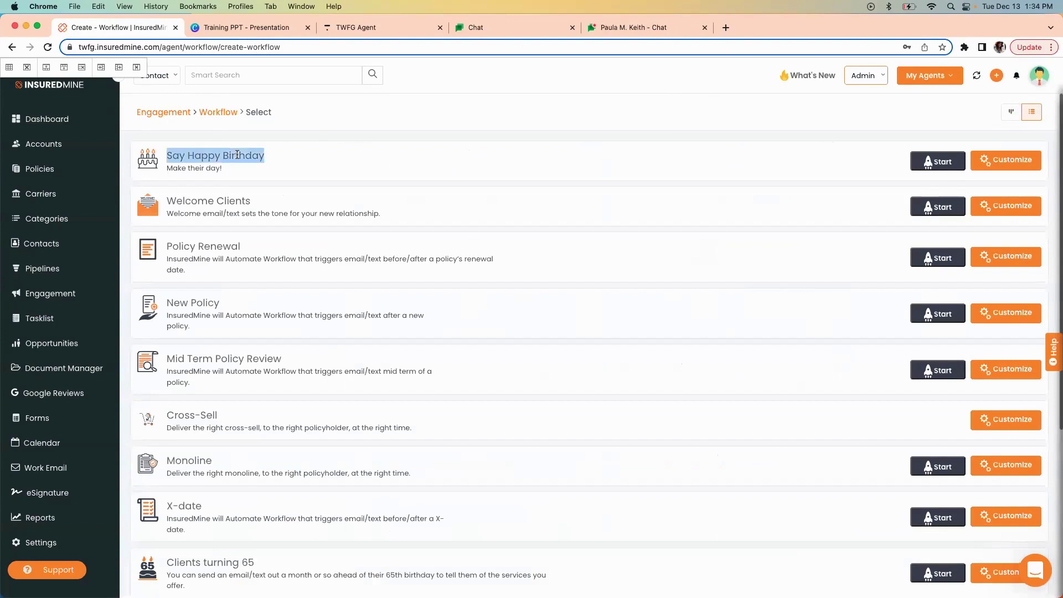
{"action": "triple_click", "coordinate": [226, 197]}
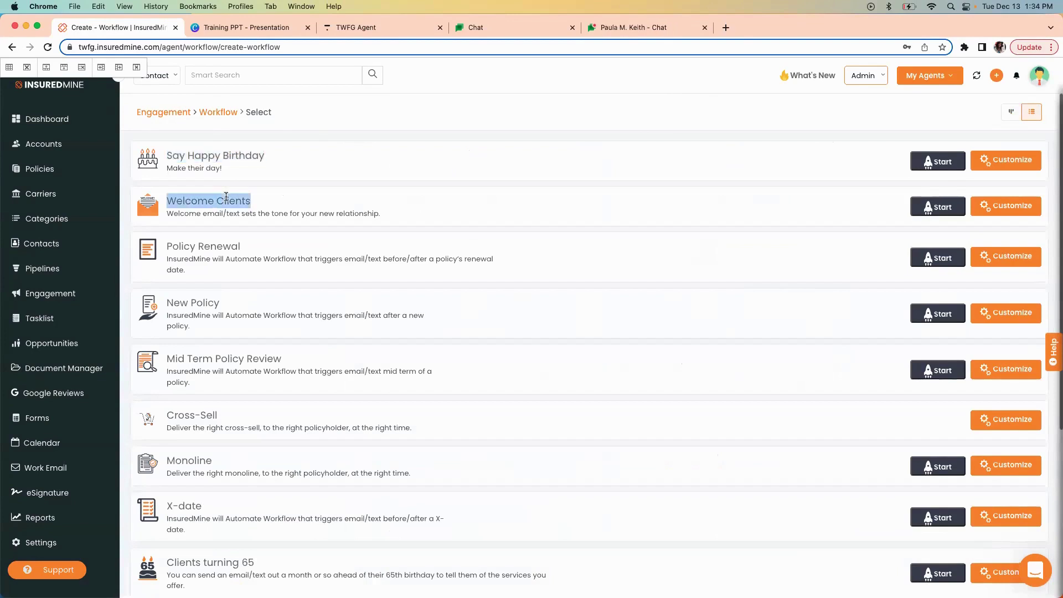
{"action": "triple_click", "coordinate": [212, 247]}
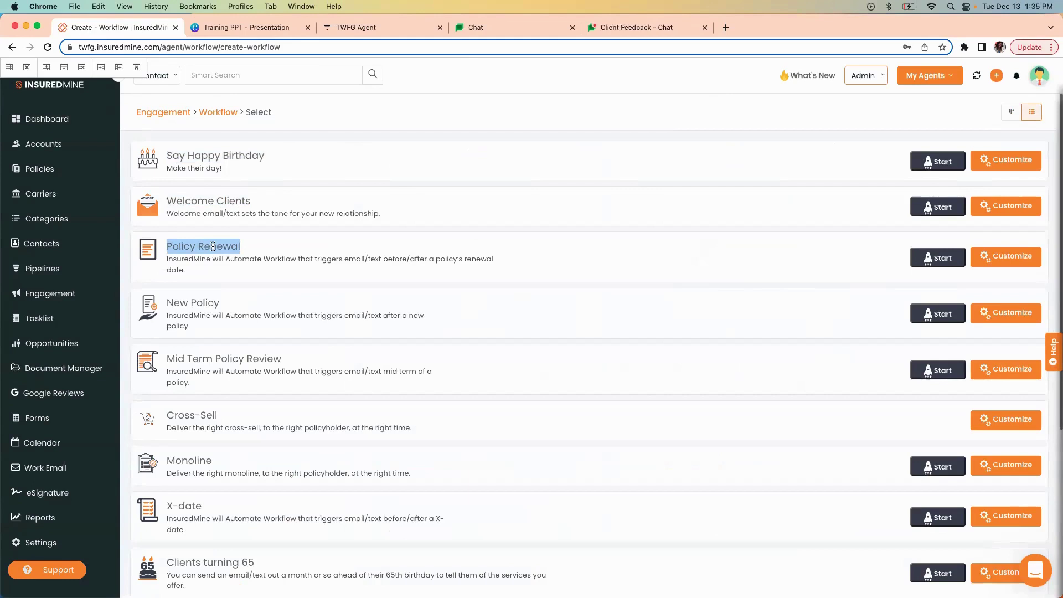
{"action": "scroll", "coordinate": [205, 187], "scroll_direction": "down", "scroll_amount": 3}
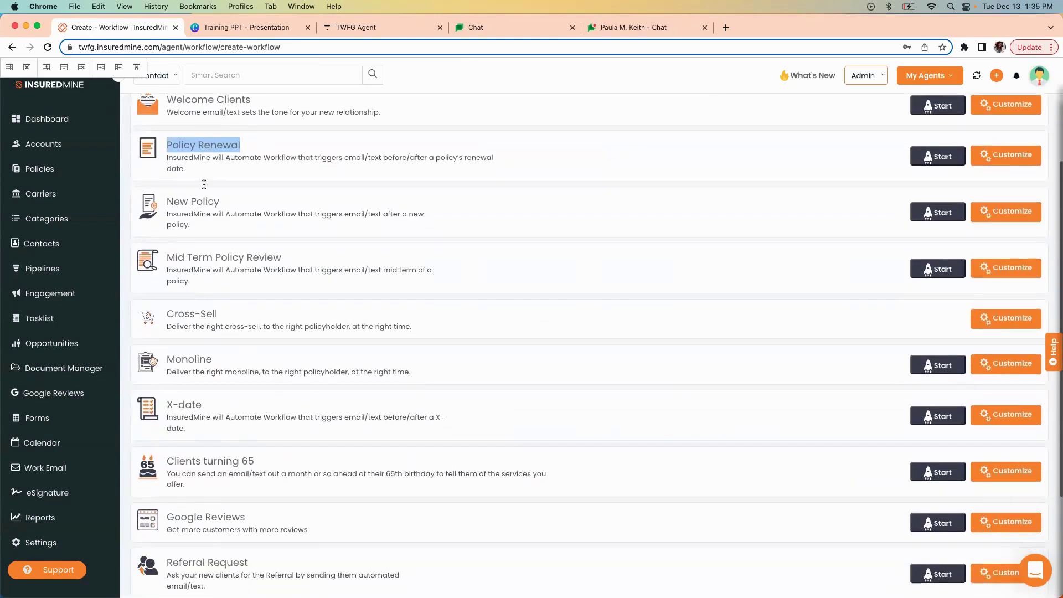
{"action": "scroll", "coordinate": [187, 464], "scroll_direction": "down", "scroll_amount": 3}
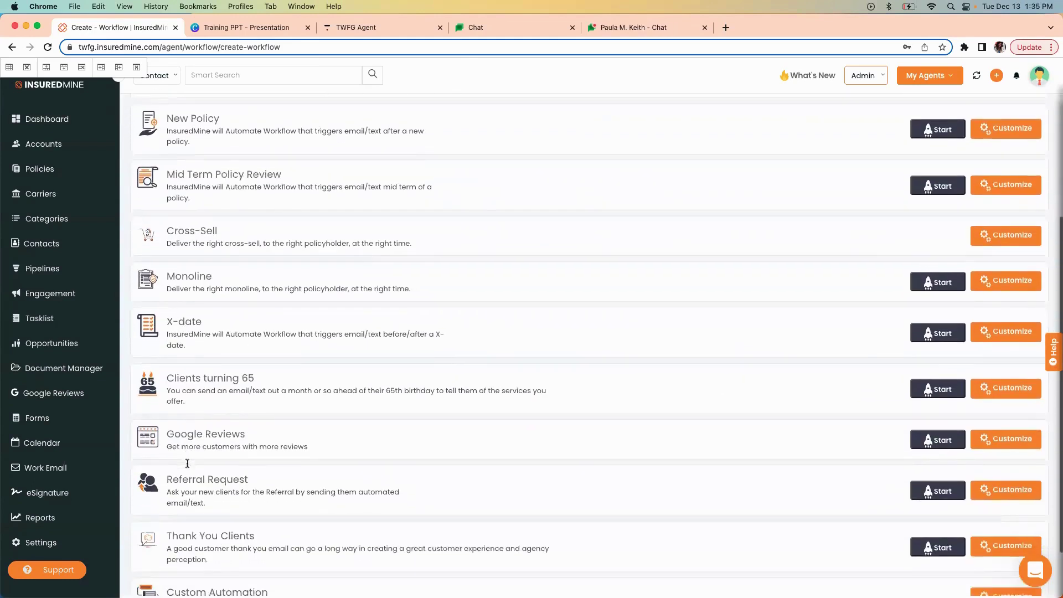
{"action": "triple_click", "coordinate": [198, 363]}
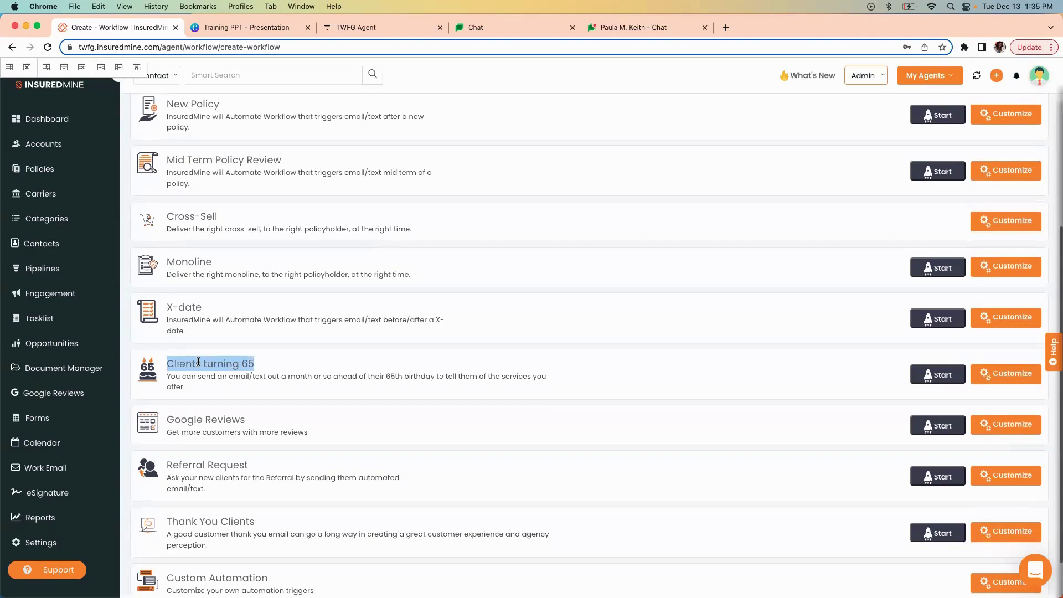
{"action": "double_click", "coordinate": [189, 363]}
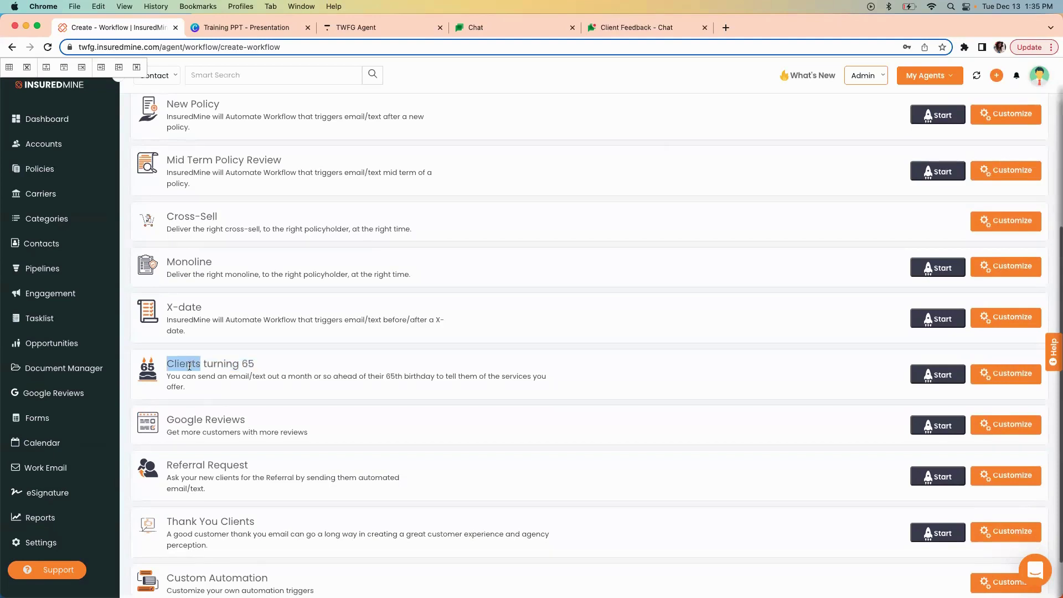
{"action": "triple_click", "coordinate": [190, 365]}
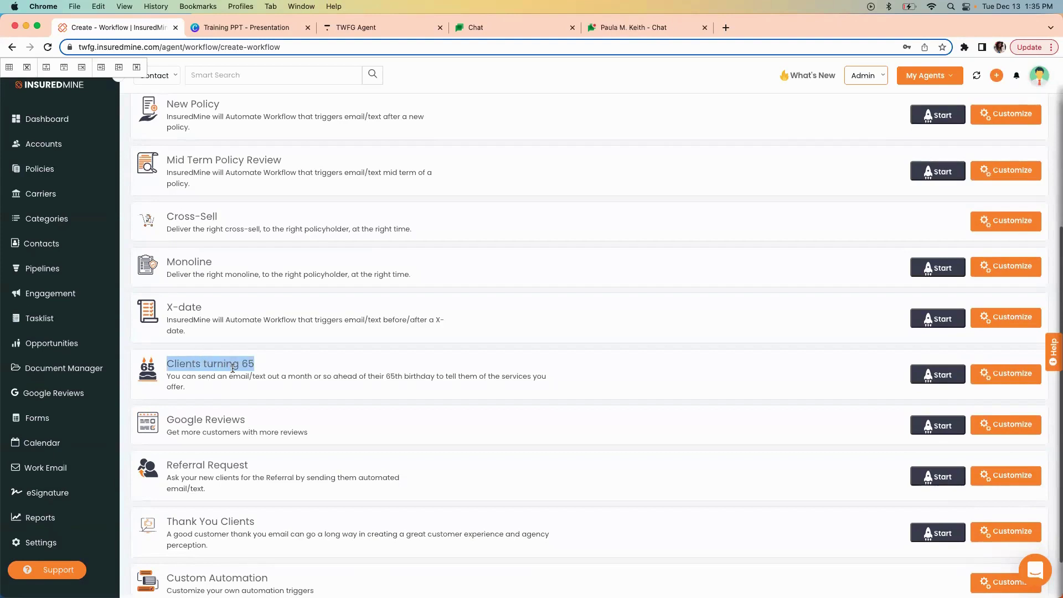
{"action": "scroll", "coordinate": [232, 368], "scroll_direction": "down", "scroll_amount": 2}
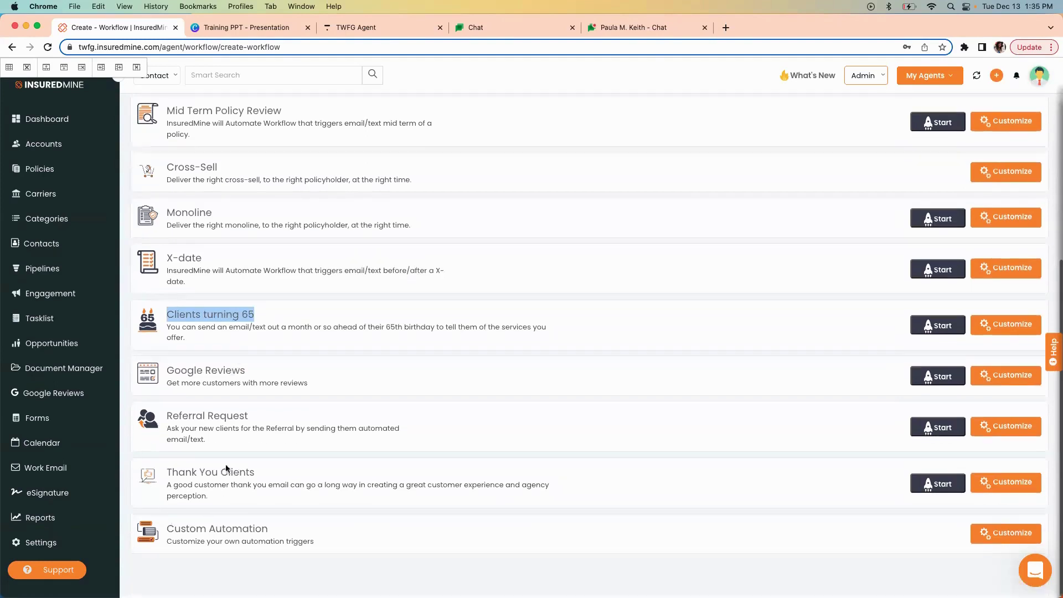
{"action": "triple_click", "coordinate": [204, 373]}
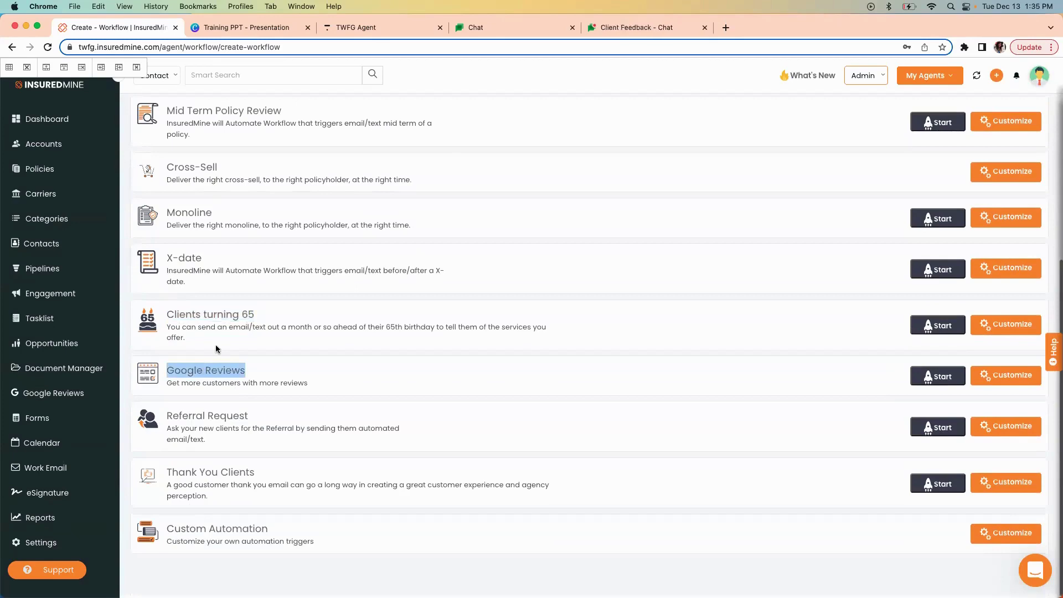
{"action": "scroll", "coordinate": [216, 349], "scroll_direction": "up", "scroll_amount": 5}
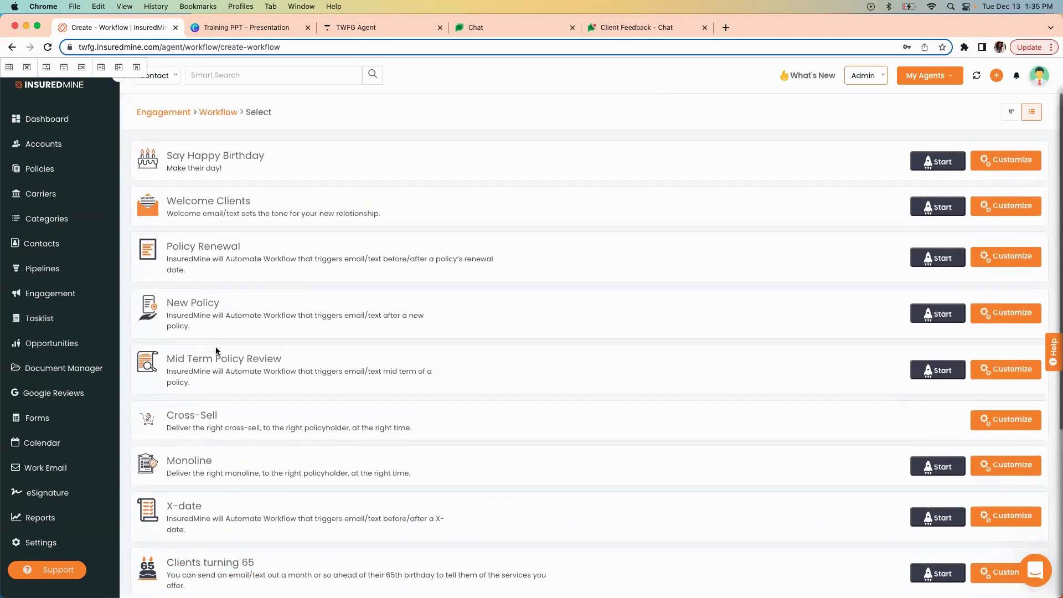